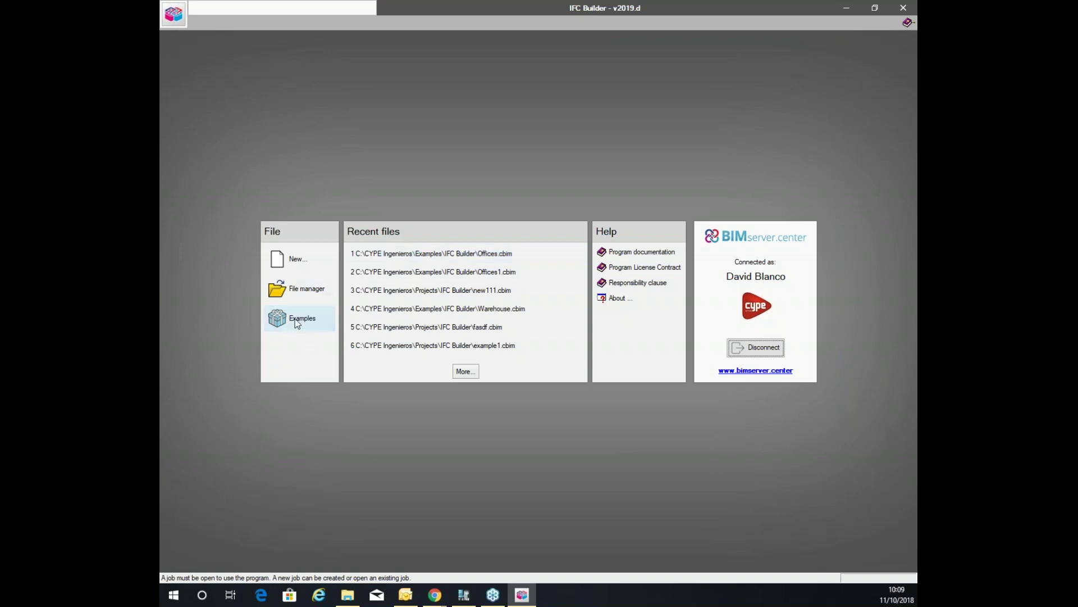
Open the recent Offices.cbim job and inspect the whole building in a 3D view of all floors
{"action": "left_click", "coordinate": [414, 253]}
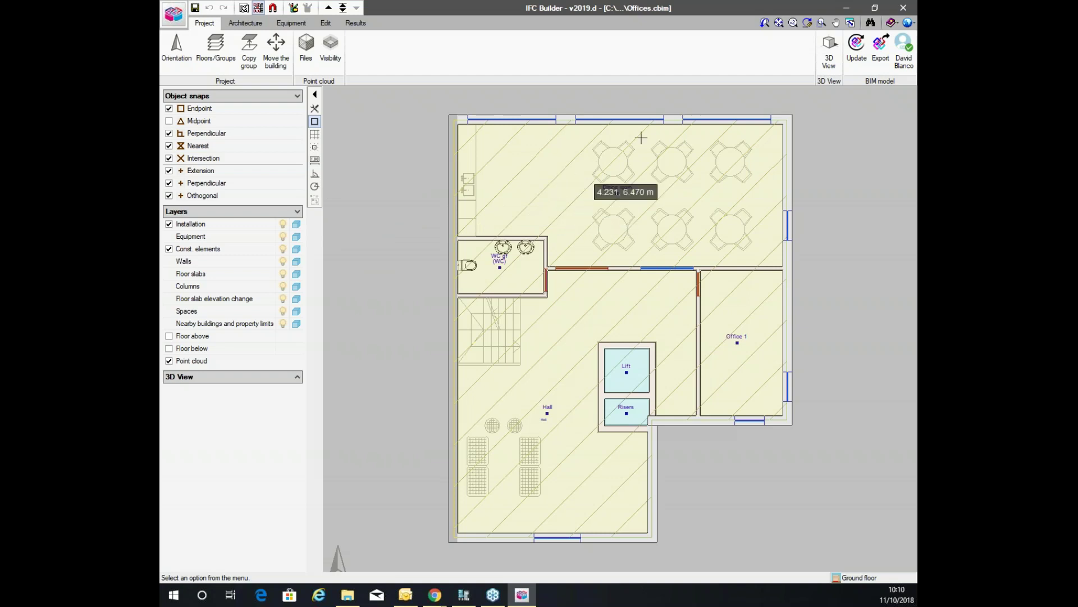
{"action": "left_click", "coordinate": [829, 51]}
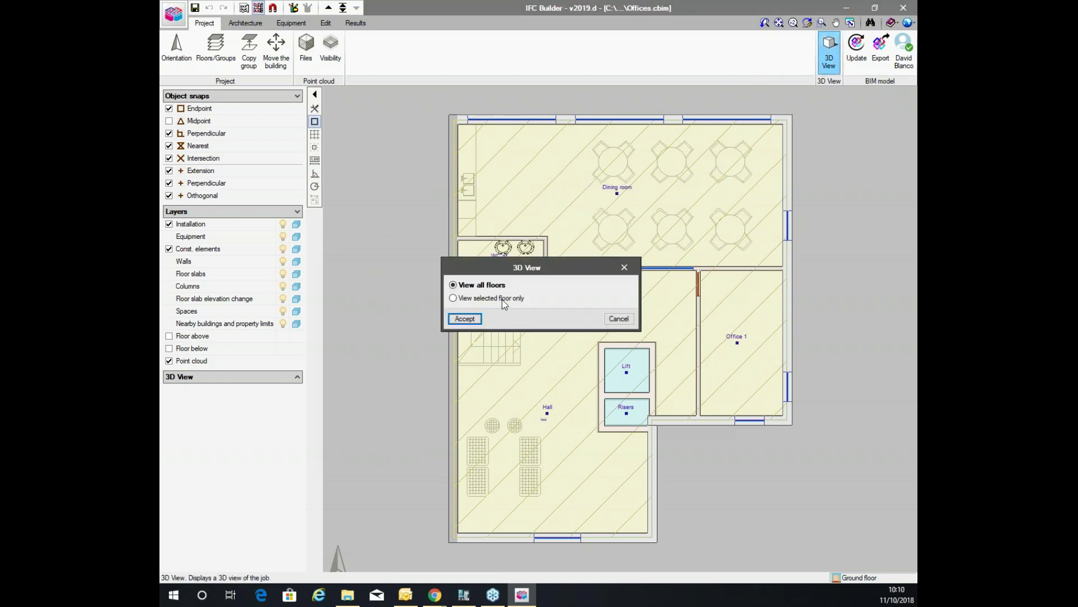
{"action": "left_click", "coordinate": [472, 319]}
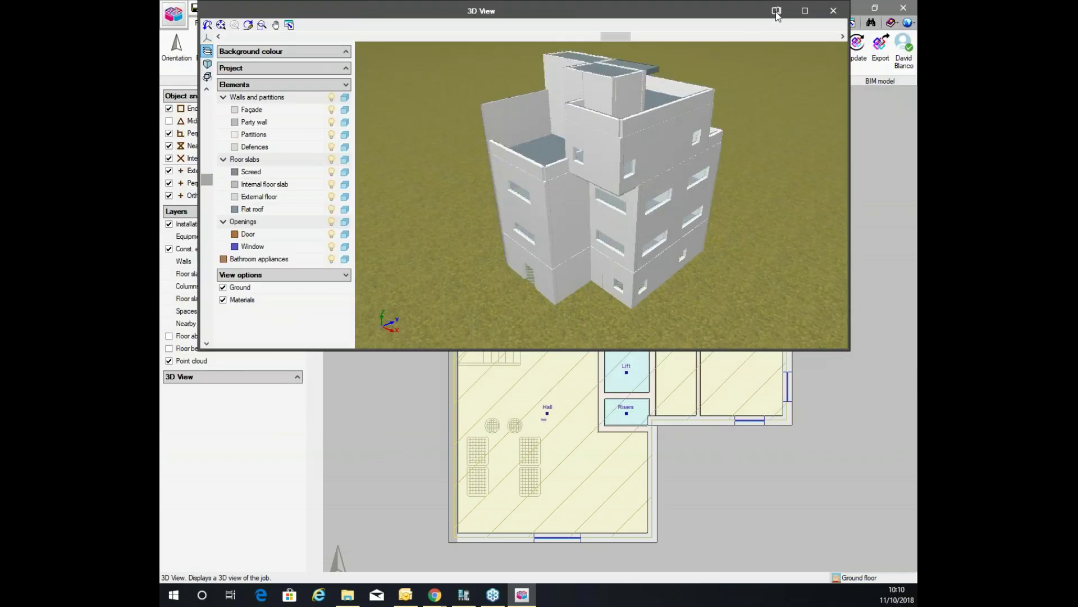
{"action": "left_click", "coordinate": [805, 10]}
{"action": "mouse_move", "coordinate": [646, 185]}
{"action": "left_mouse_down"}
{"action": "mouse_move", "coordinate": [758, 175]}
{"action": "mouse_move", "coordinate": [626, 232]}
{"action": "mouse_move", "coordinate": [623, 202]}
{"action": "mouse_move", "coordinate": [650, 168]}
{"action": "left_mouse_up"}
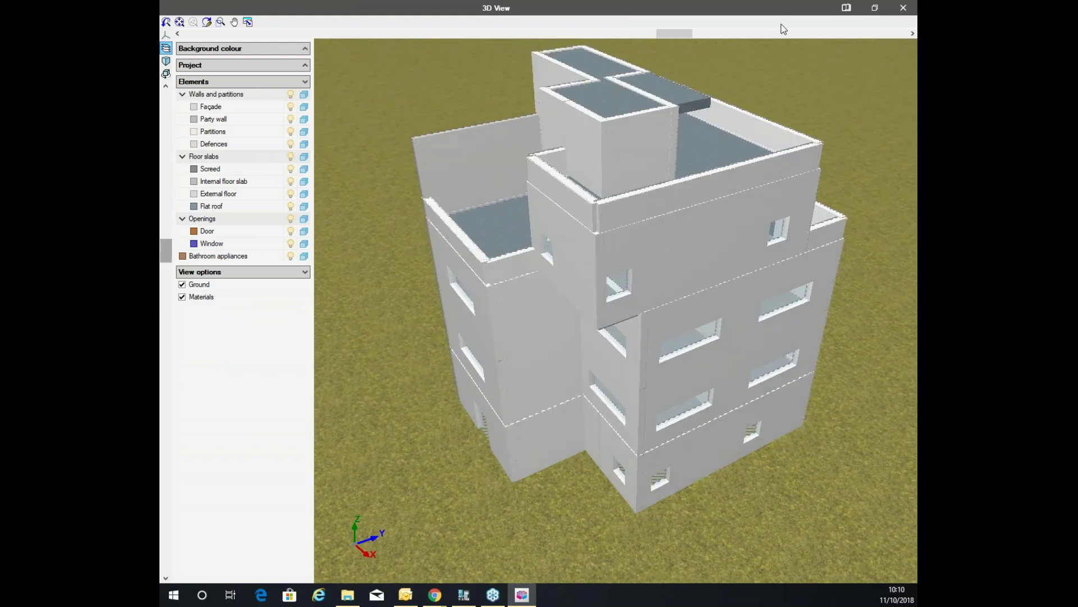
{"action": "left_click", "coordinate": [902, 8]}
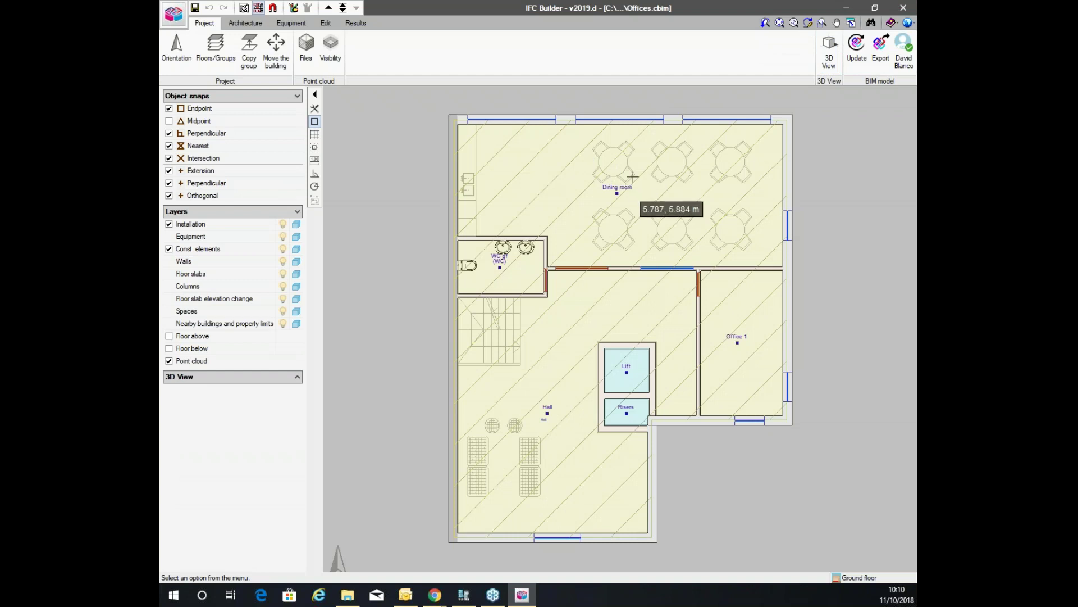
Start an IFC export linked to a BIM project and begin creating a new BIMserver.center project for it
{"action": "left_click", "coordinate": [856, 63]}
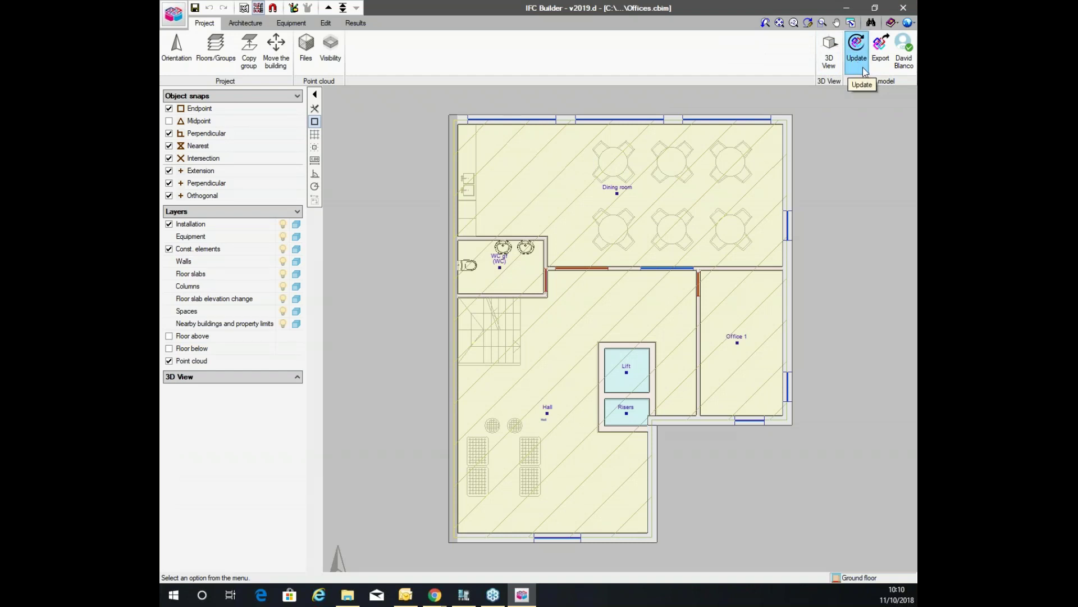
{"action": "left_click", "coordinate": [880, 51]}
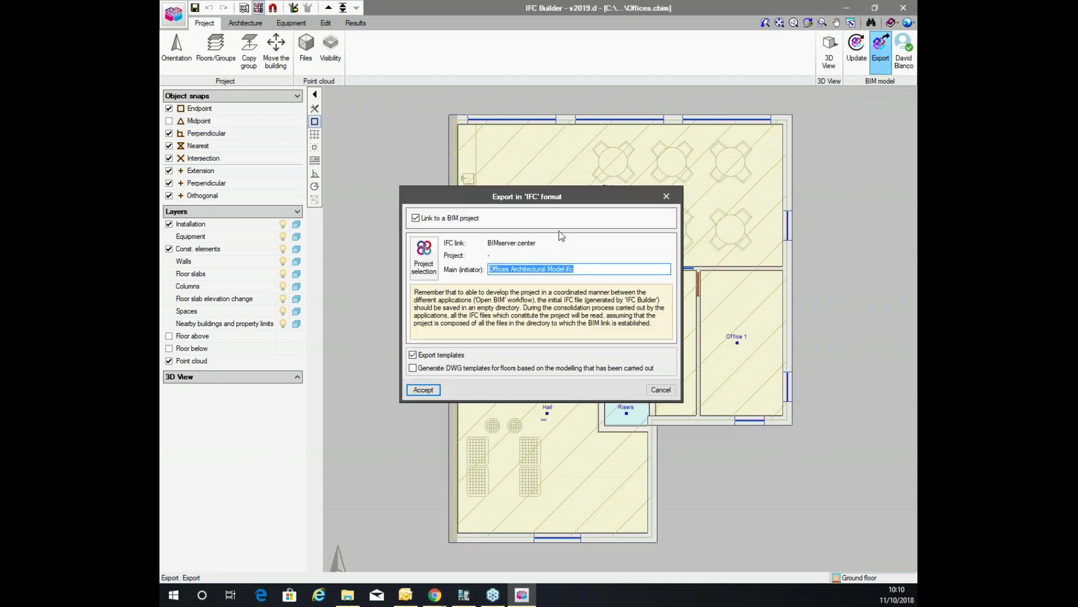
{"action": "left_click", "coordinate": [435, 255]}
{"action": "left_click", "coordinate": [579, 336]}
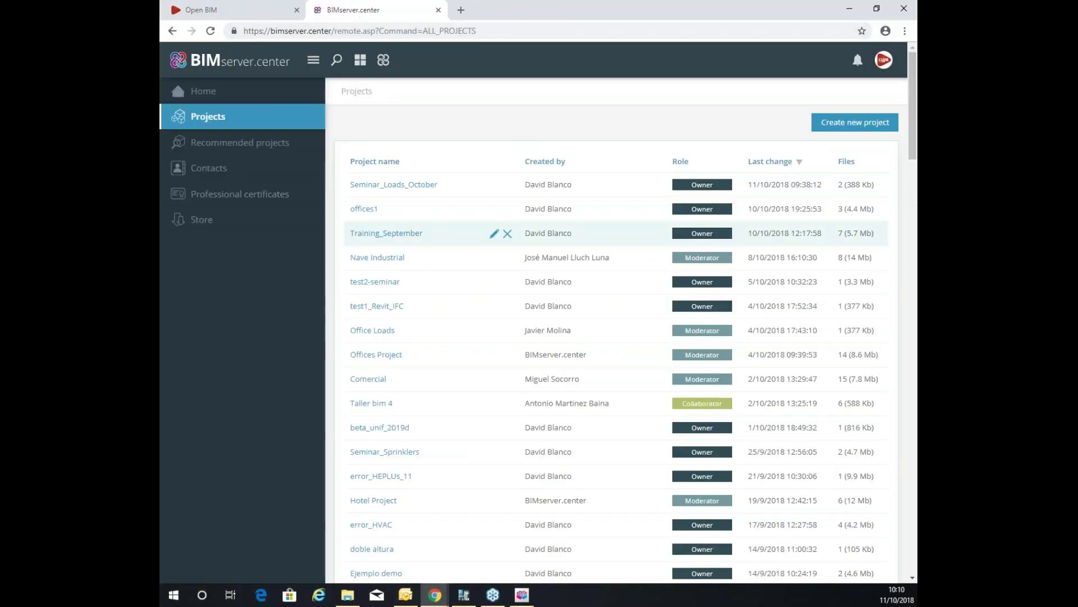
Look through the BIMserver.center pages in the browser and return to IFC Builder
{"action": "left_click", "coordinate": [242, 126]}
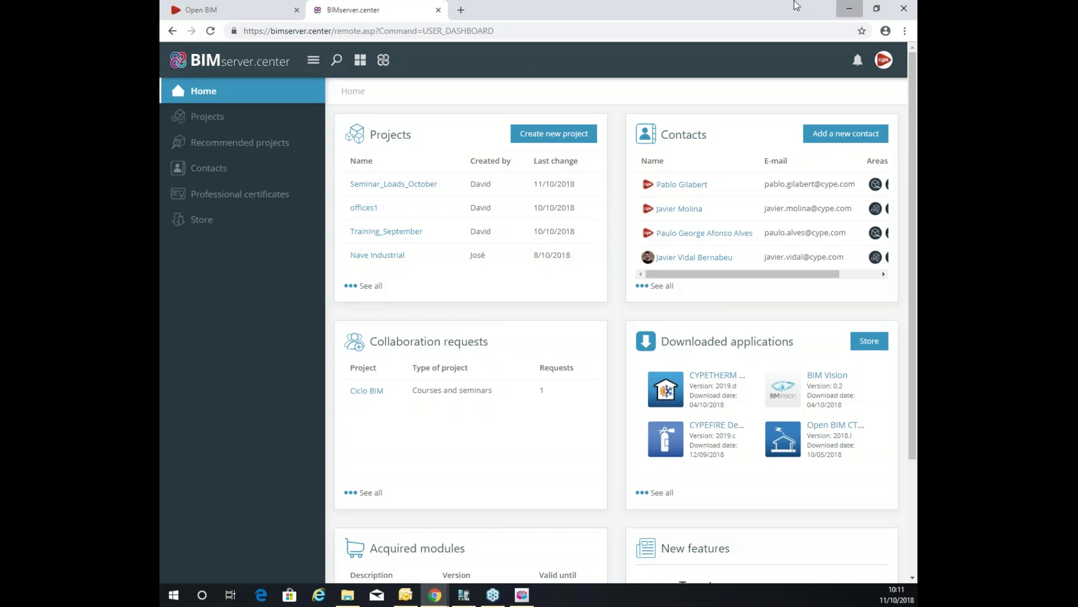
{"action": "left_click", "coordinate": [849, 8]}
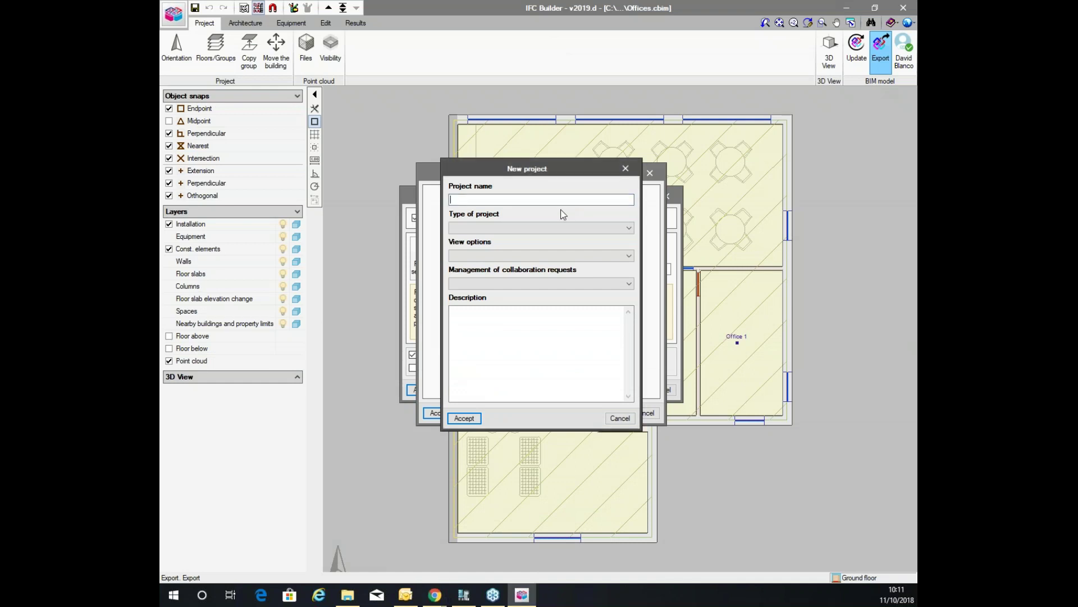
Create the project Seminar_HVAC_October with type Courses and seminars, view option Not visible, and collaboration requests Closed
{"action": "type", "text": "Seminar_HVAC_October"}
{"action": "key", "text": "Tab"}
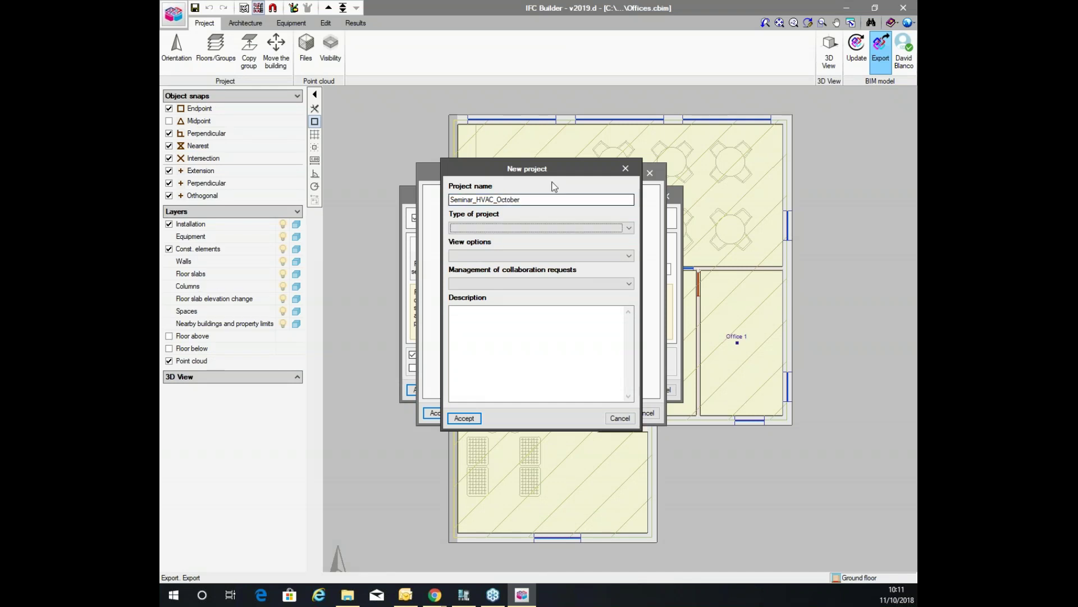
{"action": "left_click", "coordinate": [550, 227]}
{"action": "left_click", "coordinate": [523, 253]}
{"action": "left_click", "coordinate": [523, 255]}
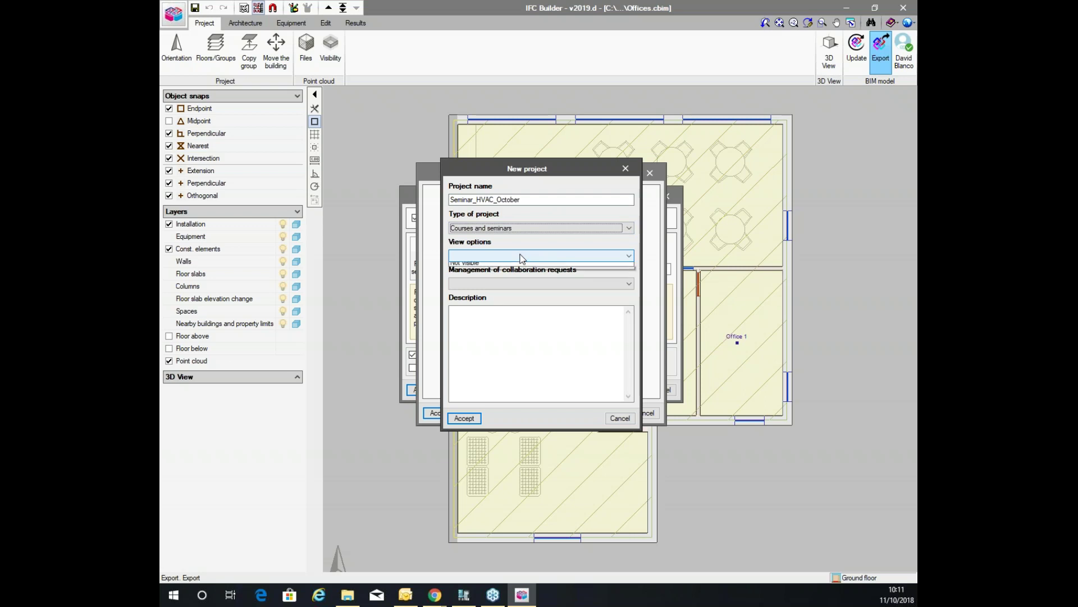
{"action": "left_click", "coordinate": [490, 283]}
{"action": "left_click", "coordinate": [491, 285]}
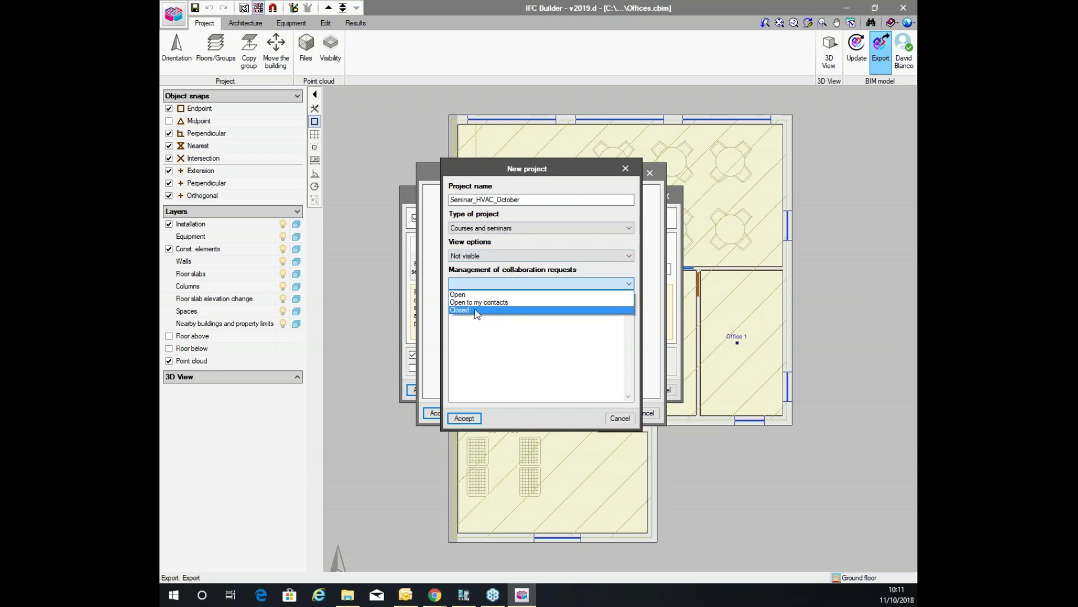
{"action": "left_click", "coordinate": [480, 308]}
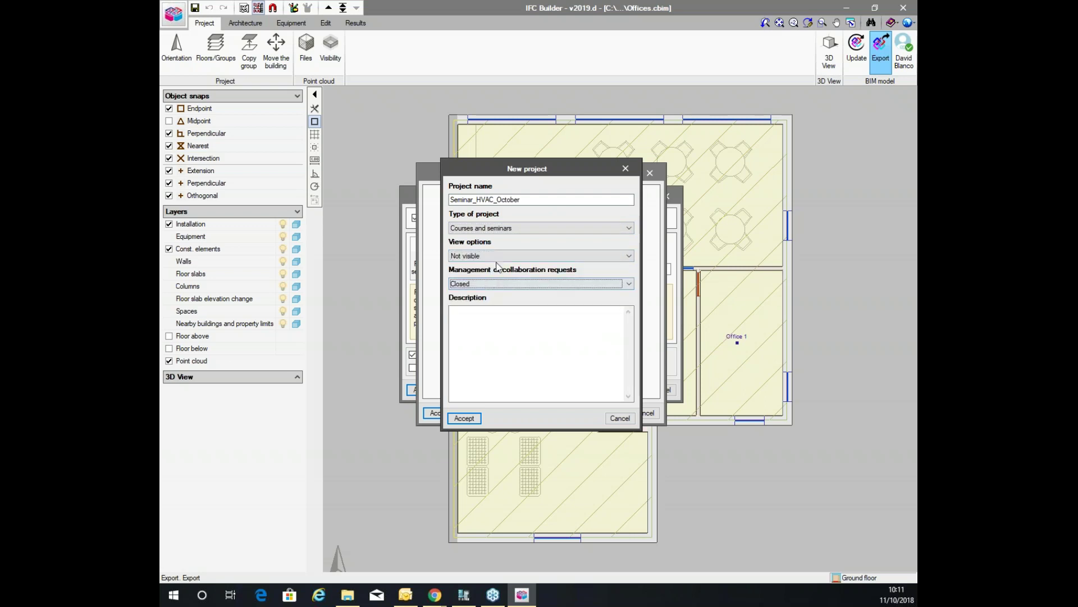
{"action": "left_click", "coordinate": [466, 418]}
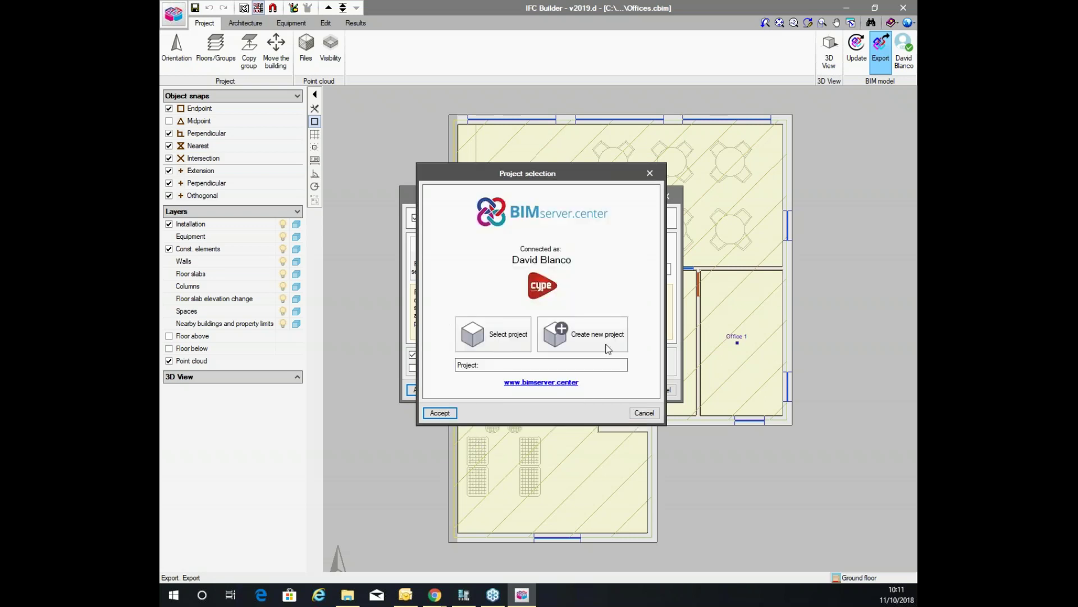
Link the export to the new project and export Offices Architectural Model.ifc with templates
{"action": "left_click", "coordinate": [440, 412]}
{"action": "left_click_drag", "start_coordinate": [582, 270], "coordinate": [499, 271]}
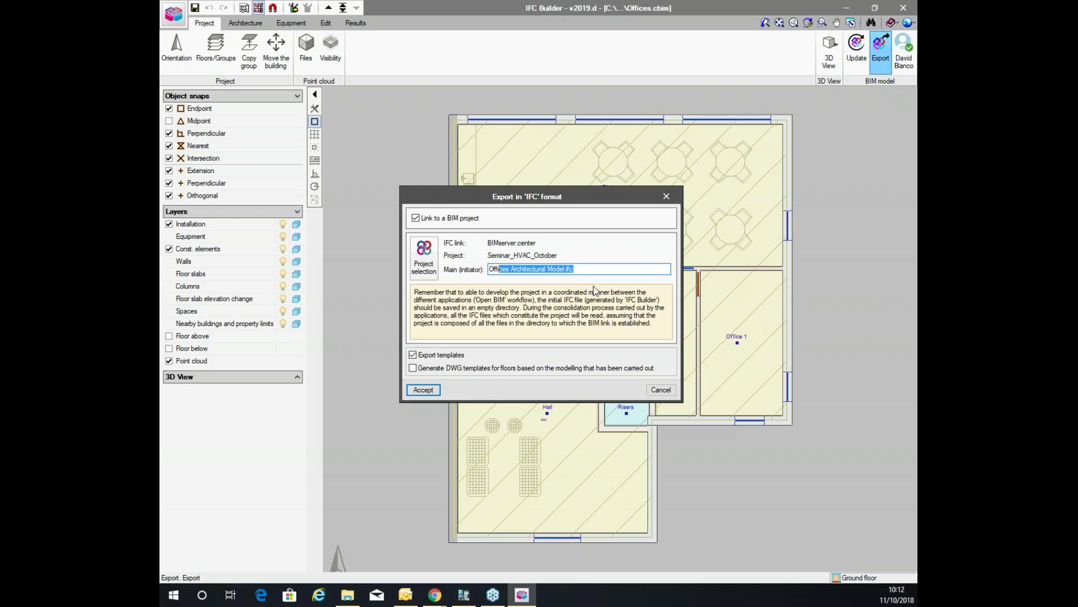
{"action": "left_click", "coordinate": [429, 394]}
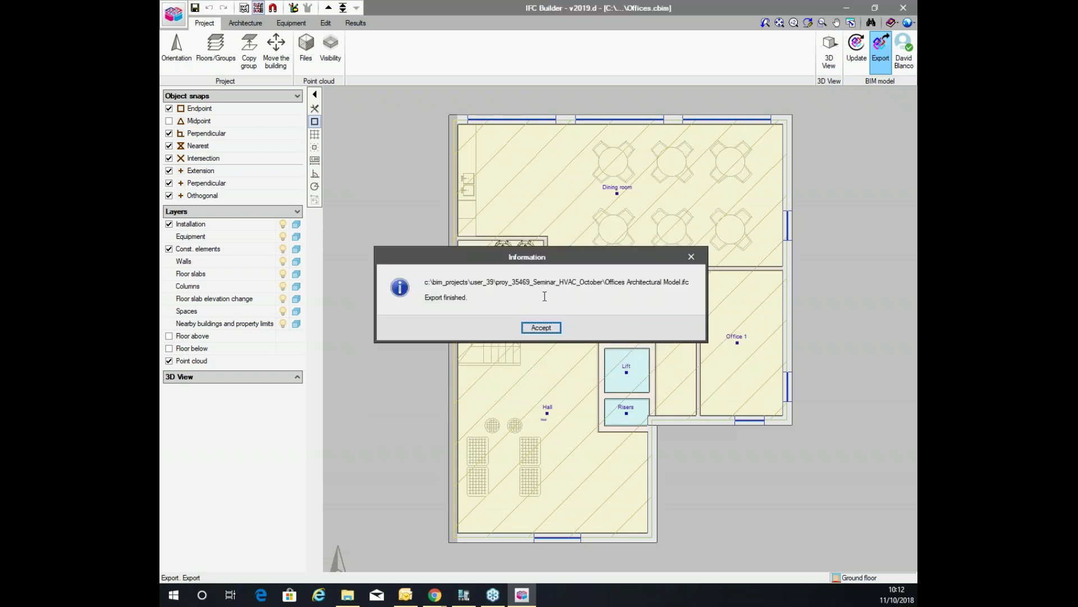
{"action": "left_click", "coordinate": [541, 328]}
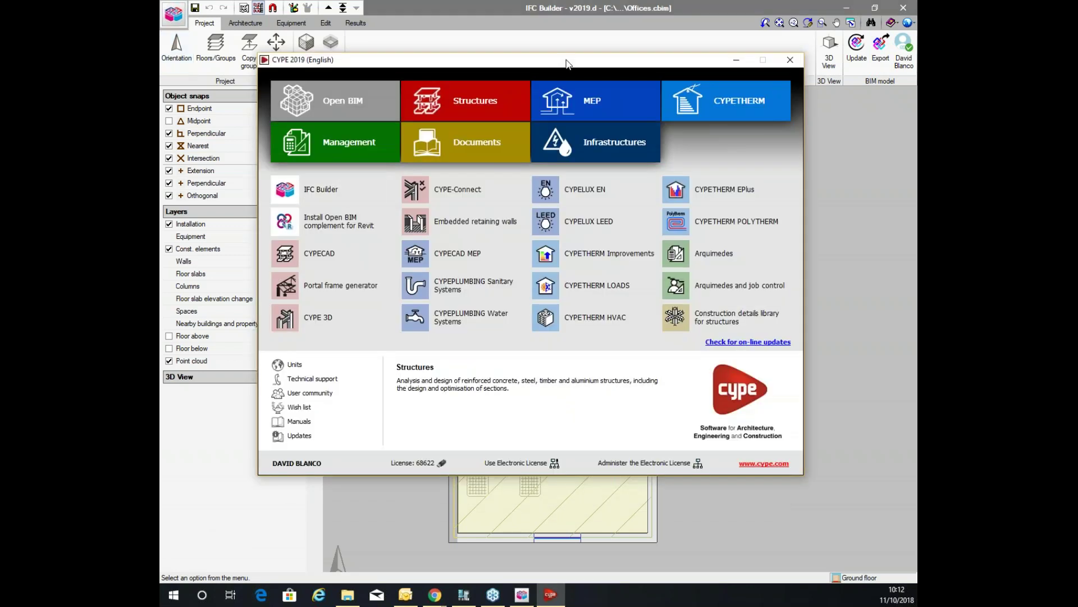
Launch CYPETHERM LOADS from the CYPE program suite and create a new job with the file name loads-offices
{"action": "left_click", "coordinate": [726, 101]}
{"action": "left_click", "coordinate": [329, 221]}
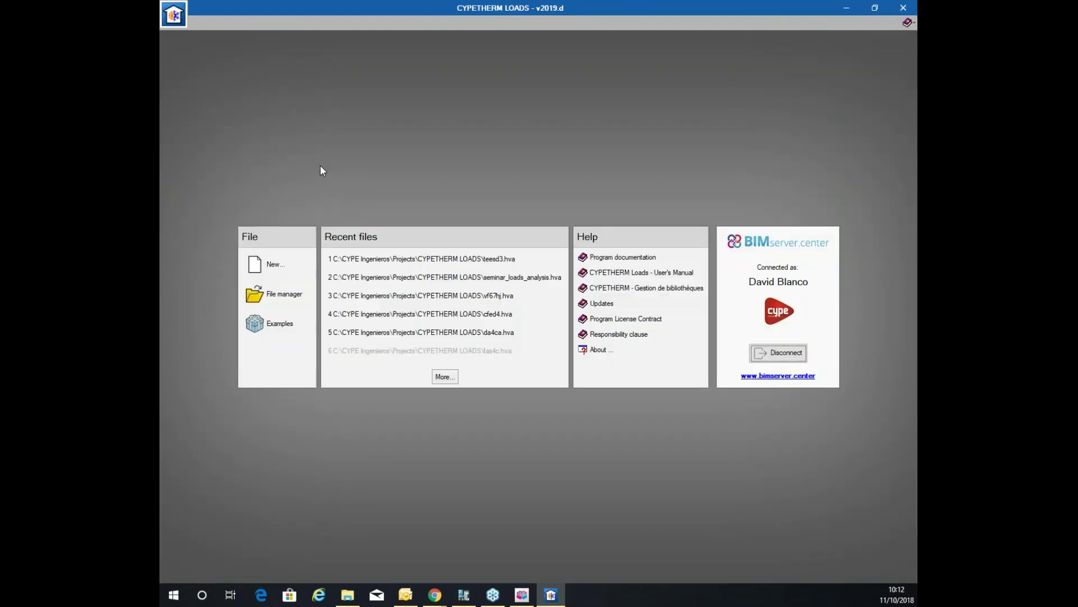
{"action": "left_click", "coordinate": [274, 264]}
{"action": "type", "text": "loads-offices"}
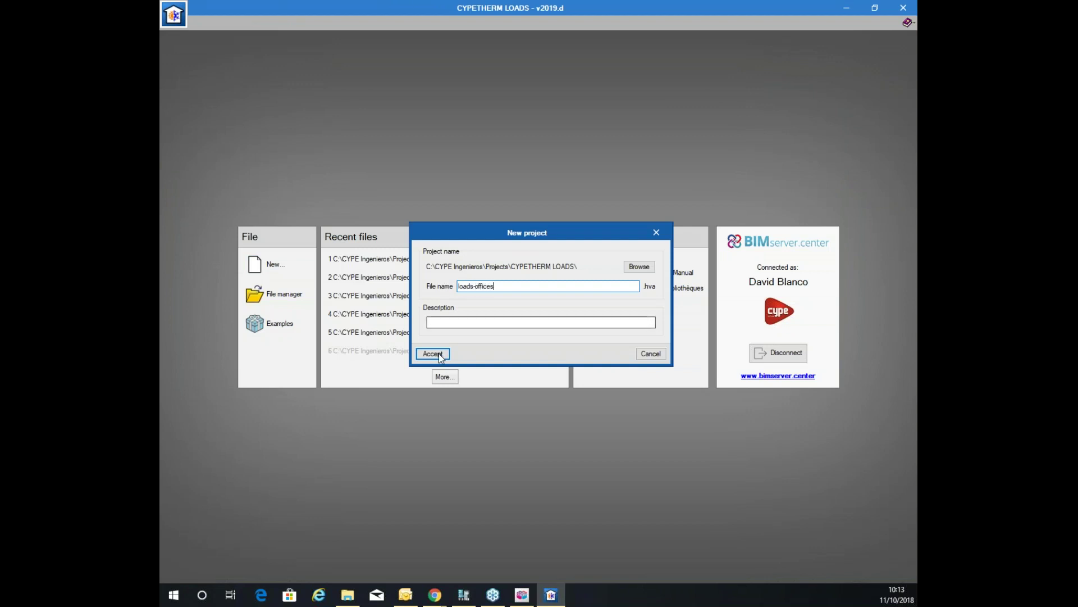
{"action": "left_click", "coordinate": [438, 354]}
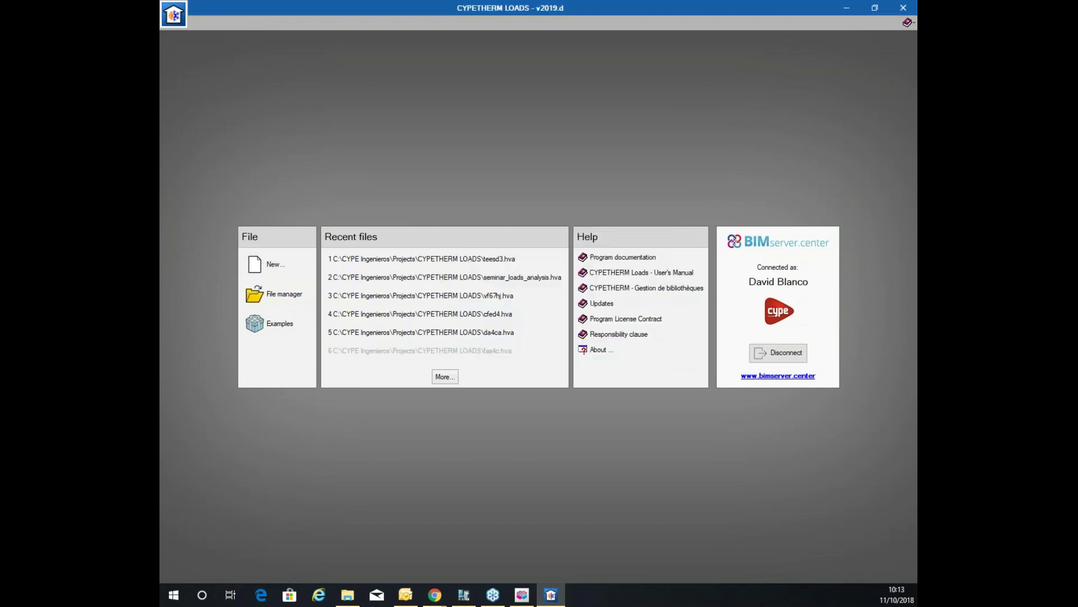
Link the new job to the BIMserver.center project Seminar_HVAC_October
{"action": "left_click", "coordinate": [492, 341]}
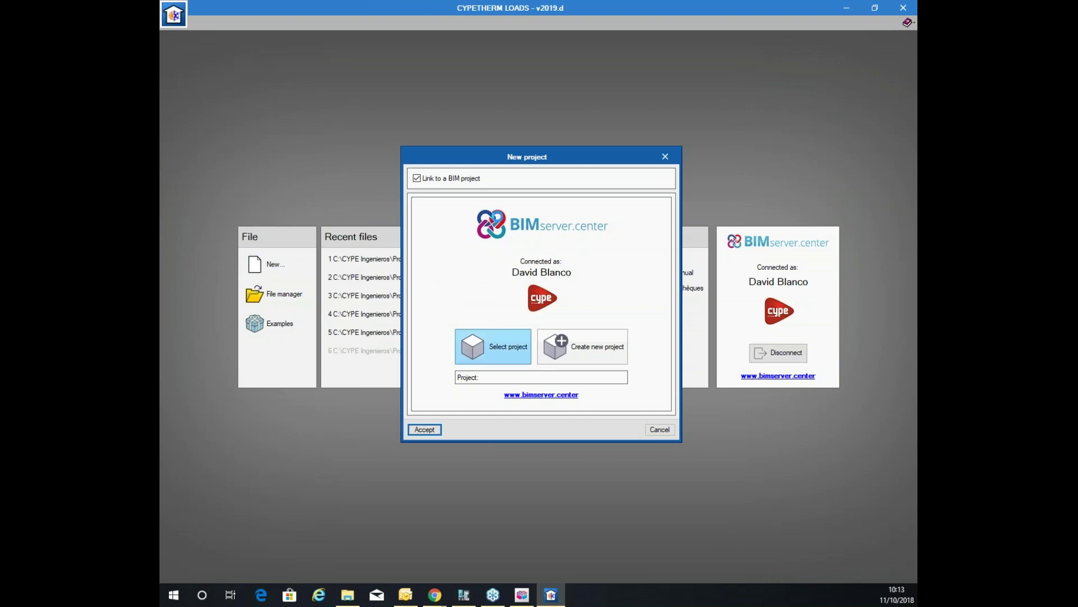
{"action": "scroll", "coordinate": [450, 280], "scroll_direction": "down", "scroll_amount": 10}
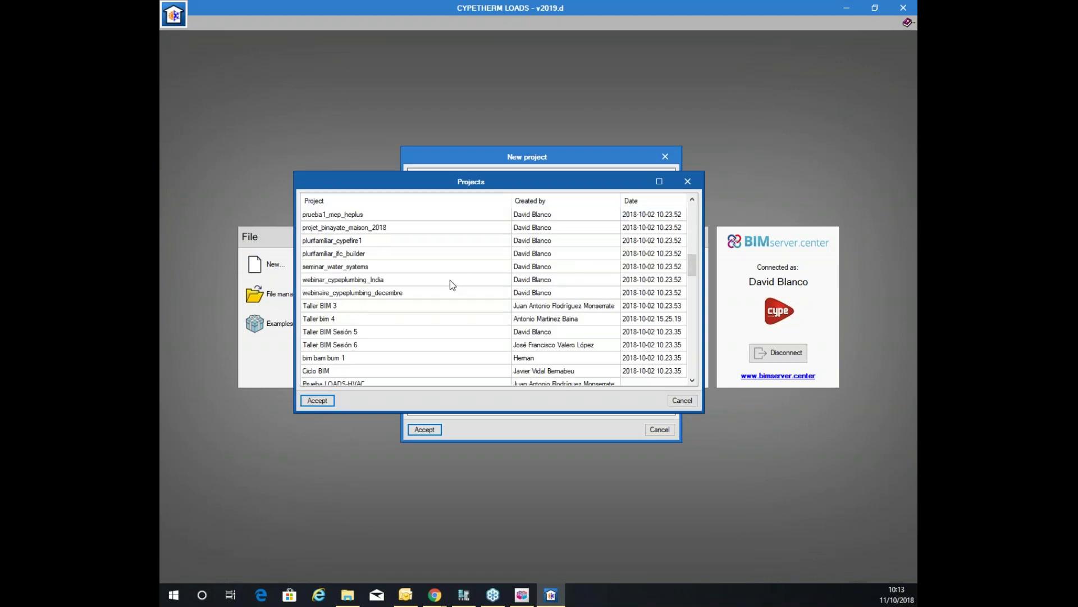
{"action": "scroll", "coordinate": [450, 280], "scroll_direction": "down", "scroll_amount": 5}
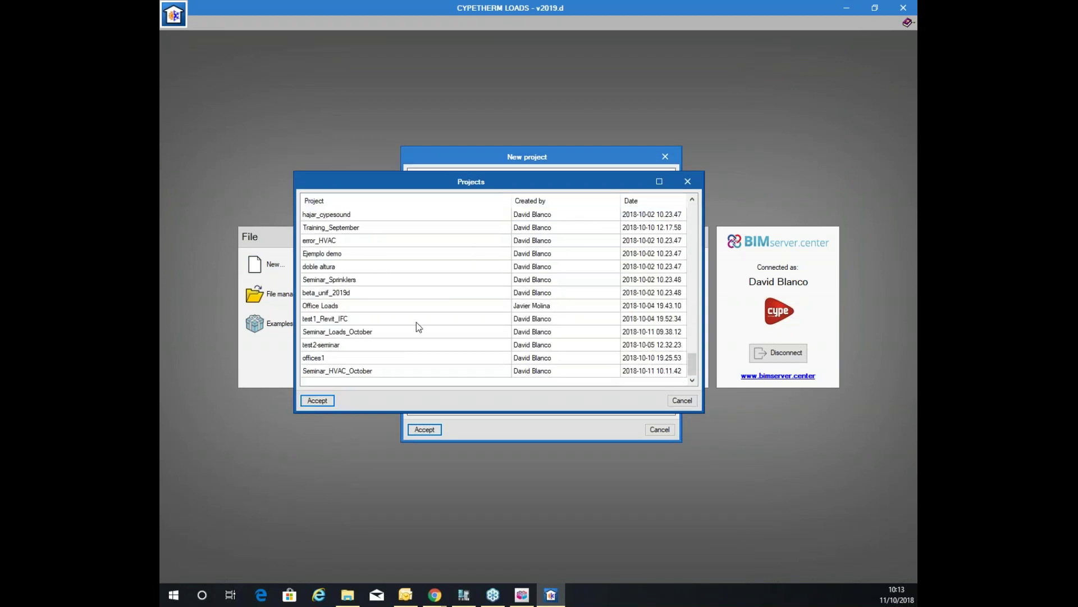
{"action": "left_click", "coordinate": [343, 373]}
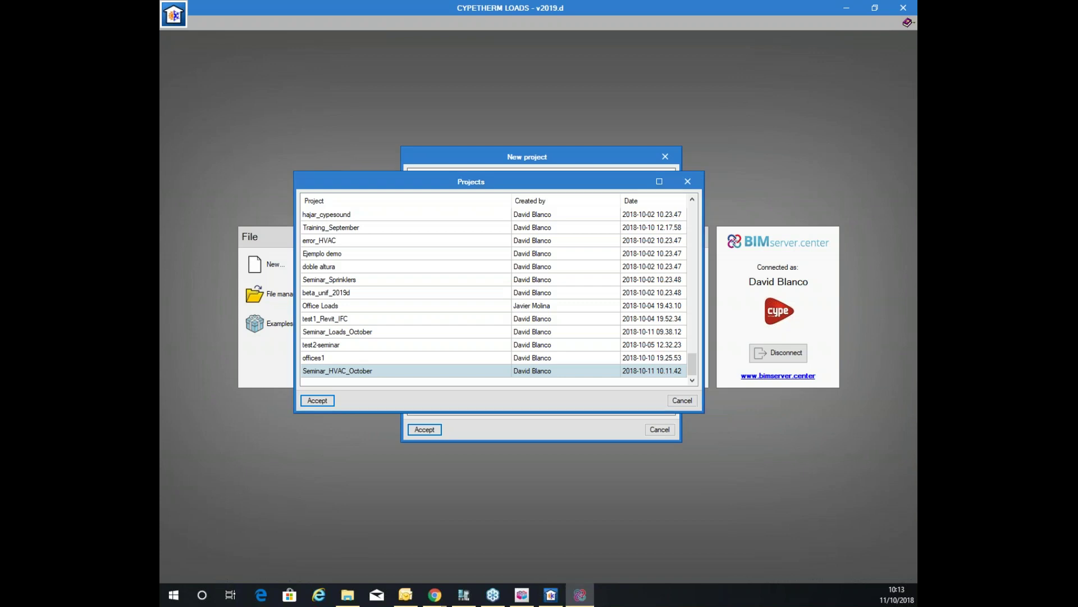
{"action": "left_click", "coordinate": [317, 400]}
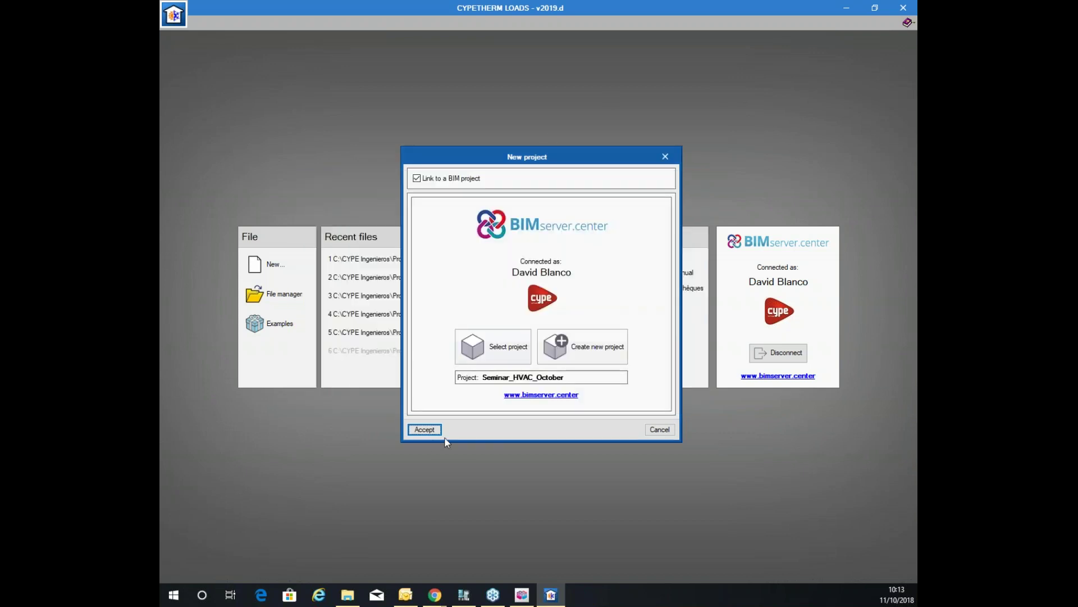
{"action": "left_click", "coordinate": [425, 430]}
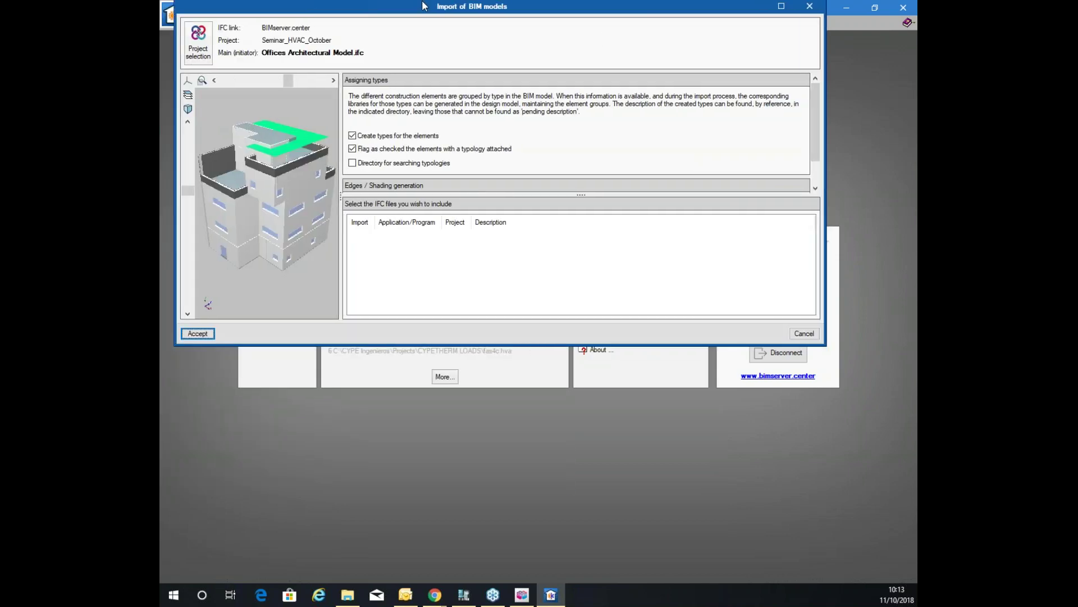
{"action": "left_click", "coordinate": [781, 7]}
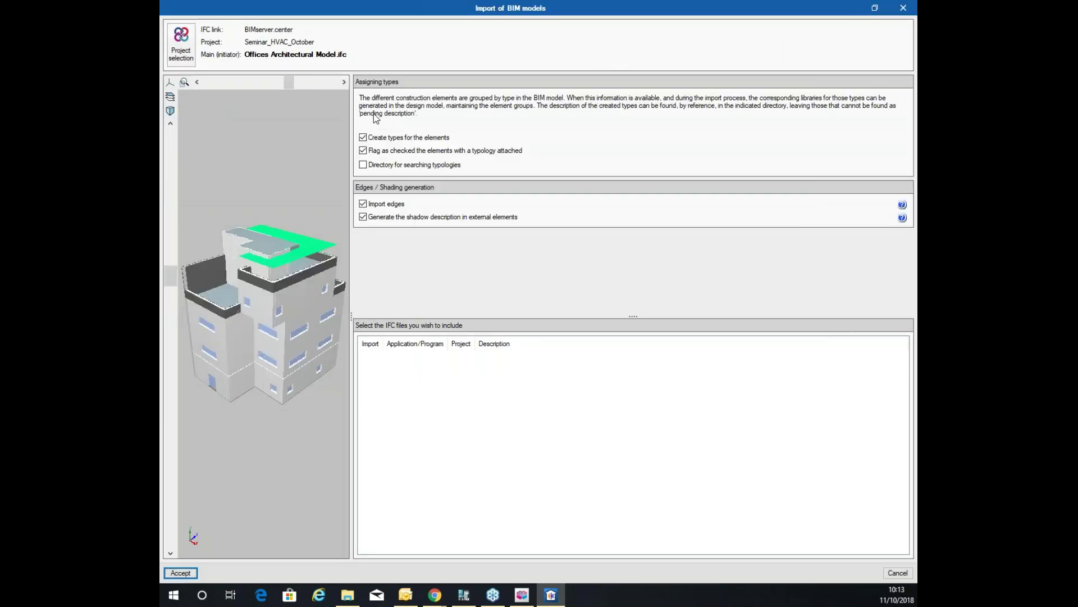
{"action": "left_click", "coordinate": [414, 165]}
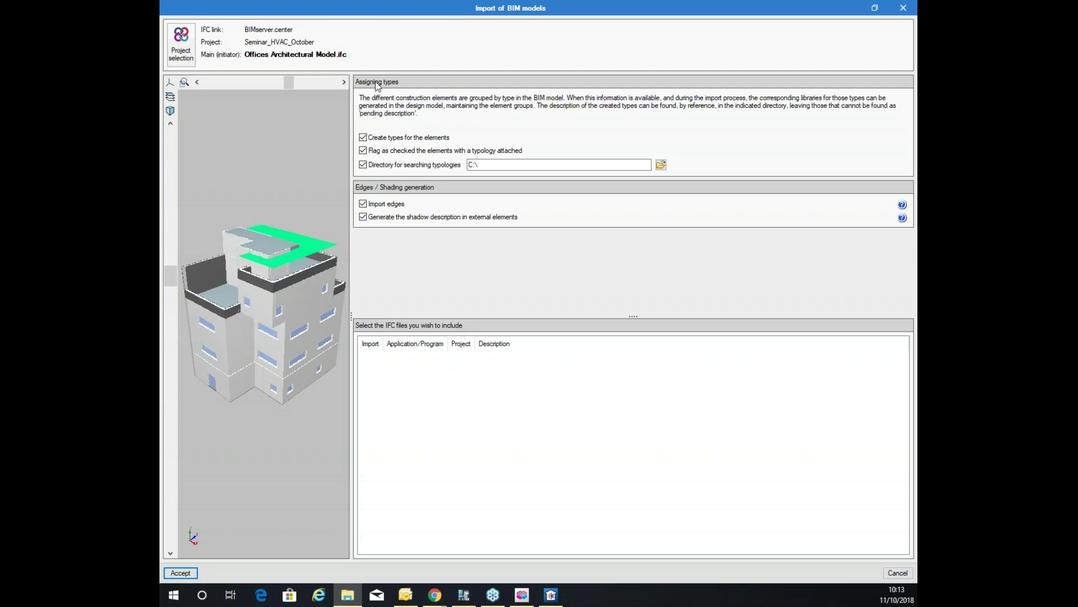
{"action": "left_click", "coordinate": [488, 164]}
{"action": "key", "text": "ctrl+v"}
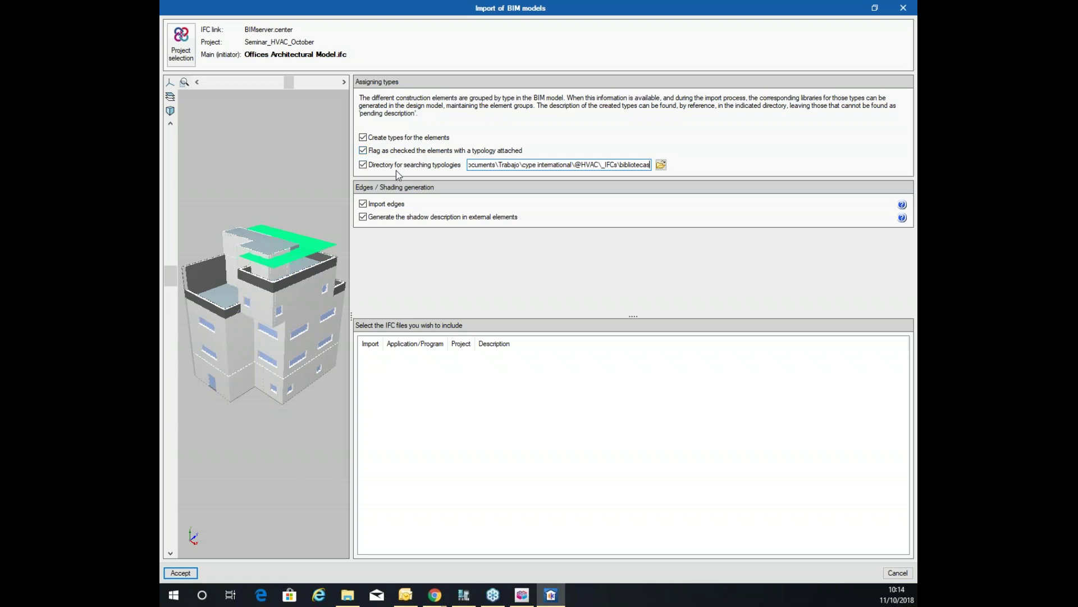
{"action": "middle_click_drag", "start_coordinate": [306, 278], "coordinate": [241, 286]}
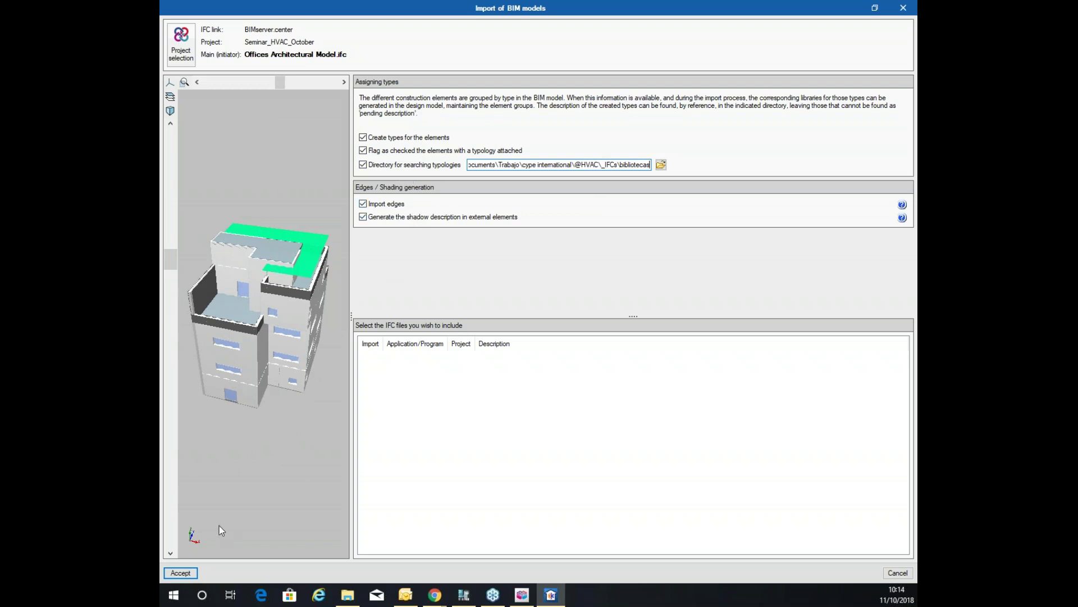
{"action": "left_click", "coordinate": [180, 572]}
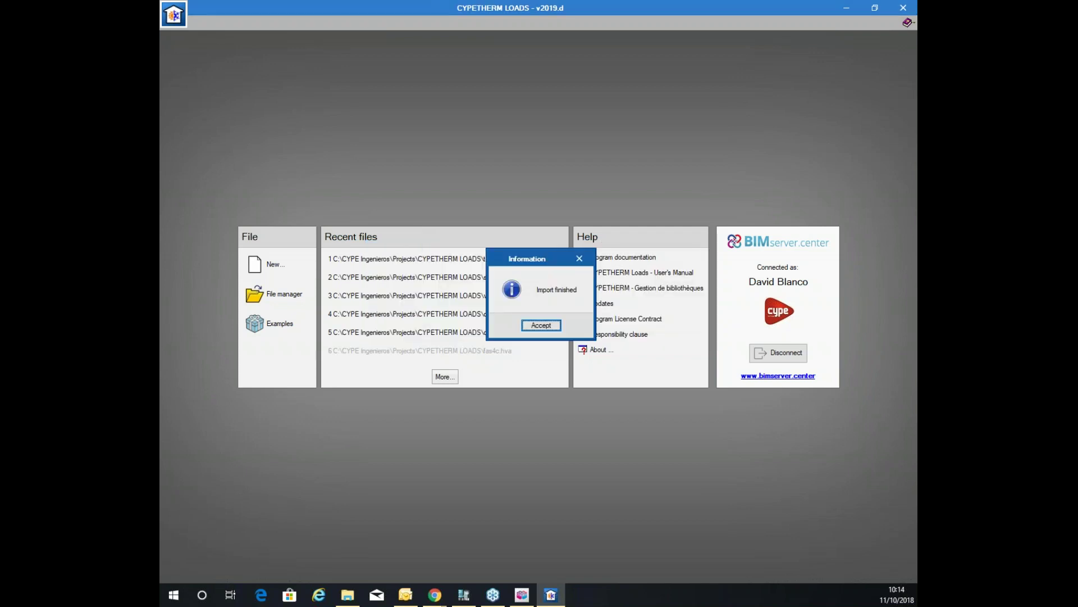
{"action": "left_click", "coordinate": [539, 325]}
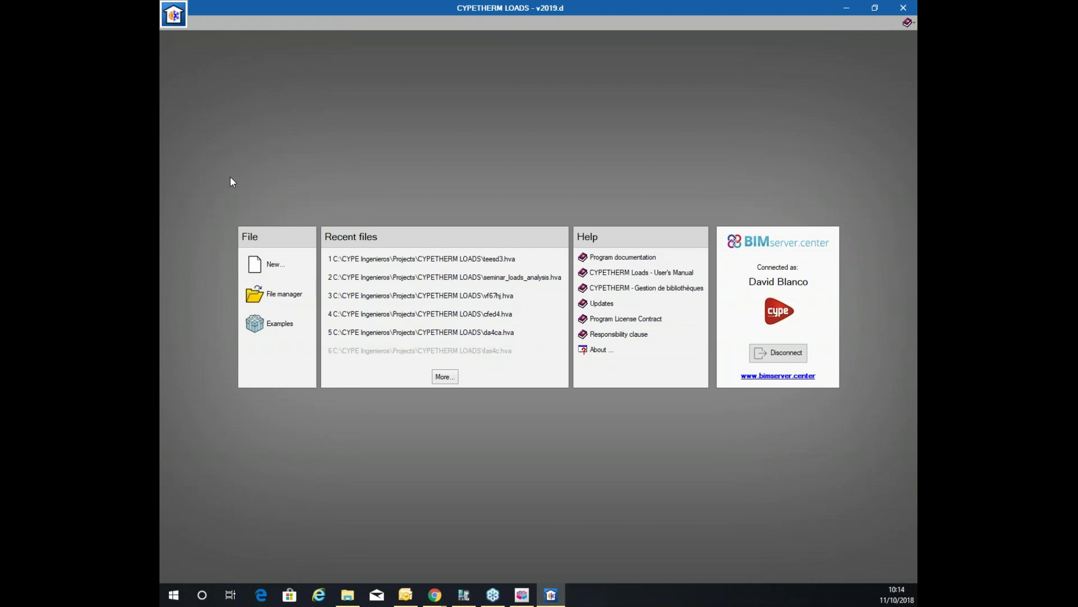
Return to the imported loads-offices job and enlarge the 3D model preview beneath the building tree
{"action": "key", "text": "alt+Tab"}
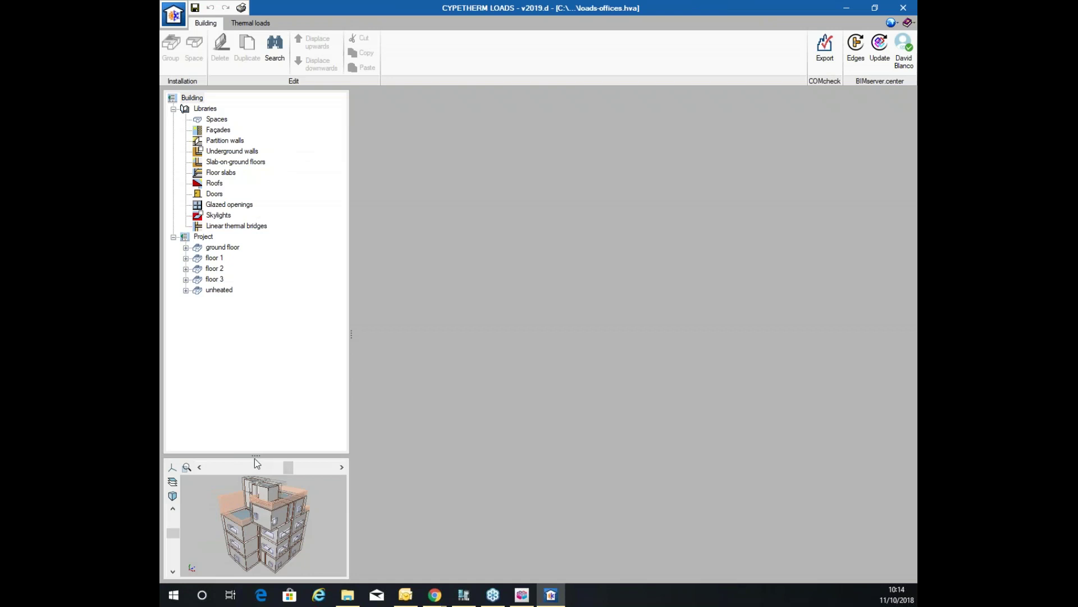
{"action": "left_click_drag", "start_coordinate": [255, 455], "coordinate": [256, 302]}
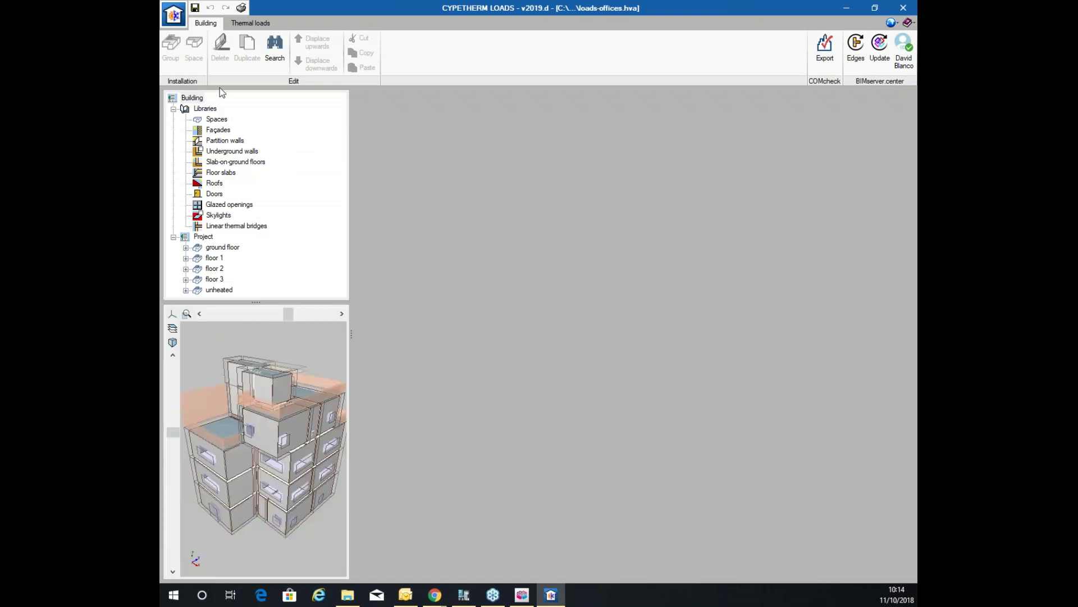
Review the imported library entries for spaces, underground walls, floor slabs, façades, glazed openings and linear thermal bridges
{"action": "left_click", "coordinate": [217, 119]}
{"action": "left_click", "coordinate": [228, 151]}
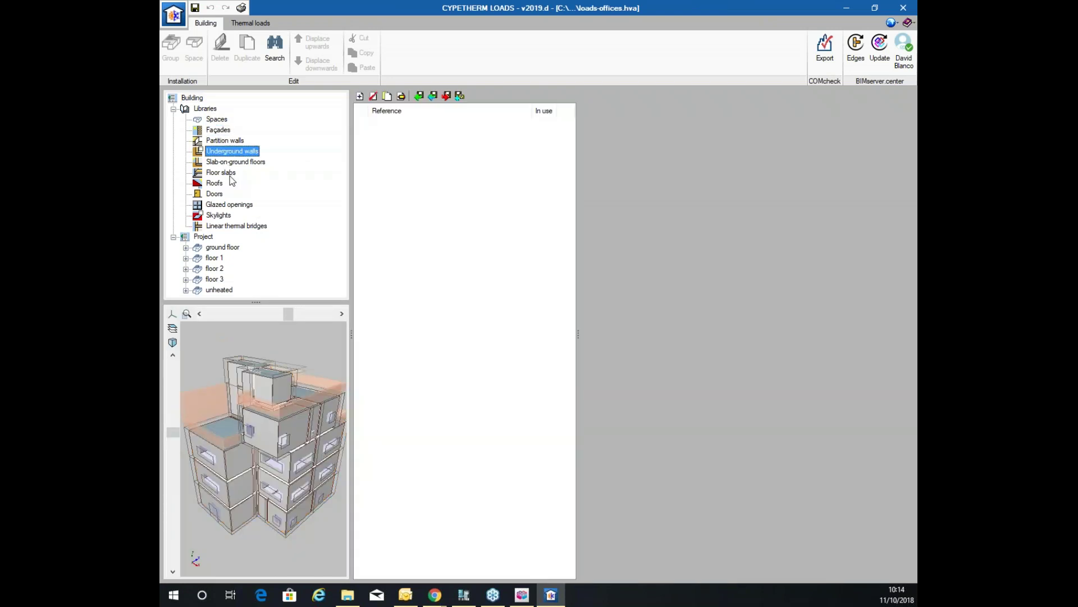
{"action": "left_click", "coordinate": [225, 172]}
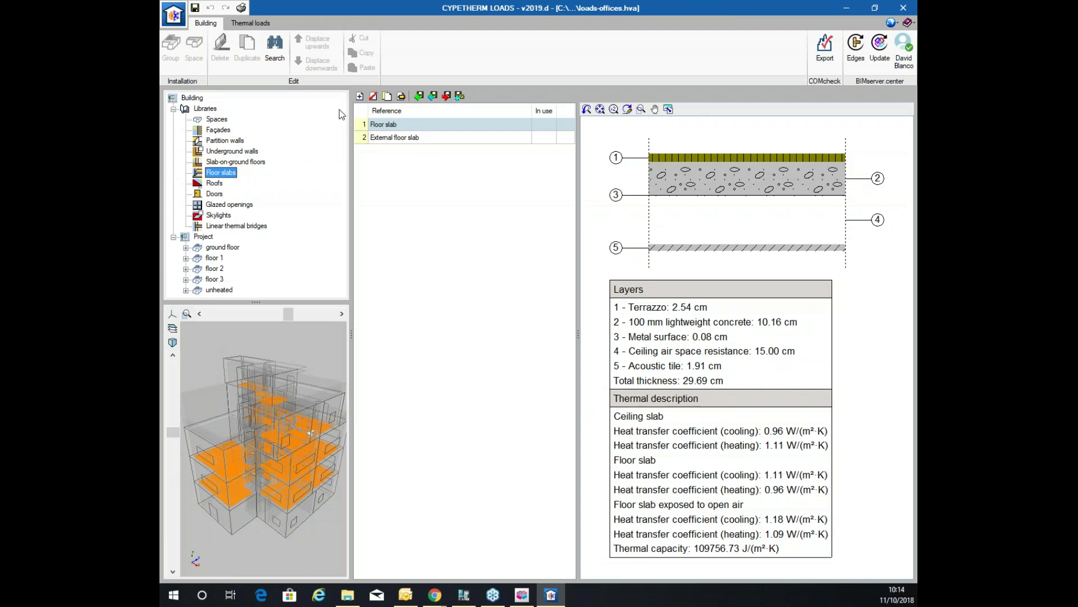
{"action": "left_click", "coordinate": [218, 128]}
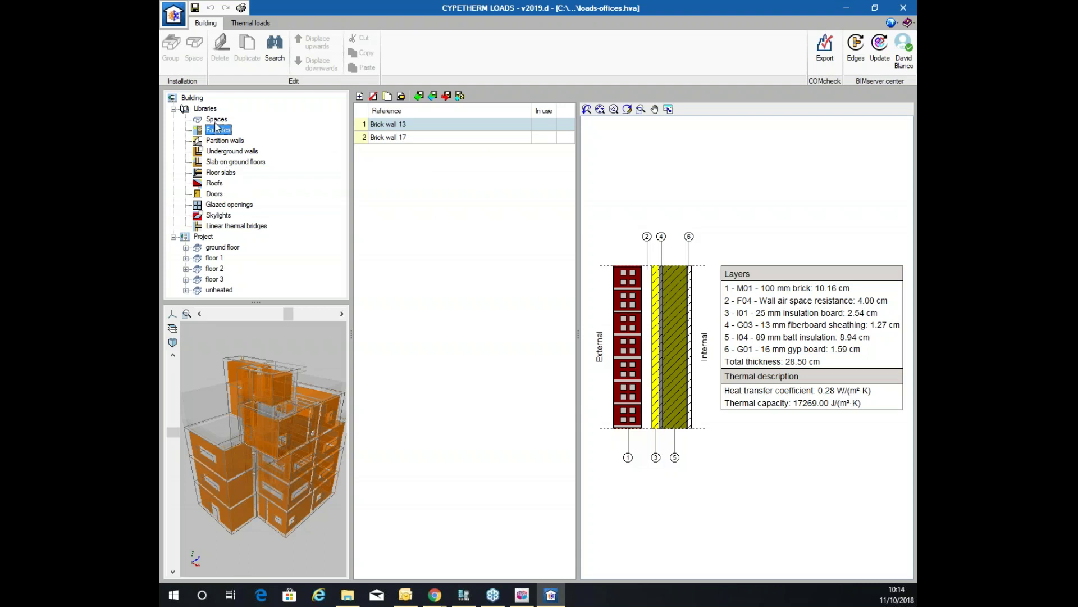
{"action": "left_click", "coordinate": [233, 204]}
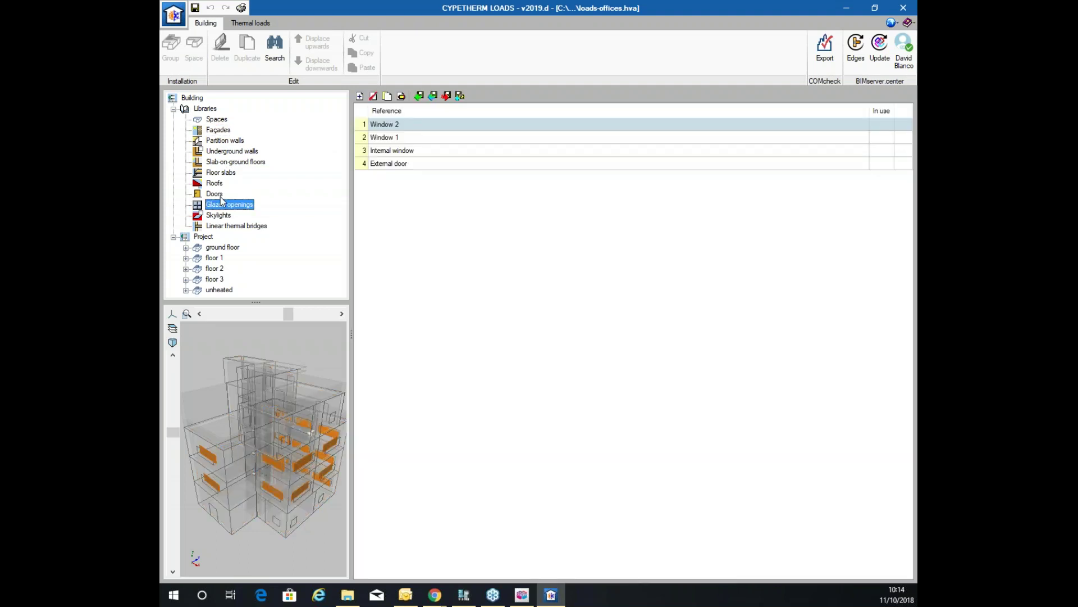
{"action": "left_click", "coordinate": [217, 120]}
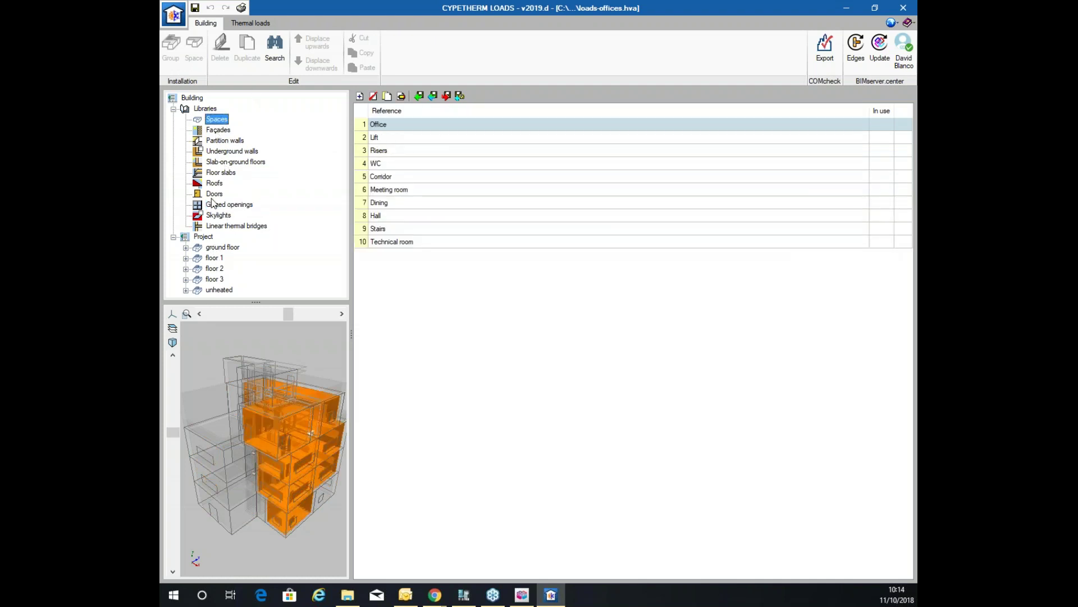
{"action": "left_click", "coordinate": [228, 226]}
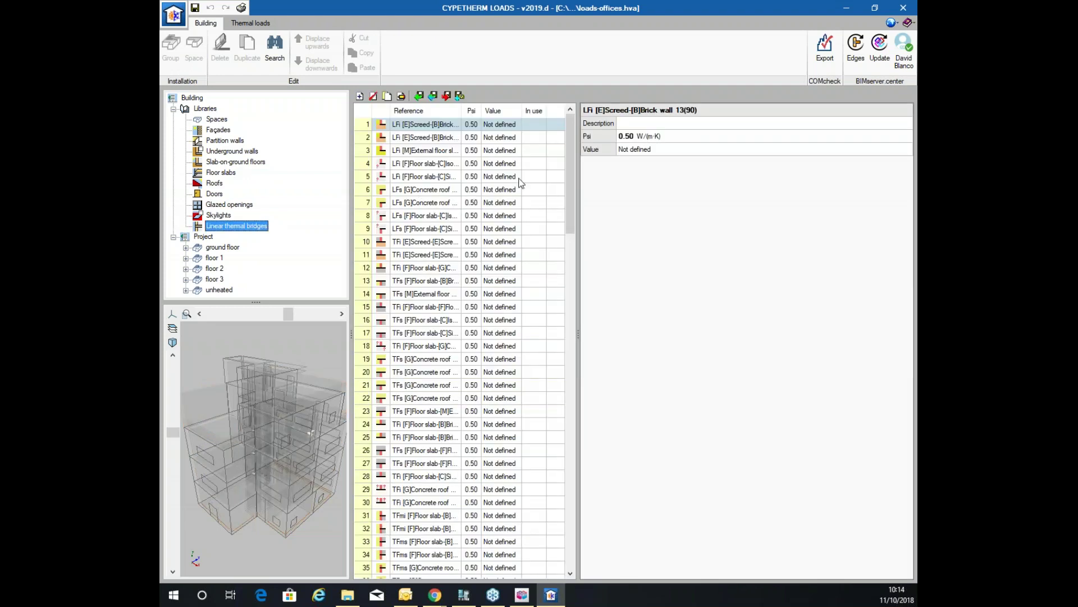
Process the BIM model's edges to update the linear thermal bridges, review the proposed Psi values and accept them
{"action": "left_click", "coordinate": [855, 48]}
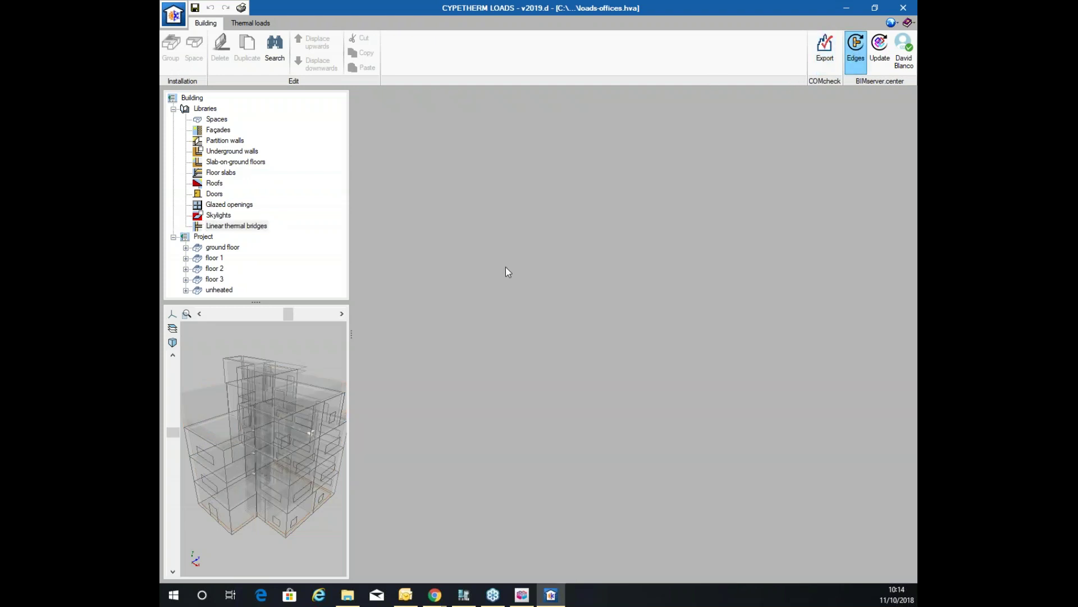
{"action": "left_click", "coordinate": [362, 395]}
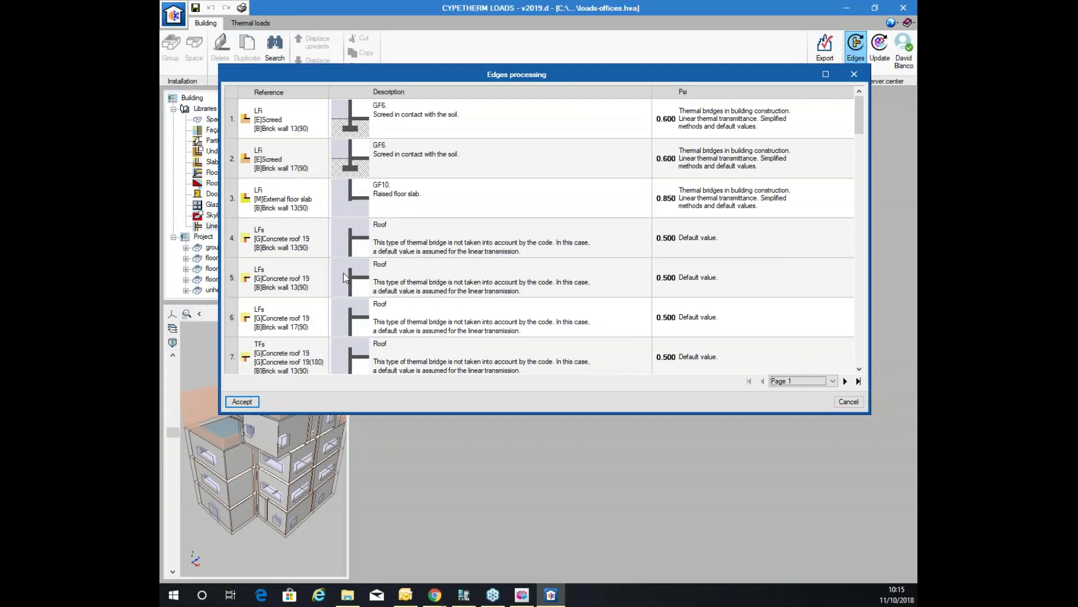
{"action": "scroll", "coordinate": [346, 284], "scroll_direction": "down", "scroll_amount": 2}
{"action": "scroll", "coordinate": [346, 284], "scroll_direction": "down", "scroll_amount": 10}
{"action": "left_click", "coordinate": [243, 401]}
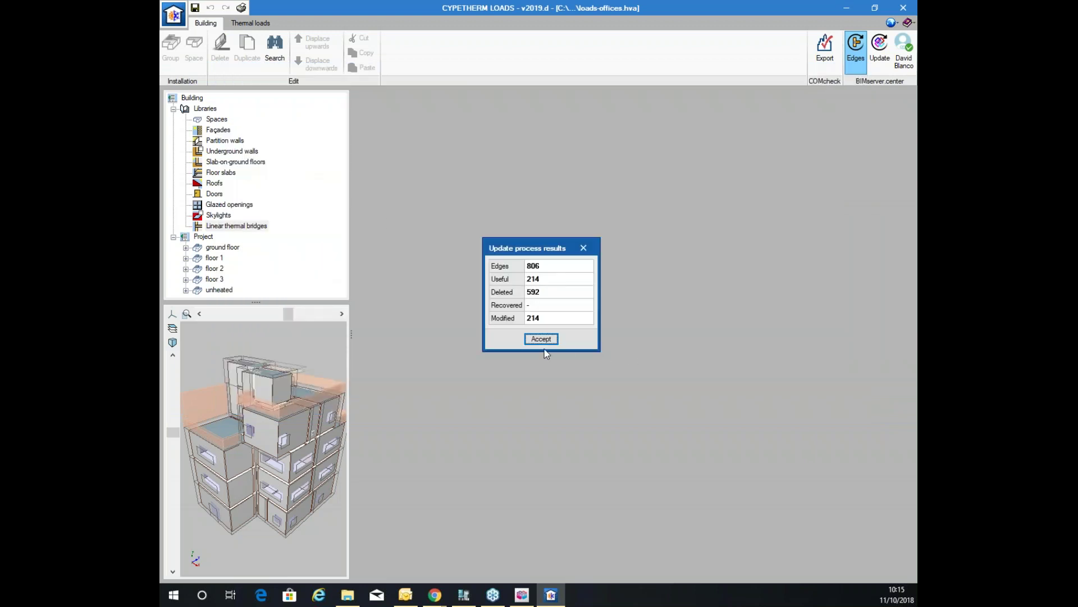
{"action": "left_click", "coordinate": [538, 337]}
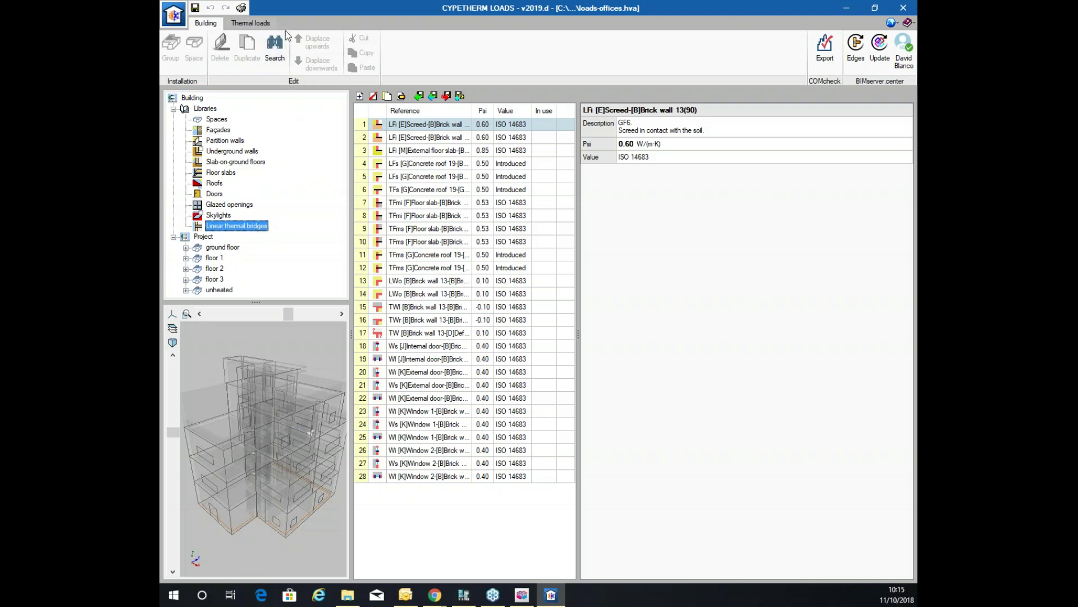
Shrink the 3D preview and set the ASHRAE weather data source for the project location to region 6 - EUROPE and country Turkey
{"action": "left_click_drag", "start_coordinate": [251, 302], "coordinate": [251, 387]}
{"action": "left_click", "coordinate": [251, 23]}
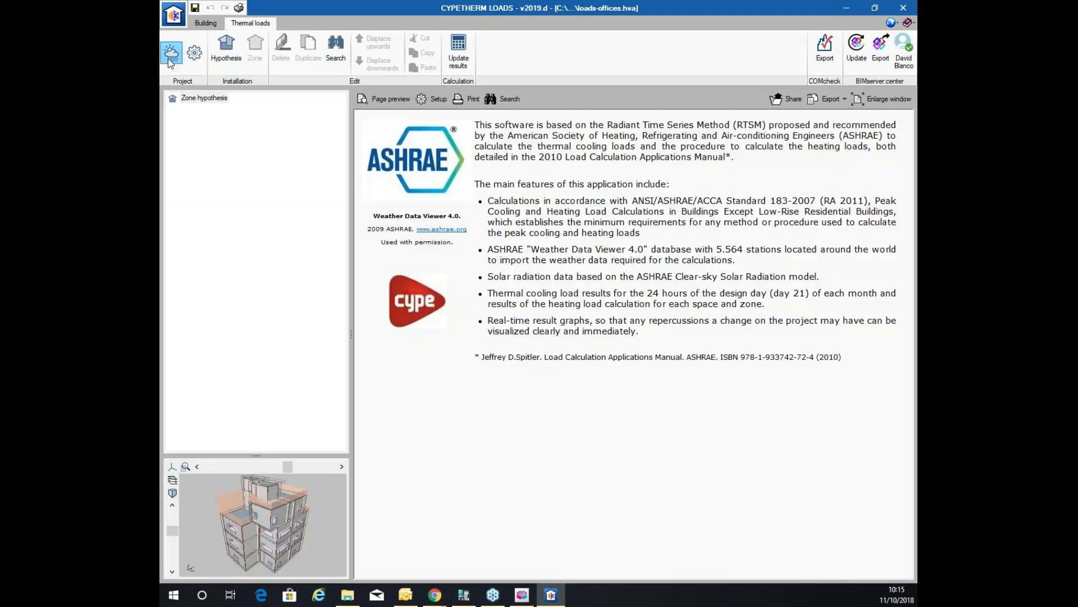
{"action": "left_click", "coordinate": [173, 52]}
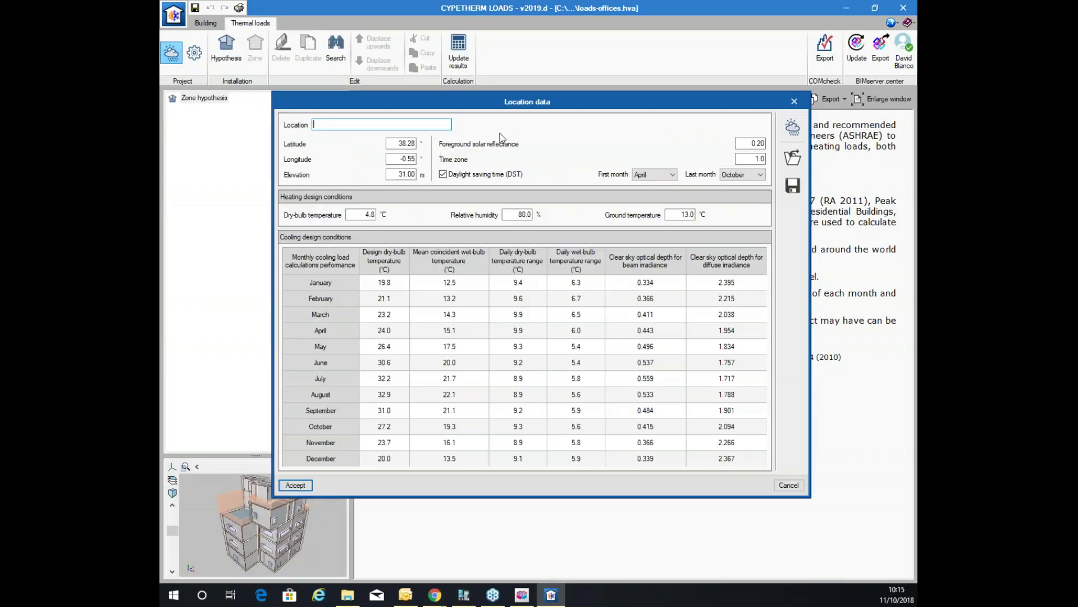
{"action": "left_click", "coordinate": [793, 127]}
{"action": "left_click", "coordinate": [571, 206]}
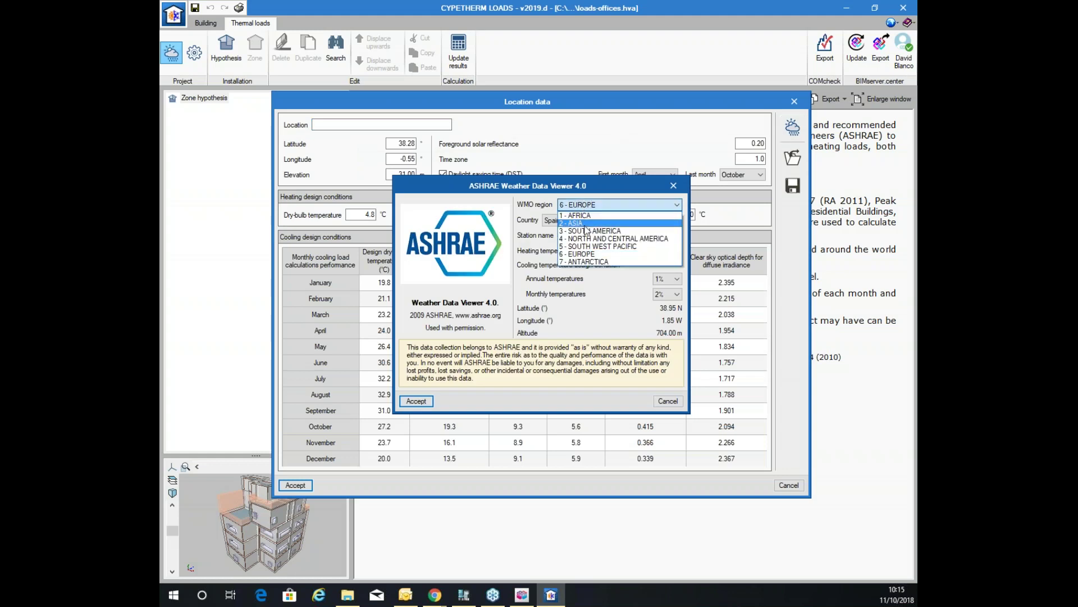
{"action": "left_click", "coordinate": [589, 255]}
{"action": "left_click", "coordinate": [584, 220]}
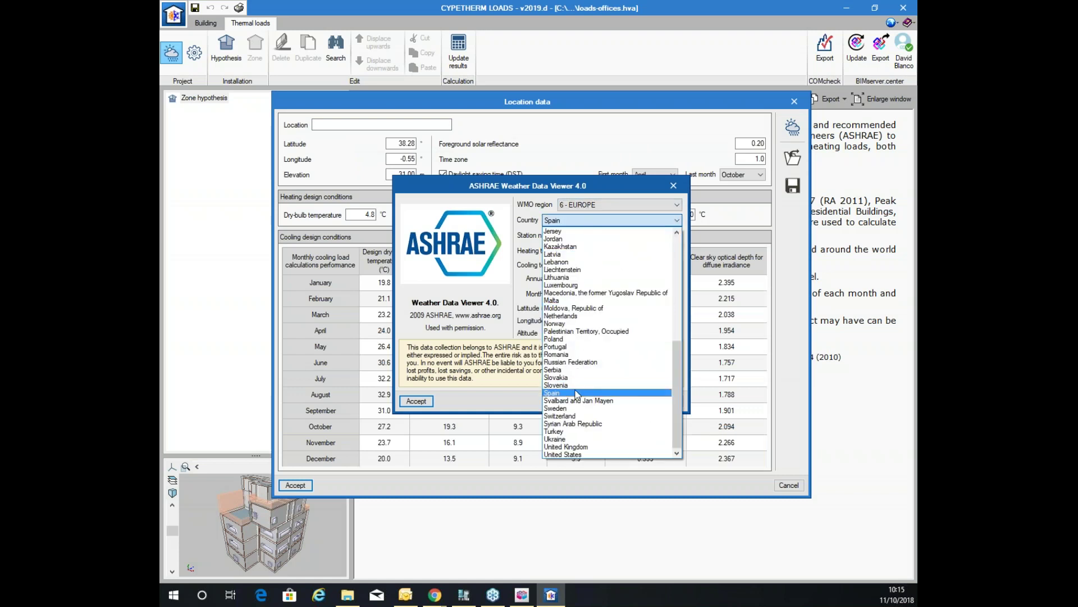
{"action": "left_click", "coordinate": [573, 431]}
Choose the ISTANBUL/ATATURK weather station and apply its data to the project location
{"action": "left_click", "coordinate": [627, 236]}
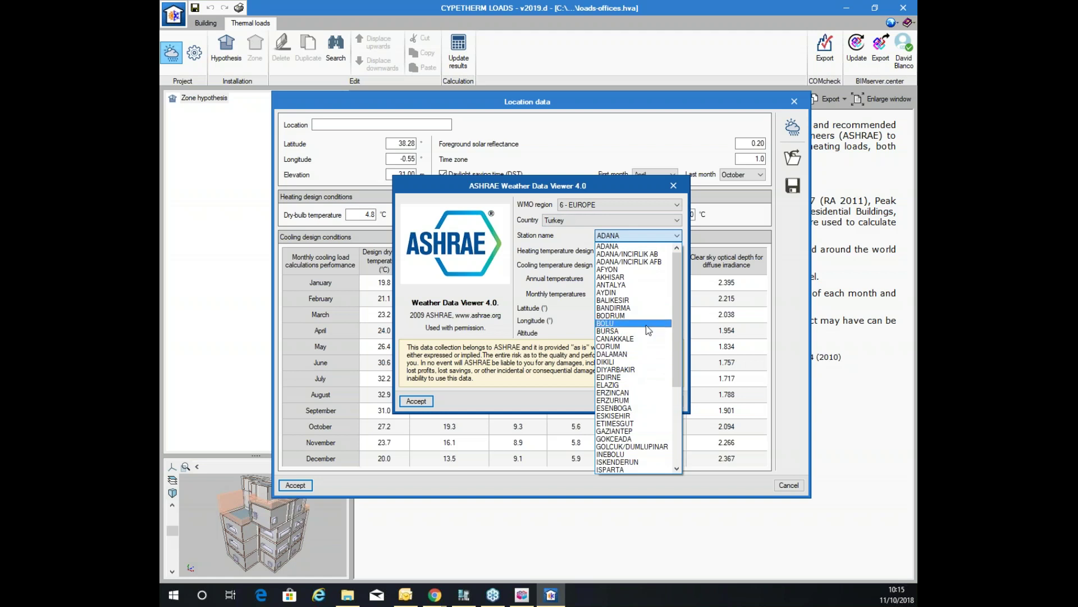
{"action": "scroll", "coordinate": [635, 365], "scroll_direction": "down", "scroll_amount": 2}
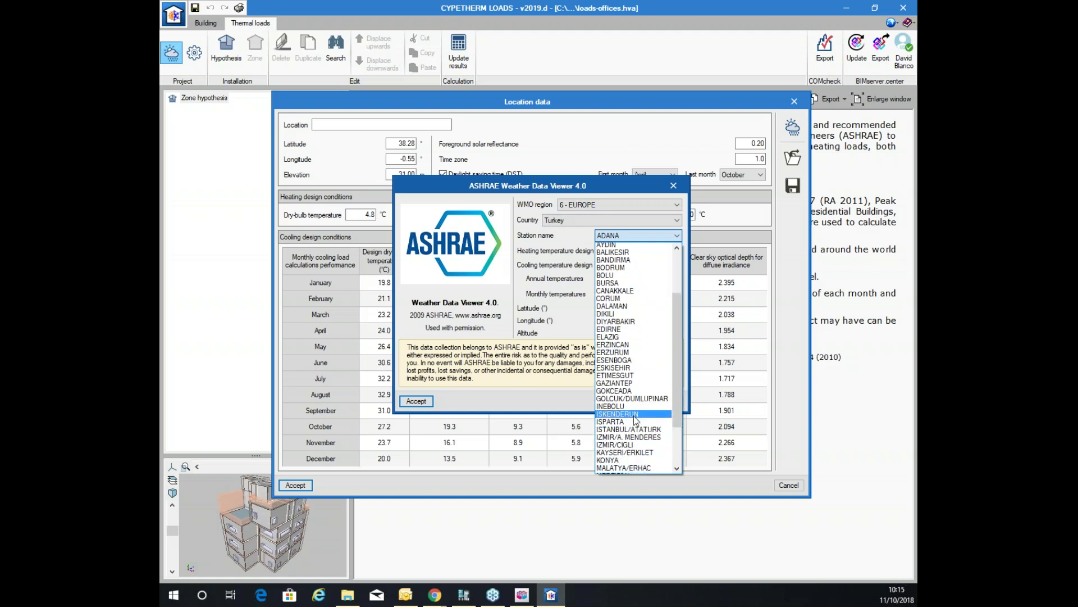
{"action": "scroll", "coordinate": [635, 421], "scroll_direction": "down", "scroll_amount": 3}
{"action": "left_click", "coordinate": [629, 350]}
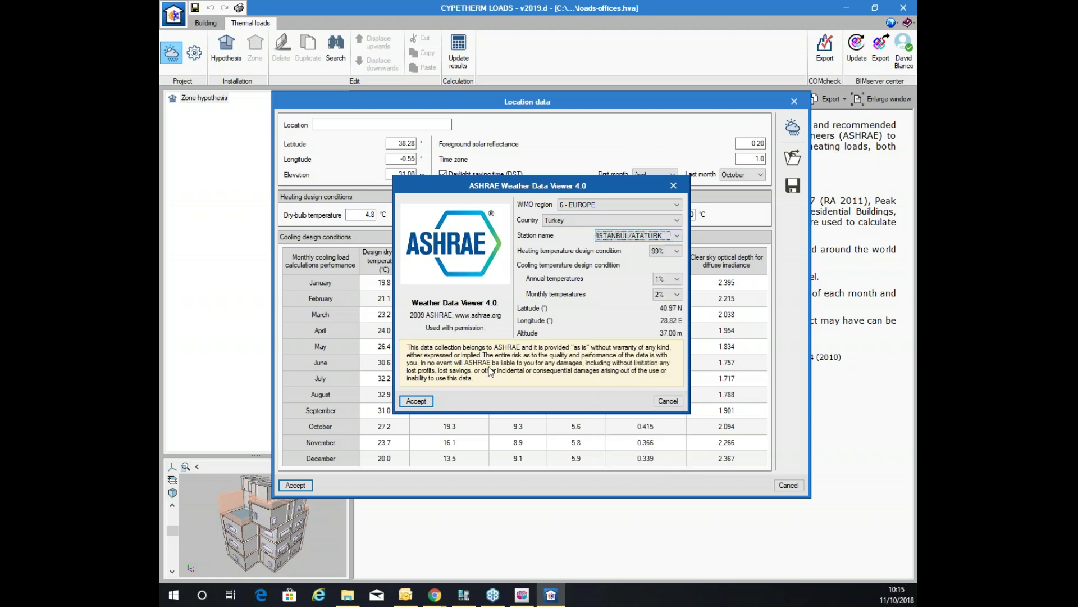
{"action": "left_click", "coordinate": [407, 403]}
{"action": "left_click", "coordinate": [295, 485]}
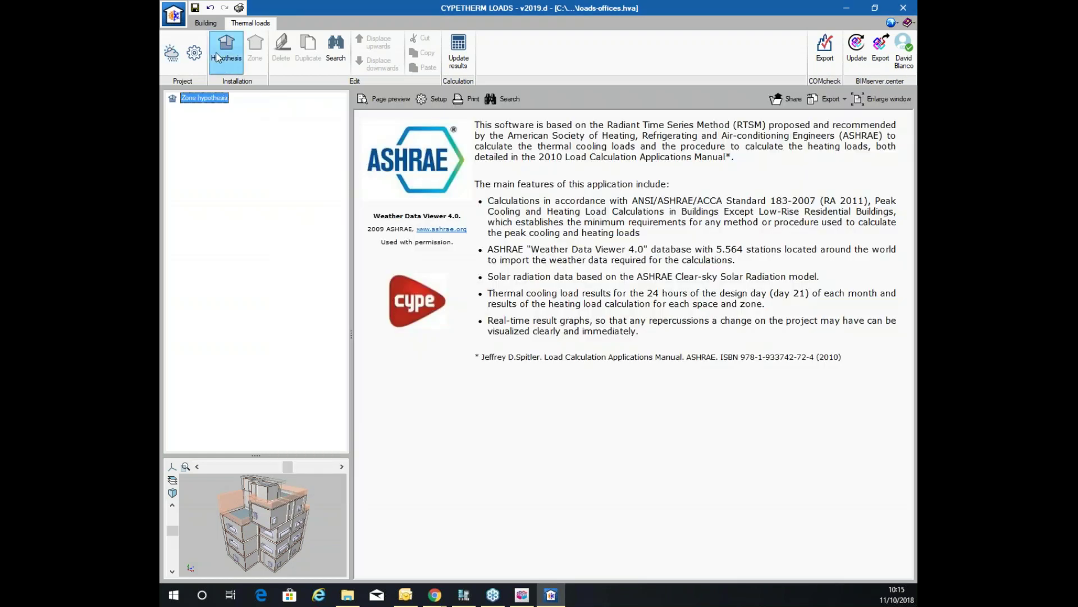
Add a zone hypothesis with the default reference and create a zone in it containing all the project's spaces
{"action": "left_click", "coordinate": [218, 57]}
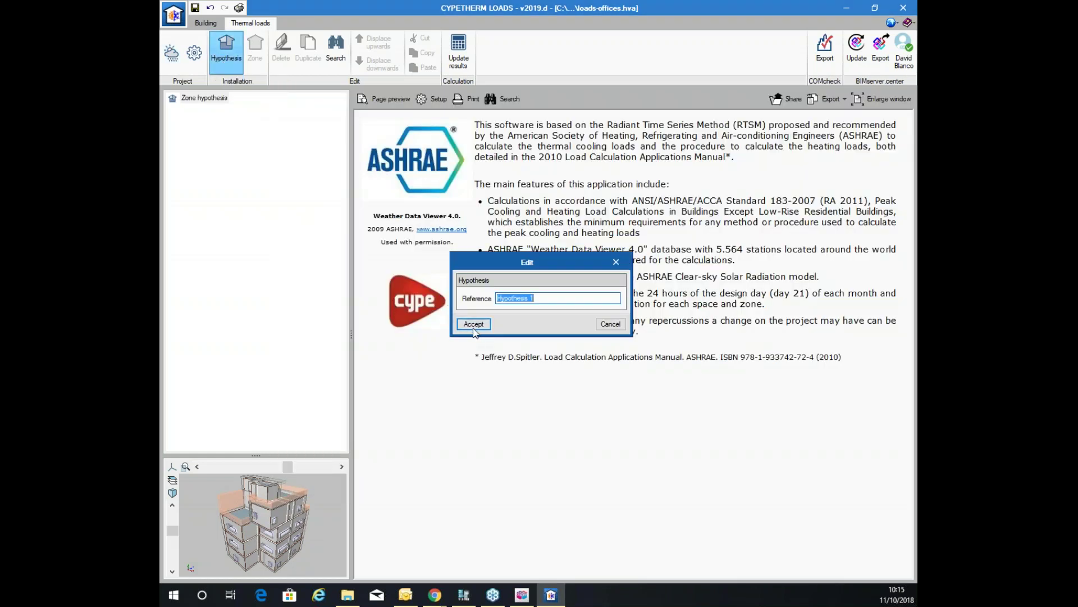
{"action": "left_click", "coordinate": [474, 324]}
{"action": "left_click", "coordinate": [255, 50]}
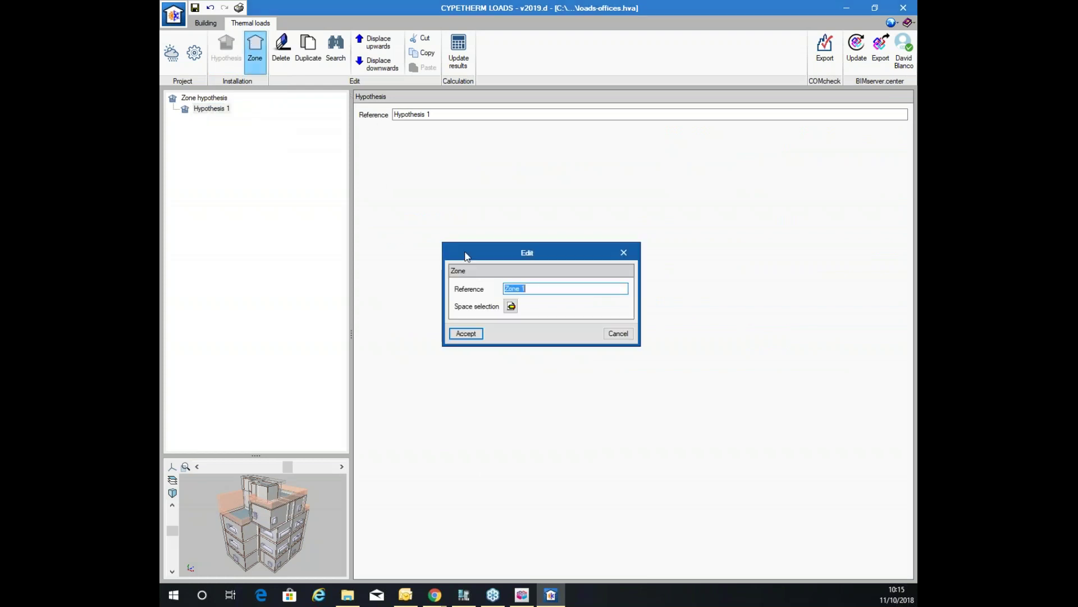
{"action": "left_click", "coordinate": [511, 306]}
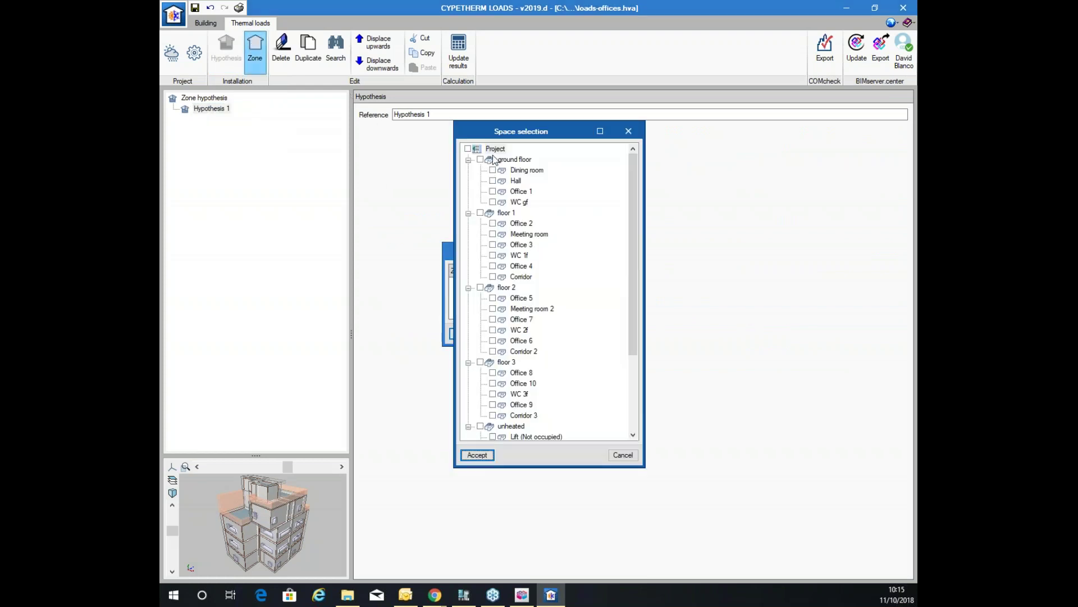
{"action": "left_click", "coordinate": [464, 149]}
{"action": "left_click", "coordinate": [468, 149]}
{"action": "scroll", "coordinate": [522, 247], "scroll_direction": "down", "scroll_amount": 3}
{"action": "scroll", "coordinate": [541, 336], "scroll_direction": "up", "scroll_amount": 3}
{"action": "scroll", "coordinate": [541, 337], "scroll_direction": "down", "scroll_amount": 4}
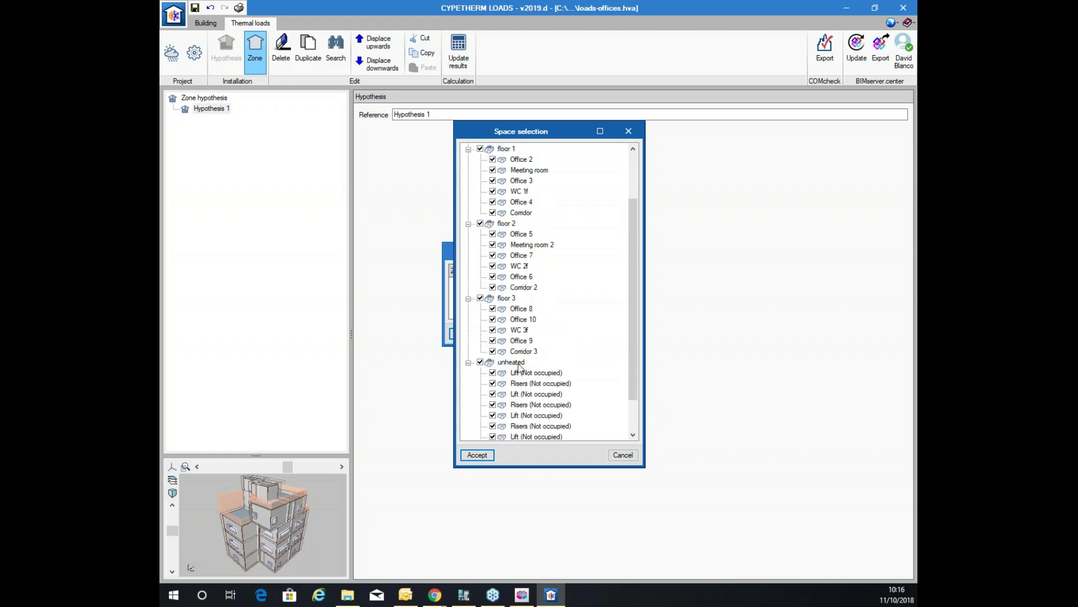
{"action": "left_click", "coordinate": [476, 456]}
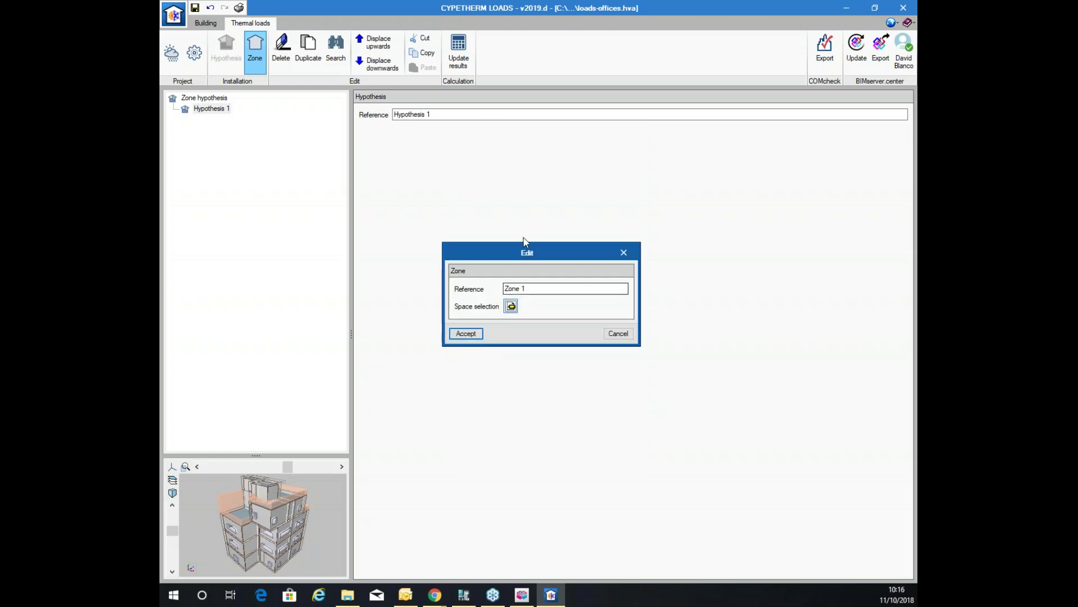
{"action": "left_click", "coordinate": [470, 335]}
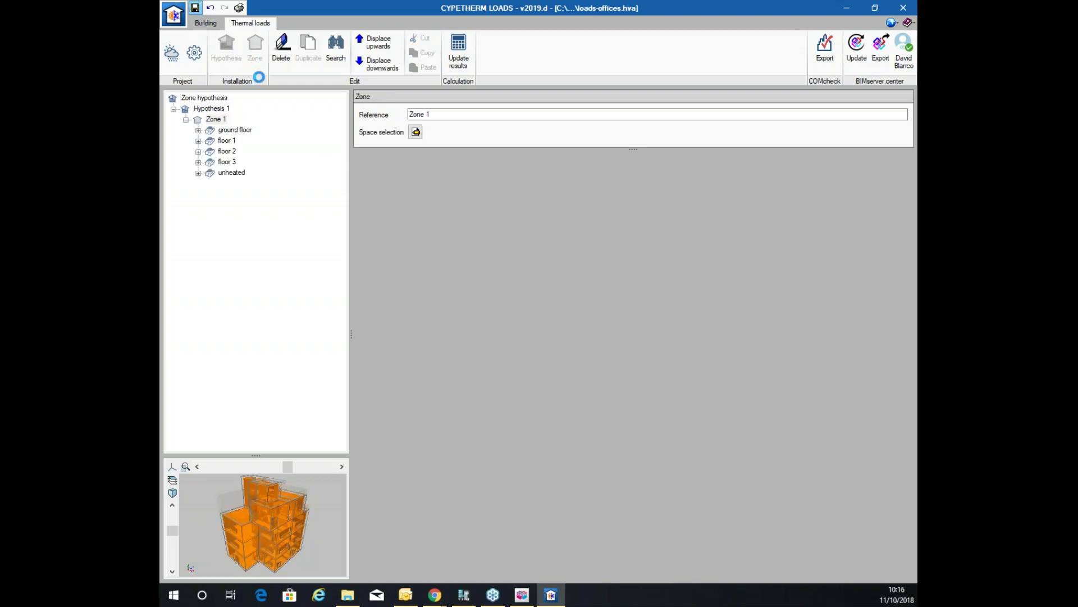
Calculate the thermal loads and open the zone's complete report in a maximized window
{"action": "left_click", "coordinate": [459, 50]}
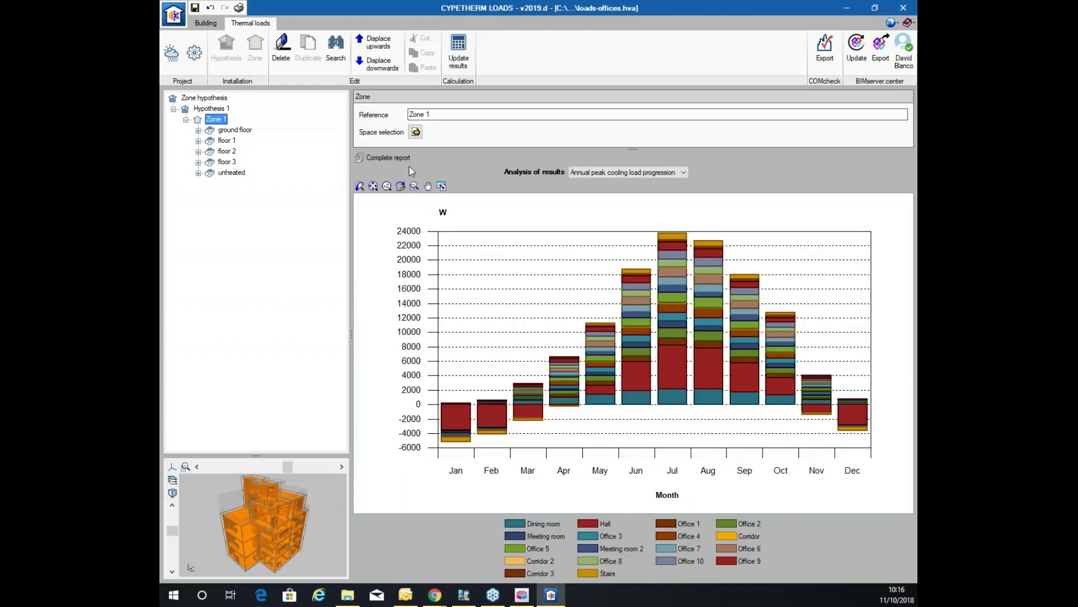
{"action": "left_click", "coordinate": [393, 158]}
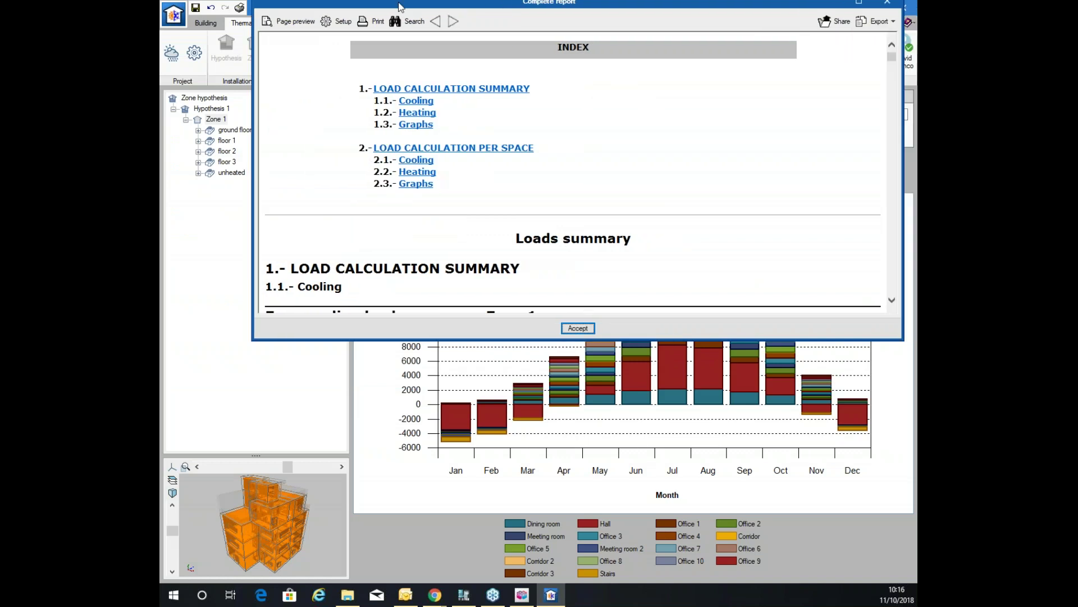
{"action": "left_click", "coordinate": [838, 3]}
Examine the zone cooling loads summary, including the peak loads per space and the simultaneous peak
{"action": "scroll", "coordinate": [811, 52], "scroll_direction": "down", "scroll_amount": 5}
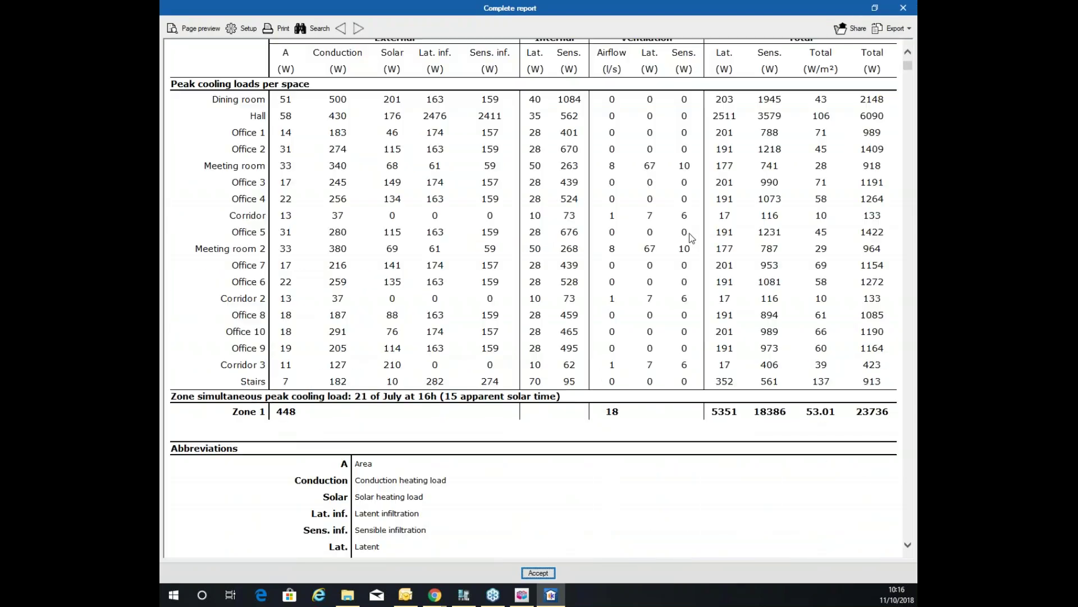
{"action": "scroll", "coordinate": [791, 379], "scroll_direction": "up", "scroll_amount": 1}
{"action": "scroll", "coordinate": [533, 298], "scroll_direction": "up", "scroll_amount": 1}
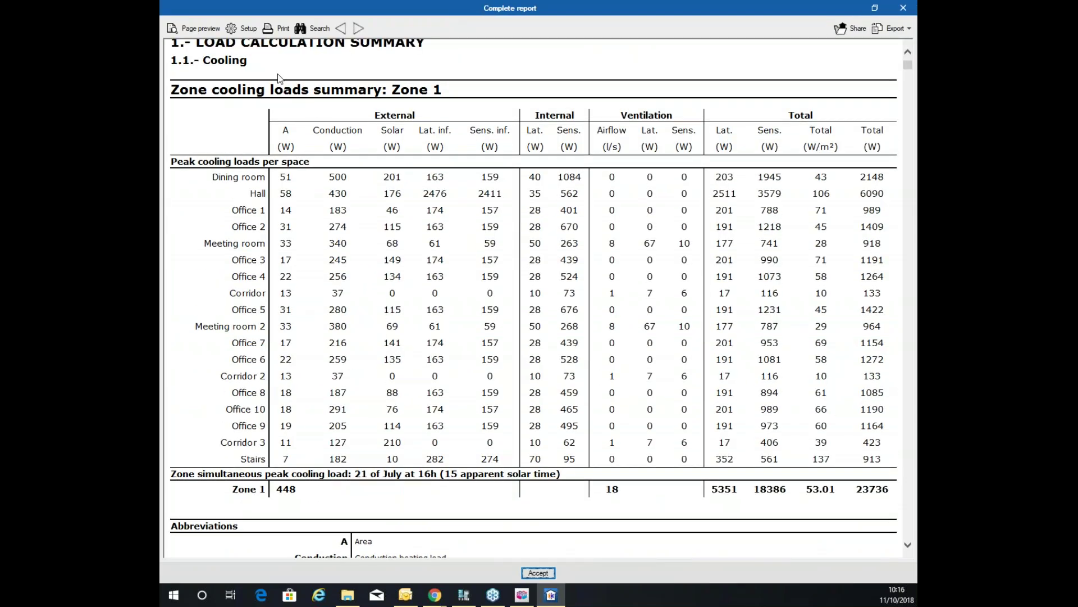
{"action": "scroll", "coordinate": [840, 493], "scroll_direction": "down", "scroll_amount": 1}
{"action": "scroll", "coordinate": [838, 472], "scroll_direction": "up", "scroll_amount": 1}
{"action": "scroll", "coordinate": [857, 468], "scroll_direction": "down", "scroll_amount": 1}
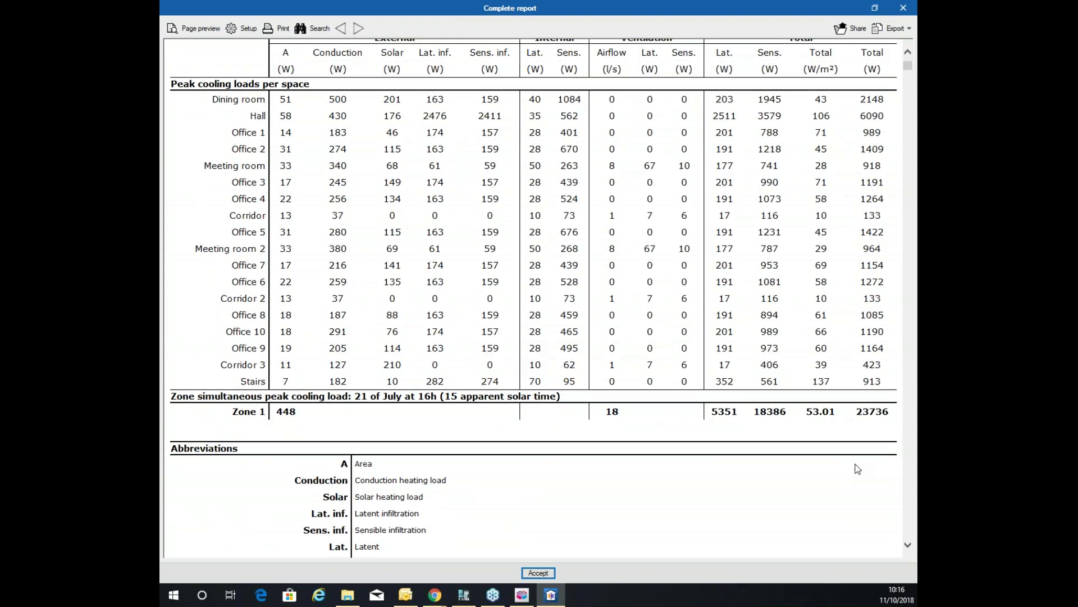
{"action": "scroll", "coordinate": [848, 411], "scroll_direction": "up", "scroll_amount": 1}
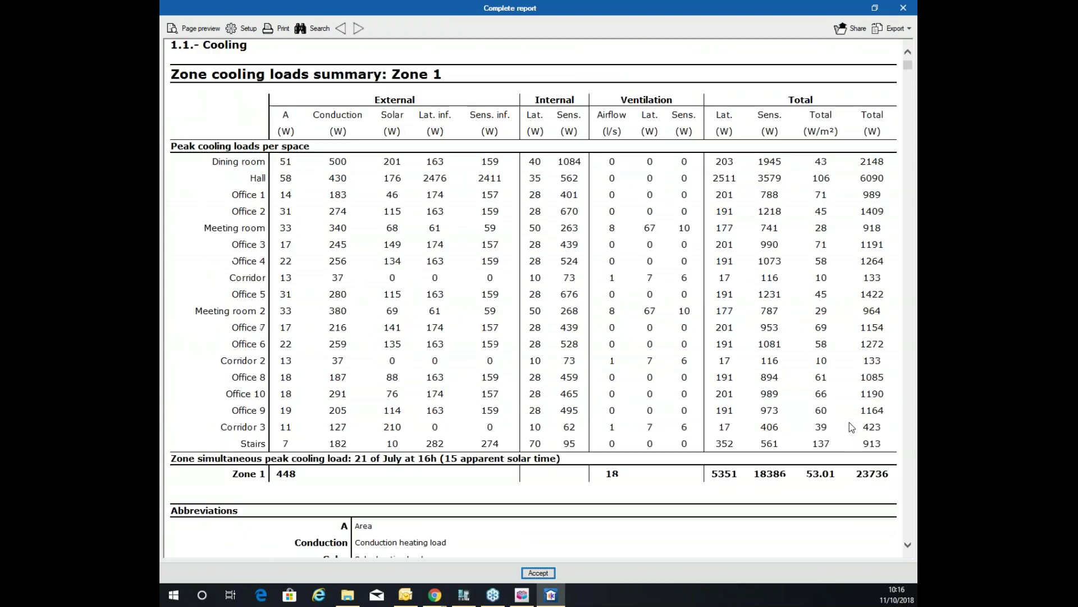
{"action": "scroll", "coordinate": [851, 427], "scroll_direction": "down", "scroll_amount": 1}
{"action": "scroll", "coordinate": [852, 427], "scroll_direction": "up", "scroll_amount": 1}
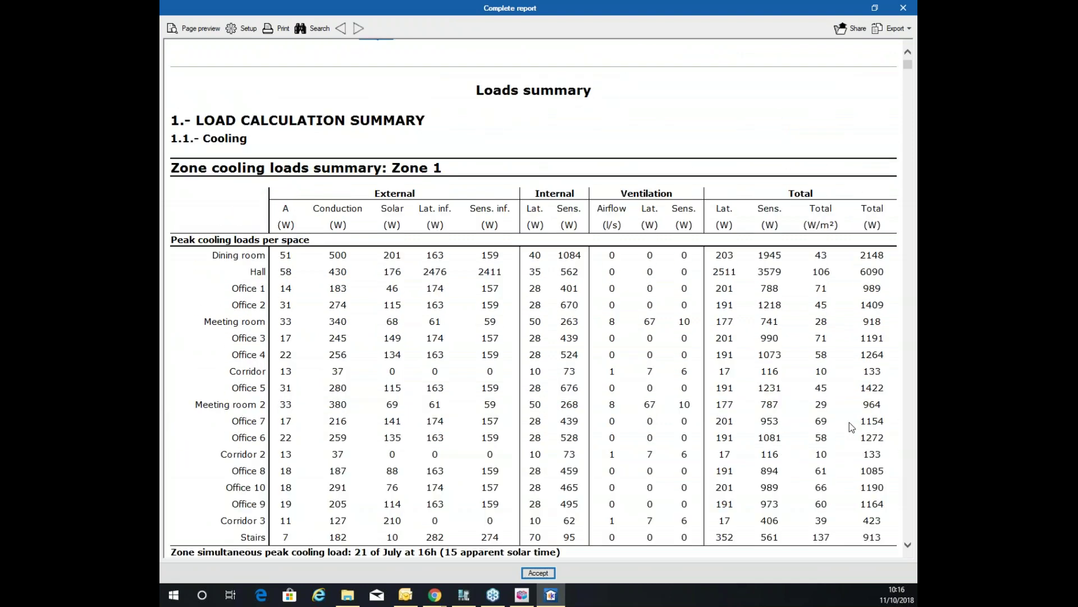
Examine the zone heating loads summary and the cooling and heating load graphs in the report
{"action": "scroll", "coordinate": [851, 425], "scroll_direction": "down", "scroll_amount": 5}
{"action": "scroll", "coordinate": [847, 423], "scroll_direction": "down", "scroll_amount": 8}
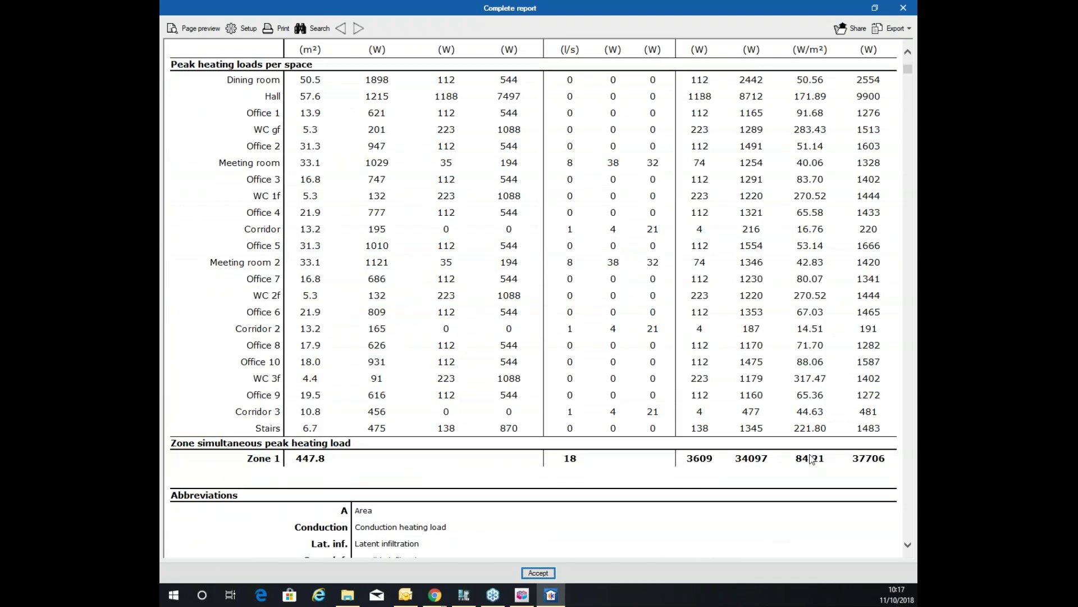
{"action": "scroll", "coordinate": [810, 459], "scroll_direction": "down", "scroll_amount": 10}
{"action": "scroll", "coordinate": [528, 272], "scroll_direction": "up", "scroll_amount": 10}
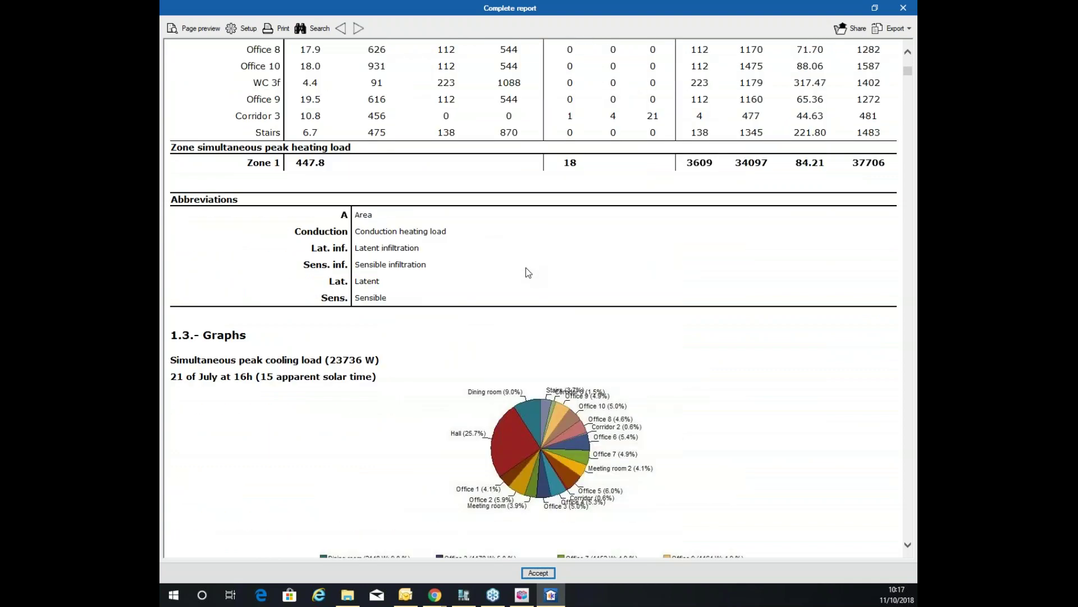
{"action": "scroll", "coordinate": [527, 270], "scroll_direction": "down", "scroll_amount": 8}
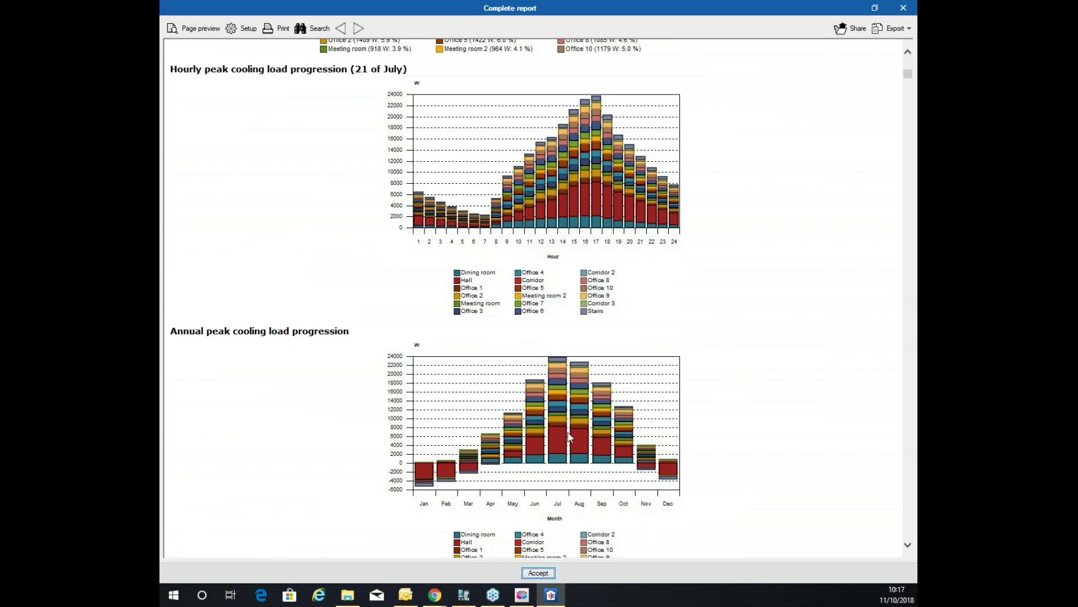
{"action": "scroll", "coordinate": [589, 378], "scroll_direction": "down", "scroll_amount": 6}
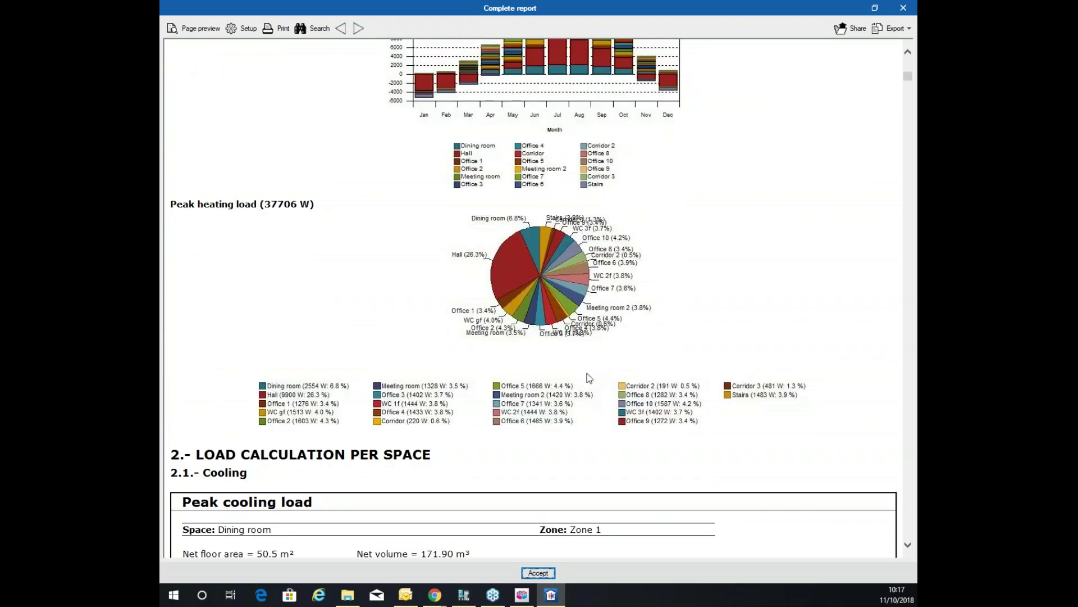
Examine the dining room's peak cooling load breakdown in the complete report, and close the report
{"action": "scroll", "coordinate": [589, 378], "scroll_direction": "down", "scroll_amount": 6}
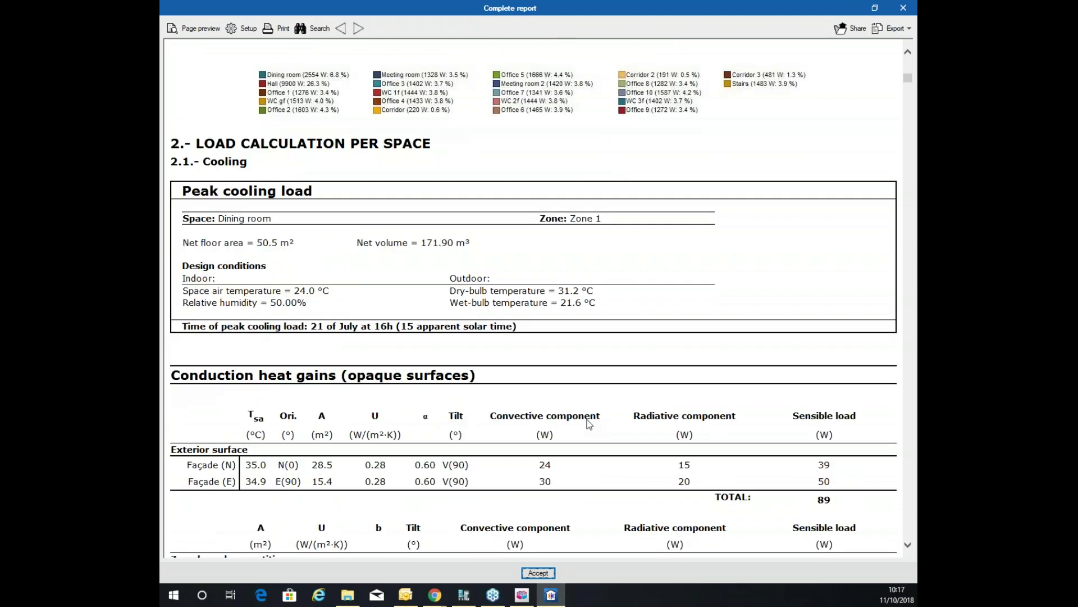
{"action": "scroll", "coordinate": [578, 483], "scroll_direction": "down", "scroll_amount": 5}
{"action": "left_click", "coordinate": [912, 7]}
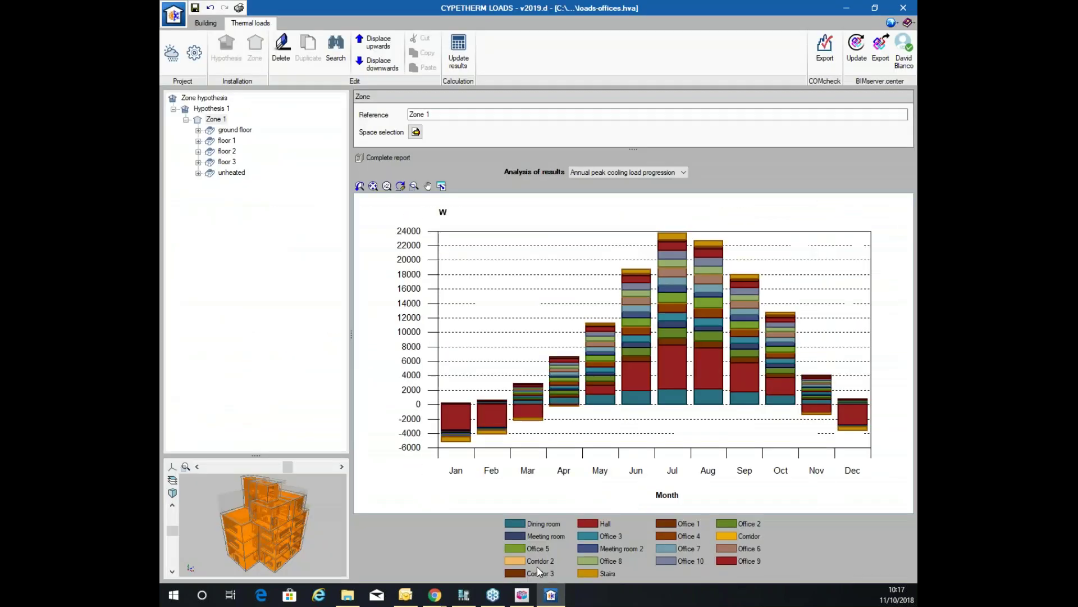
Export the thermal load results to the BIMserver.center project in IFC format as Offices Architectural Model CYPETHERM LOADS
{"action": "left_click", "coordinate": [881, 50]}
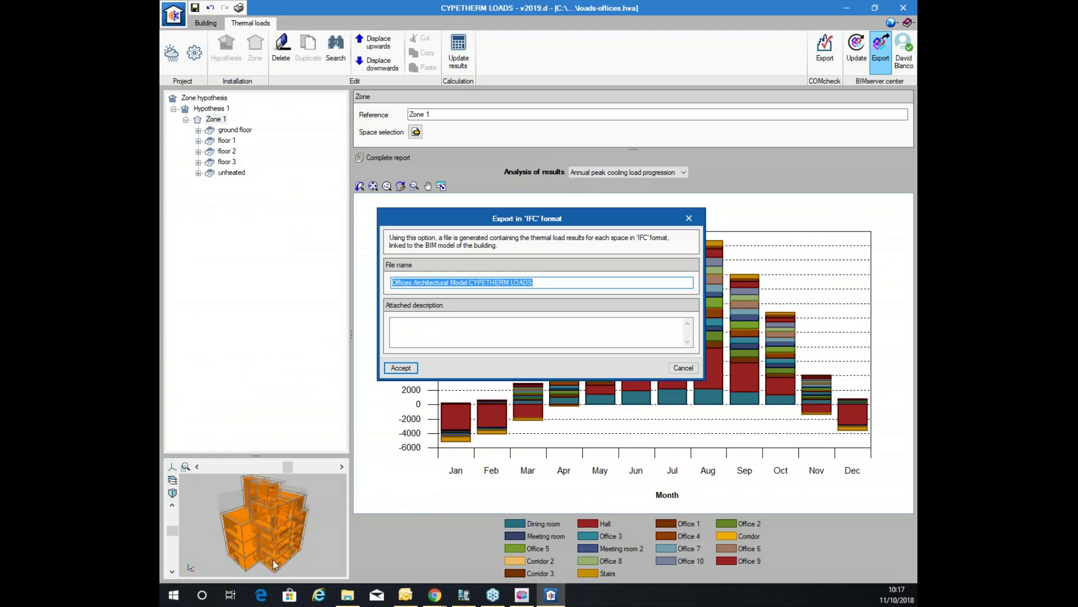
{"action": "left_click", "coordinate": [402, 369]}
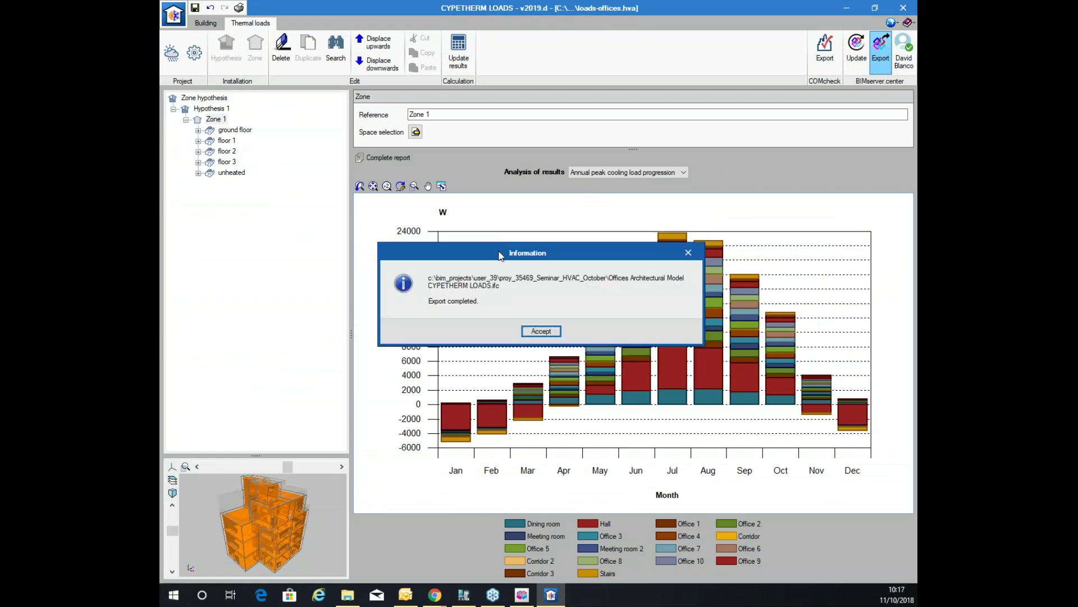
{"action": "left_click", "coordinate": [538, 335]}
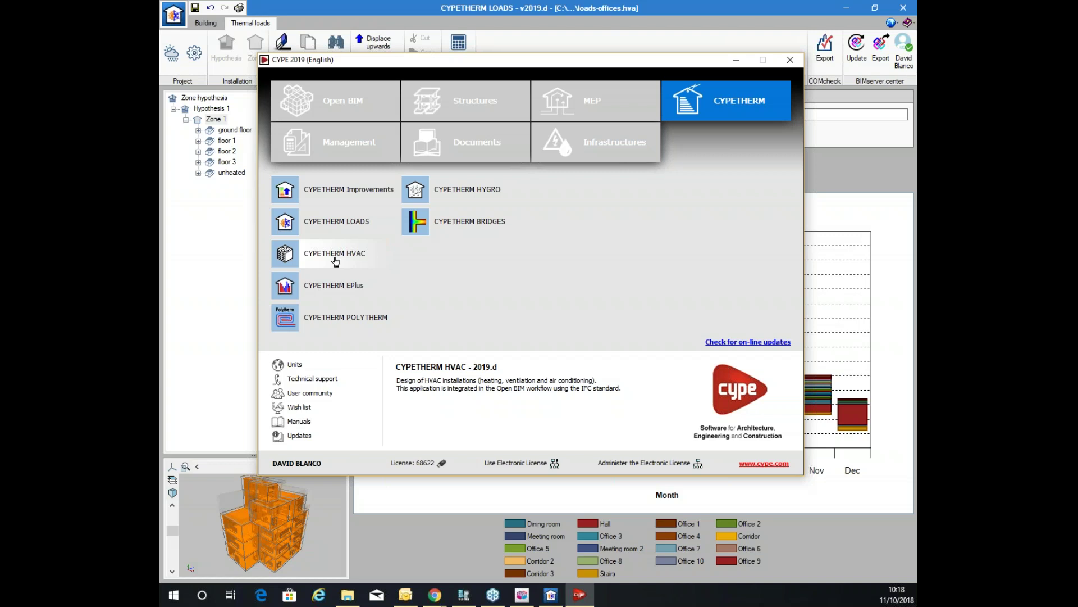
Launch CYPETHERM HVAC in a maximized window and create a new project file named seminar-hvac_analysis
{"action": "left_click", "coordinate": [336, 256]}
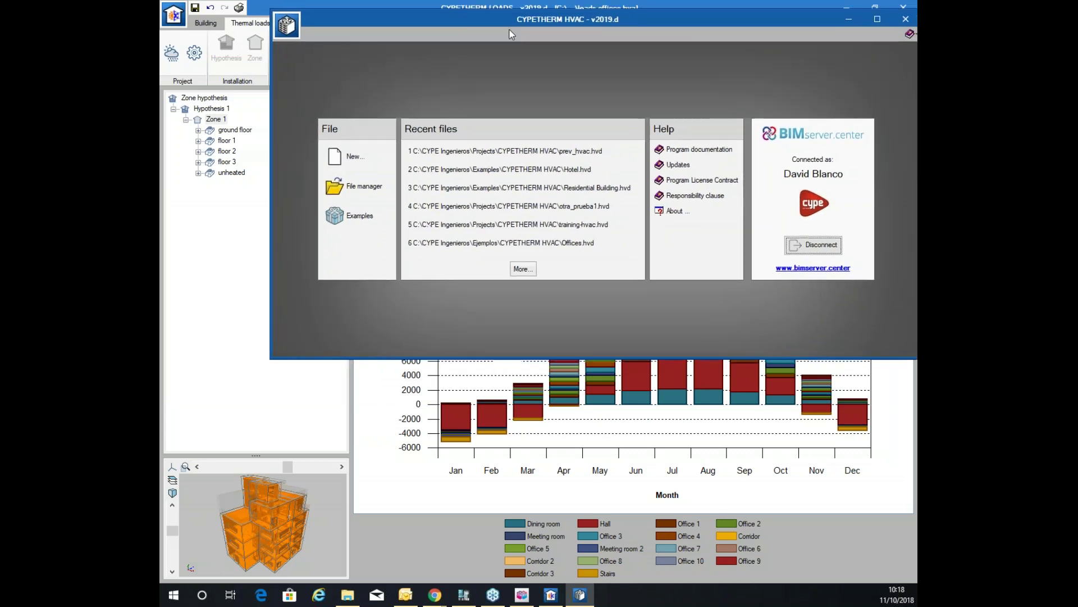
{"action": "double_click", "coordinate": [538, 23]}
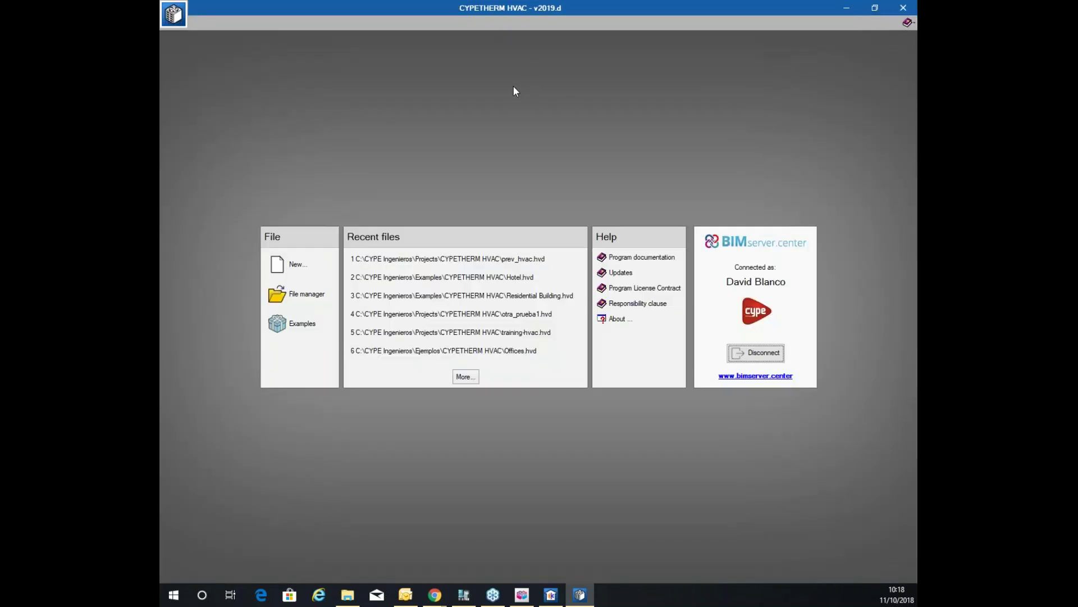
{"action": "left_click", "coordinate": [312, 271]}
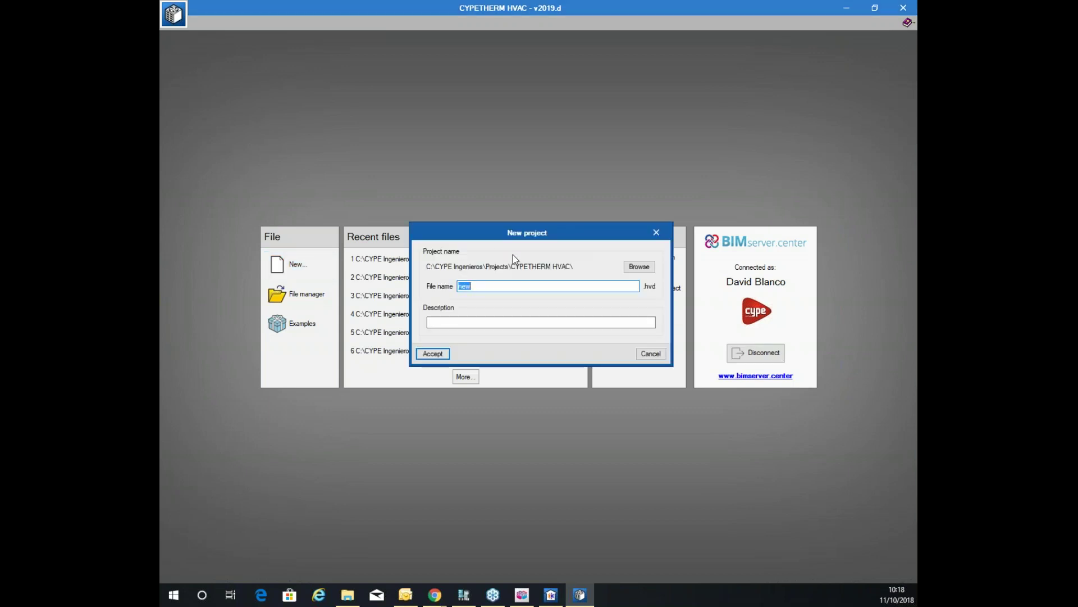
{"action": "type", "text": "seminar-hvac_analysis"}
{"action": "left_click", "coordinate": [432, 353]}
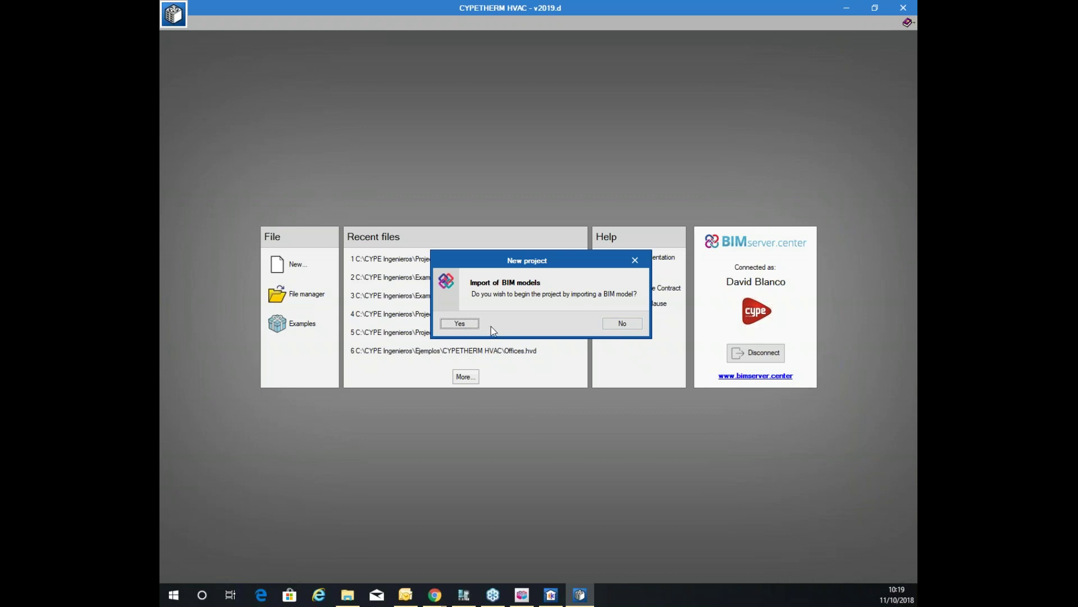
Begin the project from the Seminar_HVAC_October BIM project and include the additional CYPETHERM LOADS file in the import
{"action": "left_click", "coordinate": [460, 324]}
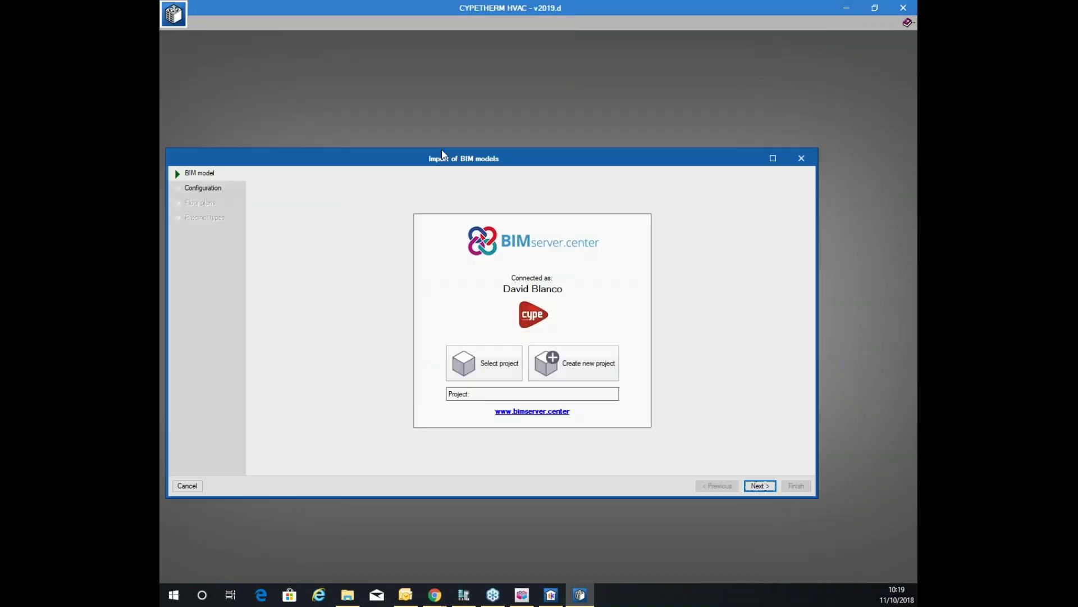
{"action": "left_click_drag", "start_coordinate": [420, 145], "coordinate": [490, 1]}
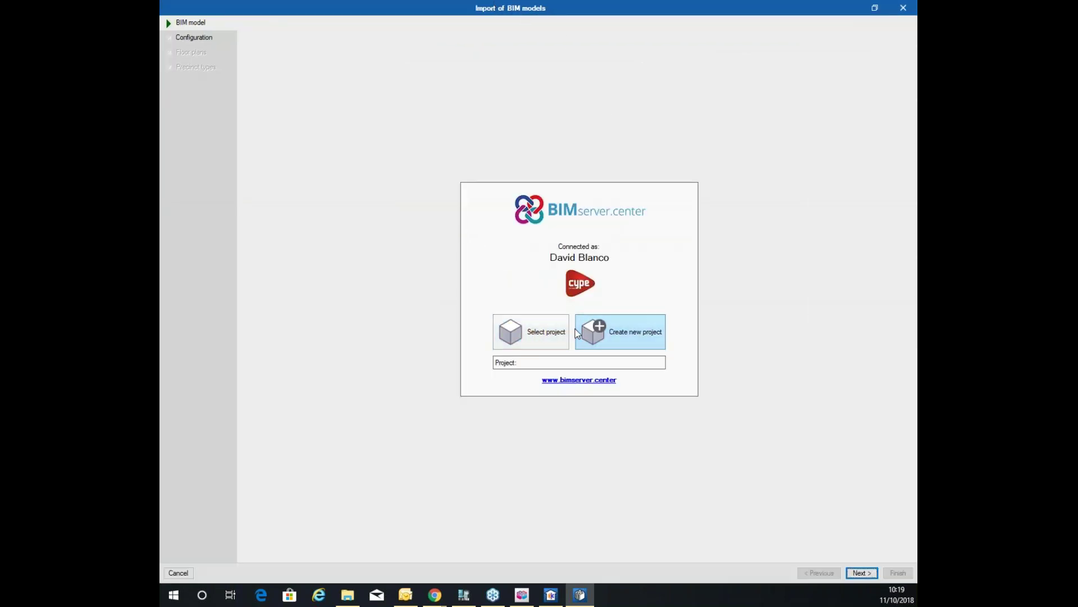
{"action": "left_click", "coordinate": [544, 332]}
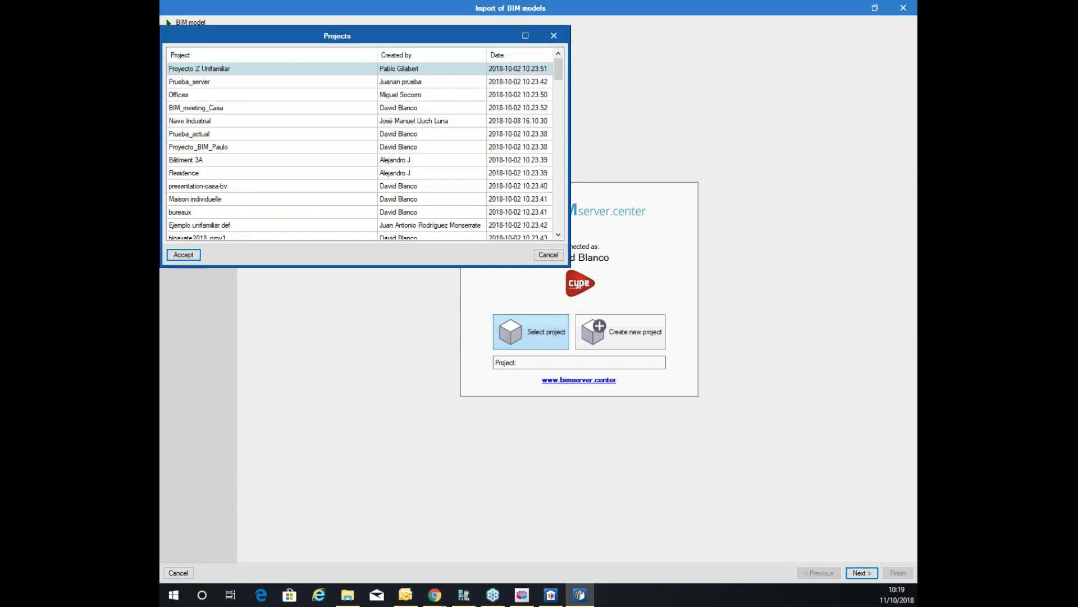
{"action": "scroll", "coordinate": [244, 119], "scroll_direction": "down", "scroll_amount": 10}
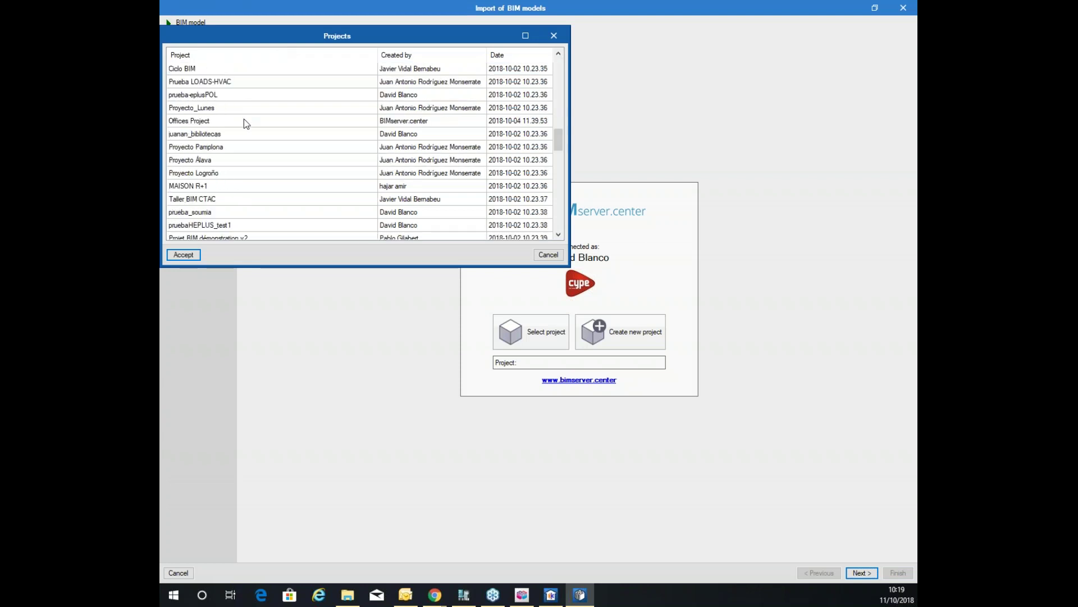
{"action": "scroll", "coordinate": [244, 119], "scroll_direction": "down", "scroll_amount": 2}
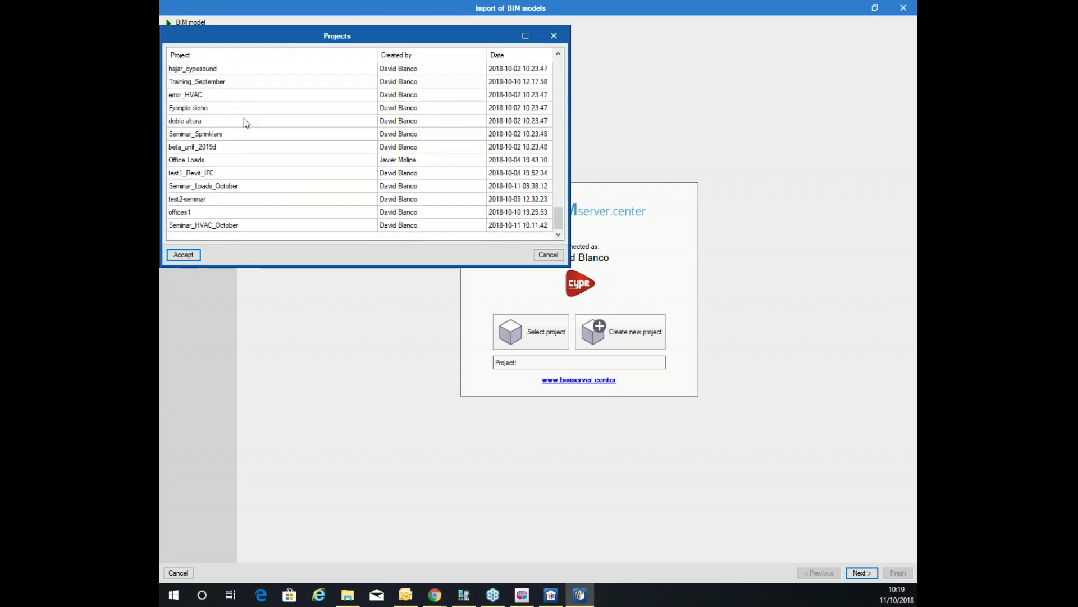
{"action": "left_click", "coordinate": [199, 224]}
{"action": "left_click", "coordinate": [184, 255]}
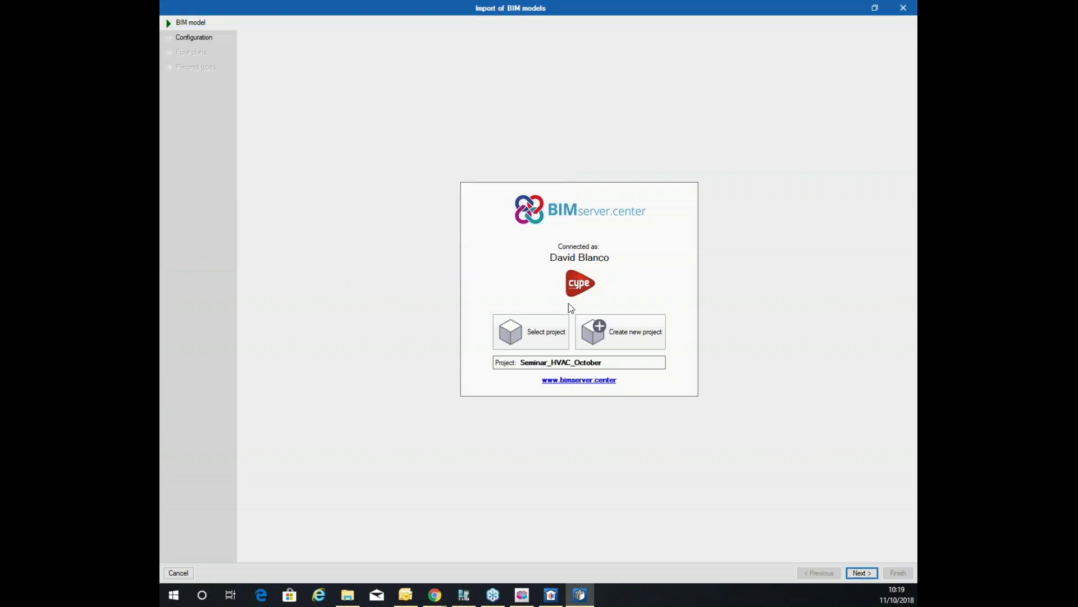
{"action": "left_click", "coordinate": [862, 572]}
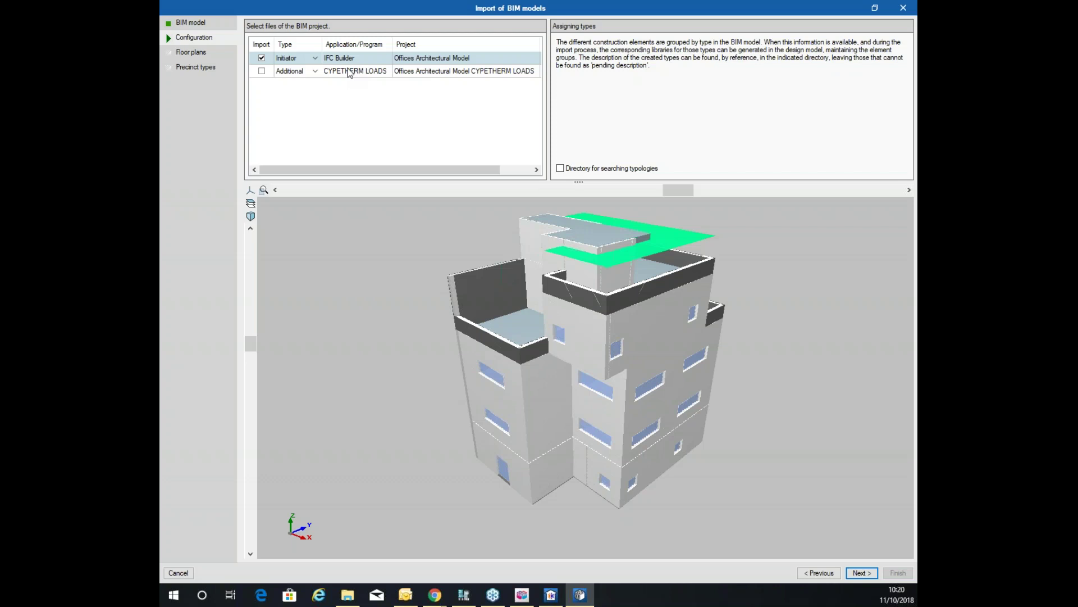
{"action": "left_click", "coordinate": [263, 71]}
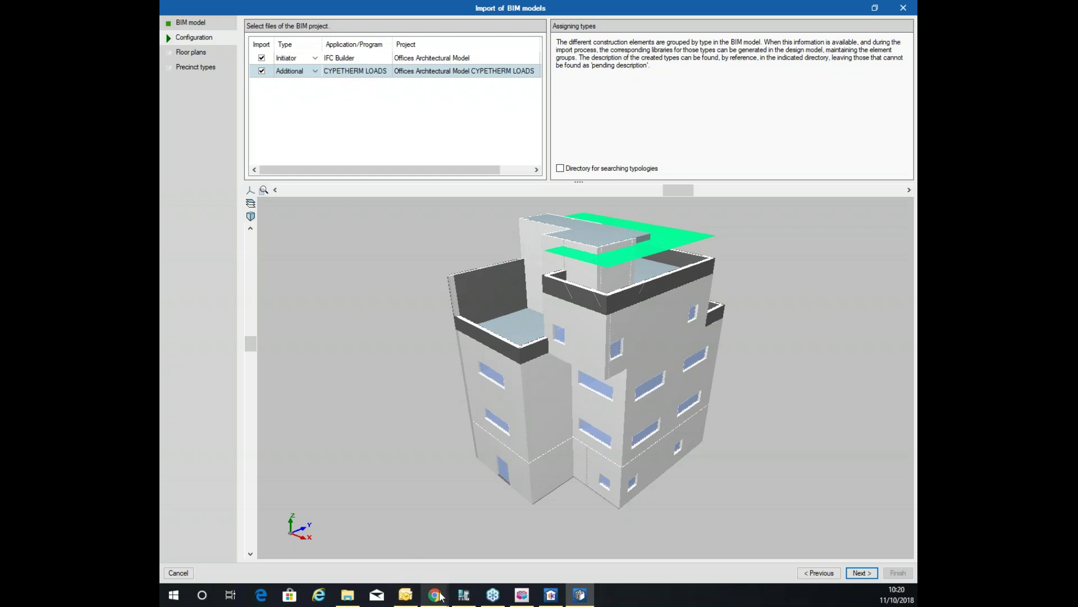
Switch to BIMserver.center in Chrome, examine the files and 3D model of Seminar_HVAC_October, and return to the import
{"action": "mouse_move", "coordinate": [441, 597]}
{"action": "left_click", "coordinate": [493, 524]}
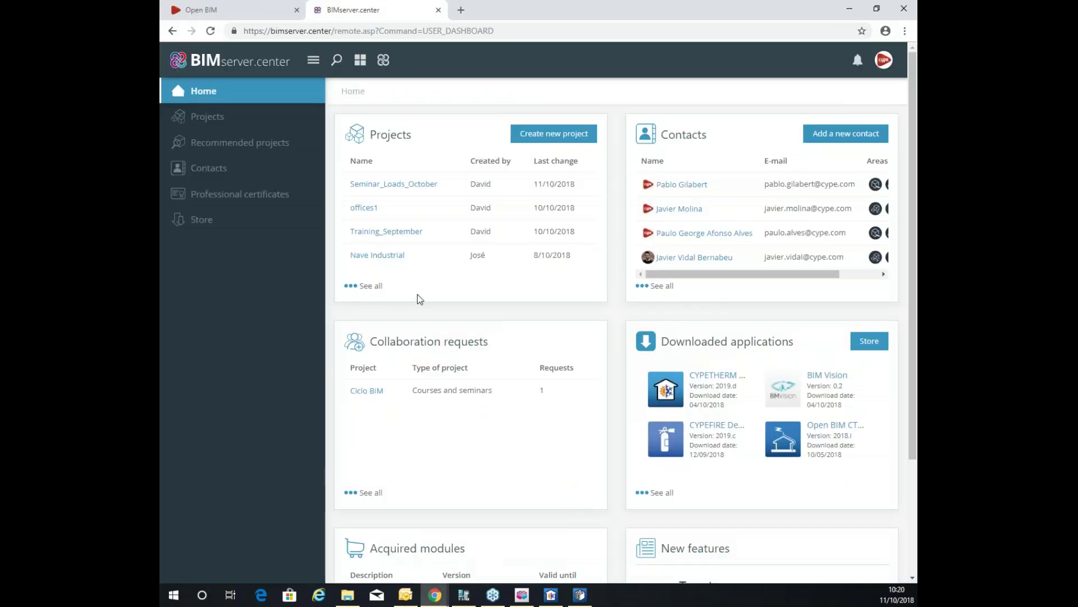
{"action": "left_click", "coordinate": [360, 139]}
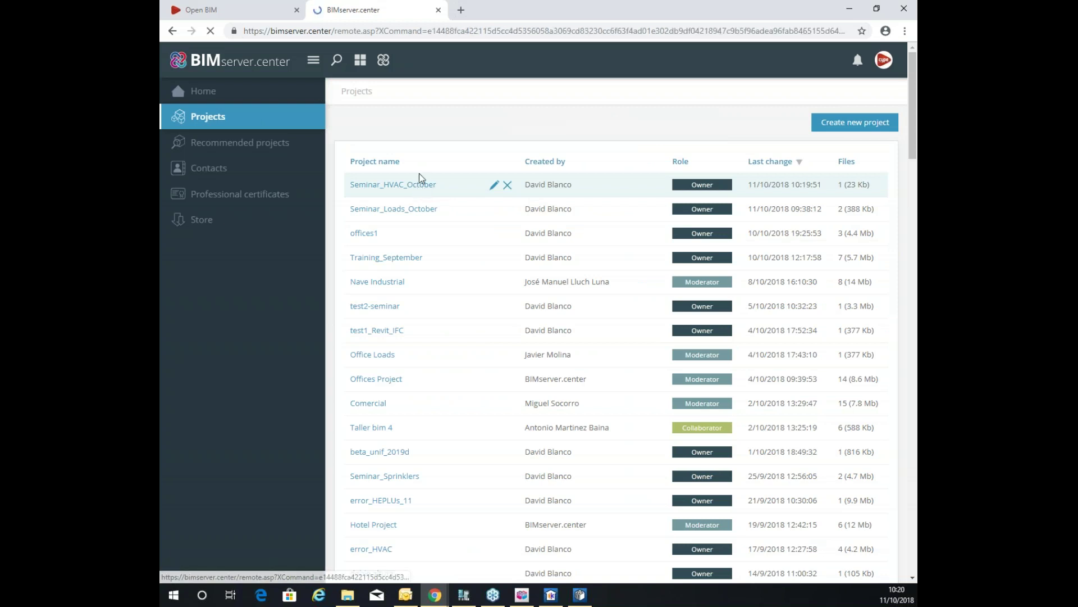
{"action": "left_click", "coordinate": [420, 180]}
{"action": "left_click", "coordinate": [436, 246]}
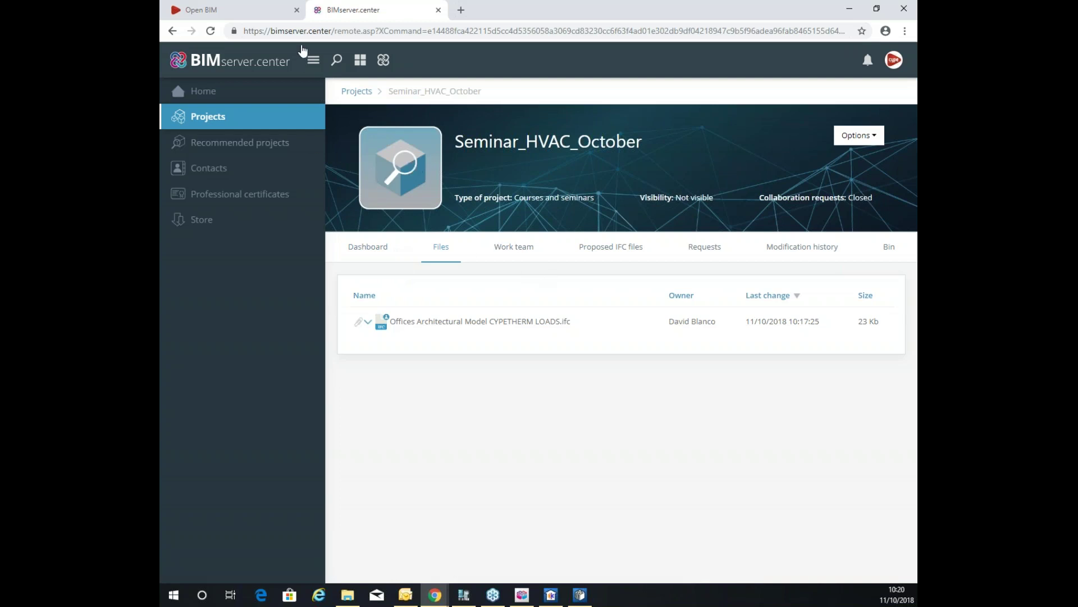
{"action": "left_click", "coordinate": [430, 158]}
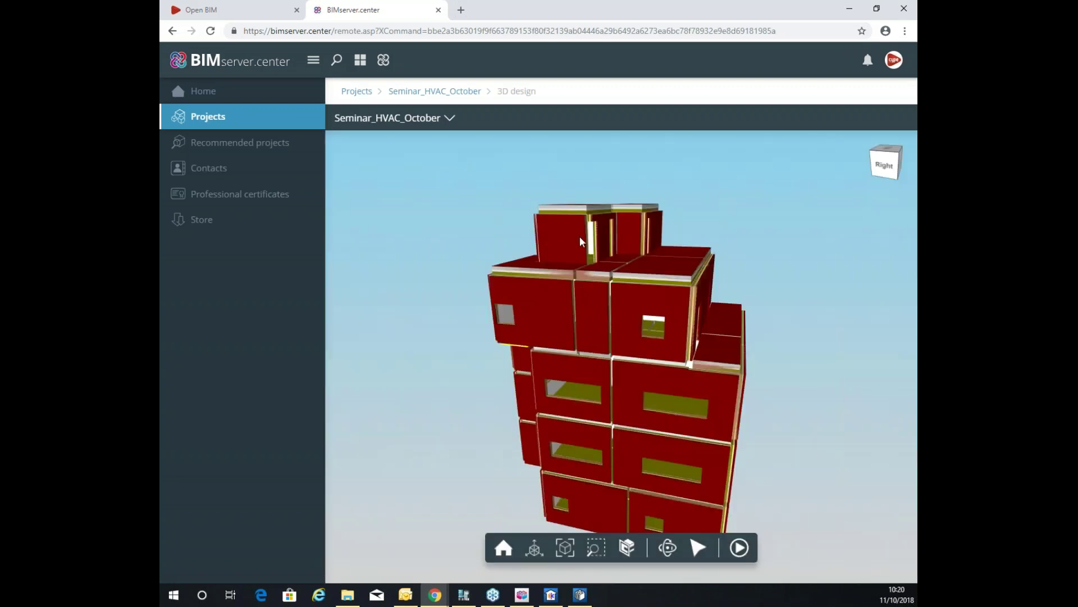
{"action": "left_click_drag", "start_coordinate": [580, 239], "coordinate": [619, 230]}
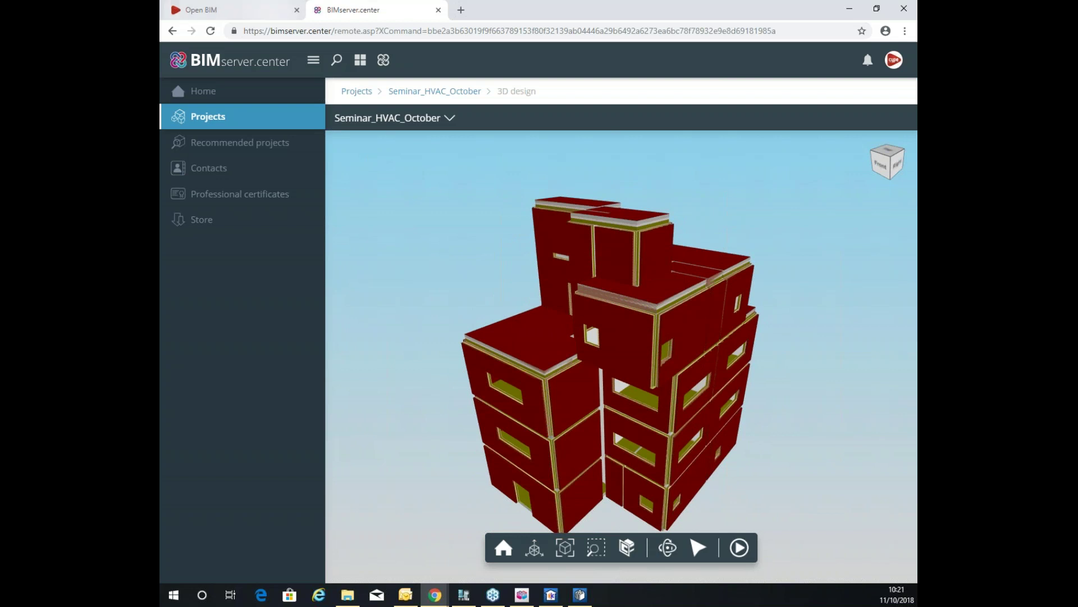
{"action": "left_click", "coordinate": [849, 7]}
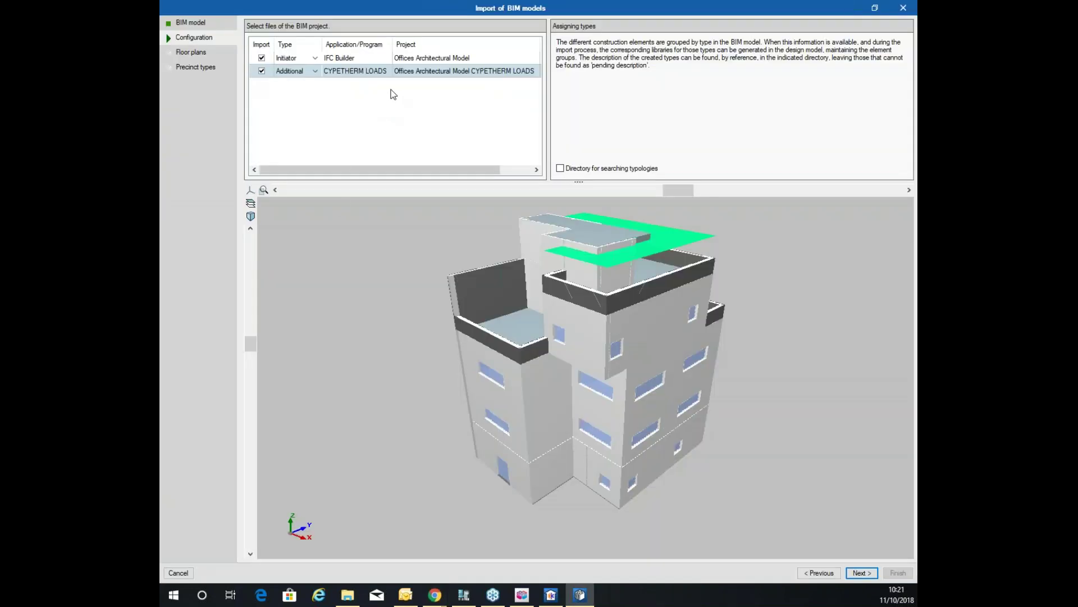
Complete the BIM model import with all floors and all precinct types included and no typology search directory
{"action": "left_click", "coordinate": [862, 572]}
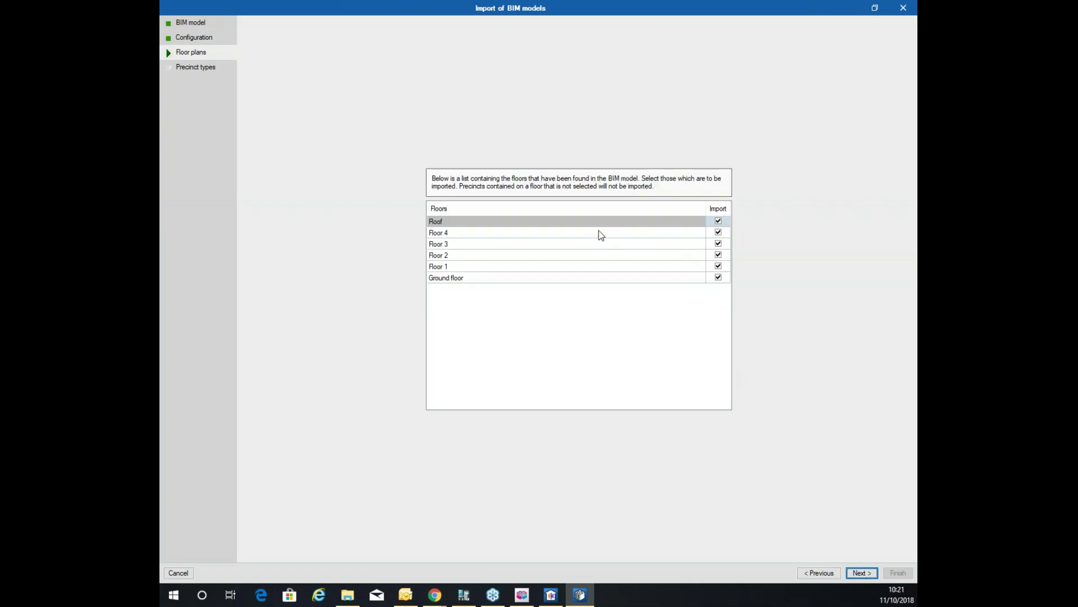
{"action": "left_click", "coordinate": [817, 573]}
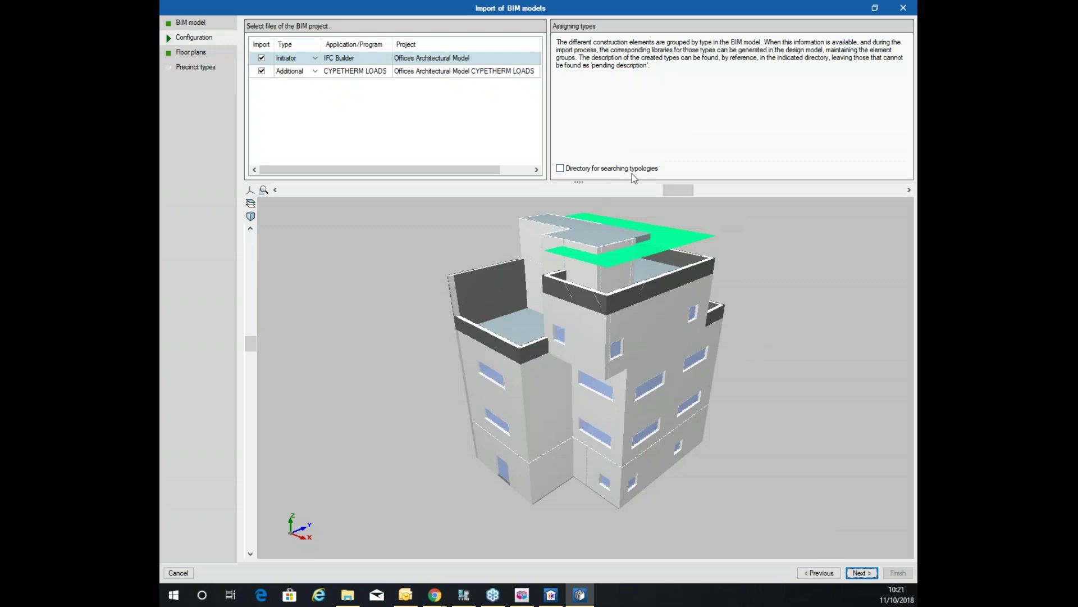
{"action": "left_click", "coordinate": [862, 574]}
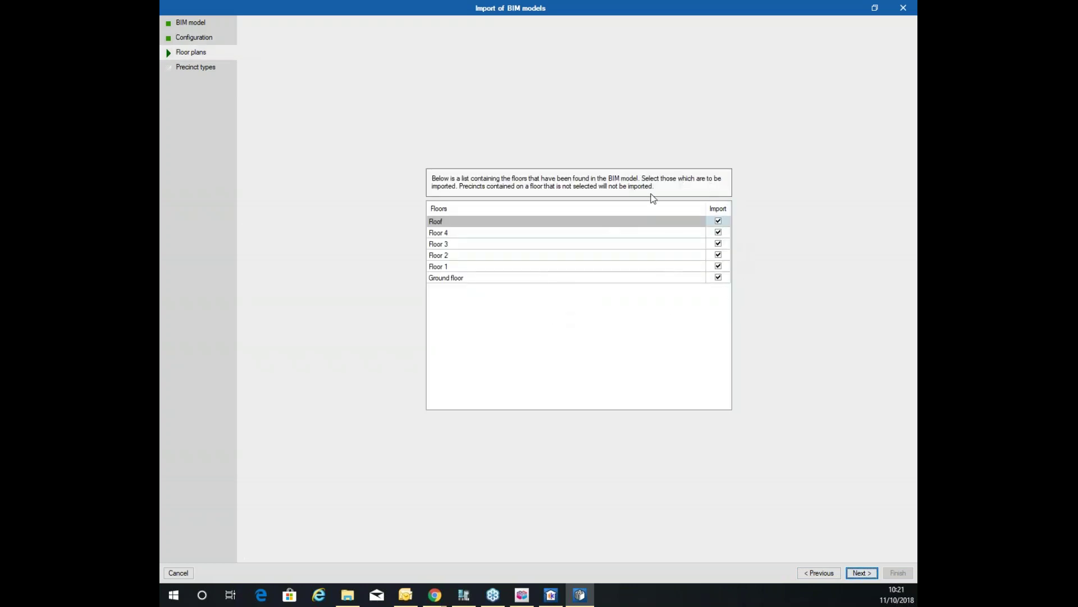
{"action": "left_click", "coordinate": [862, 572]}
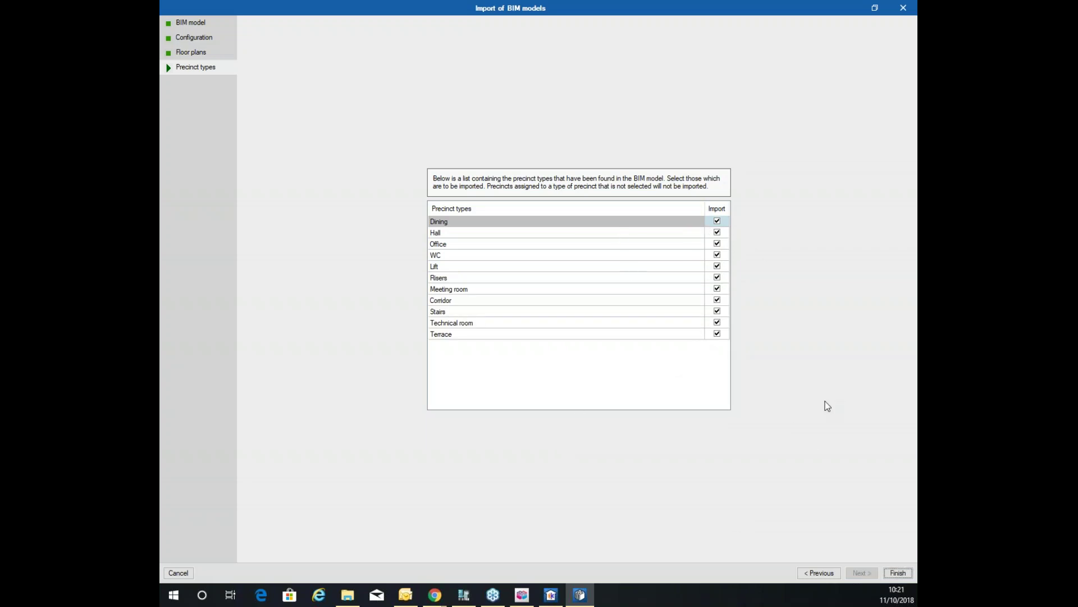
{"action": "left_click", "coordinate": [898, 572]}
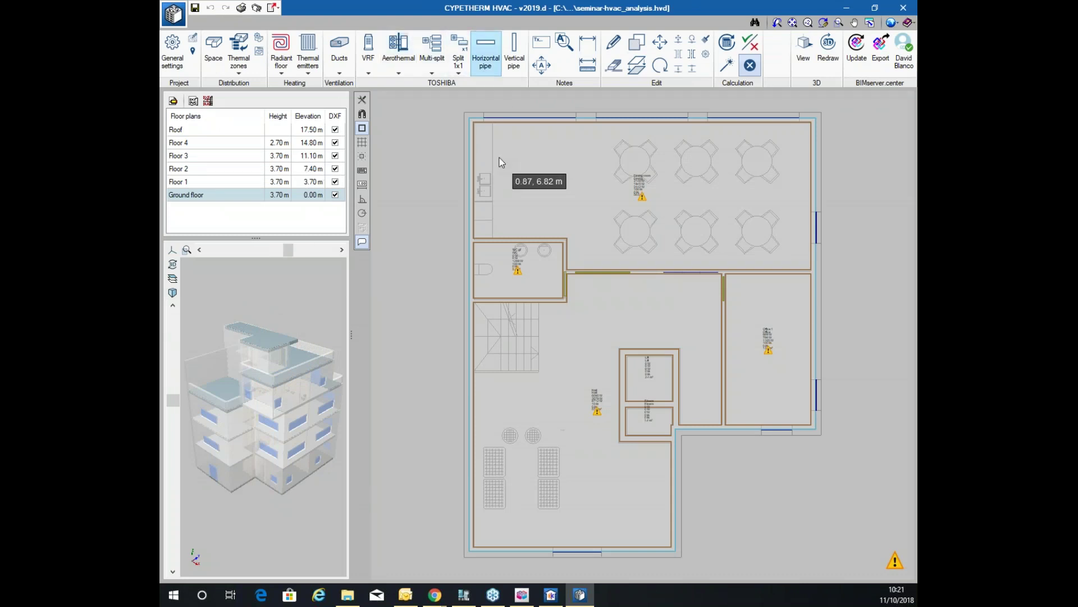
Examine the imported floor plans on the different levels and the 3D building view, and return to the ground floor
{"action": "mouse_move", "coordinate": [494, 123]}
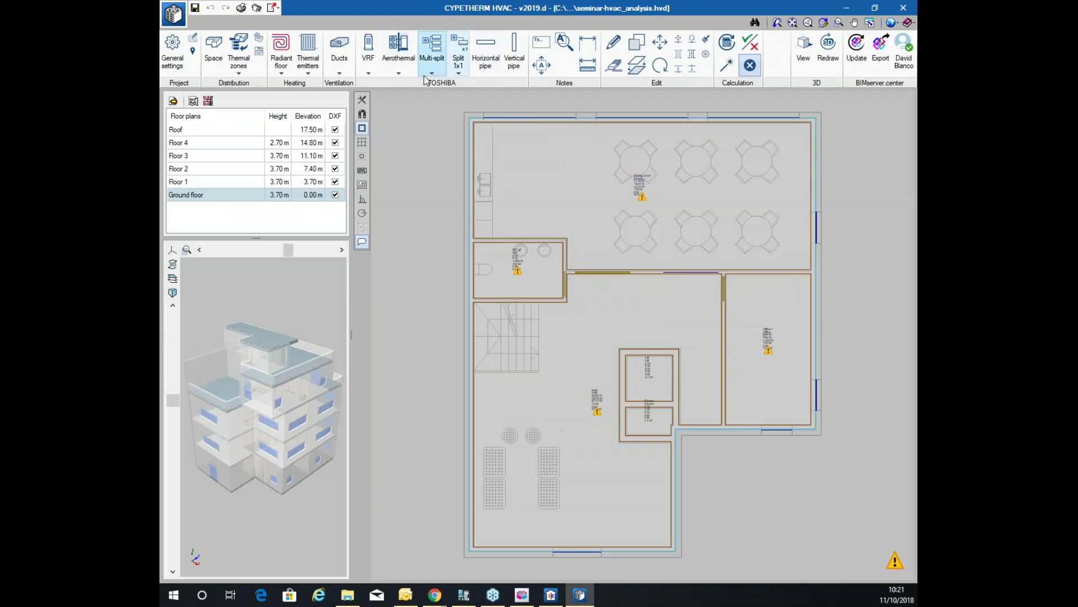
{"action": "left_click", "coordinate": [227, 173]}
{"action": "left_click", "coordinate": [211, 157]}
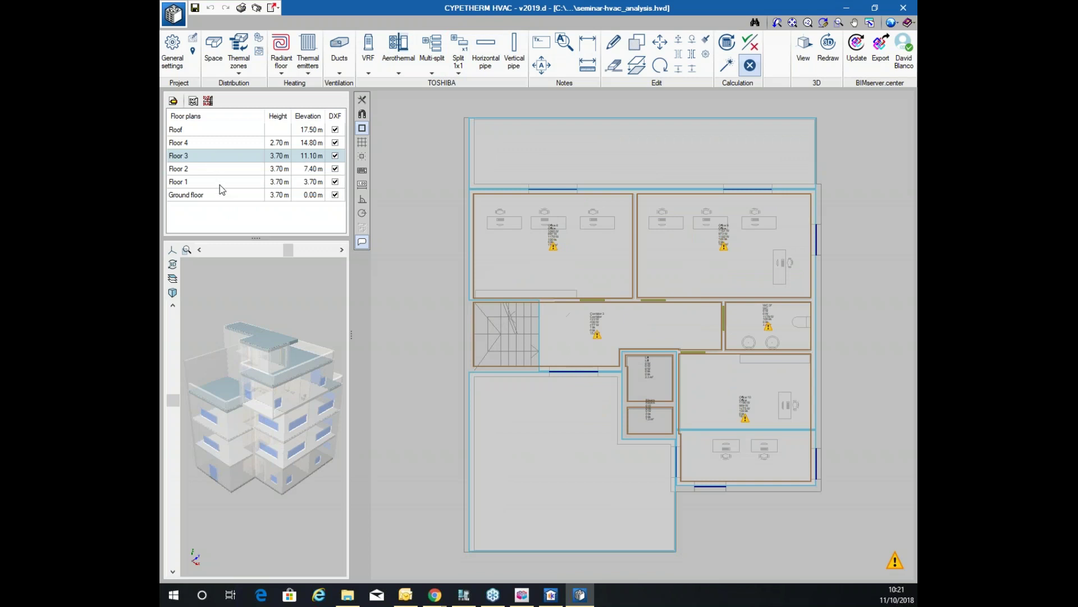
{"action": "left_click", "coordinate": [217, 195]}
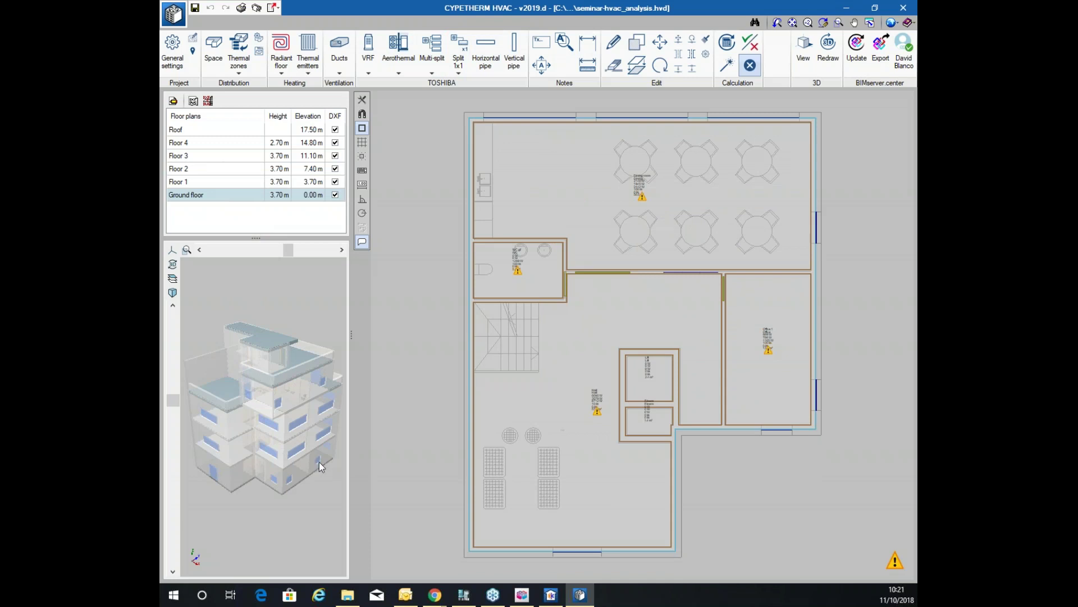
{"action": "mouse_move", "coordinate": [278, 394]}
{"action": "middle_mouse_down"}
{"action": "mouse_move", "coordinate": [326, 397]}
{"action": "mouse_move", "coordinate": [279, 393]}
{"action": "middle_mouse_up"}
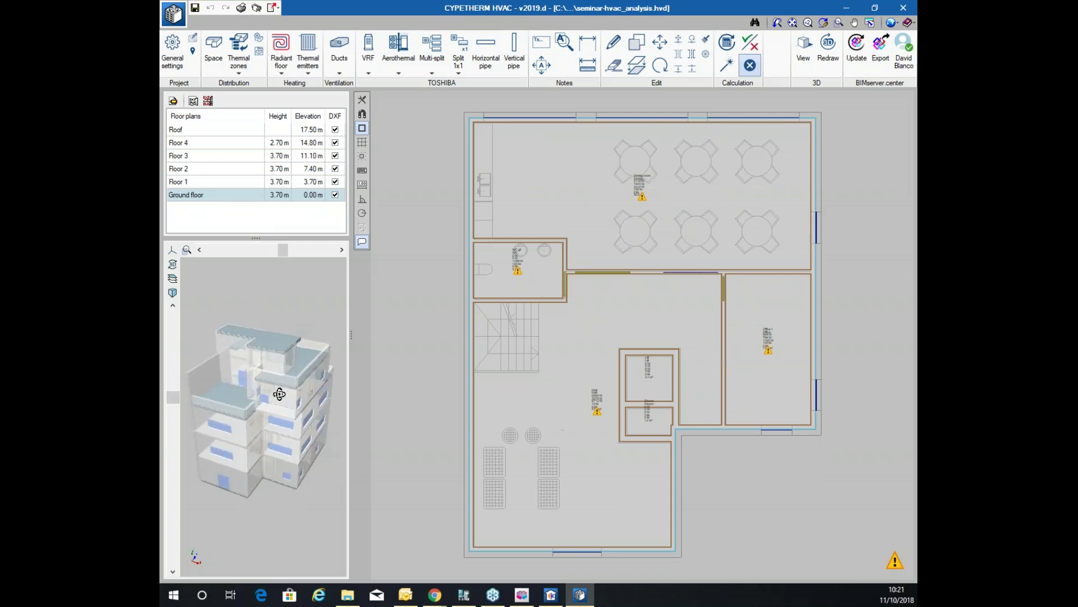
{"action": "key", "text": "Up"}
{"action": "key", "text": "Up"}
{"action": "key", "text": "Up"}
{"action": "key", "text": "Up"}
{"action": "key", "text": "Up"}
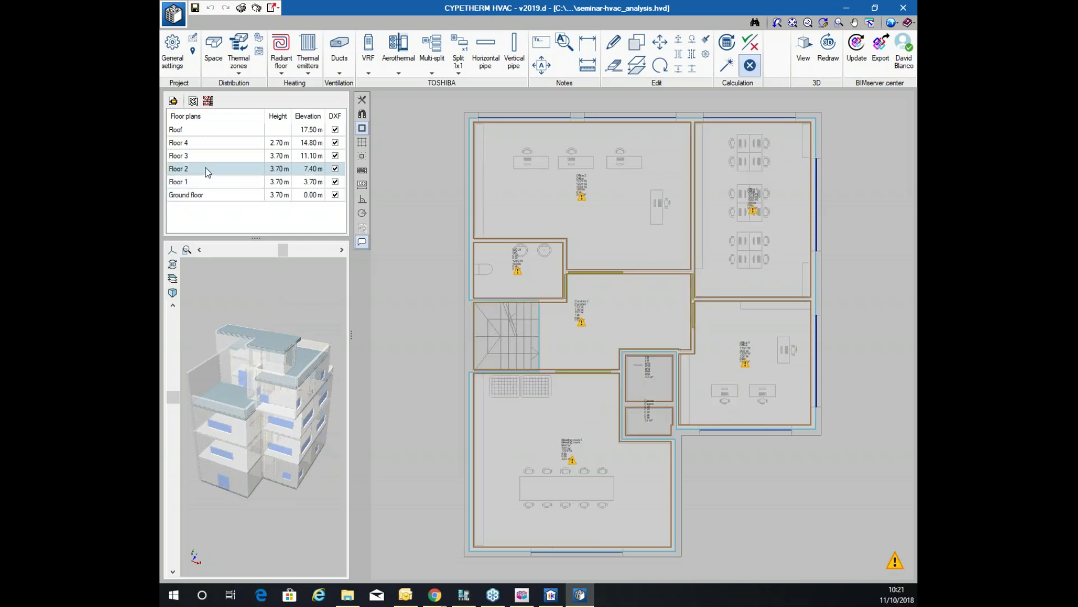
{"action": "left_click", "coordinate": [217, 169]}
{"action": "left_click", "coordinate": [230, 194]}
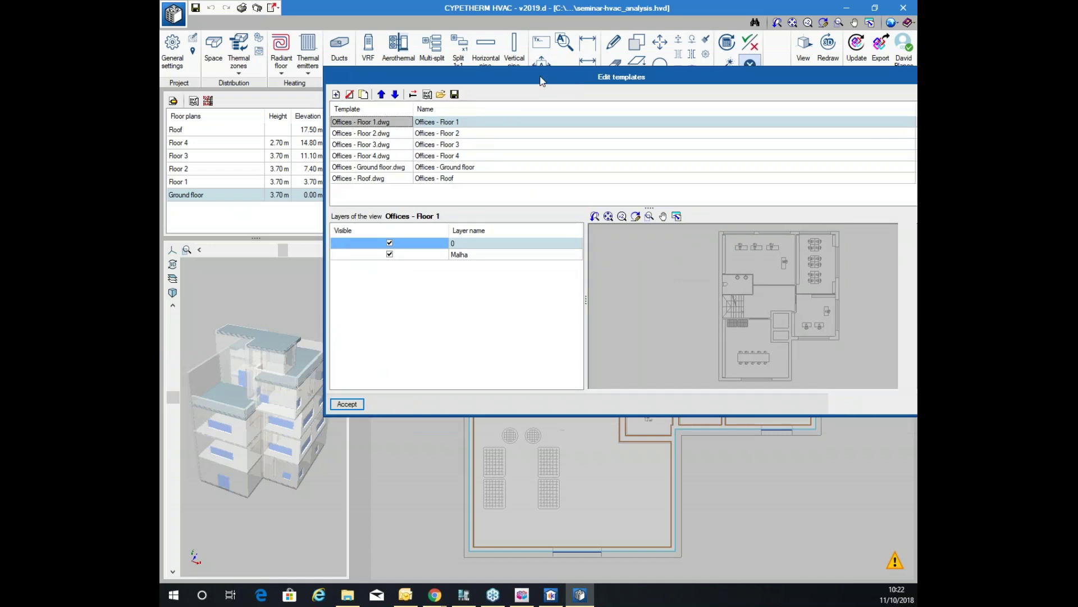
Examine the DWG floor plan templates and the plans of Floor 1 and Floor 2, and return to the ground floor
{"action": "left_click_drag", "start_coordinate": [373, 128], "coordinate": [381, 177]}
{"action": "left_click", "coordinate": [376, 161]}
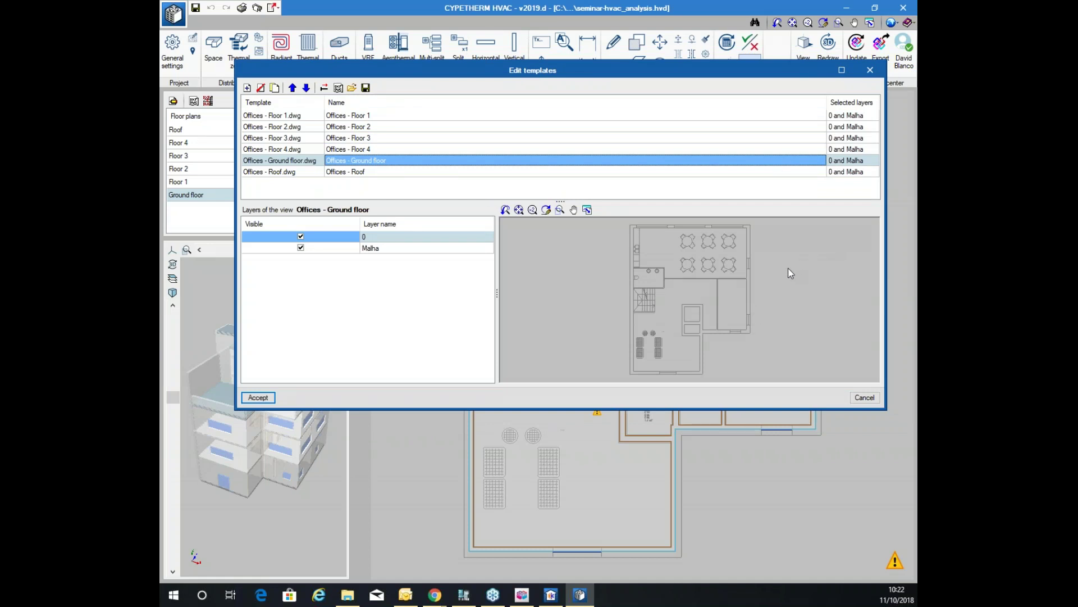
{"action": "left_click", "coordinate": [864, 397]}
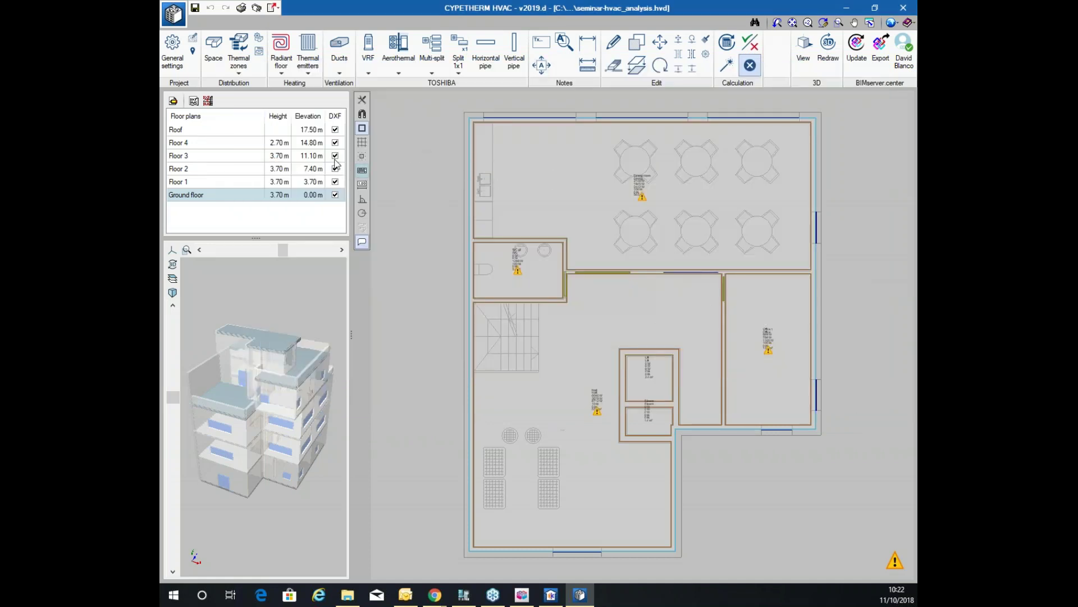
{"action": "left_click", "coordinate": [208, 180]}
{"action": "left_click", "coordinate": [209, 168]}
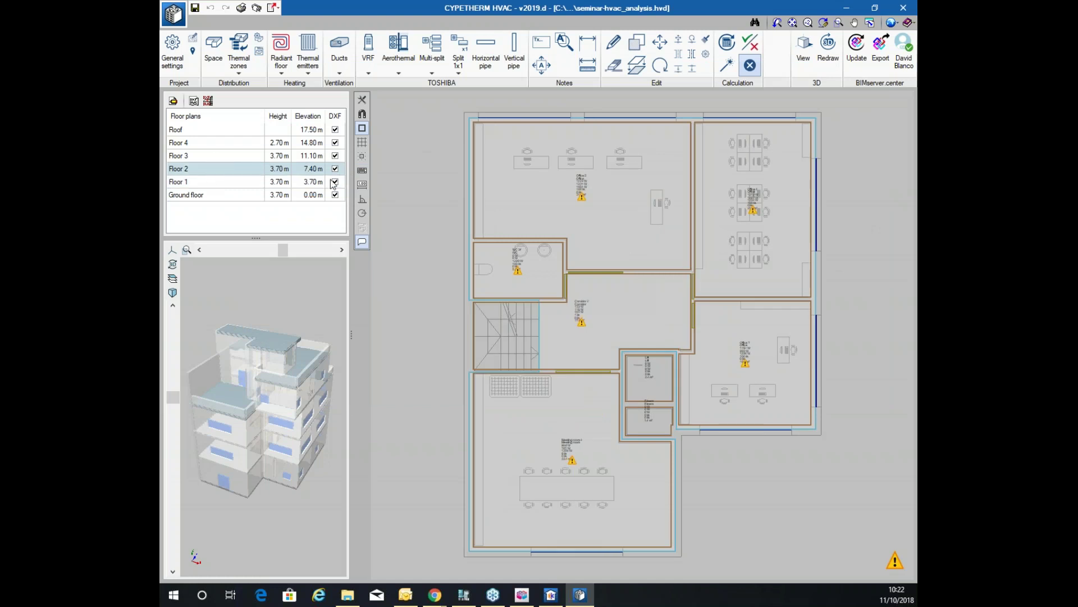
{"action": "left_click", "coordinate": [232, 196]}
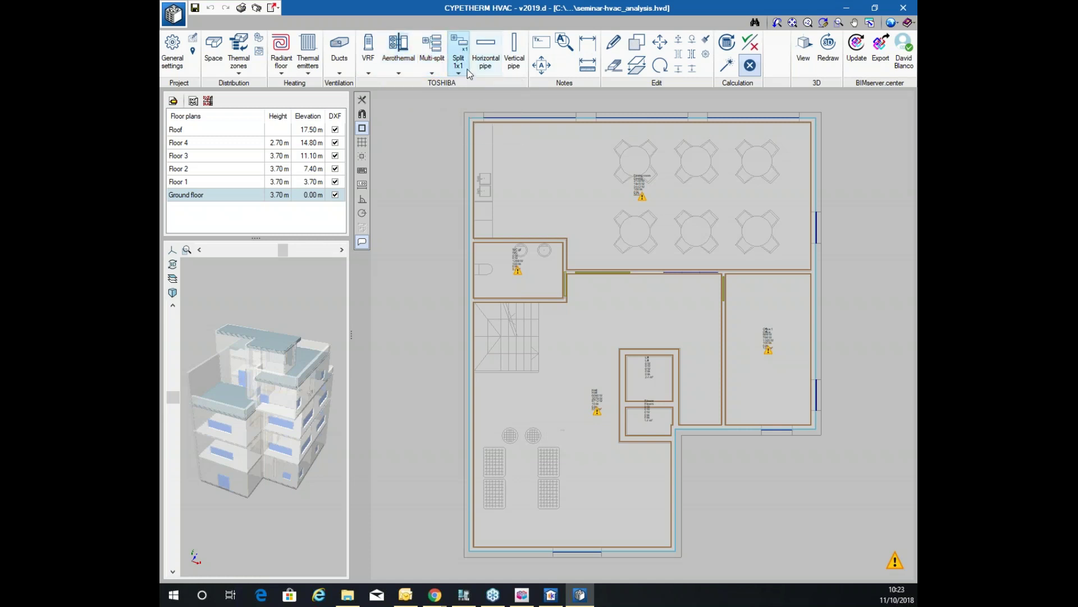
{"action": "left_click", "coordinate": [486, 51]}
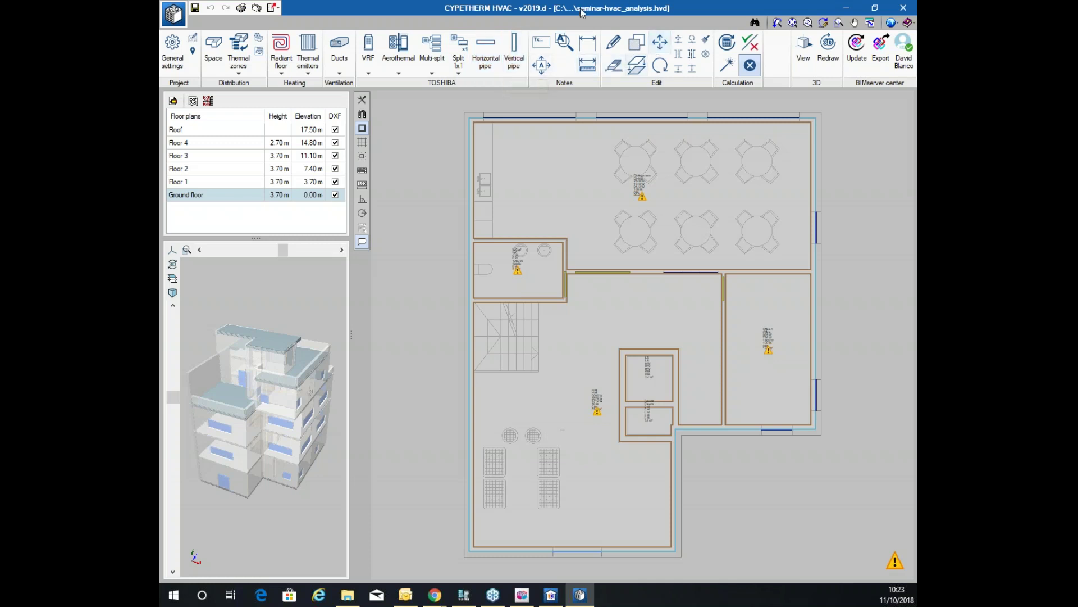
{"action": "left_click", "coordinate": [581, 72]}
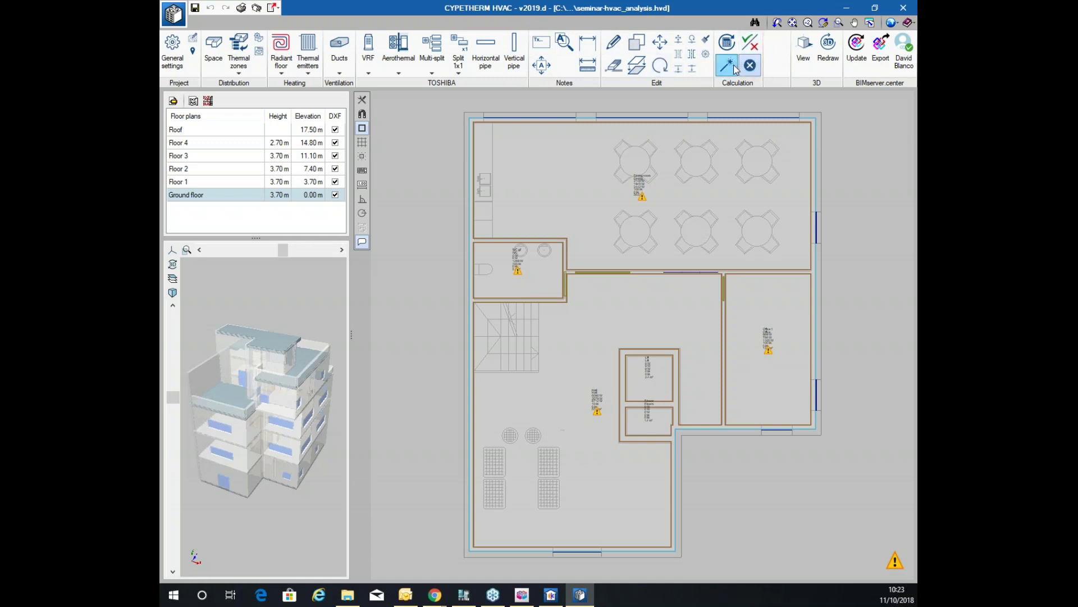
{"action": "mouse_move", "coordinate": [642, 197]}
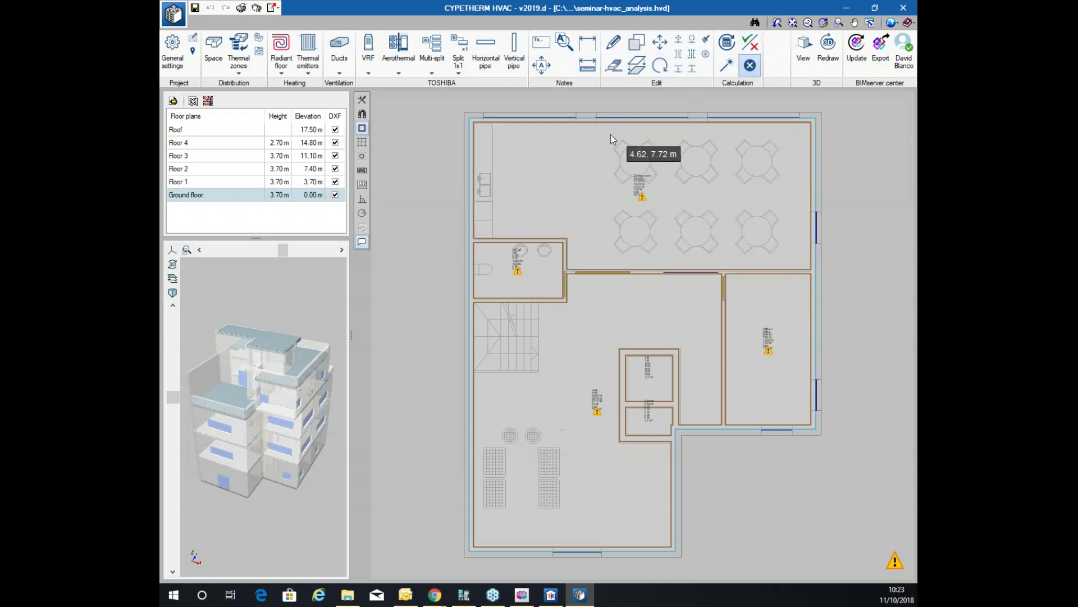
Examine the building in the enlarged 3D view from several sides, including the Offices Architectural Model's element categories, and close the view
{"action": "left_click", "coordinate": [803, 45]}
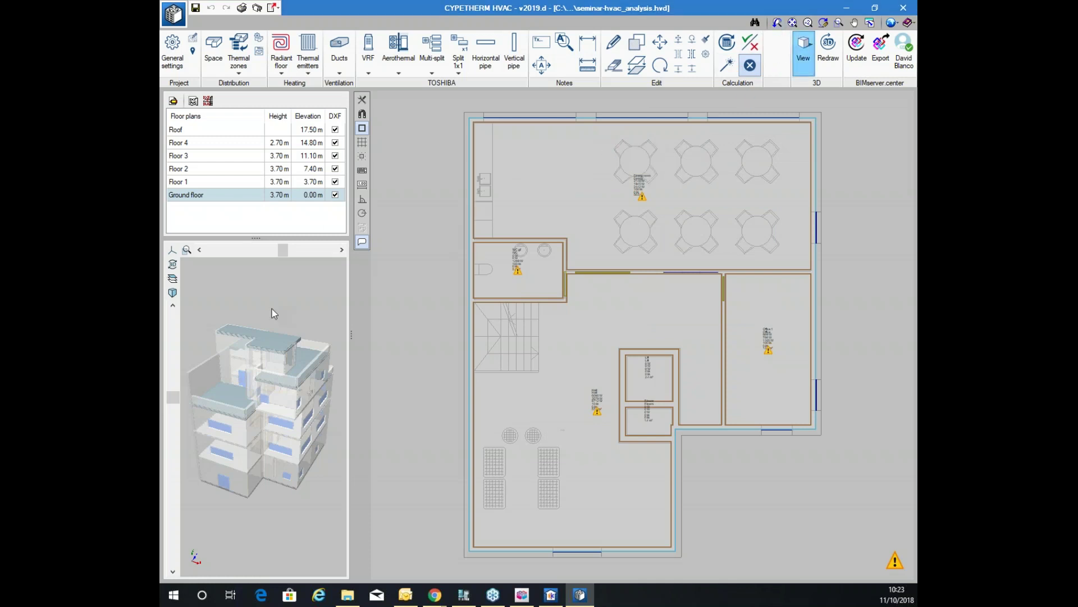
{"action": "double_click", "coordinate": [268, 287]}
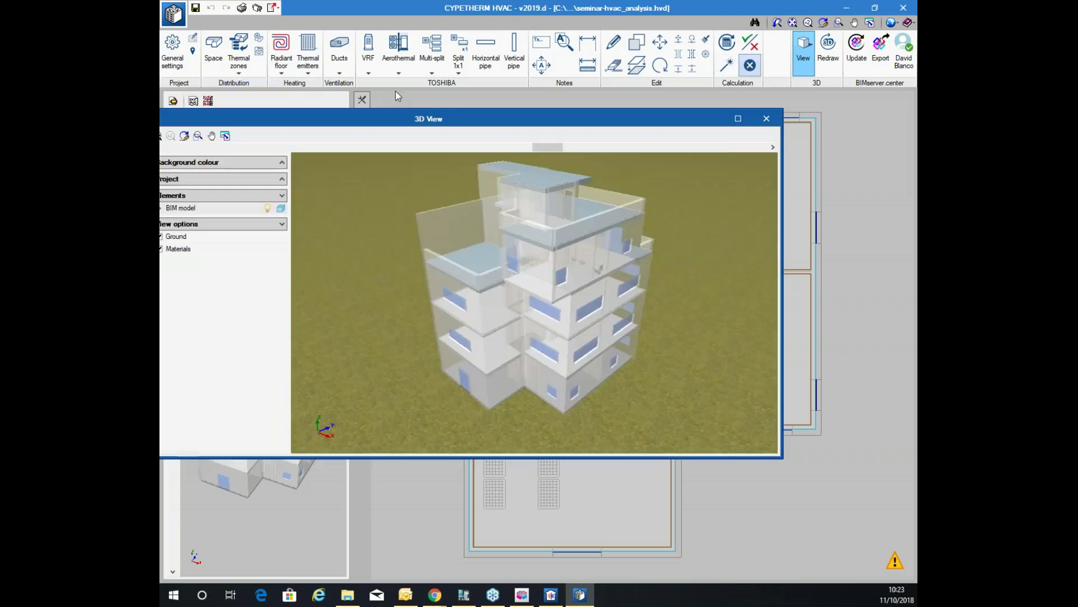
{"action": "left_click_drag", "start_coordinate": [436, 35], "coordinate": [401, 32]}
{"action": "double_click", "coordinate": [401, 31]}
{"action": "left_click_drag", "start_coordinate": [523, 202], "coordinate": [551, 334]}
{"action": "scroll", "coordinate": [565, 318], "scroll_direction": "up", "scroll_amount": 8}
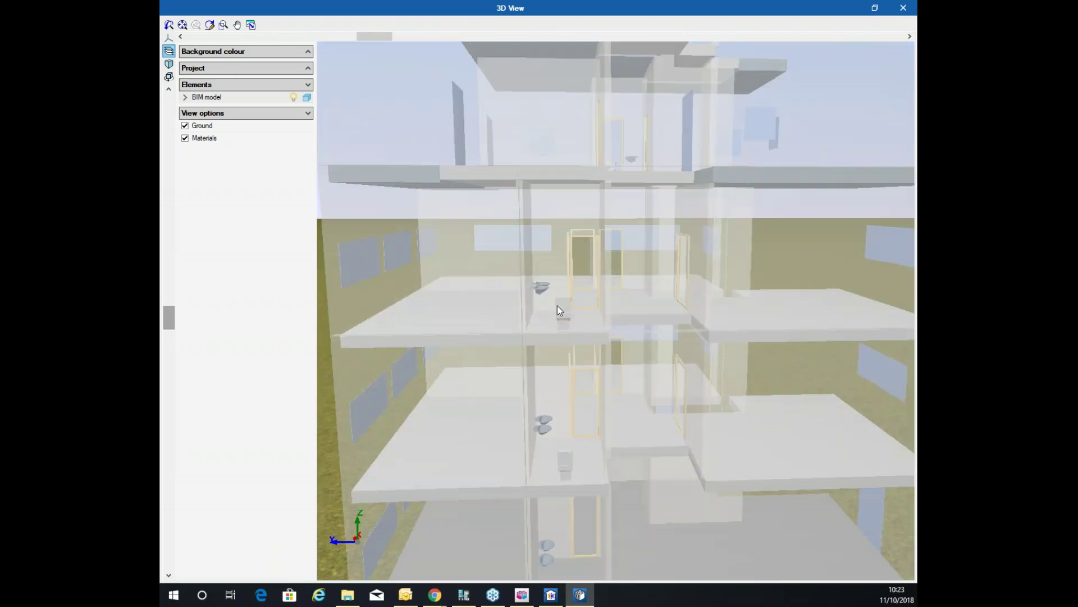
{"action": "scroll", "coordinate": [501, 287], "scroll_direction": "down", "scroll_amount": 4}
{"action": "left_click_drag", "start_coordinate": [450, 270], "coordinate": [644, 193]}
{"action": "scroll", "coordinate": [623, 225], "scroll_direction": "down", "scroll_amount": 5}
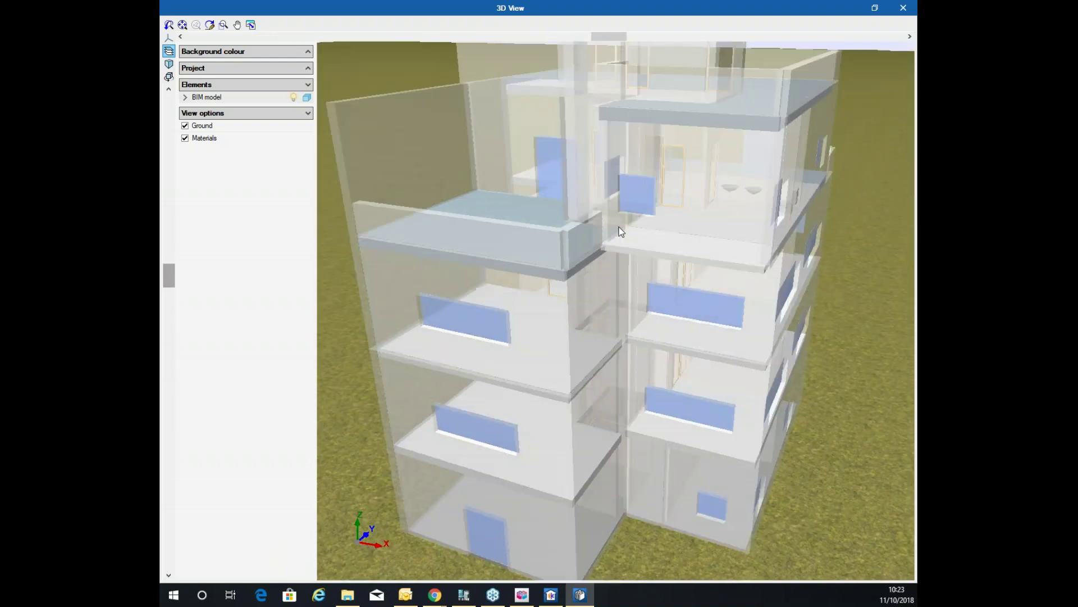
{"action": "left_click", "coordinate": [186, 98]}
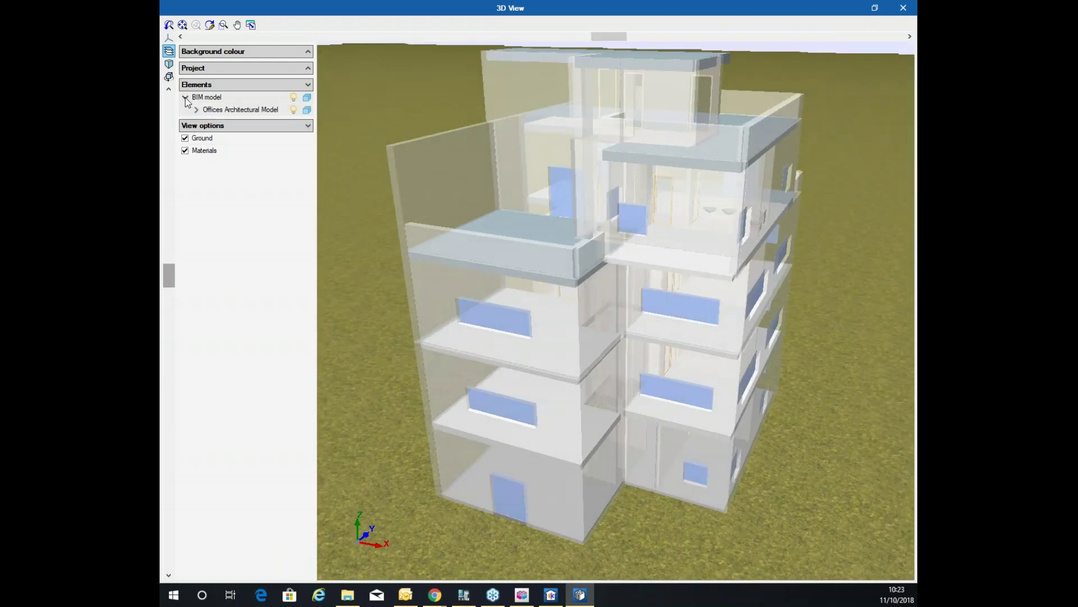
{"action": "left_click", "coordinate": [197, 111]}
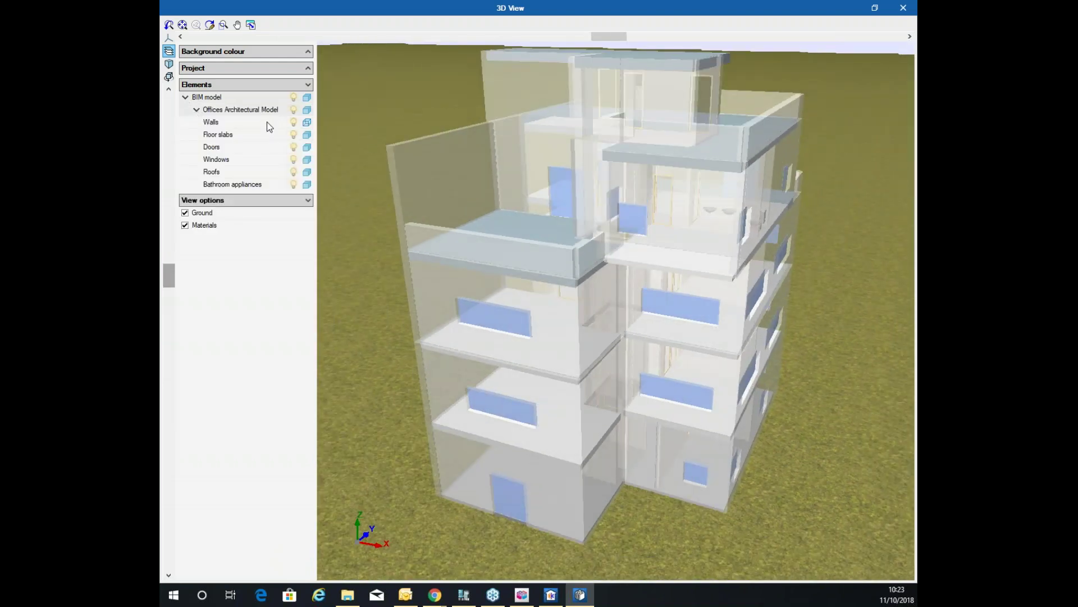
{"action": "left_click", "coordinate": [903, 8]}
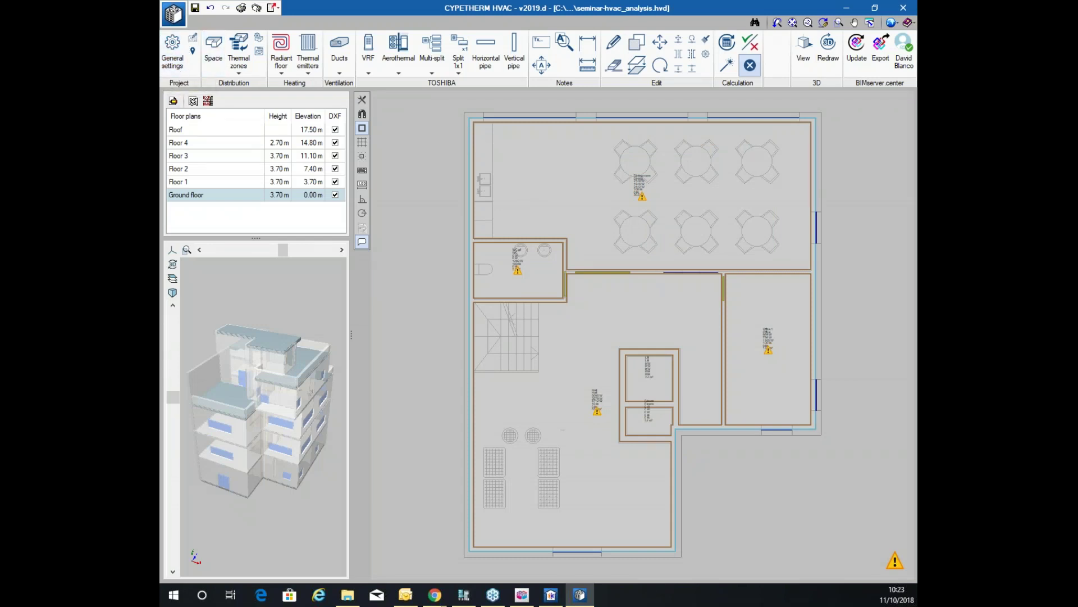
Set the outdoor air altitude to 250 m in the external conditions of the general settings
{"action": "left_click", "coordinate": [171, 55]}
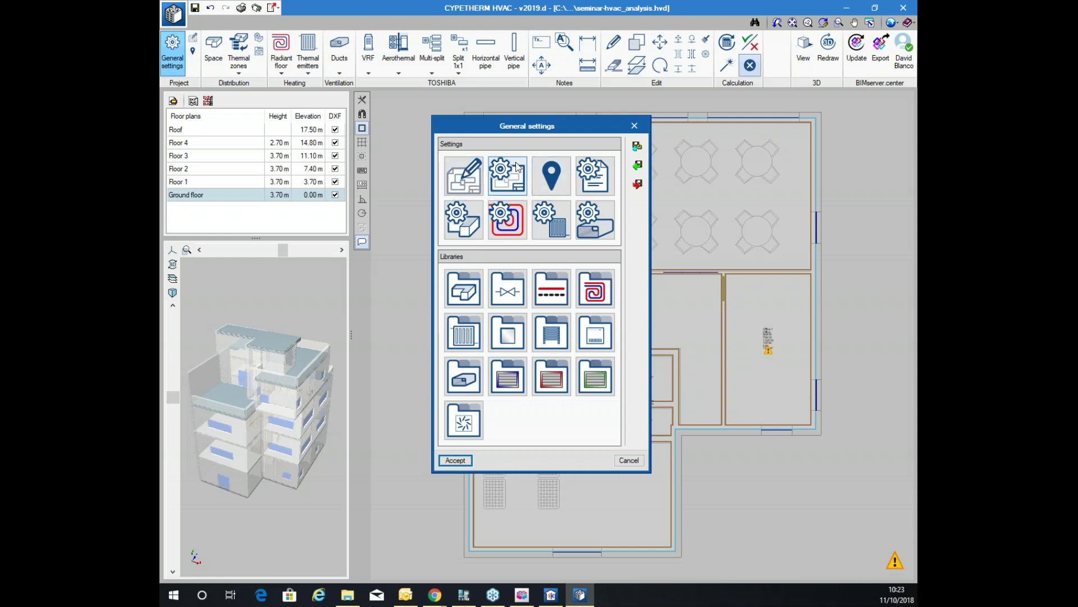
{"action": "left_click", "coordinate": [546, 180]}
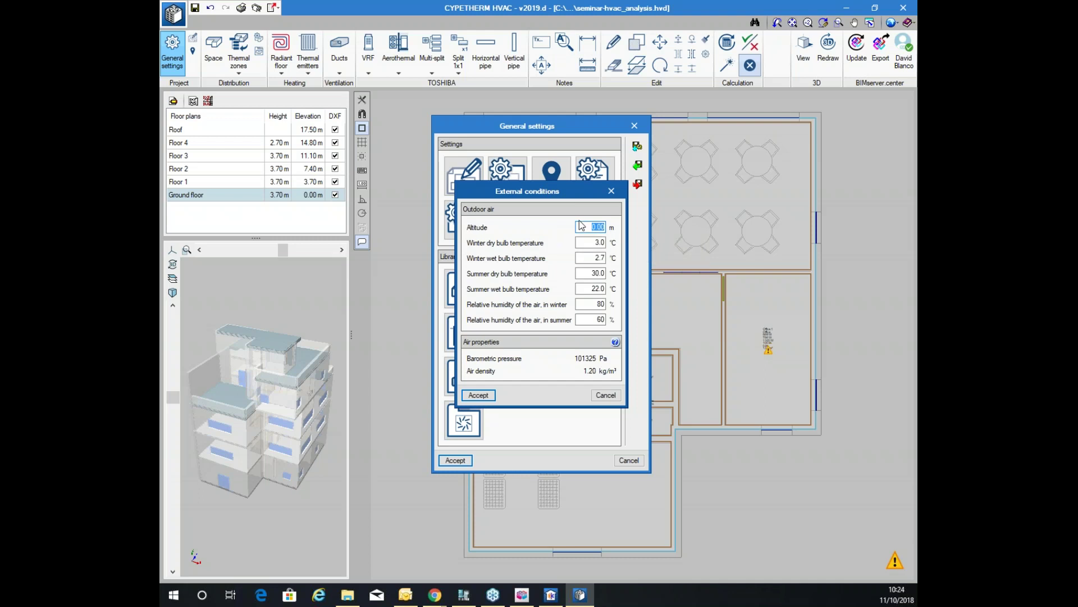
{"action": "type", "text": "250"}
{"action": "key", "text": "Tab"}
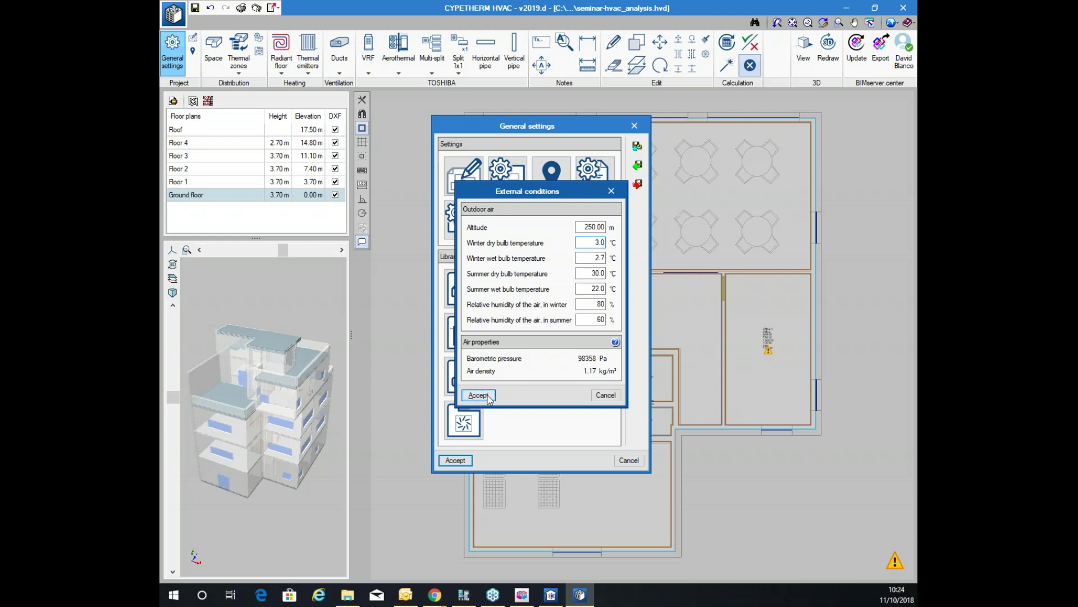
{"action": "left_click", "coordinate": [484, 395]}
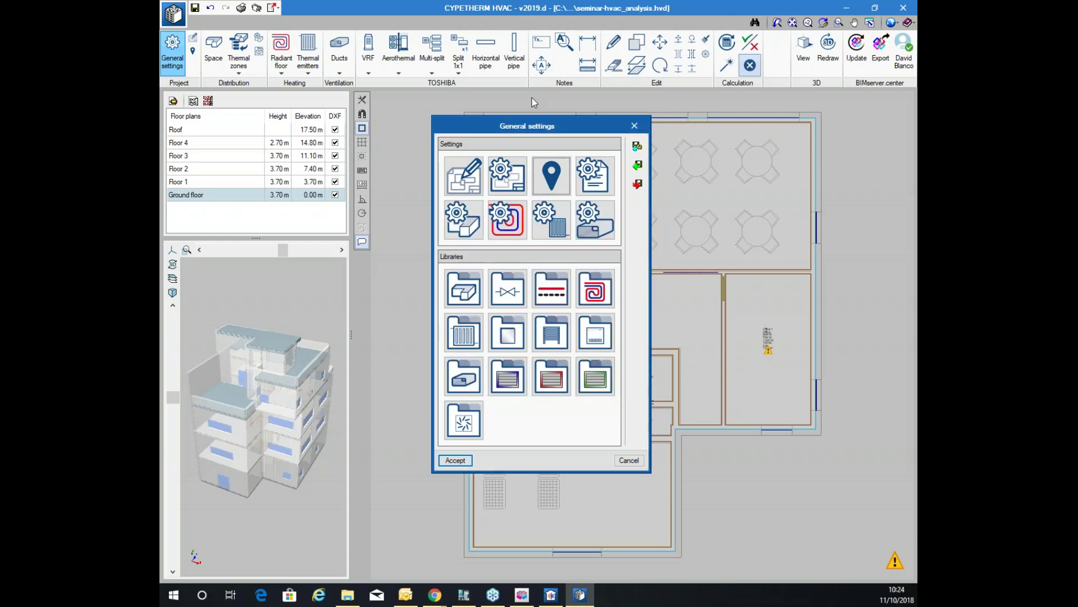
Examine the floor plan drawing preferences for radiant floor, ducts, cooling systems and spaces, and accept them as they are
{"action": "left_click", "coordinate": [463, 175]}
{"action": "left_click", "coordinate": [501, 225]}
{"action": "left_click", "coordinate": [570, 238]}
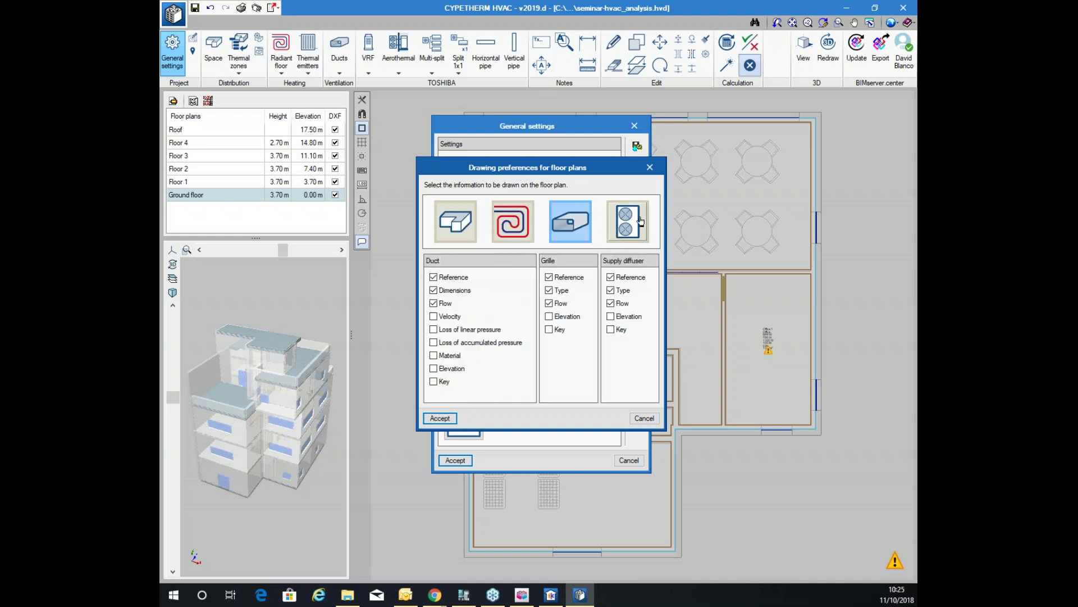
{"action": "left_click", "coordinate": [612, 232]}
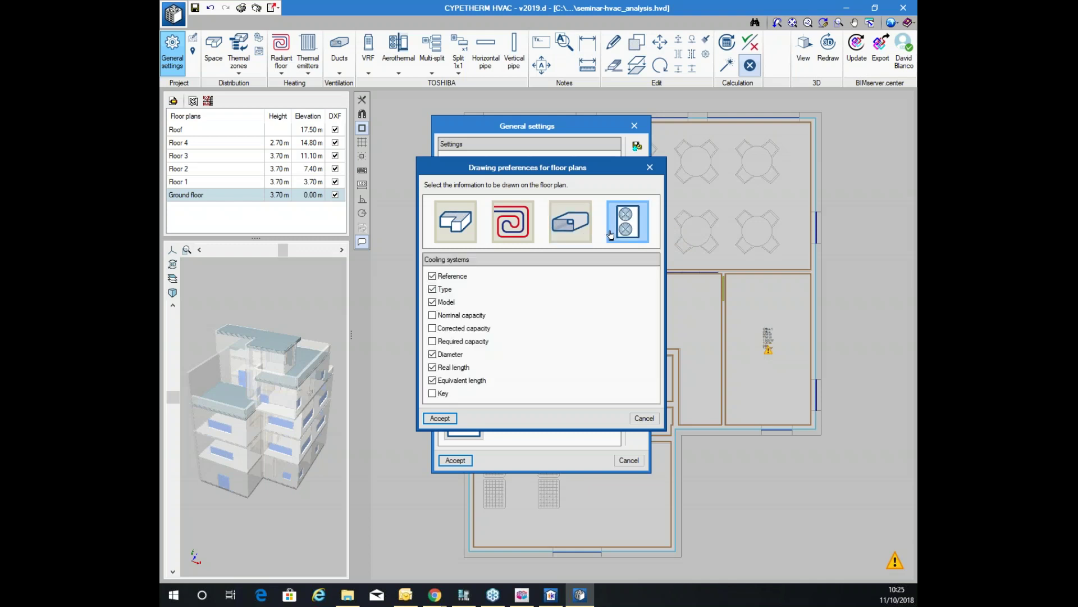
{"action": "left_click", "coordinate": [572, 222]}
{"action": "left_click", "coordinate": [512, 223]}
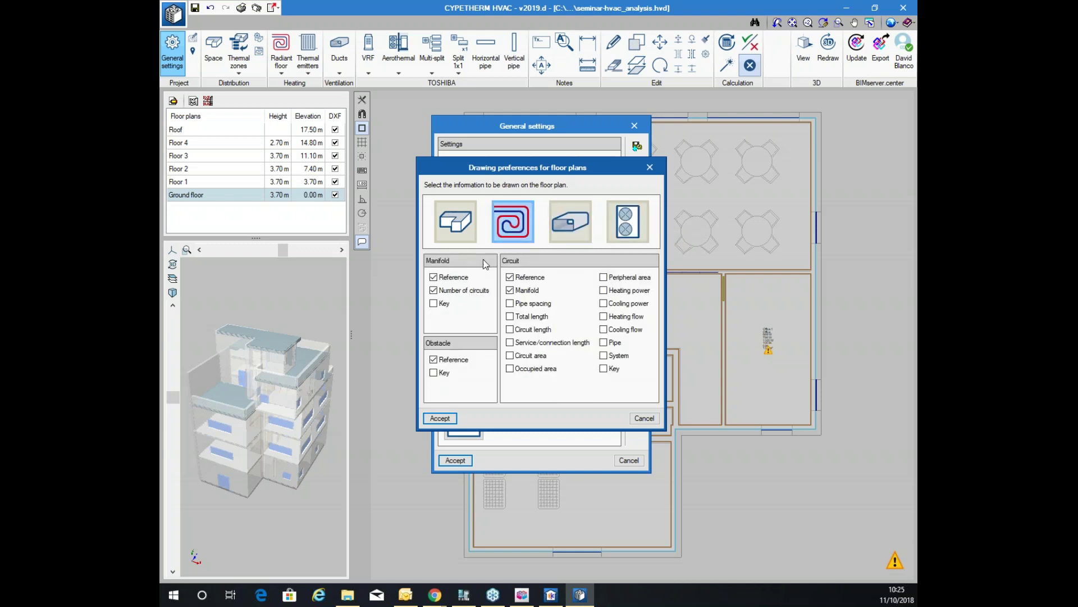
{"action": "left_click", "coordinate": [455, 226]}
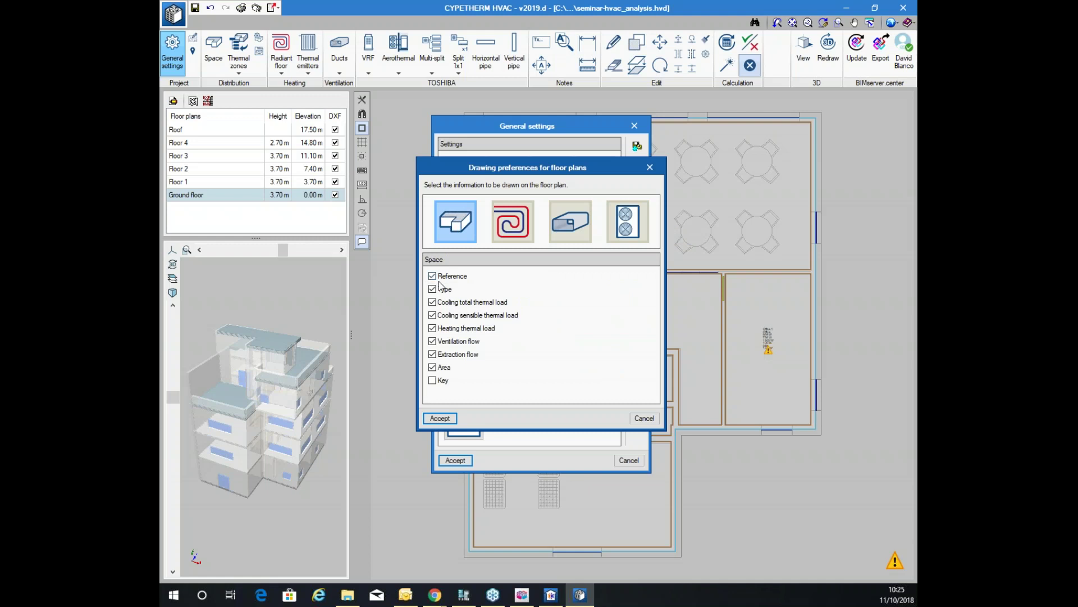
{"action": "left_click", "coordinate": [441, 418]}
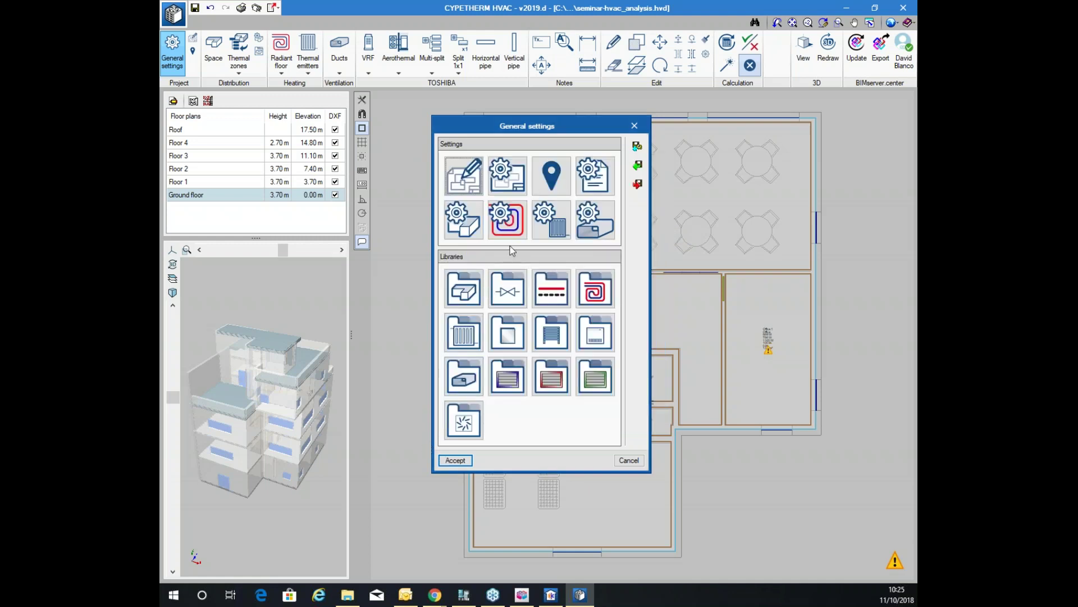
Examine the floor plan drawing options and the report design settings, and close both without changes
{"action": "left_click", "coordinate": [506, 190]}
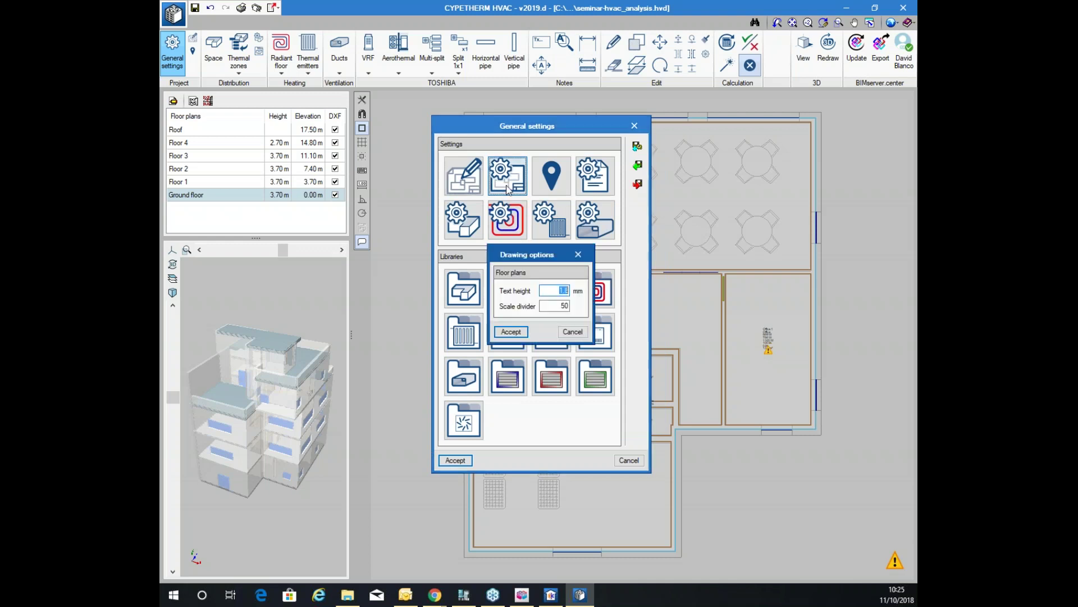
{"action": "left_click", "coordinate": [573, 331]}
{"action": "left_click", "coordinate": [593, 180]}
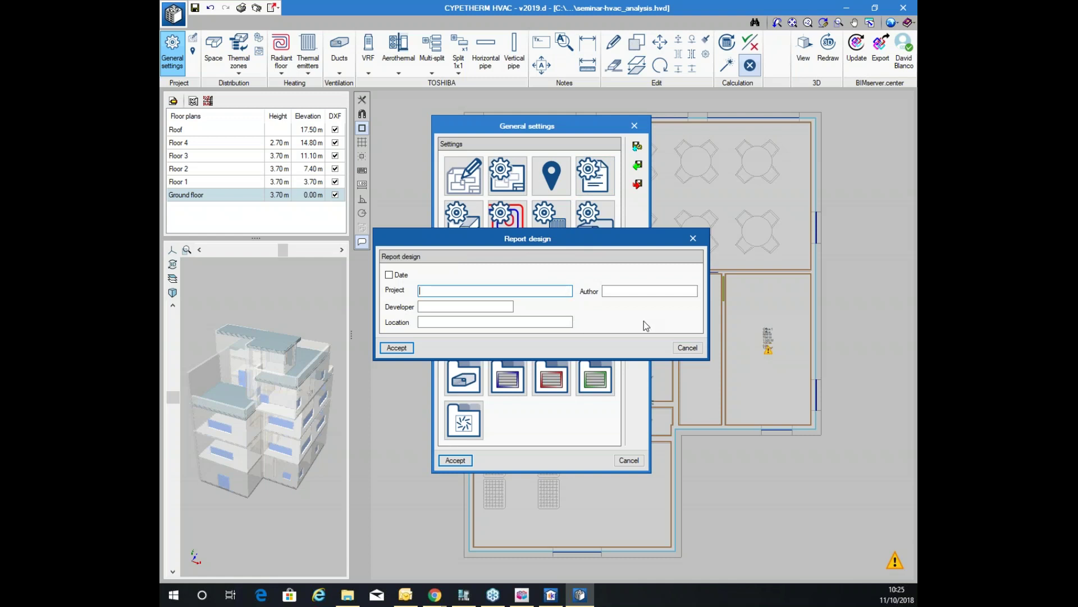
{"action": "left_click", "coordinate": [687, 348]}
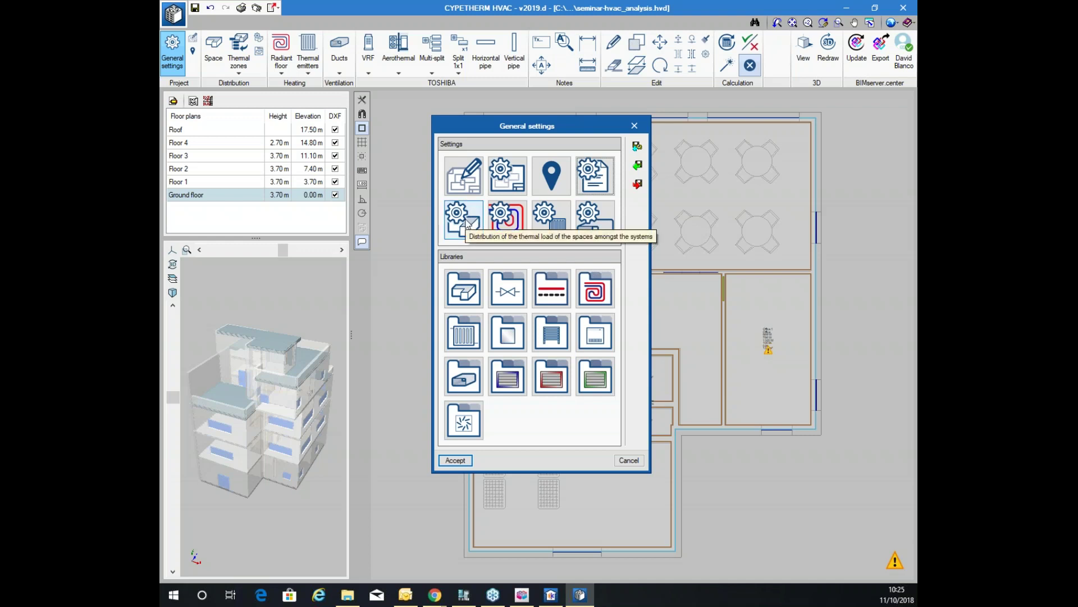
In the space types library, confirm the Dining type with cooling and heating temperatures enabled and radiant floor disabled
{"action": "left_click", "coordinate": [461, 274]}
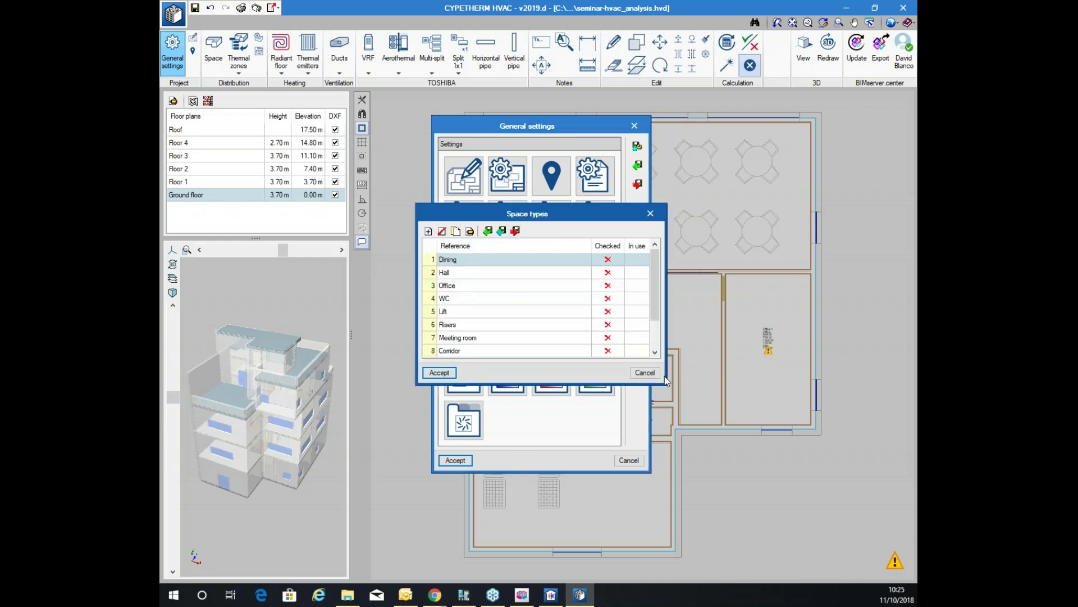
{"action": "left_click_drag", "start_coordinate": [652, 309], "coordinate": [666, 352]}
{"action": "scroll", "coordinate": [666, 353], "scroll_direction": "up", "scroll_amount": 1}
{"action": "left_click", "coordinate": [514, 259]}
{"action": "left_click", "coordinate": [470, 231]}
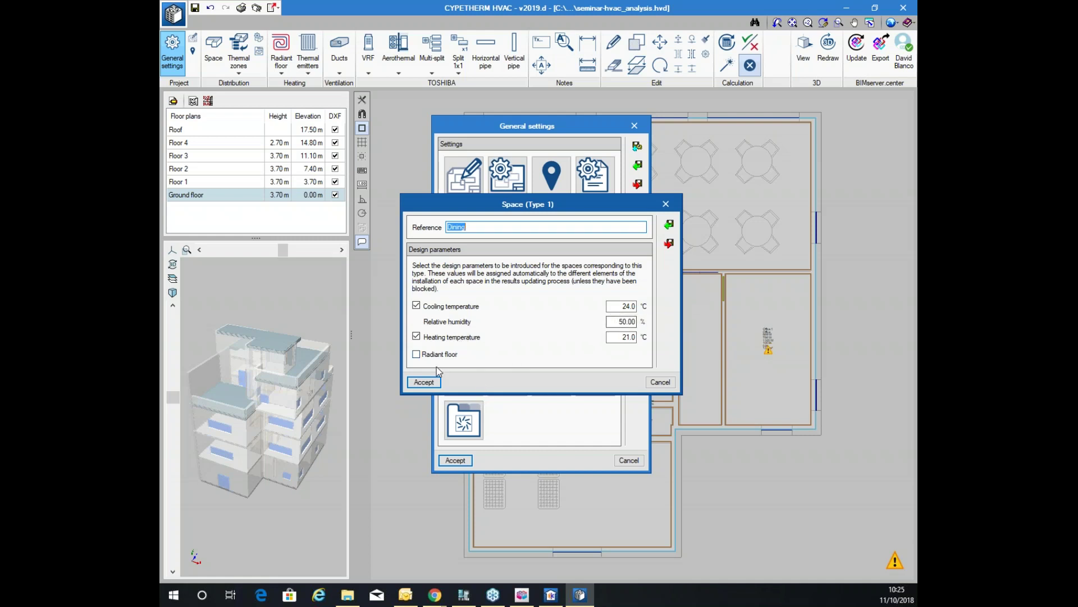
{"action": "left_click", "coordinate": [425, 382]}
Confirm the Hall and Office space types with their existing design parameters
{"action": "left_click", "coordinate": [468, 273]}
{"action": "double_click", "coordinate": [468, 273]}
{"action": "left_click", "coordinate": [426, 381]}
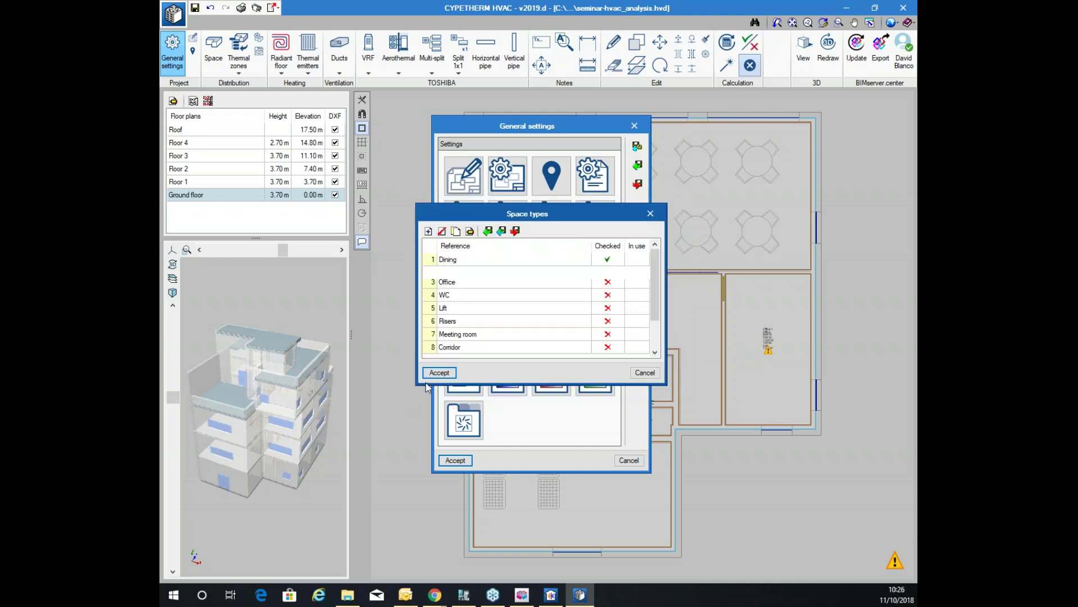
{"action": "double_click", "coordinate": [453, 286]}
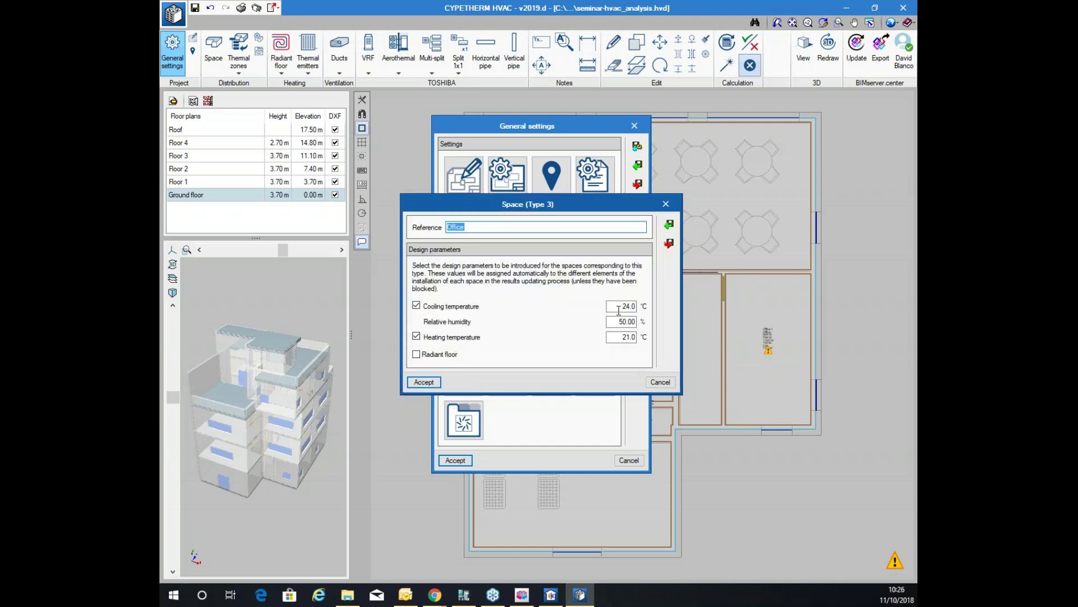
{"action": "left_click", "coordinate": [617, 305]}
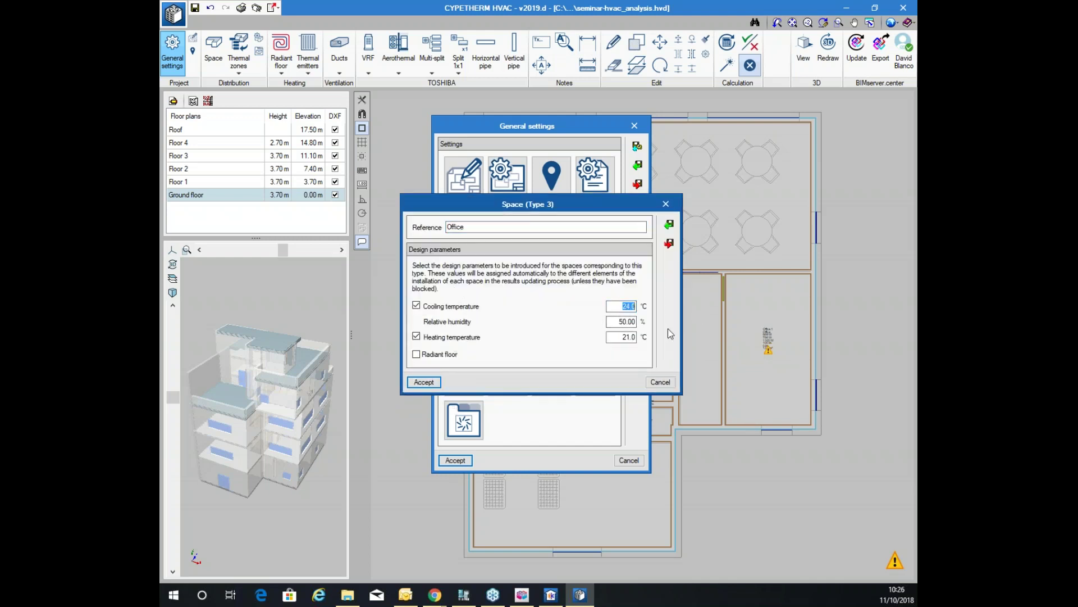
{"action": "left_click", "coordinate": [424, 382]}
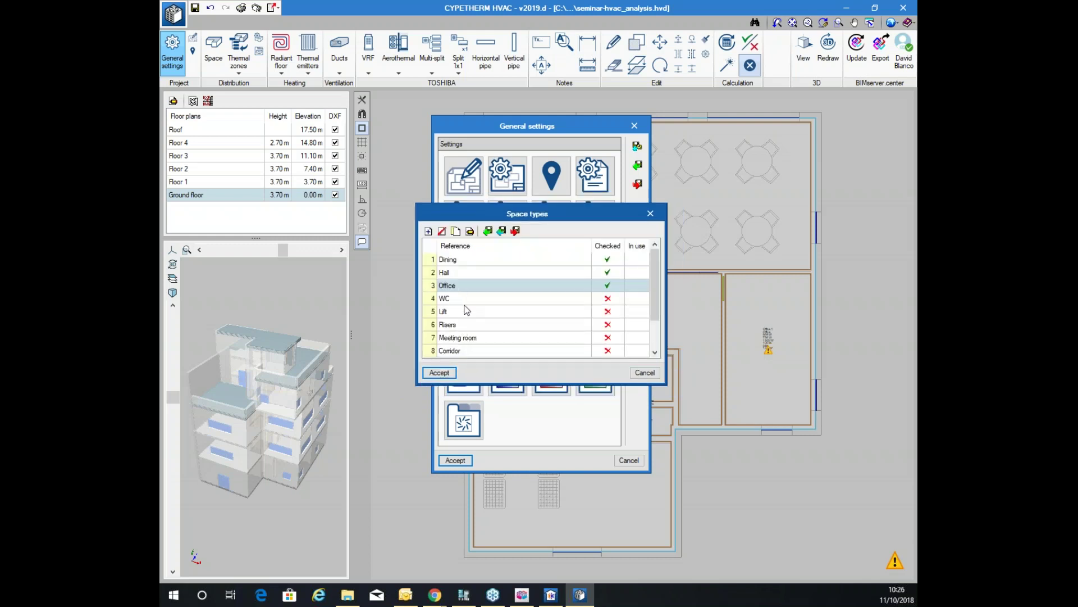
Disable the cooling temperature and heating temperature parameters for the WC space type and accept it
{"action": "left_click", "coordinate": [464, 303]}
{"action": "double_click", "coordinate": [465, 307]}
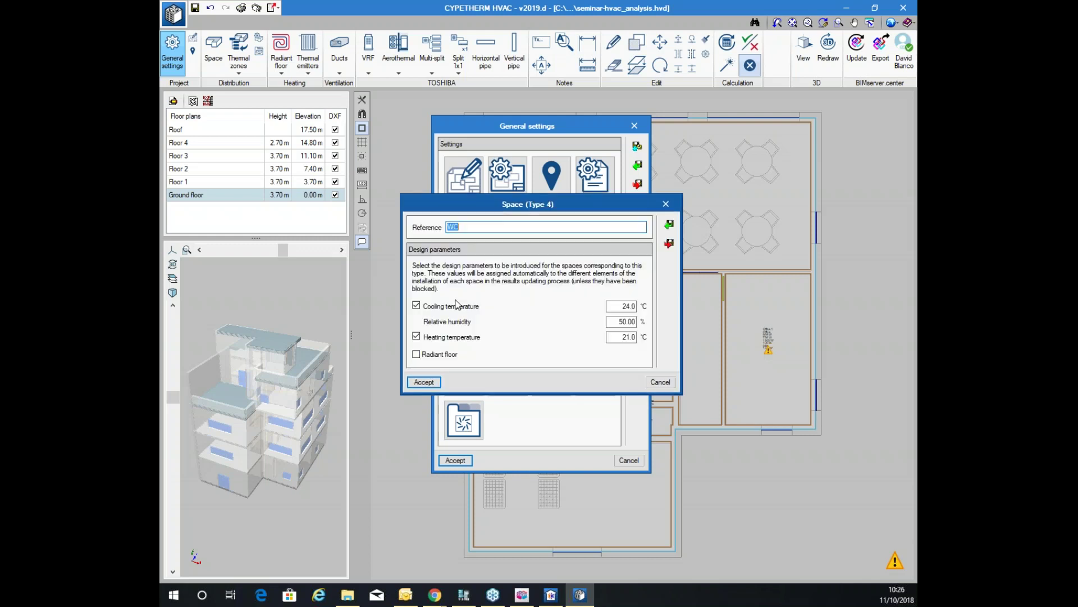
{"action": "left_click", "coordinate": [416, 306]}
{"action": "left_click", "coordinate": [416, 336]}
{"action": "left_click", "coordinate": [423, 381]}
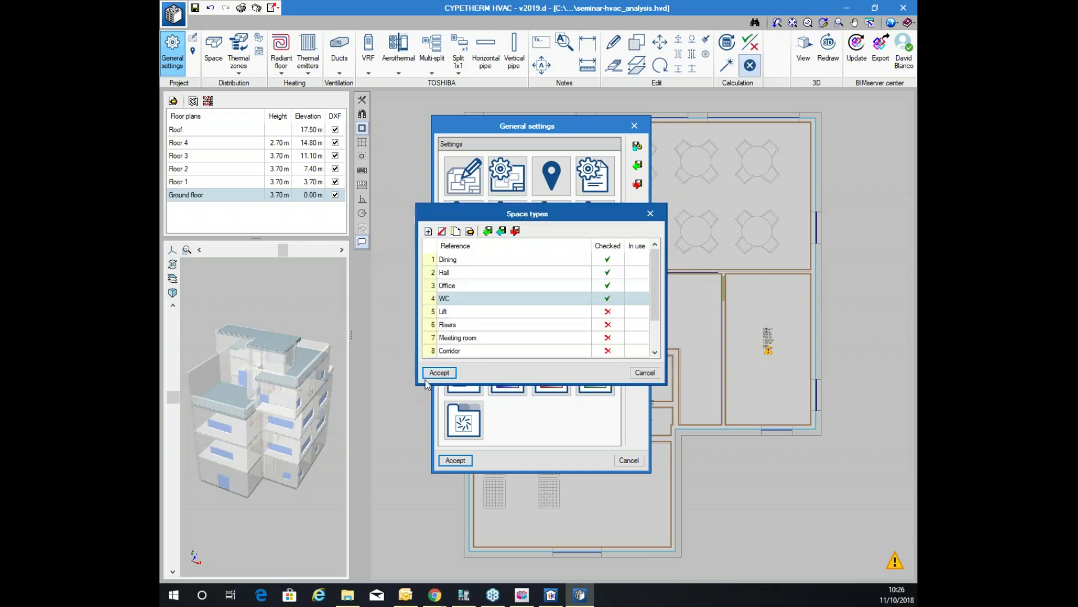
Disable the cooling and heating temperature parameters for the Lift and Risers space types, accepting each one
{"action": "left_click", "coordinate": [458, 315]}
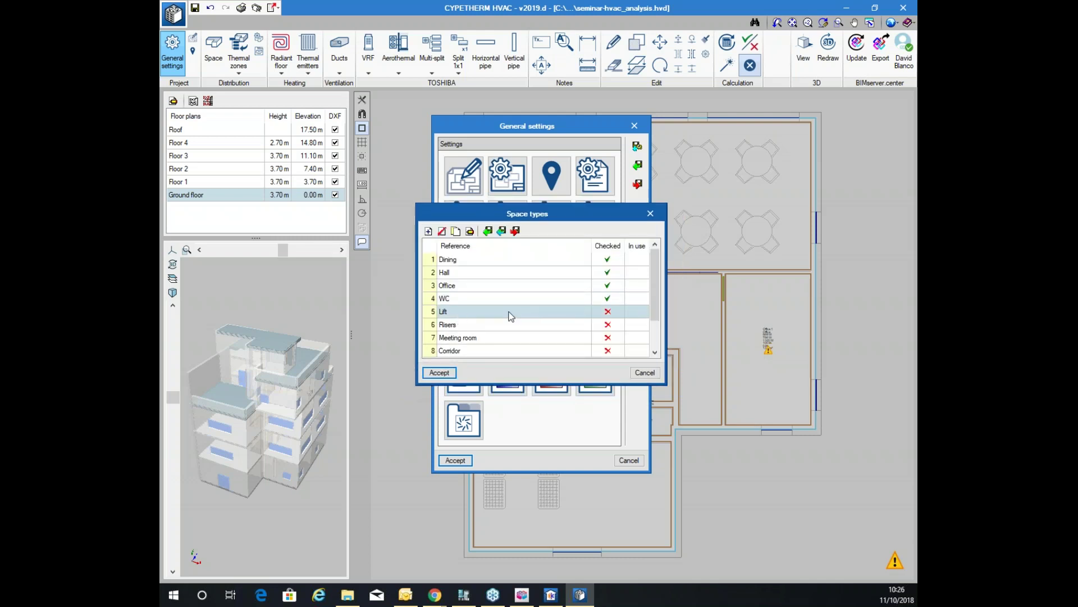
{"action": "double_click", "coordinate": [511, 316]}
{"action": "left_click", "coordinate": [416, 305]}
{"action": "left_click", "coordinate": [417, 336]}
{"action": "left_click", "coordinate": [424, 381]}
{"action": "double_click", "coordinate": [466, 324]}
{"action": "left_click", "coordinate": [416, 305]}
{"action": "left_click", "coordinate": [416, 336]}
{"action": "left_click", "coordinate": [423, 382]}
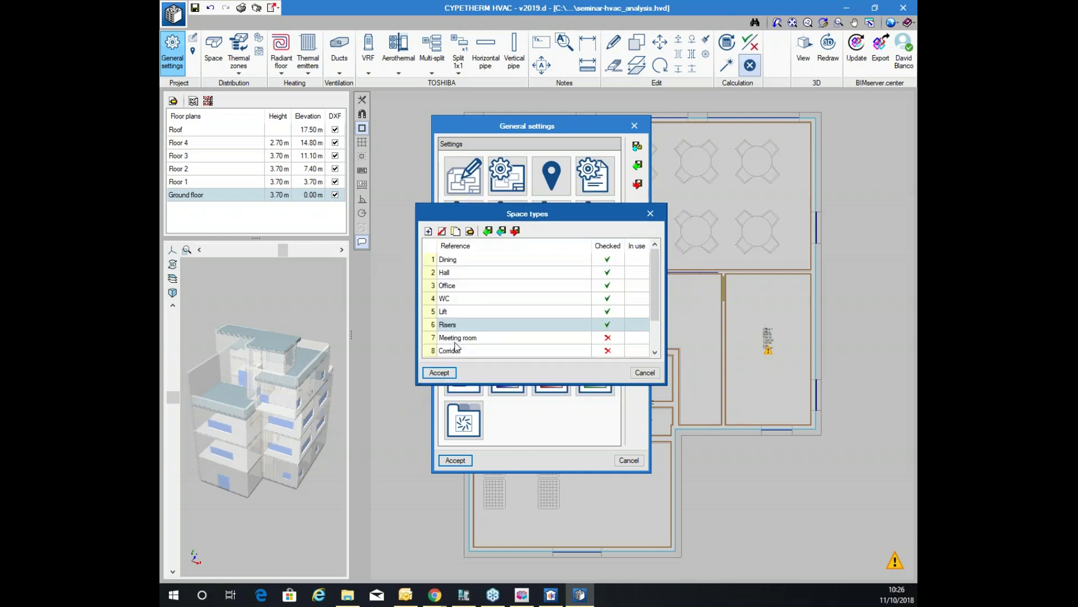
Confirm the Meeting room, Corridor and Stairs space types with cooling and heating temperatures enabled
{"action": "double_click", "coordinate": [458, 337]}
{"action": "left_click", "coordinate": [417, 306]}
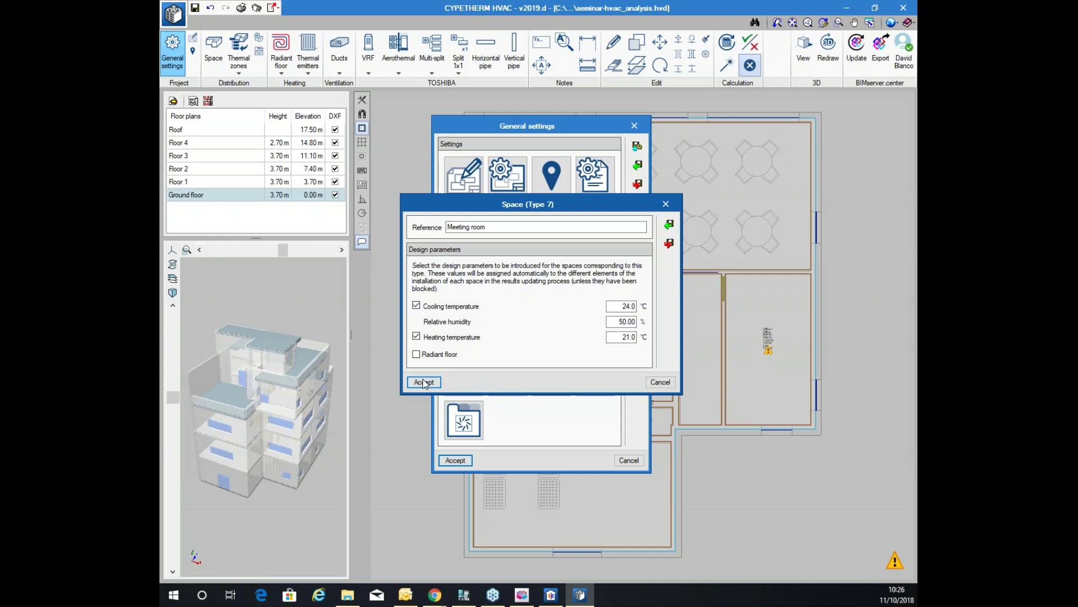
{"action": "left_click", "coordinate": [424, 382]}
{"action": "scroll", "coordinate": [452, 326], "scroll_direction": "down", "scroll_amount": 1}
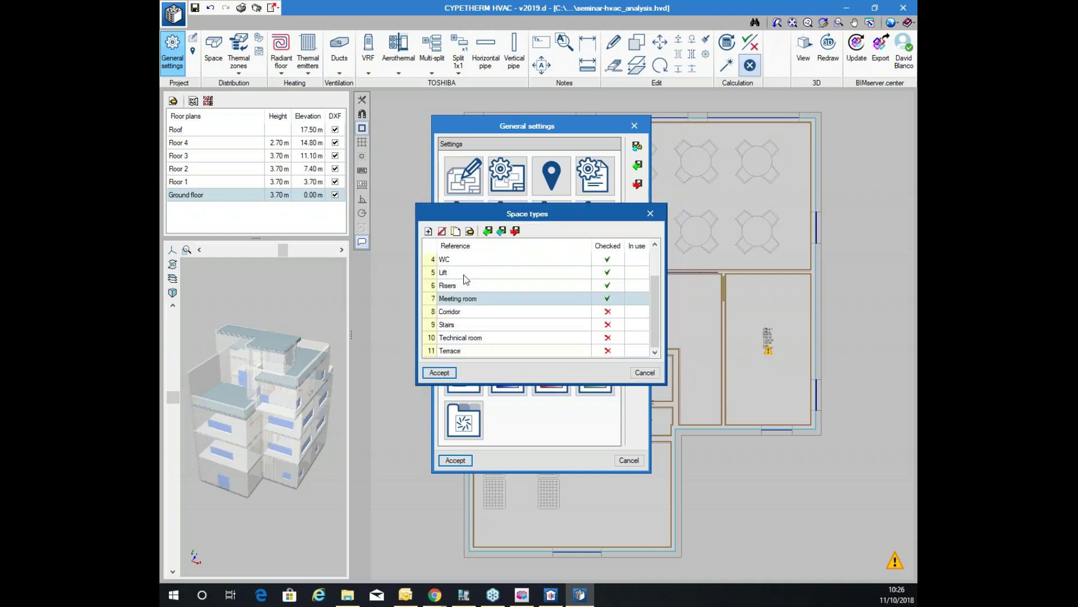
{"action": "double_click", "coordinate": [457, 313]}
{"action": "left_click", "coordinate": [424, 381]}
{"action": "scroll", "coordinate": [472, 335], "scroll_direction": "down", "scroll_amount": 1}
{"action": "double_click", "coordinate": [459, 324]}
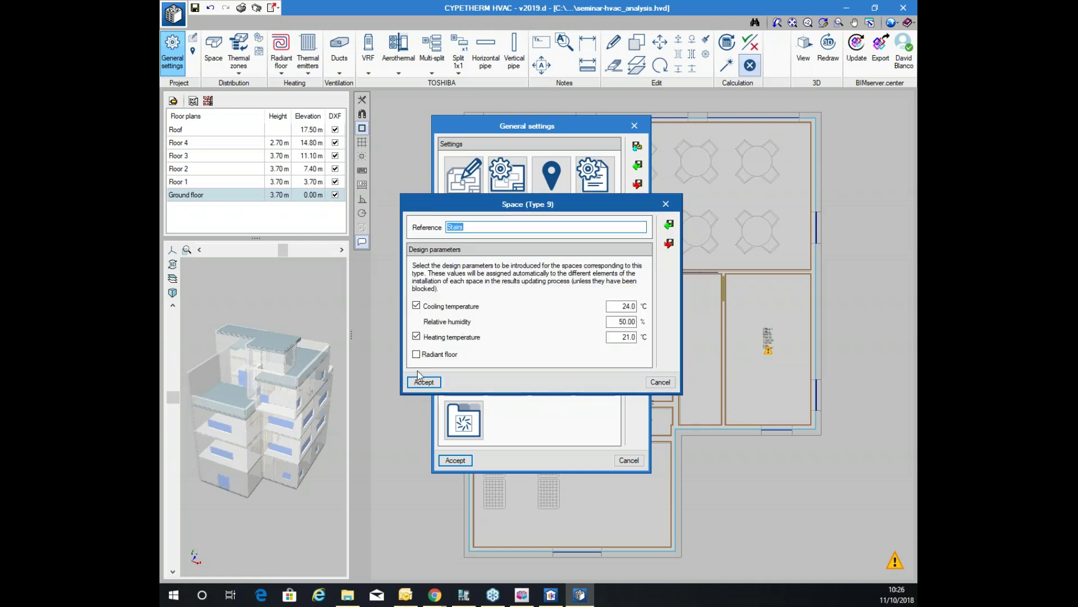
{"action": "left_click", "coordinate": [425, 382]}
Disable the cooling and heating temperature parameters for the Technical room space type and accept it
{"action": "scroll", "coordinate": [448, 333], "scroll_direction": "down", "scroll_amount": 1}
{"action": "double_click", "coordinate": [460, 340]}
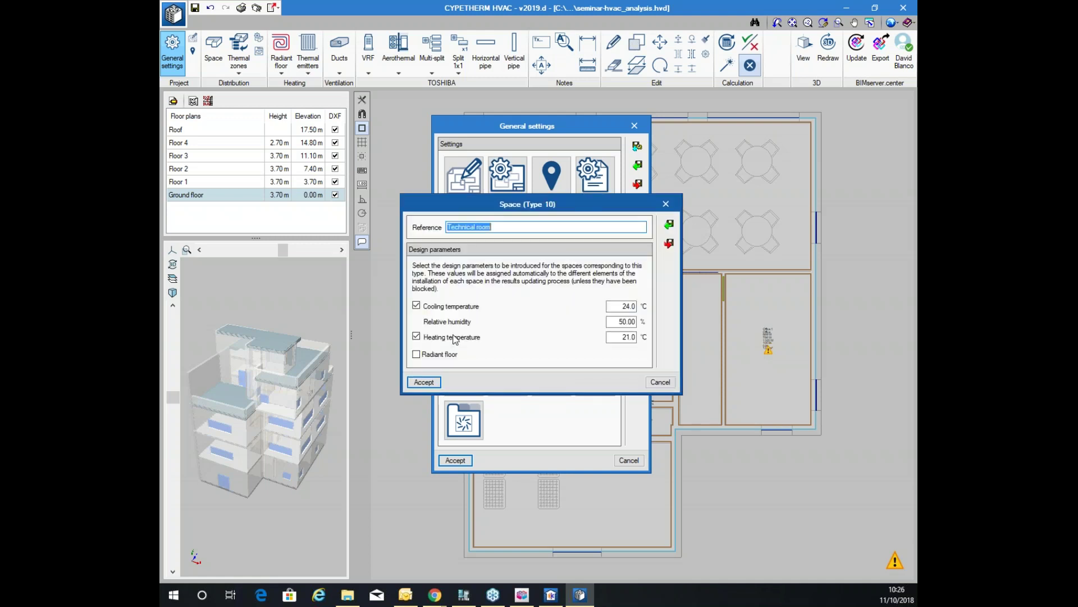
{"action": "left_click", "coordinate": [416, 305]}
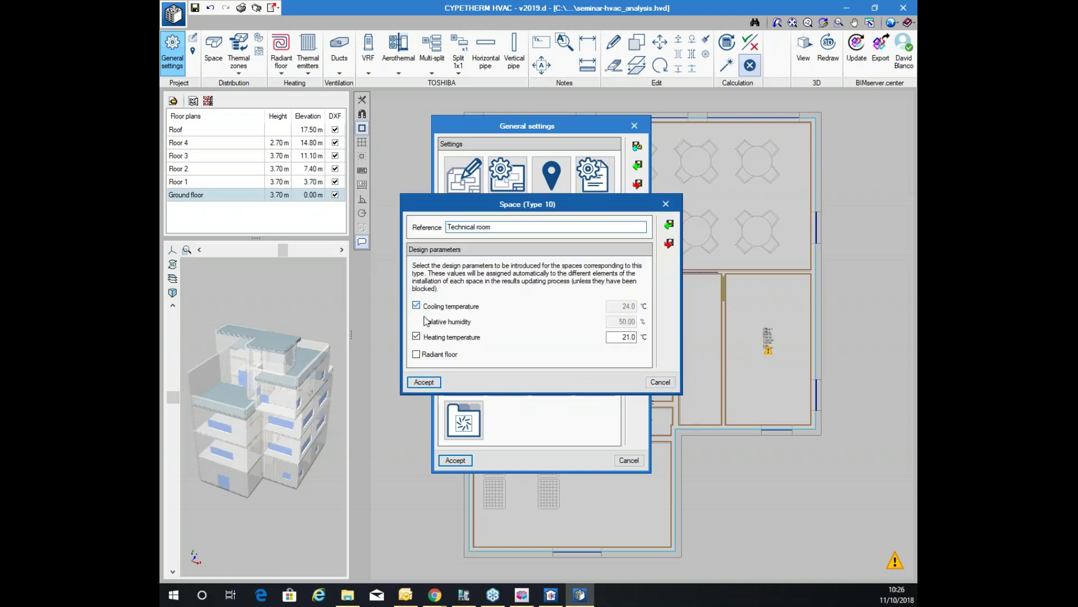
{"action": "left_click", "coordinate": [416, 336]}
{"action": "left_click", "coordinate": [423, 382]}
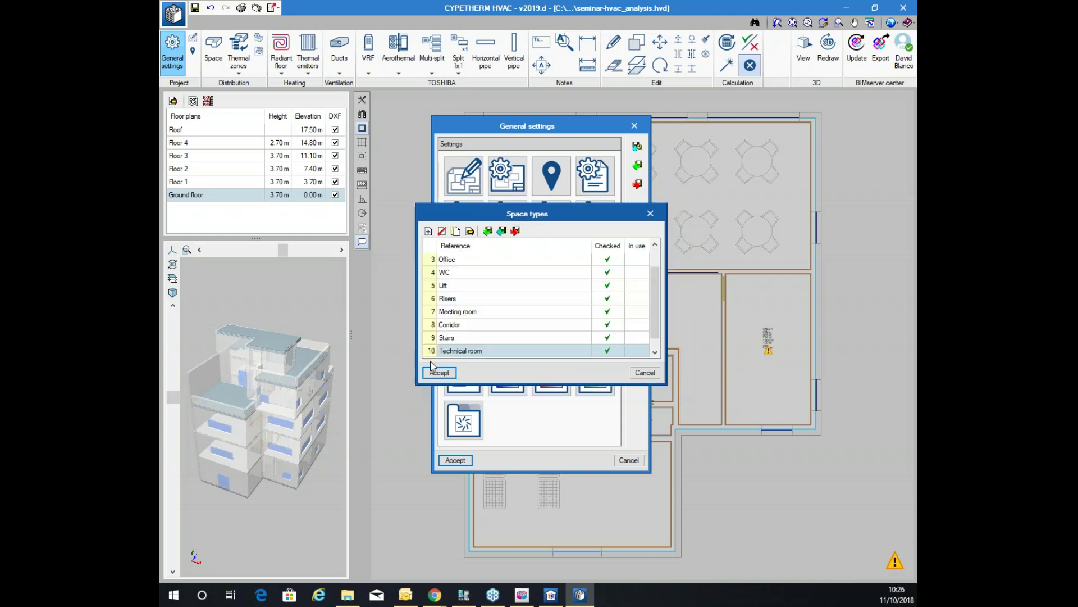
Disable the cooling and heating temperature parameters for the Terrace space type, and accept the space types library
{"action": "scroll", "coordinate": [450, 341], "scroll_direction": "down", "scroll_amount": 1}
{"action": "left_click", "coordinate": [457, 351]}
{"action": "double_click", "coordinate": [457, 351]}
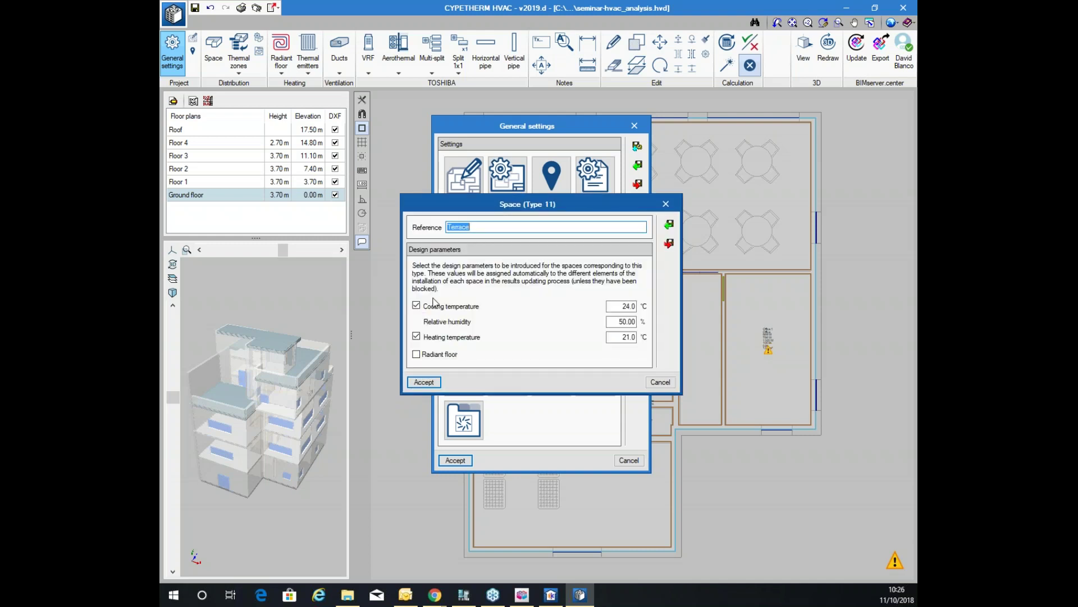
{"action": "left_click", "coordinate": [416, 306]}
{"action": "left_click", "coordinate": [416, 337]}
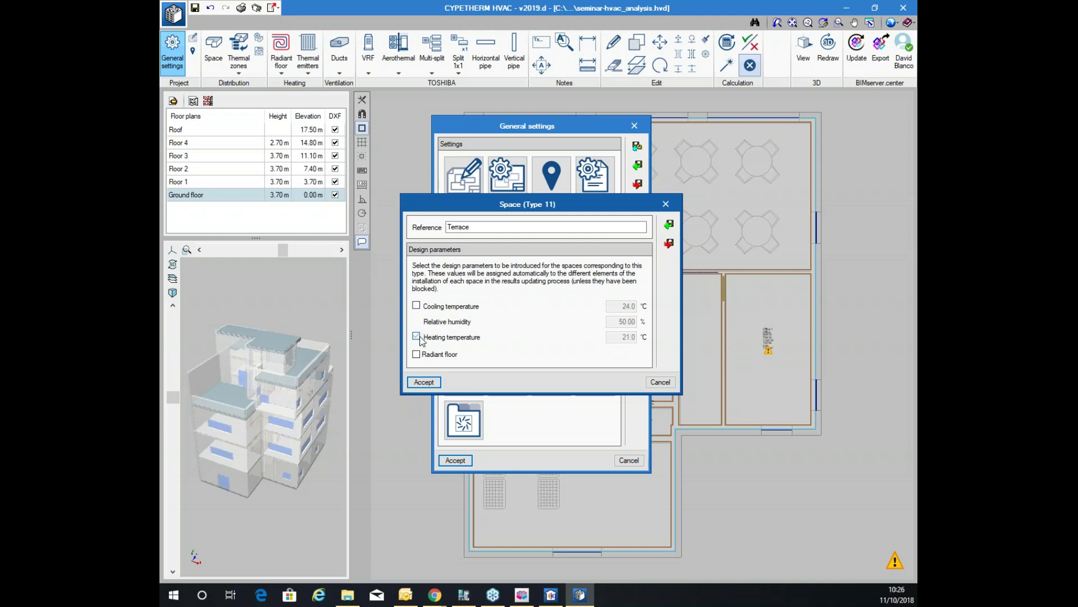
{"action": "left_click", "coordinate": [423, 386]}
{"action": "scroll", "coordinate": [505, 318], "scroll_direction": "up", "scroll_amount": 1}
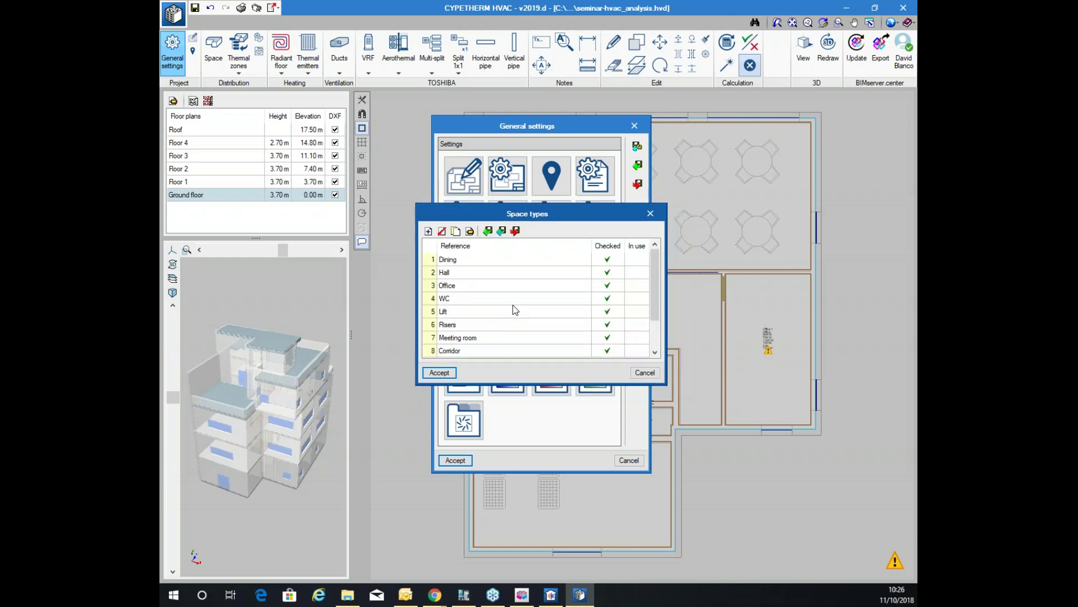
{"action": "scroll", "coordinate": [474, 318], "scroll_direction": "down", "scroll_amount": 1}
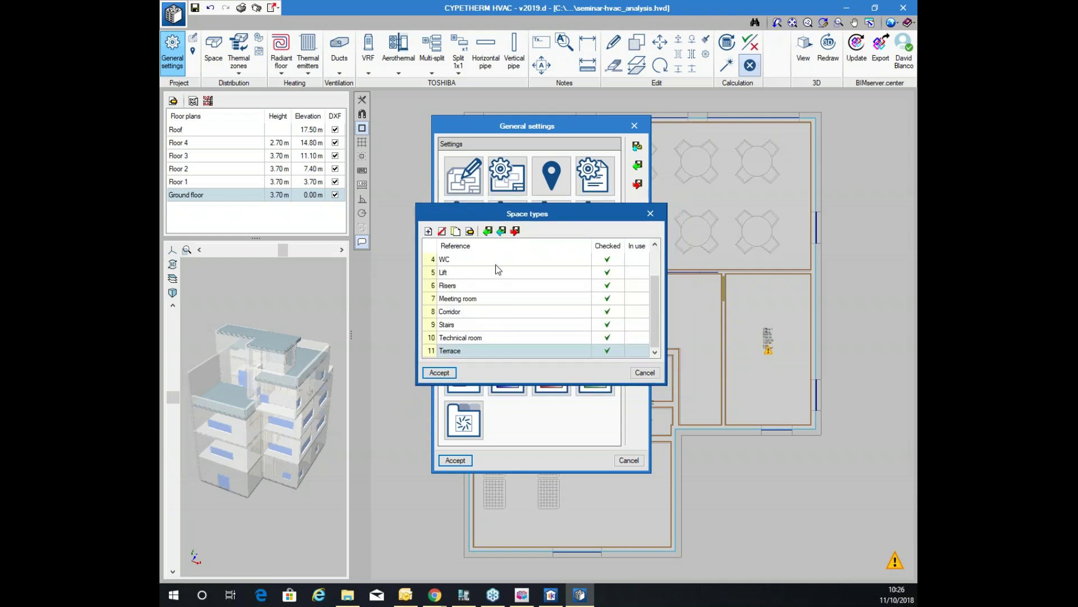
{"action": "scroll", "coordinate": [505, 261], "scroll_direction": "up", "scroll_amount": 1}
{"action": "scroll", "coordinate": [519, 275], "scroll_direction": "down", "scroll_amount": 1}
{"action": "left_click", "coordinate": [439, 373]}
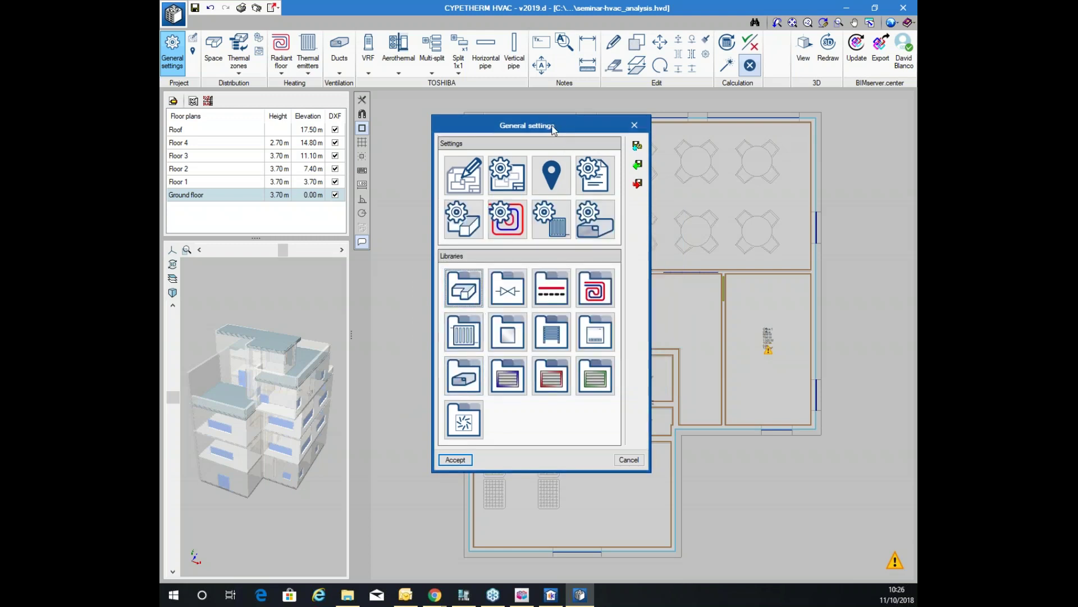
In the duct materials library, examine the Galvanized steel plate properties and the predefined material options, and close both without changes
{"action": "left_click_drag", "start_coordinate": [555, 129], "coordinate": [482, 145]}
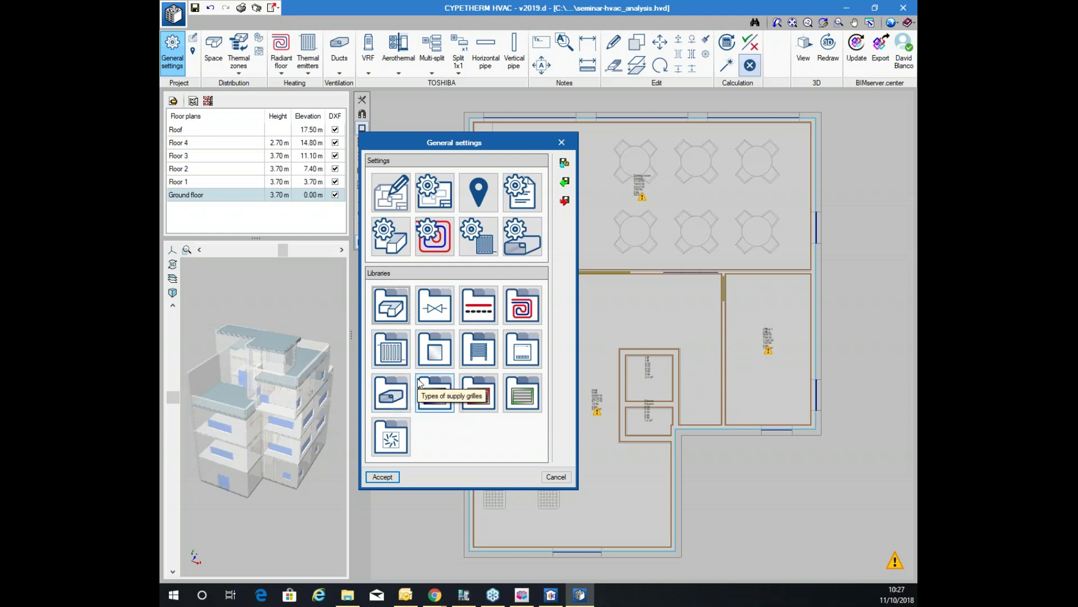
{"action": "left_click", "coordinate": [394, 397]}
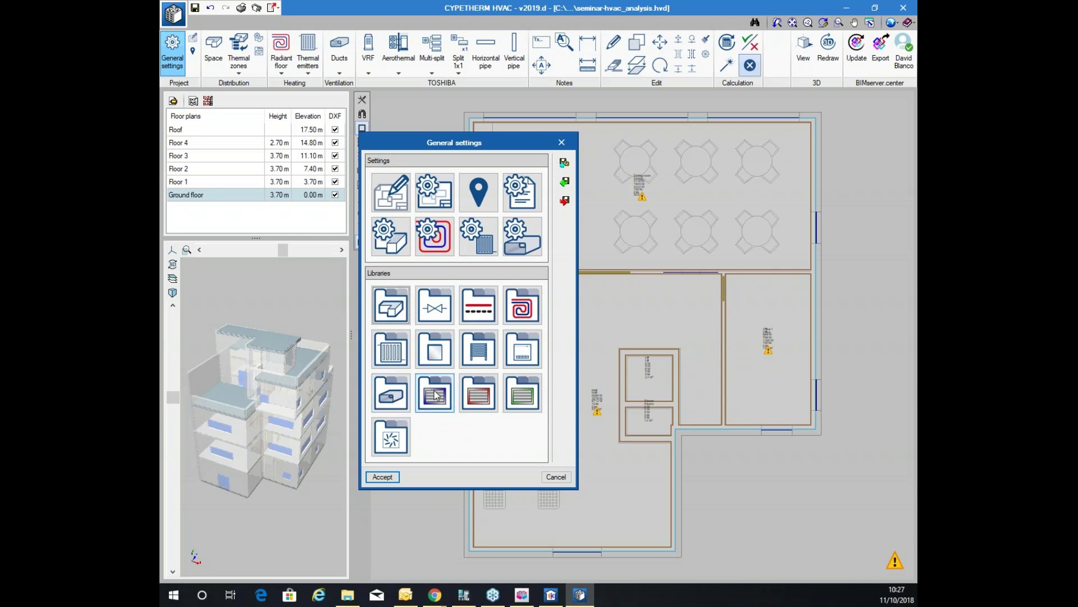
{"action": "left_click", "coordinate": [392, 410]}
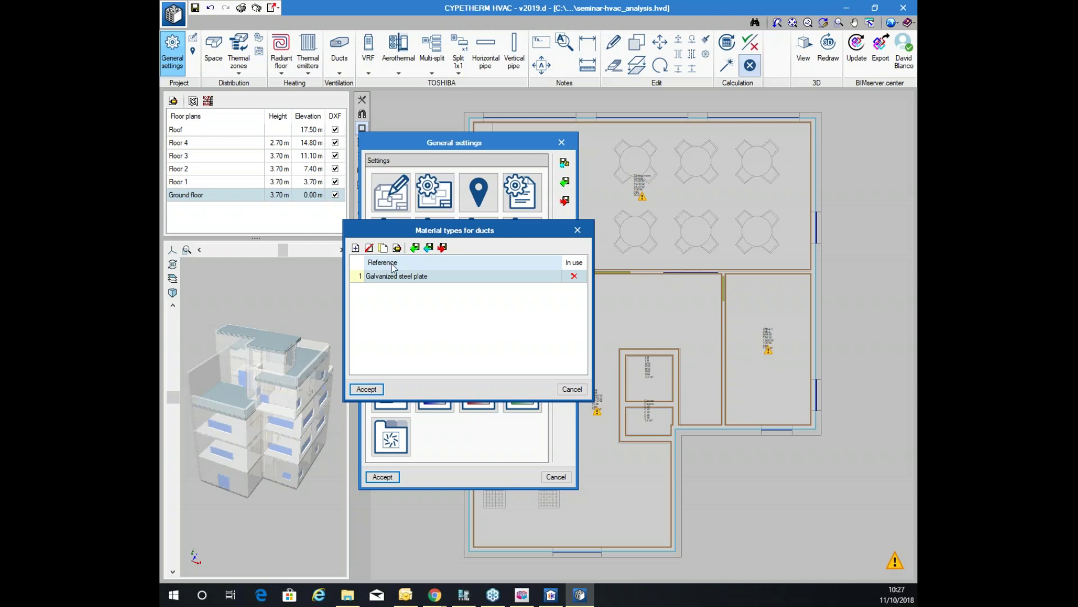
{"action": "double_click", "coordinate": [404, 275]}
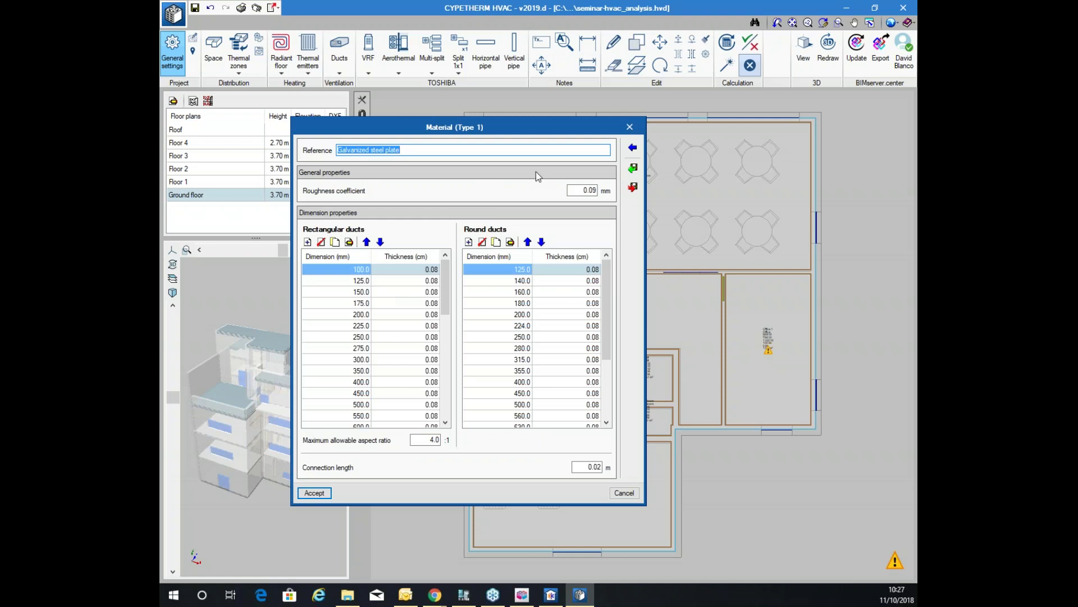
{"action": "left_click", "coordinate": [633, 147]}
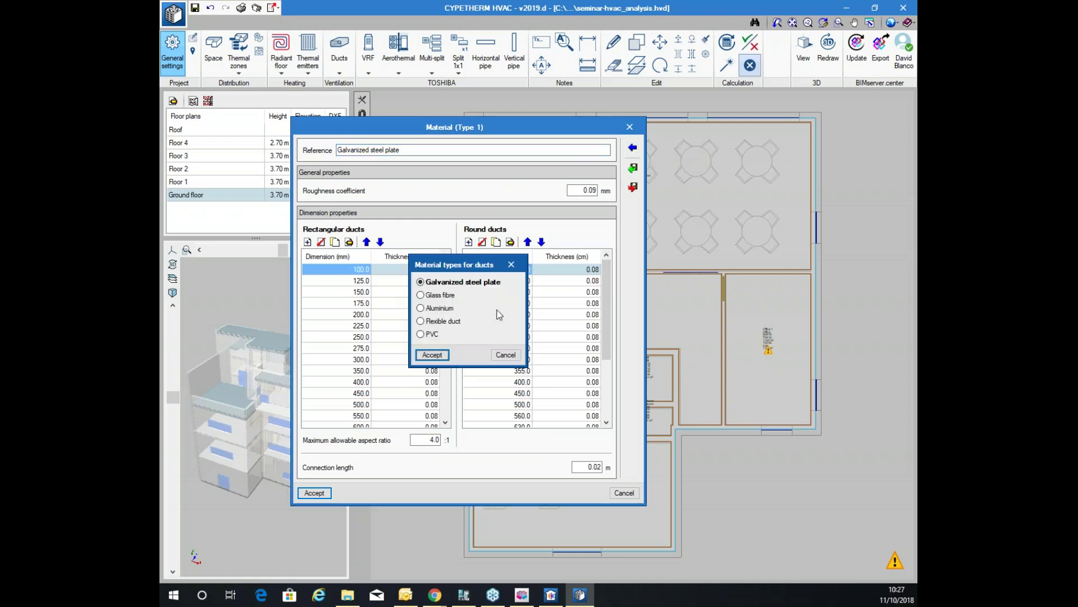
{"action": "left_click", "coordinate": [506, 355]}
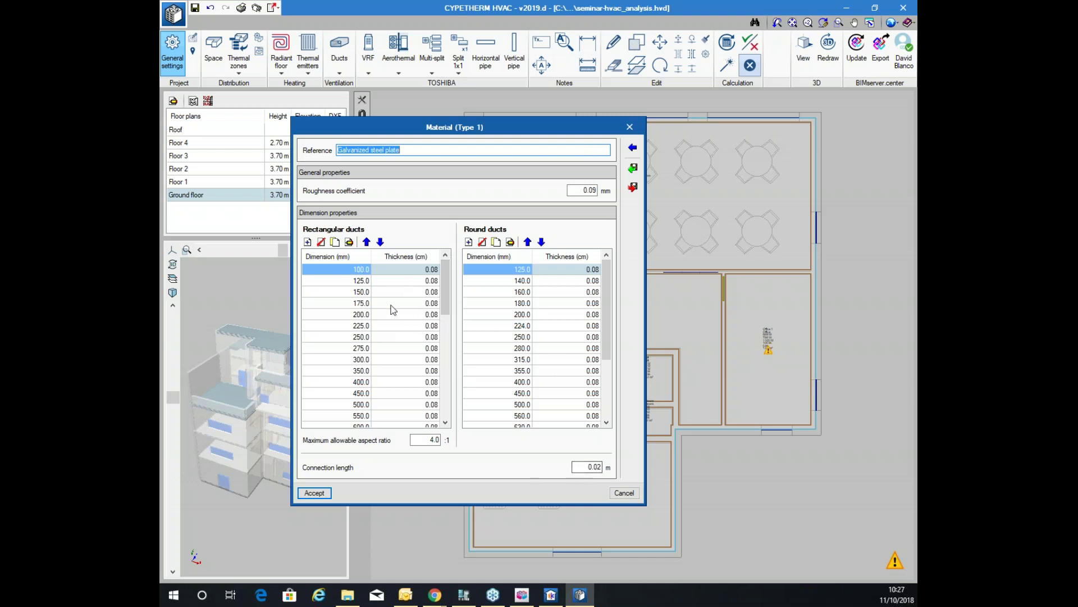
{"action": "left_click", "coordinate": [624, 492]}
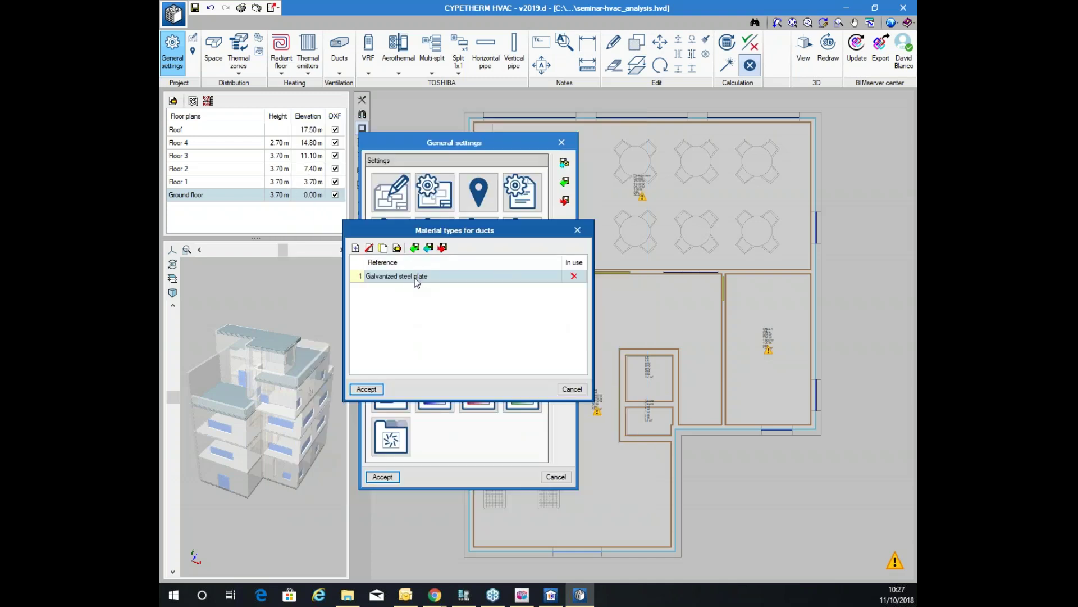
Add the predefined Glass fibre material to the duct materials library with its default properties, and accept the library
{"action": "left_click", "coordinate": [354, 249]}
{"action": "left_click", "coordinate": [422, 295]}
{"action": "left_click", "coordinate": [432, 355]}
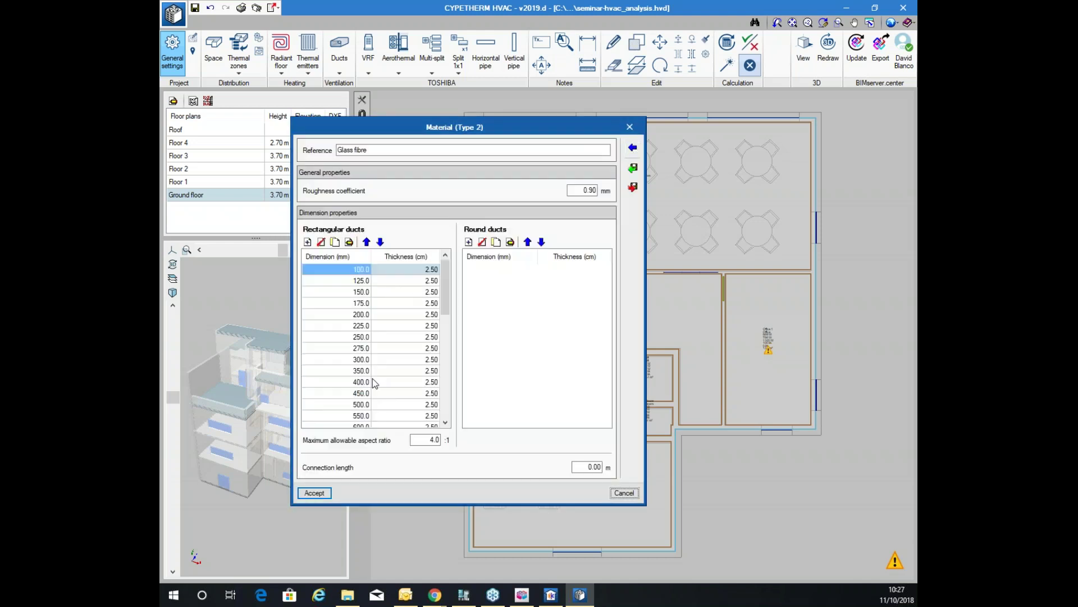
{"action": "left_click", "coordinate": [315, 493]}
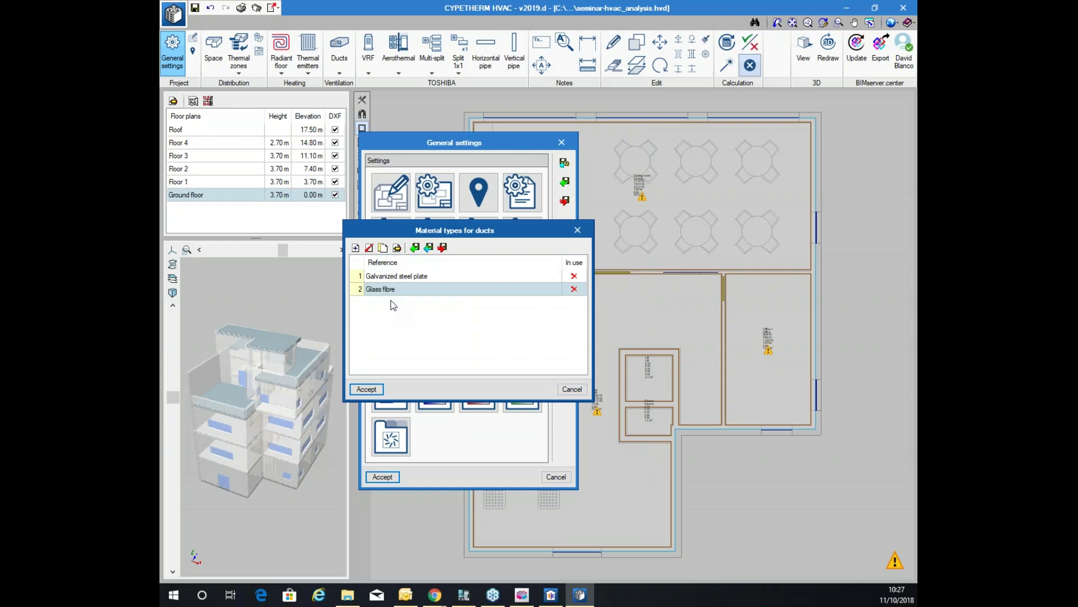
{"action": "left_click_drag", "start_coordinate": [438, 236], "coordinate": [468, 236]}
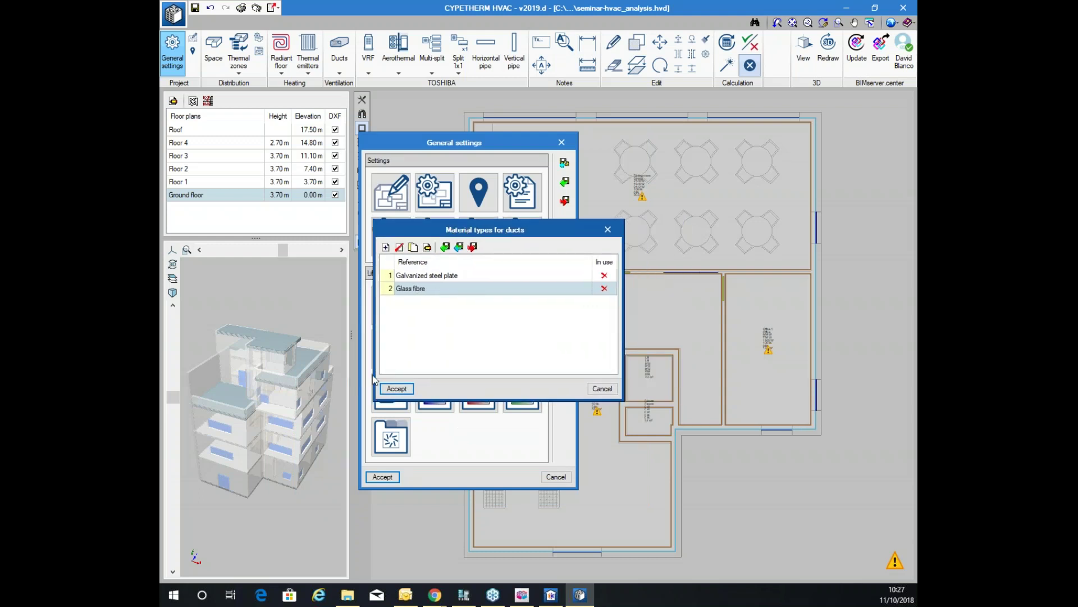
{"action": "left_click", "coordinate": [396, 388]}
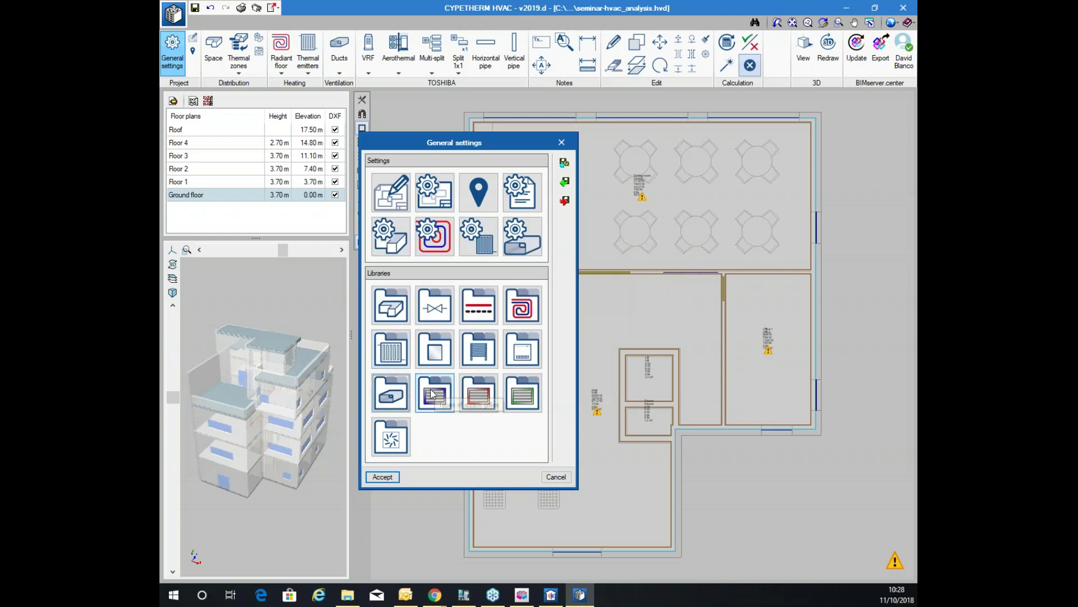
In the supply grilles library, examine a new grille's design parameters and the predefined grille sizes, and cancel without adding one
{"action": "left_click", "coordinate": [391, 436]}
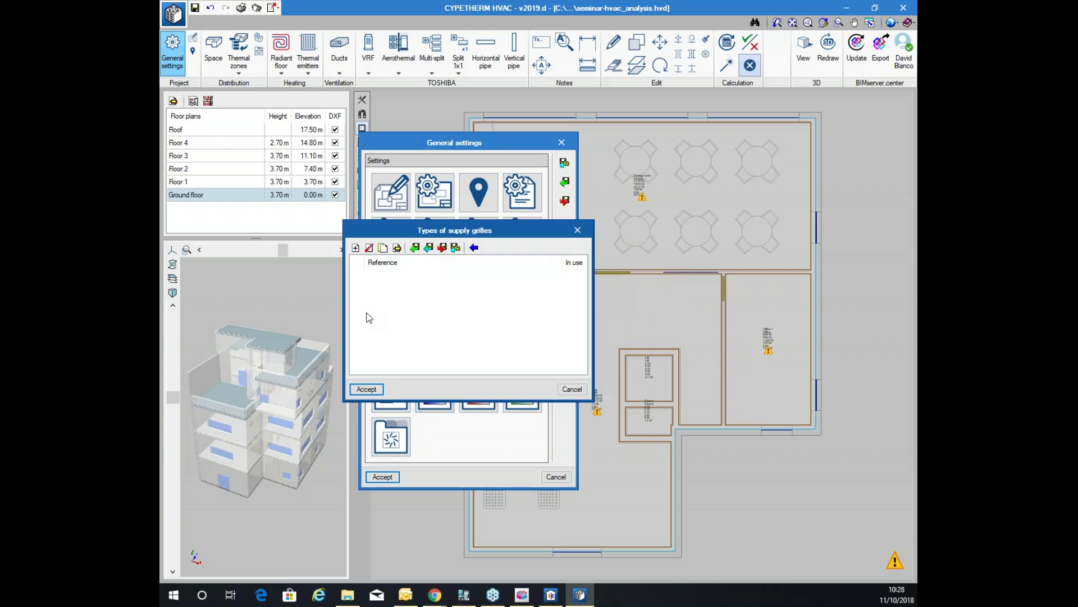
{"action": "left_click", "coordinate": [356, 247]}
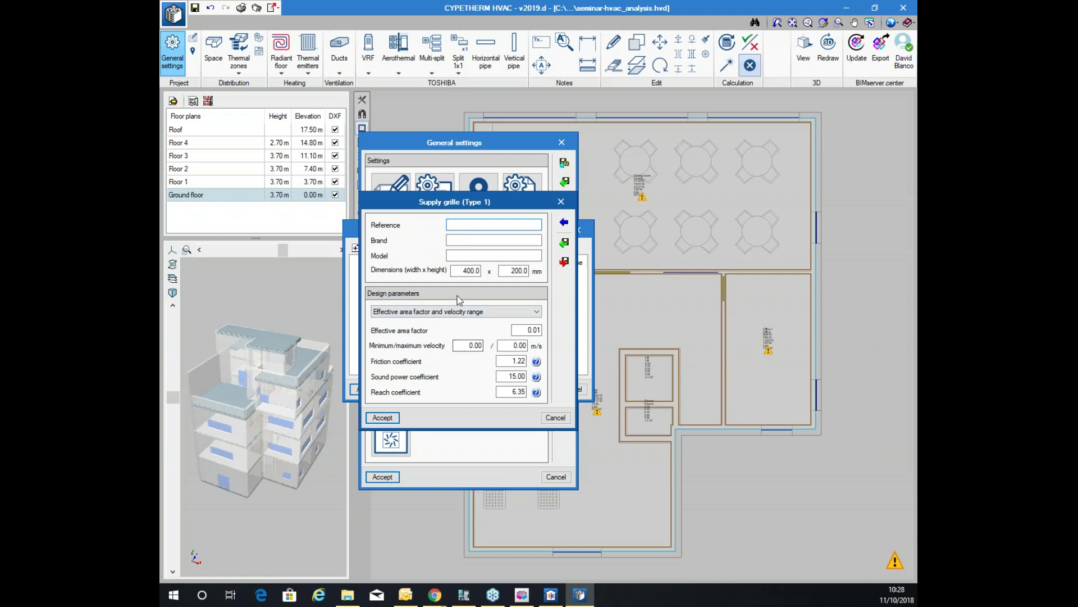
{"action": "left_click", "coordinate": [564, 222]}
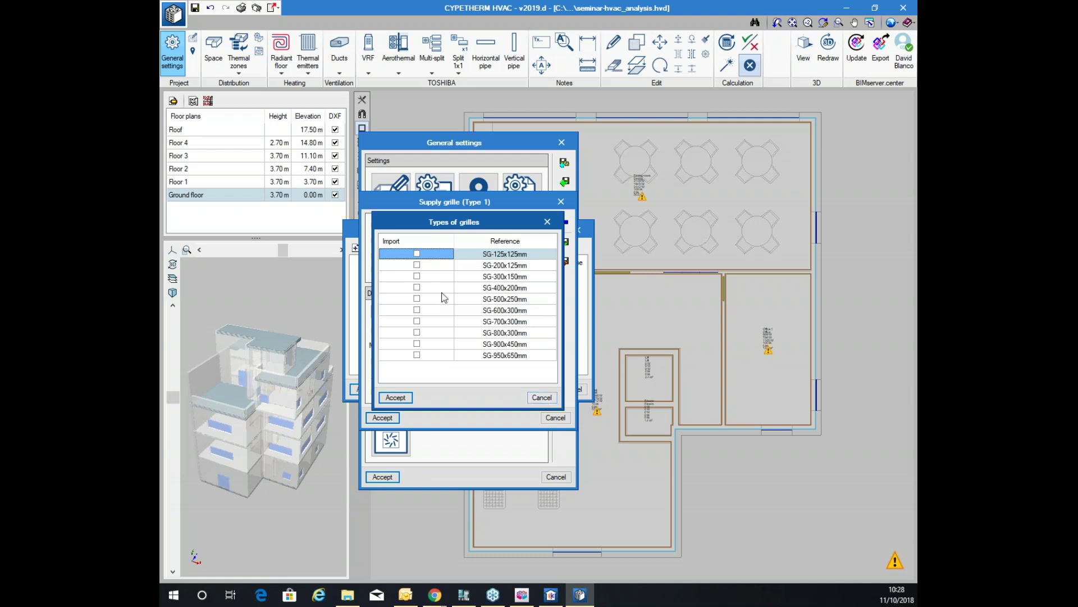
{"action": "left_click", "coordinate": [417, 264]}
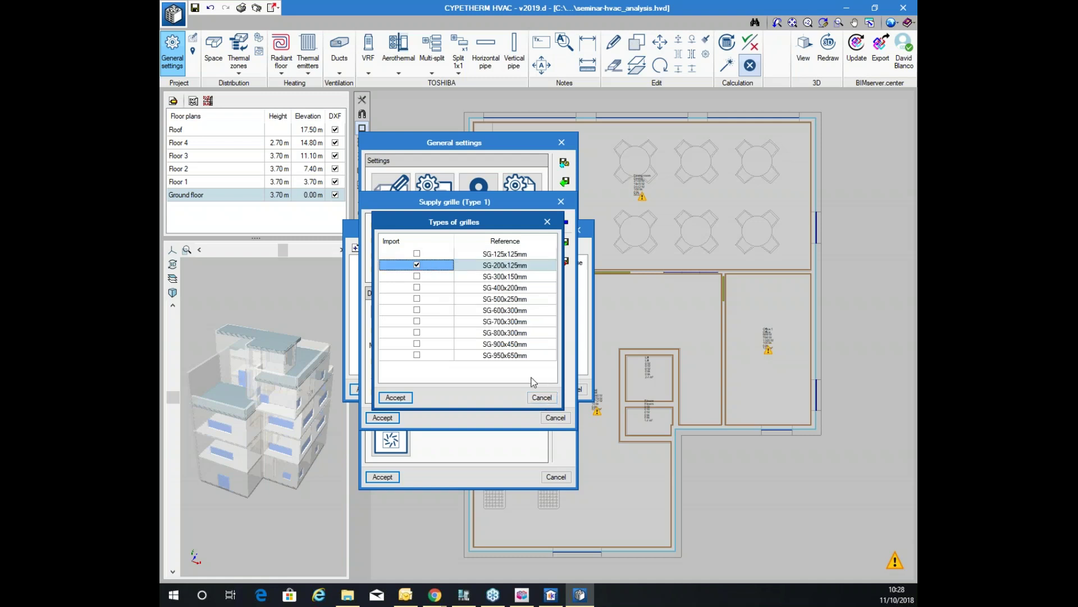
{"action": "left_click", "coordinate": [542, 398]}
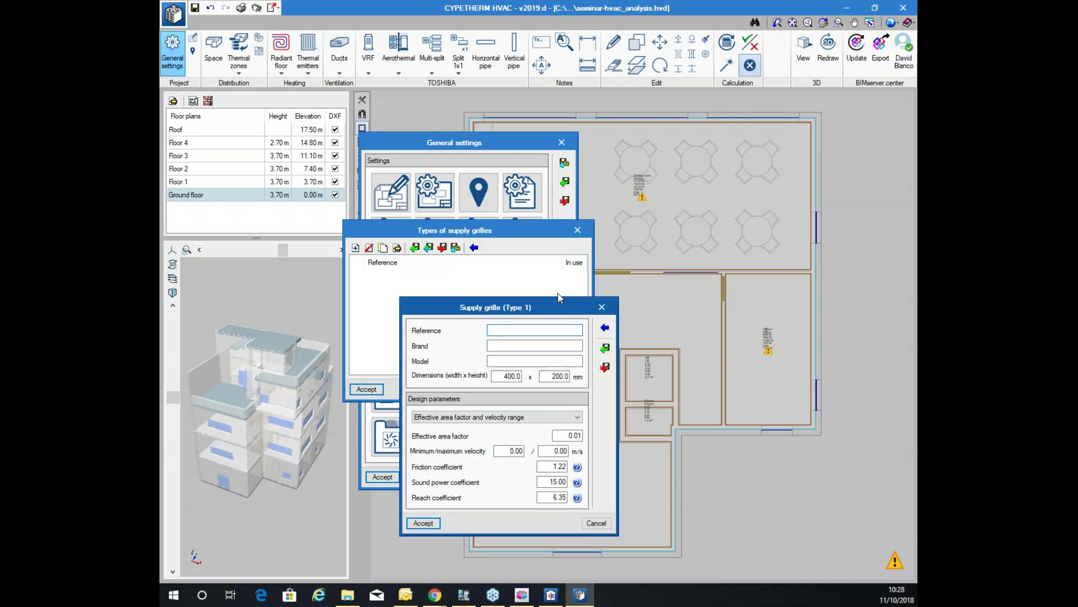
{"action": "left_click", "coordinate": [557, 479]}
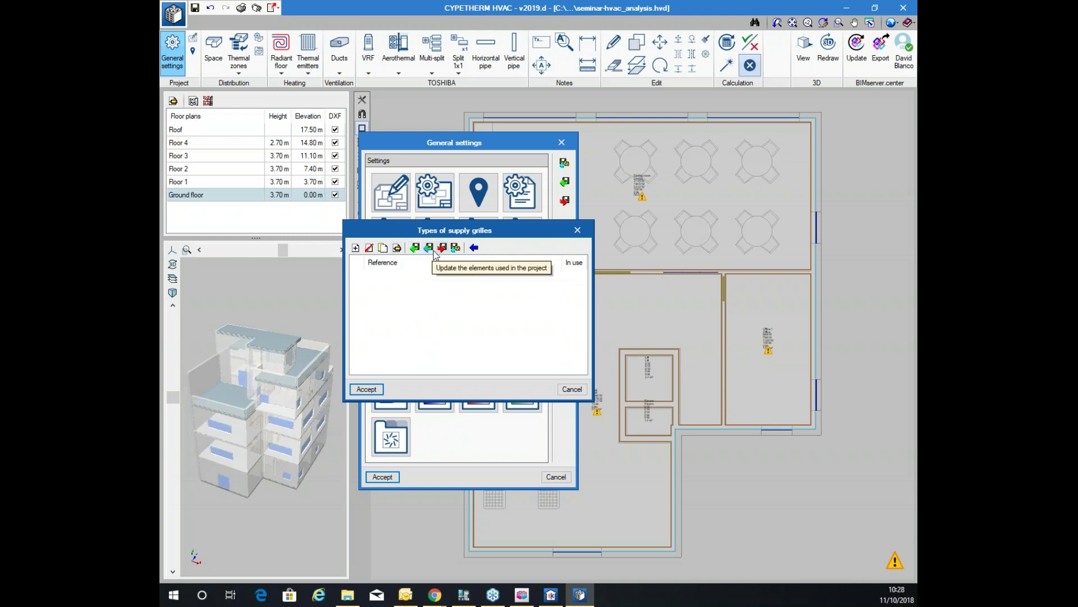
Import the predefined supply grilles SG-125x125mm, SG-200x125mm and SG-300x150mm into the library, and select SG-125x125mm
{"action": "left_click_drag", "start_coordinate": [424, 230], "coordinate": [547, 176]}
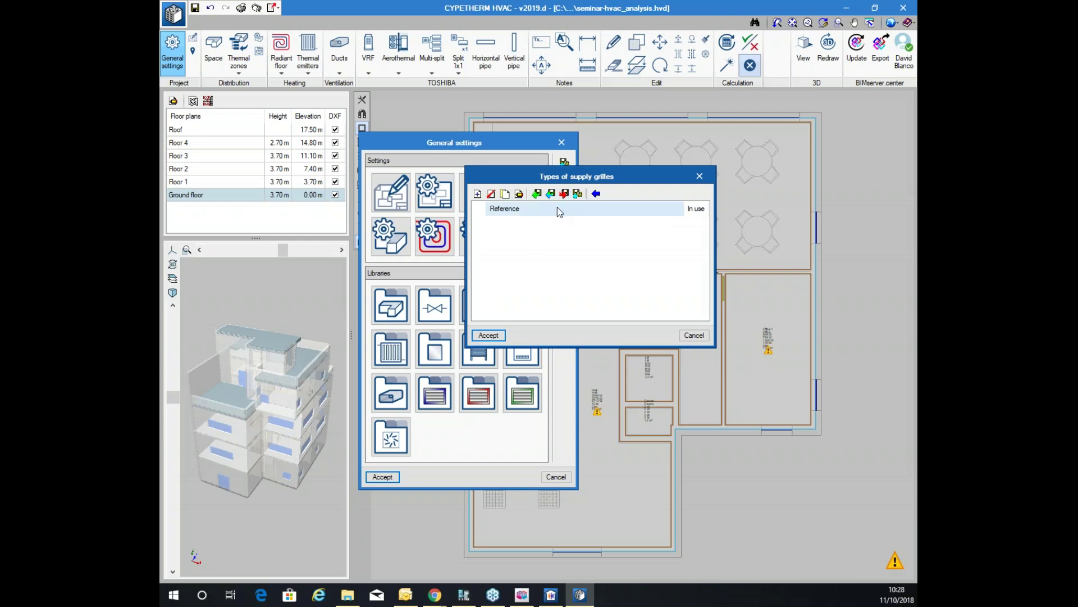
{"action": "left_click", "coordinate": [596, 195]}
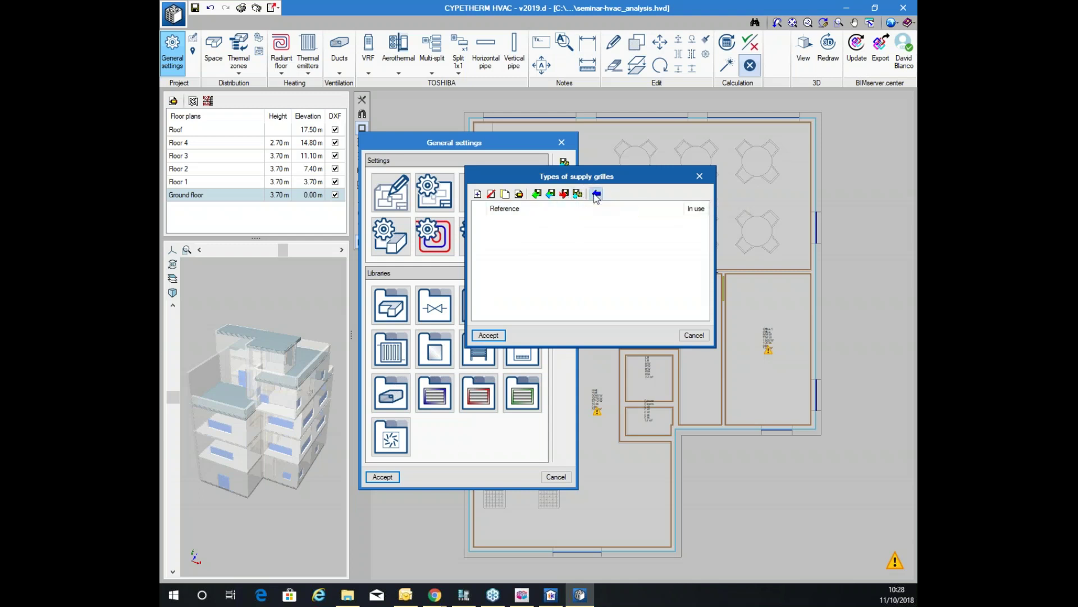
{"action": "left_click", "coordinate": [540, 210]}
{"action": "left_click", "coordinate": [539, 222]}
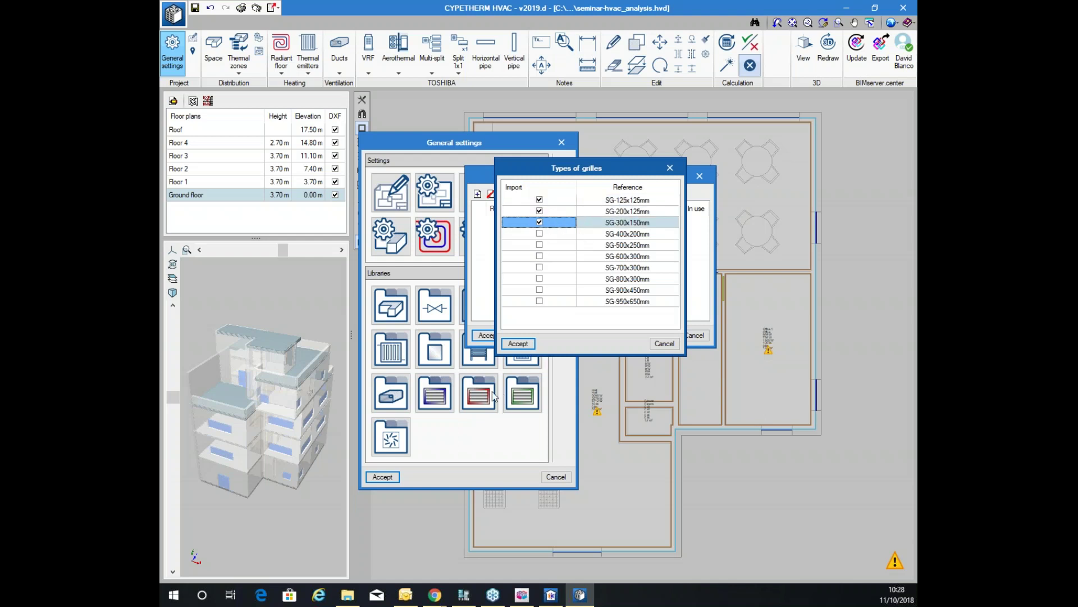
{"action": "left_click", "coordinate": [518, 344]}
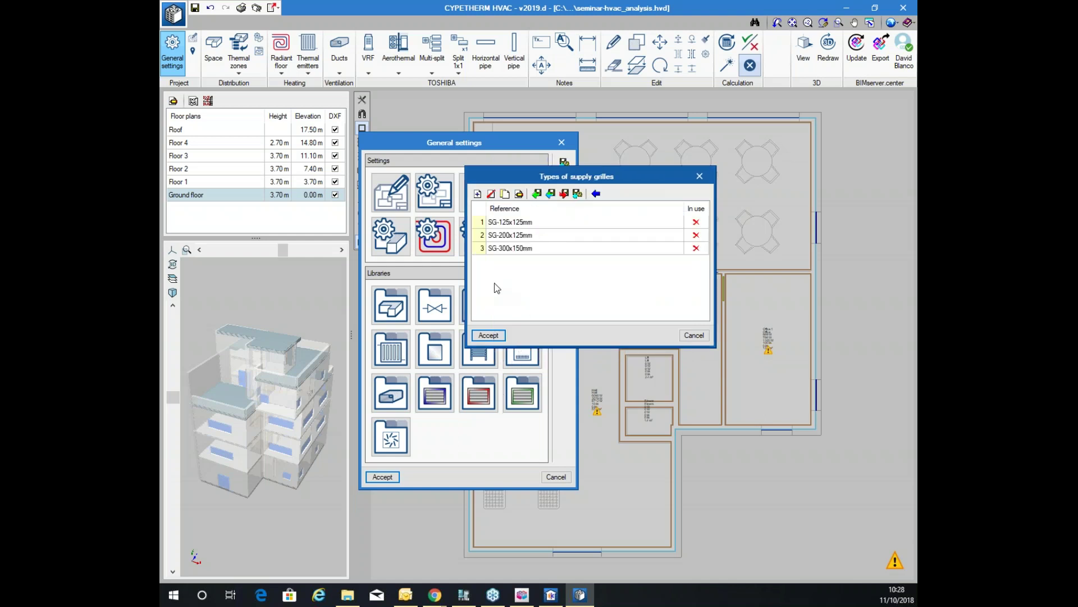
{"action": "left_click", "coordinate": [518, 249]}
{"action": "left_click", "coordinate": [513, 223]}
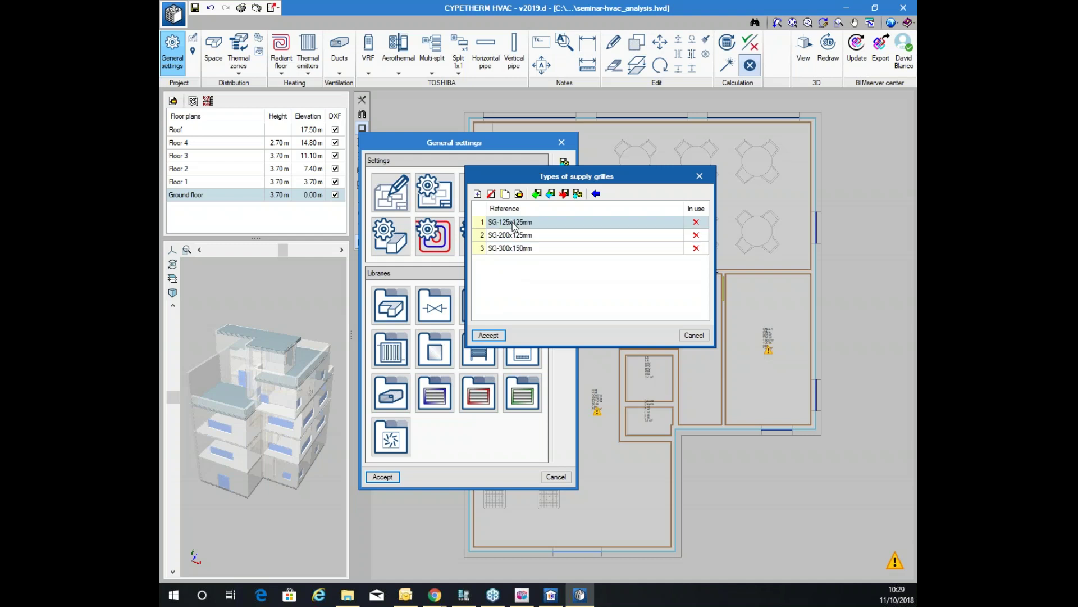
Accept the supply grilles library, and examine a new return grille's design parameters without adding it to the return grilles library
{"action": "left_click", "coordinate": [488, 335]}
{"action": "left_click", "coordinate": [435, 393]}
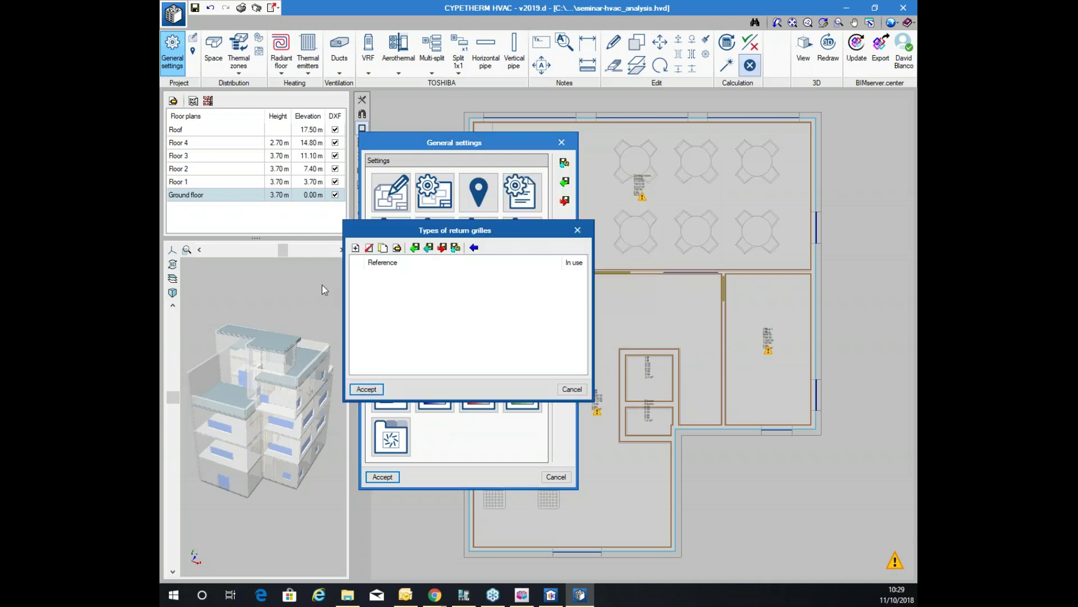
{"action": "left_click_drag", "start_coordinate": [395, 228], "coordinate": [542, 195]}
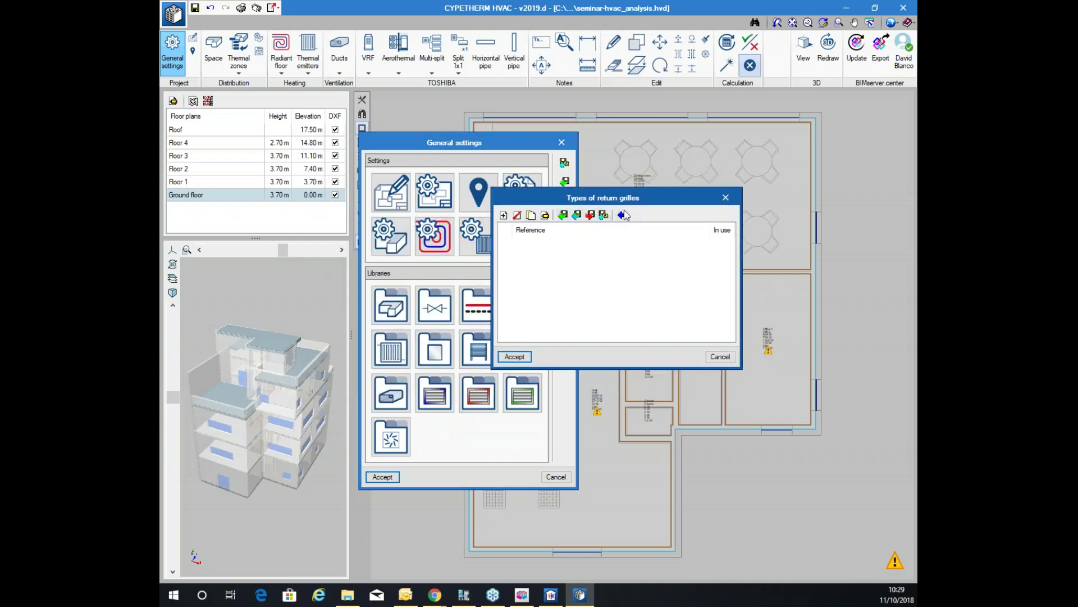
{"action": "left_click", "coordinate": [503, 215]}
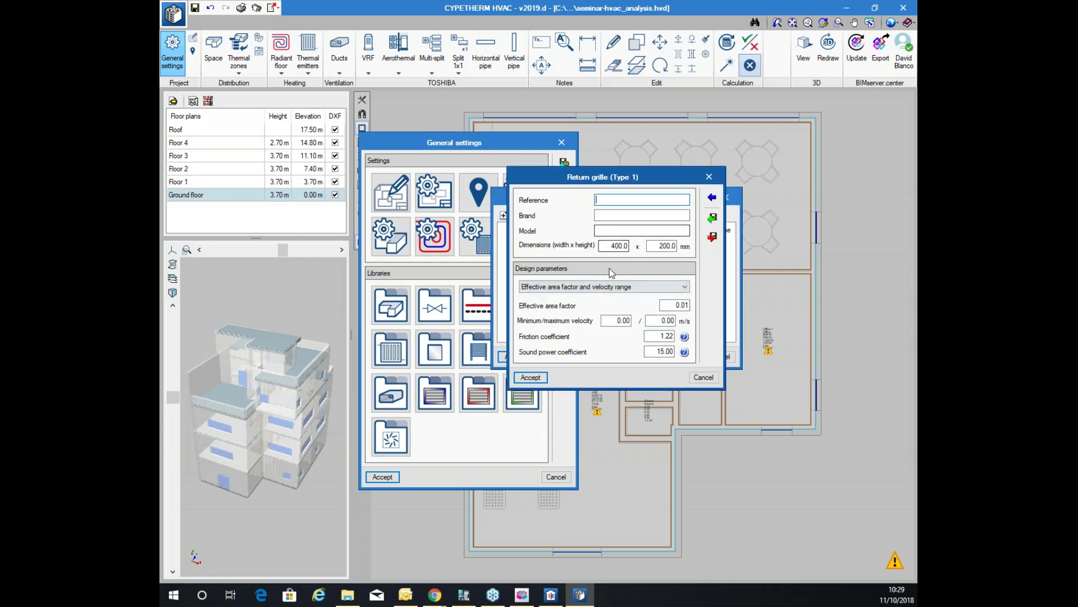
{"action": "left_click", "coordinate": [703, 377]}
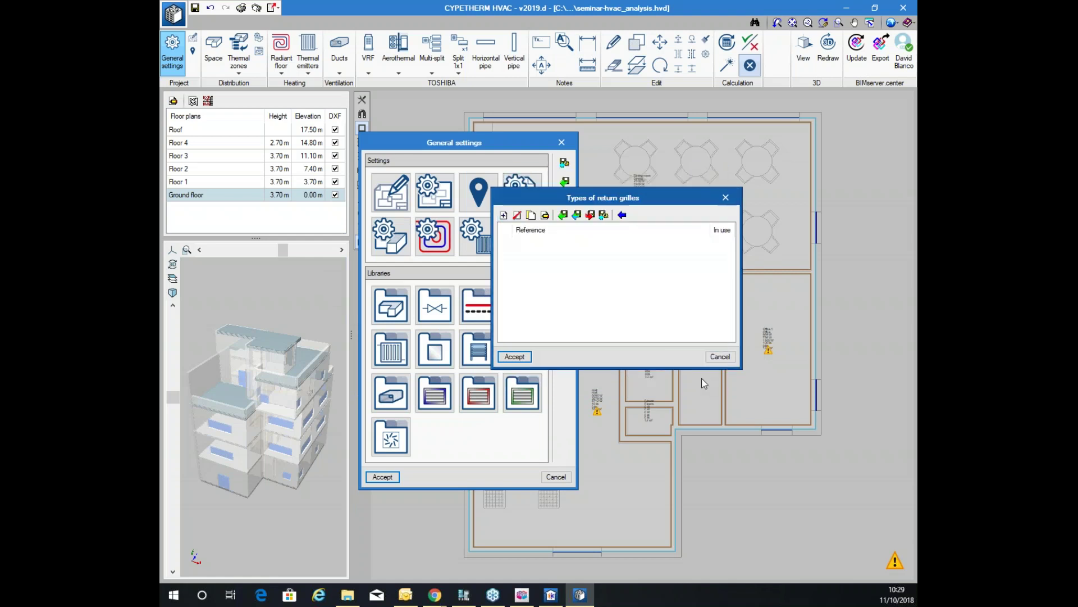
Import the predefined return grilles SG-125x125mm, SG-200x125mm and SG-300x150mm, and accept the return grilles library
{"action": "left_click", "coordinate": [622, 215]}
{"action": "left_click", "coordinate": [566, 232]}
{"action": "left_click", "coordinate": [565, 243]}
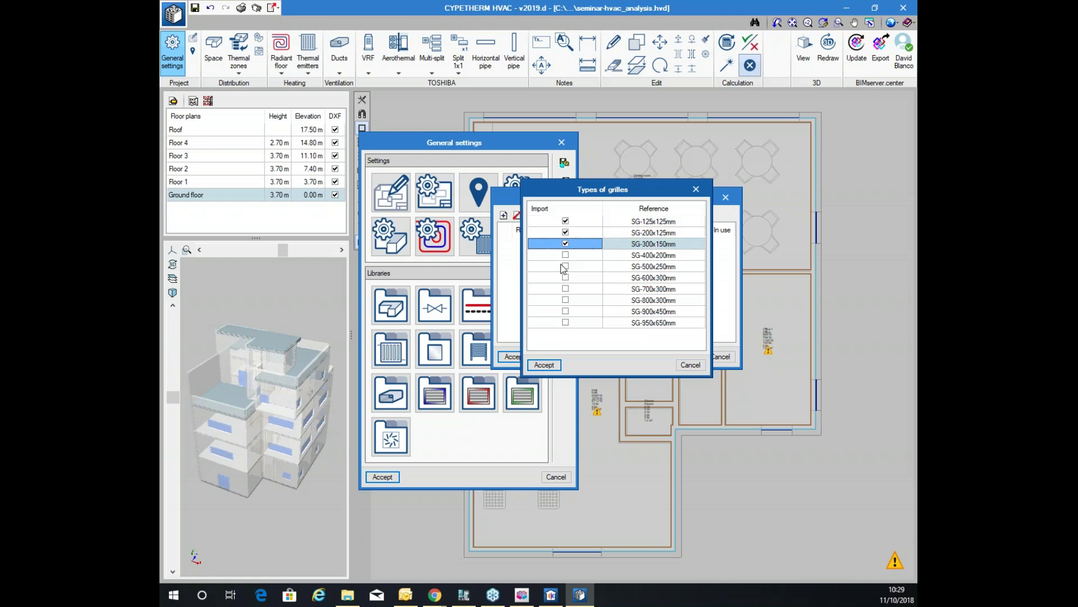
{"action": "left_click", "coordinate": [548, 364]}
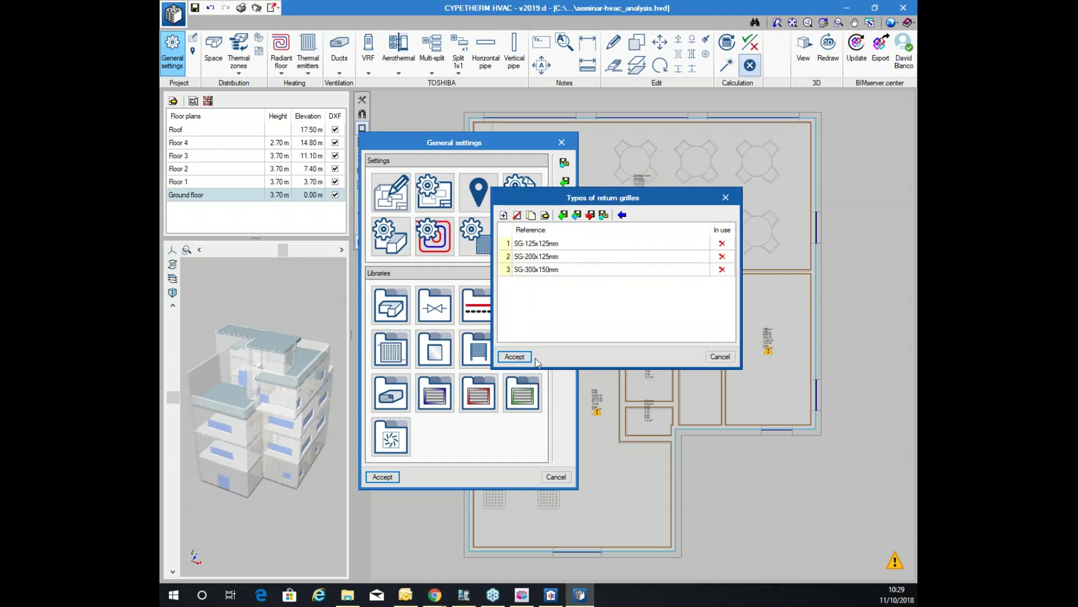
{"action": "left_click", "coordinate": [511, 356]}
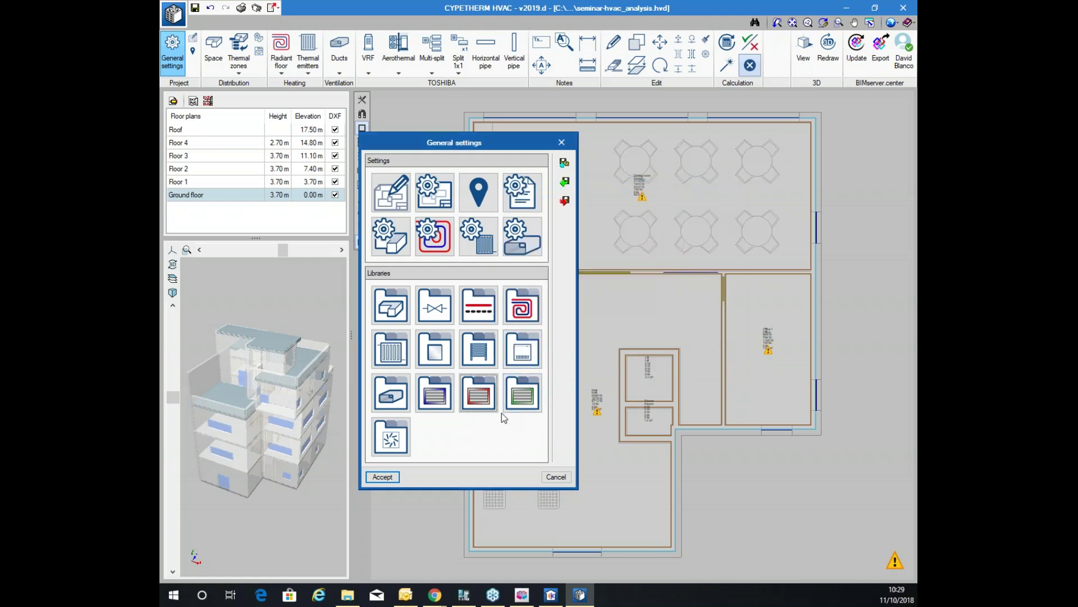
Import the predefined exhaust grilles SG-125x125mm and SG-200x125mm, and accept the exhaust grilles library
{"action": "left_click", "coordinate": [522, 395]}
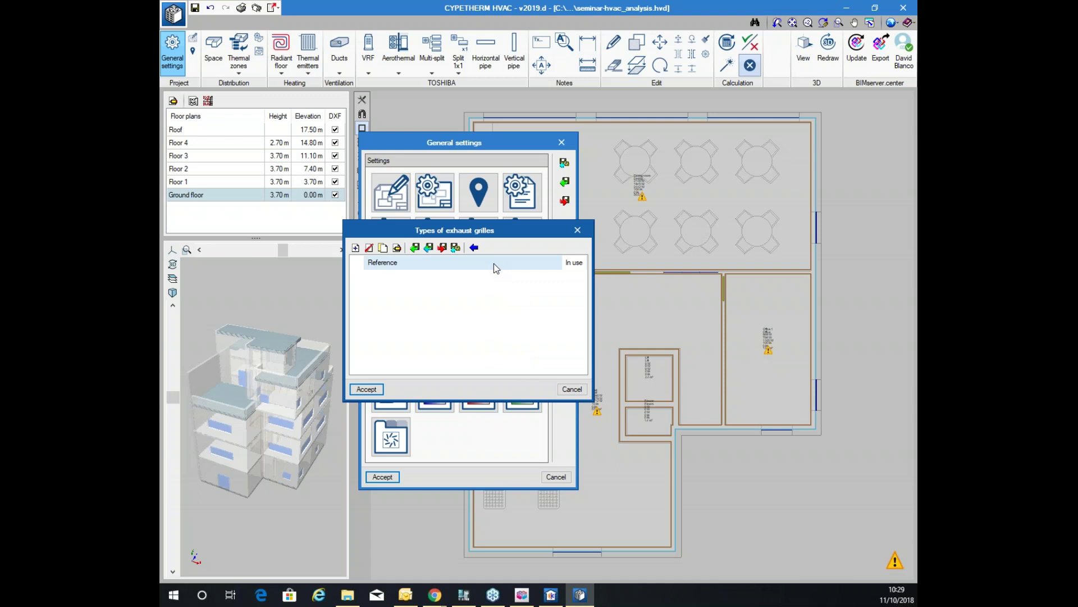
{"action": "left_click", "coordinate": [397, 247]}
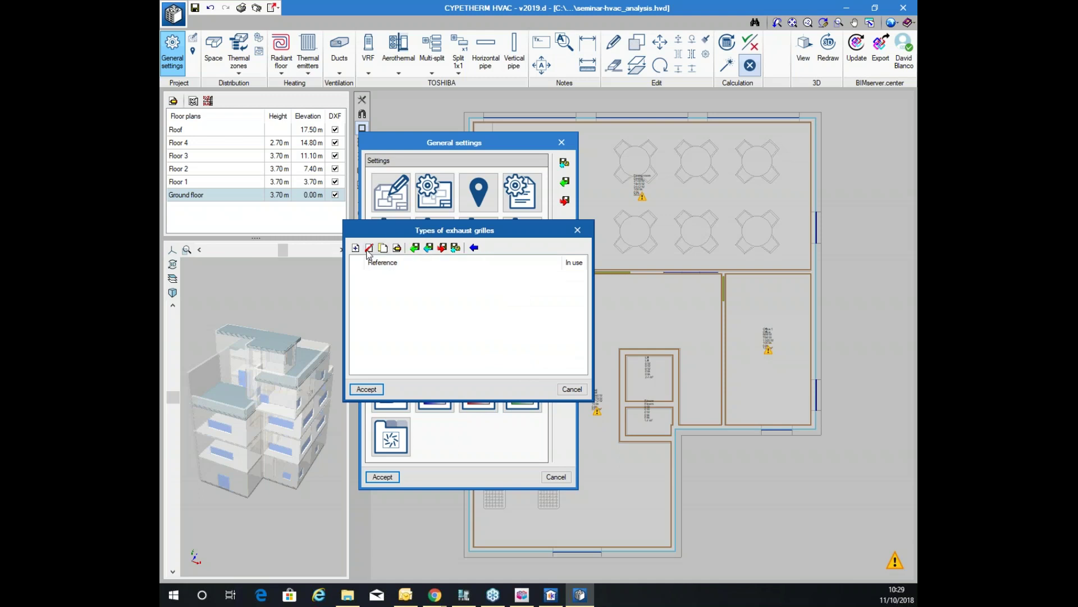
{"action": "left_click", "coordinate": [417, 254]}
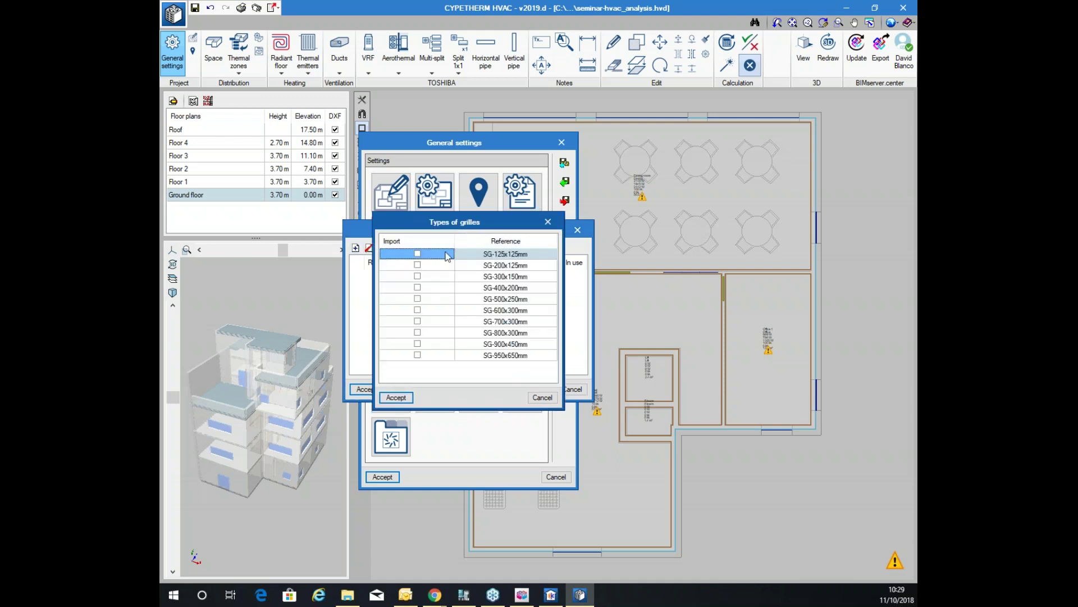
{"action": "left_click", "coordinate": [418, 264]}
{"action": "left_click", "coordinate": [389, 399]}
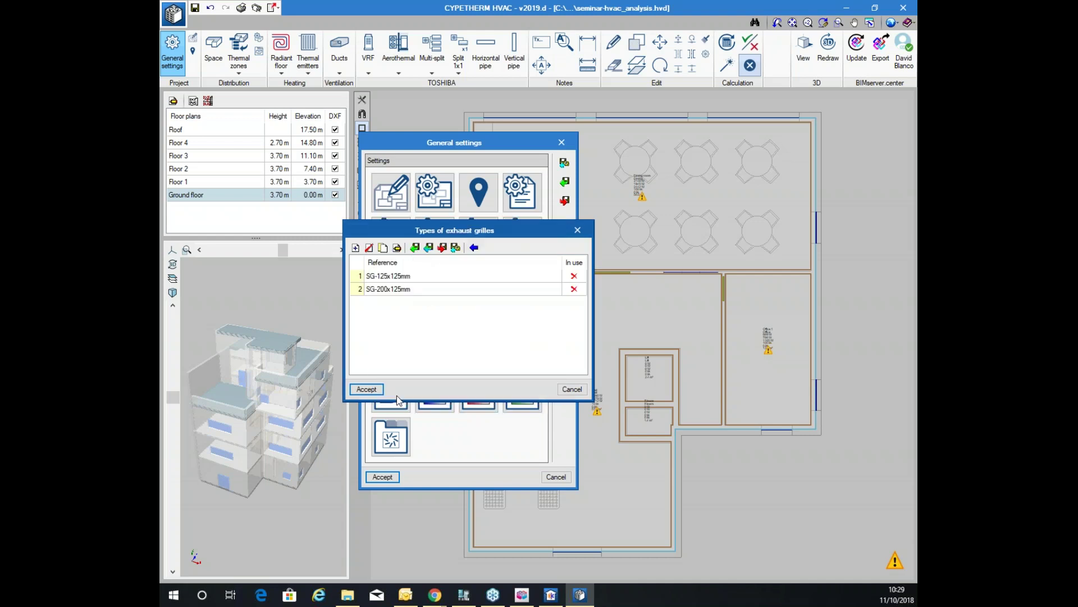
{"action": "left_click", "coordinate": [365, 391]}
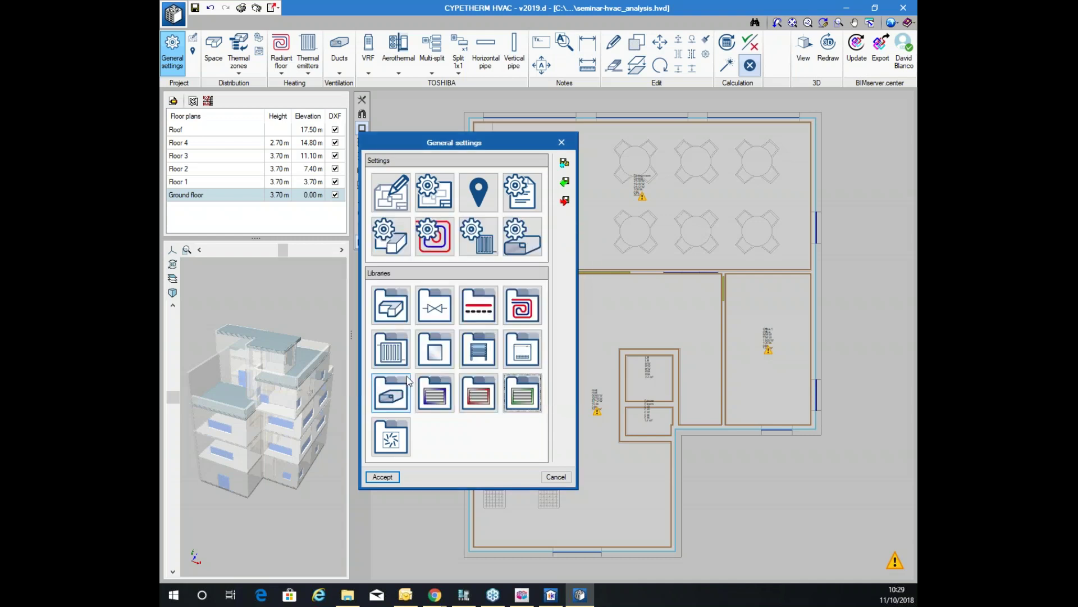
Start a new type in the supply diffuser library, and try adding and deleting rows in its flow-dependent design values
{"action": "left_click", "coordinate": [391, 438]}
{"action": "left_click", "coordinate": [354, 248]}
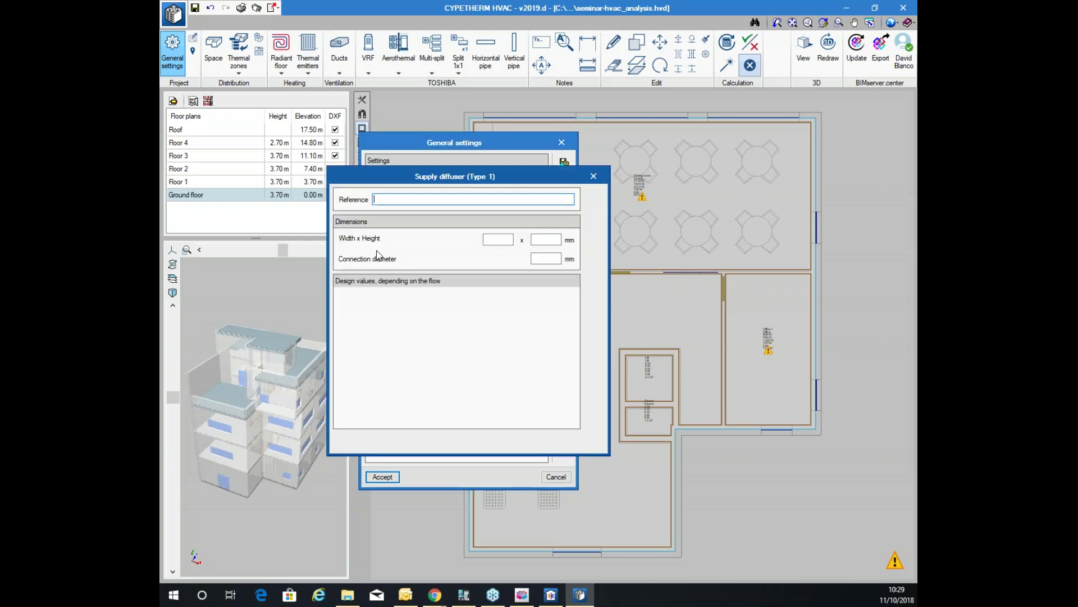
{"action": "left_click", "coordinate": [345, 298]}
{"action": "left_click", "coordinate": [345, 298]}
{"action": "left_click", "coordinate": [344, 298]}
{"action": "left_click", "coordinate": [357, 298]}
{"action": "left_click", "coordinate": [357, 298]}
{"action": "left_click", "coordinate": [358, 298]}
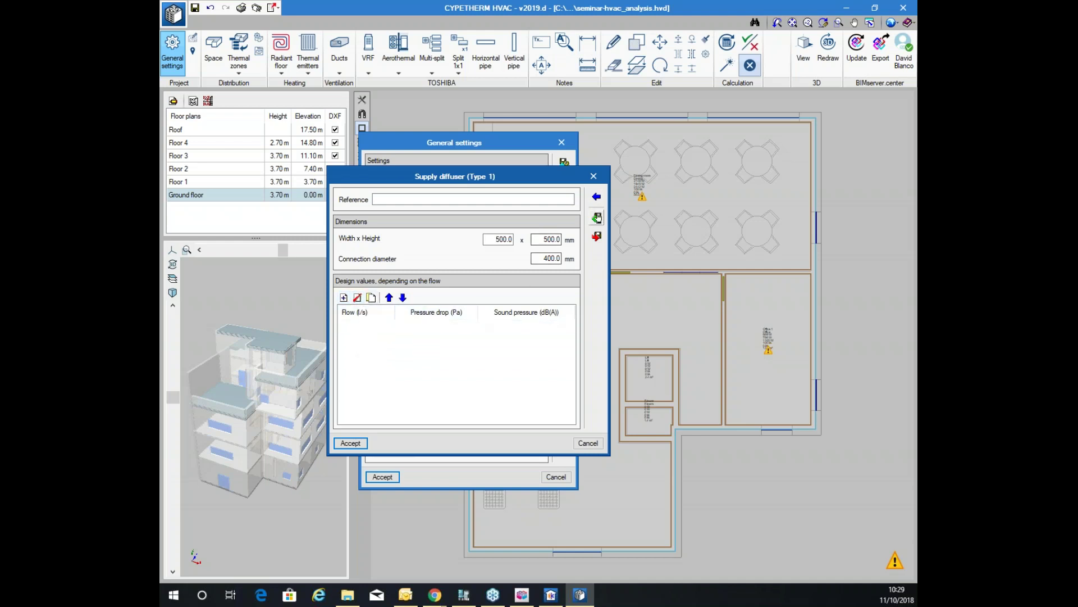
Load the predefined DIFFUSER 300x8 into the new supply diffuser type and accept it into the library
{"action": "left_click", "coordinate": [598, 217]}
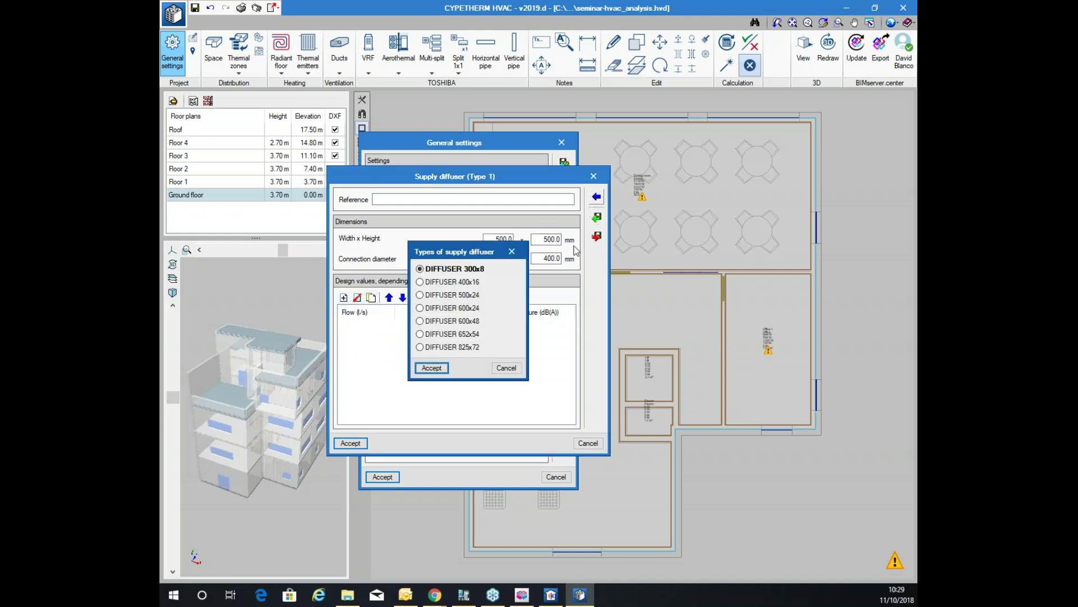
{"action": "left_click", "coordinate": [420, 282]}
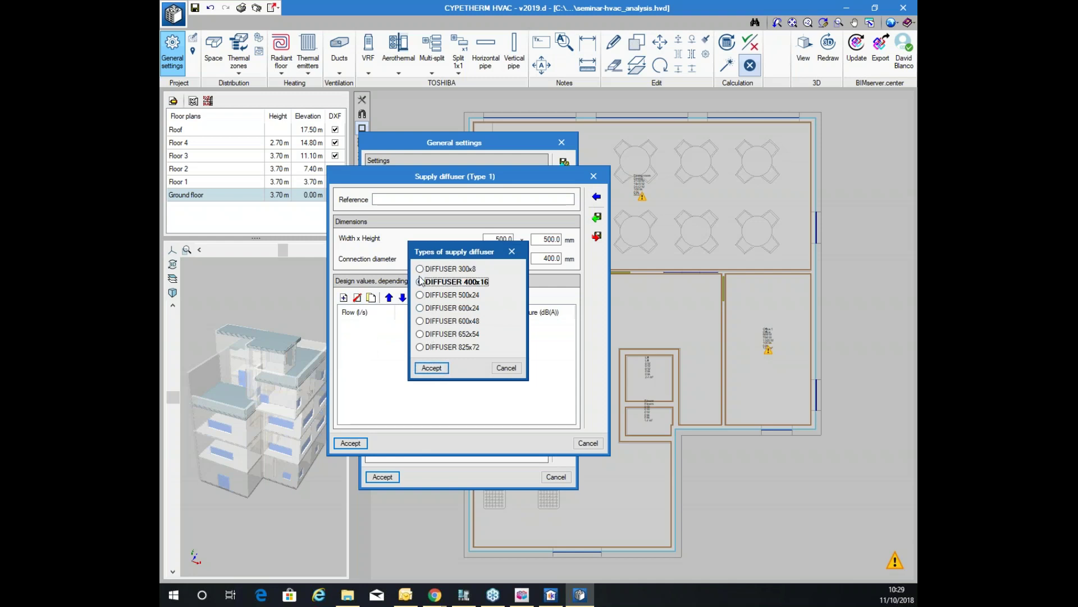
{"action": "left_click", "coordinate": [420, 269]}
{"action": "left_click", "coordinate": [431, 368]}
{"action": "left_click", "coordinate": [351, 443]}
Add a second supply diffuser type from the predefined DIFFUSER 400x16, and accept the supply diffuser library
{"action": "left_click", "coordinate": [362, 252]}
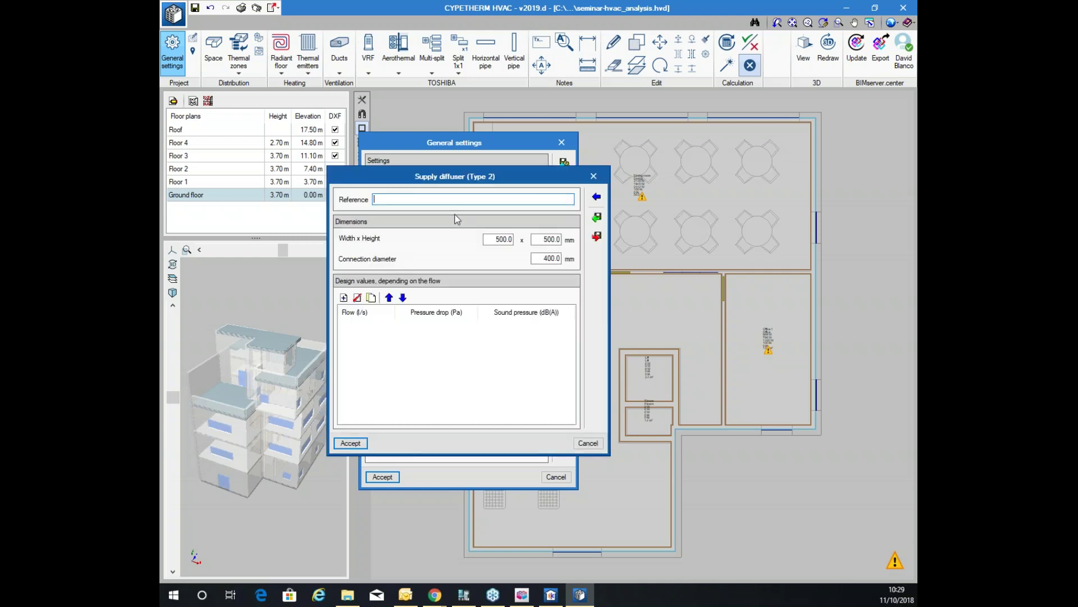
{"action": "left_click", "coordinate": [597, 197]}
{"action": "left_click", "coordinate": [420, 282]}
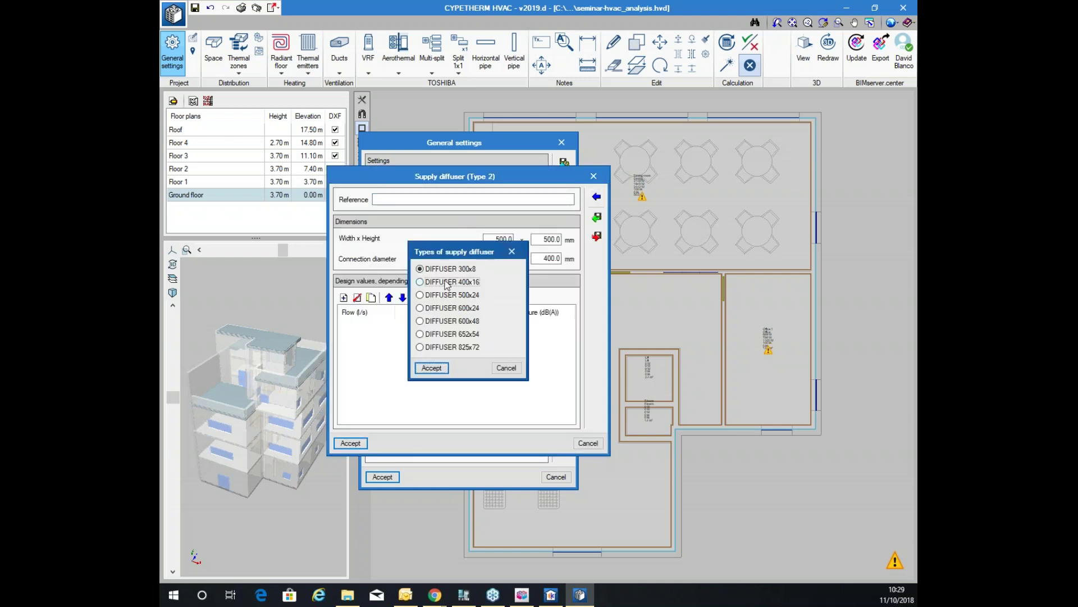
{"action": "left_click", "coordinate": [431, 367]}
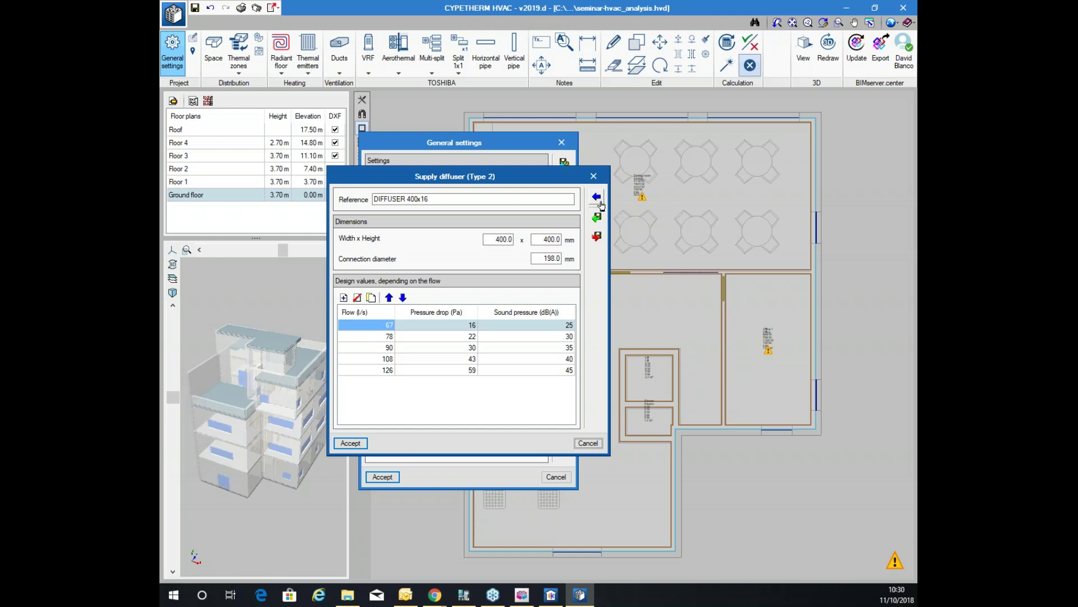
{"action": "left_click", "coordinate": [350, 443]}
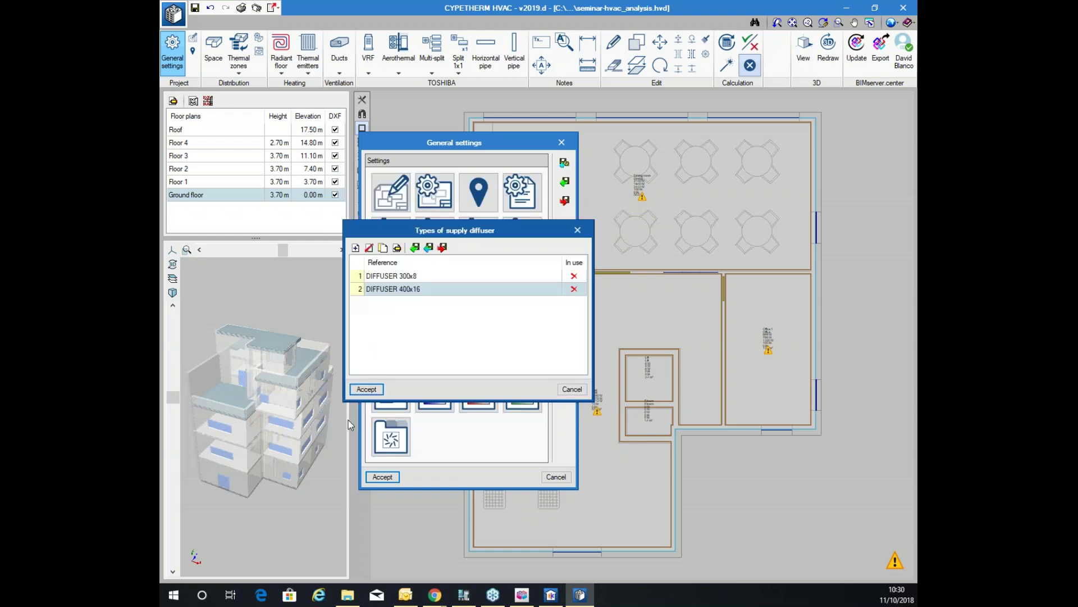
{"action": "left_click", "coordinate": [366, 388]}
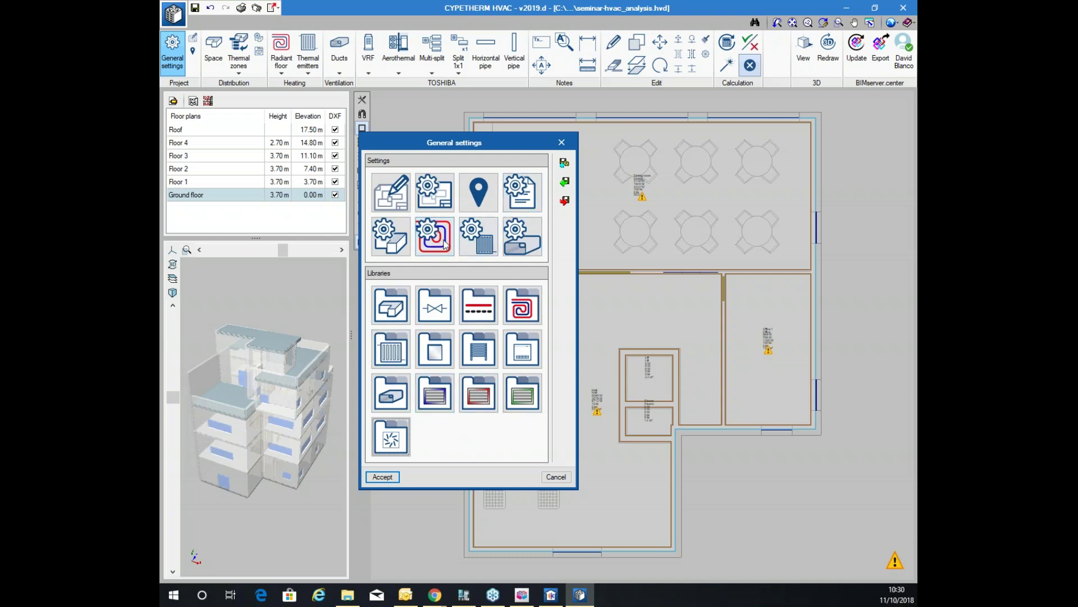
Examine the duct design options and the criteria for distributing the spaces' thermal load amongst the systems, cancelling both without changes
{"action": "left_click", "coordinate": [523, 236]}
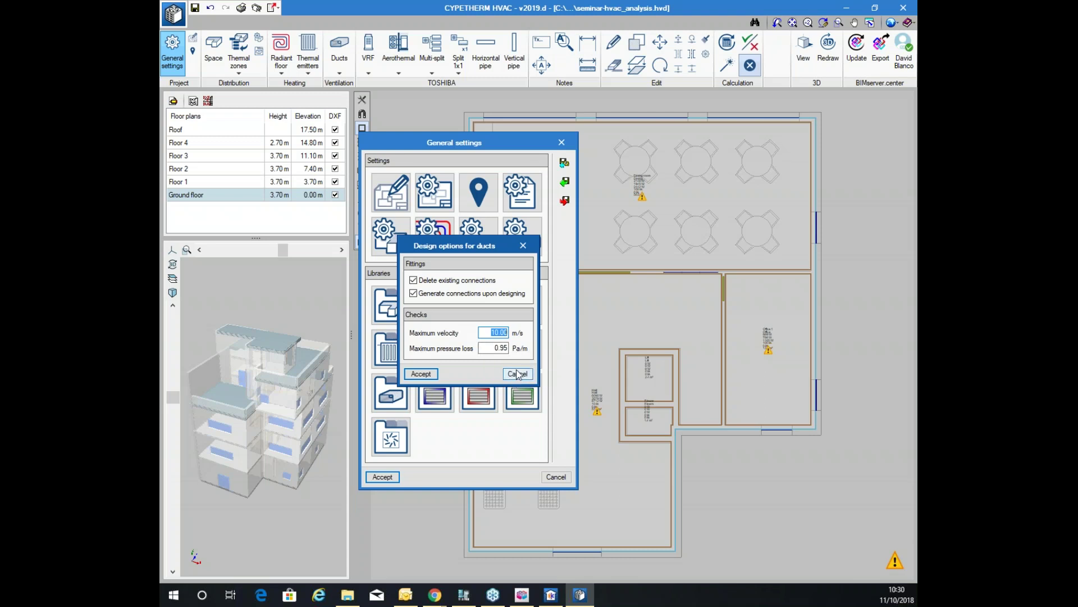
{"action": "left_click", "coordinate": [517, 374]}
{"action": "left_click", "coordinate": [392, 241]}
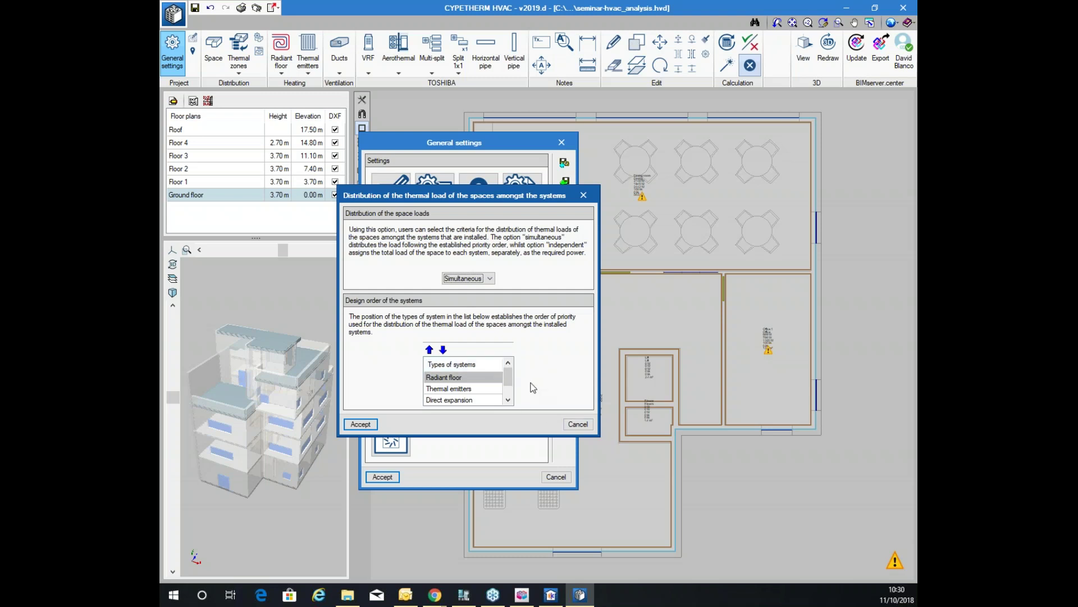
{"action": "left_click", "coordinate": [474, 278]}
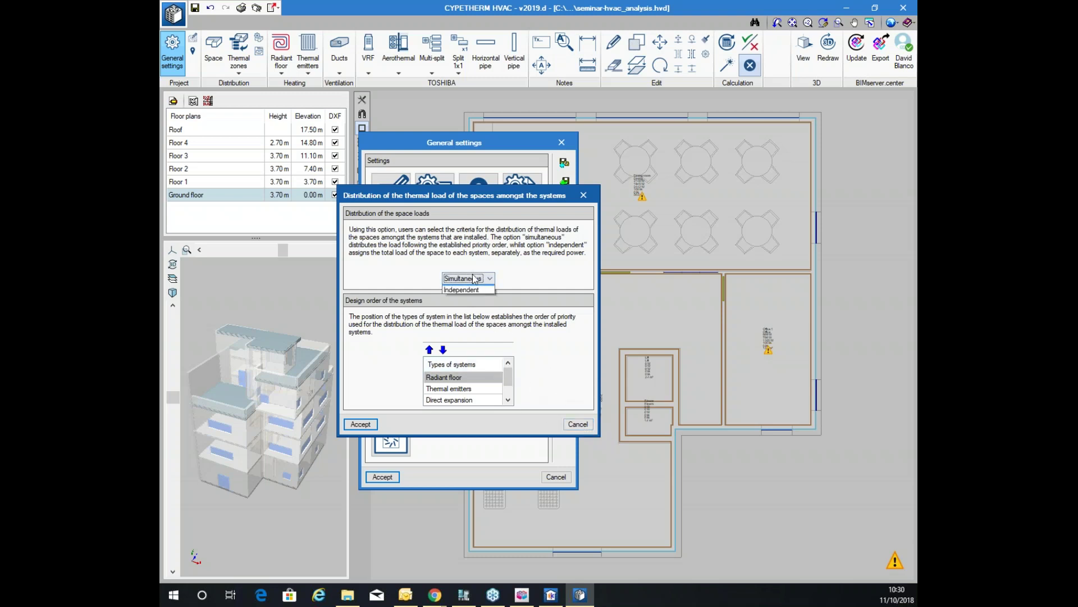
{"action": "left_click", "coordinate": [516, 275]}
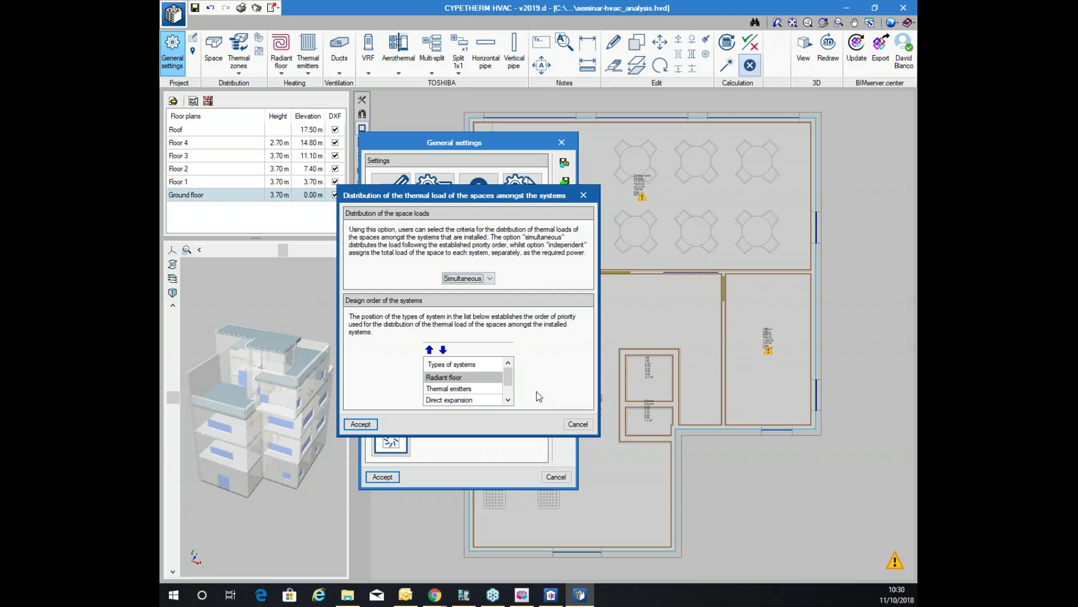
{"action": "left_click", "coordinate": [578, 424]}
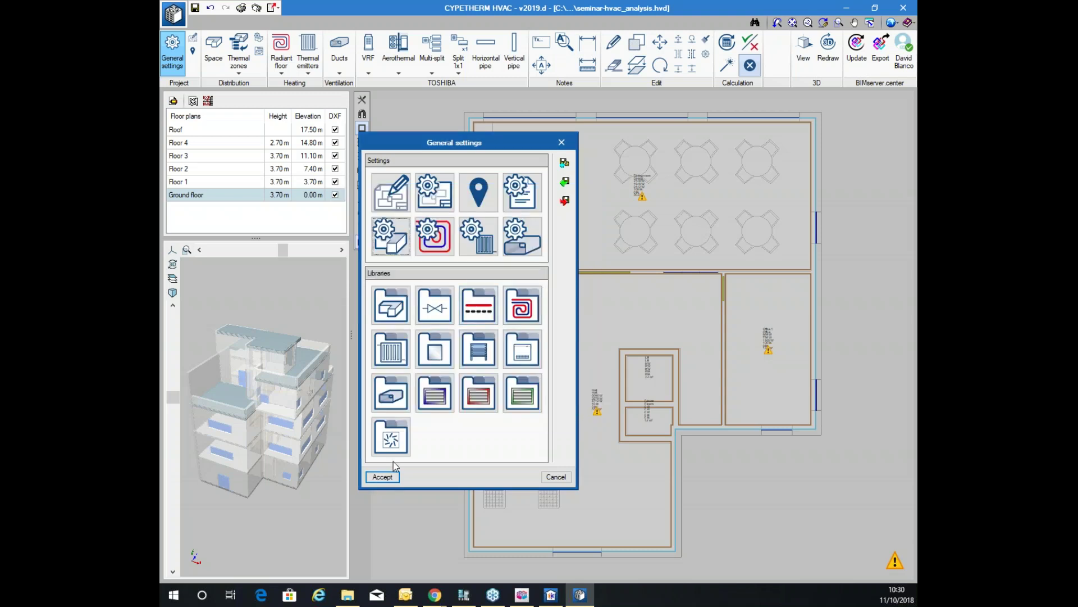
Accept the general settings, and review the Floor 1 and Floor 2 plans before returning to the Ground floor
{"action": "left_click", "coordinate": [382, 476]}
{"action": "mouse_move", "coordinate": [641, 196]}
{"action": "scroll", "coordinate": [427, 338], "scroll_direction": "down", "scroll_amount": 2}
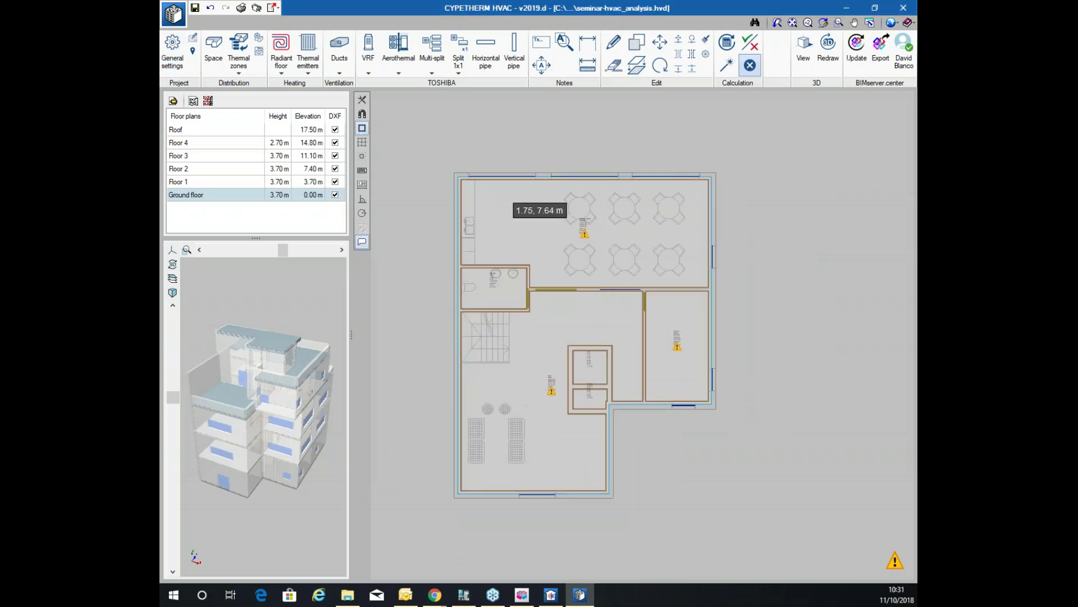
{"action": "scroll", "coordinate": [521, 176], "scroll_direction": "up", "scroll_amount": 1}
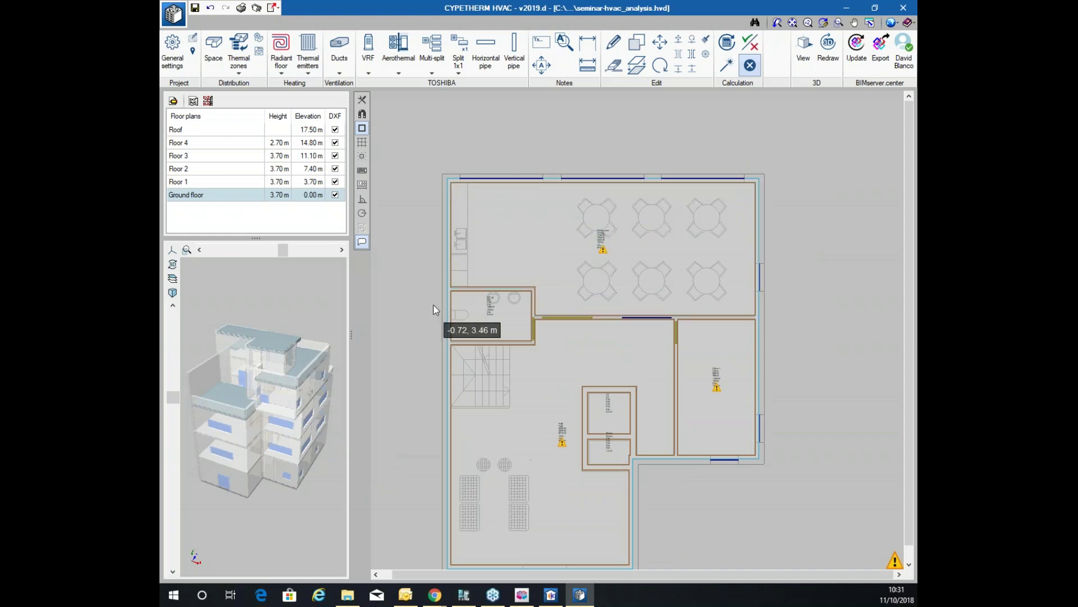
{"action": "left_click", "coordinate": [218, 181]}
{"action": "left_click", "coordinate": [212, 168]}
{"action": "left_click", "coordinate": [188, 194]}
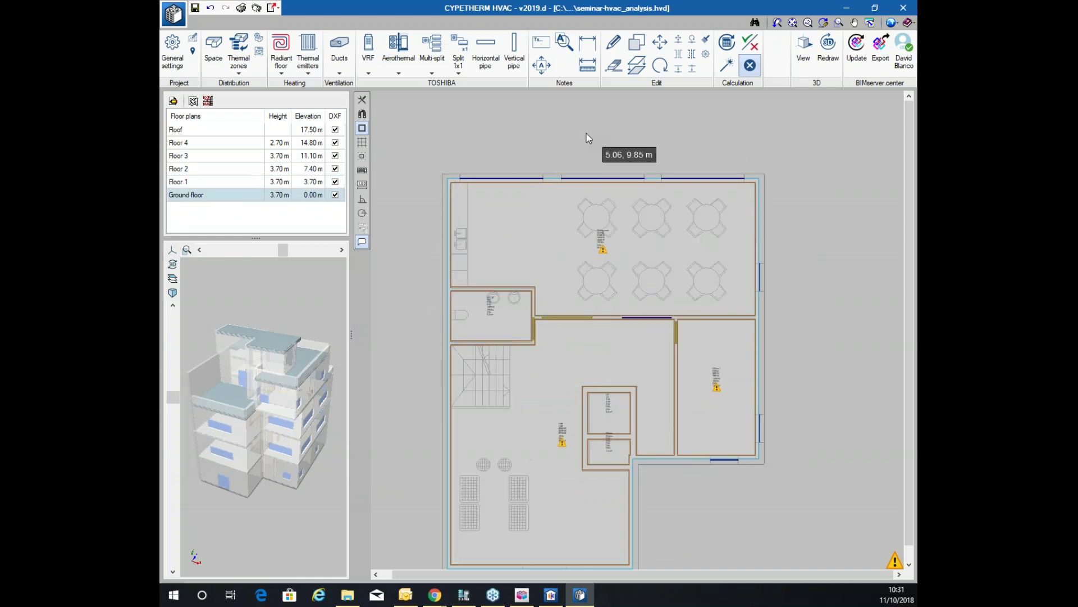
Examine the thermal loads and ventilation flows of the Dining room and Office 1 spaces on the Ground floor plan
{"action": "mouse_move", "coordinate": [505, 184]}
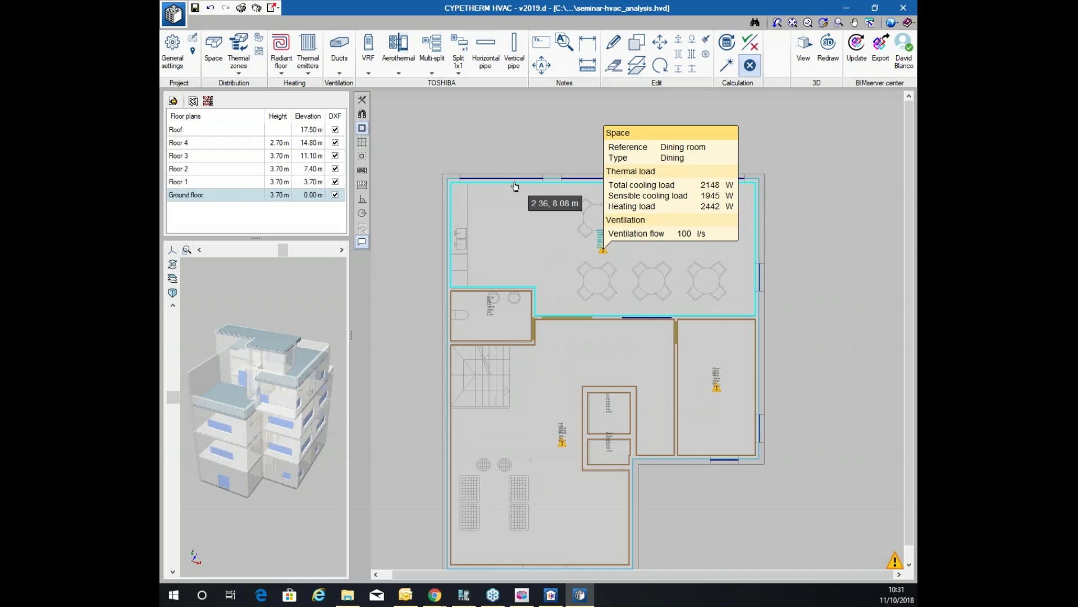
{"action": "mouse_move", "coordinate": [598, 331]}
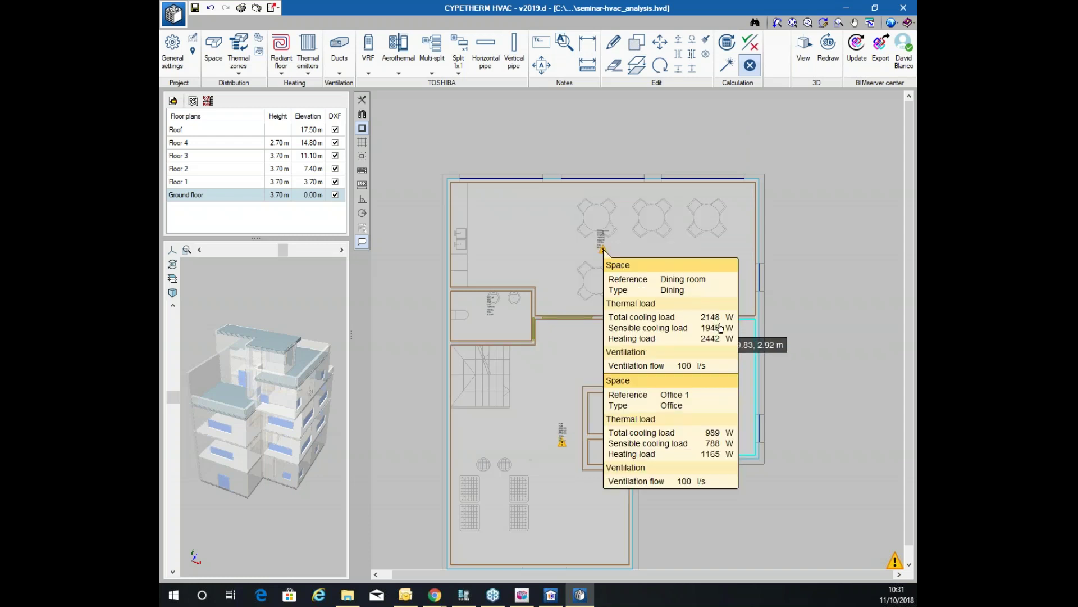
{"action": "mouse_move", "coordinate": [731, 178]}
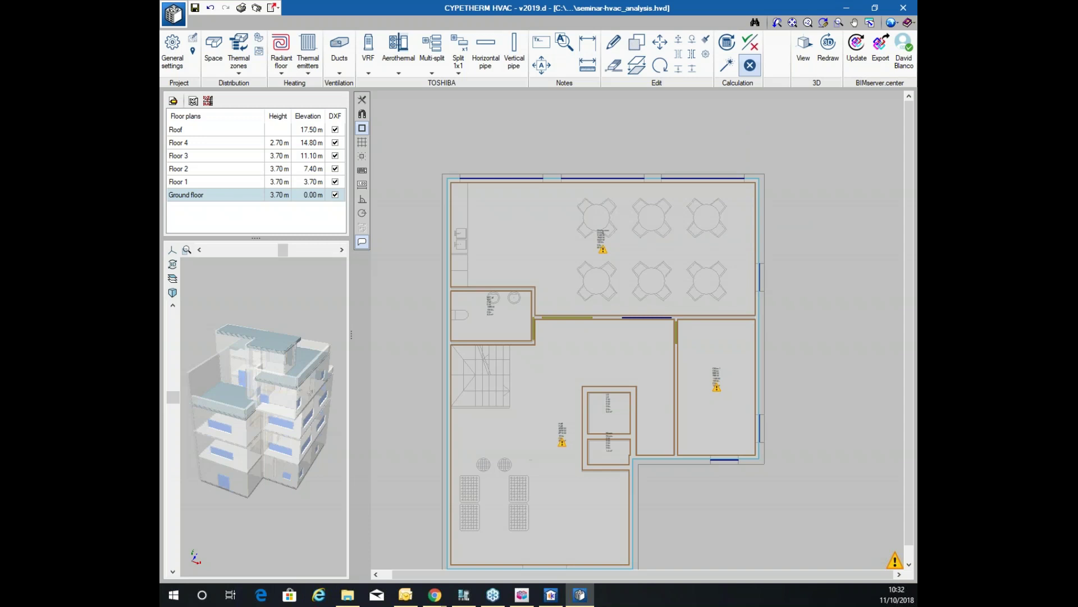
Switch from the Ground floor to the Roof floor plan
{"action": "scroll", "coordinate": [413, 124], "scroll_direction": "up", "scroll_amount": 2}
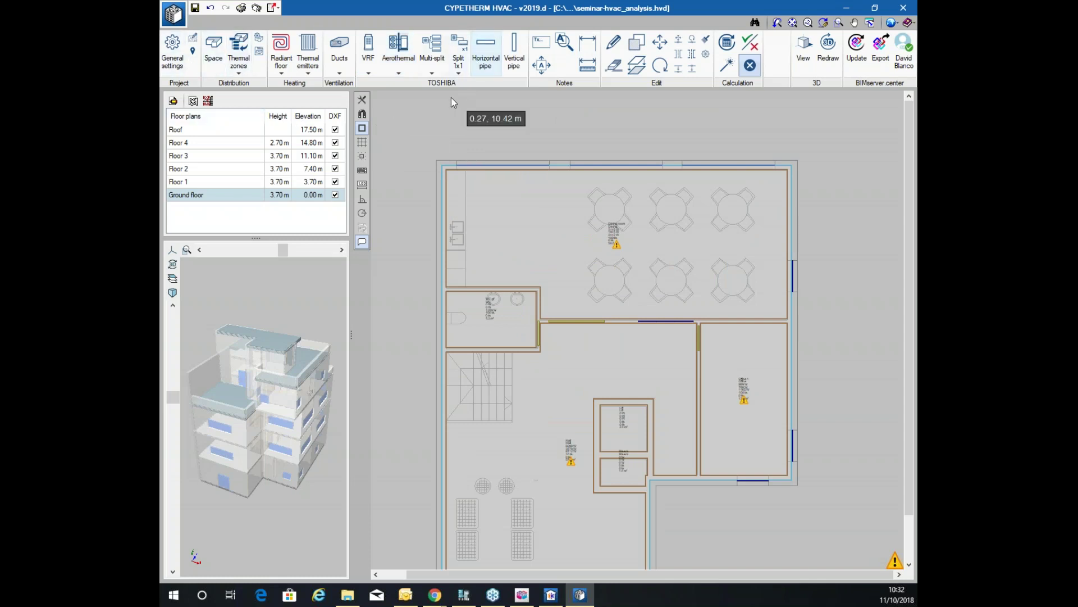
{"action": "scroll", "coordinate": [413, 149], "scroll_direction": "down", "scroll_amount": 3}
{"action": "scroll", "coordinate": [414, 149], "scroll_direction": "up", "scroll_amount": 3}
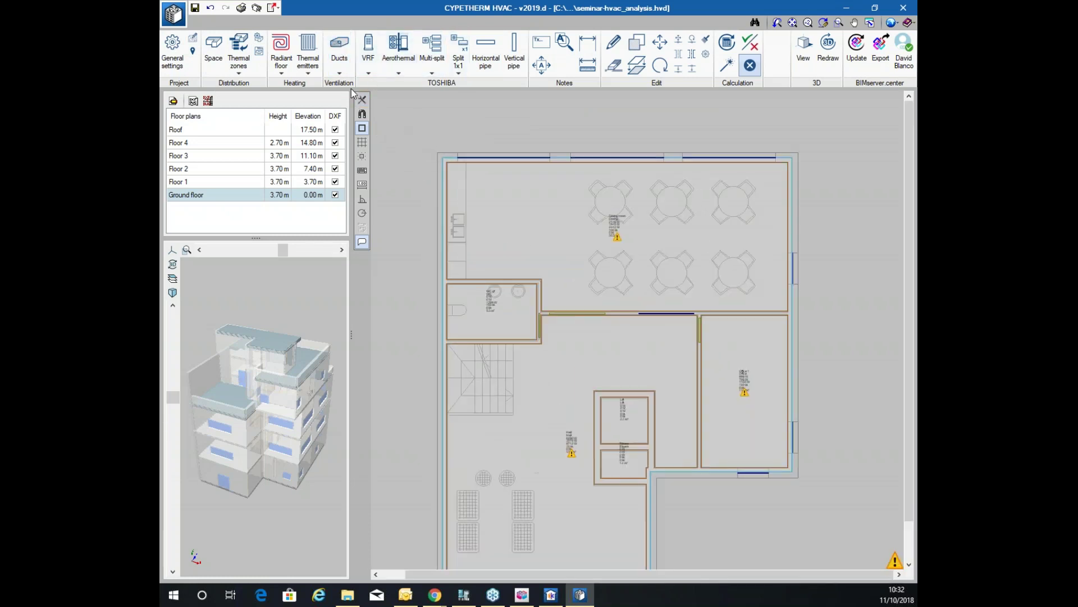
{"action": "left_click", "coordinate": [238, 134]}
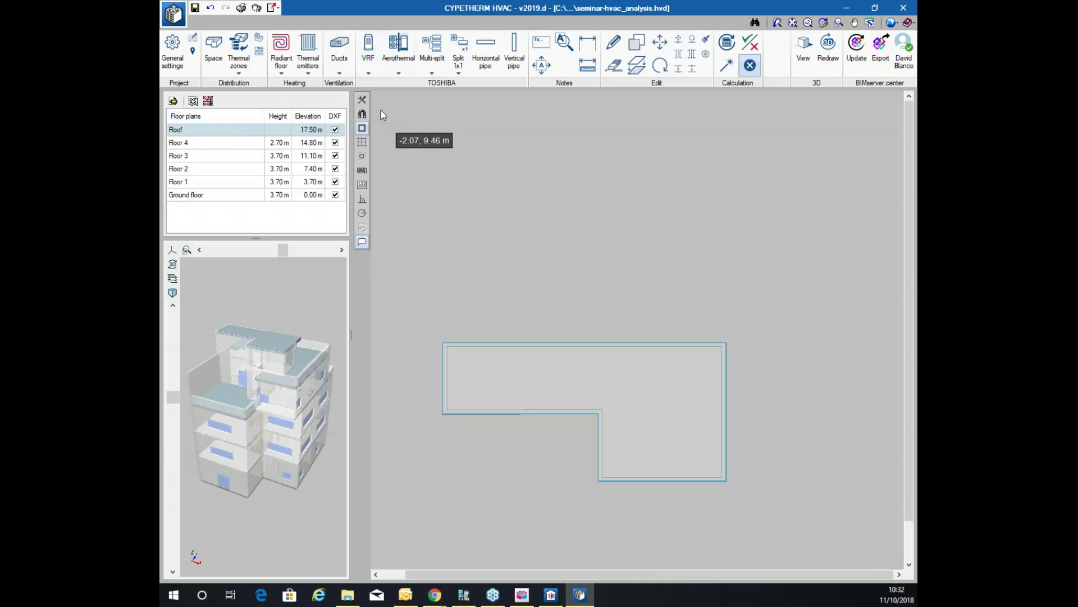
Display the VRF tools as a named list and move it onto the drawing area beside the floor plan list
{"action": "left_click", "coordinate": [369, 51]}
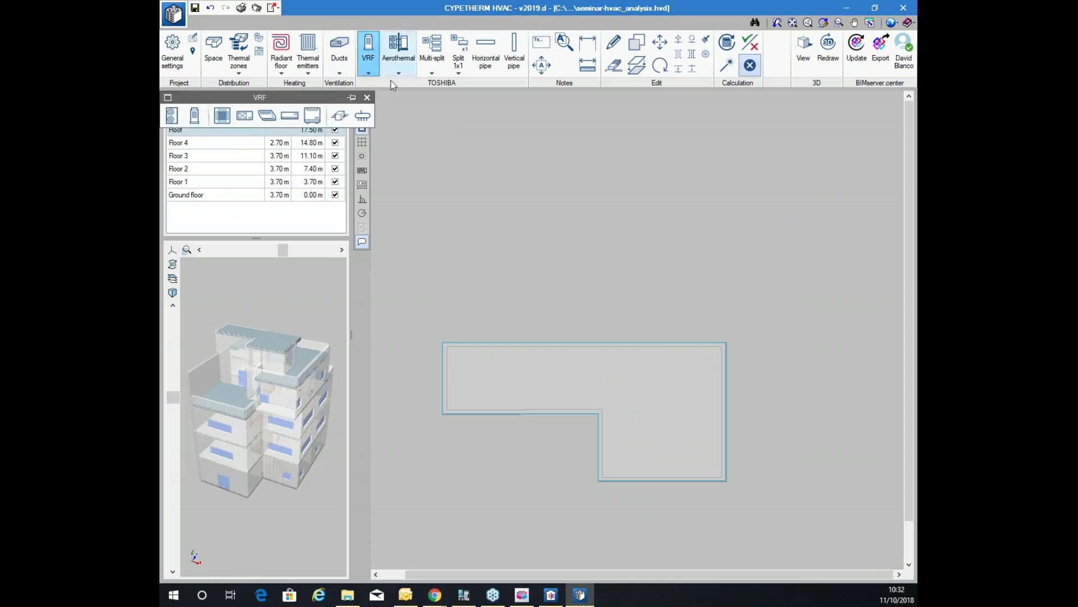
{"action": "left_click", "coordinate": [168, 97]}
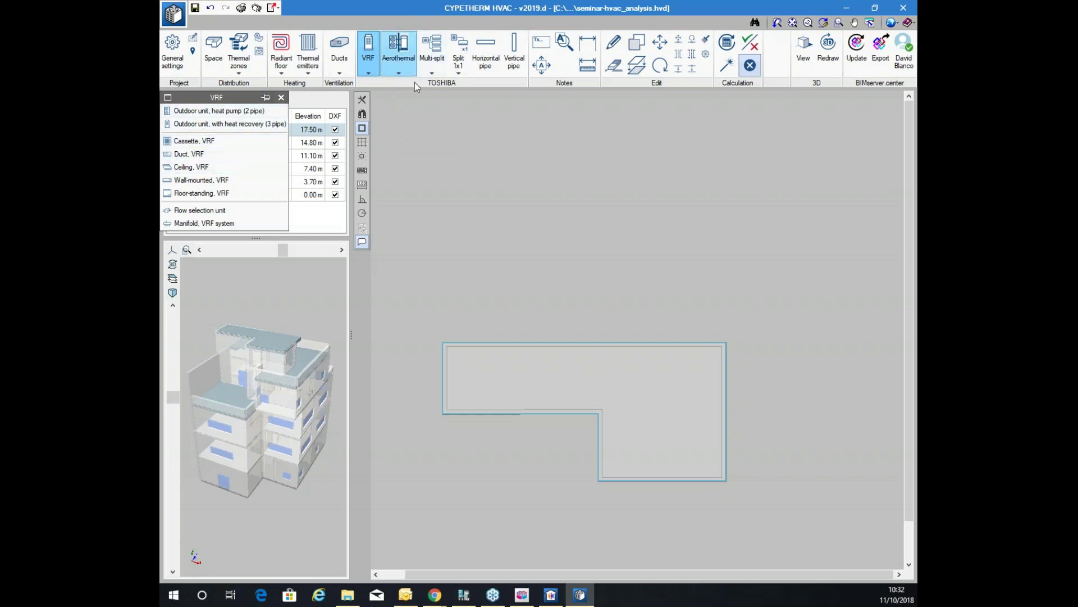
{"action": "mouse_move", "coordinate": [229, 100]}
{"action": "left_mouse_down"}
{"action": "mouse_move", "coordinate": [419, 71]}
{"action": "mouse_move", "coordinate": [441, 105]}
{"action": "left_mouse_up"}
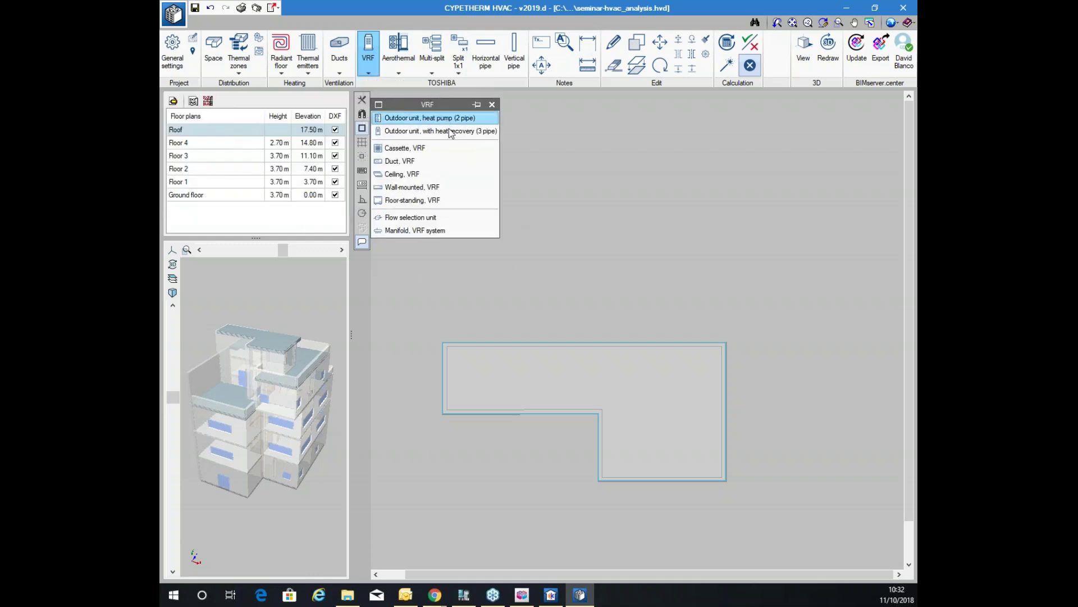
Define a 2-pipe heat pump outdoor unit from the España 2018 catalogue, series SMMSe Standard model, equipment MMY-MAP1206HT8P-E
{"action": "left_click", "coordinate": [427, 119]}
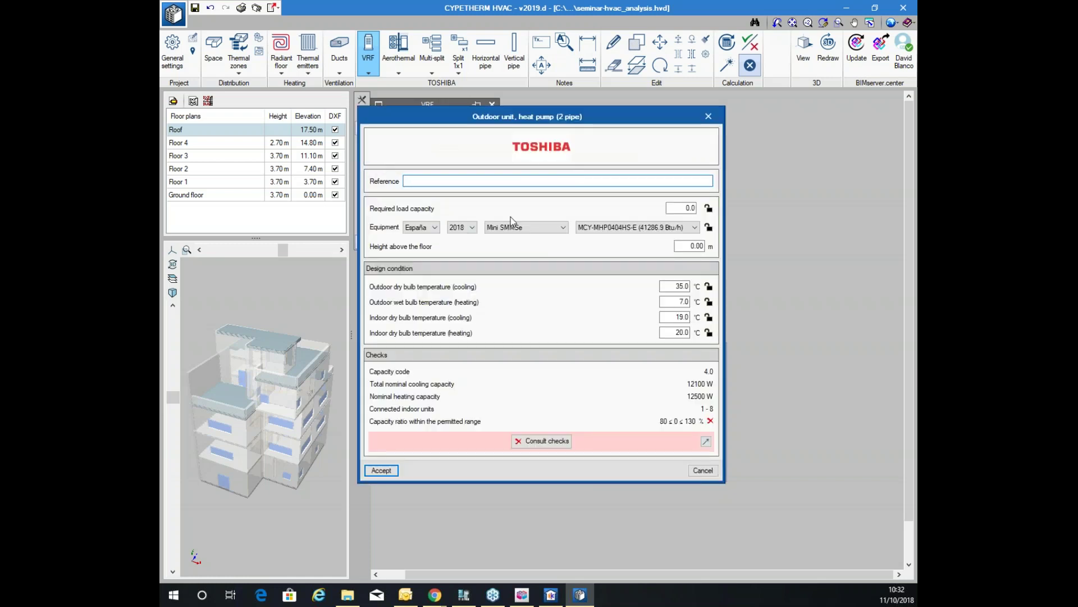
{"action": "left_click", "coordinate": [462, 227]}
{"action": "left_click", "coordinate": [455, 241]}
{"action": "left_click", "coordinate": [460, 227]}
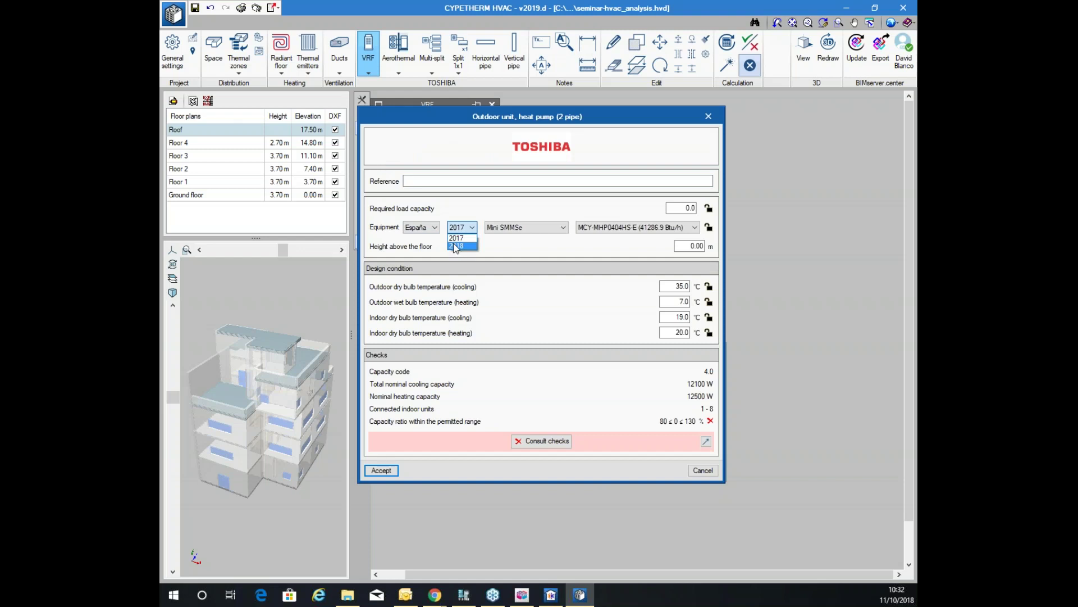
{"action": "left_click", "coordinate": [456, 246]}
{"action": "left_click", "coordinate": [506, 227]}
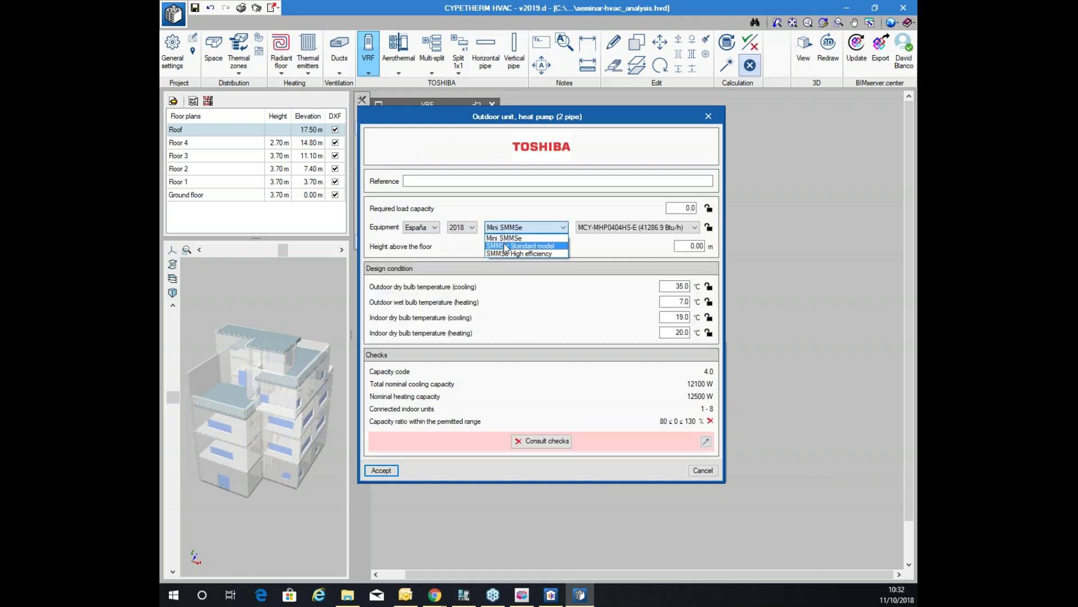
{"action": "left_click", "coordinate": [505, 246]}
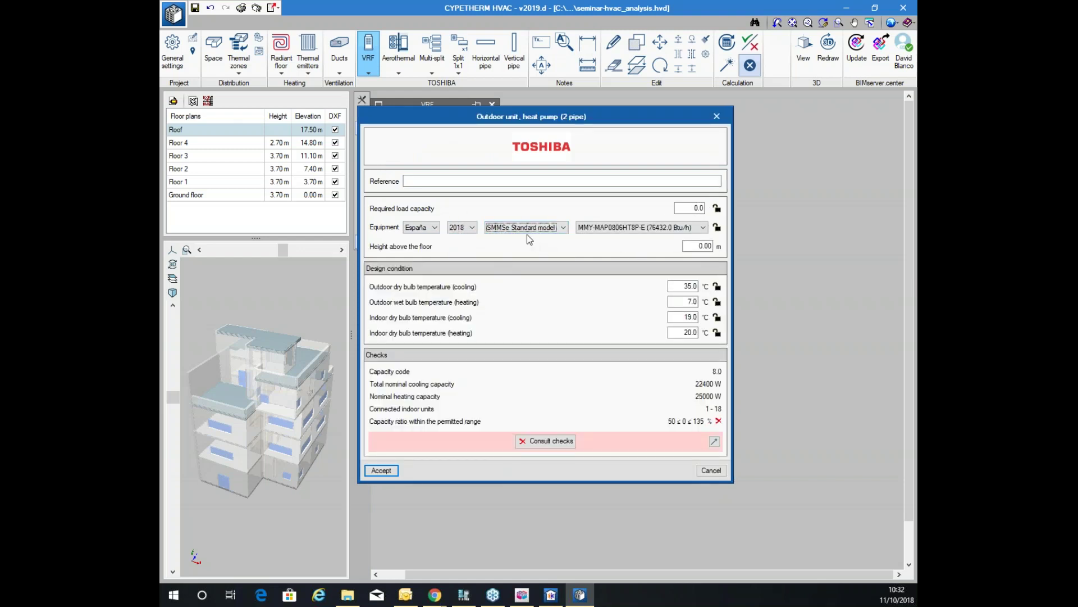
{"action": "left_click", "coordinate": [640, 229]}
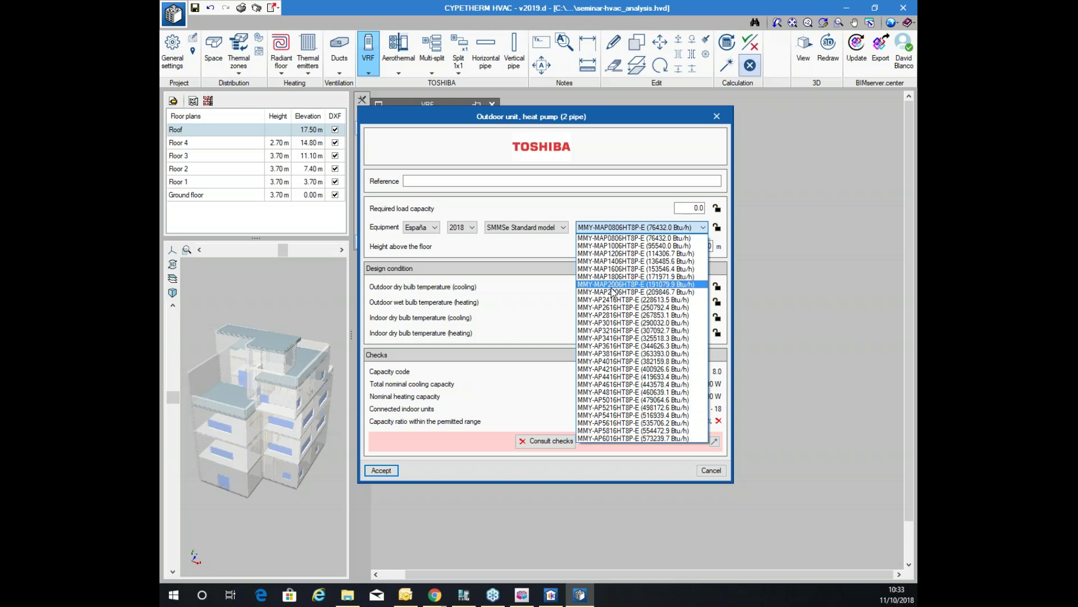
{"action": "left_click", "coordinate": [635, 253]}
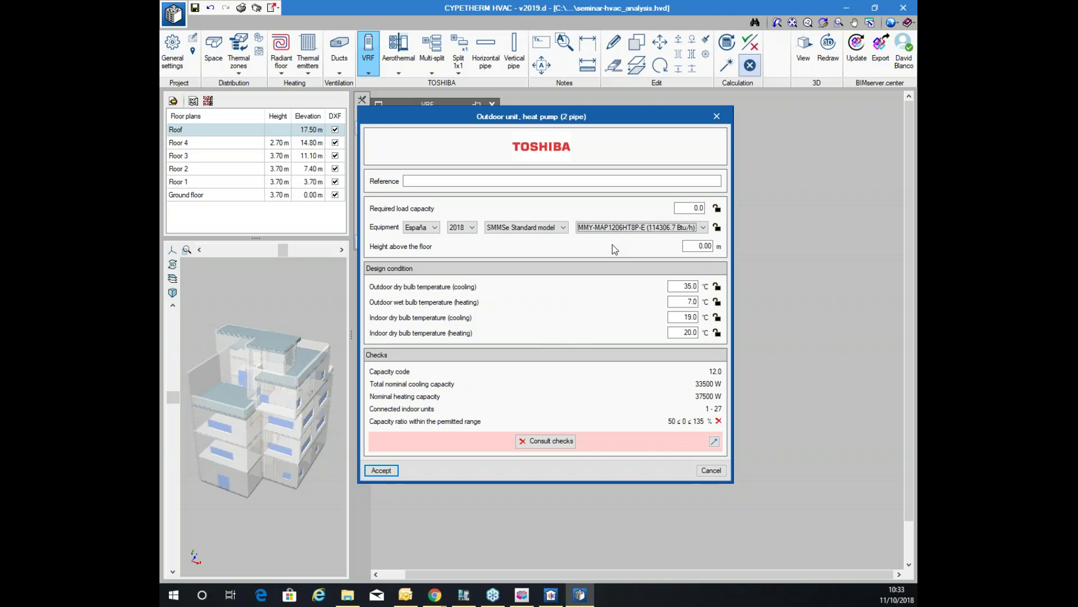
Accept the outdoor unit's settings and place the unit on the Roof plan, near the upper-right corner of the roof outline
{"action": "left_click", "coordinate": [695, 246]}
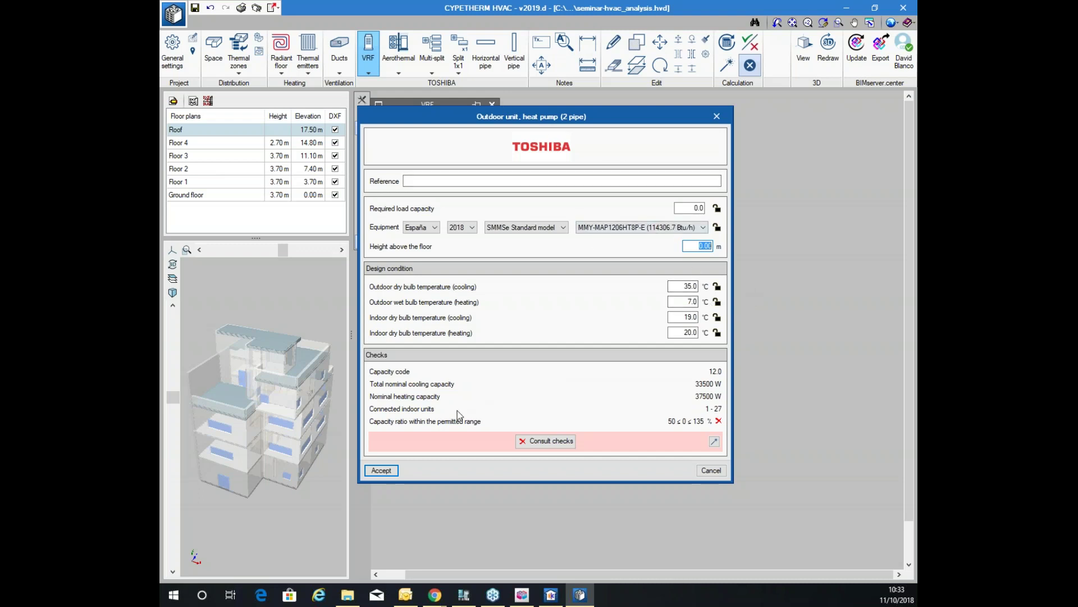
{"action": "left_click", "coordinate": [376, 476]}
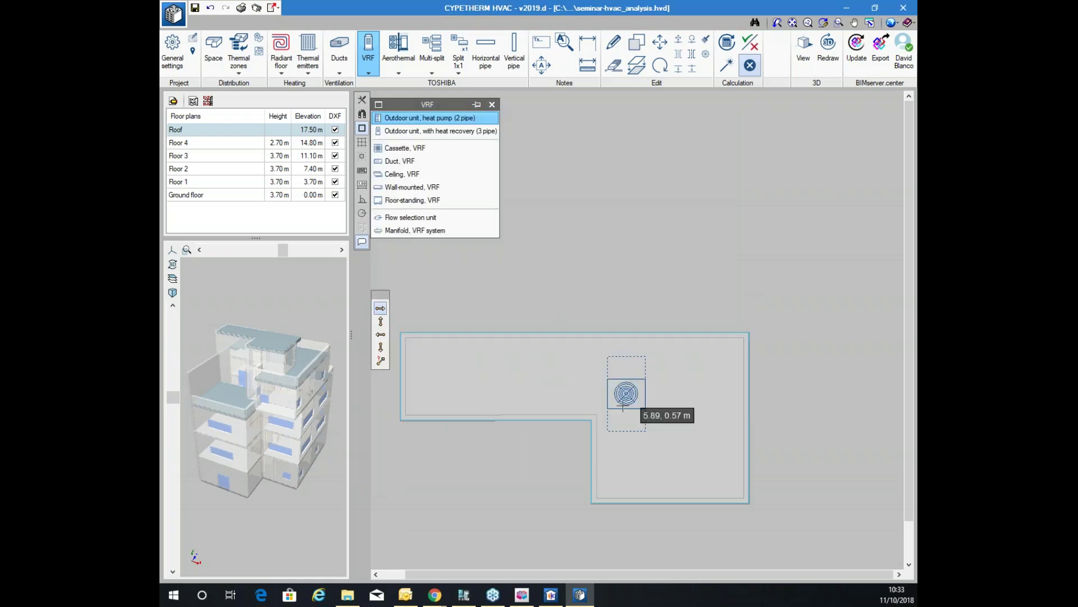
{"action": "scroll", "coordinate": [485, 315], "scroll_direction": "down", "scroll_amount": 2}
{"action": "left_click", "coordinate": [643, 345]}
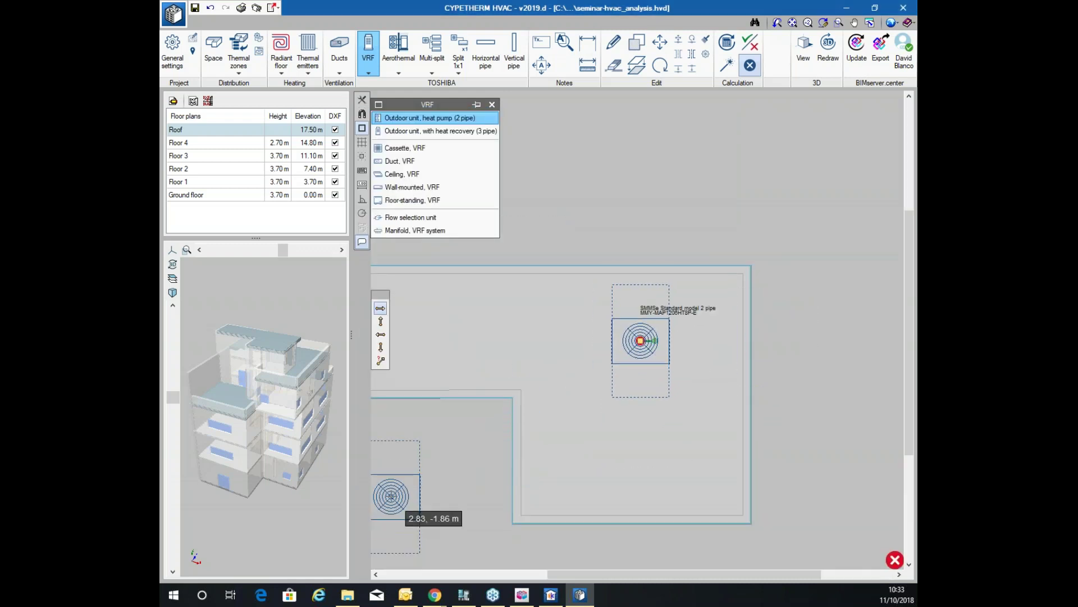
{"action": "scroll", "coordinate": [696, 357], "scroll_direction": "up", "scroll_amount": 2}
{"action": "scroll", "coordinate": [697, 353], "scroll_direction": "down", "scroll_amount": 2}
{"action": "scroll", "coordinate": [696, 337], "scroll_direction": "up", "scroll_amount": 2}
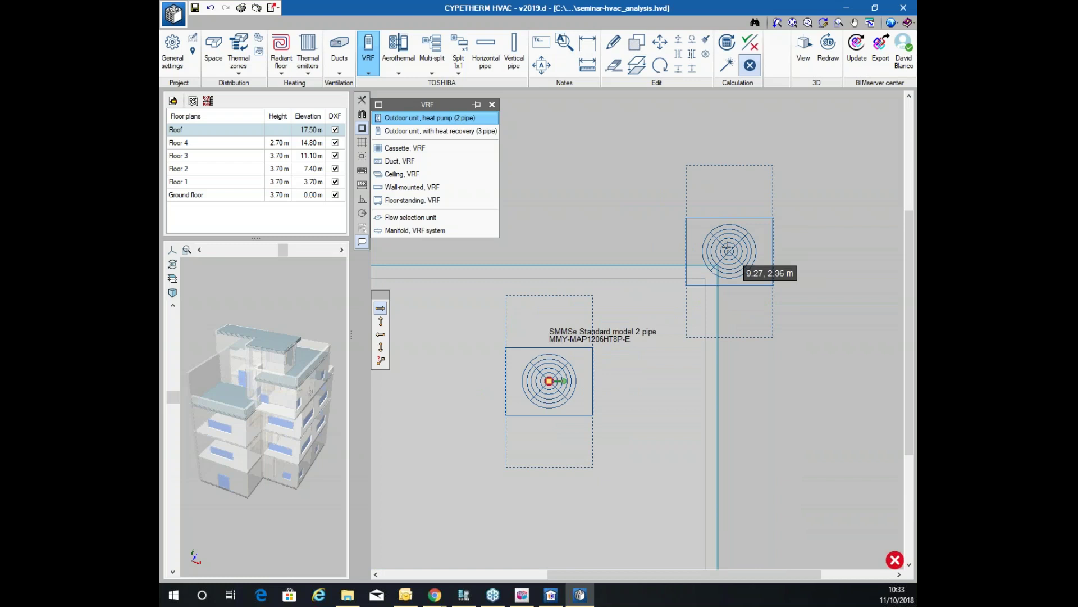
{"action": "scroll", "coordinate": [702, 253], "scroll_direction": "down", "scroll_amount": 1}
{"action": "scroll", "coordinate": [618, 242], "scroll_direction": "up", "scroll_amount": 2}
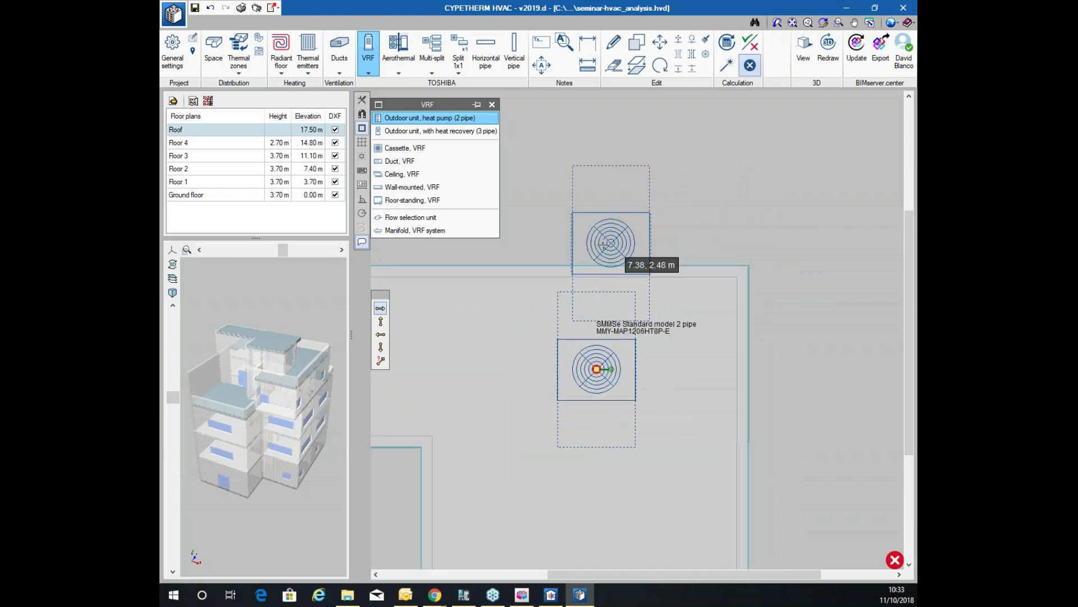
Set a new horizontal pipe's height above the floor to 0 m and accept its settings
{"action": "left_click", "coordinate": [484, 56]}
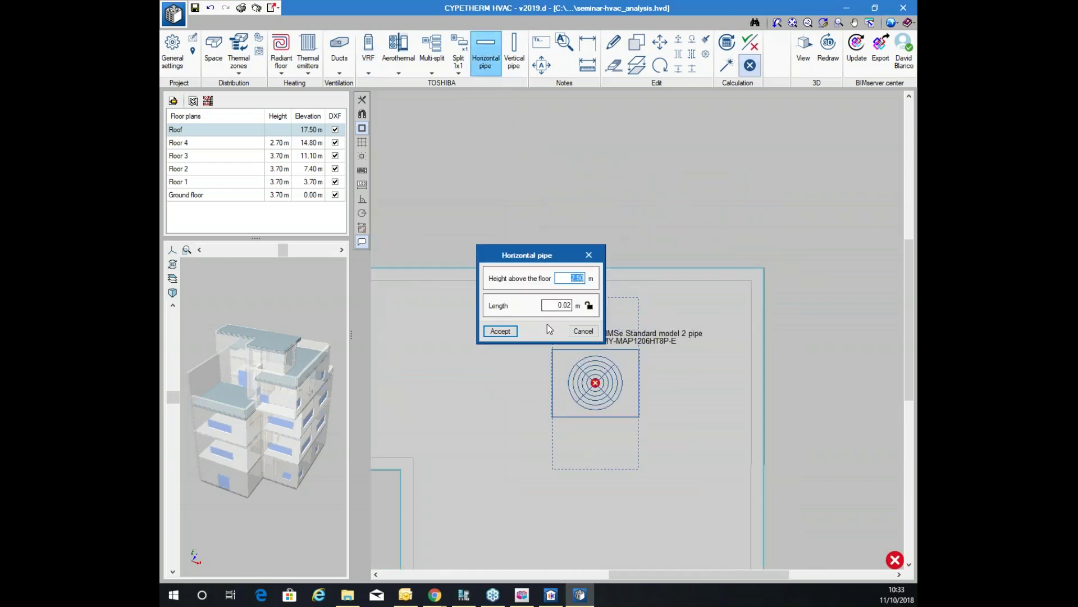
{"action": "left_click", "coordinate": [583, 330]}
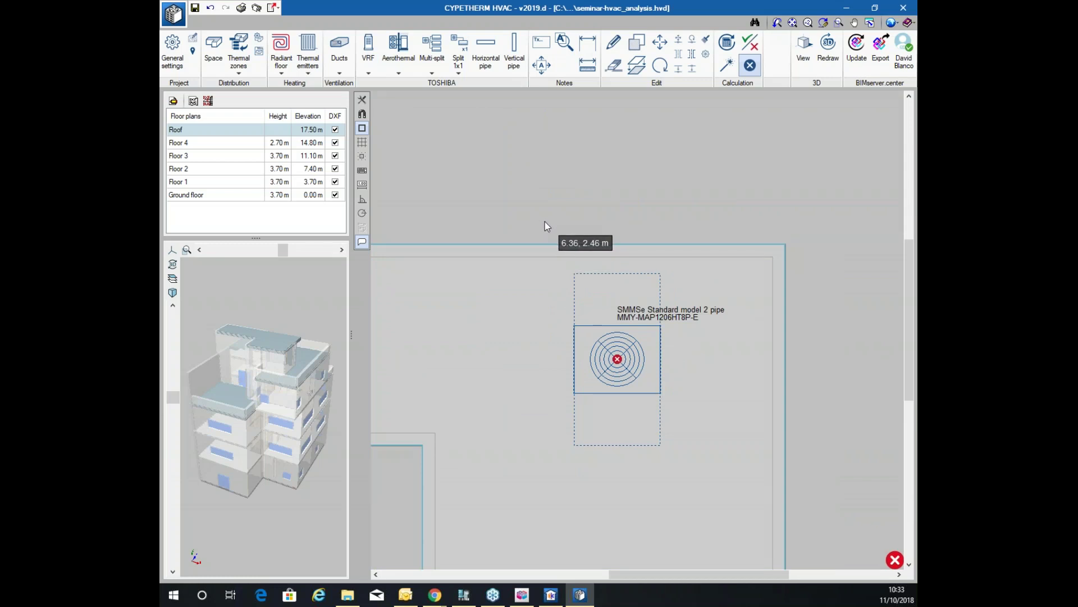
{"action": "left_click", "coordinate": [498, 52]}
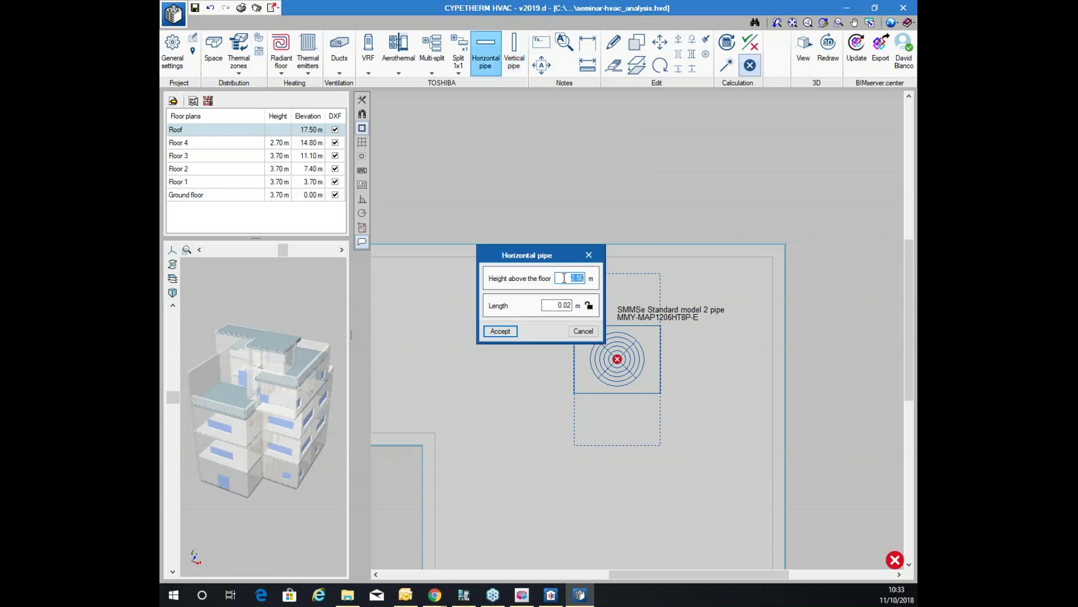
{"action": "type", "text": "0"}
{"action": "key", "text": "Tab"}
{"action": "left_click", "coordinate": [566, 281]}
{"action": "left_click_drag", "start_coordinate": [566, 282], "coordinate": [584, 293]}
{"action": "left_click", "coordinate": [500, 331]}
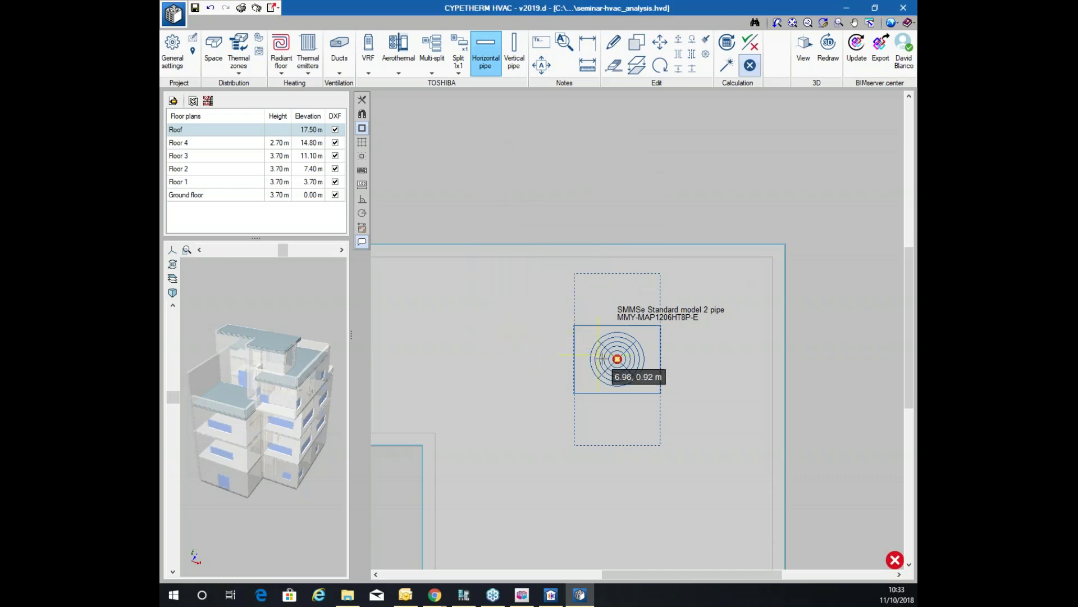
With orthogonal drawing enabled, draw the horizontal pipe from the outdoor unit leftwards, then about 1 m down to the roof's inner corner
{"action": "left_click", "coordinate": [617, 358]}
{"action": "left_click", "coordinate": [363, 199]}
{"action": "scroll", "coordinate": [679, 247], "scroll_direction": "up", "scroll_amount": 3}
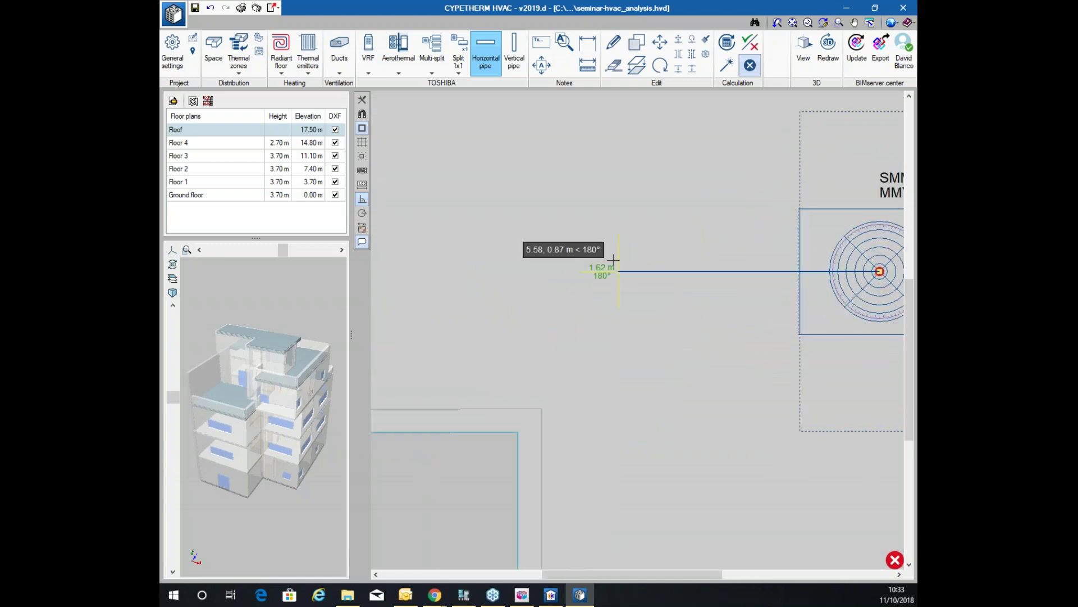
{"action": "left_click", "coordinate": [517, 271]}
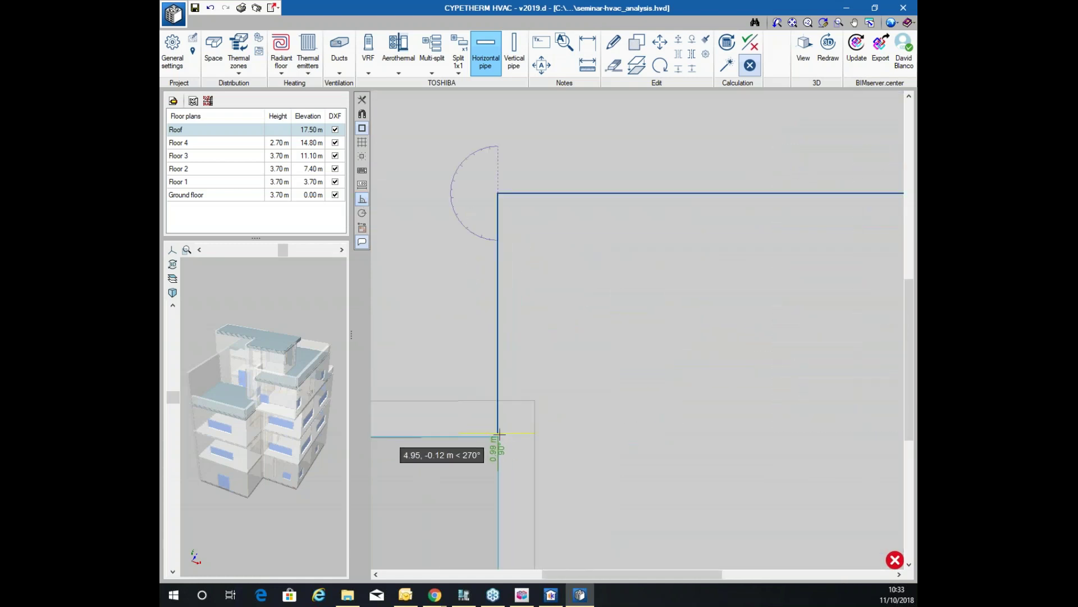
{"action": "scroll", "coordinate": [499, 440], "scroll_direction": "down", "scroll_amount": 2}
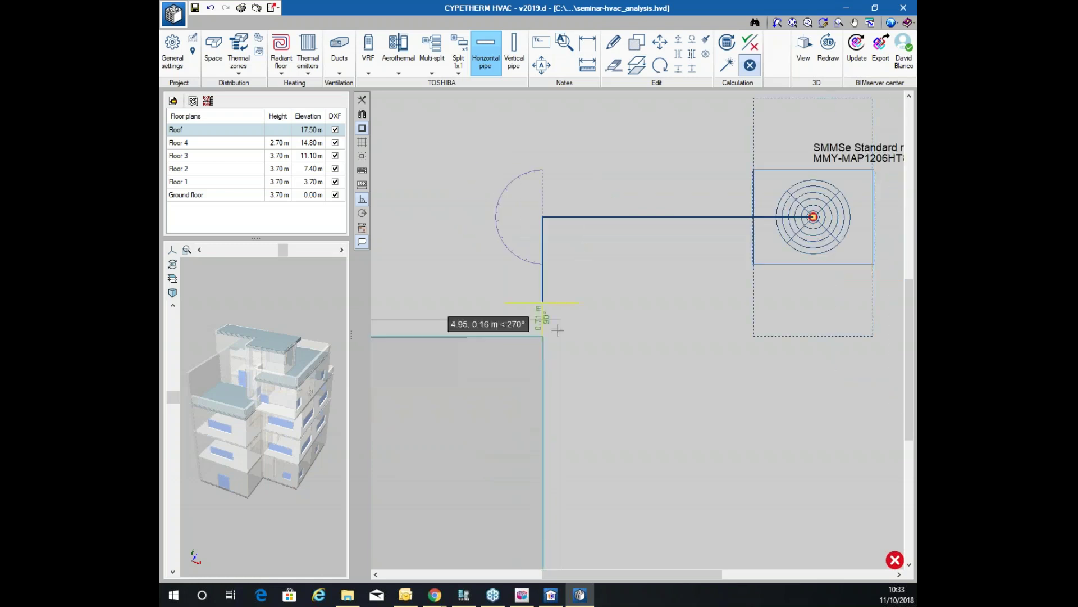
{"action": "left_click", "coordinate": [537, 343]}
{"action": "scroll", "coordinate": [562, 281], "scroll_direction": "up", "scroll_amount": 2}
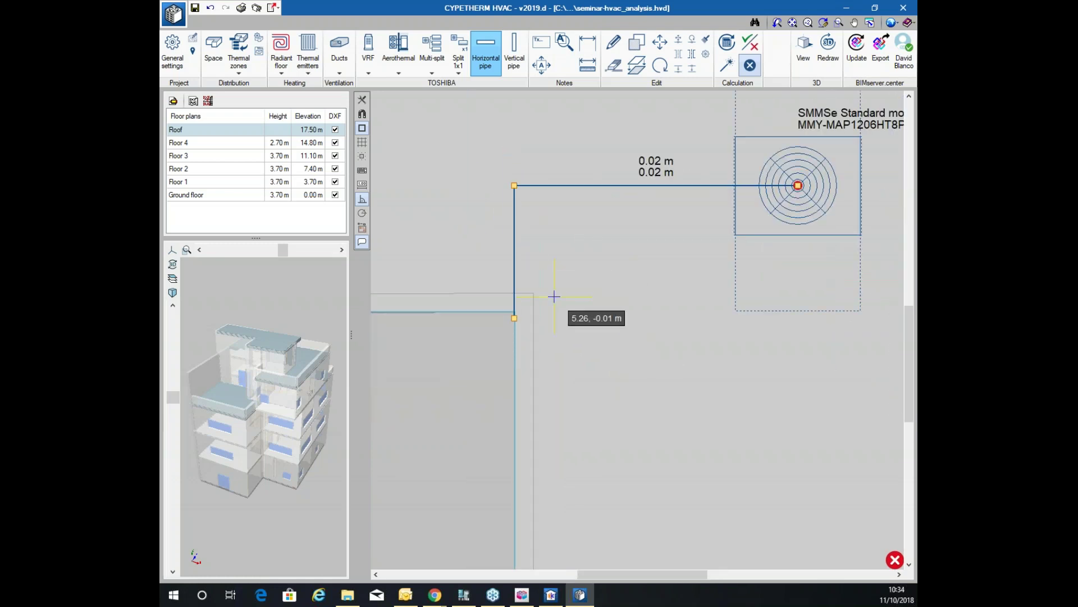
{"action": "scroll", "coordinate": [506, 214], "scroll_direction": "down", "scroll_amount": 2}
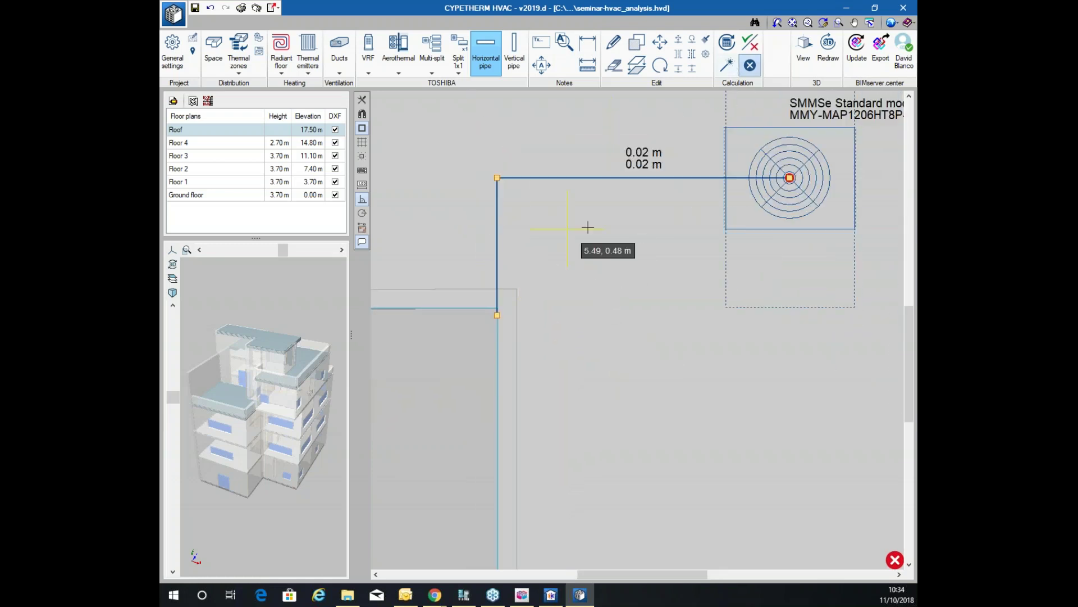
{"action": "scroll", "coordinate": [494, 213], "scroll_direction": "down", "scroll_amount": 1}
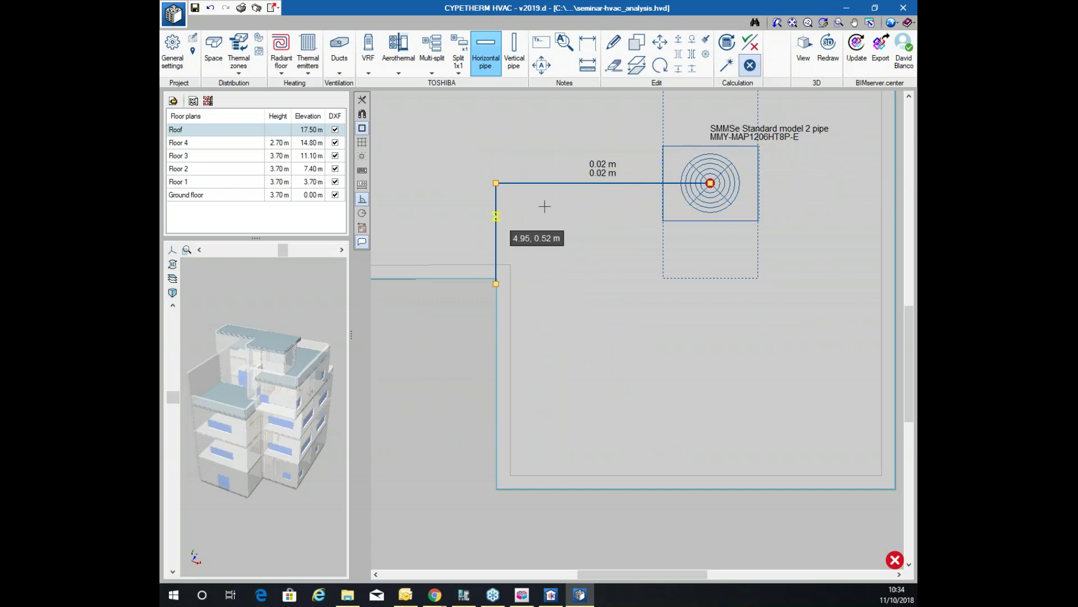
{"action": "scroll", "coordinate": [544, 204], "scroll_direction": "up", "scroll_amount": 2}
{"action": "scroll", "coordinate": [520, 168], "scroll_direction": "down", "scroll_amount": 1}
{"action": "scroll", "coordinate": [499, 247], "scroll_direction": "down", "scroll_amount": 1}
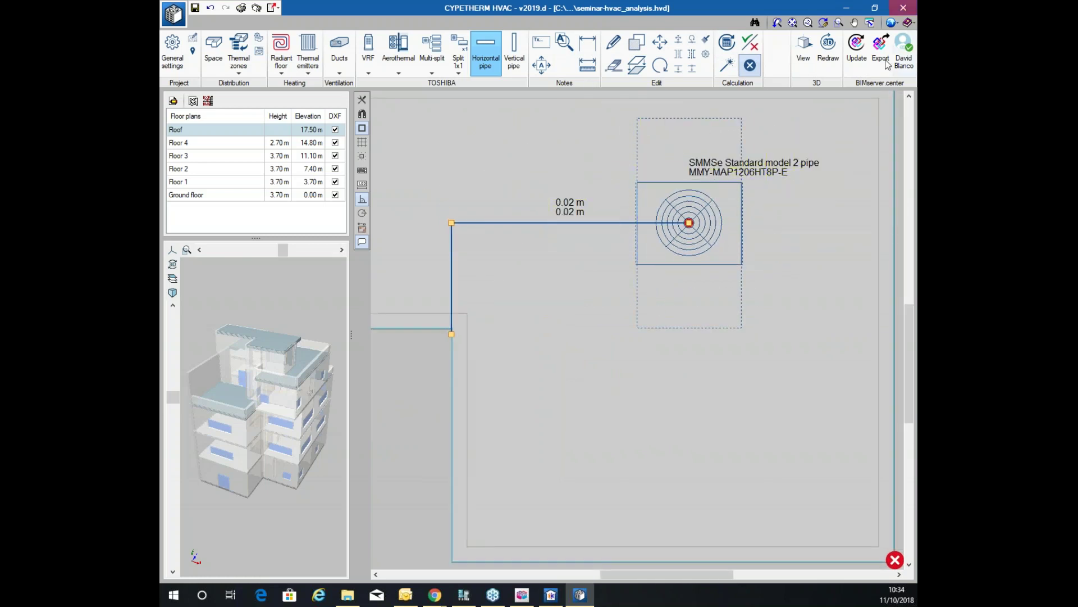
Examine the primary, general, thermal and drawing units in the program's unit configuration
{"action": "left_click", "coordinate": [893, 25]}
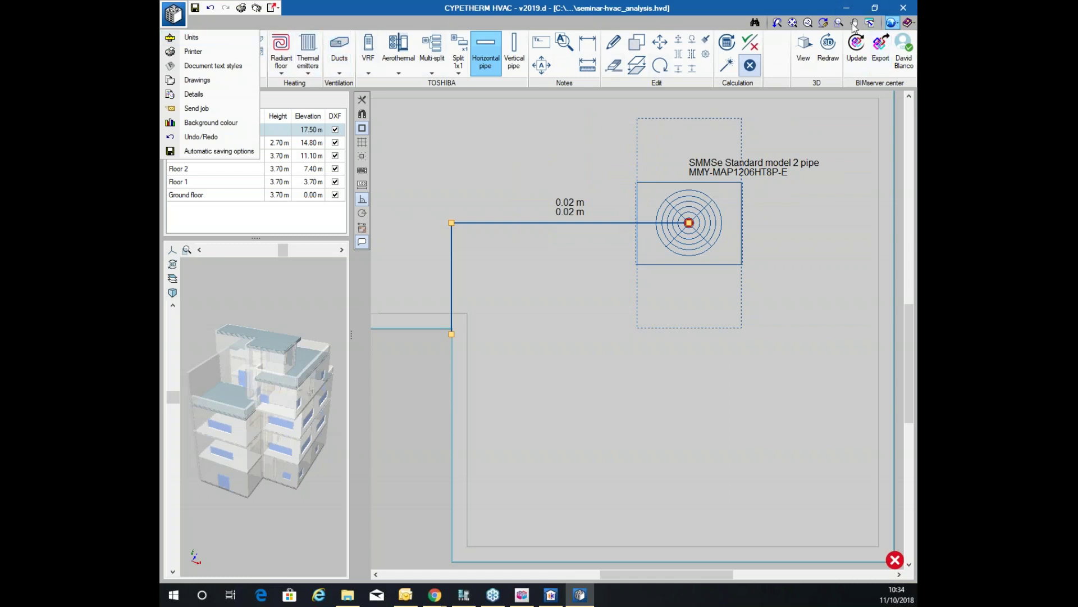
{"action": "left_click", "coordinate": [213, 38]}
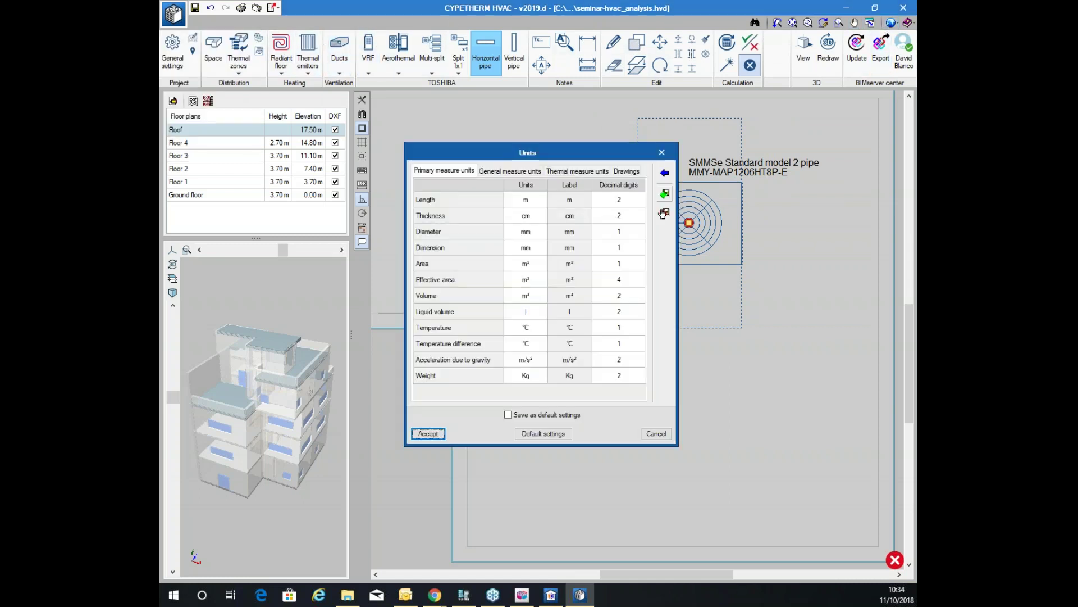
{"action": "left_click", "coordinate": [508, 171]}
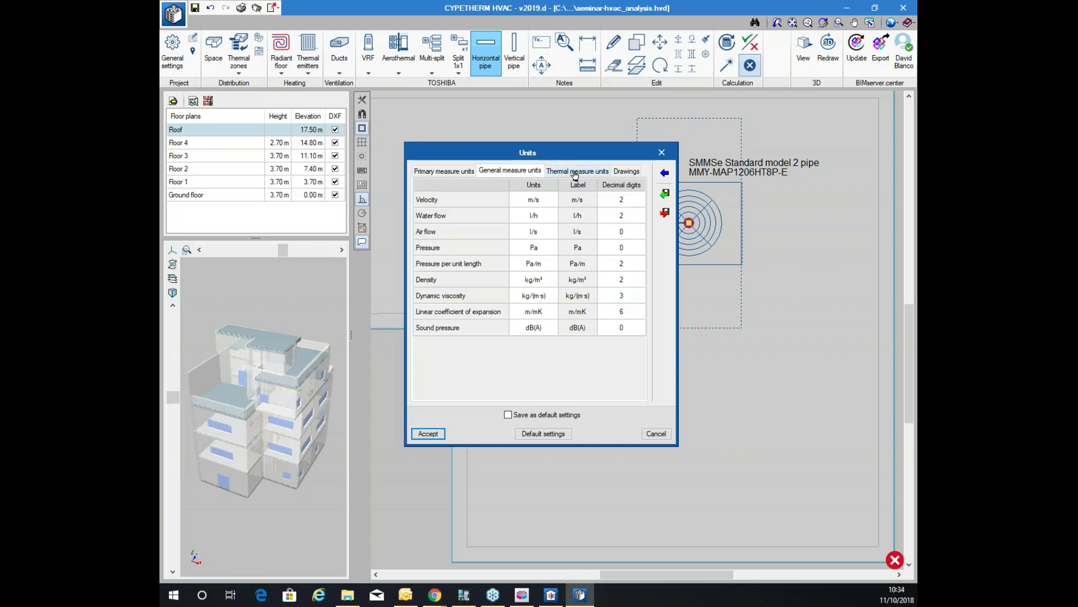
{"action": "left_click", "coordinate": [575, 173]}
{"action": "left_click", "coordinate": [627, 171]}
{"action": "left_click", "coordinate": [439, 171]}
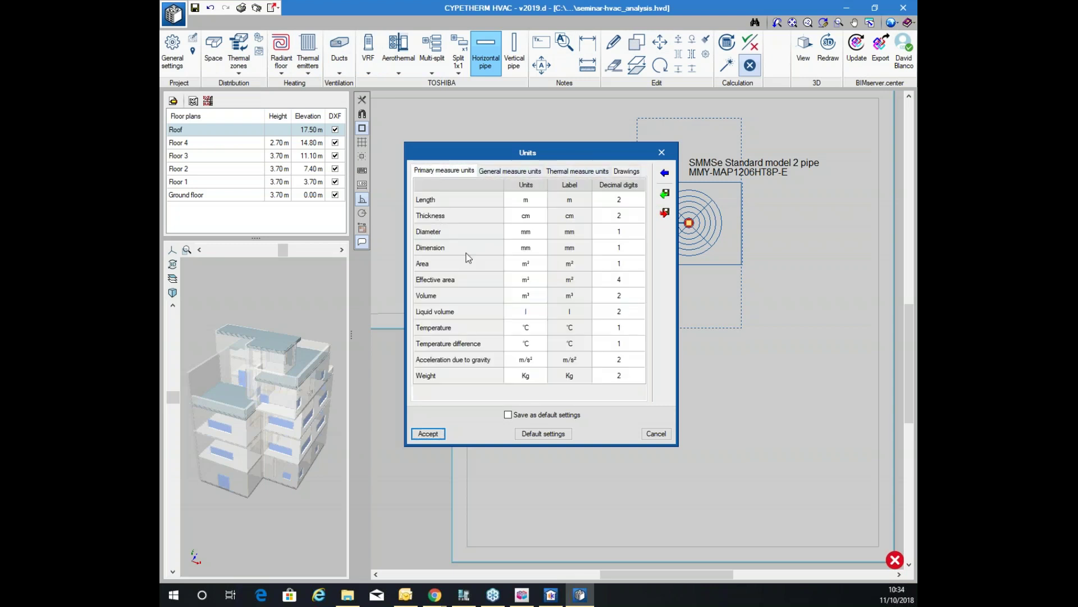
Examine the length unit, the decimal digit settings and the International and I-P unit systems, and accept the units without changes
{"action": "left_click", "coordinate": [537, 205]}
{"action": "left_click", "coordinate": [539, 203]}
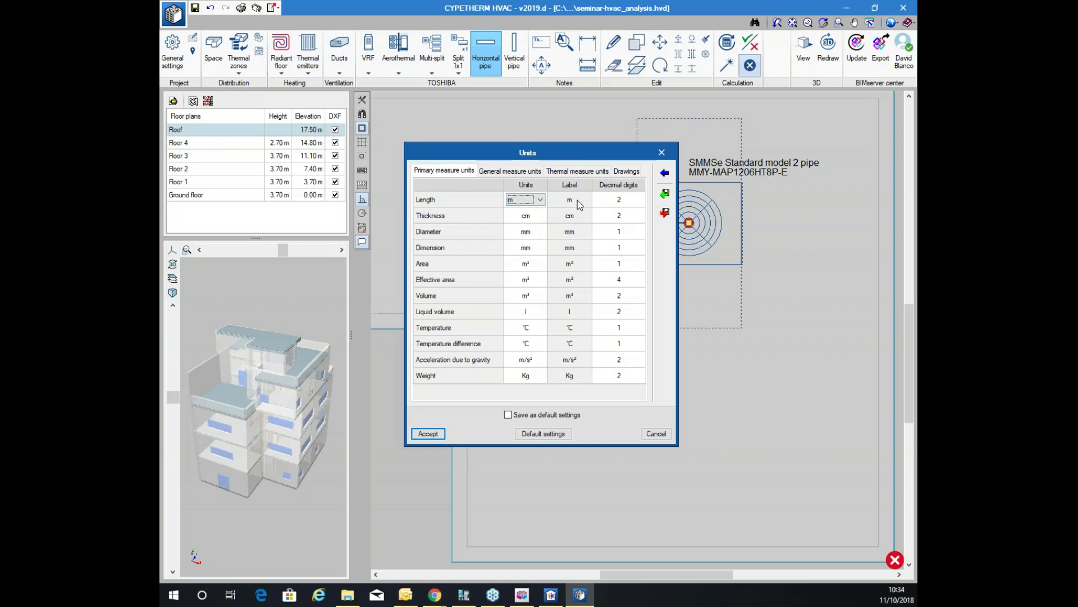
{"action": "left_click", "coordinate": [622, 201]}
{"action": "left_click", "coordinate": [623, 220]}
{"action": "left_click", "coordinate": [621, 232]}
{"action": "left_click", "coordinate": [619, 264]}
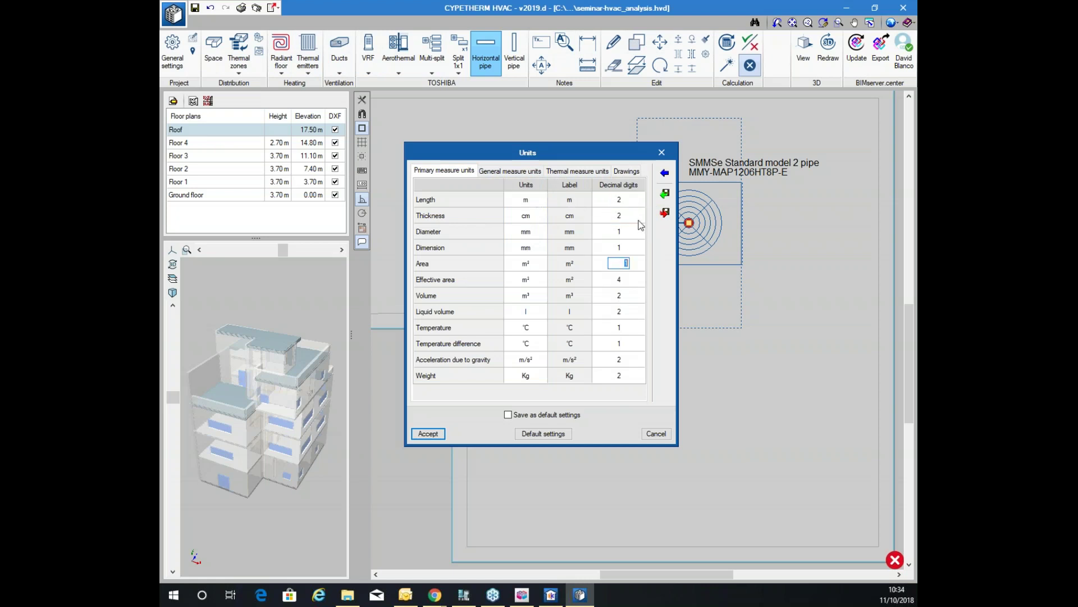
{"action": "left_click", "coordinate": [665, 174]}
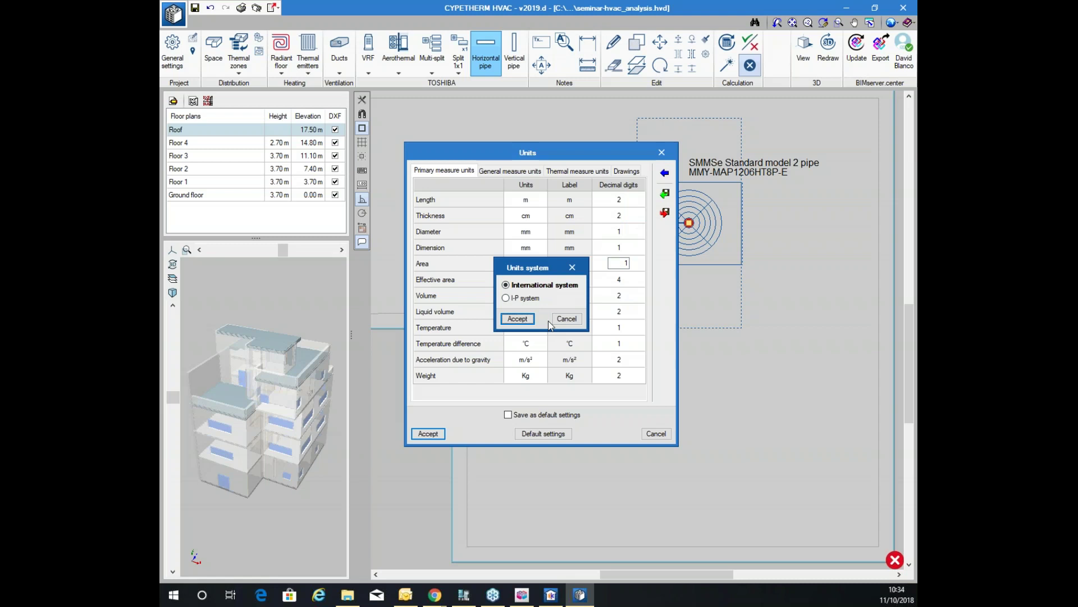
{"action": "left_click", "coordinate": [538, 286]}
{"action": "left_click", "coordinate": [567, 319]}
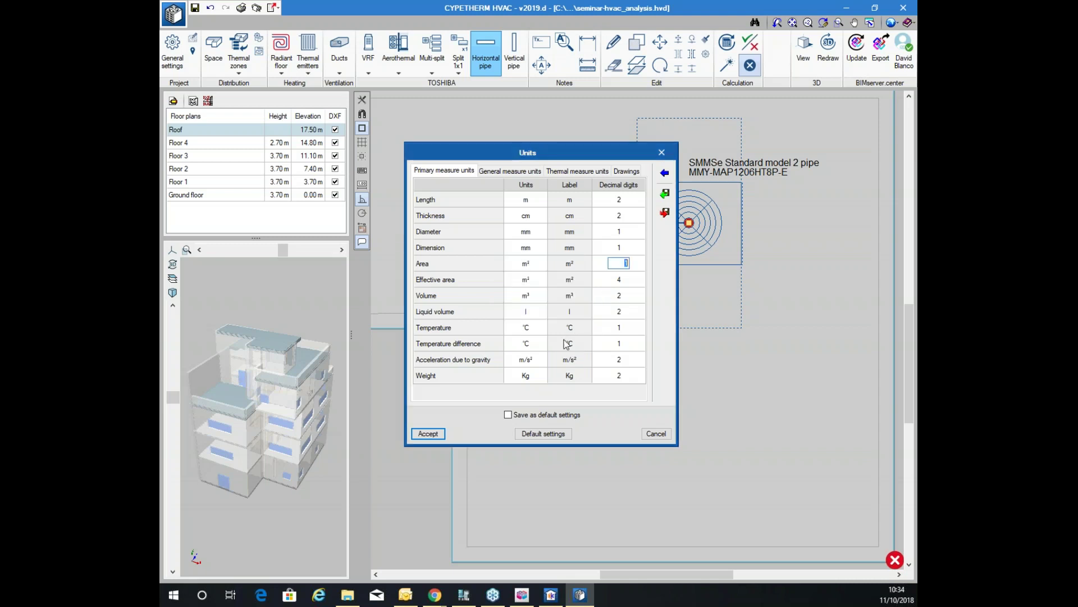
{"action": "left_click", "coordinate": [428, 433]}
Set up a new vertical pipe running from 0 m above the Roof floor to 2.50 m above the Ground floor
{"action": "scroll", "coordinate": [614, 223], "scroll_direction": "up", "scroll_amount": 2}
{"action": "scroll", "coordinate": [618, 219], "scroll_direction": "down", "scroll_amount": 2}
{"action": "scroll", "coordinate": [584, 208], "scroll_direction": "up", "scroll_amount": 3}
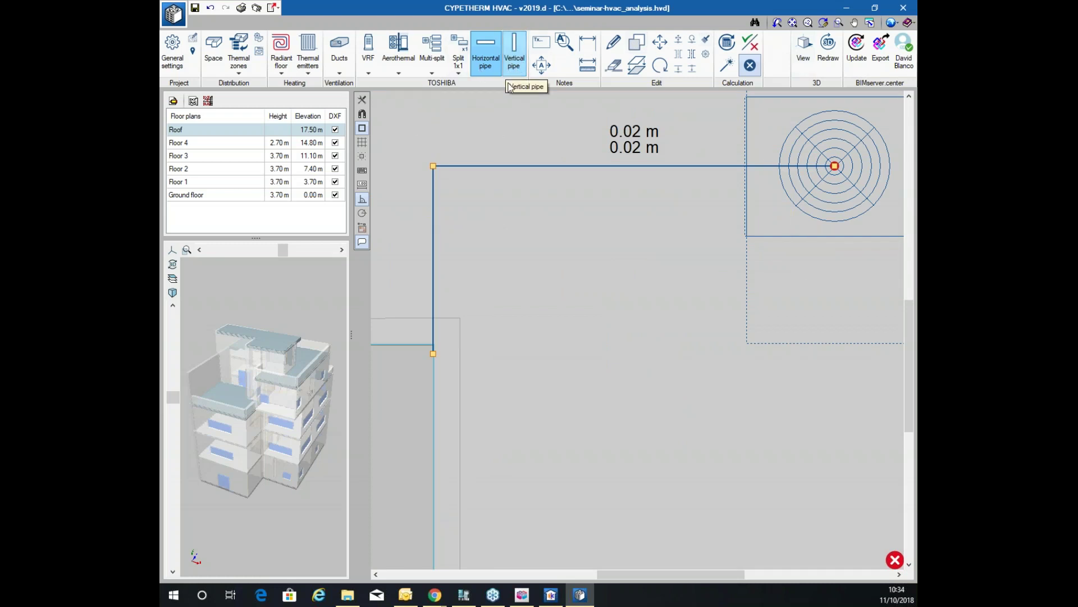
{"action": "left_click", "coordinate": [524, 59]}
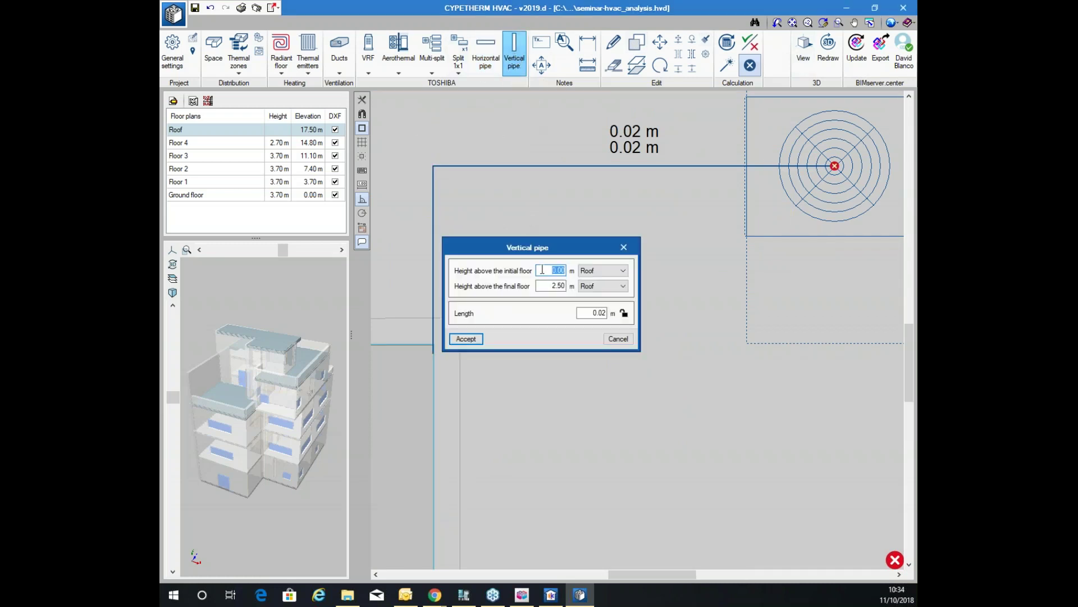
{"action": "left_click", "coordinate": [597, 287]}
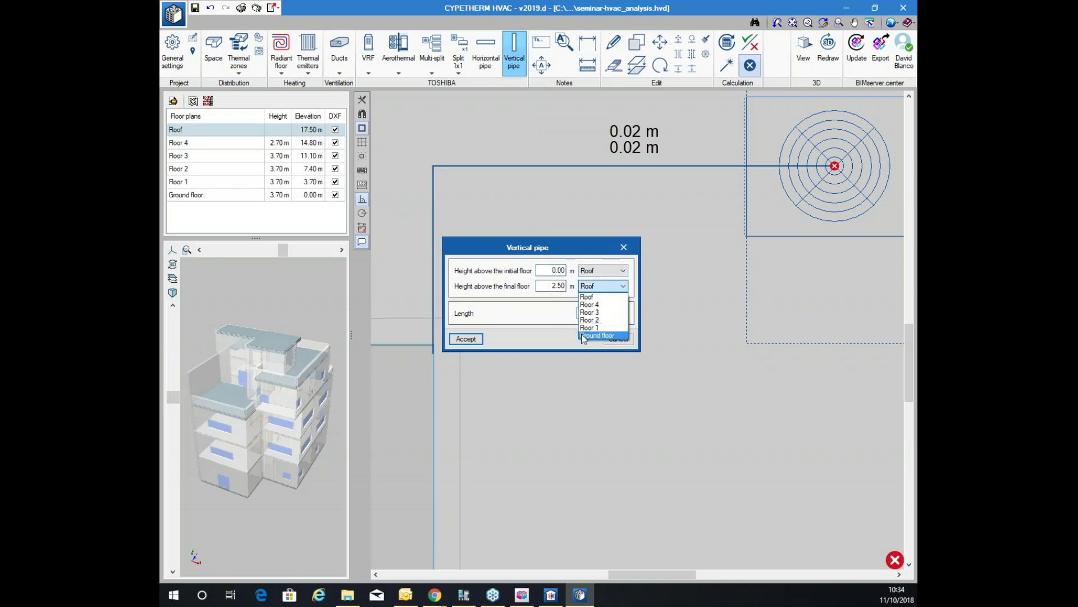
{"action": "left_click", "coordinate": [599, 335]}
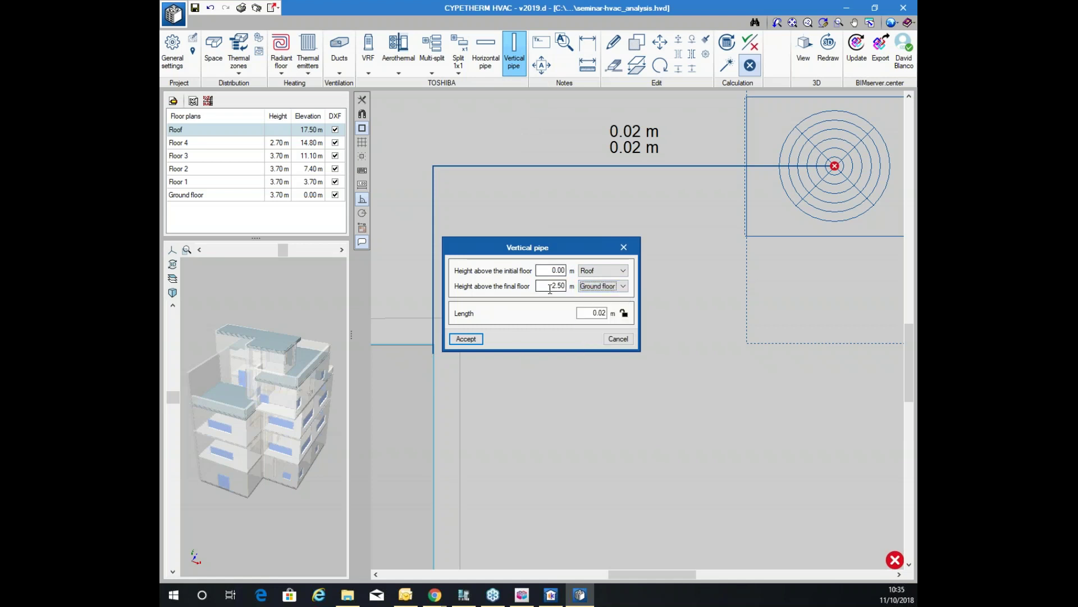
{"action": "key", "text": "shift+Tab"}
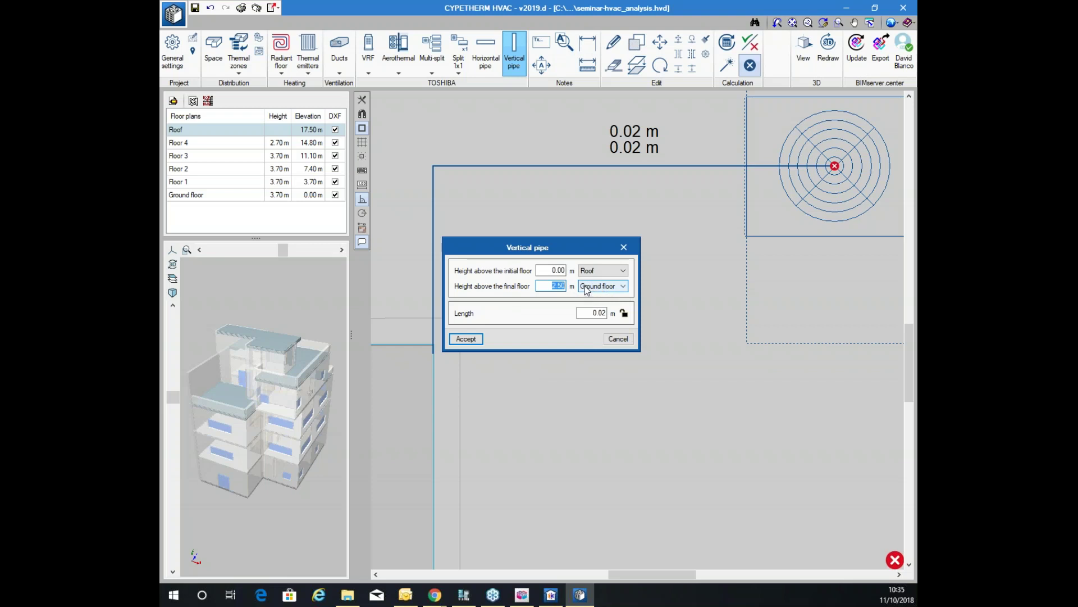
{"action": "left_click", "coordinate": [464, 339]}
Place the vertical pipe at the free end of the horizontal pipe at the roof's inner corner and finish placing pipes
{"action": "scroll", "coordinate": [443, 354], "scroll_direction": "up", "scroll_amount": 3}
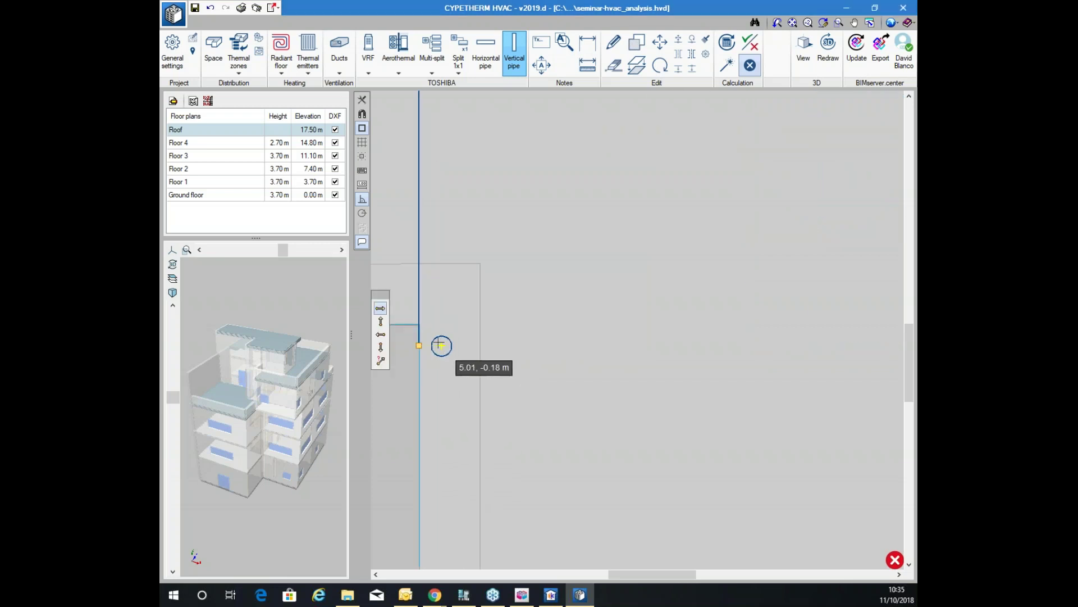
{"action": "left_click", "coordinate": [419, 345]}
{"action": "scroll", "coordinate": [511, 303], "scroll_direction": "down", "scroll_amount": 2}
{"action": "scroll", "coordinate": [477, 323], "scroll_direction": "up", "scroll_amount": 2}
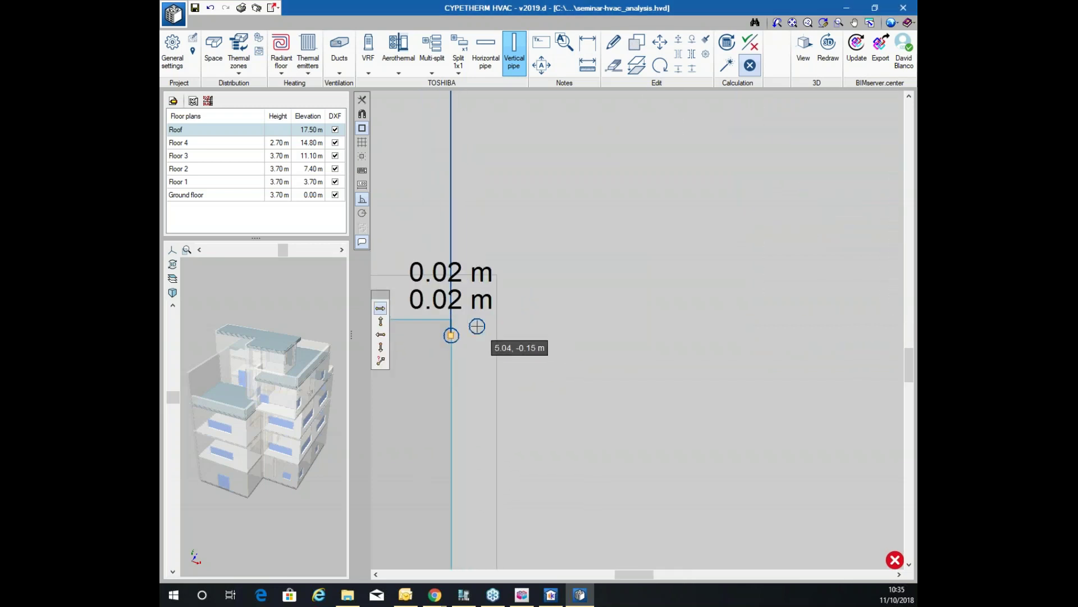
{"action": "left_click", "coordinate": [493, 261]}
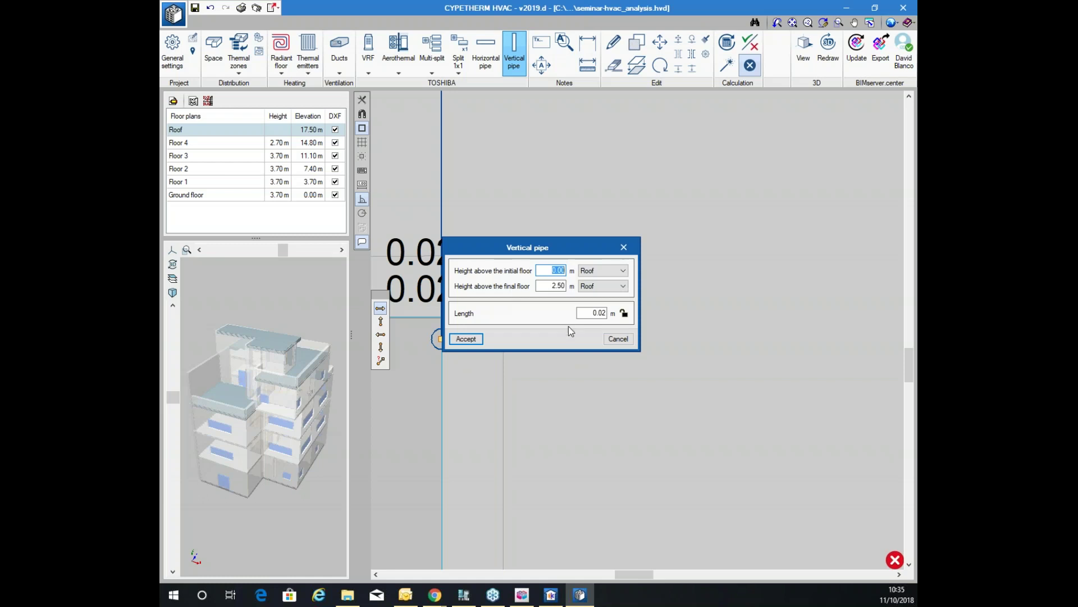
{"action": "left_click", "coordinate": [616, 336]}
{"action": "scroll", "coordinate": [615, 336], "scroll_direction": "down", "scroll_amount": 1}
{"action": "scroll", "coordinate": [561, 225], "scroll_direction": "up", "scroll_amount": 1}
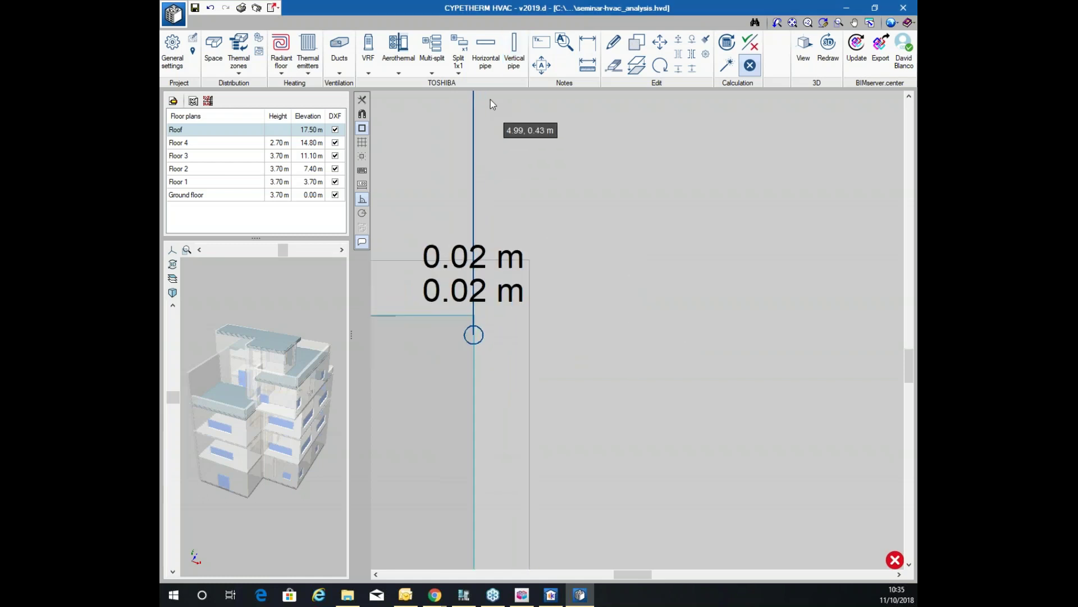
Examine the height and length settings for a new horizontal pipe and for the pipe drawn from the outdoor unit, without changing them
{"action": "left_click", "coordinate": [485, 63]}
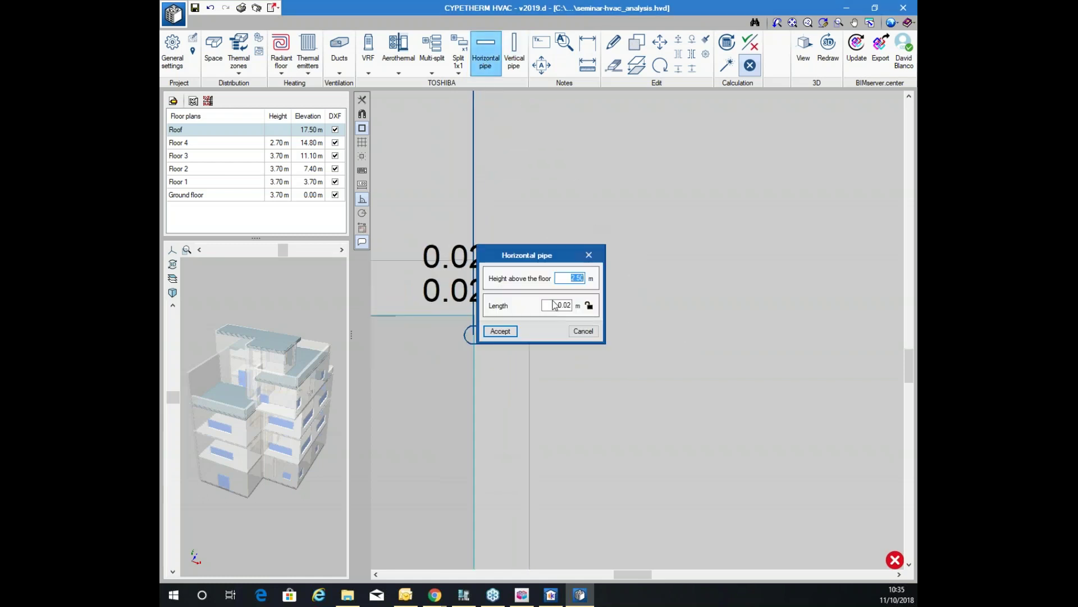
{"action": "left_click", "coordinate": [588, 305]}
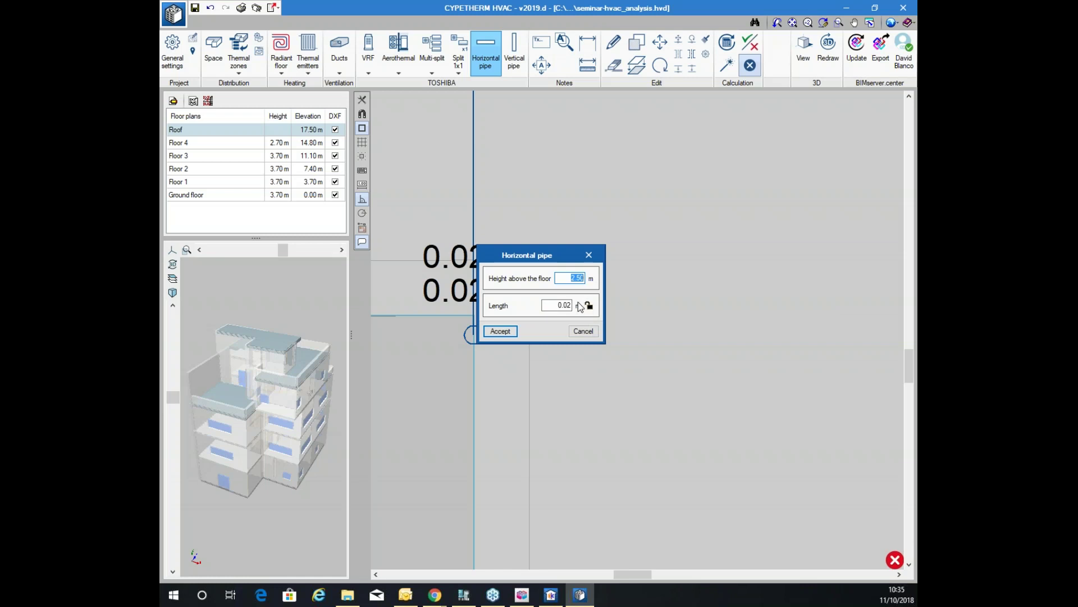
{"action": "left_click", "coordinate": [583, 331]}
{"action": "scroll", "coordinate": [505, 304], "scroll_direction": "down", "scroll_amount": 2}
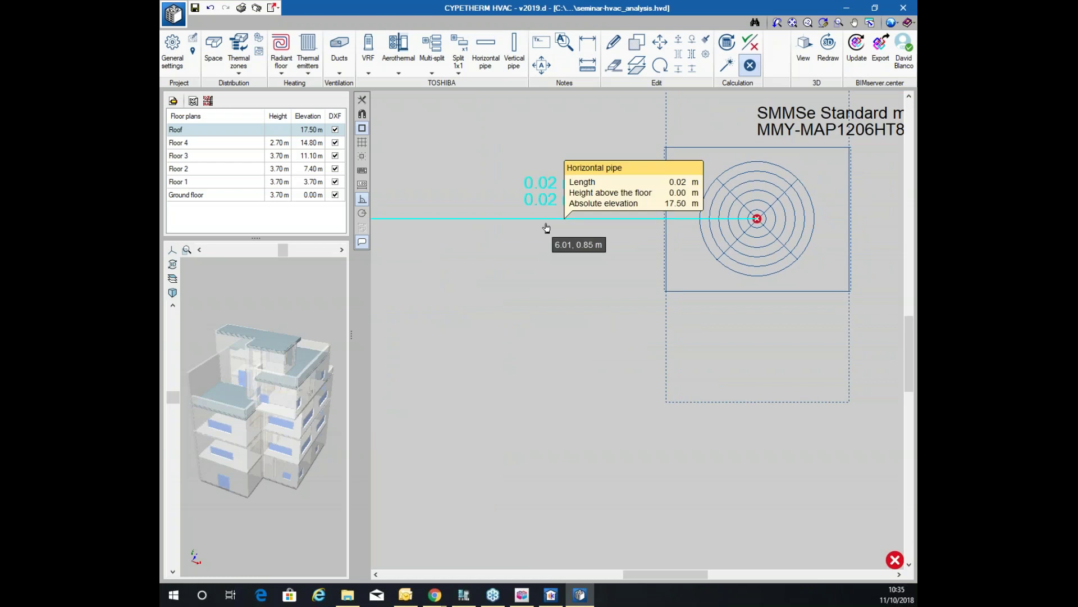
{"action": "left_click", "coordinate": [552, 218]}
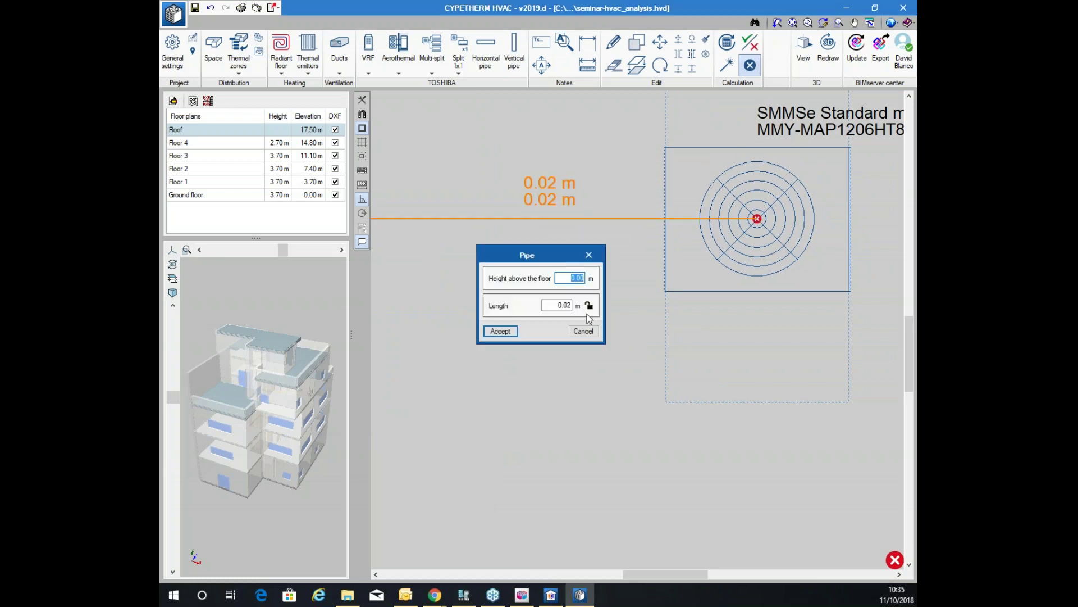
{"action": "left_click", "coordinate": [561, 306]}
{"action": "left_click", "coordinate": [584, 331]}
{"action": "scroll", "coordinate": [618, 235], "scroll_direction": "down", "scroll_amount": 2}
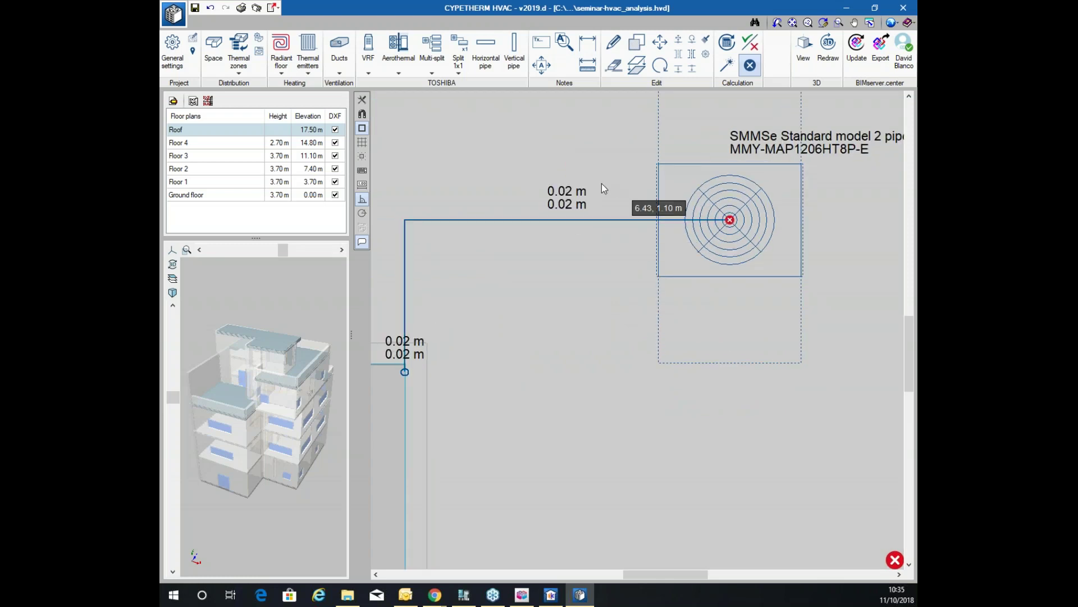
Examine the roof outdoor unit's equipment, design conditions and capacity checks, and leave them unchanged
{"action": "scroll", "coordinate": [568, 183], "scroll_direction": "down", "scroll_amount": 2}
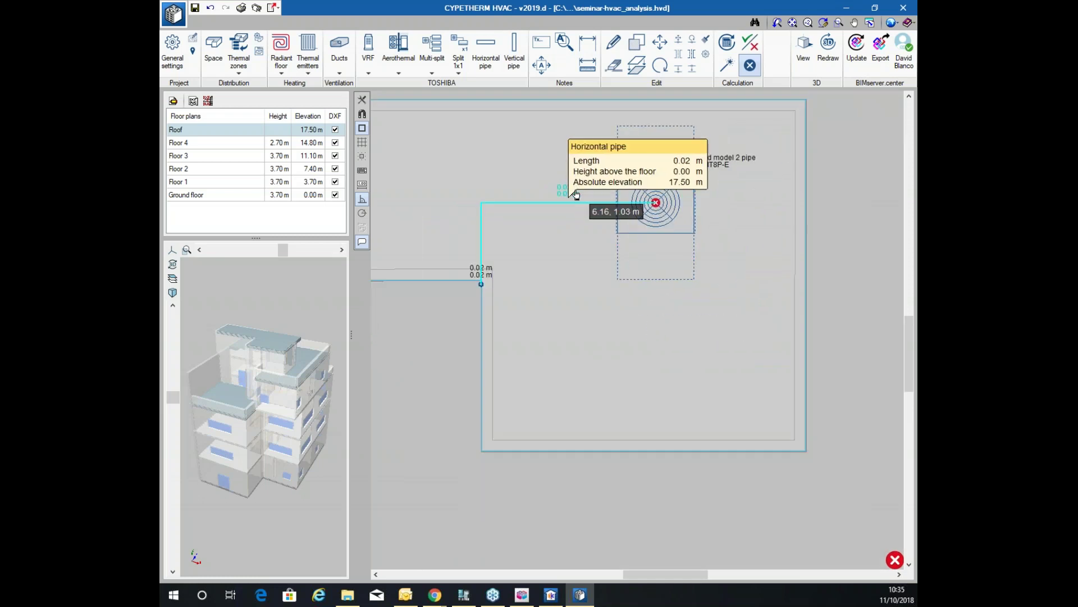
{"action": "middle_click_drag", "start_coordinate": [583, 173], "coordinate": [580, 219]}
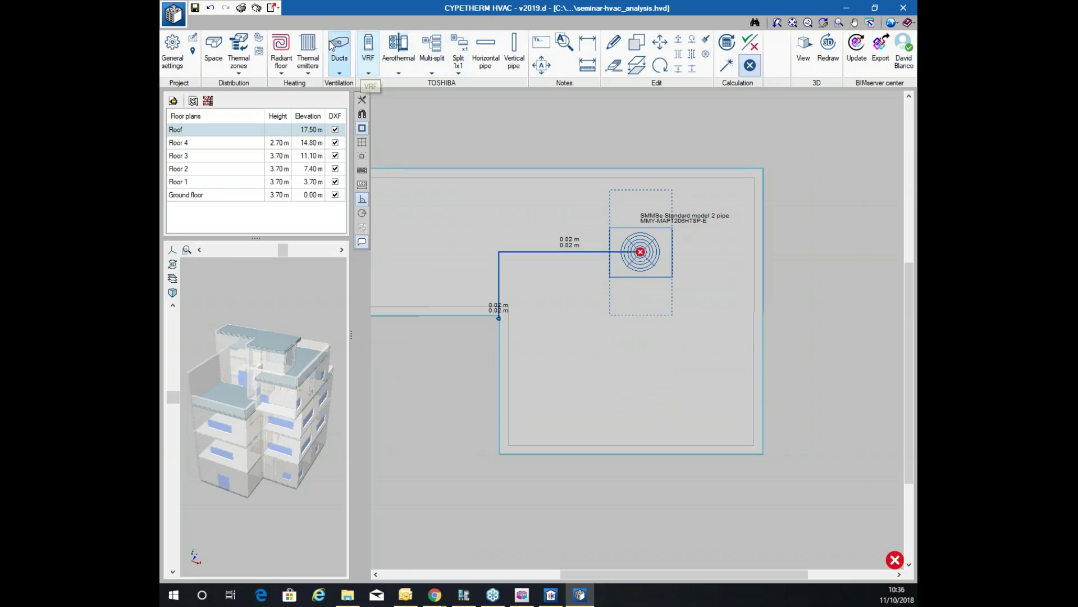
{"action": "left_click", "coordinate": [368, 53]}
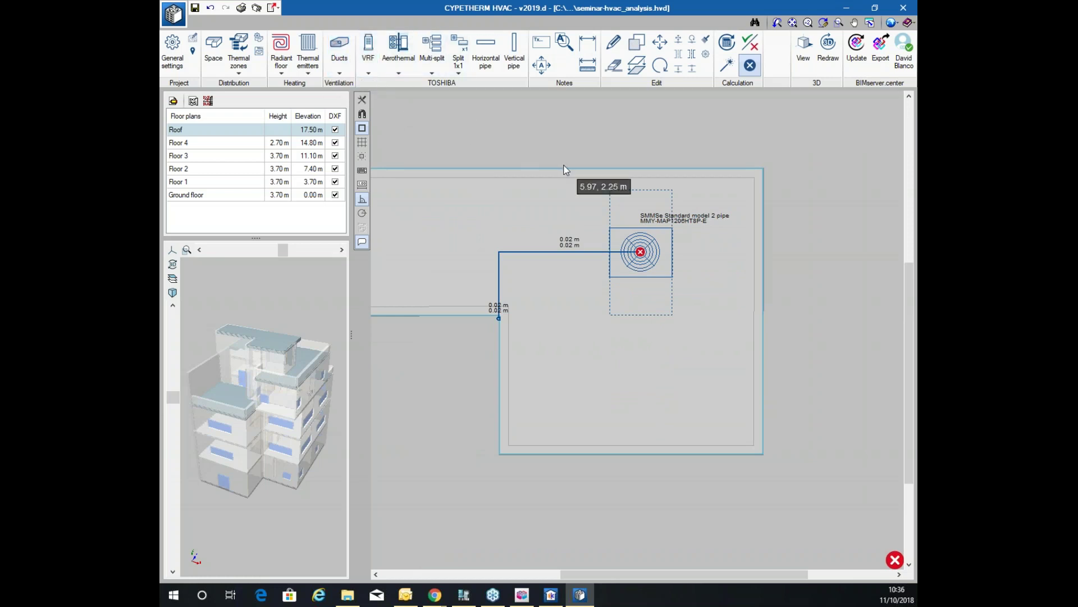
{"action": "left_click", "coordinate": [640, 252]}
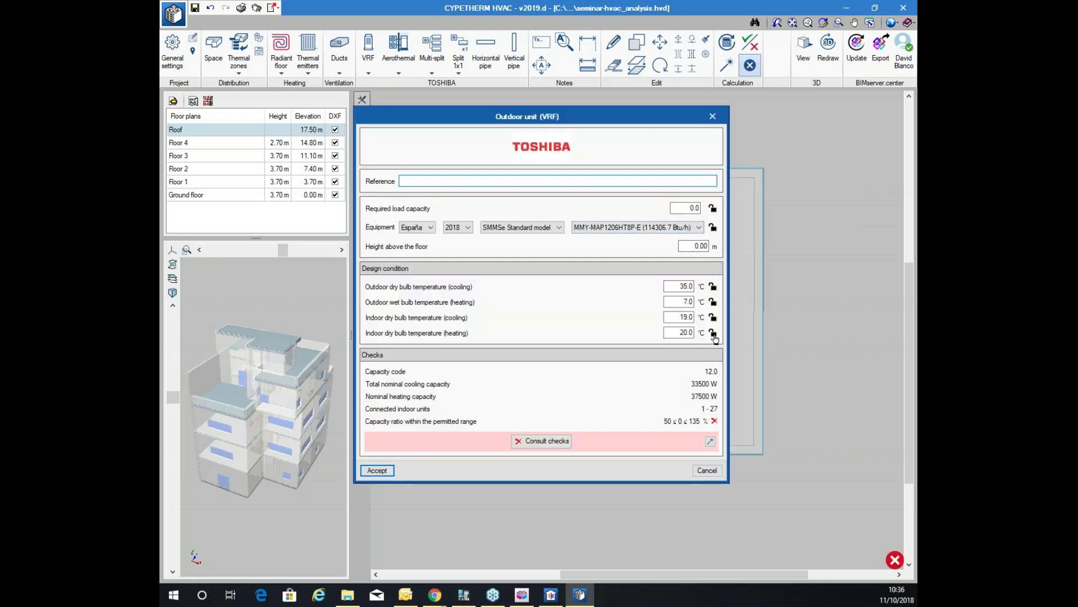
{"action": "left_click", "coordinate": [711, 117]}
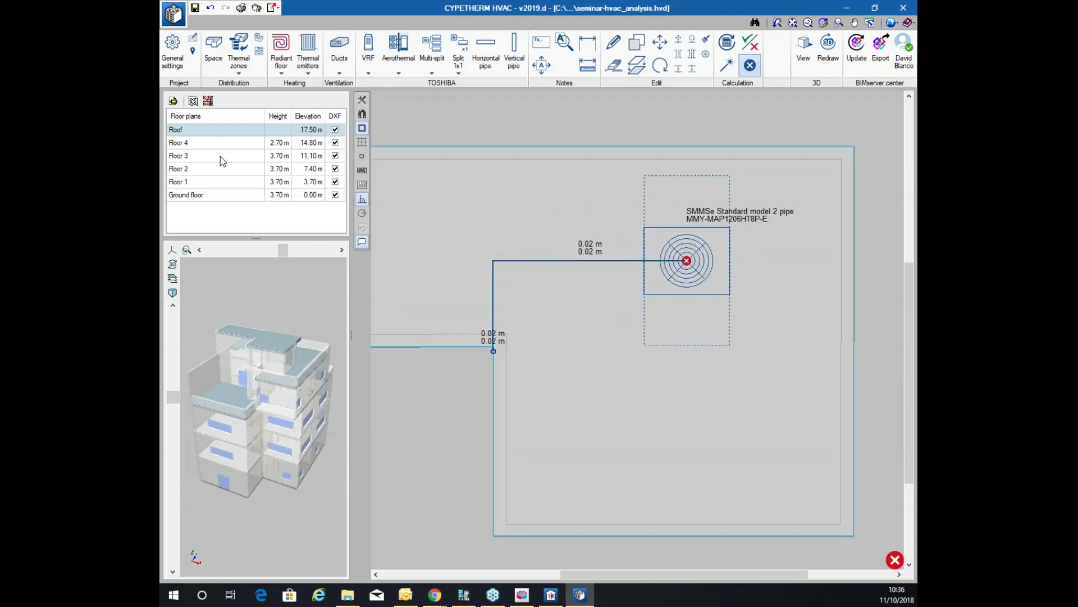
Examine the Floor 4 plan, including the stairs, technical room and terrace spaces and the vertical pipe's position
{"action": "left_click", "coordinate": [222, 156]}
{"action": "left_click", "coordinate": [223, 143]}
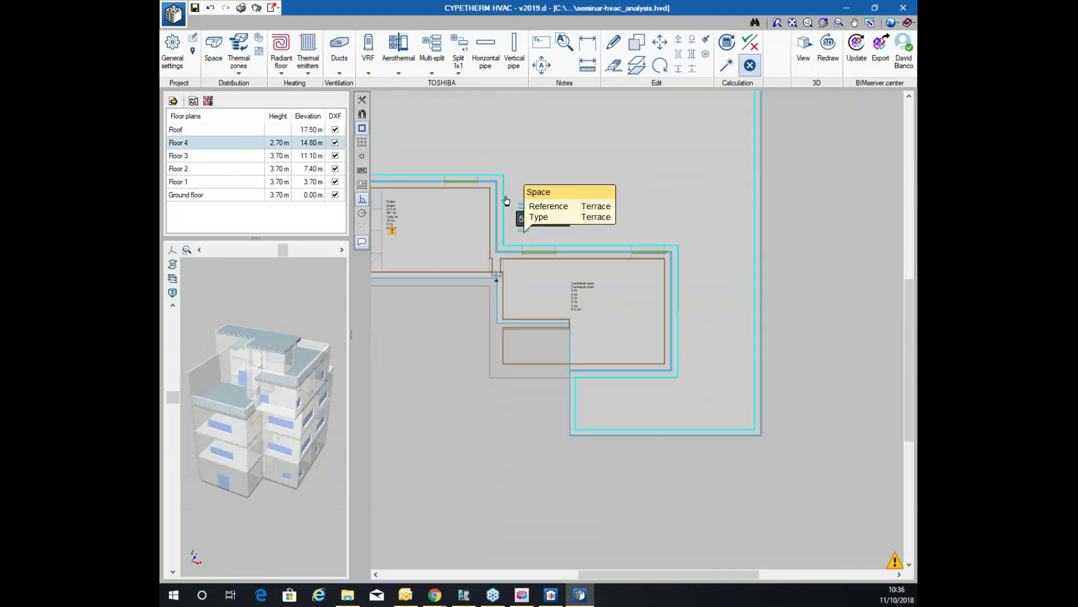
{"action": "scroll", "coordinate": [658, 207], "scroll_direction": "up", "scroll_amount": 2}
{"action": "scroll", "coordinate": [618, 144], "scroll_direction": "down", "scroll_amount": 3}
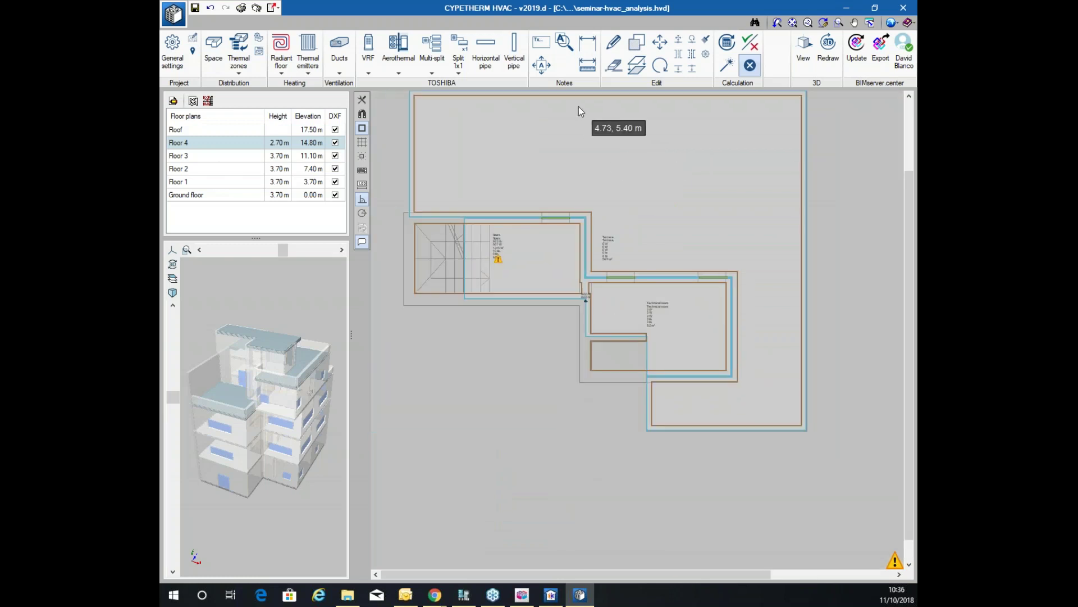
{"action": "scroll", "coordinate": [523, 246], "scroll_direction": "up", "scroll_amount": 3}
{"action": "scroll", "coordinate": [590, 225], "scroll_direction": "up", "scroll_amount": 1}
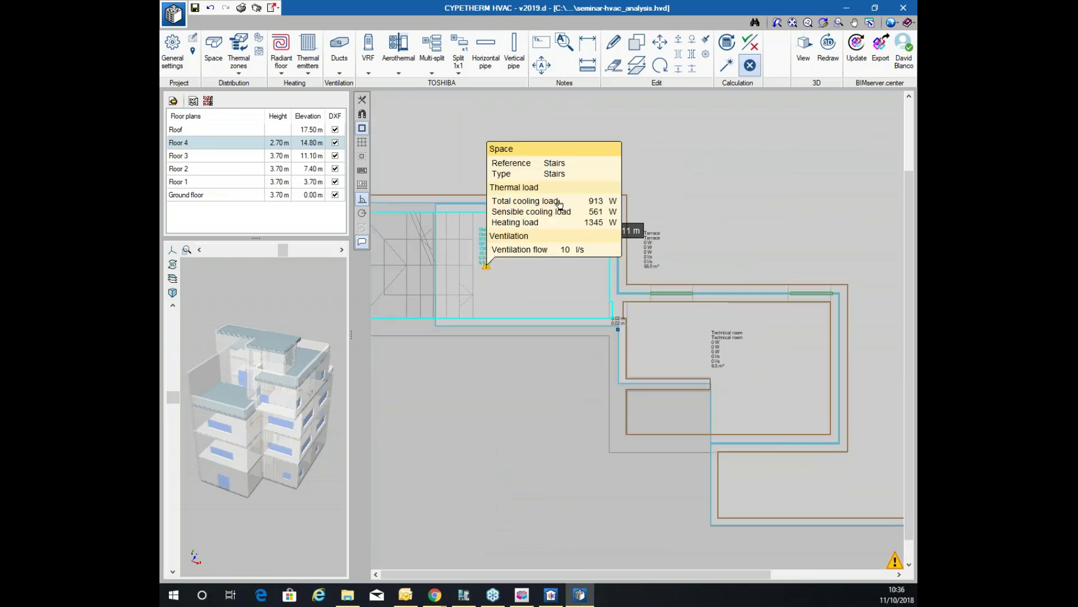
{"action": "scroll", "coordinate": [568, 99], "scroll_direction": "down", "scroll_amount": 2}
{"action": "middle_click_drag", "start_coordinate": [569, 99], "coordinate": [540, 236]}
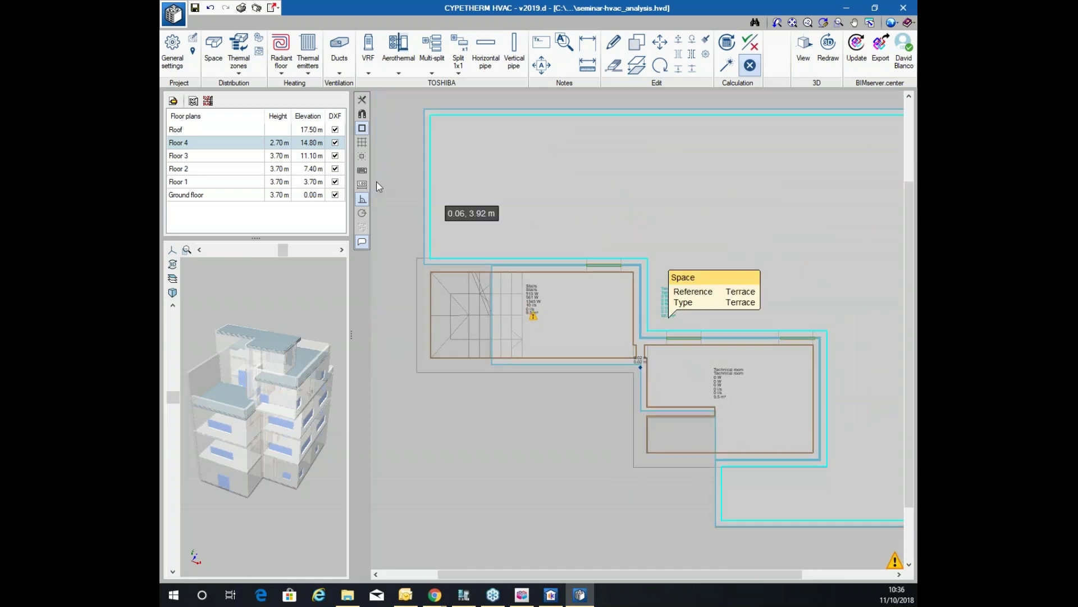
Hide the DXF backgrounds of Floor 3, Floor 2, Floor 1 and the Ground floor, and return to the Floor 3 plan
{"action": "left_click", "coordinate": [233, 156]}
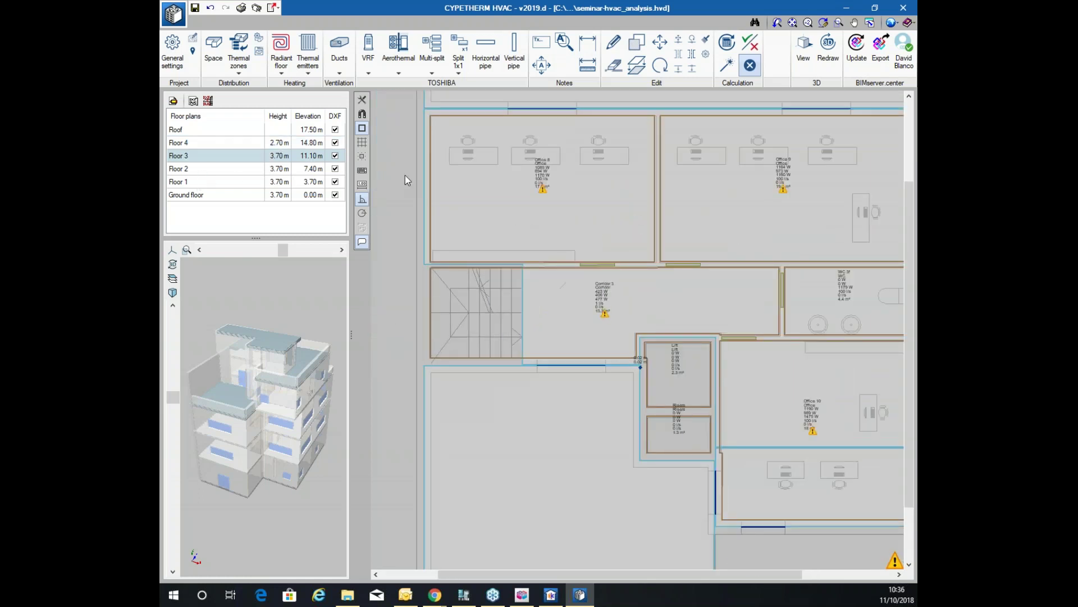
{"action": "scroll", "coordinate": [618, 192], "scroll_direction": "down", "scroll_amount": 3}
{"action": "scroll", "coordinate": [618, 193], "scroll_direction": "up", "scroll_amount": 1}
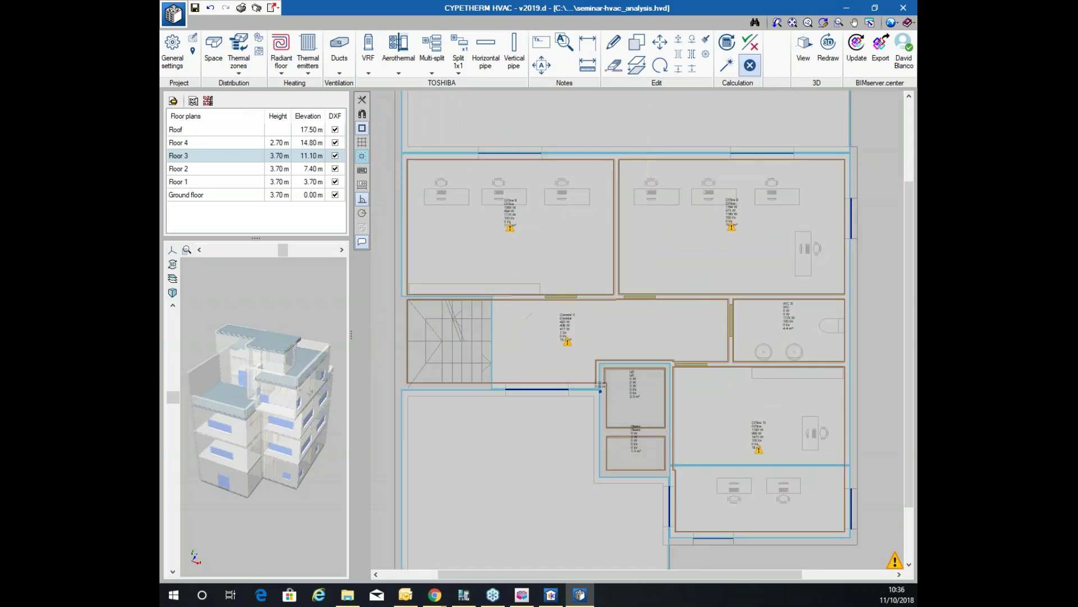
{"action": "left_click", "coordinate": [335, 156]}
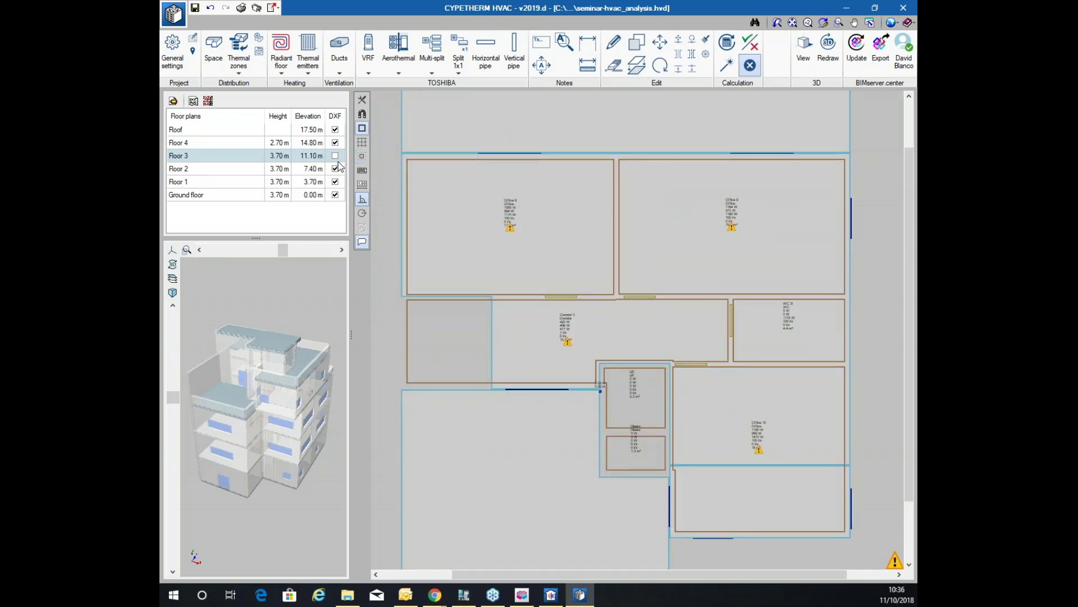
{"action": "left_click", "coordinate": [335, 169]}
{"action": "left_click", "coordinate": [335, 181]}
{"action": "left_click", "coordinate": [335, 194]}
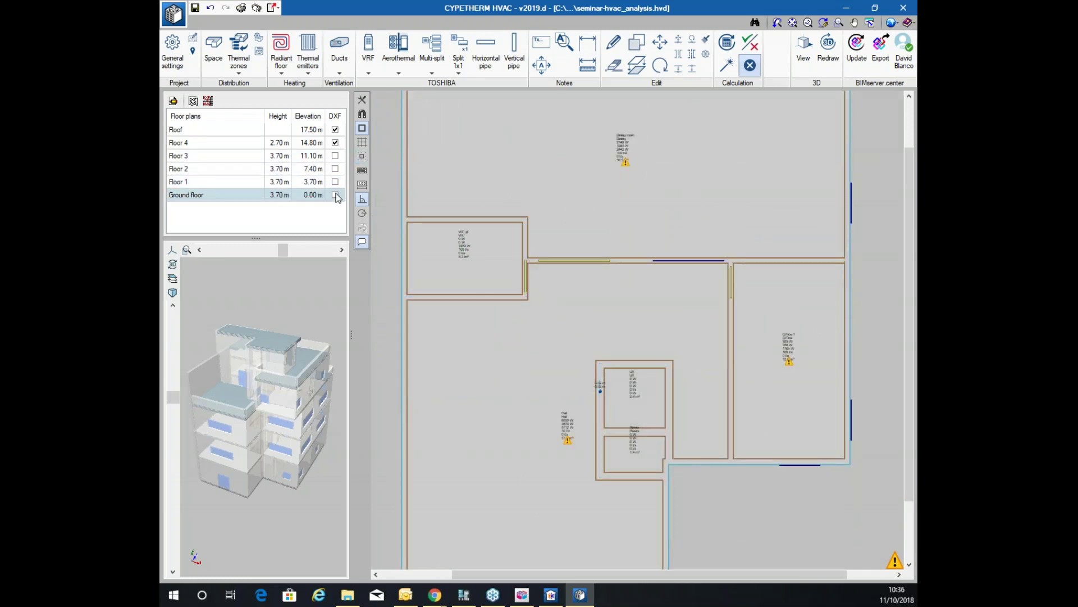
{"action": "left_click", "coordinate": [210, 161]}
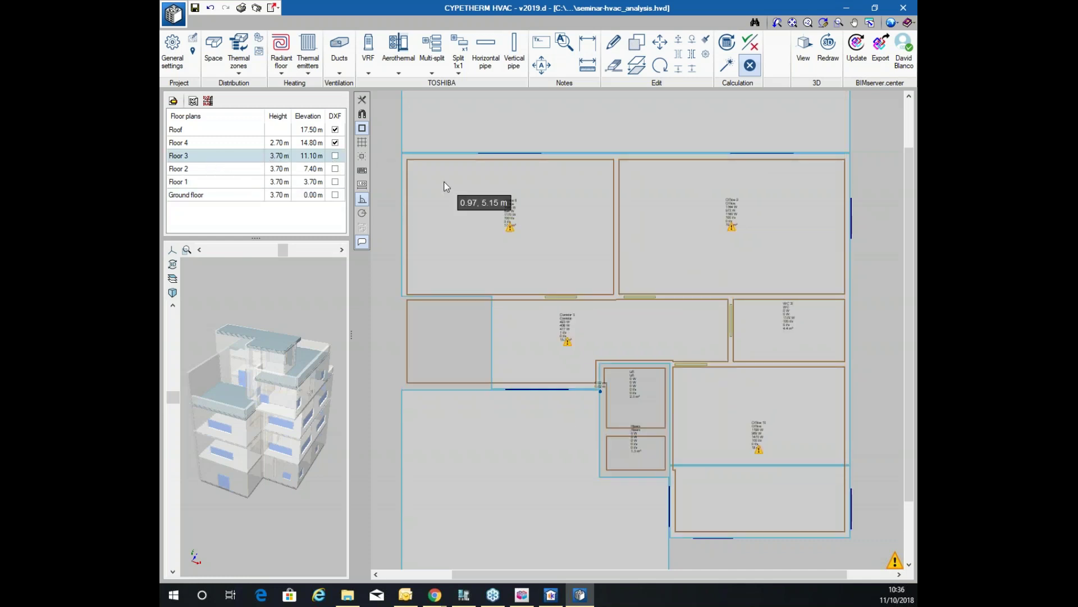
Examine the offices, corridor and lift area on Floor 3, focusing on Office 8
{"action": "scroll", "coordinate": [483, 167], "scroll_direction": "up", "scroll_amount": 3}
{"action": "scroll", "coordinate": [534, 191], "scroll_direction": "up", "scroll_amount": 2}
{"action": "scroll", "coordinate": [528, 185], "scroll_direction": "down", "scroll_amount": 3}
{"action": "scroll", "coordinate": [443, 163], "scroll_direction": "down", "scroll_amount": 2}
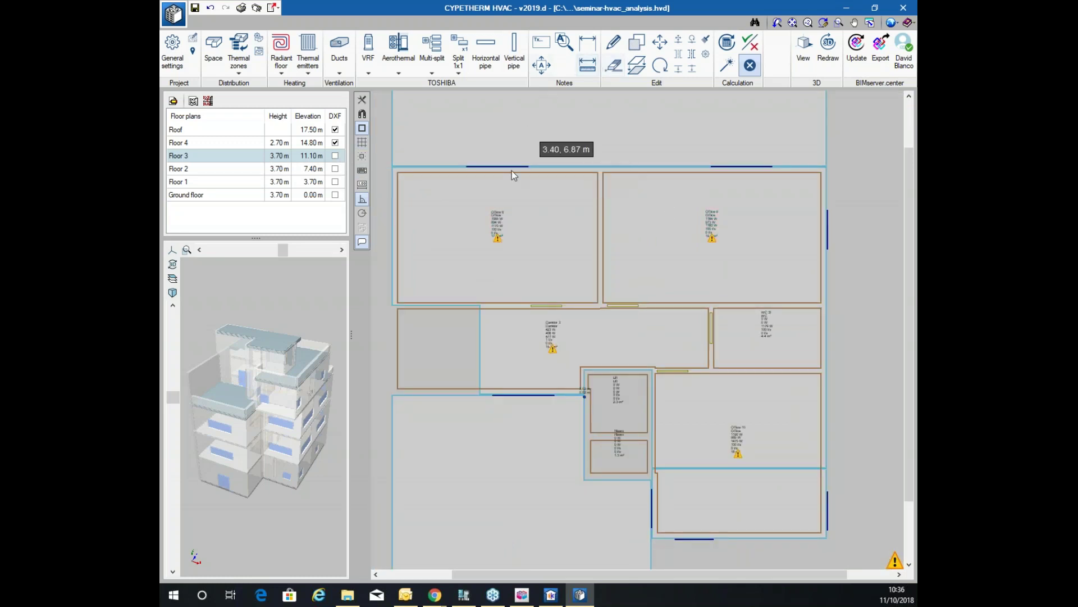
{"action": "scroll", "coordinate": [490, 246], "scroll_direction": "up", "scroll_amount": 1}
{"action": "scroll", "coordinate": [497, 250], "scroll_direction": "up", "scroll_amount": 1}
{"action": "scroll", "coordinate": [560, 172], "scroll_direction": "down", "scroll_amount": 2}
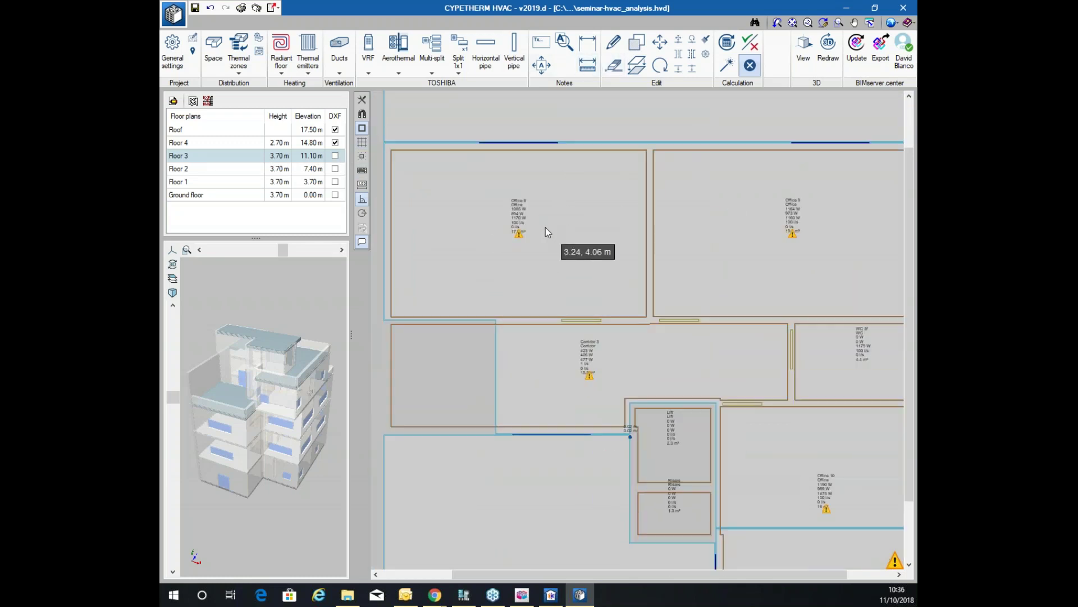
{"action": "scroll", "coordinate": [636, 221], "scroll_direction": "up", "scroll_amount": 1}
{"action": "scroll", "coordinate": [584, 185], "scroll_direction": "down", "scroll_amount": 1}
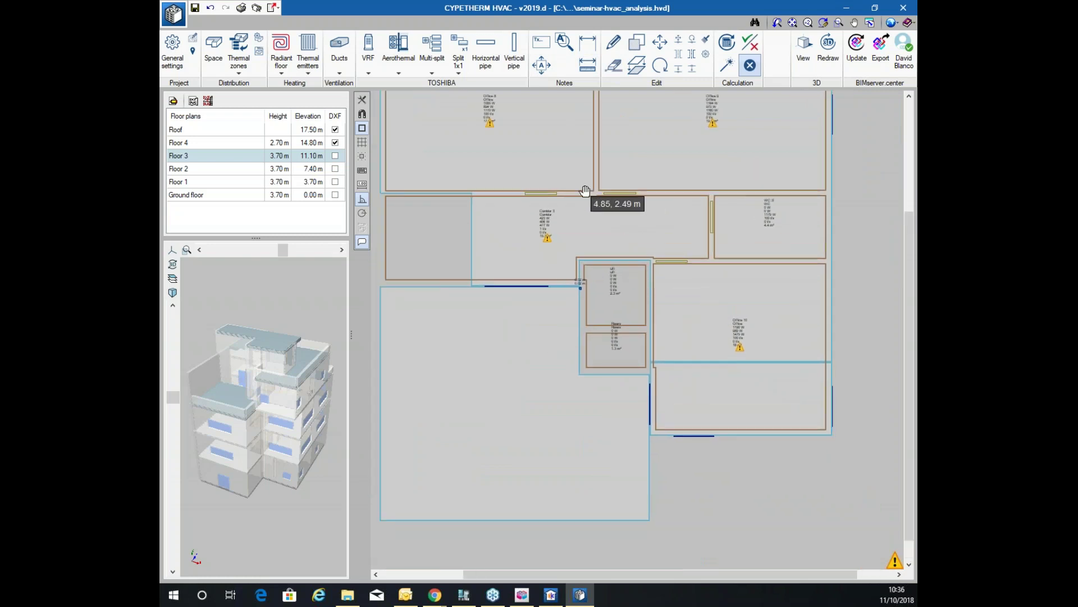
{"action": "scroll", "coordinate": [542, 306], "scroll_direction": "down", "scroll_amount": 1}
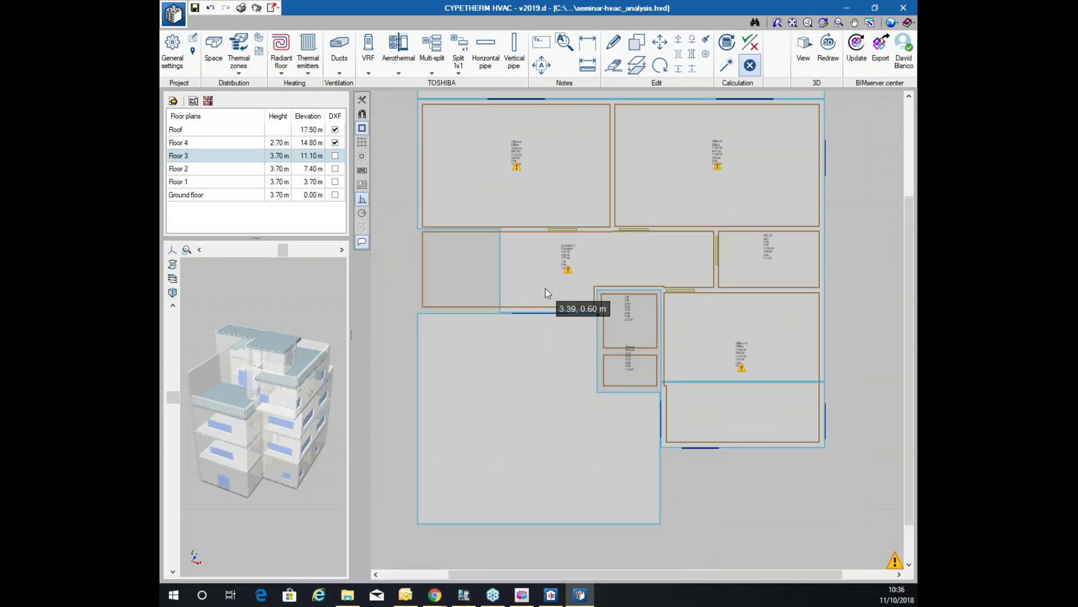
{"action": "scroll", "coordinate": [504, 126], "scroll_direction": "up", "scroll_amount": 2}
{"action": "middle_click_drag", "start_coordinate": [501, 121], "coordinate": [526, 209]}
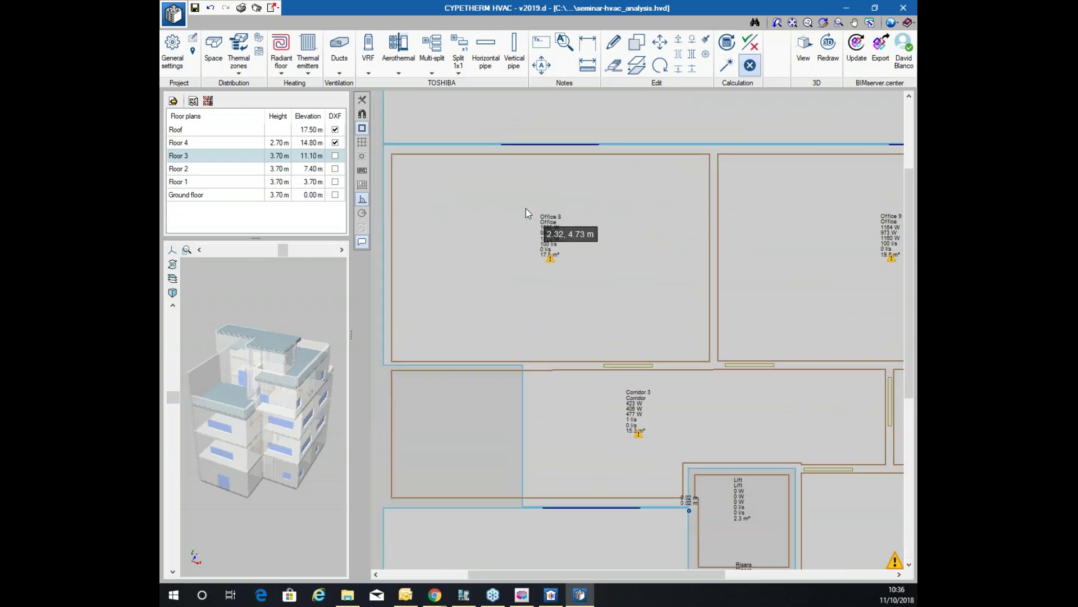
Display the VRF tools and dock them alongside the drawing area, leaving no placement command active
{"action": "left_click", "coordinate": [368, 48]}
{"action": "left_click_drag", "start_coordinate": [168, 107], "coordinate": [414, 102]}
{"action": "left_click", "coordinate": [413, 101]}
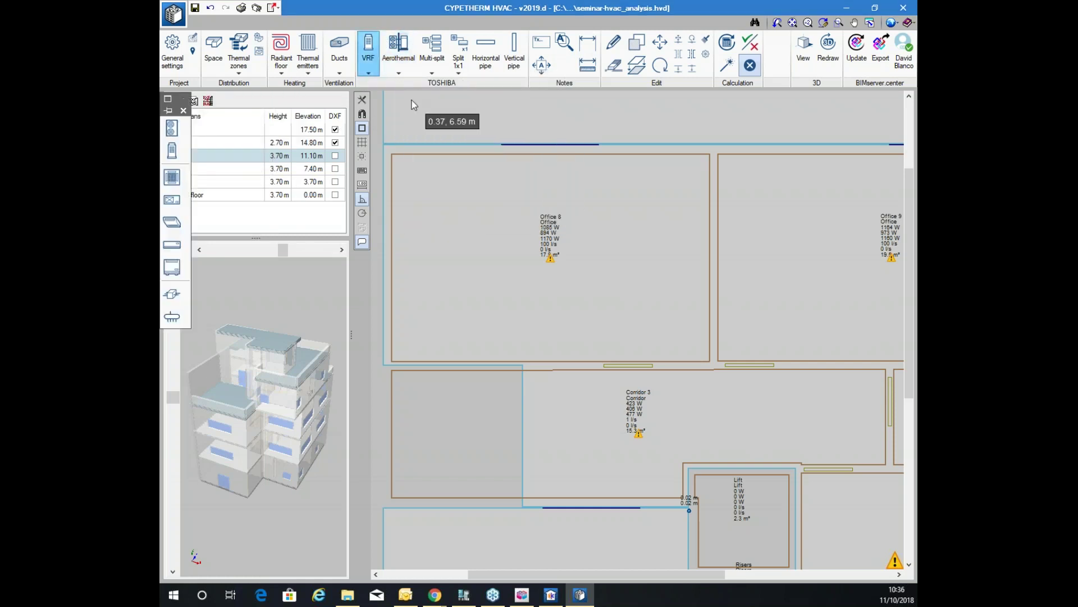
{"action": "left_click_drag", "start_coordinate": [182, 101], "coordinate": [352, 169]}
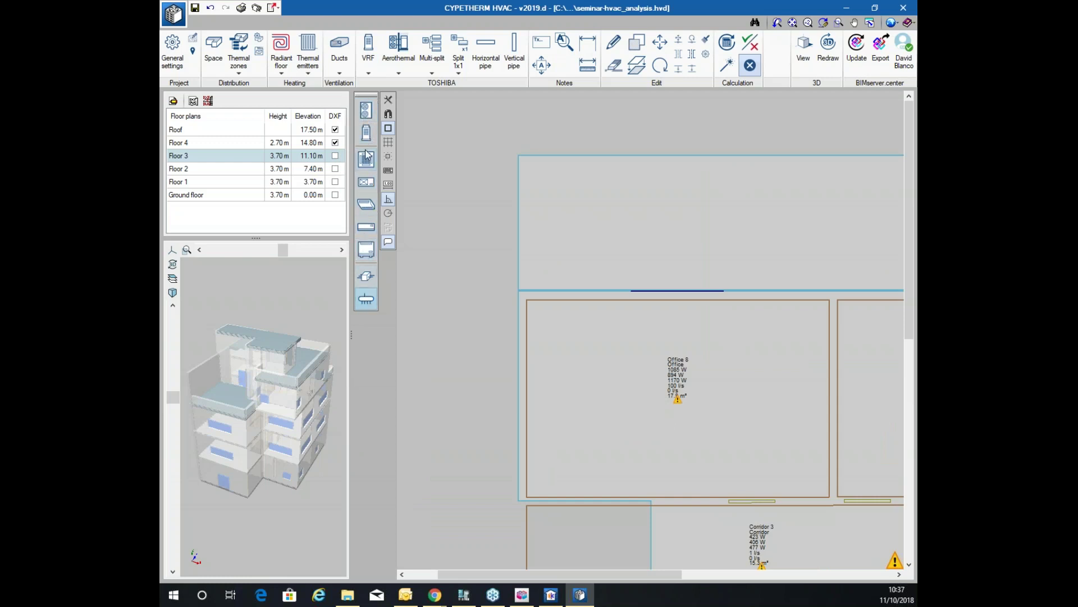
{"action": "left_click", "coordinate": [366, 133]}
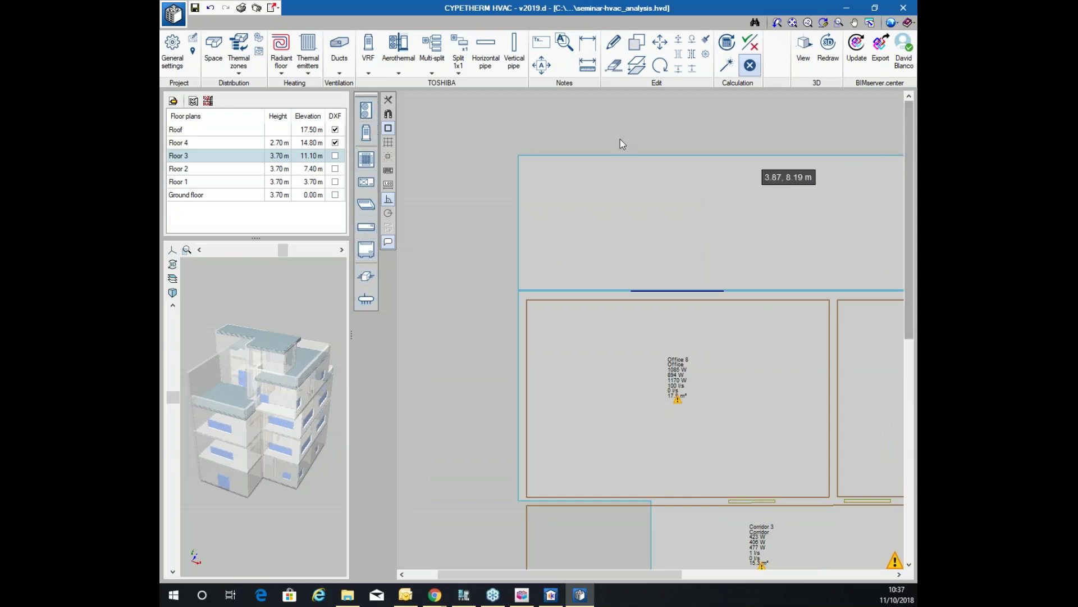
{"action": "key", "text": "Escape"}
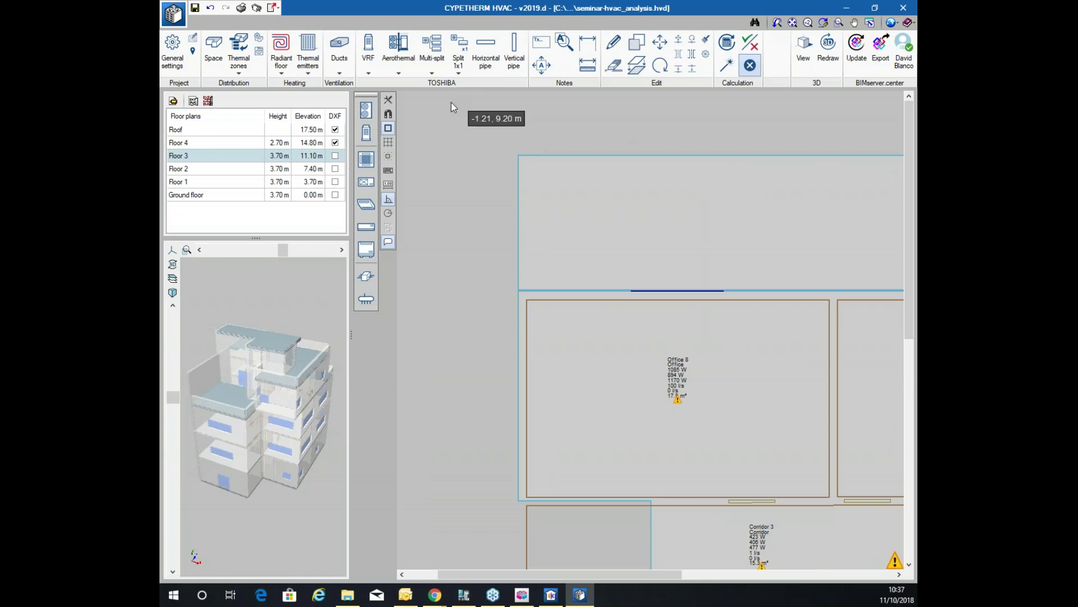
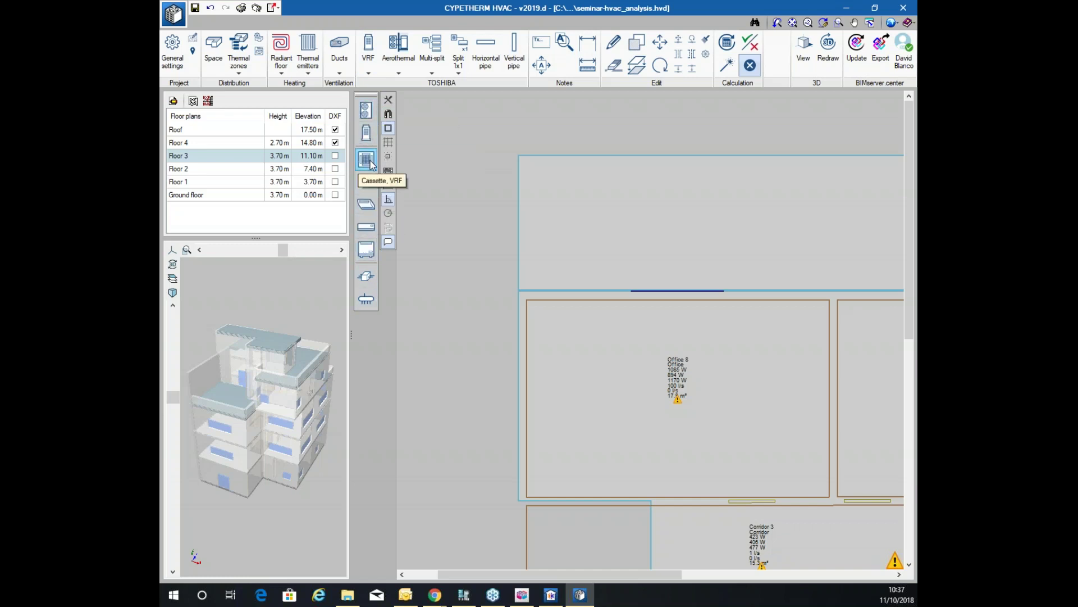
Configure a wall-mounted VRF indoor unit from the España 2018 catalogue, model MMK-AP0057HP-E, 2.50 m above the floor
{"action": "left_click", "coordinate": [366, 229]}
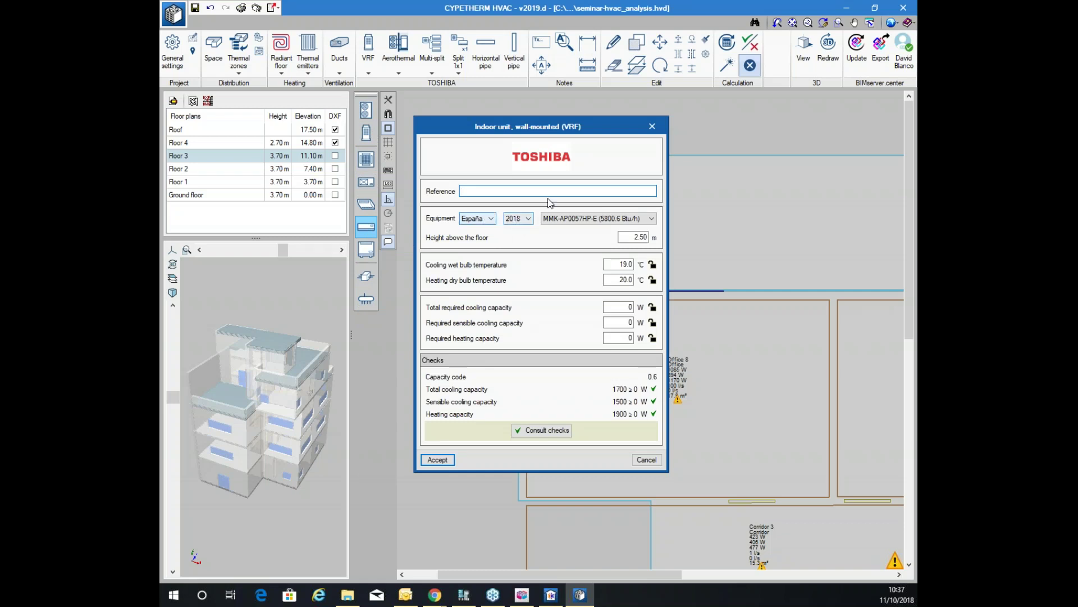
{"action": "left_click", "coordinate": [600, 219]}
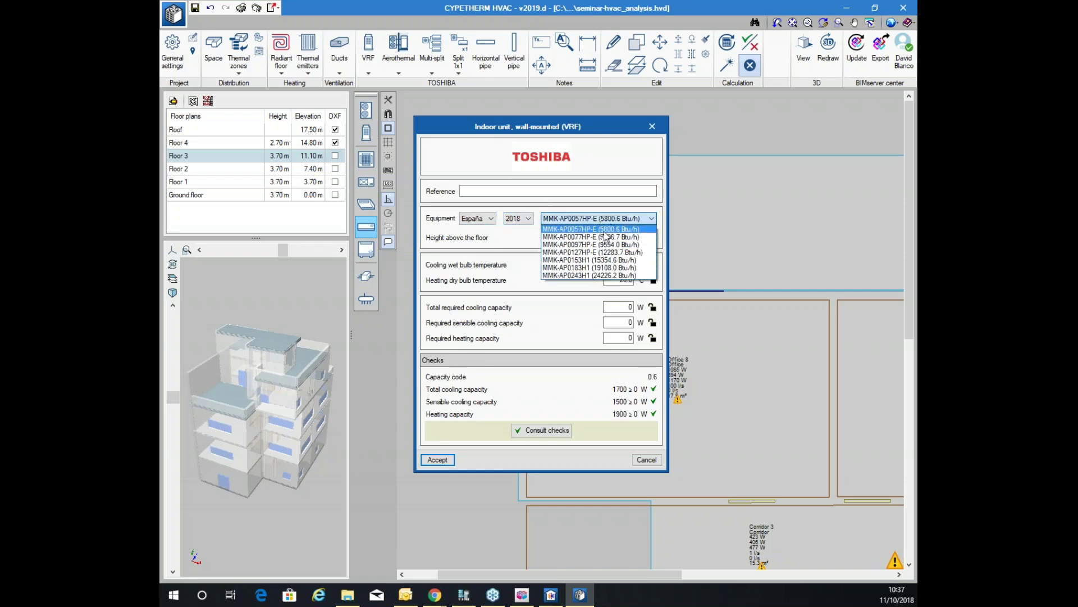
{"action": "left_click", "coordinate": [607, 230]}
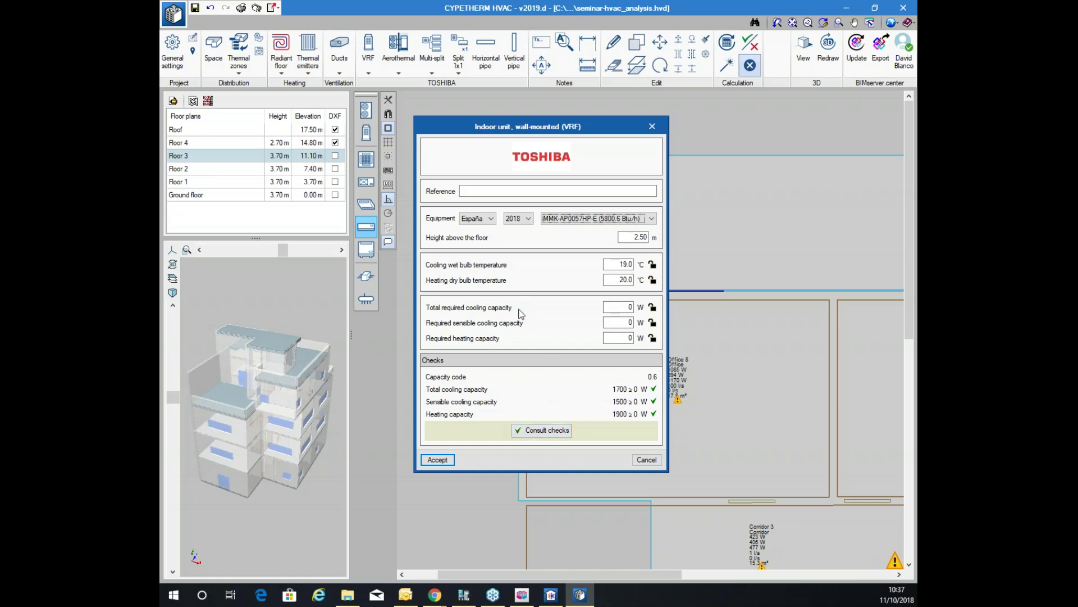
{"action": "left_click", "coordinate": [437, 459]}
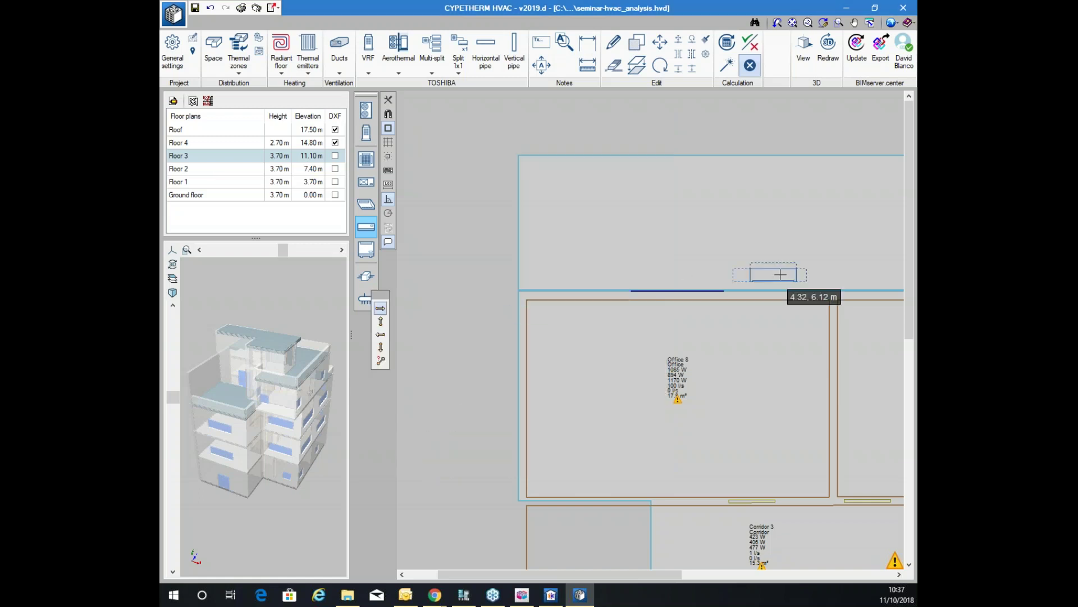
Orient the wall-mounted unit vertically and place one against the left wall of Office 8 and one against the left wall of Office 9
{"action": "scroll", "coordinate": [691, 270], "scroll_direction": "up", "scroll_amount": 5}
{"action": "middle_click_drag", "start_coordinate": [479, 341], "coordinate": [631, 301]}
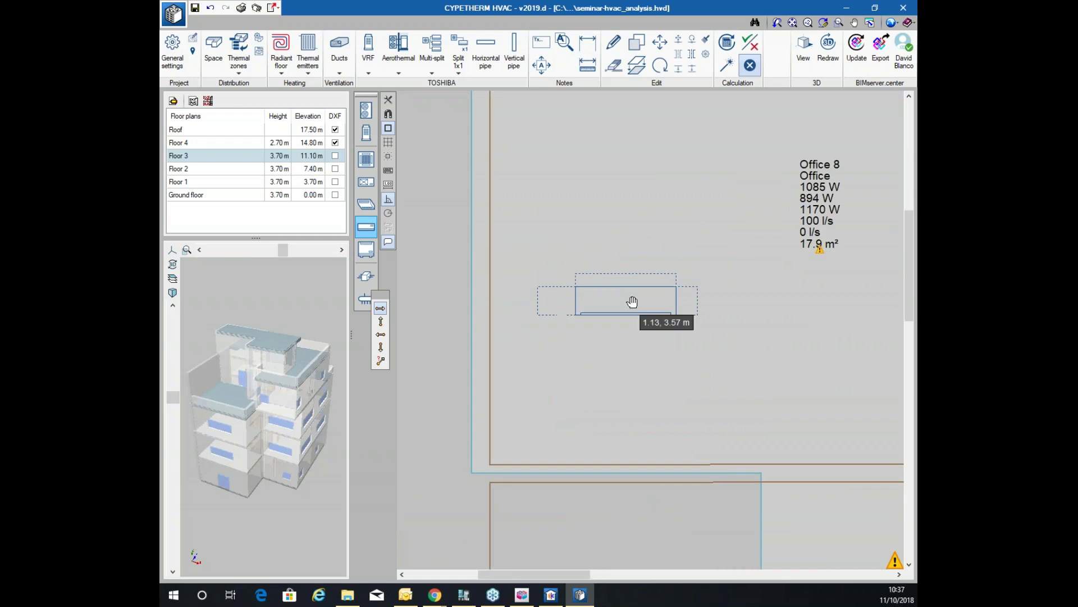
{"action": "left_click", "coordinate": [382, 323]}
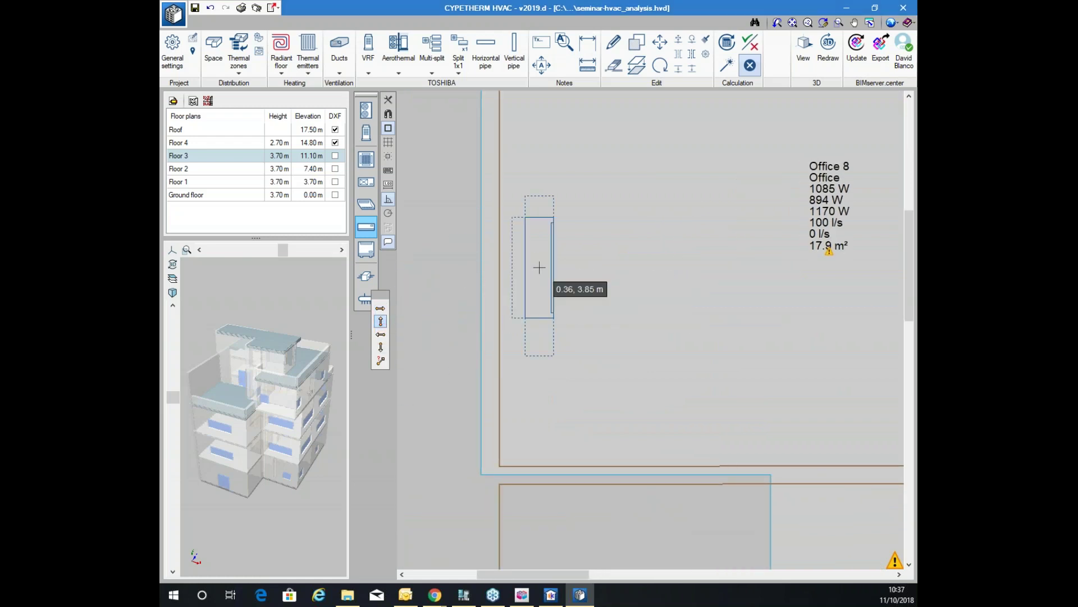
{"action": "left_click", "coordinate": [381, 347]}
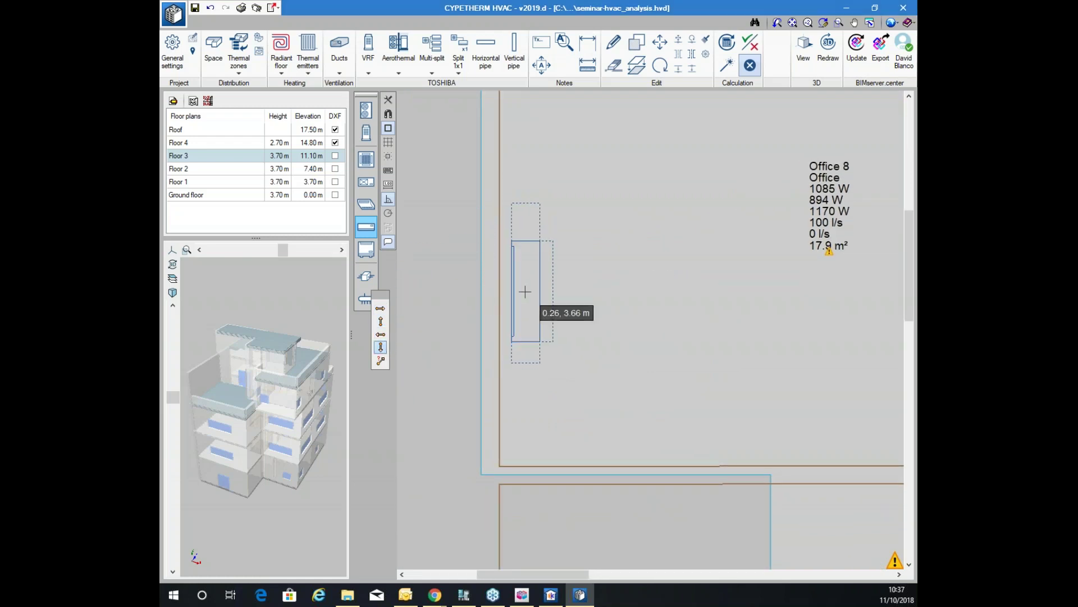
{"action": "scroll", "coordinate": [521, 235], "scroll_direction": "down", "scroll_amount": 1}
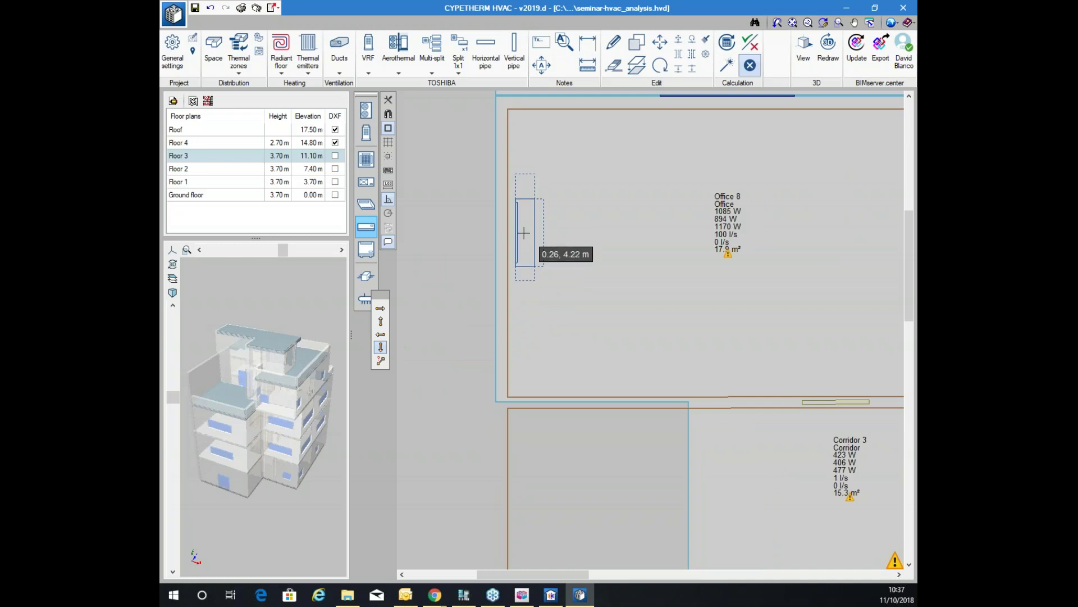
{"action": "scroll", "coordinate": [681, 277], "scroll_direction": "up", "scroll_amount": 2}
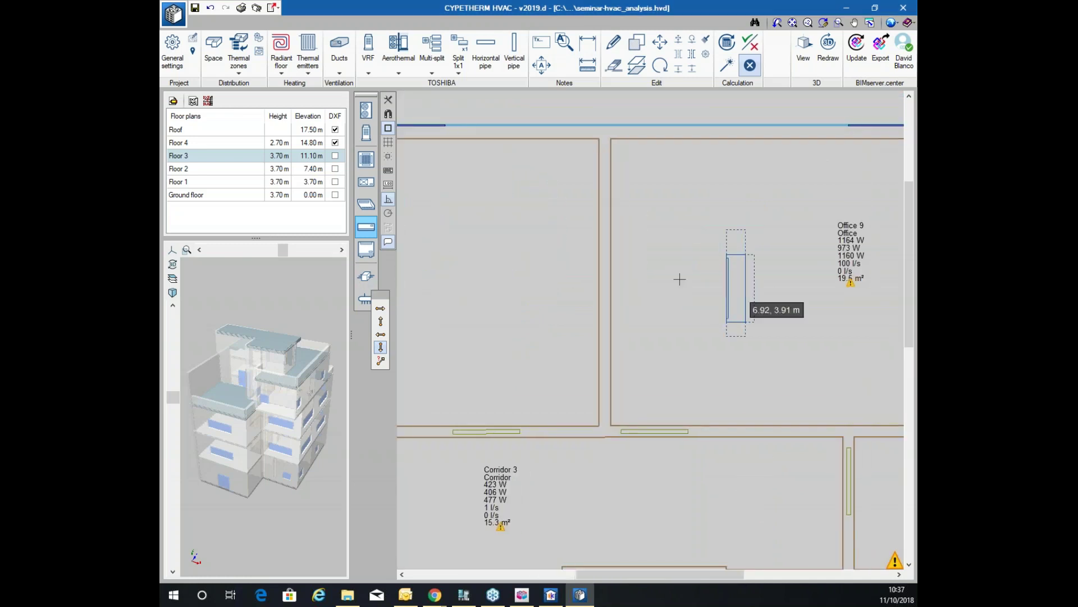
{"action": "left_click", "coordinate": [623, 255]}
{"action": "scroll", "coordinate": [638, 224], "scroll_direction": "down", "scroll_amount": 3}
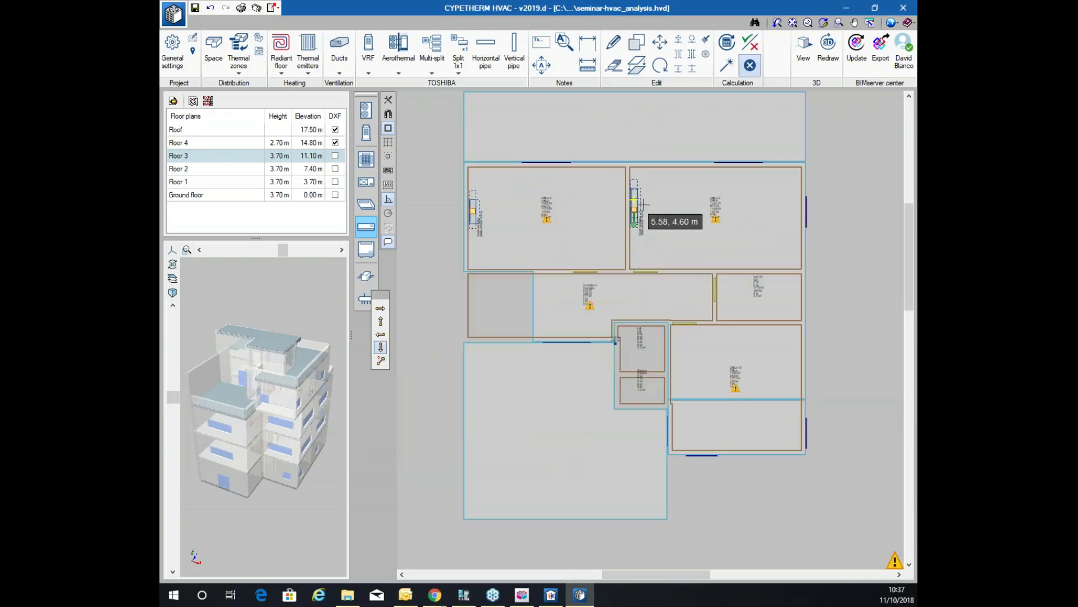
Place a vertically oriented ceiling VRF unit, model MMC-AP0158HP-E at 2.50 m height, in Office 10 against the wall beside the lift
{"action": "scroll", "coordinate": [677, 404], "scroll_direction": "up", "scroll_amount": 6}
{"action": "scroll", "coordinate": [674, 325], "scroll_direction": "down", "scroll_amount": 4}
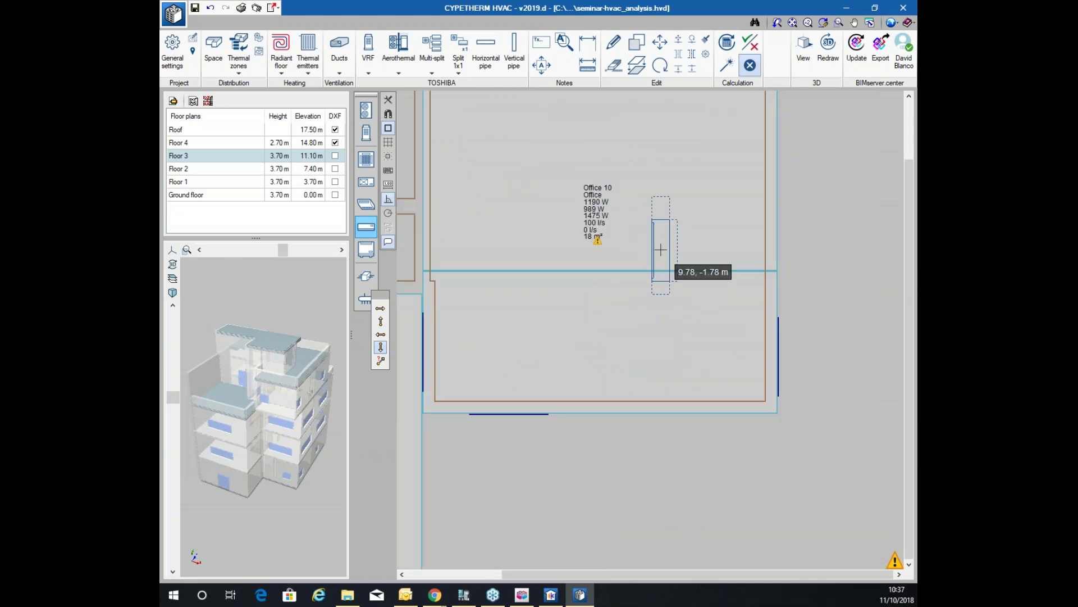
{"action": "scroll", "coordinate": [755, 314], "scroll_direction": "up", "scroll_amount": 2}
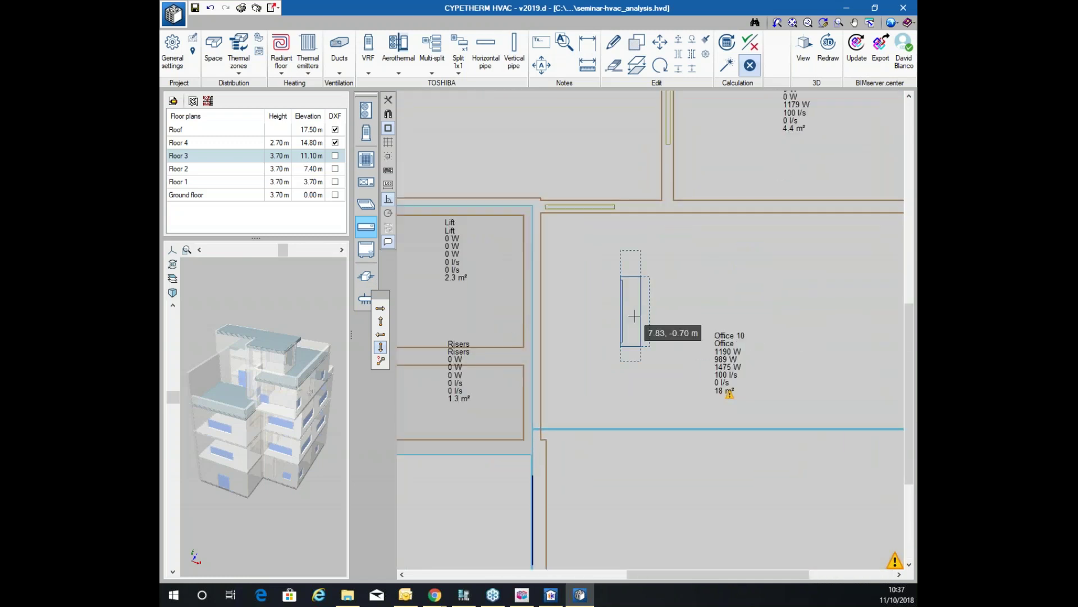
{"action": "scroll", "coordinate": [541, 377], "scroll_direction": "down", "scroll_amount": 3}
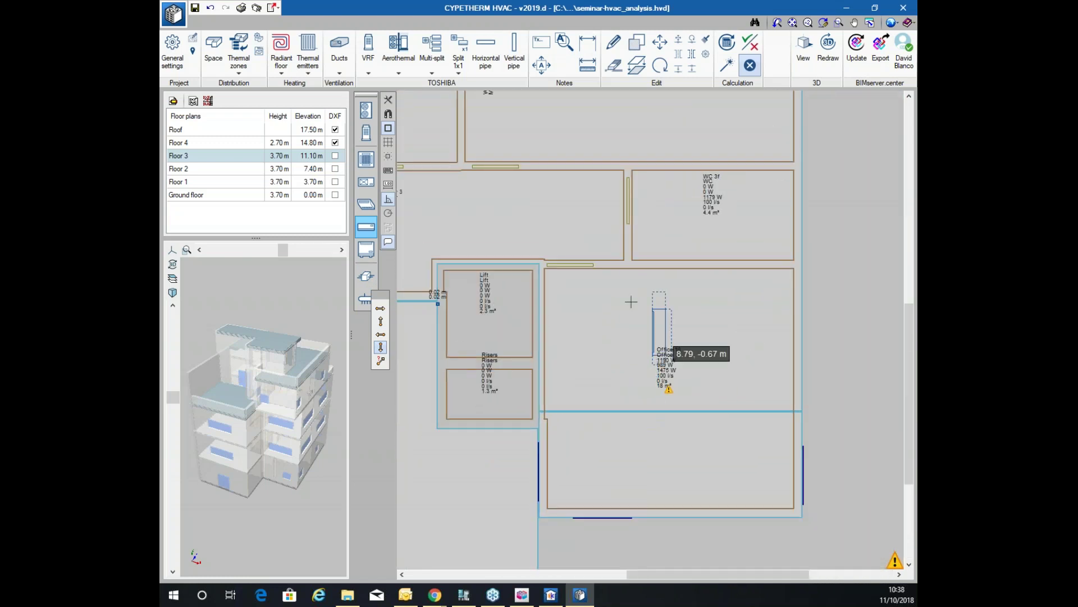
{"action": "left_click", "coordinate": [365, 208]}
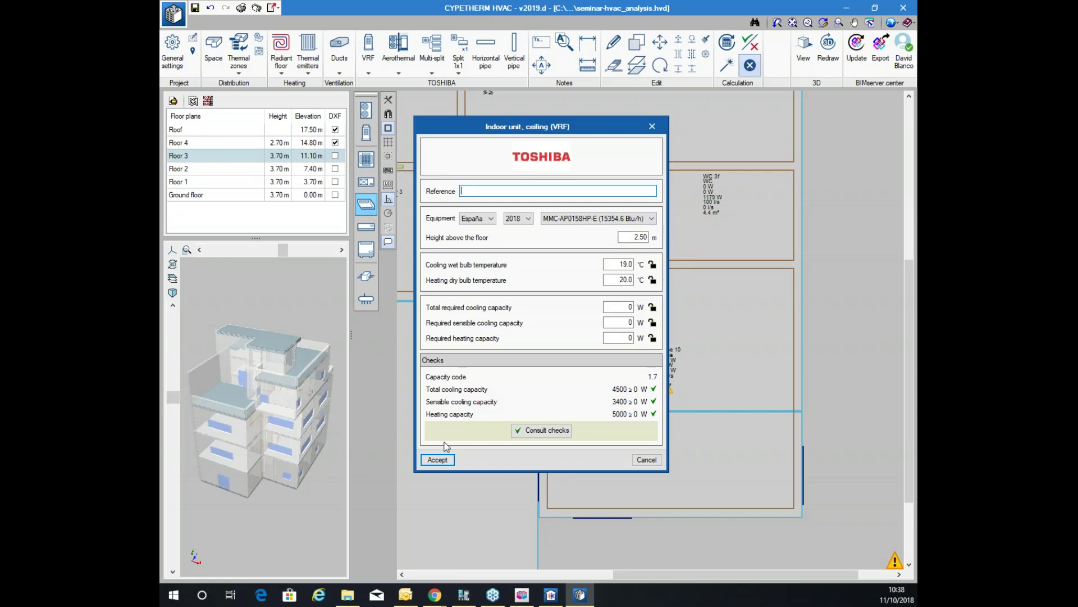
{"action": "left_click", "coordinate": [439, 461]}
{"action": "scroll", "coordinate": [674, 343], "scroll_direction": "up", "scroll_amount": 2}
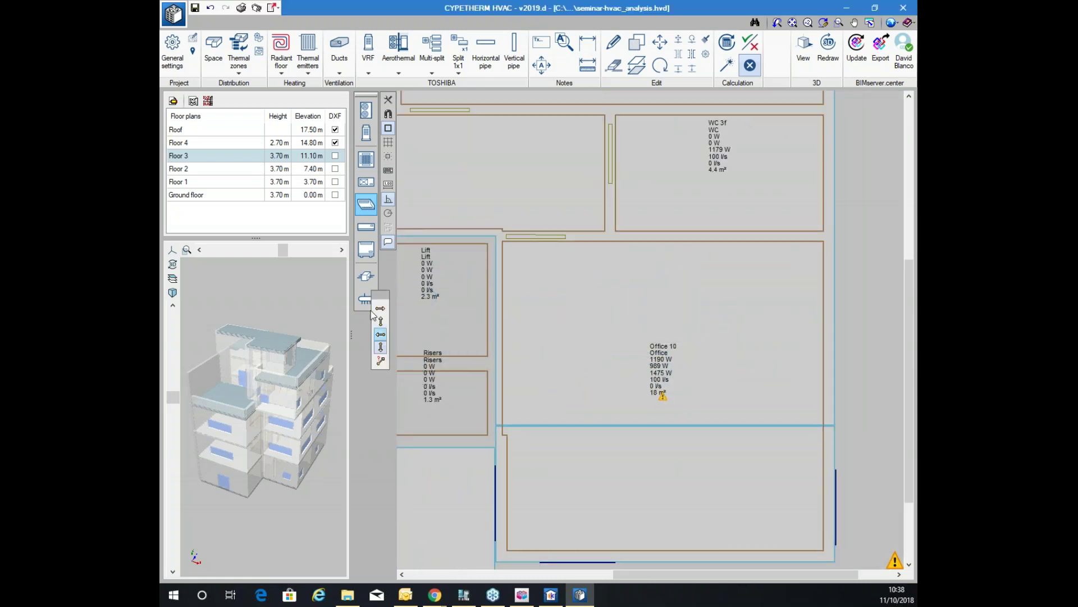
{"action": "left_click", "coordinate": [533, 335]}
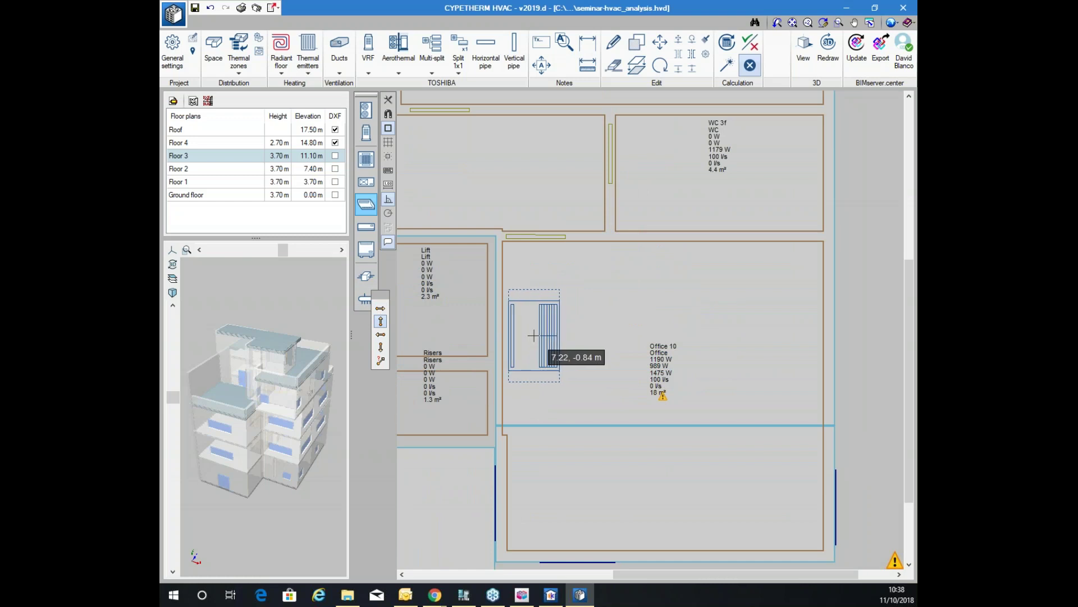
{"action": "scroll", "coordinate": [633, 229], "scroll_direction": "down", "scroll_amount": 2}
{"action": "right_click", "coordinate": [643, 411]}
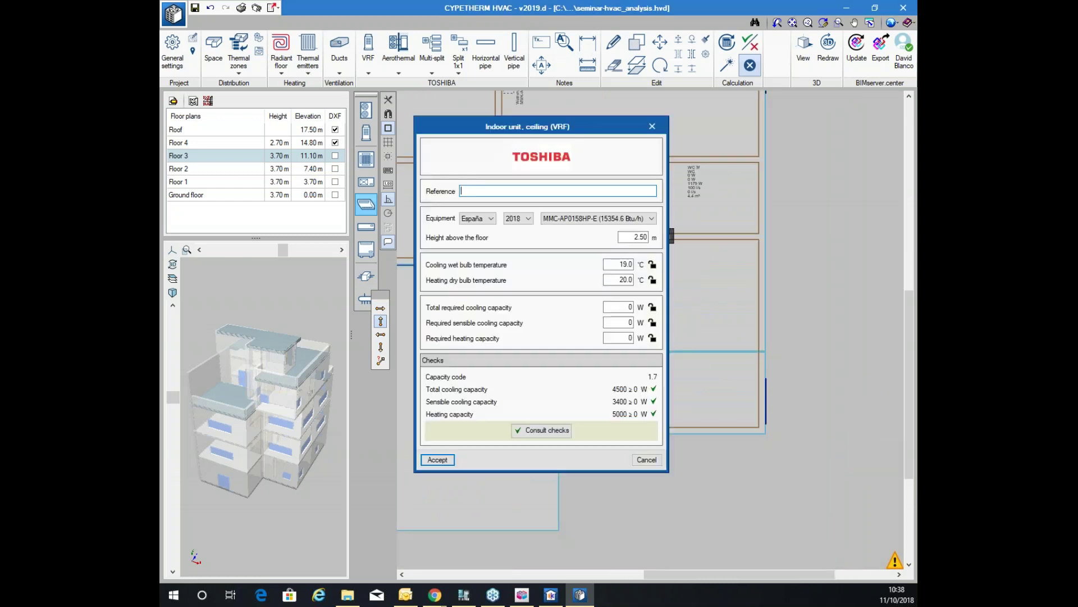
{"action": "left_click", "coordinate": [646, 460]}
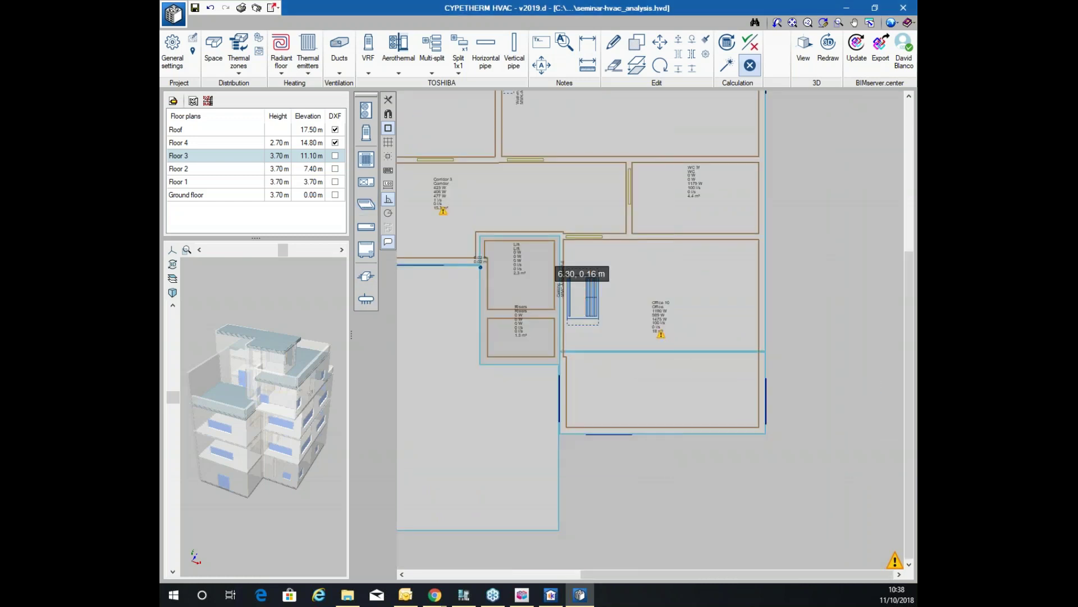
Draw a horizontal pipe at 2.50 m height from the vertical pipe by the lift, up across Corridor 3, to Office 8's wall-mounted unit
{"action": "scroll", "coordinate": [590, 264], "scroll_direction": "up", "scroll_amount": 5}
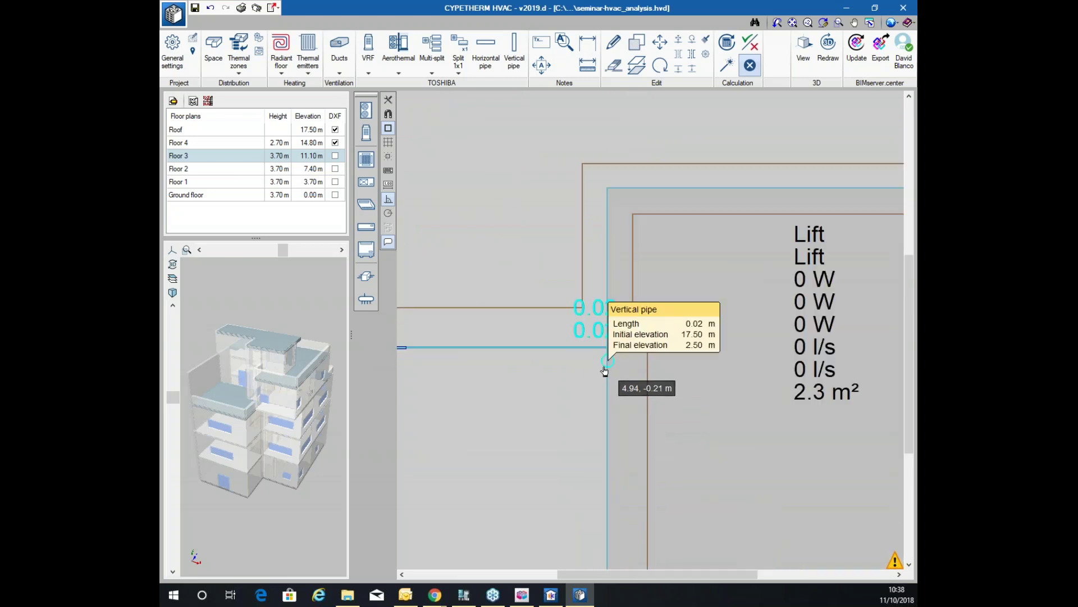
{"action": "scroll", "coordinate": [561, 298], "scroll_direction": "down", "scroll_amount": 3}
{"action": "scroll", "coordinate": [614, 294], "scroll_direction": "down", "scroll_amount": 2}
{"action": "middle_click_drag", "start_coordinate": [613, 293], "coordinate": [724, 220]}
{"action": "scroll", "coordinate": [725, 220], "scroll_direction": "down", "scroll_amount": 2}
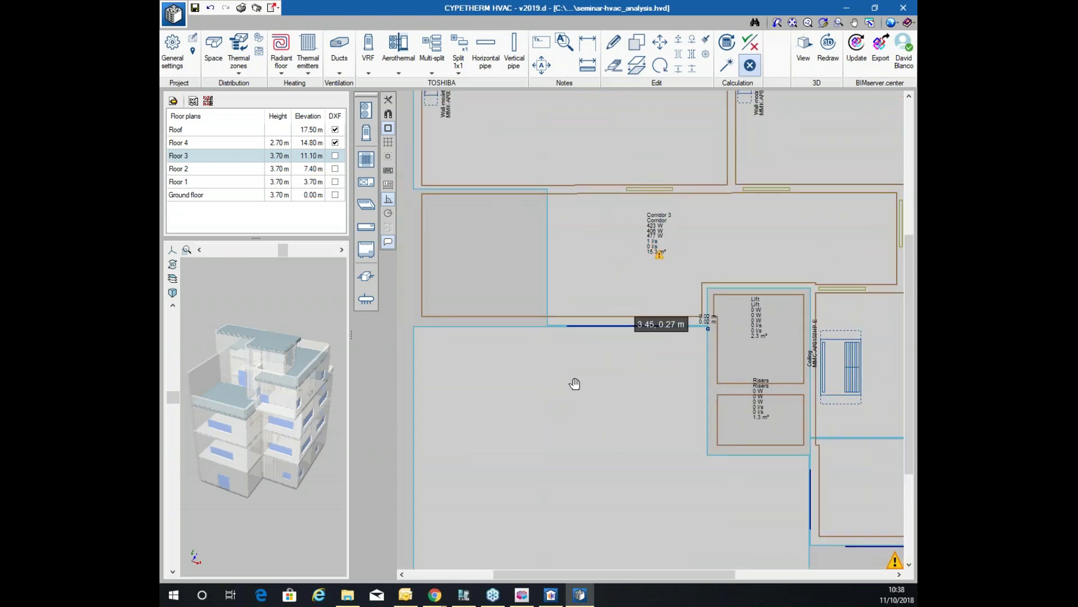
{"action": "middle_click_drag", "start_coordinate": [573, 381], "coordinate": [524, 472]}
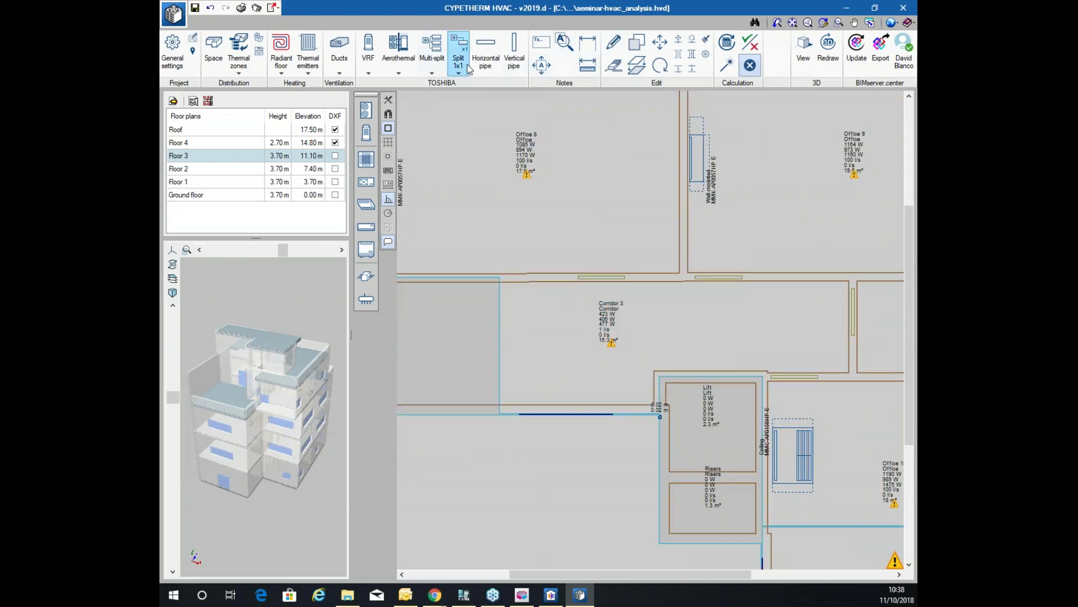
{"action": "left_click", "coordinate": [485, 54]}
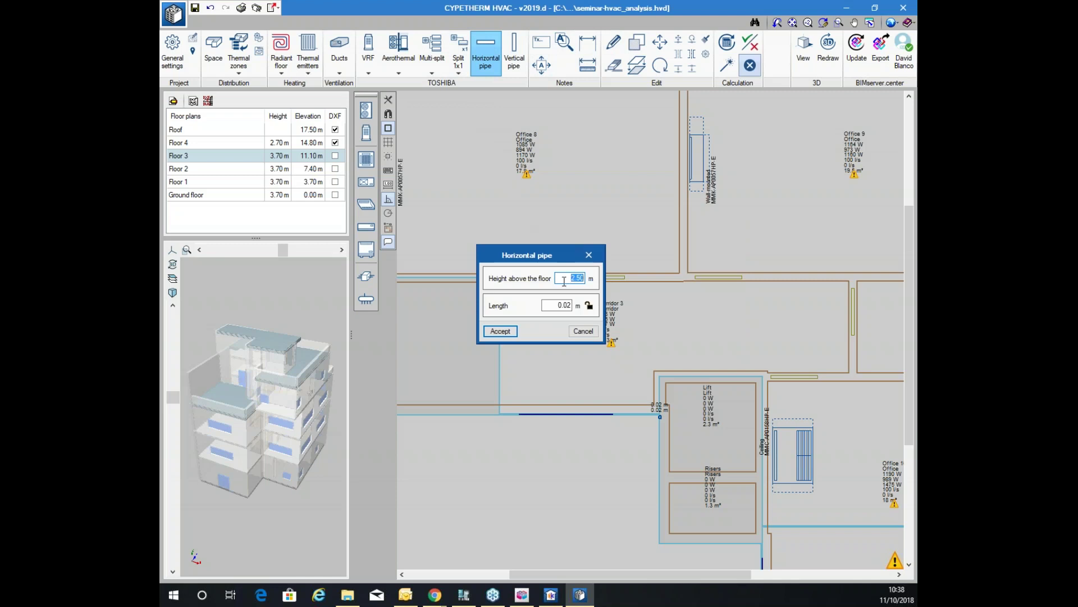
{"action": "left_click", "coordinate": [500, 331]}
{"action": "scroll", "coordinate": [444, 452], "scroll_direction": "up", "scroll_amount": 5}
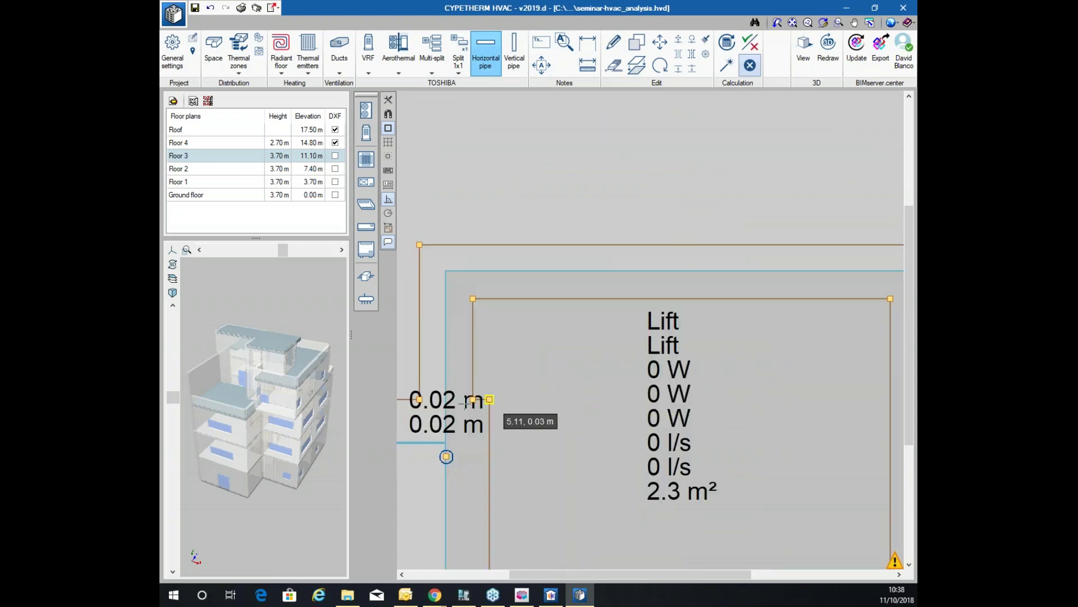
{"action": "scroll", "coordinate": [441, 451], "scroll_direction": "down", "scroll_amount": 5}
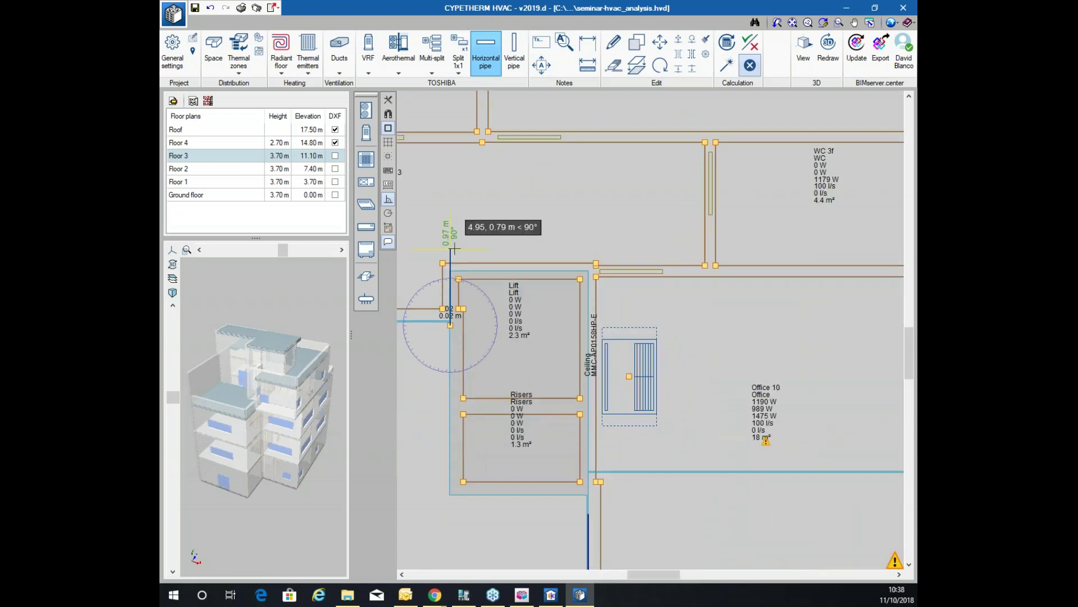
{"action": "left_click", "coordinate": [387, 199]}
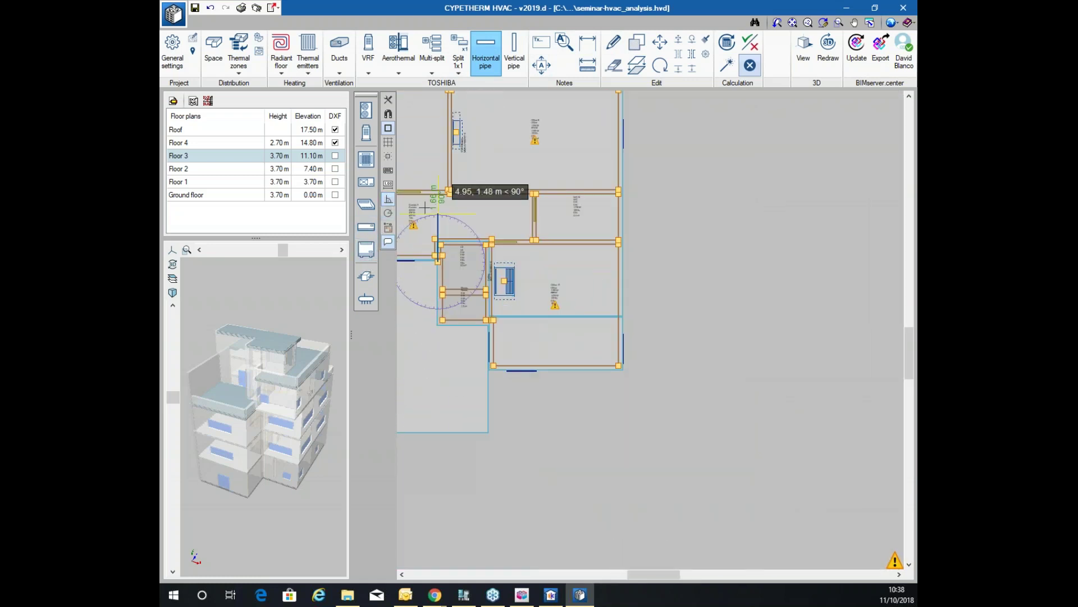
{"action": "middle_click_drag", "start_coordinate": [483, 194], "coordinate": [747, 303]}
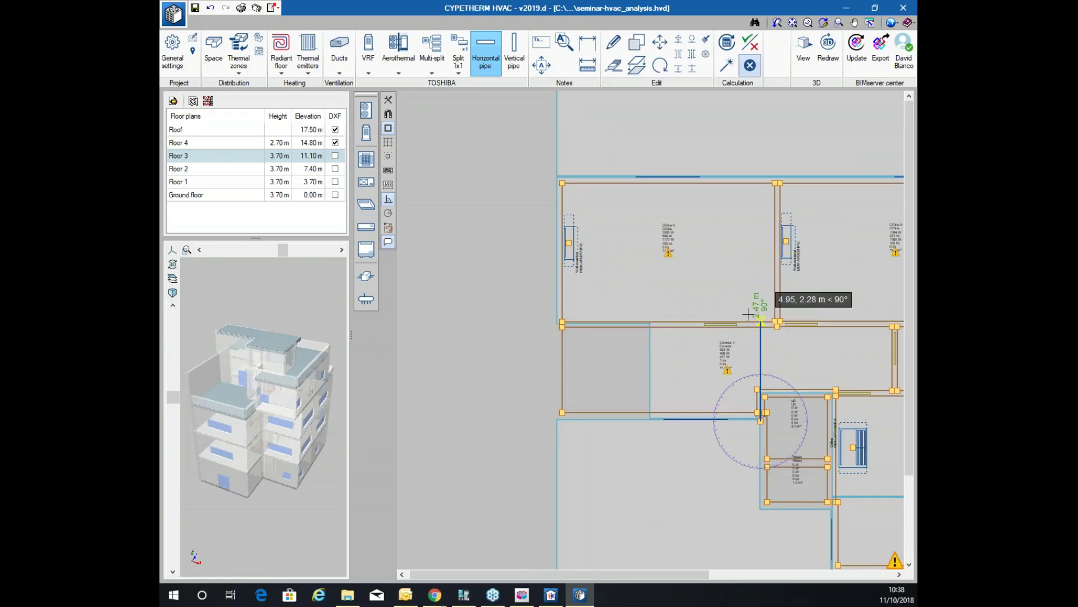
{"action": "scroll", "coordinate": [750, 313], "scroll_direction": "up", "scroll_amount": 2}
{"action": "left_click", "coordinate": [759, 316]}
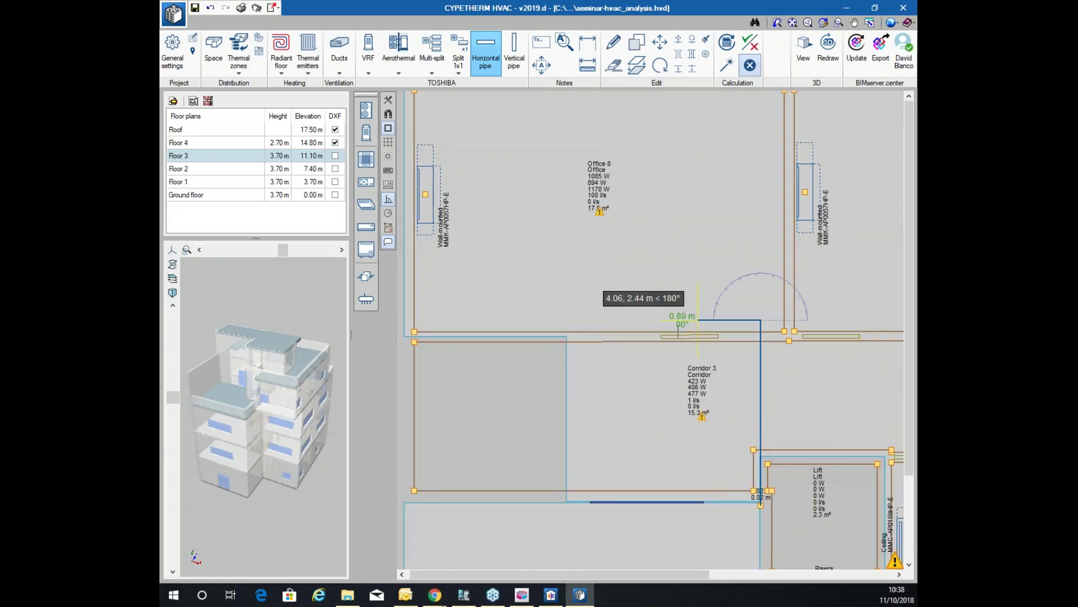
{"action": "left_click", "coordinate": [426, 306]}
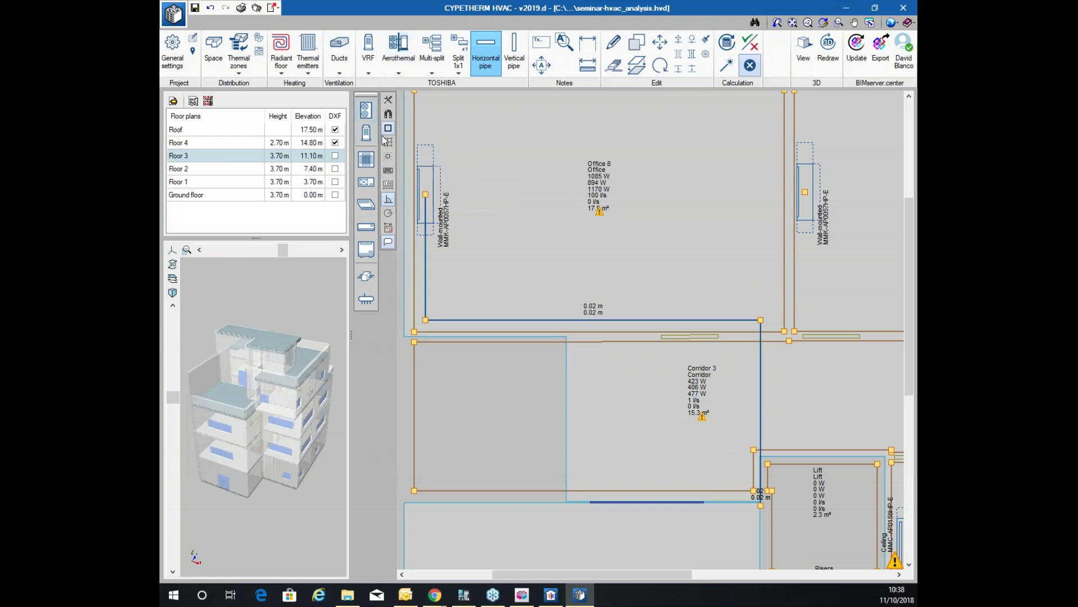
Review the object snap and tracking settings without altering them
{"action": "left_click", "coordinate": [388, 130]}
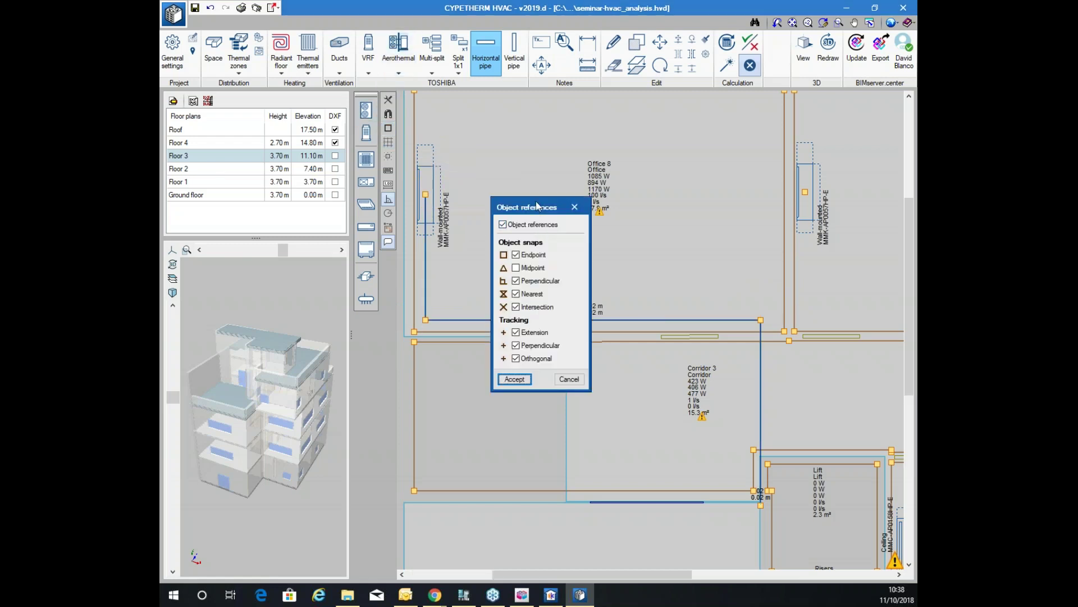
{"action": "left_click_drag", "start_coordinate": [540, 210], "coordinate": [528, 178]}
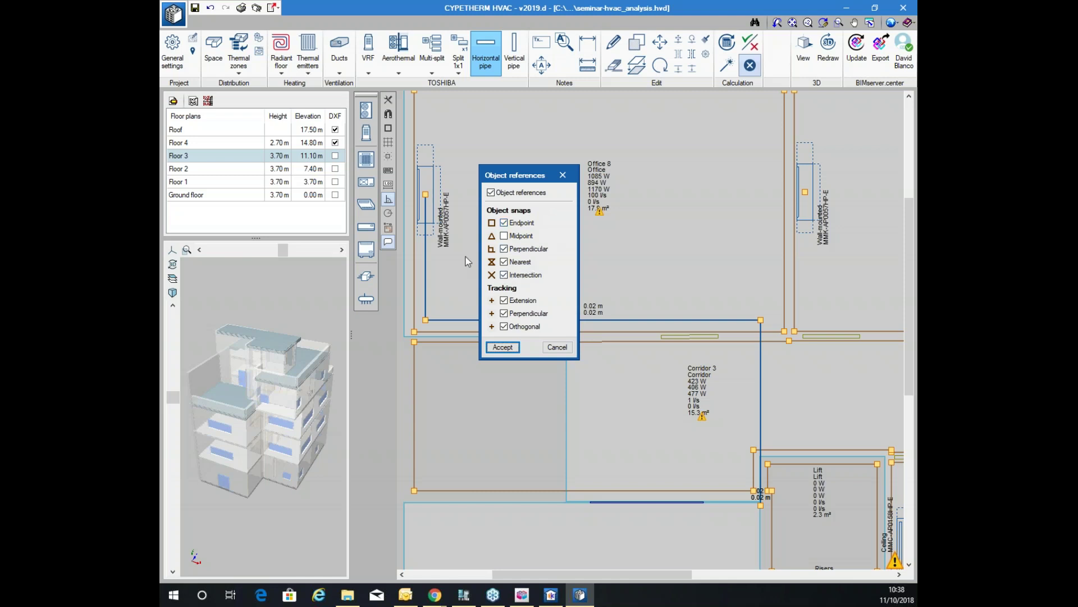
{"action": "left_click", "coordinate": [503, 348]}
Draw a horizontal branch pipe from the bend above Corridor 3 to the wall-mounted unit in Office 9
{"action": "scroll", "coordinate": [477, 281], "scroll_direction": "down", "scroll_amount": 2}
{"action": "scroll", "coordinate": [495, 298], "scroll_direction": "up", "scroll_amount": 4}
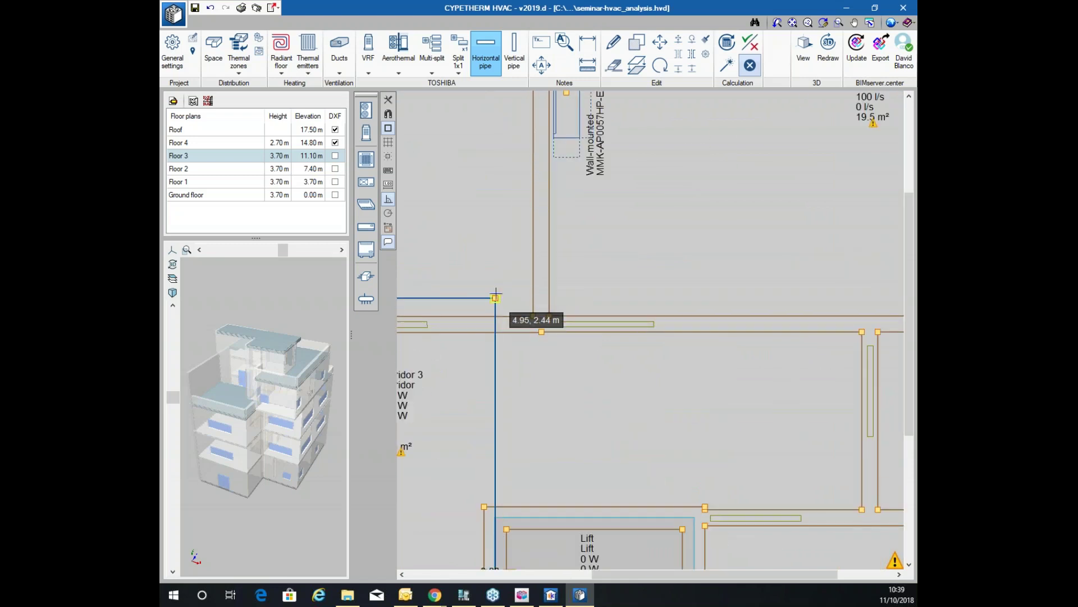
{"action": "left_click", "coordinate": [502, 293]}
{"action": "left_click", "coordinate": [566, 297]}
{"action": "middle_click_drag", "start_coordinate": [576, 97], "coordinate": [534, 242]}
{"action": "scroll", "coordinate": [541, 240], "scroll_direction": "down", "scroll_amount": 3}
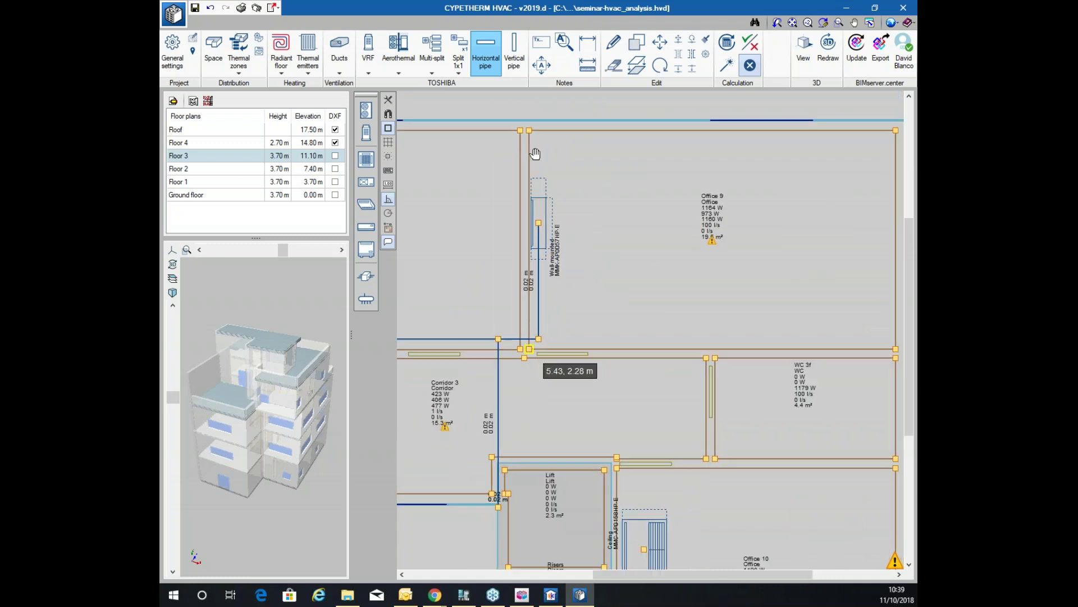
Draw a horizontal branch pipe from the pipe beside the lift, along the lift's corridor-side wall, to Office 10's ceiling unit
{"action": "scroll", "coordinate": [498, 365], "scroll_direction": "up", "scroll_amount": 5}
{"action": "scroll", "coordinate": [505, 353], "scroll_direction": "down", "scroll_amount": 2}
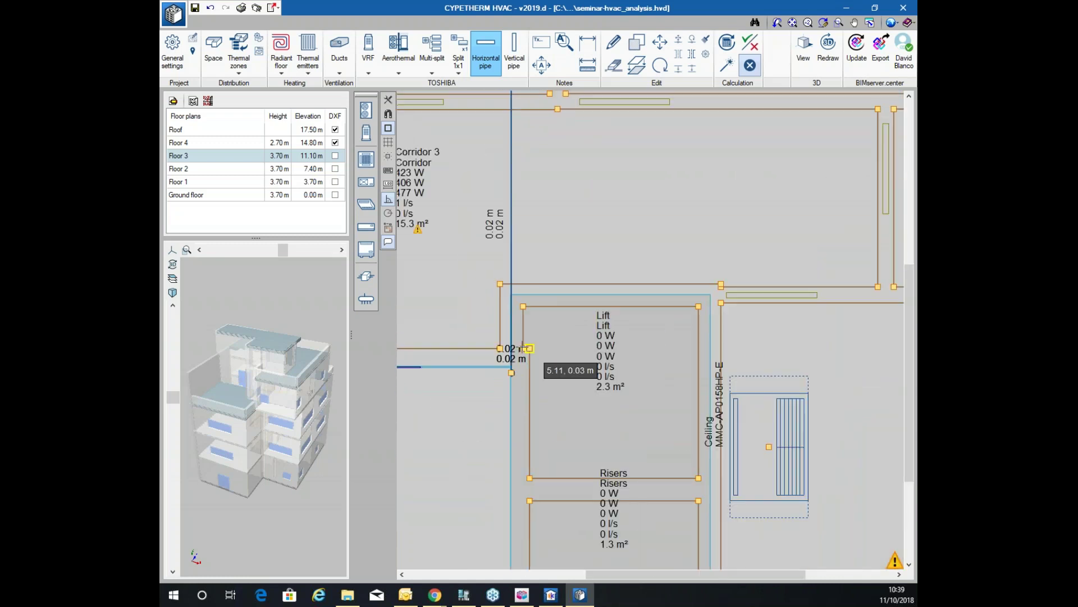
{"action": "scroll", "coordinate": [501, 365], "scroll_direction": "up", "scroll_amount": 3}
{"action": "middle_click_drag", "start_coordinate": [501, 260], "coordinate": [505, 250]}
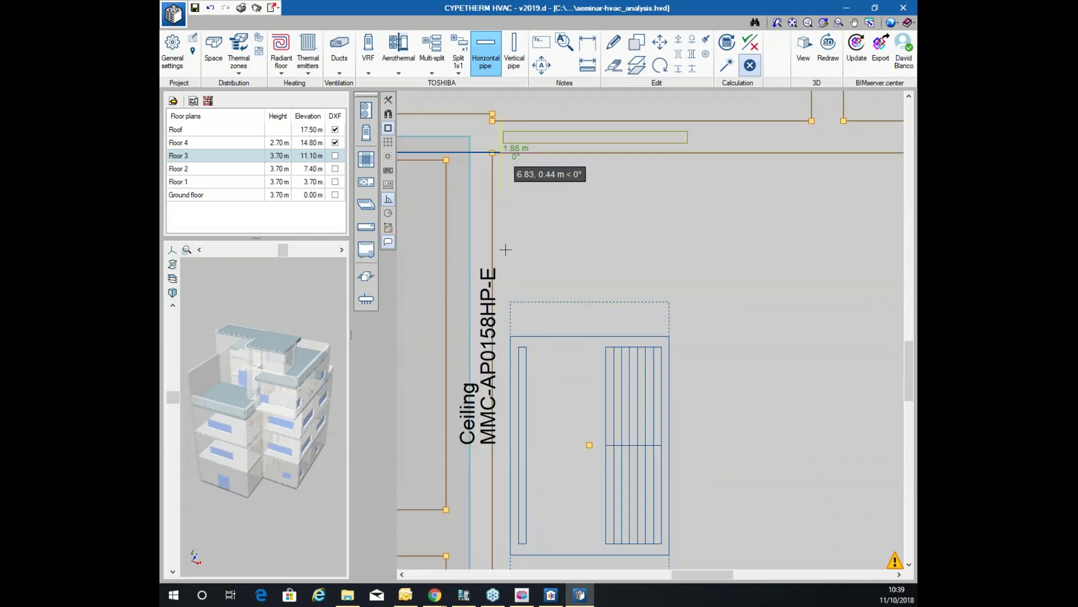
{"action": "left_click", "coordinate": [494, 326]}
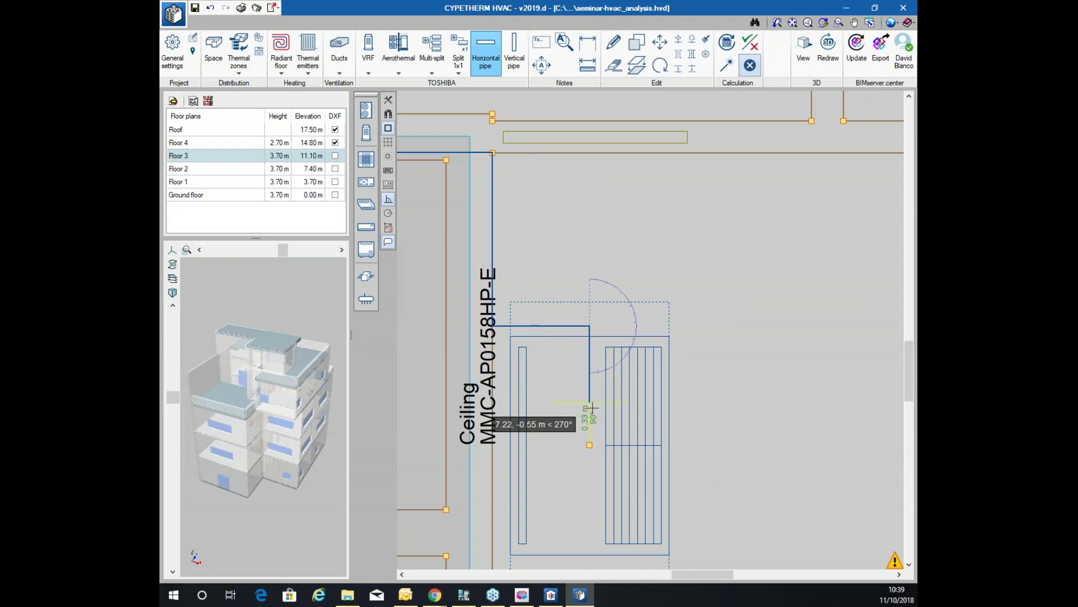
{"action": "key", "text": "Escape"}
{"action": "scroll", "coordinate": [590, 444], "scroll_direction": "down", "scroll_amount": 5}
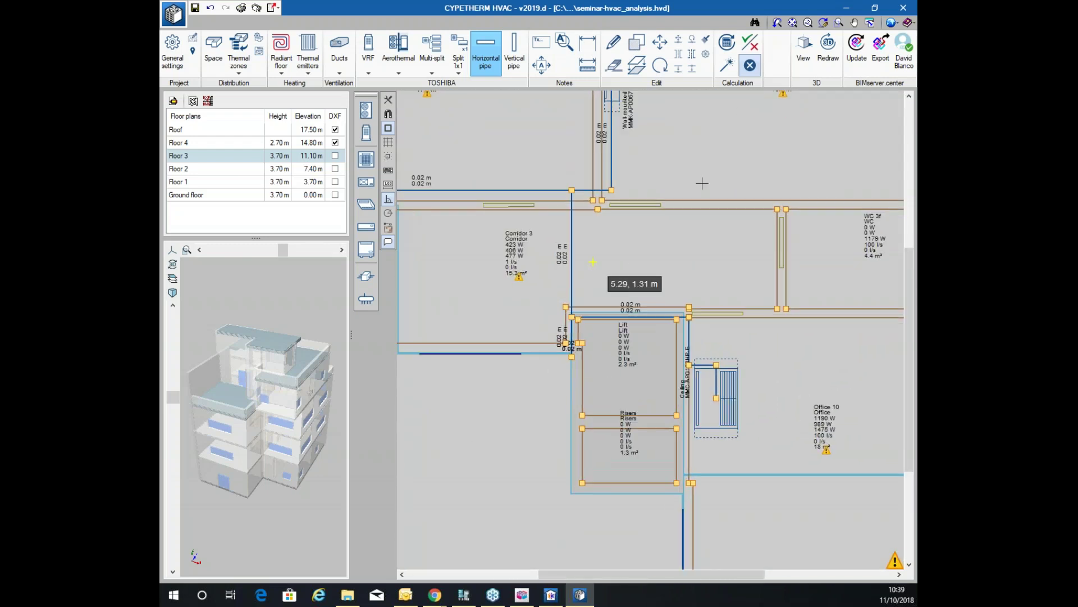
{"action": "scroll", "coordinate": [705, 236], "scroll_direction": "down", "scroll_amount": 3}
{"action": "scroll", "coordinate": [652, 209], "scroll_direction": "down", "scroll_amount": 2}
{"action": "scroll", "coordinate": [688, 179], "scroll_direction": "up", "scroll_amount": 2}
{"action": "left_click", "coordinate": [722, 168]}
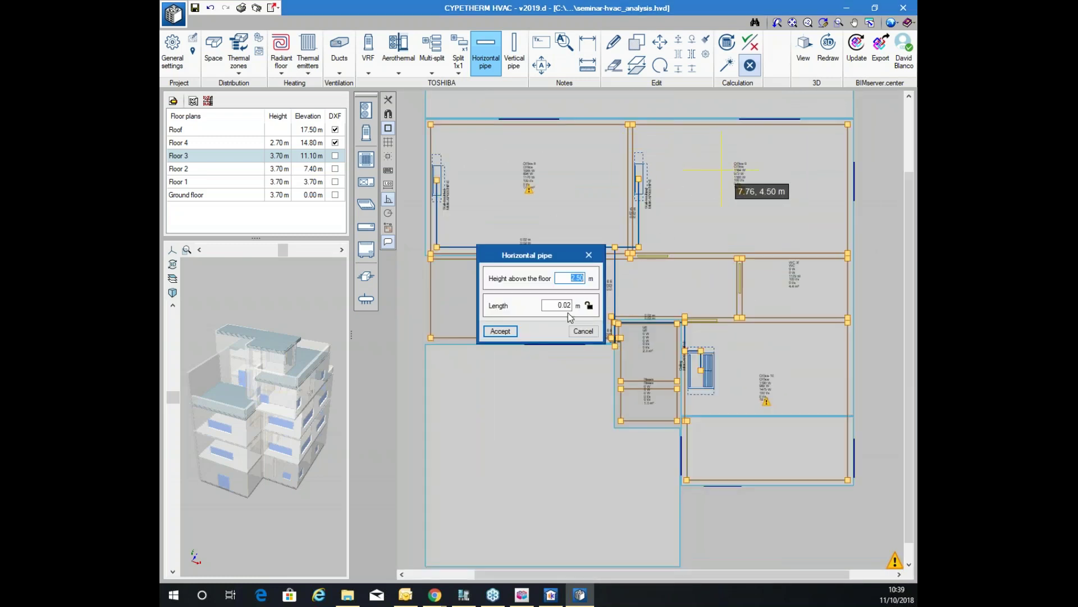
{"action": "left_click", "coordinate": [582, 331]}
Switch to the Floor 2 plan and set up a 2 way cassette VRF indoor unit, model MMU-AP0072WH1, at 2.50 m height
{"action": "left_click", "coordinate": [185, 169]}
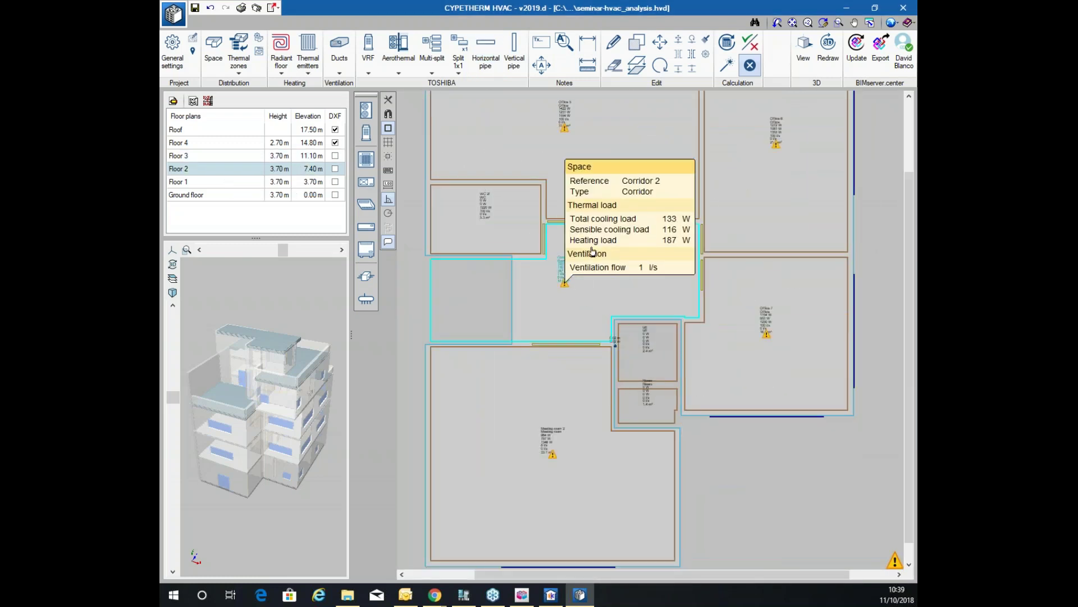
{"action": "scroll", "coordinate": [592, 126], "scroll_direction": "up", "scroll_amount": 2}
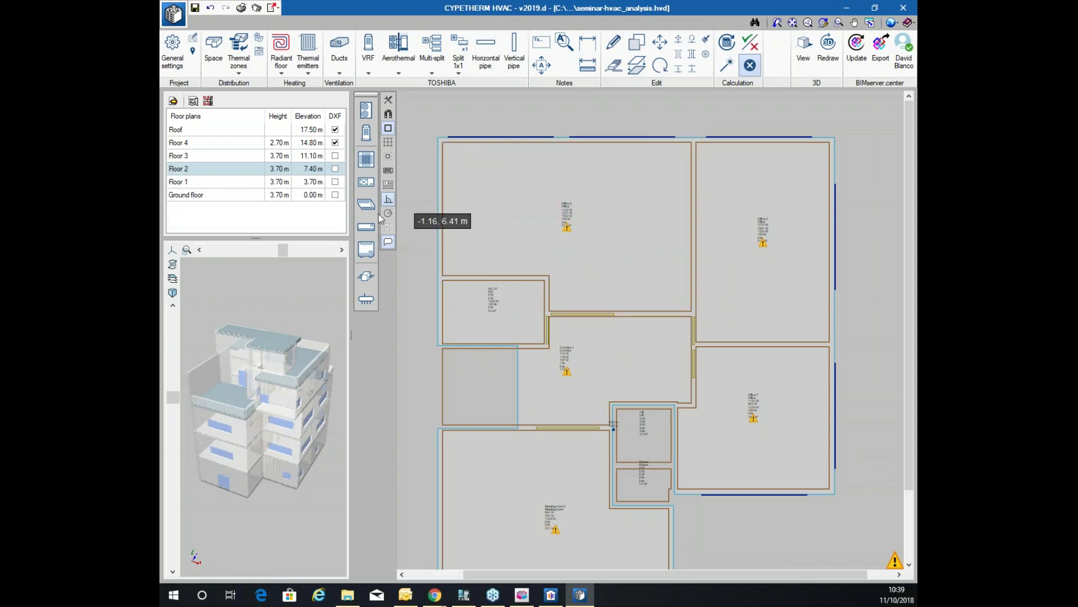
{"action": "scroll", "coordinate": [564, 176], "scroll_direction": "up", "scroll_amount": 1}
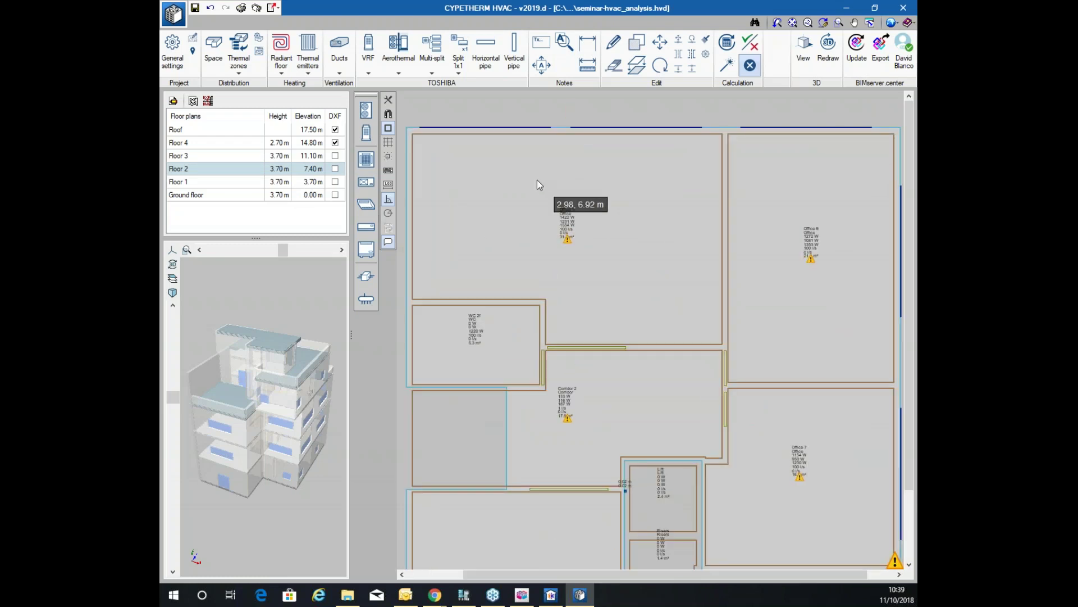
{"action": "scroll", "coordinate": [490, 195], "scroll_direction": "down", "scroll_amount": 3}
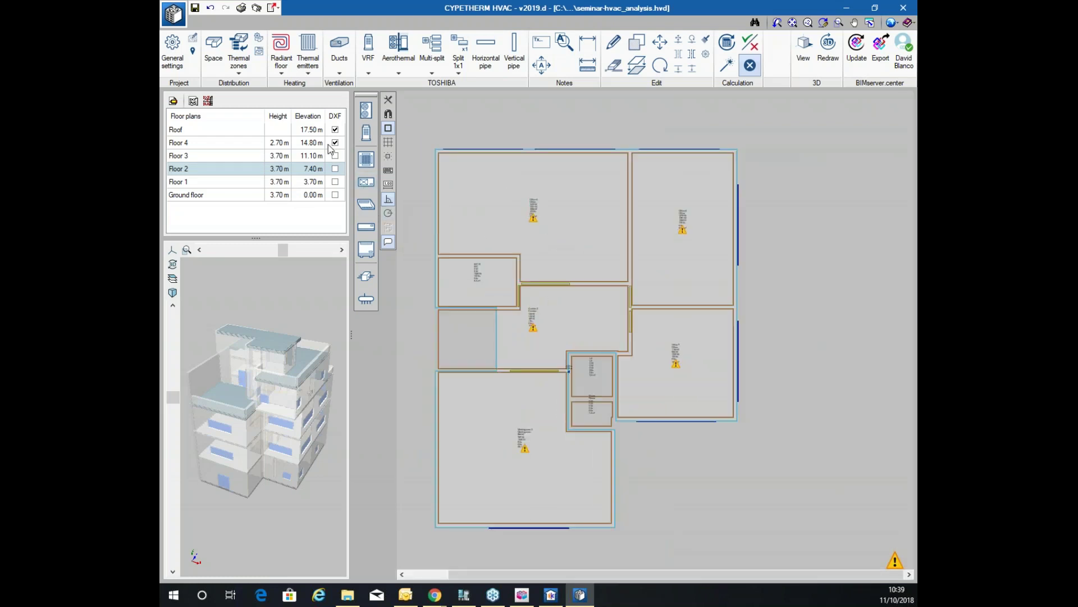
{"action": "left_click", "coordinate": [367, 160]}
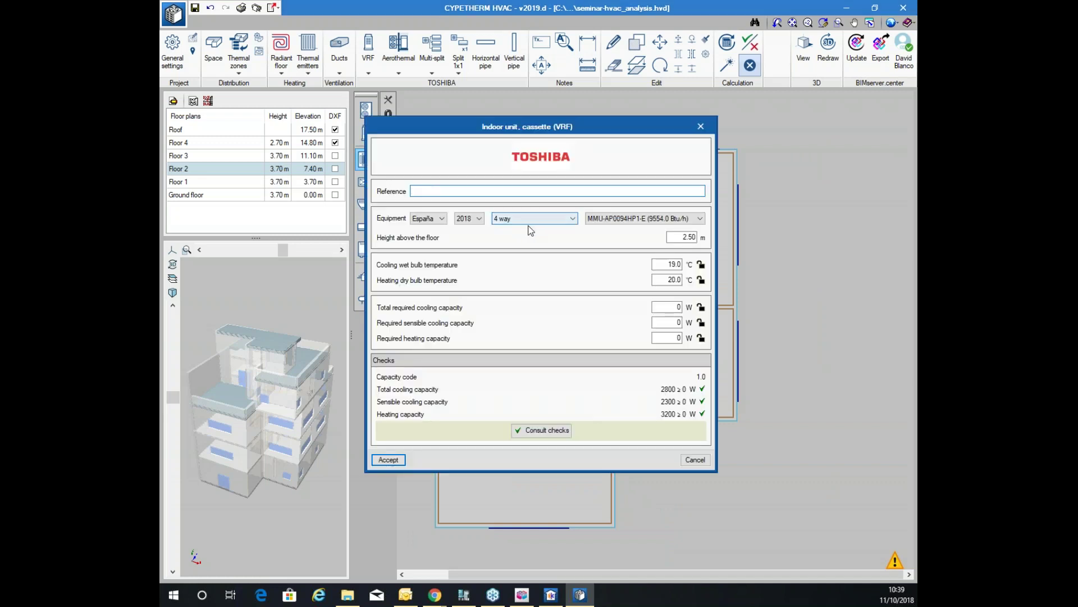
{"action": "left_click", "coordinate": [521, 245]}
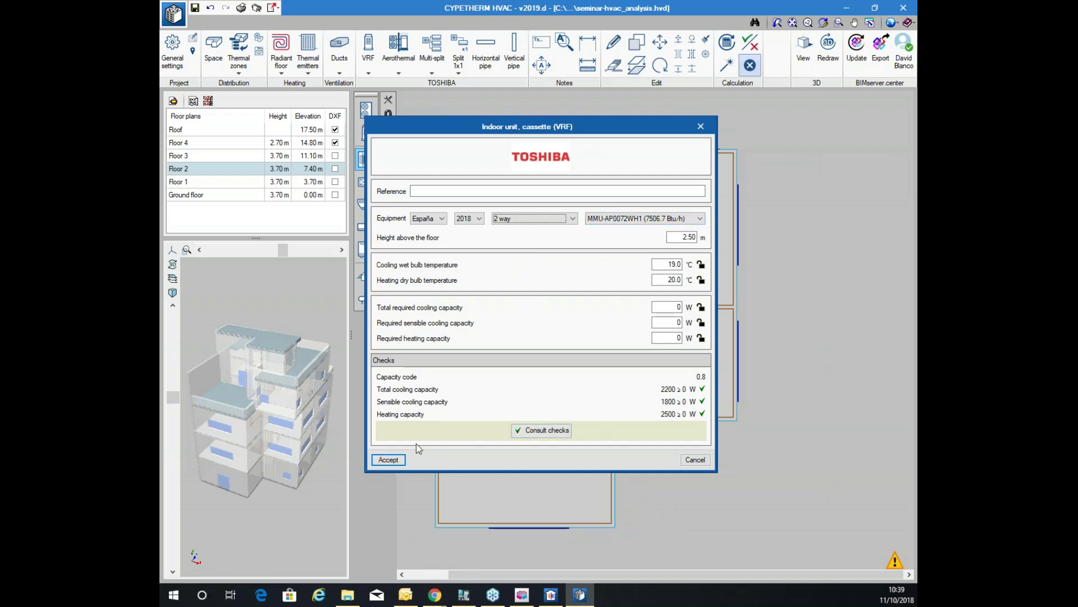
{"action": "left_click", "coordinate": [388, 460]}
Place one cassette unit near the middle of each of Meeting room 2, Office 7, Office 6 and Office 5
{"action": "scroll", "coordinate": [562, 393], "scroll_direction": "up", "scroll_amount": 3}
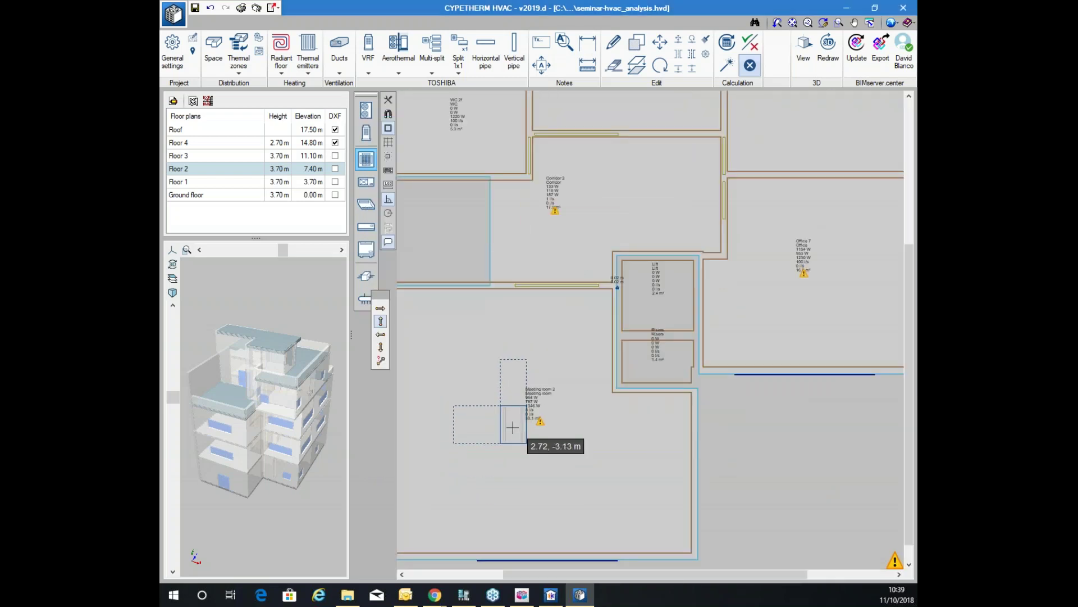
{"action": "left_click", "coordinate": [508, 422]}
{"action": "scroll", "coordinate": [618, 377], "scroll_direction": "down", "scroll_amount": 2}
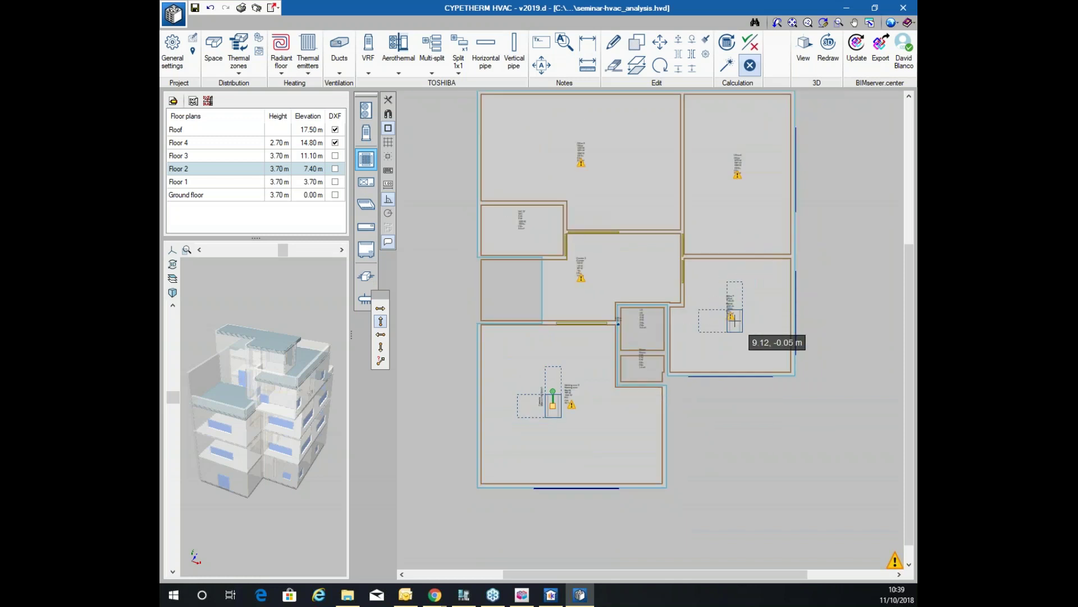
{"action": "left_click", "coordinate": [745, 316]}
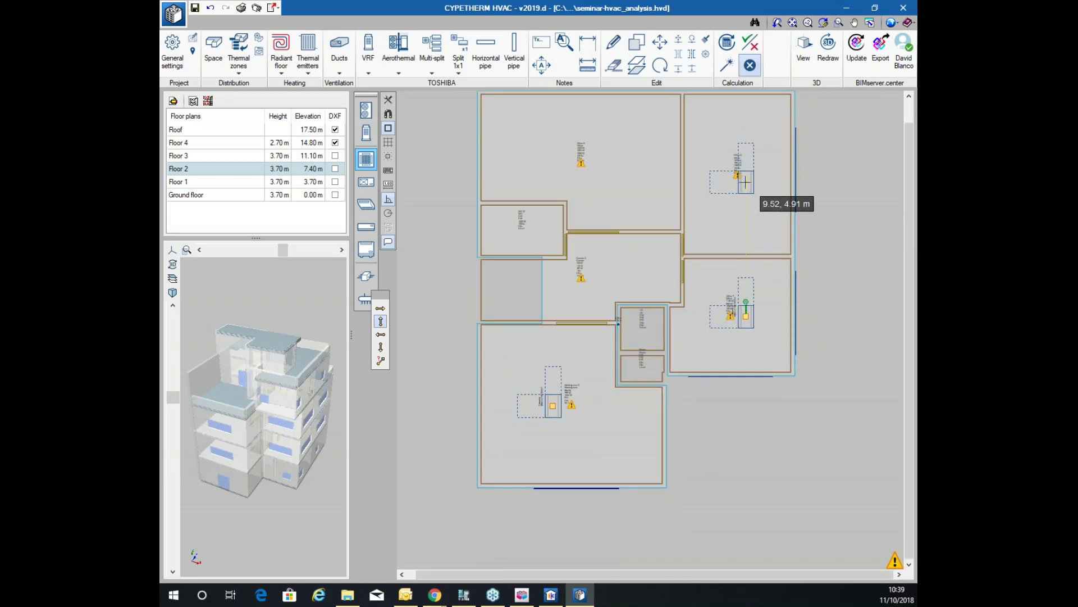
{"action": "left_click", "coordinate": [746, 191]}
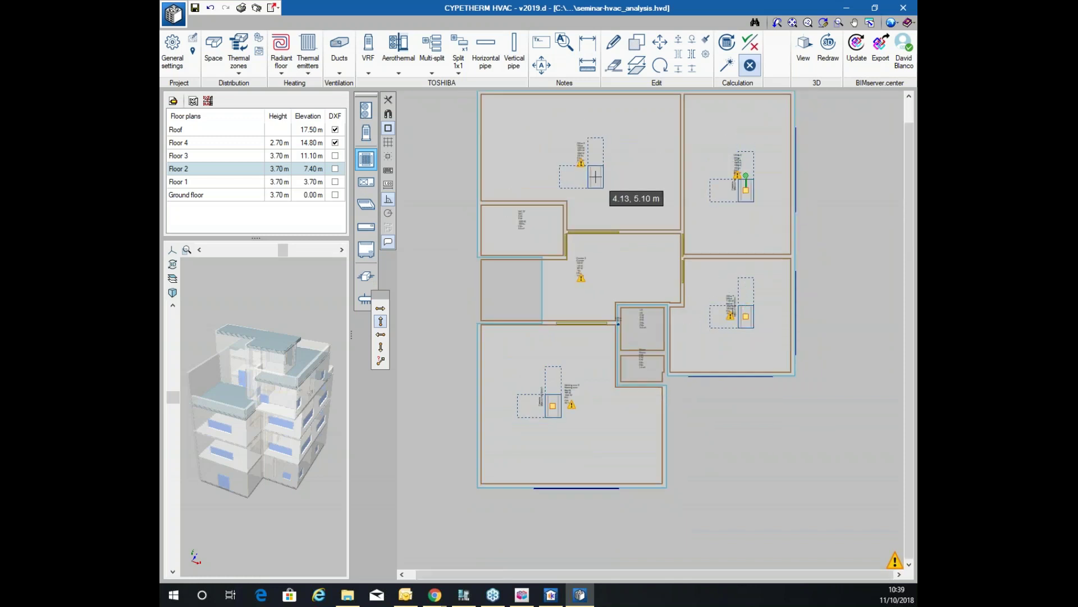
{"action": "left_click", "coordinate": [596, 177]}
{"action": "scroll", "coordinate": [596, 177], "scroll_direction": "up", "scroll_amount": 4}
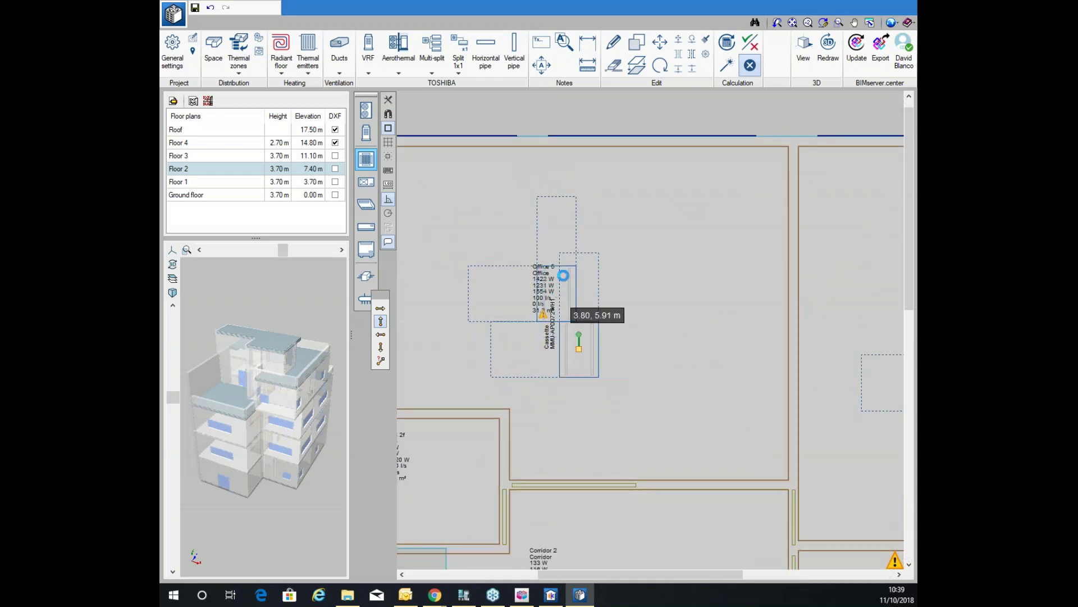
{"action": "left_click", "coordinate": [690, 460]}
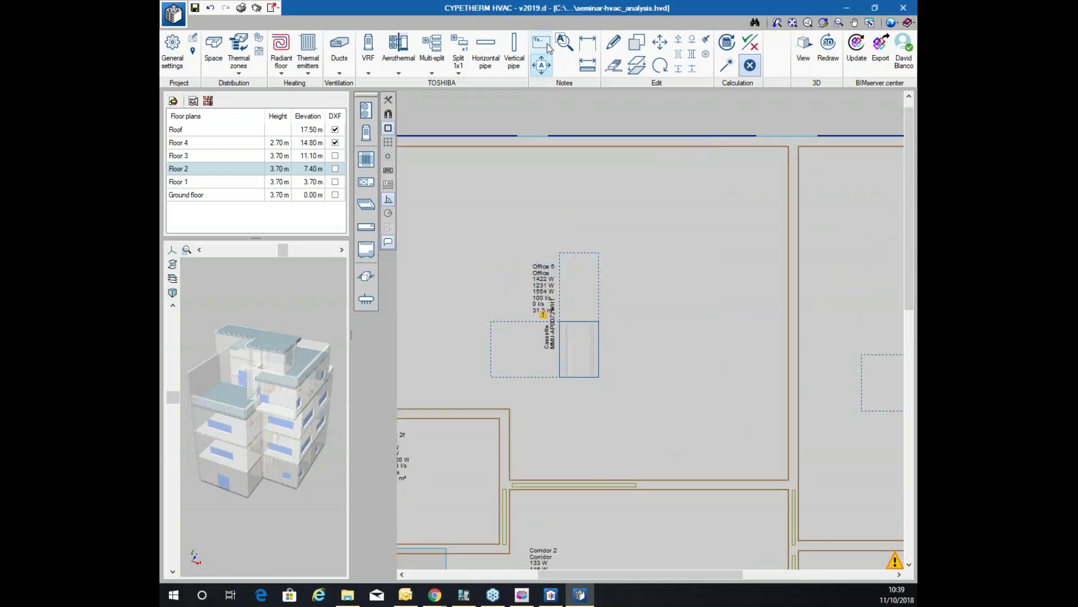
Move Office 5's space label clear of the cassette, into the upper-left part of the room
{"action": "left_click", "coordinate": [543, 66]}
{"action": "left_click", "coordinate": [535, 297]}
{"action": "left_click", "coordinate": [445, 310]}
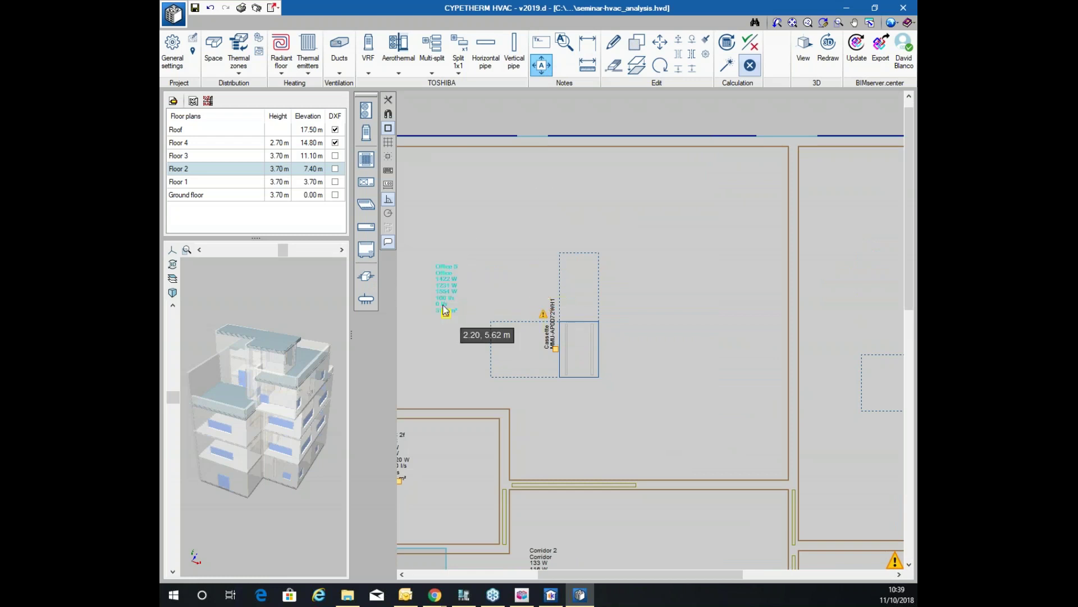
{"action": "left_click", "coordinate": [446, 311]}
{"action": "left_click", "coordinate": [445, 240]}
{"action": "scroll", "coordinate": [454, 222], "scroll_direction": "down", "scroll_amount": 3}
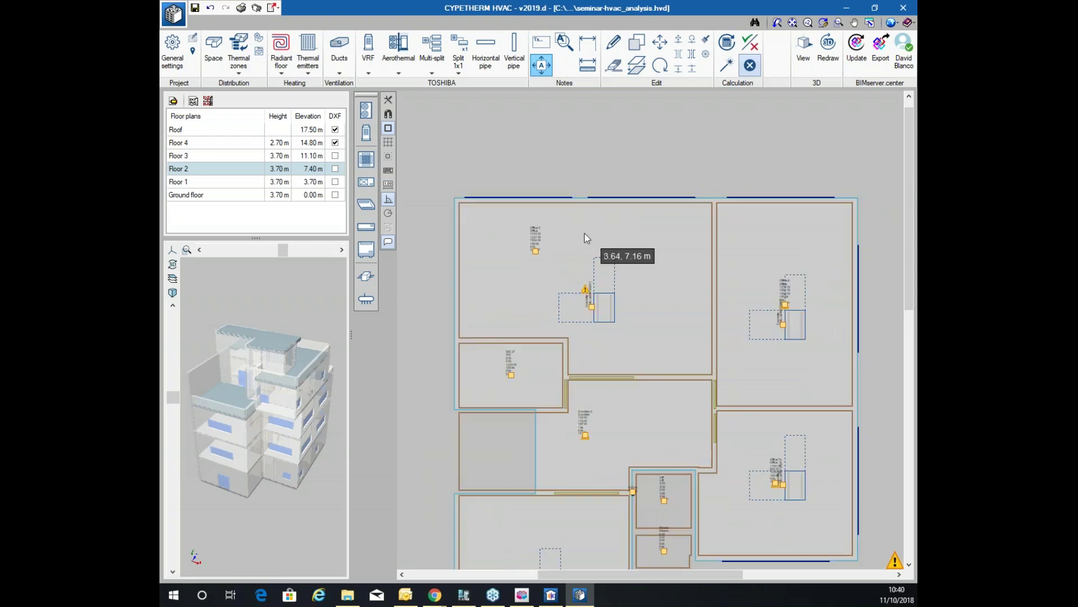
Move the space labels of Office 6, Office 7 and Meeting room 2 away from their cassette units
{"action": "scroll", "coordinate": [524, 226], "scroll_direction": "up", "scroll_amount": 2}
{"action": "scroll", "coordinate": [565, 251], "scroll_direction": "up", "scroll_amount": 1}
{"action": "scroll", "coordinate": [596, 233], "scroll_direction": "down", "scroll_amount": 2}
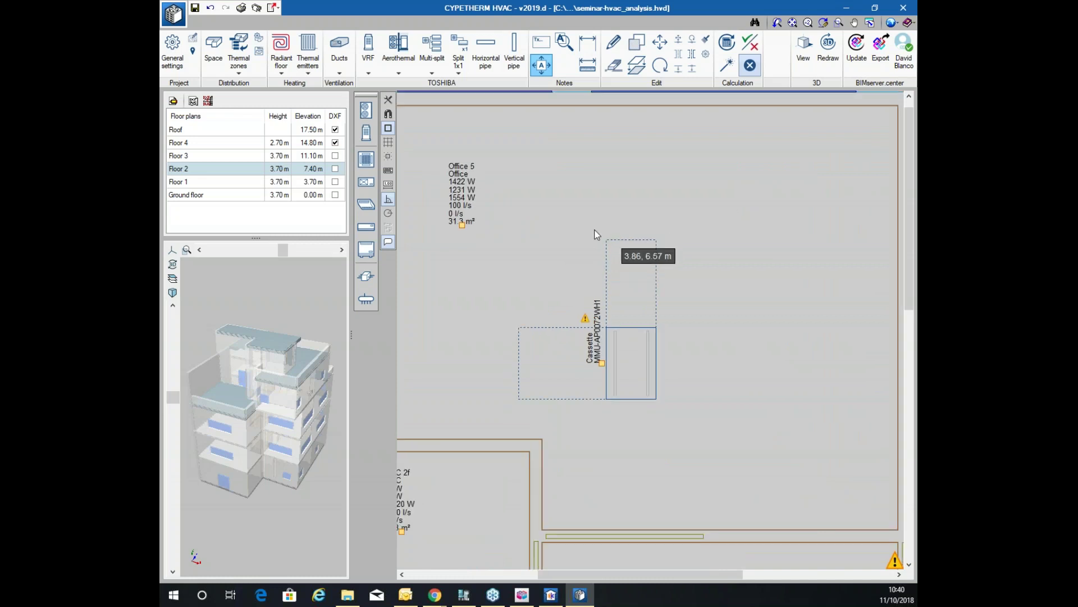
{"action": "scroll", "coordinate": [559, 258], "scroll_direction": "down", "scroll_amount": 2}
{"action": "scroll", "coordinate": [558, 253], "scroll_direction": "up", "scroll_amount": 2}
{"action": "scroll", "coordinate": [542, 236], "scroll_direction": "down", "scroll_amount": 1}
{"action": "scroll", "coordinate": [554, 227], "scroll_direction": "up", "scroll_amount": 2}
{"action": "scroll", "coordinate": [601, 190], "scroll_direction": "down", "scroll_amount": 3}
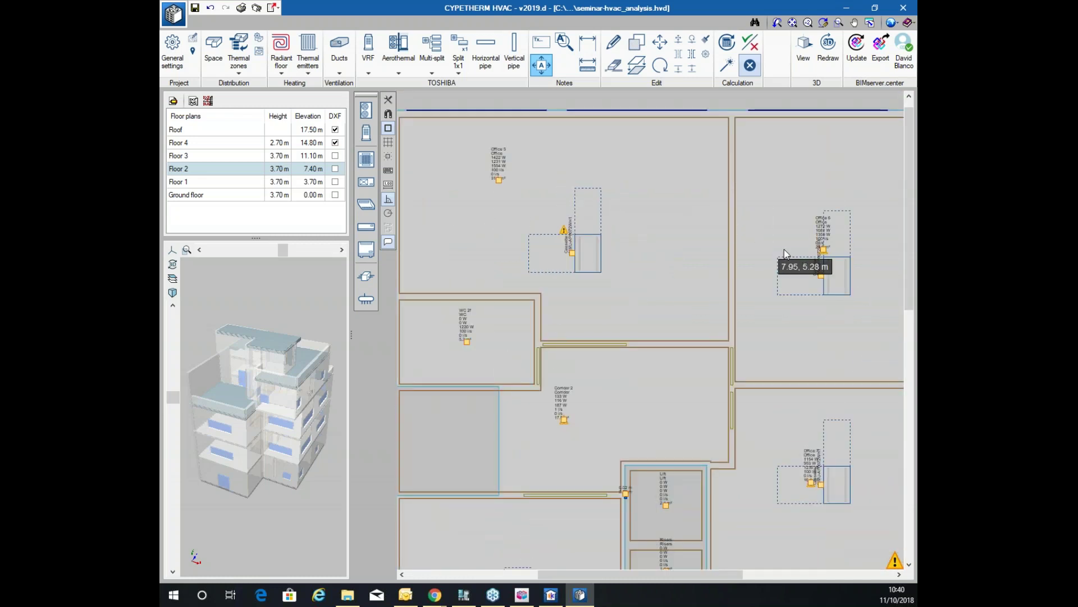
{"action": "scroll", "coordinate": [808, 264], "scroll_direction": "down", "scroll_amount": 3}
{"action": "scroll", "coordinate": [747, 275], "scroll_direction": "up", "scroll_amount": 3}
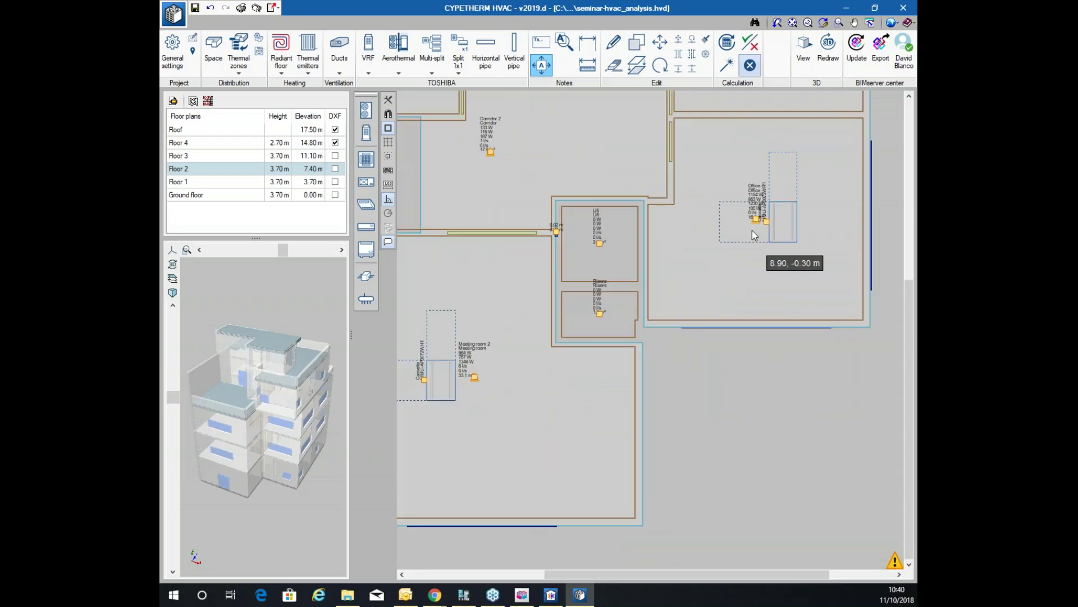
{"action": "left_click", "coordinate": [715, 170]}
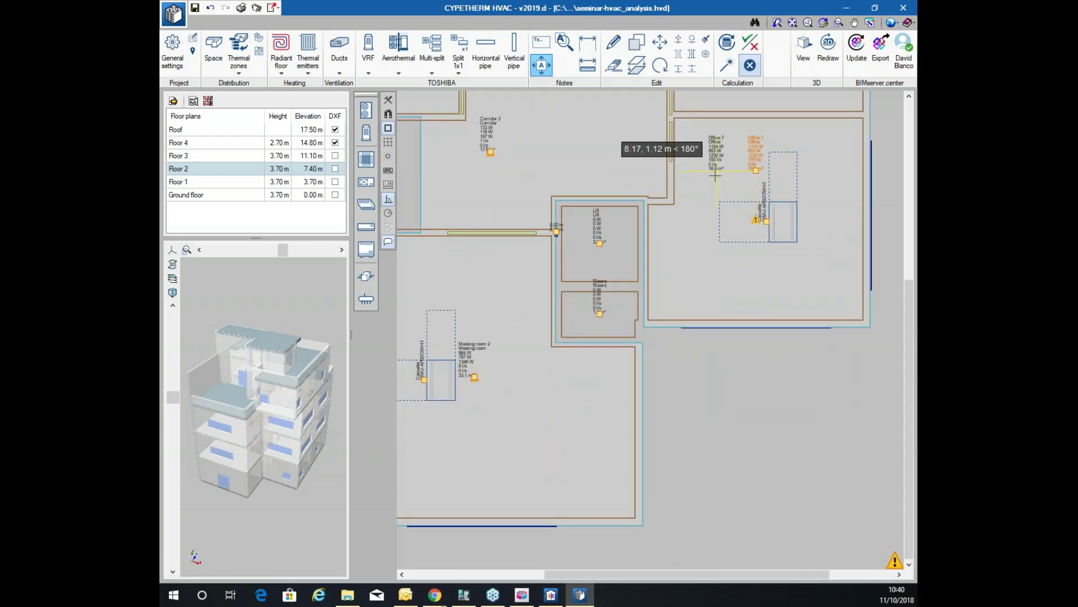
{"action": "left_click", "coordinate": [461, 372]}
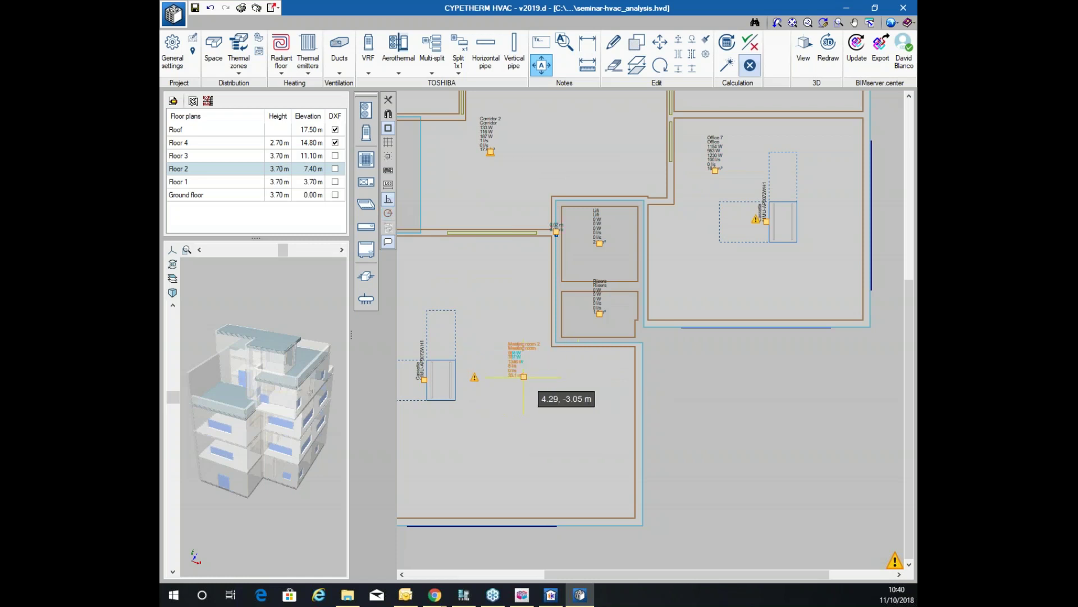
{"action": "left_click", "coordinate": [514, 464]}
Draw a horizontal pipe at 2.50 m height from the vertical pipe by the lift, through Corridor 2, to Office 7's cassette
{"action": "scroll", "coordinate": [514, 464], "scroll_direction": "down", "scroll_amount": 5}
{"action": "scroll", "coordinate": [534, 336], "scroll_direction": "up", "scroll_amount": 6}
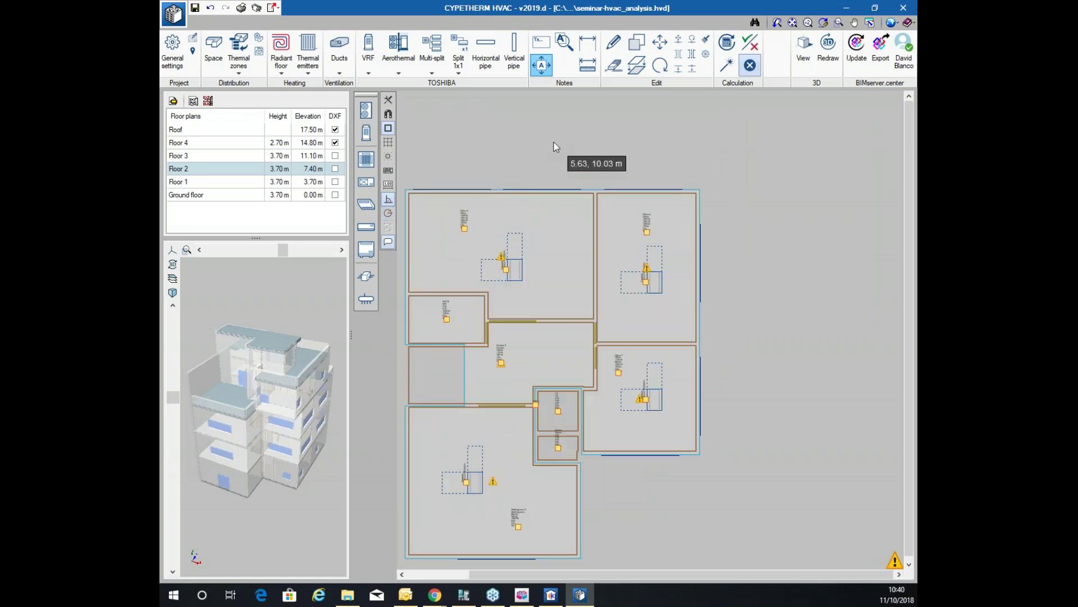
{"action": "scroll", "coordinate": [482, 433], "scroll_direction": "up", "scroll_amount": 5}
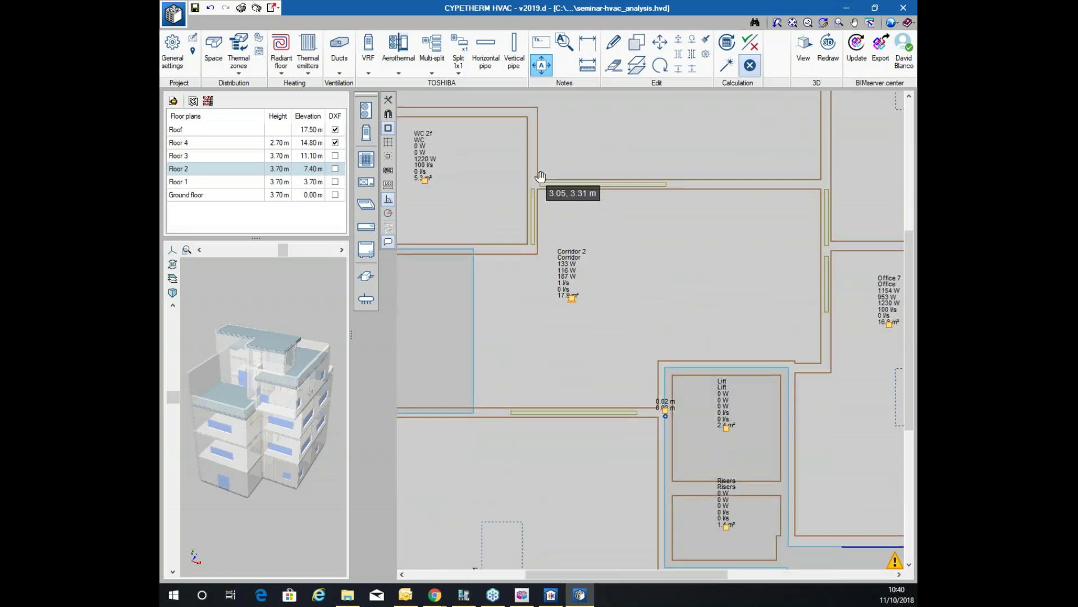
{"action": "scroll", "coordinate": [662, 436], "scroll_direction": "up", "scroll_amount": 2}
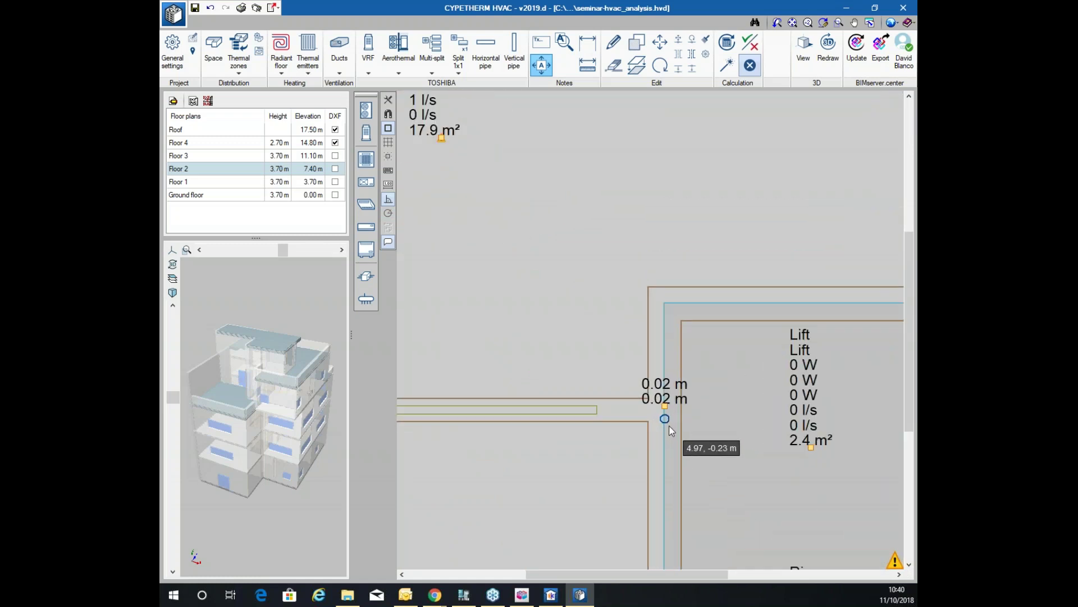
{"action": "left_click", "coordinate": [480, 53]}
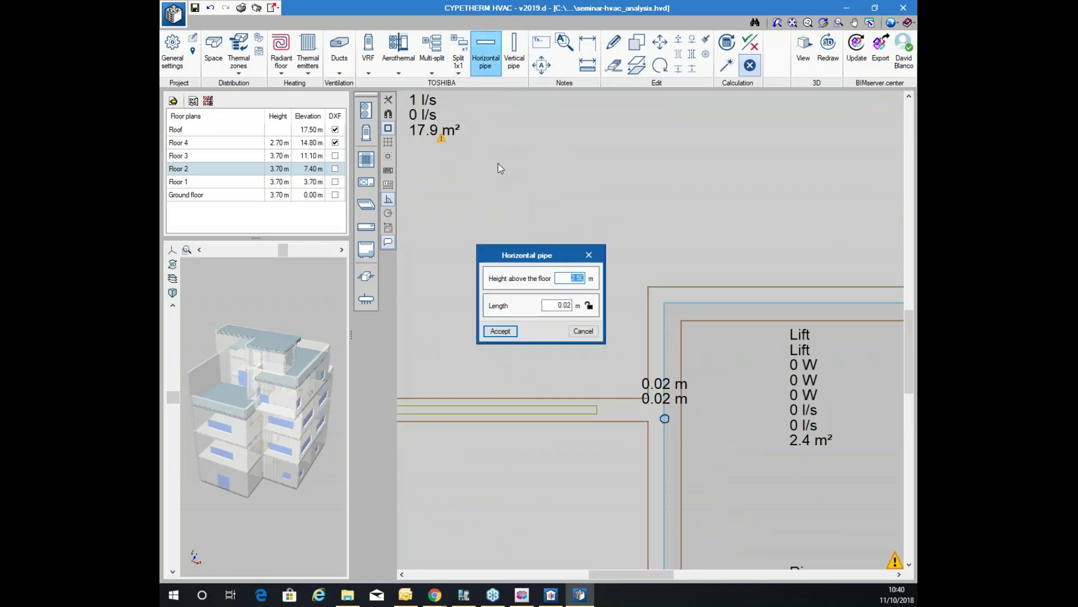
{"action": "left_click", "coordinate": [513, 333]}
{"action": "left_click", "coordinate": [665, 418]}
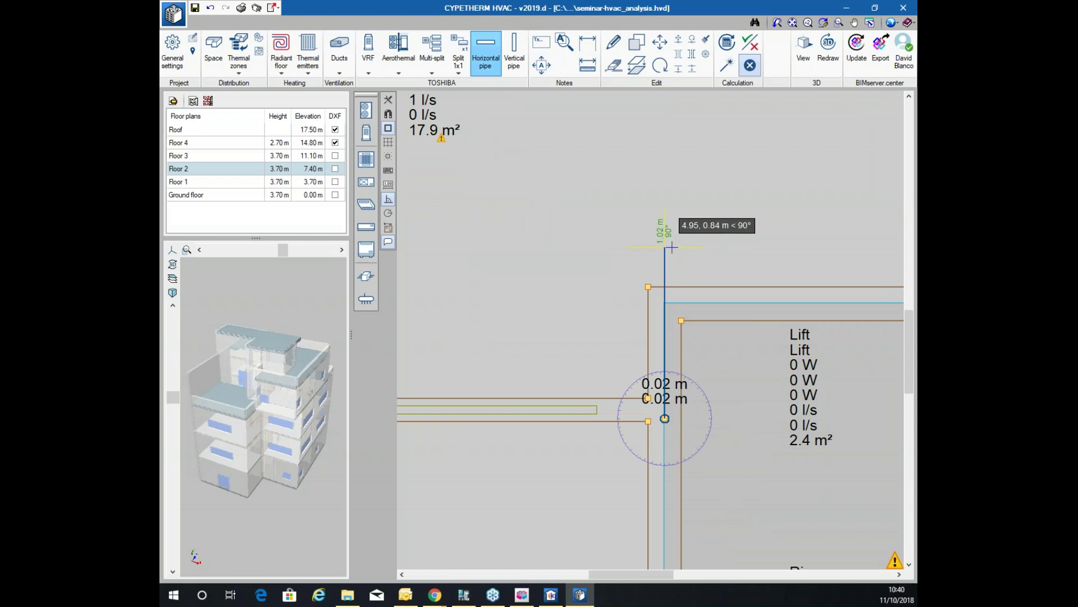
{"action": "scroll", "coordinate": [672, 247], "scroll_direction": "down", "scroll_amount": 3}
{"action": "middle_click_drag", "start_coordinate": [730, 301], "coordinate": [561, 338]}
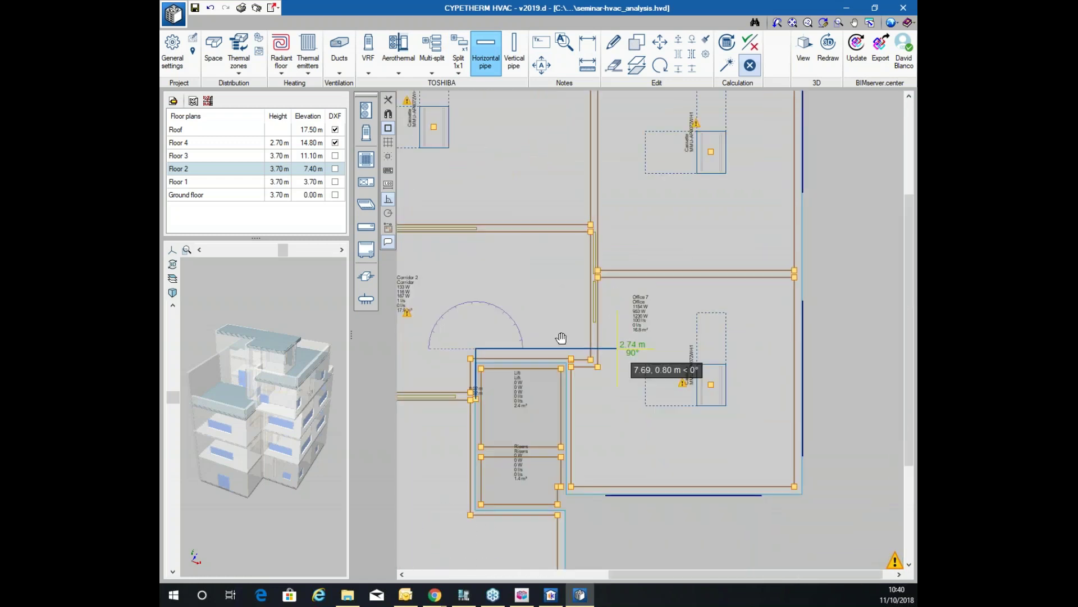
{"action": "scroll", "coordinate": [646, 363], "scroll_direction": "up", "scroll_amount": 5}
{"action": "left_click", "coordinate": [705, 368]}
{"action": "left_click", "coordinate": [703, 464]}
Draw a horizontal branch pipe from the main run just inside Office 7, up along the wall, to Office 6's cassette
{"action": "scroll", "coordinate": [713, 378], "scroll_direction": "down", "scroll_amount": 4}
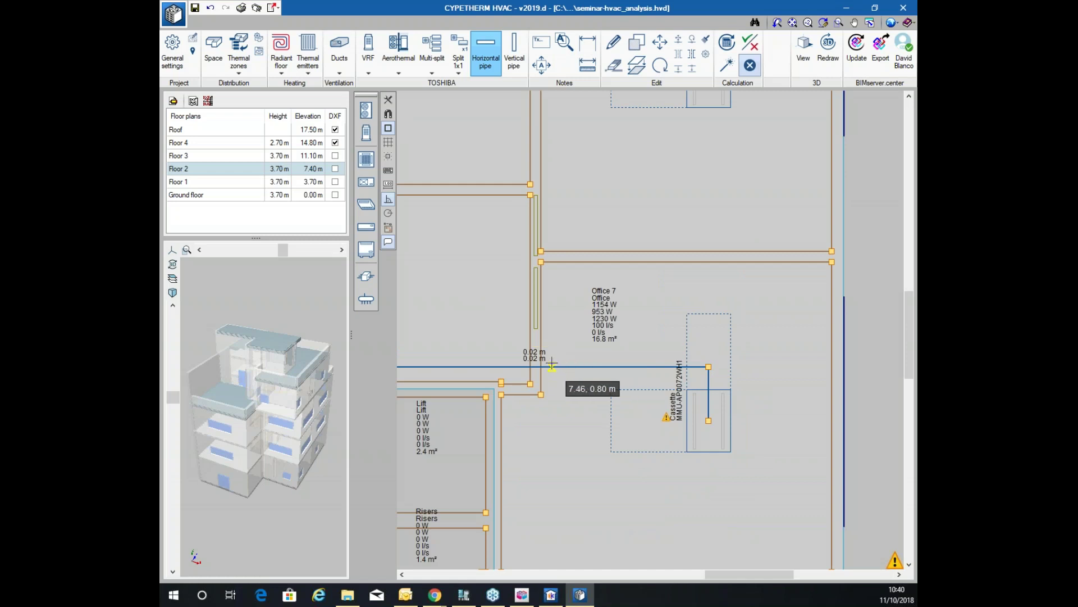
{"action": "scroll", "coordinate": [549, 309], "scroll_direction": "up", "scroll_amount": 3}
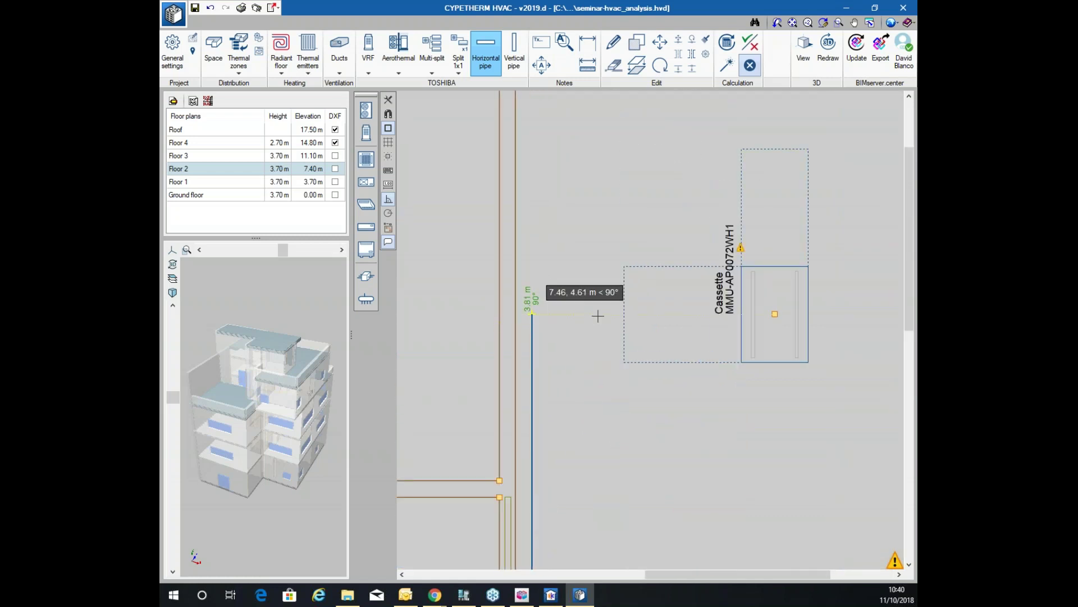
{"action": "left_click", "coordinate": [532, 314]}
{"action": "left_click", "coordinate": [775, 313]}
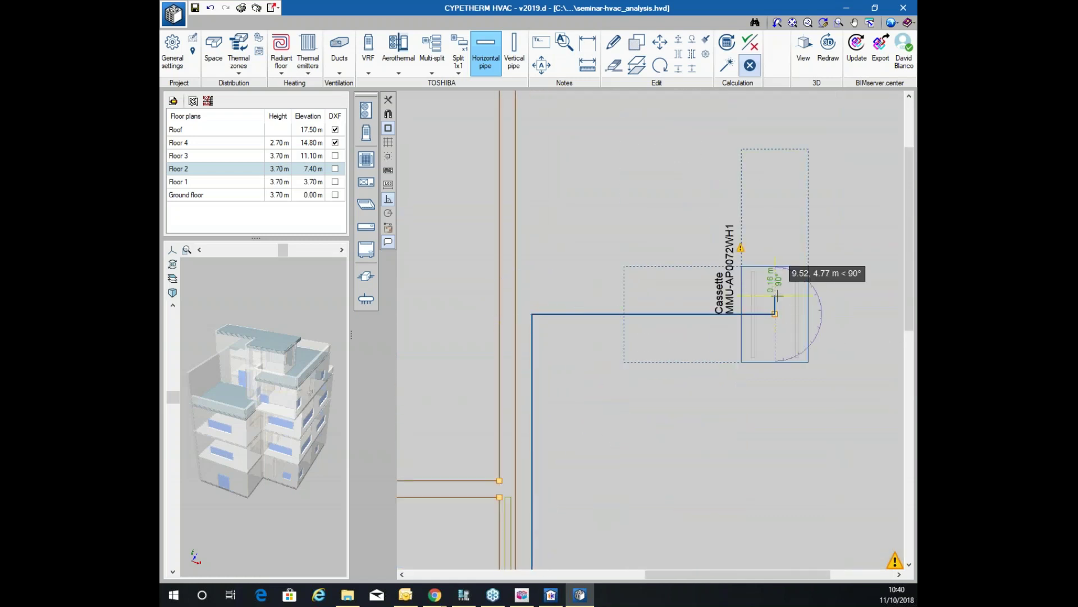
Draw a horizontal pipe from the corner of Office 6's branch, up and across the dividing wall, to Office 5's cassette
{"action": "scroll", "coordinate": [770, 293], "scroll_direction": "down", "scroll_amount": 3}
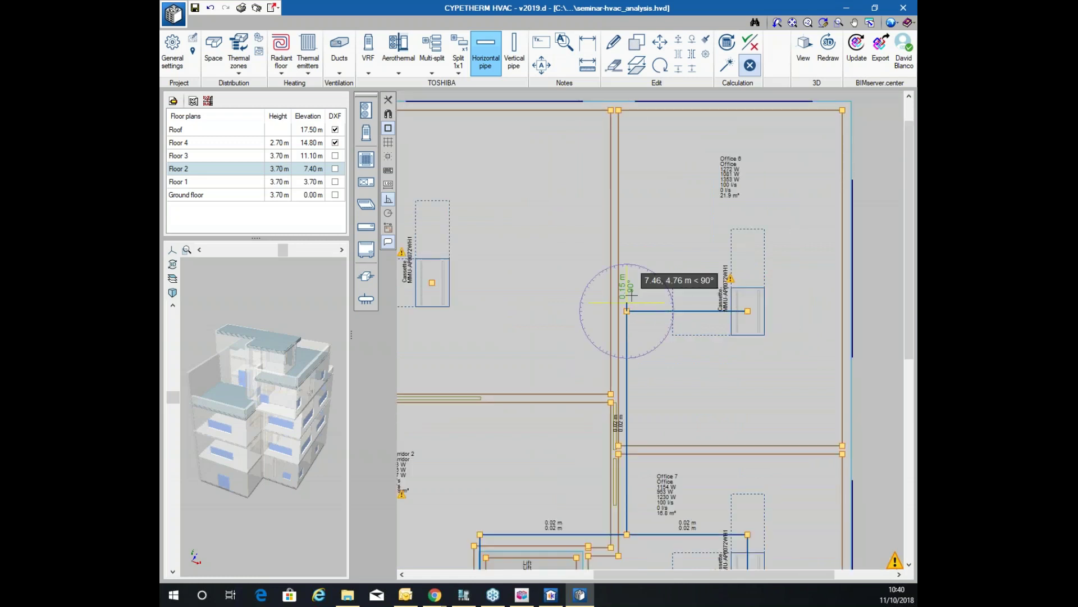
{"action": "left_click", "coordinate": [628, 288]}
{"action": "scroll", "coordinate": [442, 270], "scroll_direction": "up", "scroll_amount": 4}
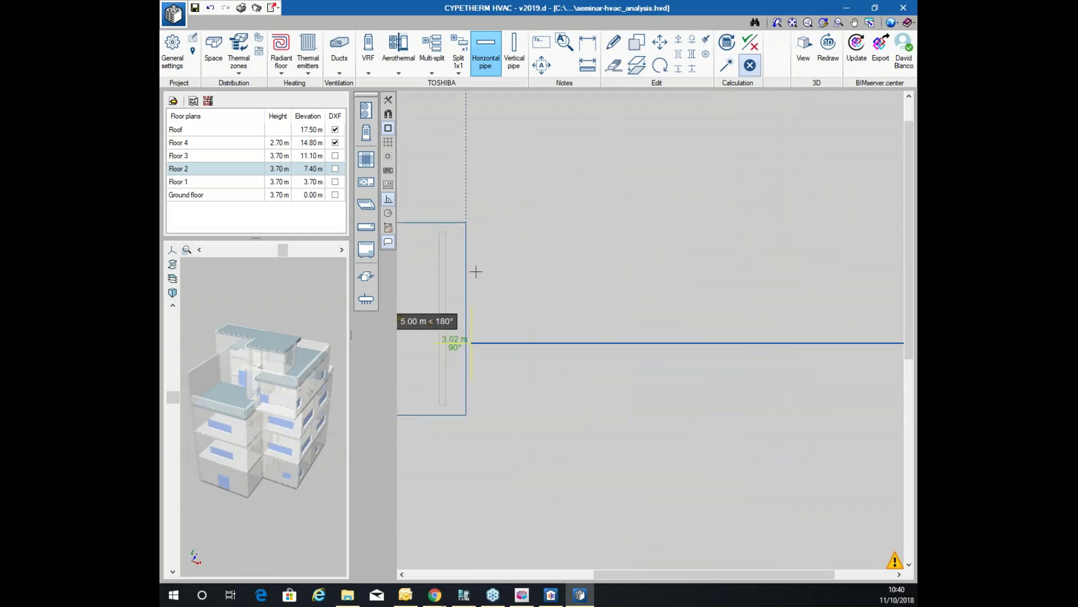
{"action": "left_click", "coordinate": [388, 200]}
{"action": "left_click", "coordinate": [447, 297]}
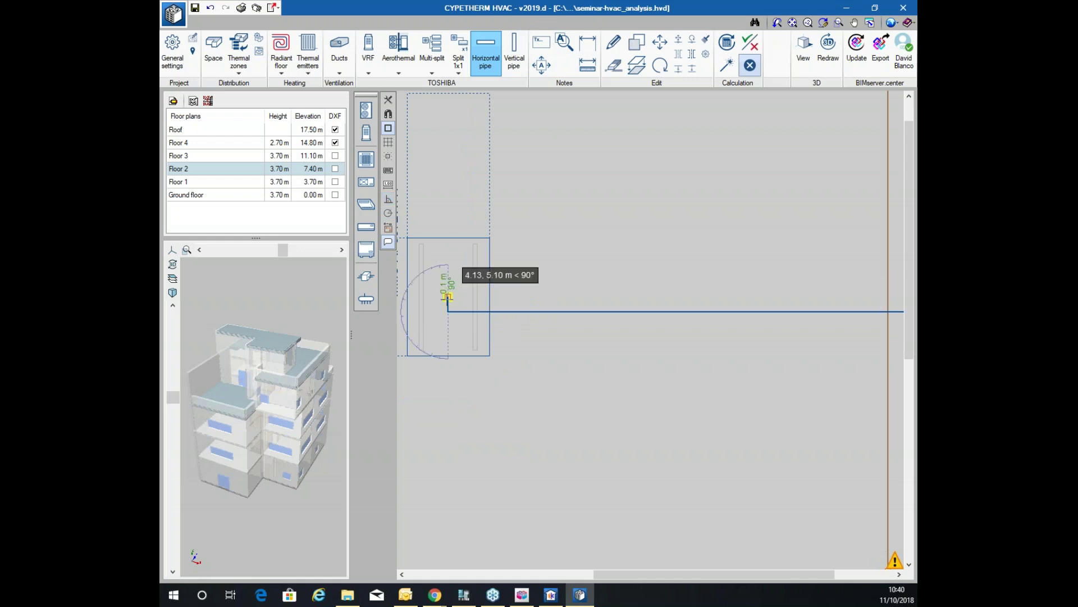
Draw a horizontal pipe from the vertical pipe by the lift, down along the lift wall and across to Meeting room 2's cassette
{"action": "scroll", "coordinate": [418, 213], "scroll_direction": "down", "scroll_amount": 2}
{"action": "scroll", "coordinate": [550, 214], "scroll_direction": "down", "scroll_amount": 2}
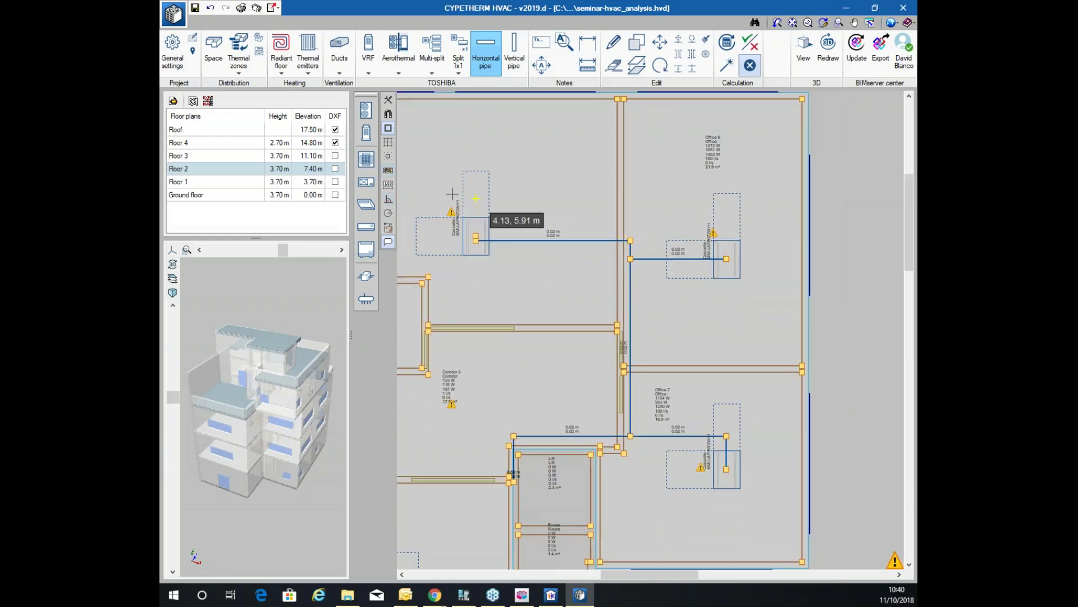
{"action": "scroll", "coordinate": [568, 234], "scroll_direction": "down", "scroll_amount": 3}
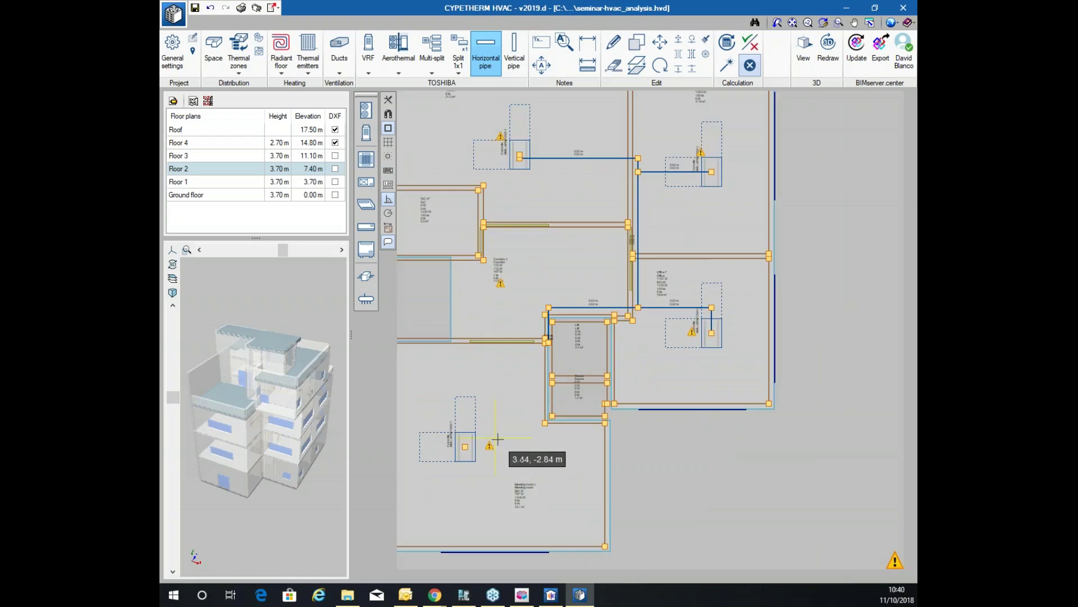
{"action": "scroll", "coordinate": [477, 440], "scroll_direction": "up", "scroll_amount": 3}
{"action": "scroll", "coordinate": [626, 239], "scroll_direction": "up", "scroll_amount": 2}
{"action": "scroll", "coordinate": [551, 270], "scroll_direction": "up", "scroll_amount": 4}
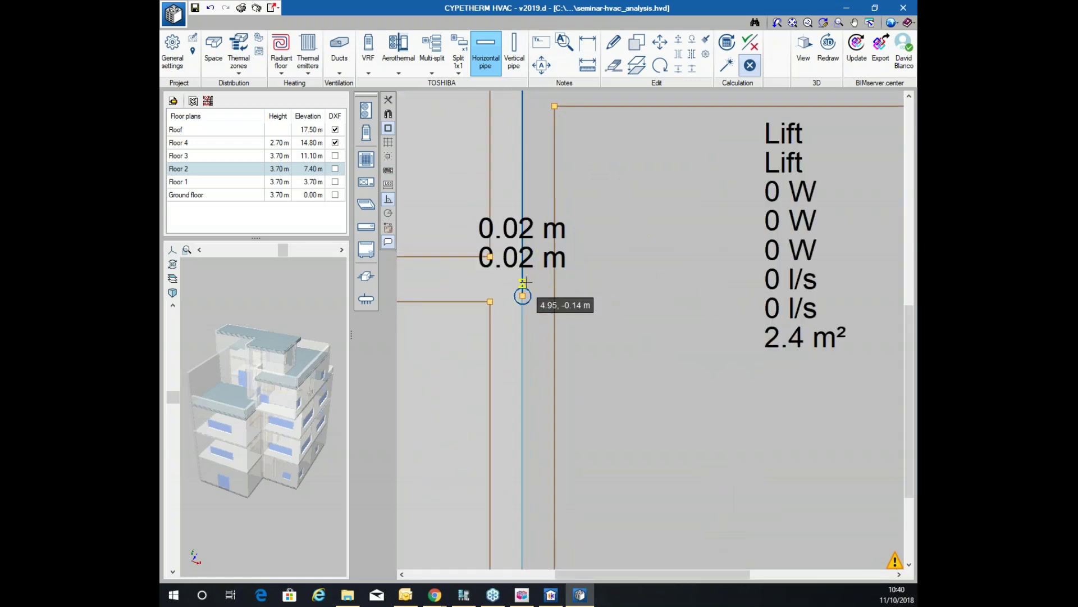
{"action": "left_click", "coordinate": [522, 296]}
{"action": "scroll", "coordinate": [508, 337], "scroll_direction": "down", "scroll_amount": 5}
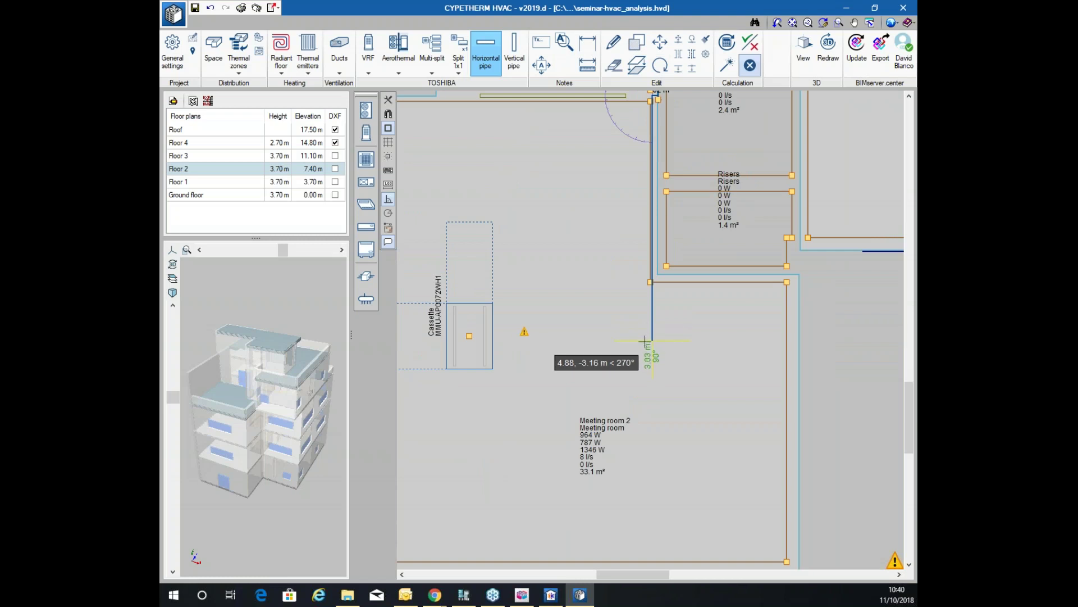
{"action": "left_click", "coordinate": [651, 335]}
{"action": "left_click", "coordinate": [469, 336]}
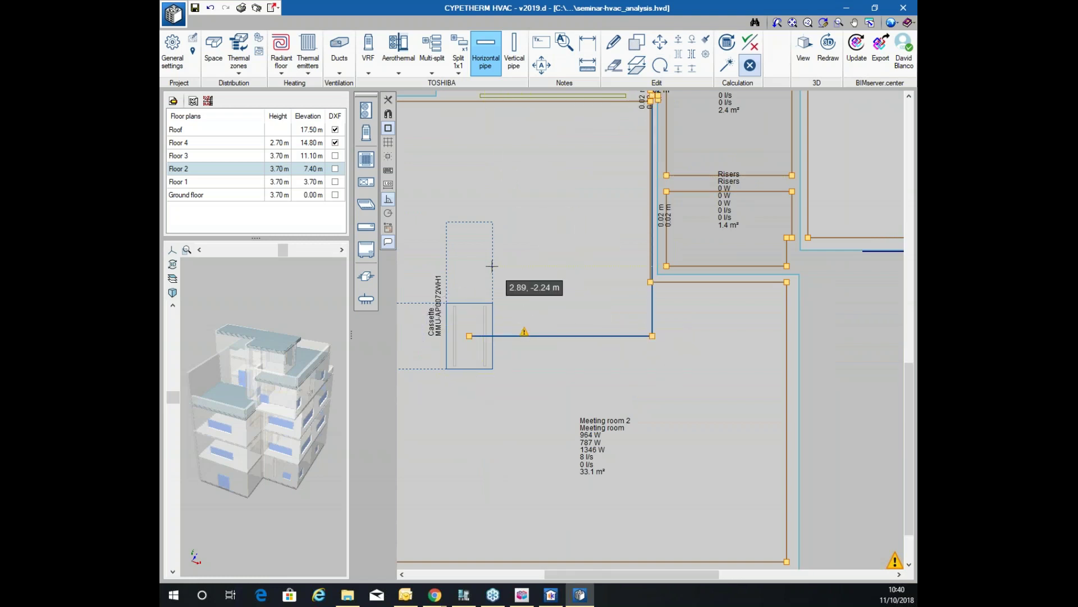
Finish the pipe command and examine Floor 2's pipe layout, cassette checks and space data
{"action": "scroll", "coordinate": [491, 266], "scroll_direction": "down", "scroll_amount": 3}
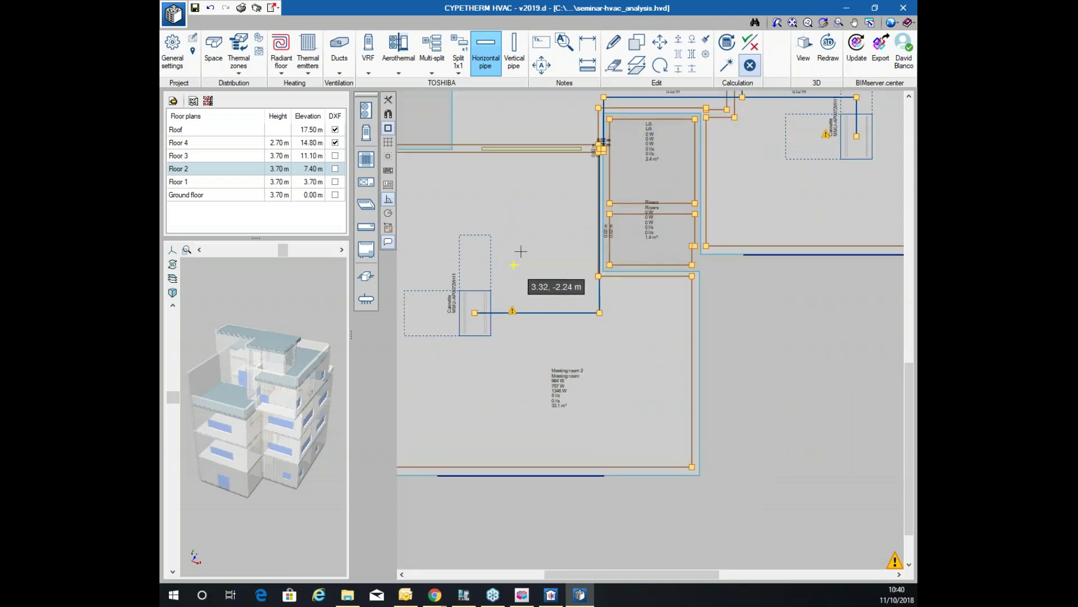
{"action": "scroll", "coordinate": [540, 170], "scroll_direction": "up", "scroll_amount": 3}
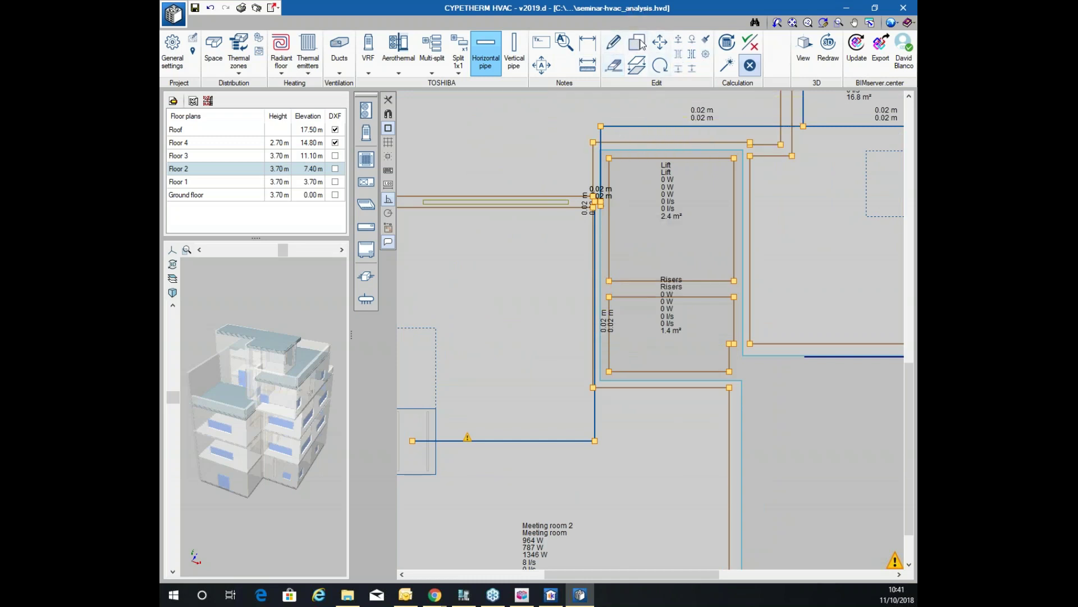
{"action": "scroll", "coordinate": [618, 270], "scroll_direction": "down", "scroll_amount": 5}
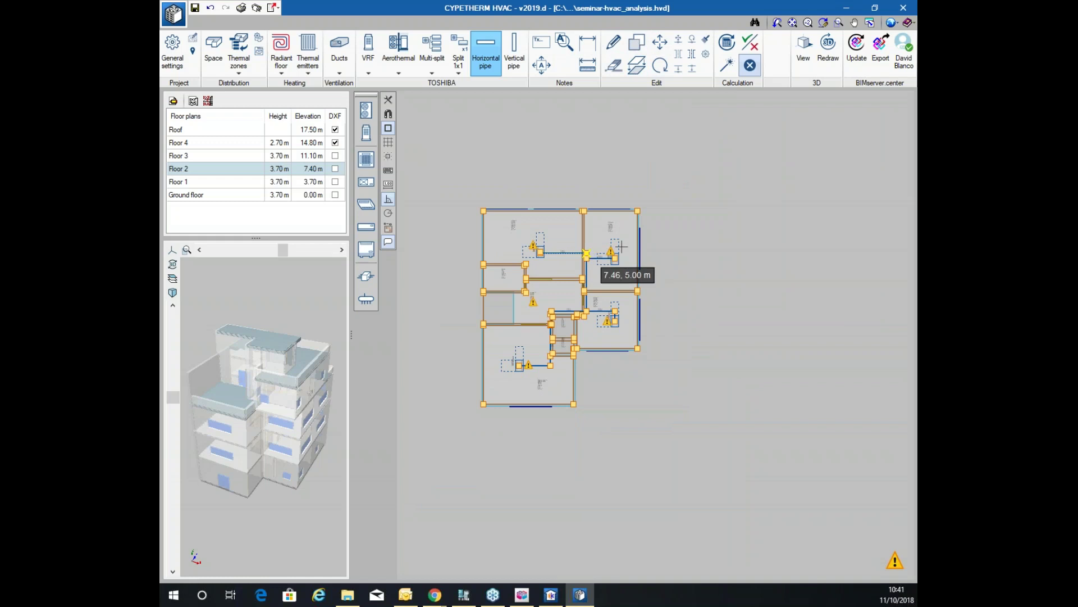
{"action": "left_click", "coordinate": [689, 251]}
{"action": "left_click", "coordinate": [583, 331]}
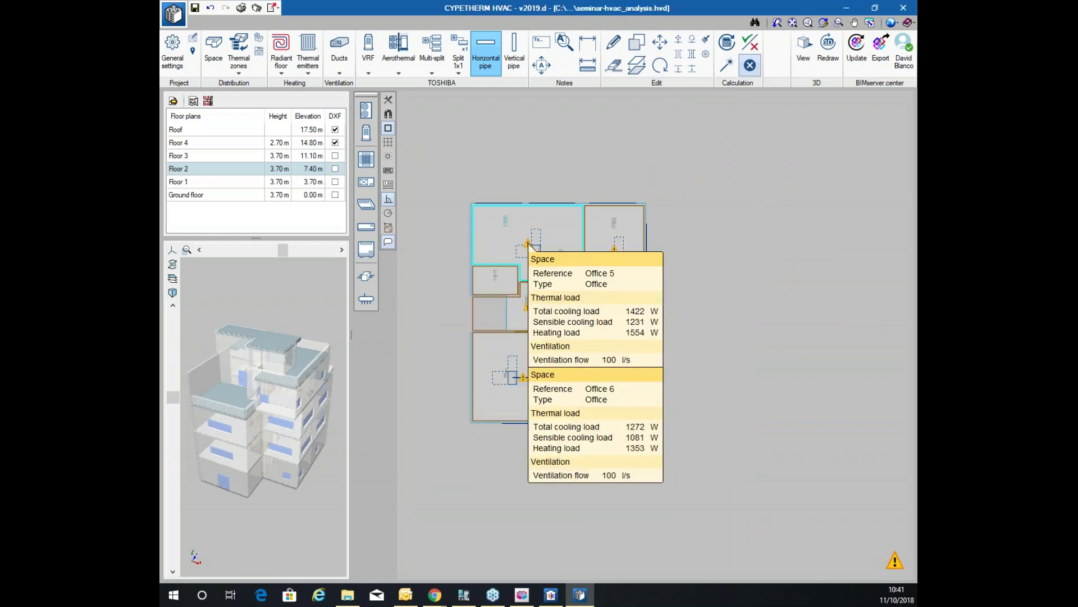
{"action": "scroll", "coordinate": [515, 328], "scroll_direction": "up", "scroll_amount": 4}
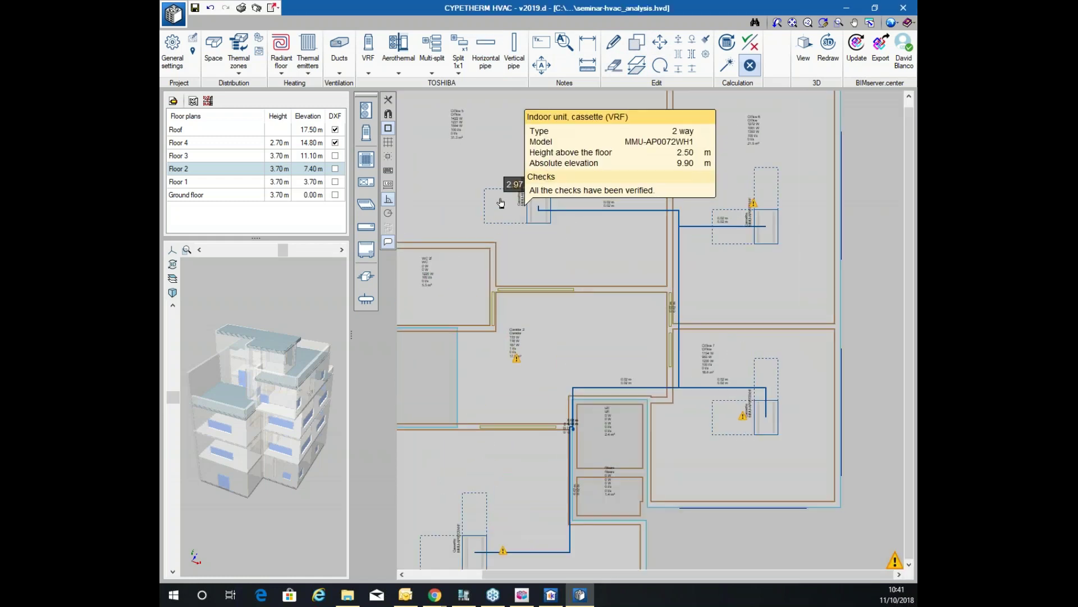
{"action": "scroll", "coordinate": [511, 193], "scroll_direction": "up", "scroll_amount": 1}
{"action": "scroll", "coordinate": [632, 149], "scroll_direction": "down", "scroll_amount": 2}
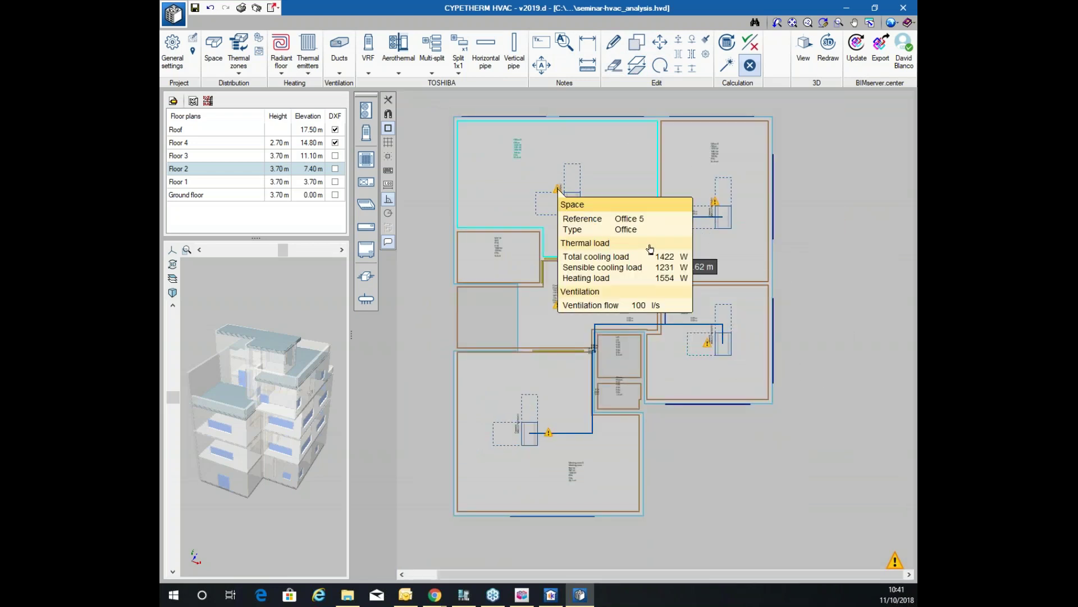
Switch to the Floor 1 plan and examine the thermal loads and ventilation flows of its spaces
{"action": "left_click", "coordinate": [198, 182]}
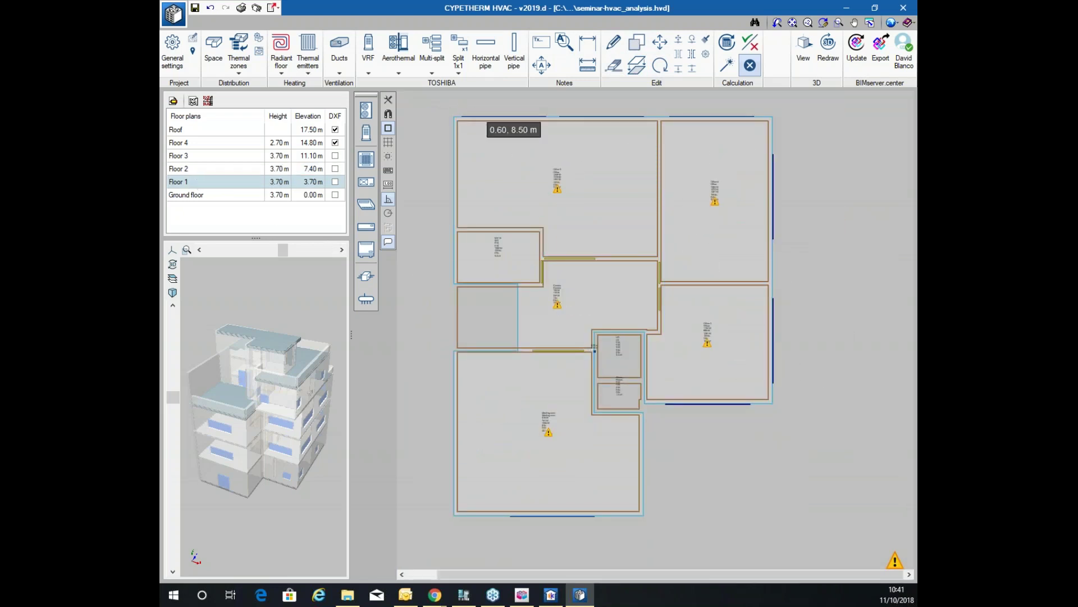
{"action": "scroll", "coordinate": [612, 169], "scroll_direction": "down", "scroll_amount": 1}
{"action": "scroll", "coordinate": [596, 205], "scroll_direction": "up", "scroll_amount": 3}
{"action": "scroll", "coordinate": [571, 225], "scroll_direction": "down", "scroll_amount": 2}
{"action": "scroll", "coordinate": [660, 214], "scroll_direction": "up", "scroll_amount": 3}
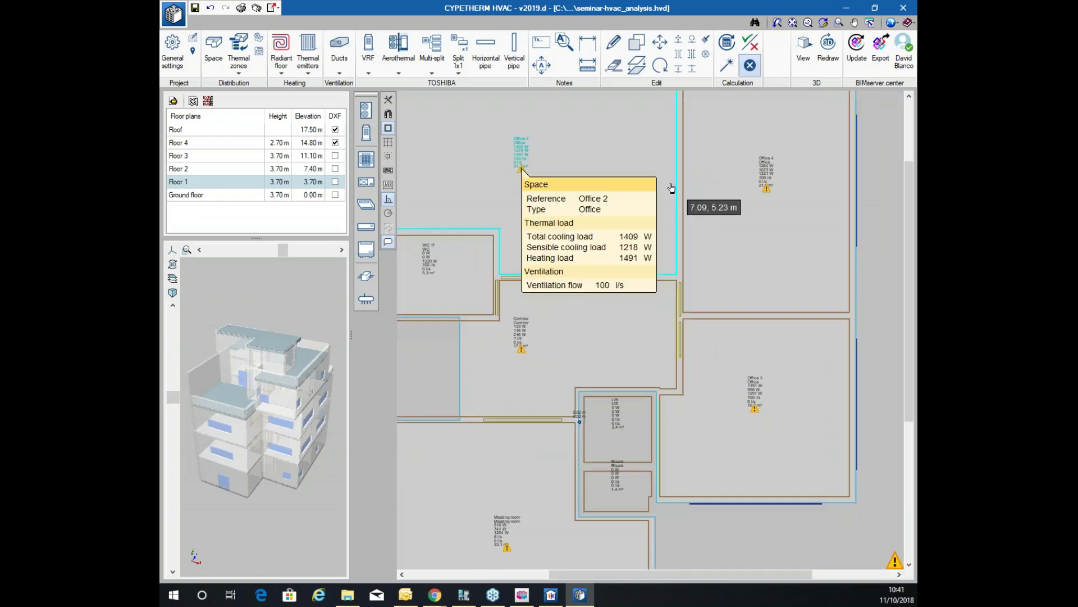
{"action": "scroll", "coordinate": [581, 140], "scroll_direction": "down", "scroll_amount": 2}
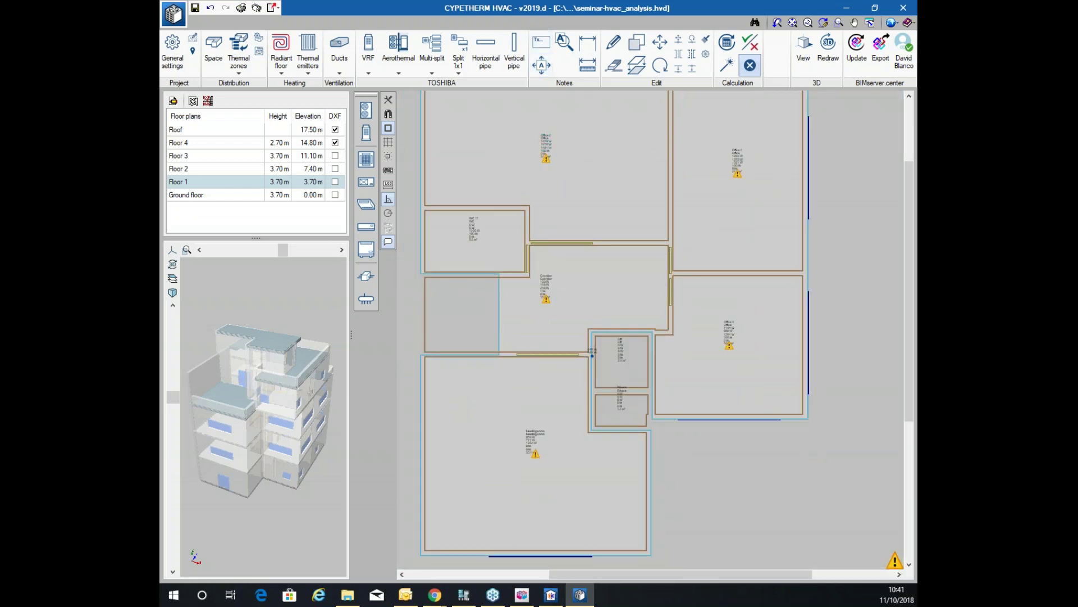
{"action": "scroll", "coordinate": [471, 119], "scroll_direction": "up", "scroll_amount": 3}
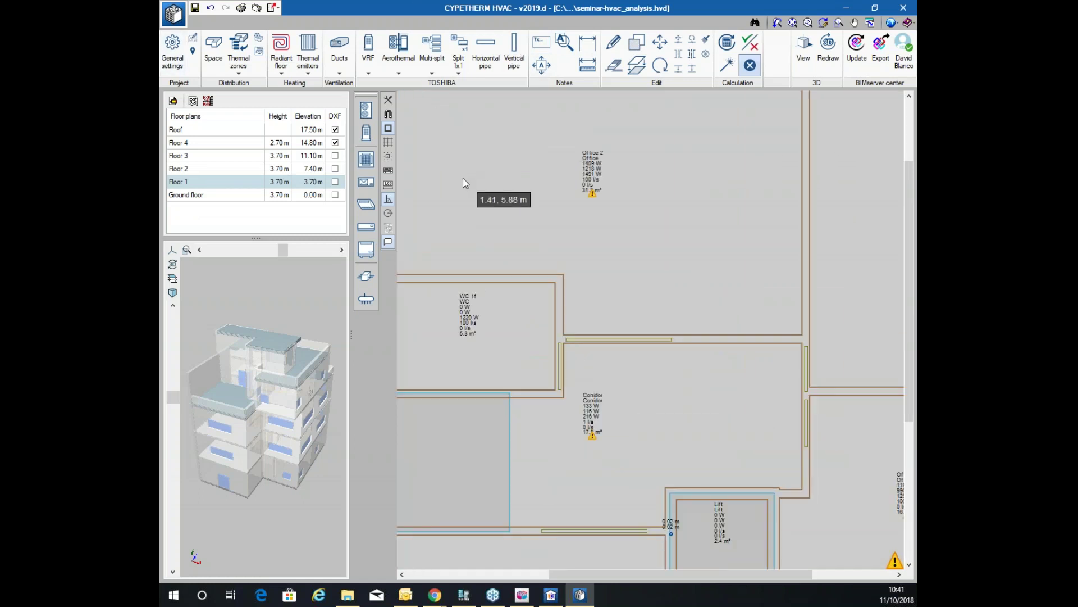
{"action": "scroll", "coordinate": [465, 181], "scroll_direction": "down", "scroll_amount": 2}
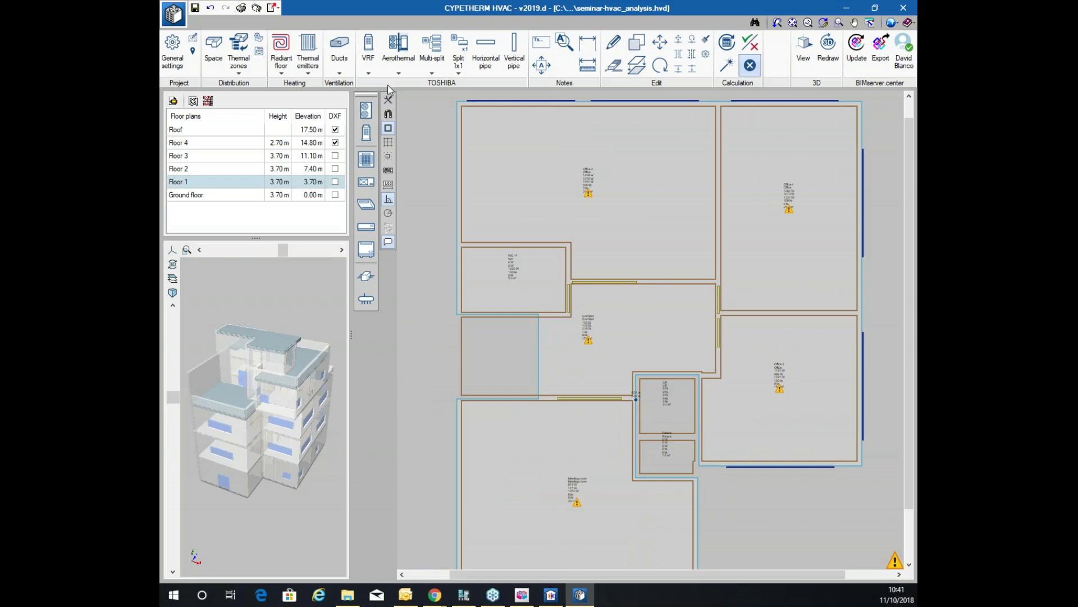
{"action": "scroll", "coordinate": [618, 195], "scroll_direction": "up", "scroll_amount": 2}
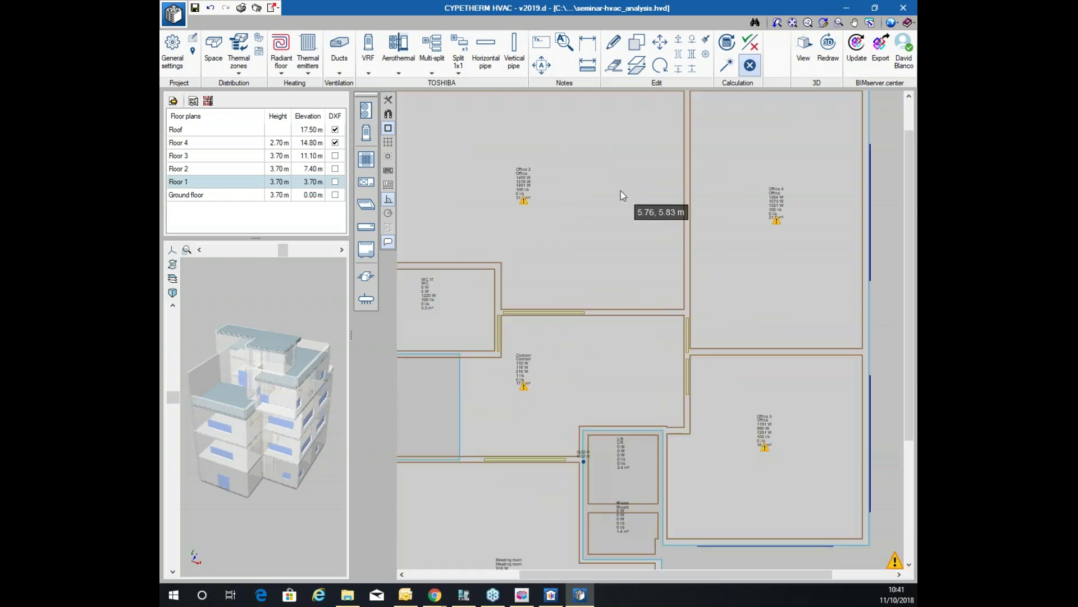
{"action": "scroll", "coordinate": [599, 186], "scroll_direction": "down", "scroll_amount": 3}
{"action": "scroll", "coordinate": [481, 223], "scroll_direction": "up", "scroll_amount": 4}
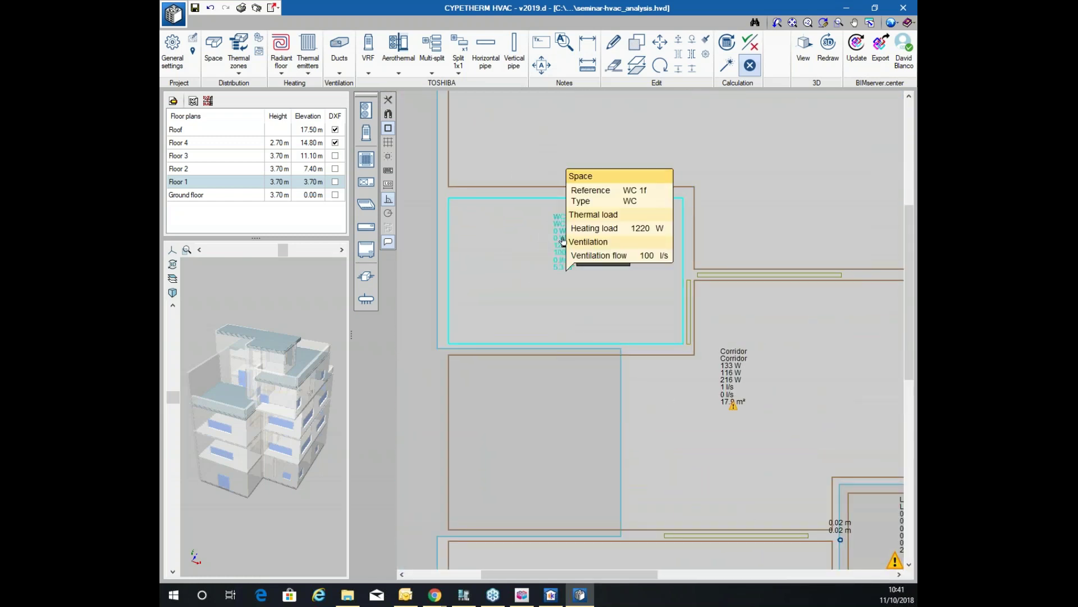
{"action": "scroll", "coordinate": [554, 222], "scroll_direction": "down", "scroll_amount": 1}
{"action": "scroll", "coordinate": [541, 240], "scroll_direction": "down", "scroll_amount": 1}
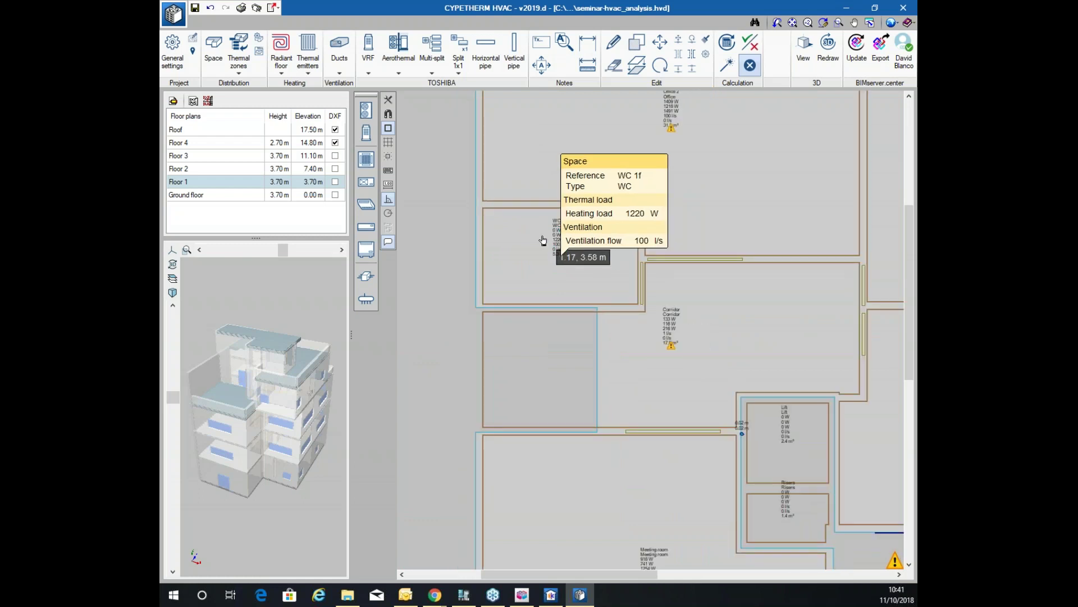
{"action": "scroll", "coordinate": [523, 224], "scroll_direction": "down", "scroll_amount": 3}
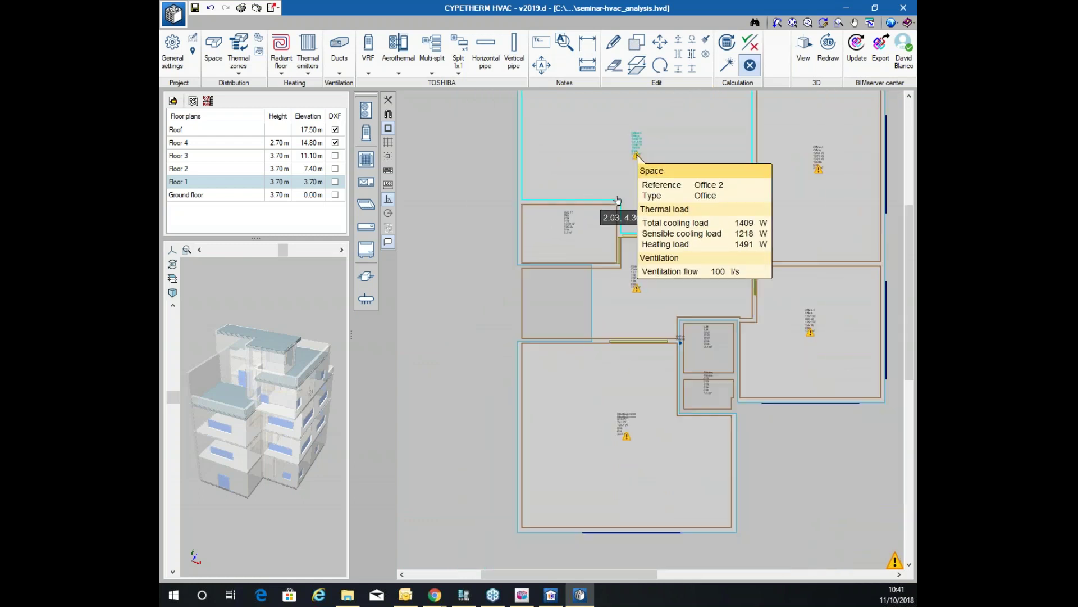
{"action": "scroll", "coordinate": [522, 221], "scroll_direction": "down", "scroll_amount": 1}
{"action": "scroll", "coordinate": [564, 230], "scroll_direction": "up", "scroll_amount": 2}
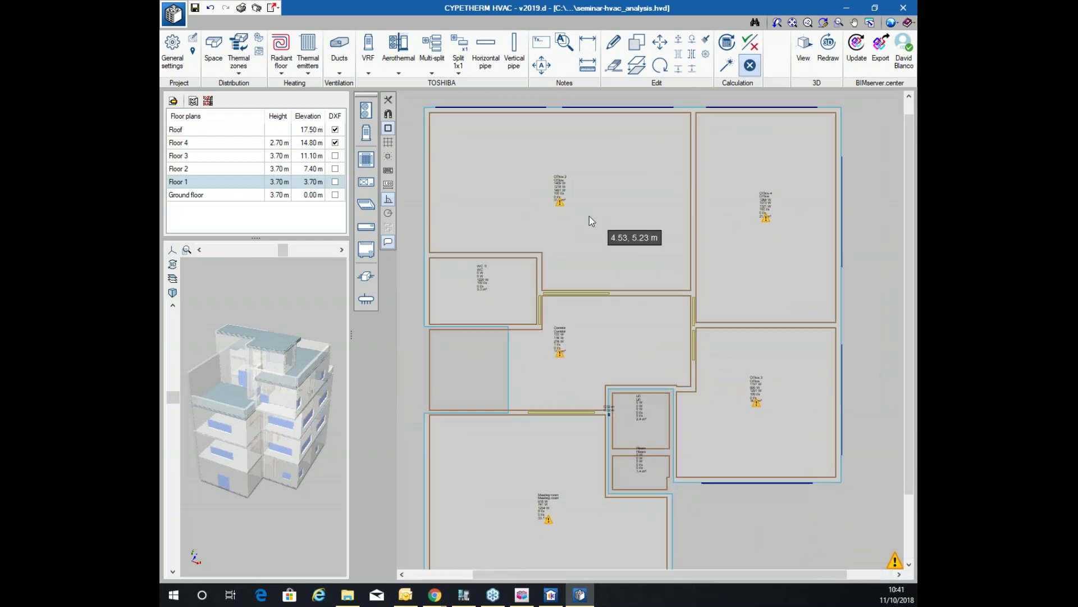
Open the ventilation duct tools and dock their toolbar along the upper edge of the drawing area
{"action": "left_click", "coordinate": [339, 66]}
{"action": "left_click_drag", "start_coordinate": [300, 99], "coordinate": [494, 111]}
{"action": "left_click_drag", "start_coordinate": [425, 124], "coordinate": [491, 97]}
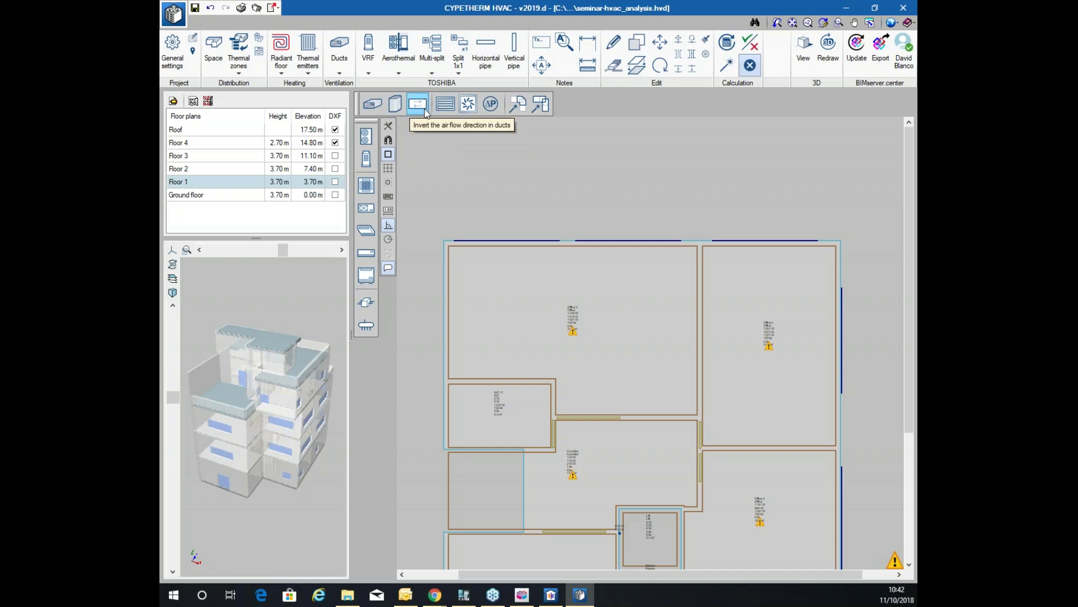
{"action": "left_click", "coordinate": [469, 103]}
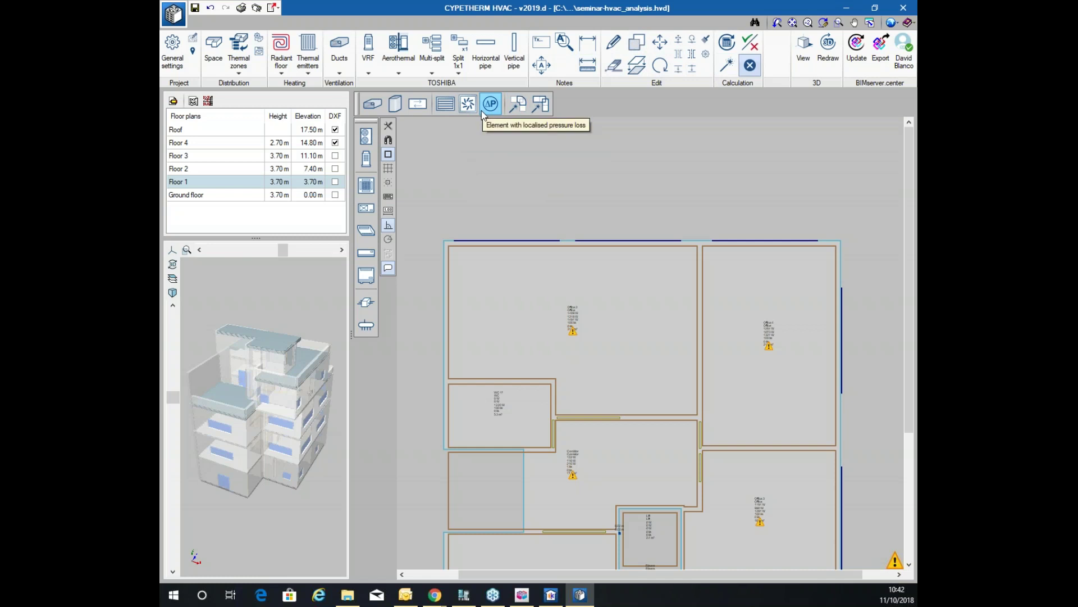
Configure a straight supply duct in glass fibre, rectangular 200 x 200 mm, at 2.50 m above the floor with a 100 l/s flow
{"action": "left_click", "coordinate": [365, 105]}
{"action": "left_click", "coordinate": [544, 245]}
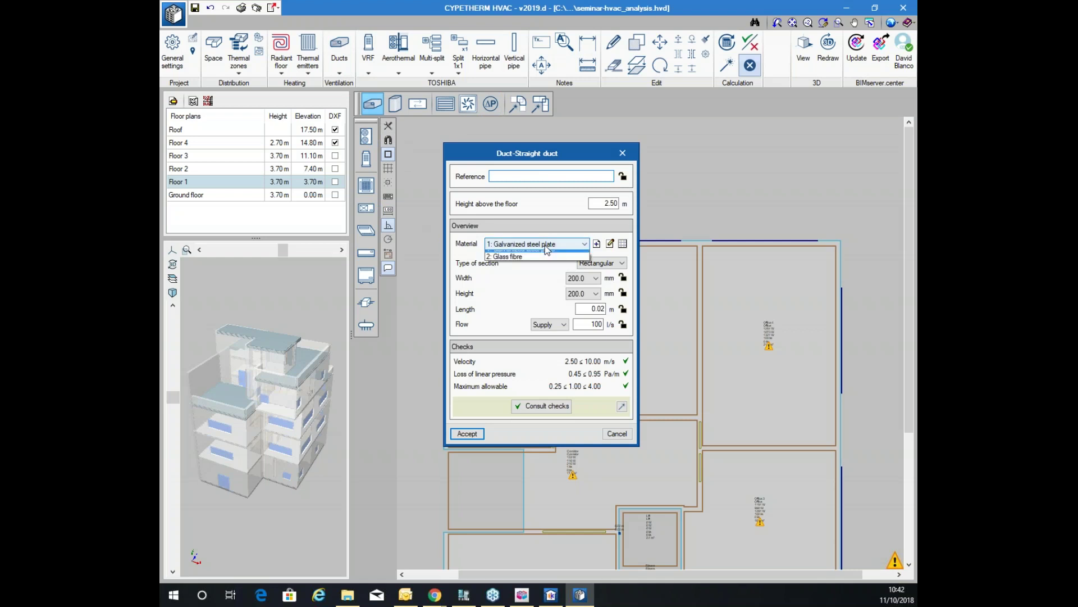
{"action": "left_click", "coordinate": [530, 256]}
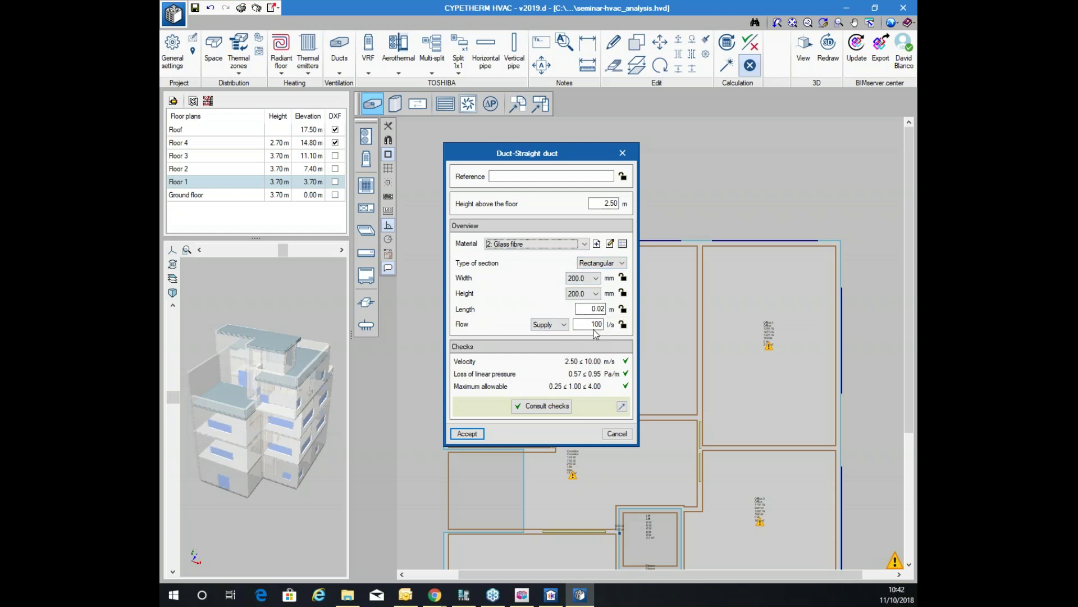
{"action": "left_click", "coordinate": [467, 433]}
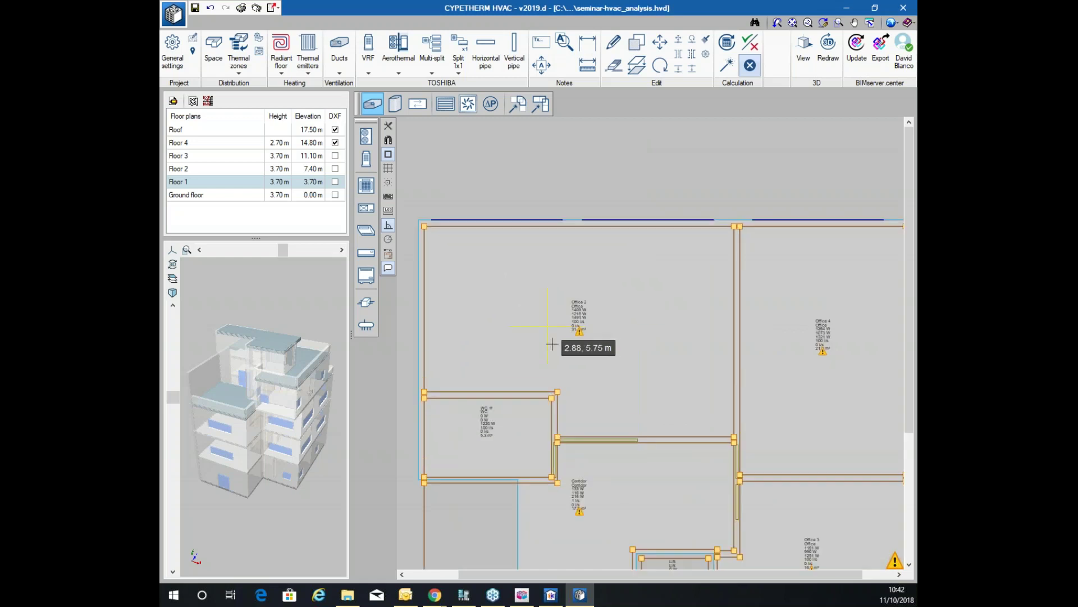
Draw the main supply duct from WC 1f across Office 2 into Office 4, ending with a short upward run near the outer wall
{"action": "scroll", "coordinate": [562, 337], "scroll_direction": "up", "scroll_amount": 5}
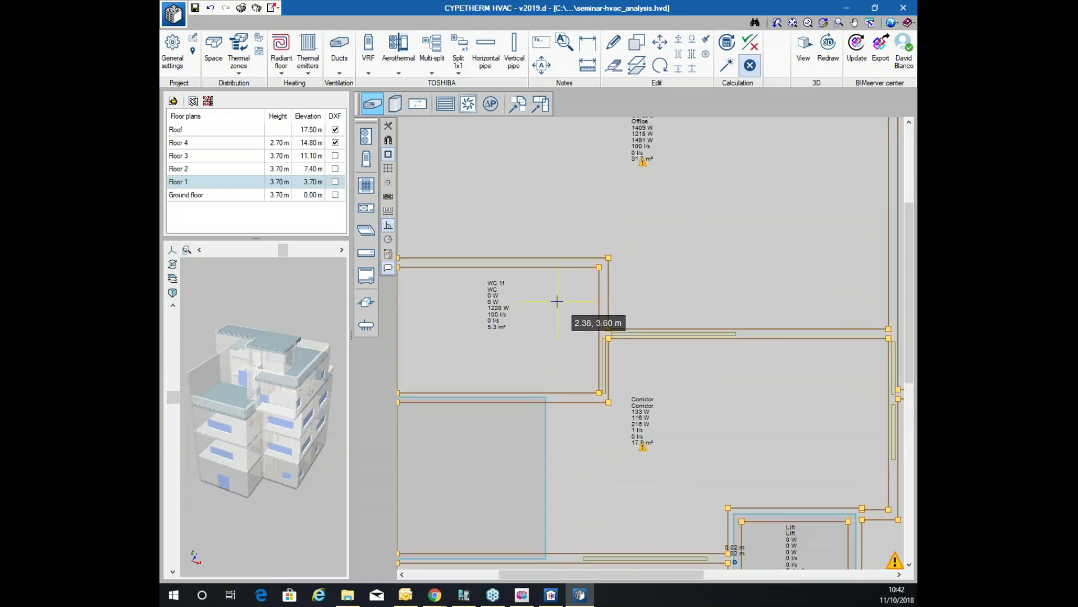
{"action": "left_click", "coordinate": [552, 302]}
{"action": "scroll", "coordinate": [645, 289], "scroll_direction": "down", "scroll_amount": 3}
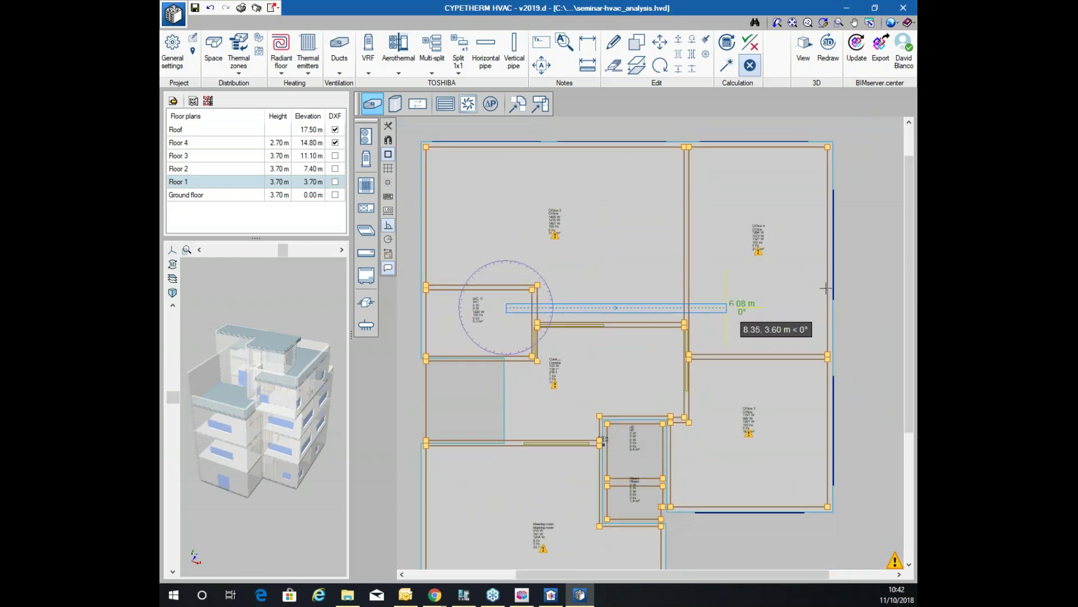
{"action": "left_click", "coordinate": [807, 308]}
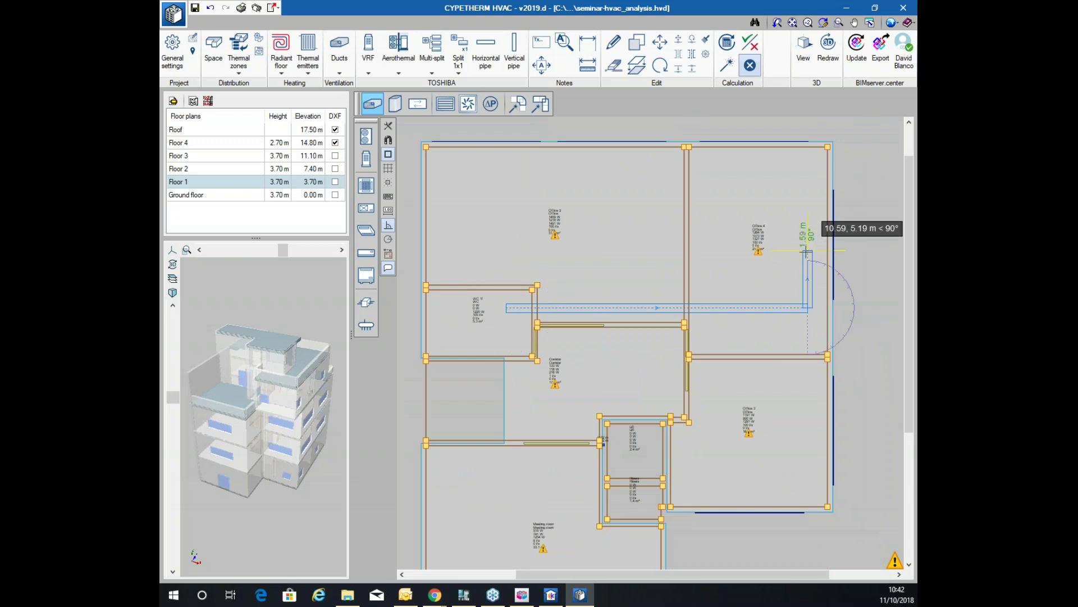
{"action": "left_click", "coordinate": [806, 259]}
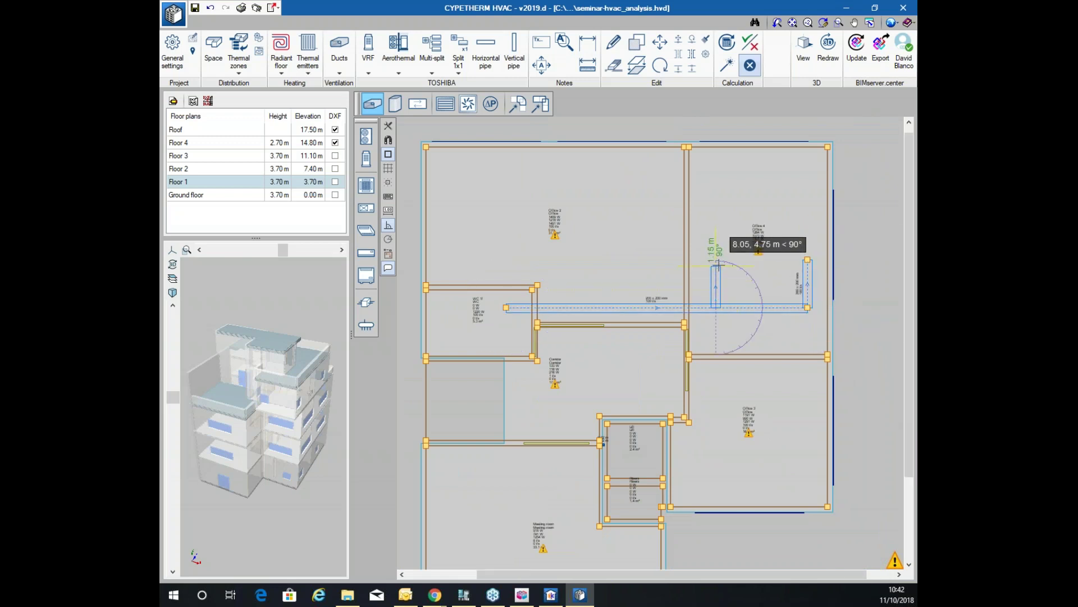
Draw two short upward duct branches from the main duct, one in Office 4 near the dividing wall and one in Office 2
{"action": "left_click", "coordinate": [717, 260]}
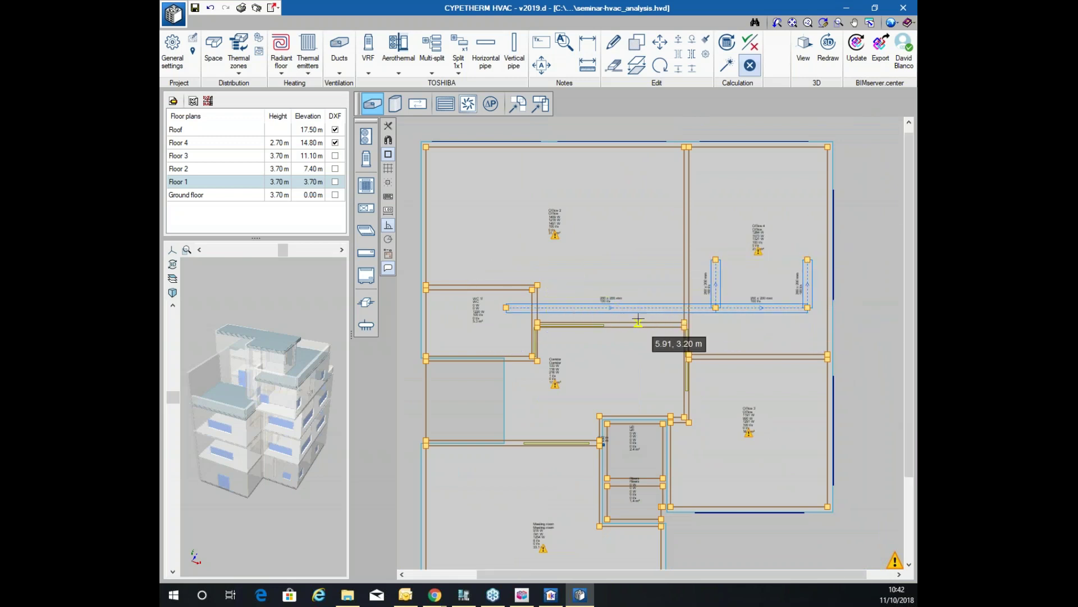
{"action": "left_click", "coordinate": [630, 306]}
{"action": "left_click", "coordinate": [630, 254]}
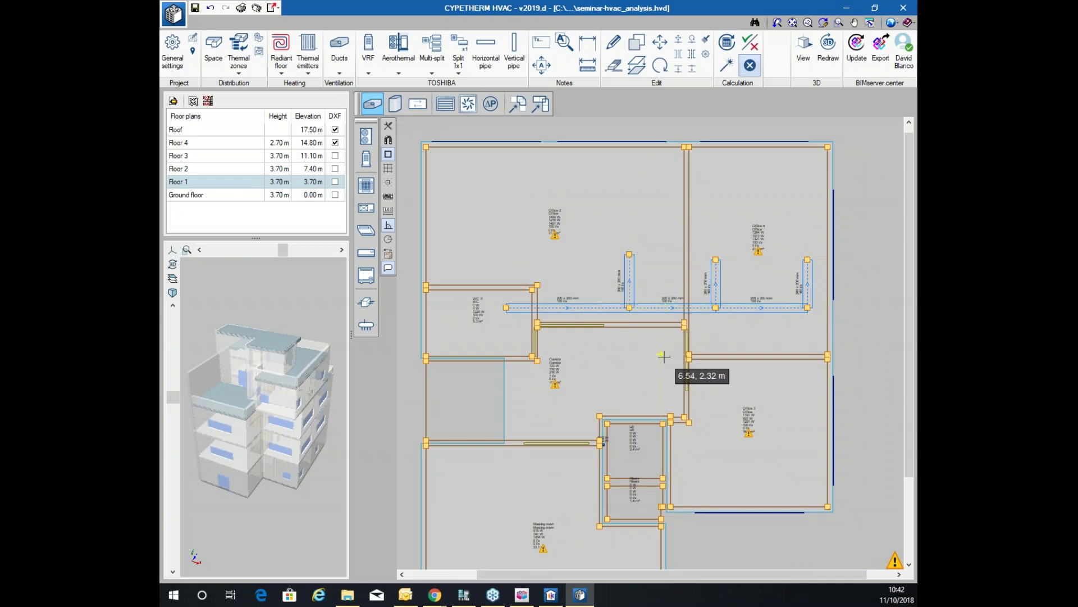
Draw a duct branch from the main duct down through the Corridor, ending with a short horizontal run into Office 3
{"action": "scroll", "coordinate": [665, 358], "scroll_direction": "up", "scroll_amount": 2}
{"action": "scroll", "coordinate": [646, 298], "scroll_direction": "up", "scroll_amount": 1}
{"action": "left_click", "coordinate": [670, 244]}
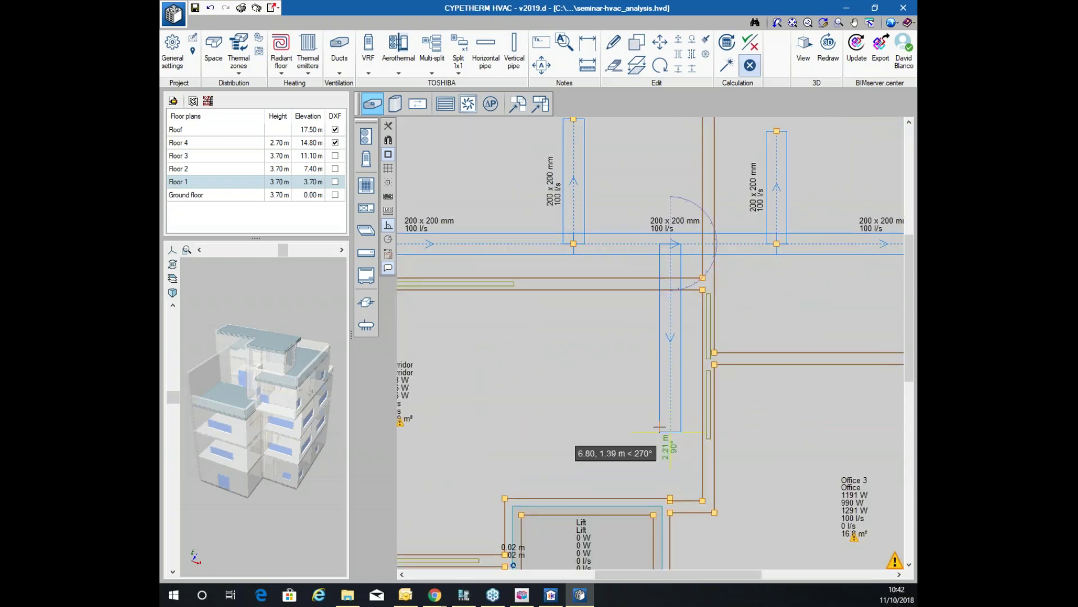
{"action": "left_click", "coordinate": [670, 394]}
{"action": "left_click", "coordinate": [749, 383]}
{"action": "scroll", "coordinate": [699, 280], "scroll_direction": "down", "scroll_amount": 3}
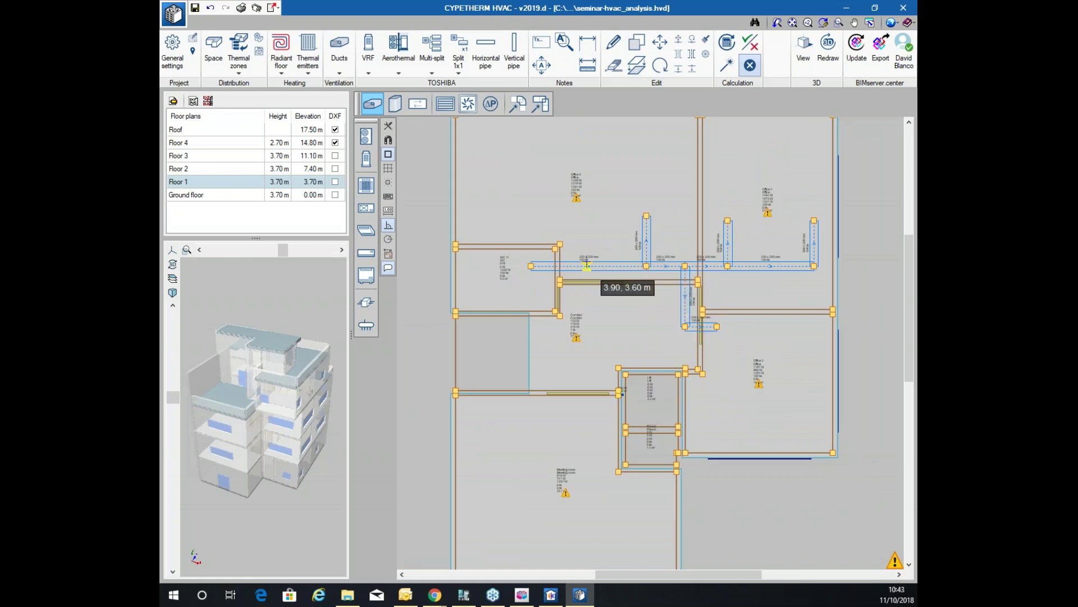
Draw a duct branch from the main duct through the Corridor into the Meeting room, following its upper, left and lower sides
{"action": "left_click", "coordinate": [587, 266]}
{"action": "left_click", "coordinate": [586, 414]}
{"action": "left_click", "coordinate": [475, 414]}
{"action": "middle_click_drag", "start_coordinate": [475, 566], "coordinate": [483, 387]}
{"action": "left_click", "coordinate": [483, 387]}
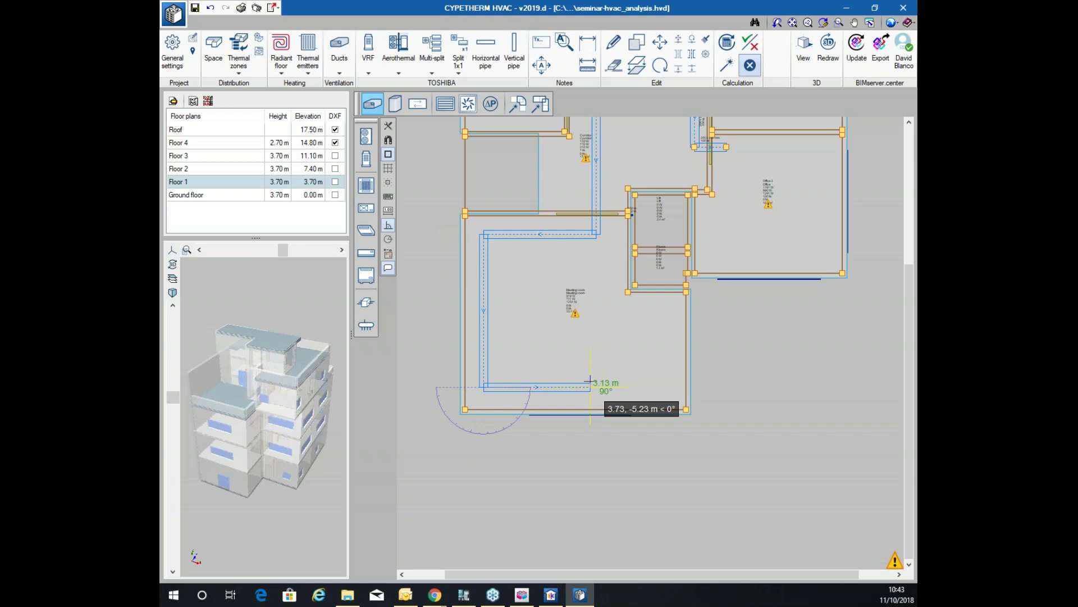
{"action": "left_click", "coordinate": [590, 387]}
{"action": "scroll", "coordinate": [561, 225], "scroll_direction": "down", "scroll_amount": 2}
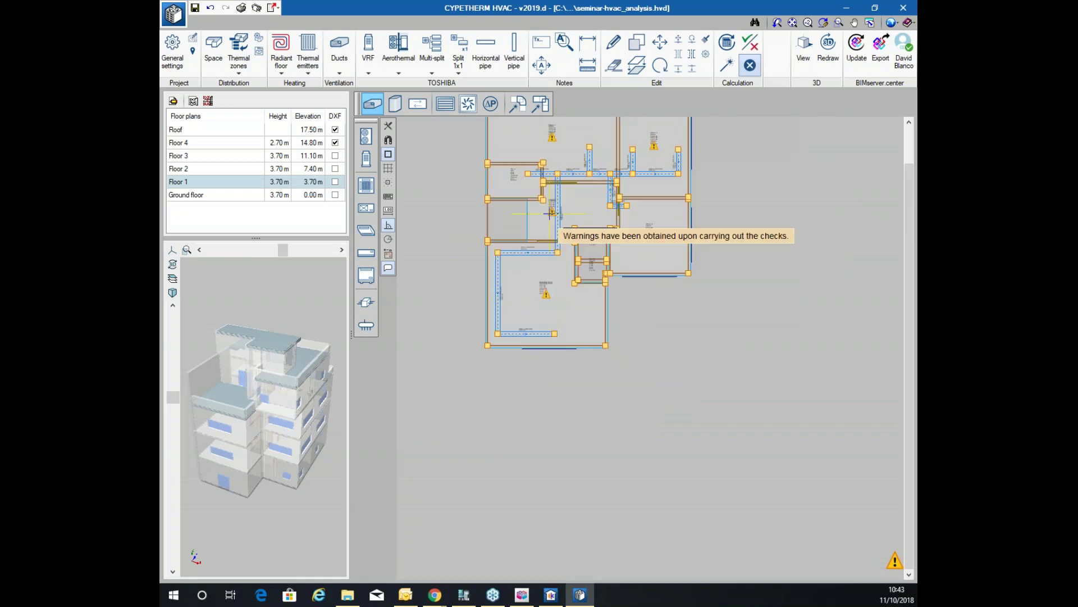
Configure a supply grille of type SG-125x125mm with a flow of 200 l/s
{"action": "scroll", "coordinate": [550, 211], "scroll_direction": "up", "scroll_amount": 1}
{"action": "scroll", "coordinate": [551, 211], "scroll_direction": "up", "scroll_amount": 4}
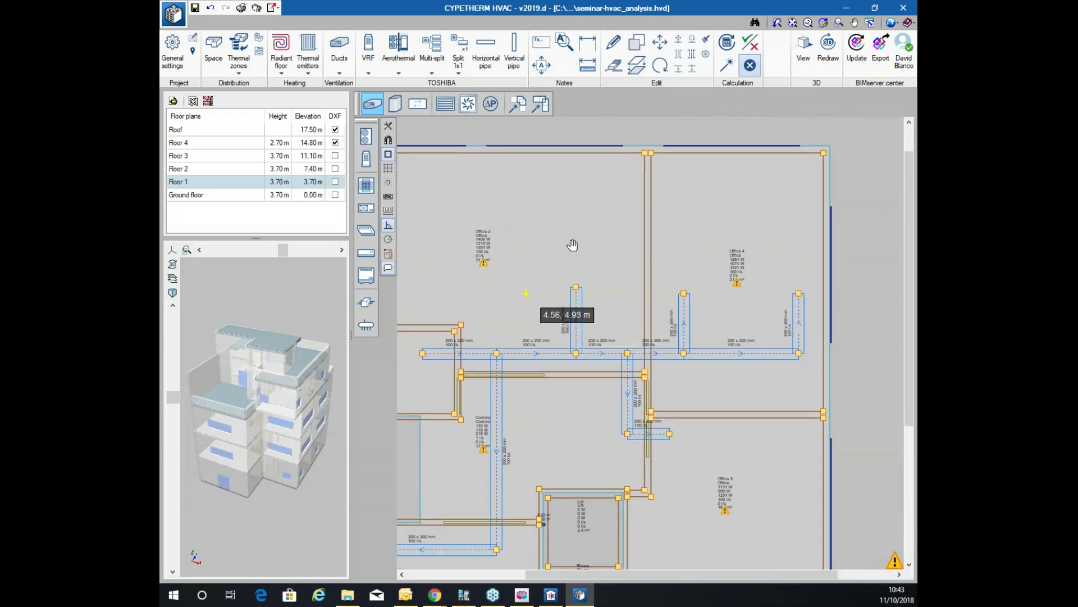
{"action": "left_click", "coordinate": [444, 104]}
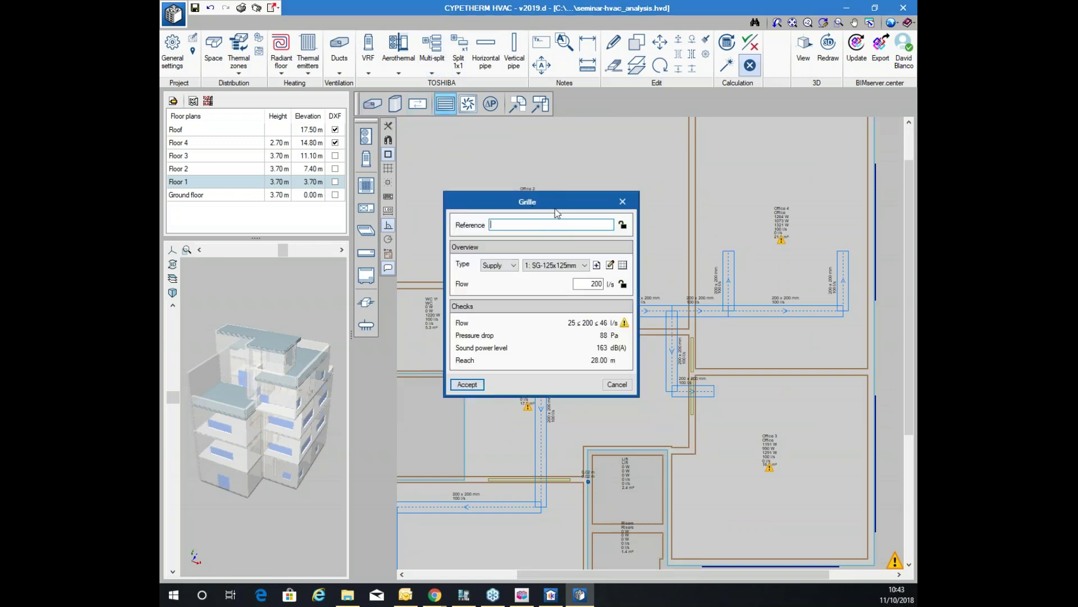
{"action": "left_click", "coordinate": [509, 271]}
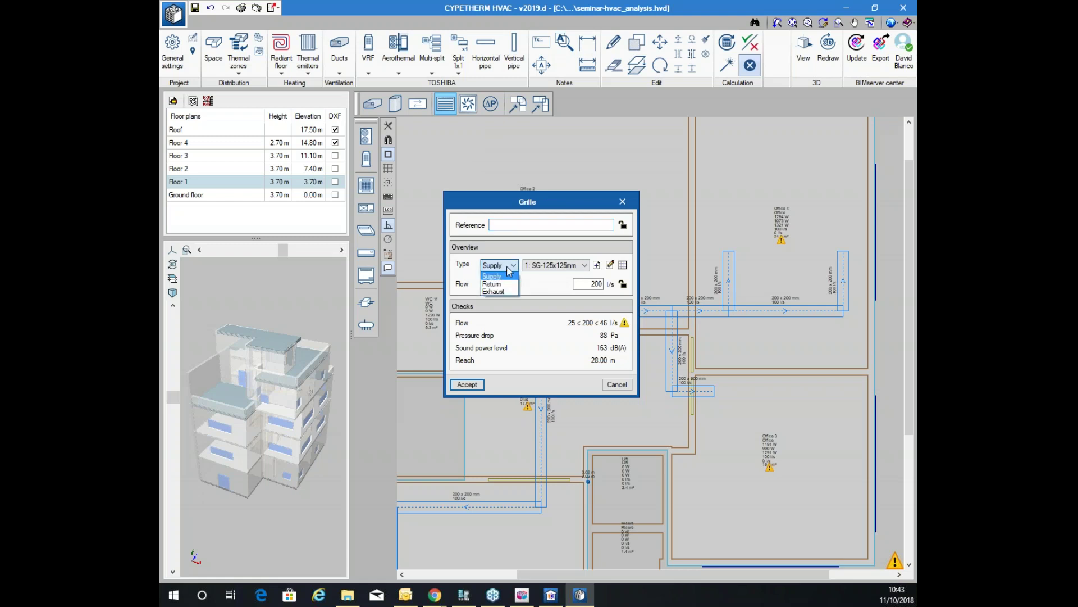
{"action": "left_click", "coordinate": [559, 269]}
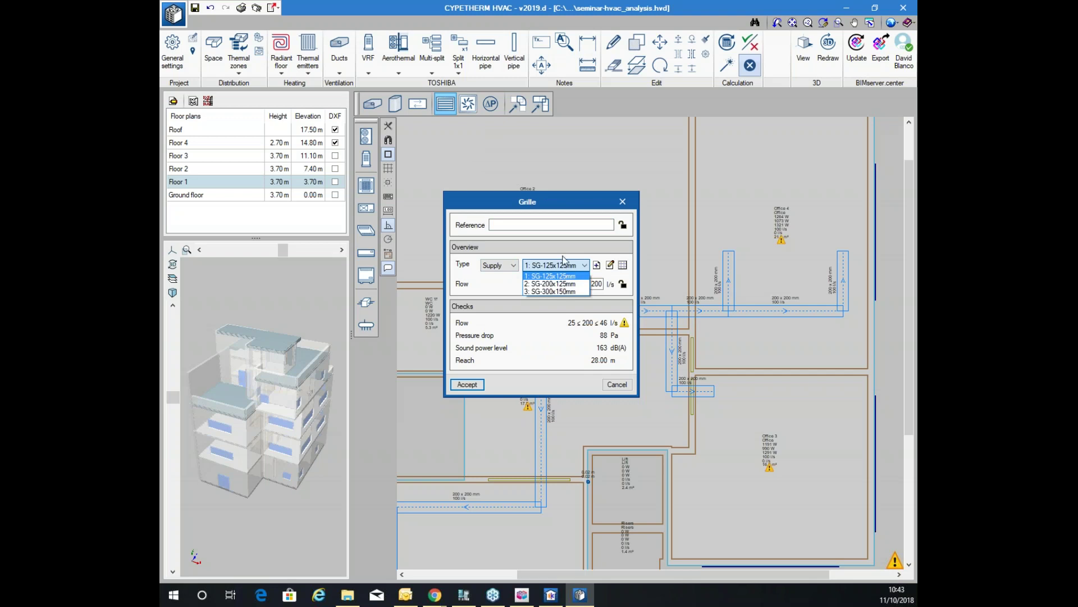
{"action": "left_click", "coordinate": [564, 256]}
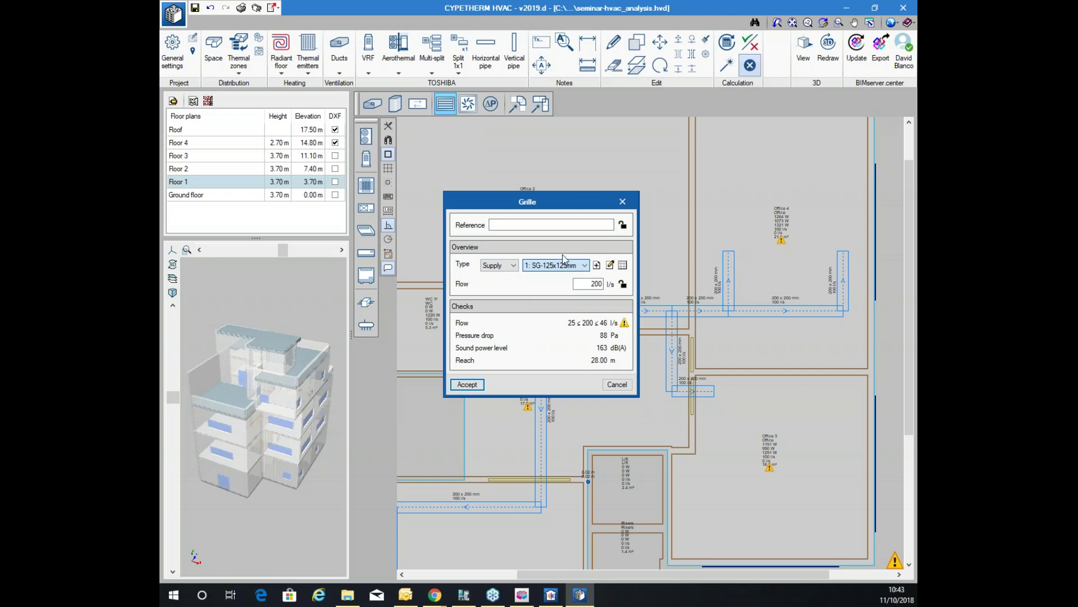
{"action": "left_click", "coordinate": [466, 385]}
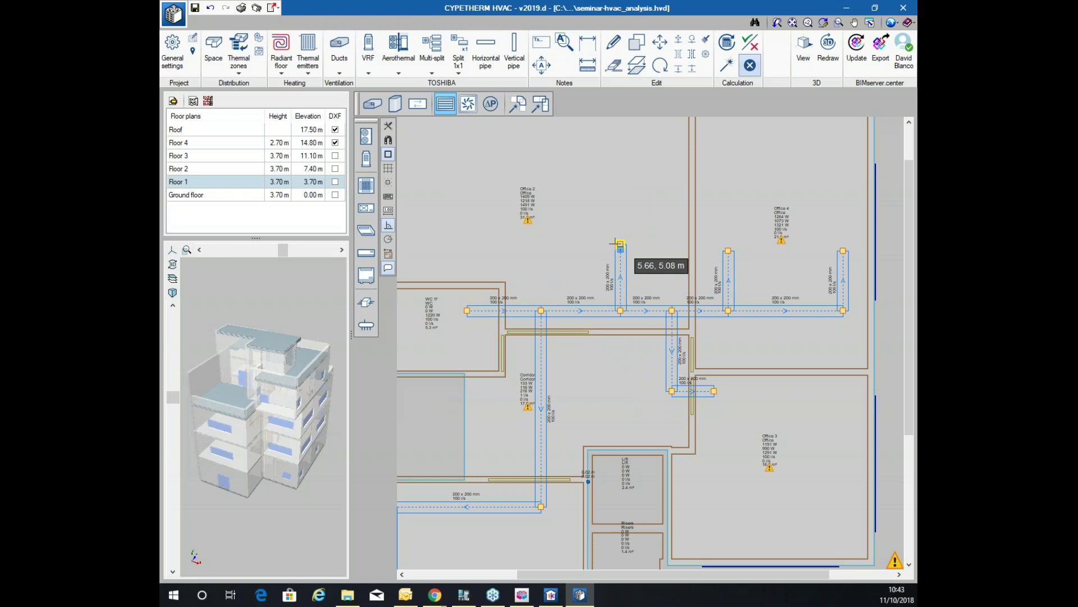
Place supply grilles at the ends of the Office 2 branch and both Office 4 branches
{"action": "scroll", "coordinate": [618, 245], "scroll_direction": "up", "scroll_amount": 4}
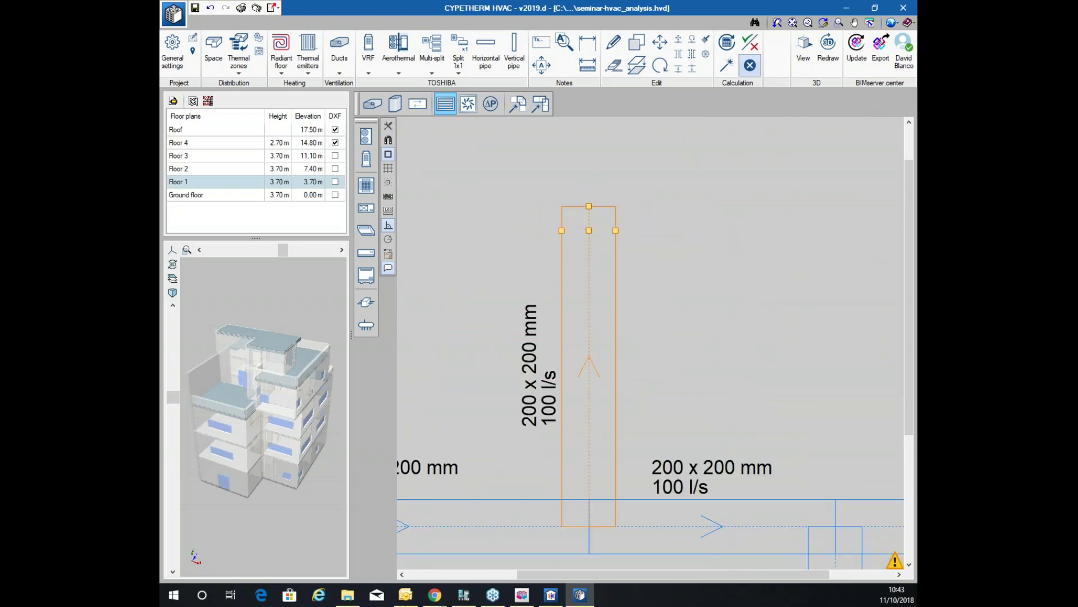
{"action": "scroll", "coordinate": [624, 264], "scroll_direction": "down", "scroll_amount": 3}
{"action": "scroll", "coordinate": [616, 294], "scroll_direction": "up", "scroll_amount": 3}
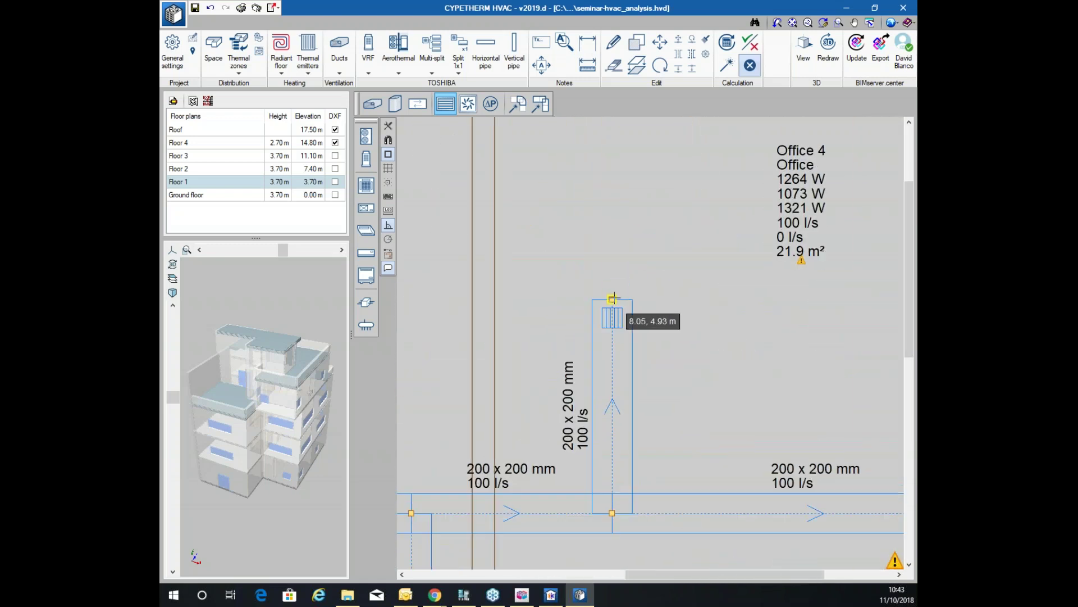
{"action": "left_click", "coordinate": [612, 299]}
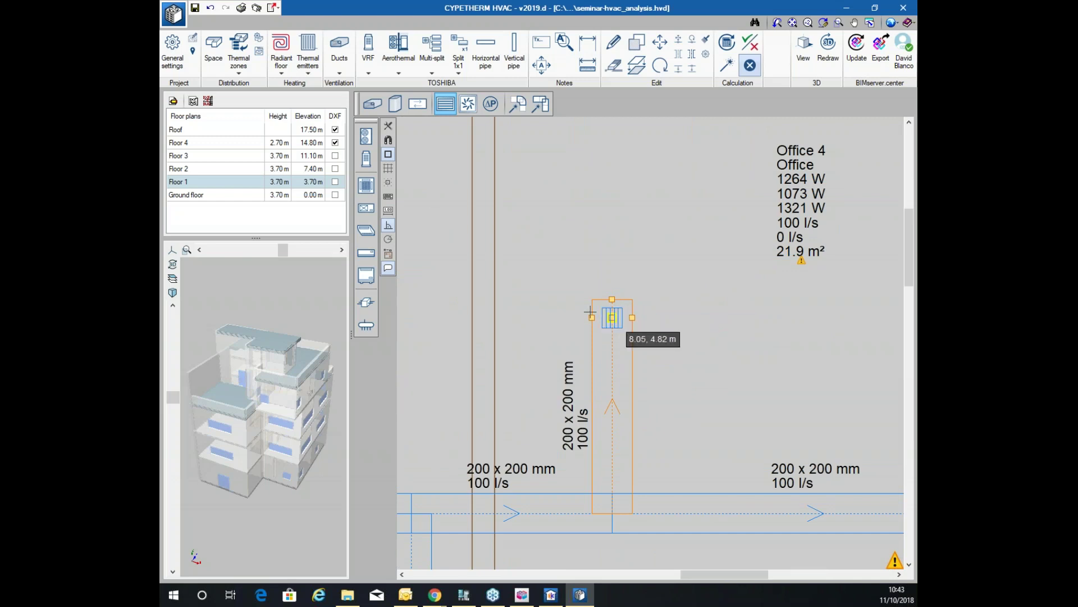
{"action": "scroll", "coordinate": [587, 281], "scroll_direction": "down", "scroll_amount": 3}
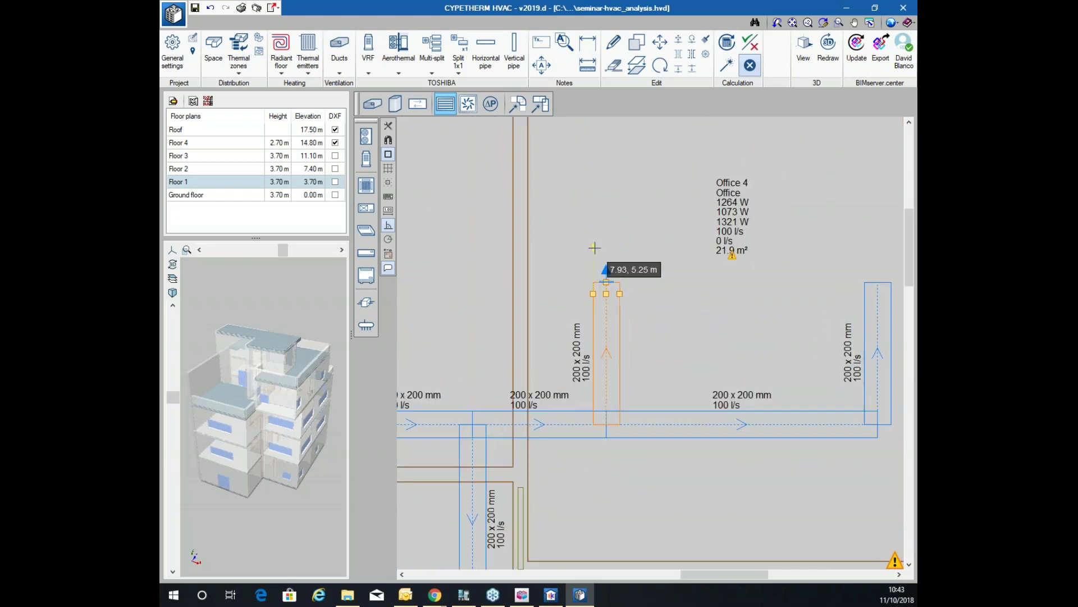
{"action": "scroll", "coordinate": [592, 247], "scroll_direction": "up", "scroll_amount": 3}
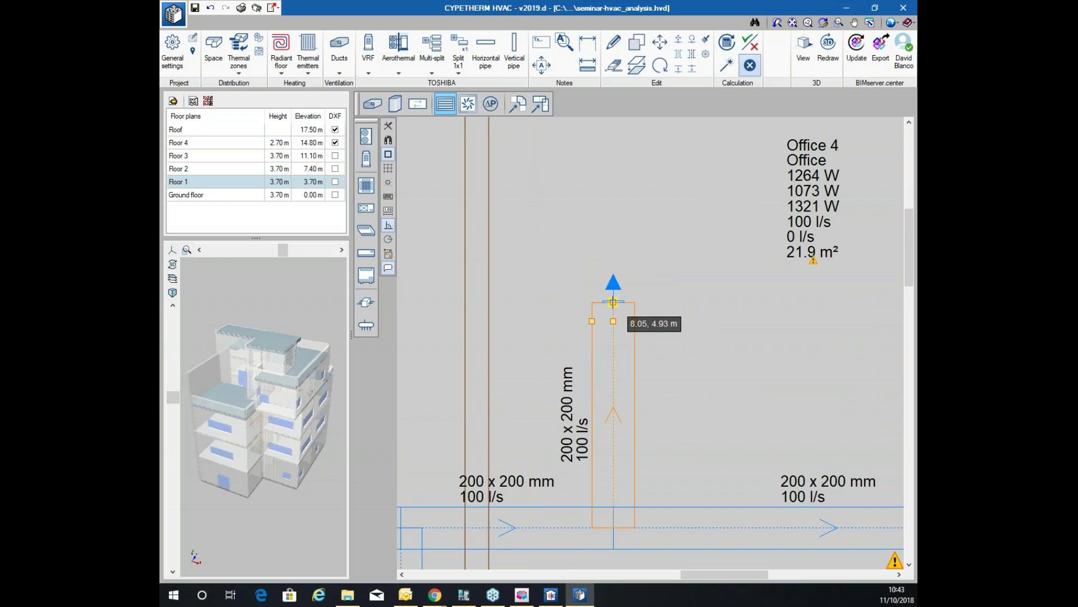
{"action": "left_click", "coordinate": [613, 302]}
{"action": "scroll", "coordinate": [698, 247], "scroll_direction": "down", "scroll_amount": 3}
{"action": "scroll", "coordinate": [650, 267], "scroll_direction": "up", "scroll_amount": 3}
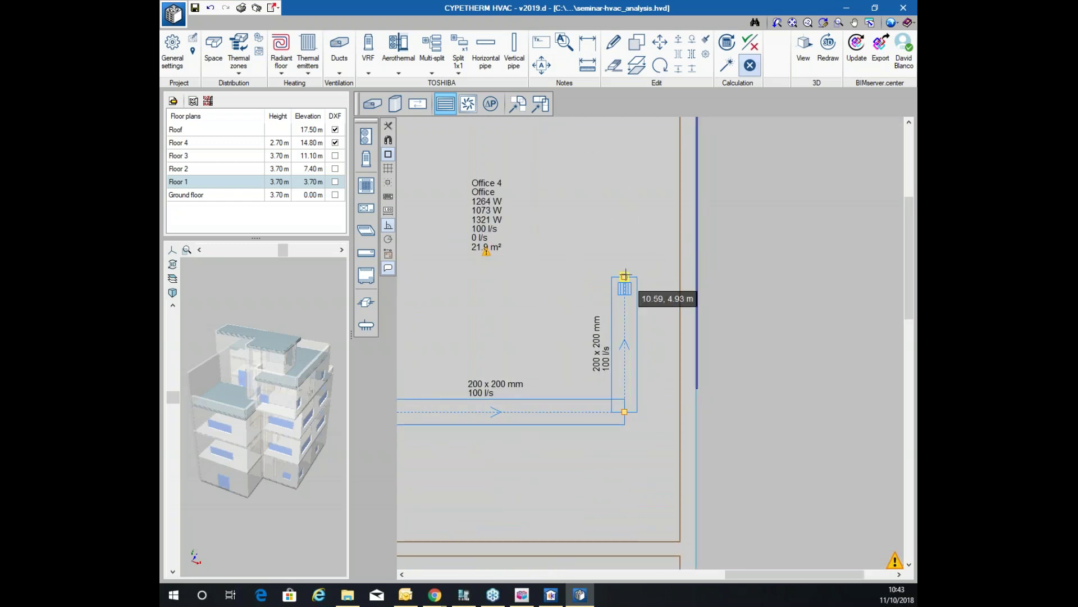
{"action": "left_click", "coordinate": [624, 275]}
{"action": "scroll", "coordinate": [625, 275], "scroll_direction": "down", "scroll_amount": 3}
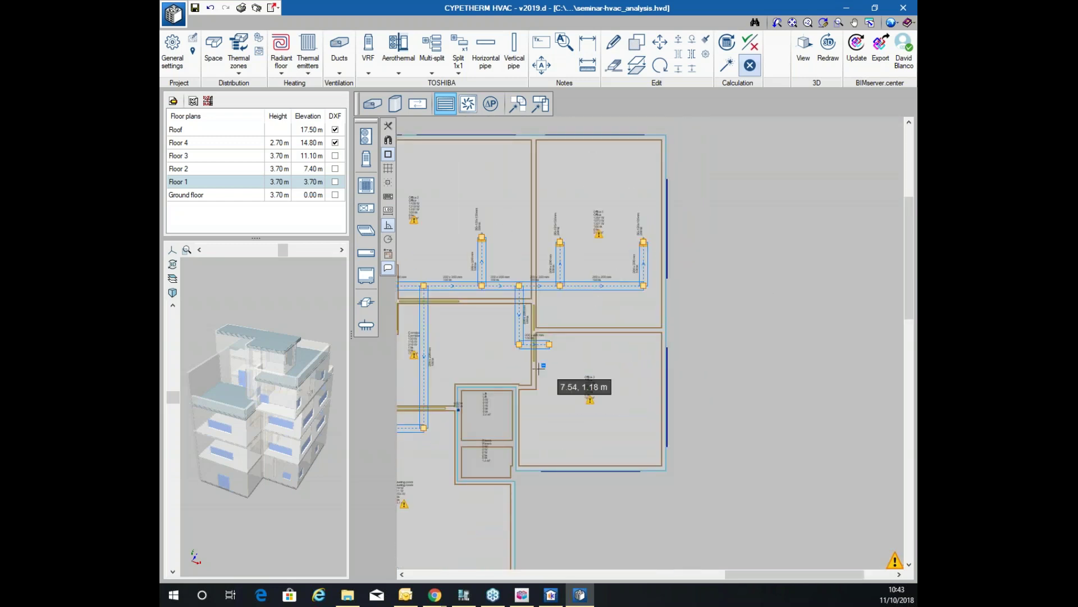
Place supply grilles at the end of the Office 3 branch and at the end of the Meeting room duct
{"action": "scroll", "coordinate": [562, 297], "scroll_direction": "up", "scroll_amount": 3}
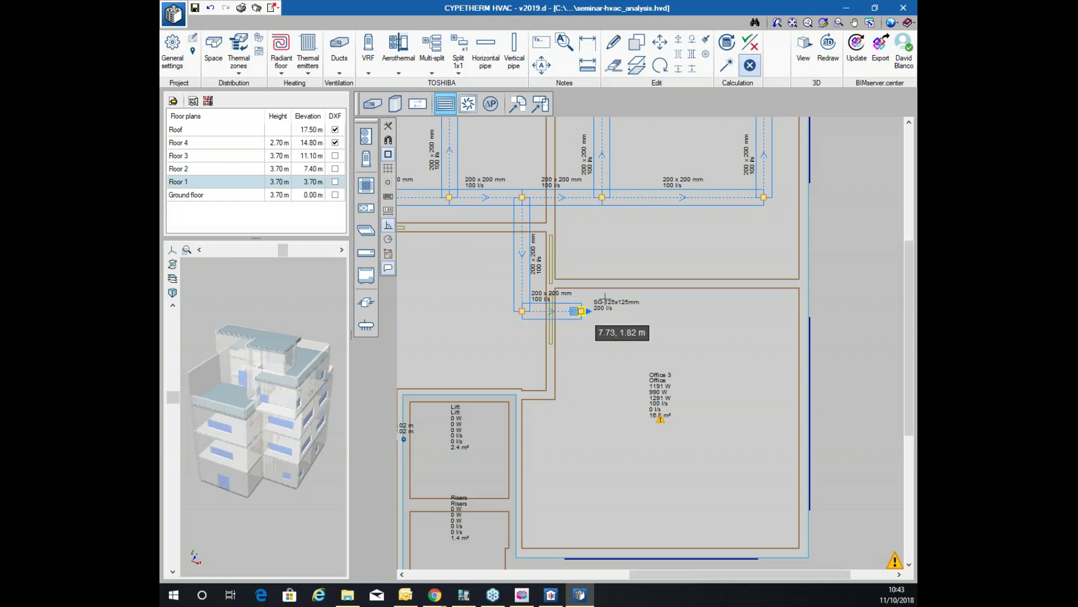
{"action": "left_click", "coordinate": [580, 311]}
{"action": "scroll", "coordinate": [578, 337], "scroll_direction": "down", "scroll_amount": 3}
{"action": "scroll", "coordinate": [494, 398], "scroll_direction": "up", "scroll_amount": 2}
{"action": "scroll", "coordinate": [606, 365], "scroll_direction": "down", "scroll_amount": 2}
{"action": "scroll", "coordinate": [576, 445], "scroll_direction": "up", "scroll_amount": 1}
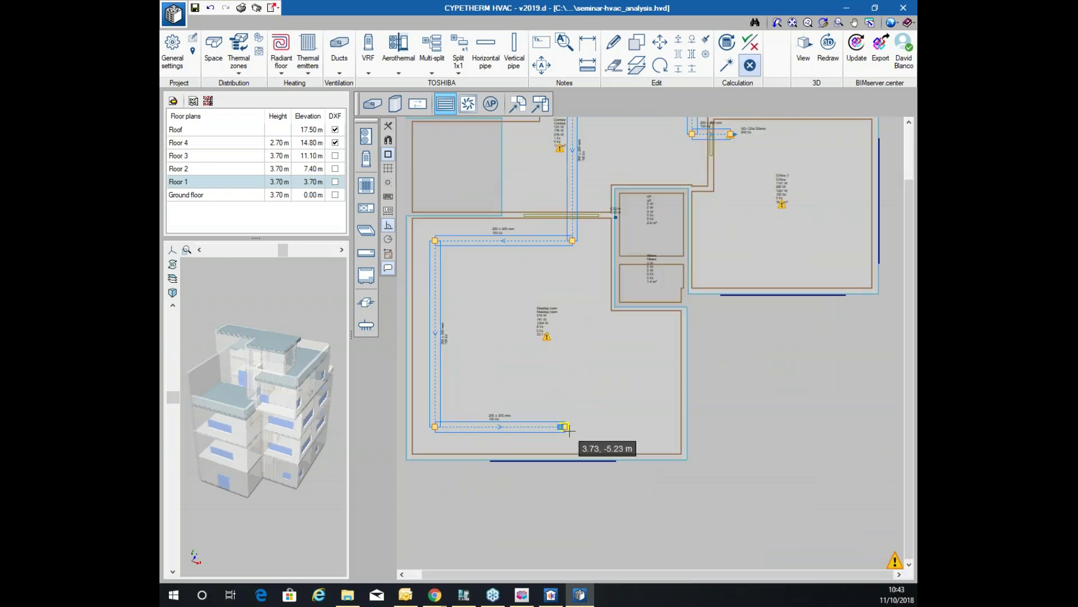
{"action": "scroll", "coordinate": [578, 432], "scroll_direction": "up", "scroll_amount": 2}
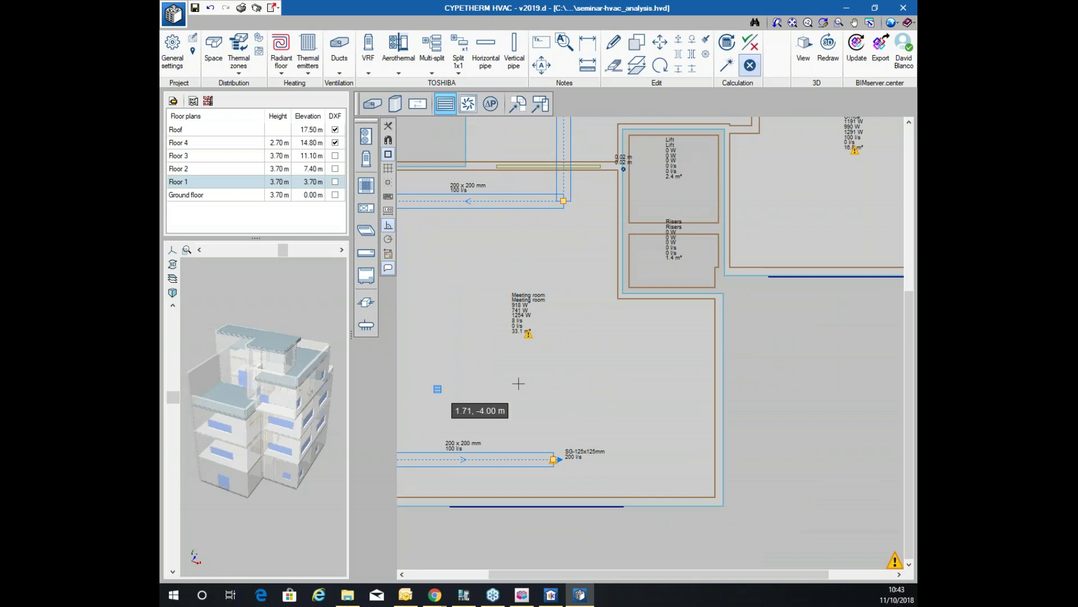
Place a supply grille partway along the Meeting room's vertical duct run and finish placing grilles
{"action": "scroll", "coordinate": [570, 368], "scroll_direction": "up", "scroll_amount": 2}
{"action": "scroll", "coordinate": [556, 274], "scroll_direction": "up", "scroll_amount": 2}
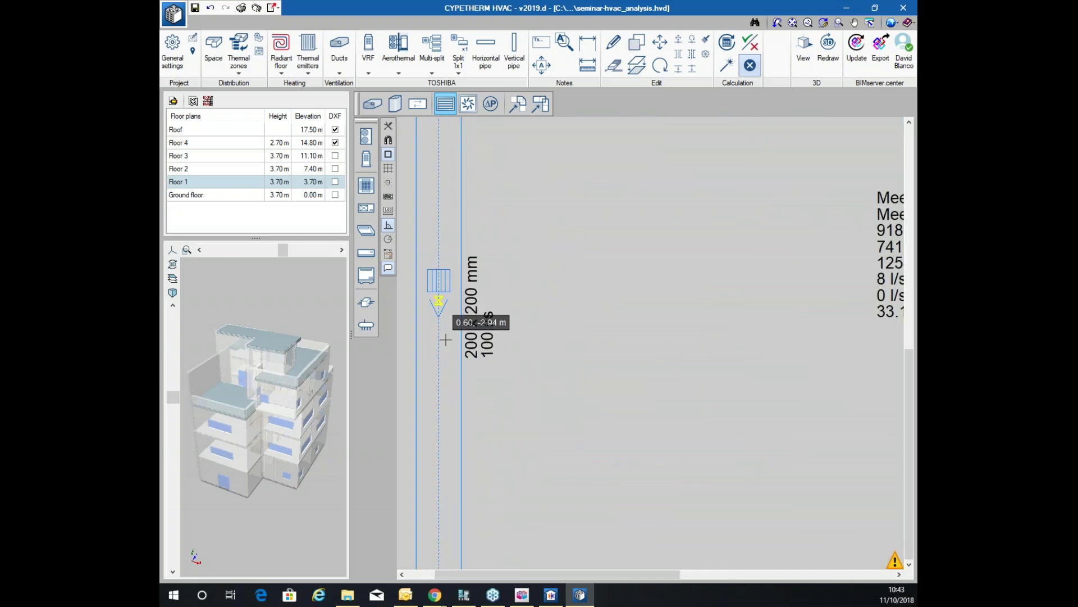
{"action": "left_click", "coordinate": [461, 387]}
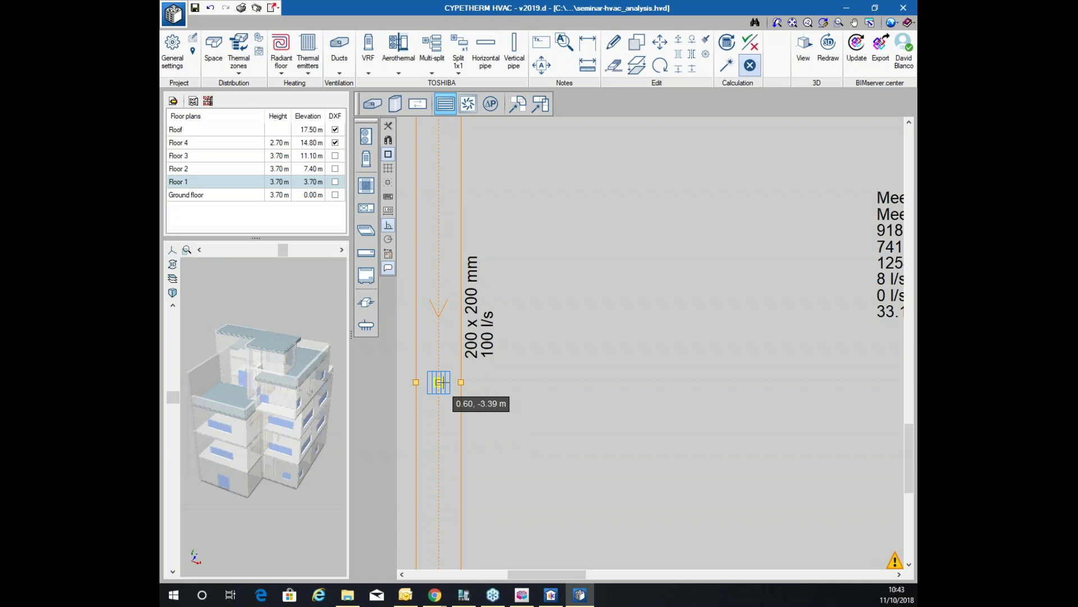
{"action": "left_click", "coordinate": [440, 382]}
{"action": "scroll", "coordinate": [494, 365], "scroll_direction": "down", "scroll_amount": 4}
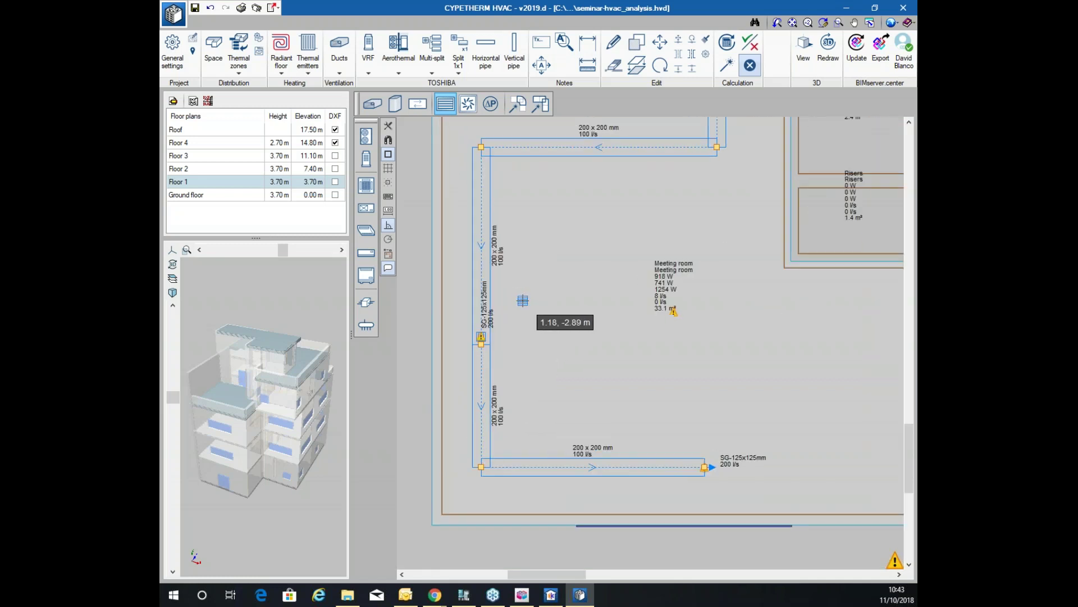
{"action": "scroll", "coordinate": [523, 301], "scroll_direction": "down", "scroll_amount": 4}
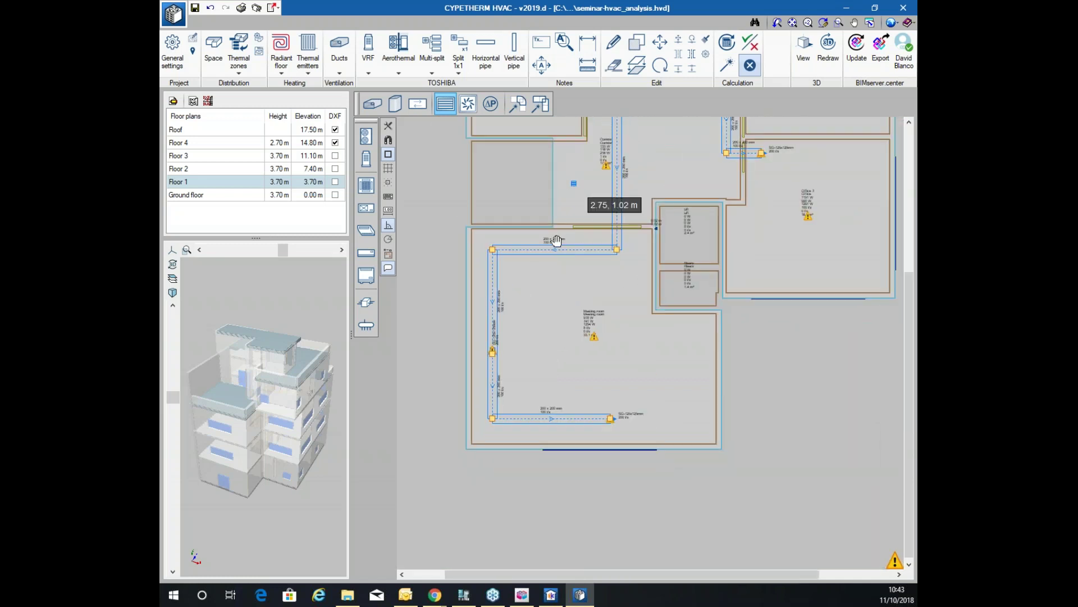
{"action": "scroll", "coordinate": [563, 261], "scroll_direction": "up", "scroll_amount": 3}
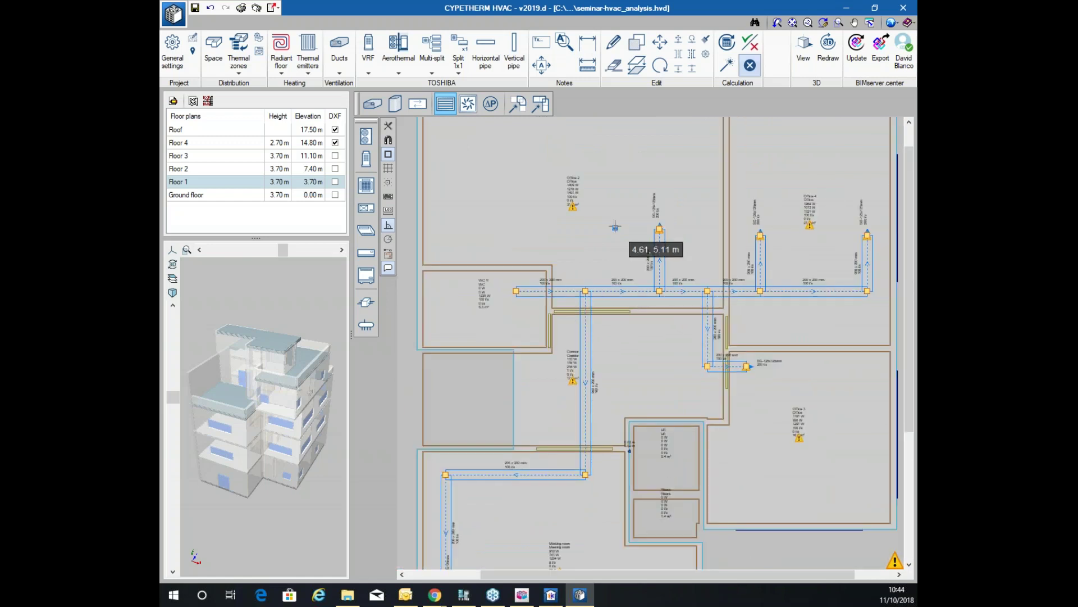
{"action": "scroll", "coordinate": [696, 298], "scroll_direction": "down", "scroll_amount": 4}
{"action": "left_click", "coordinate": [649, 364]}
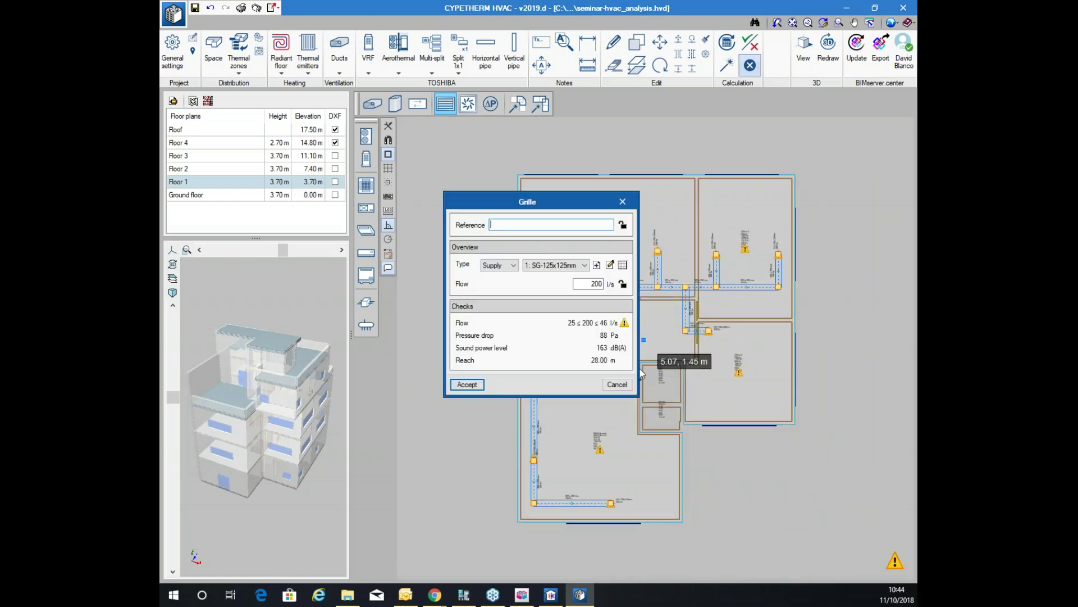
{"action": "left_click", "coordinate": [617, 385]}
Configure a Toshiba ducted VRF indoor unit from the Low silhouette series, model MMD-AP0056SPH1-E, with rear return at 2.50 m above the floor
{"action": "scroll", "coordinate": [505, 252], "scroll_direction": "up", "scroll_amount": 3}
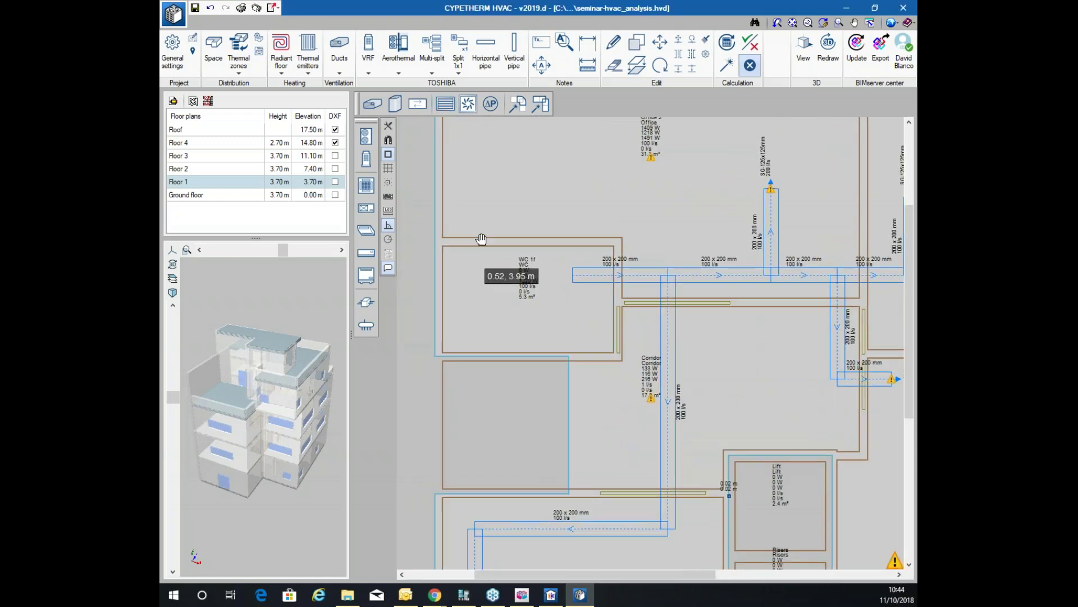
{"action": "scroll", "coordinate": [506, 225], "scroll_direction": "up", "scroll_amount": 2}
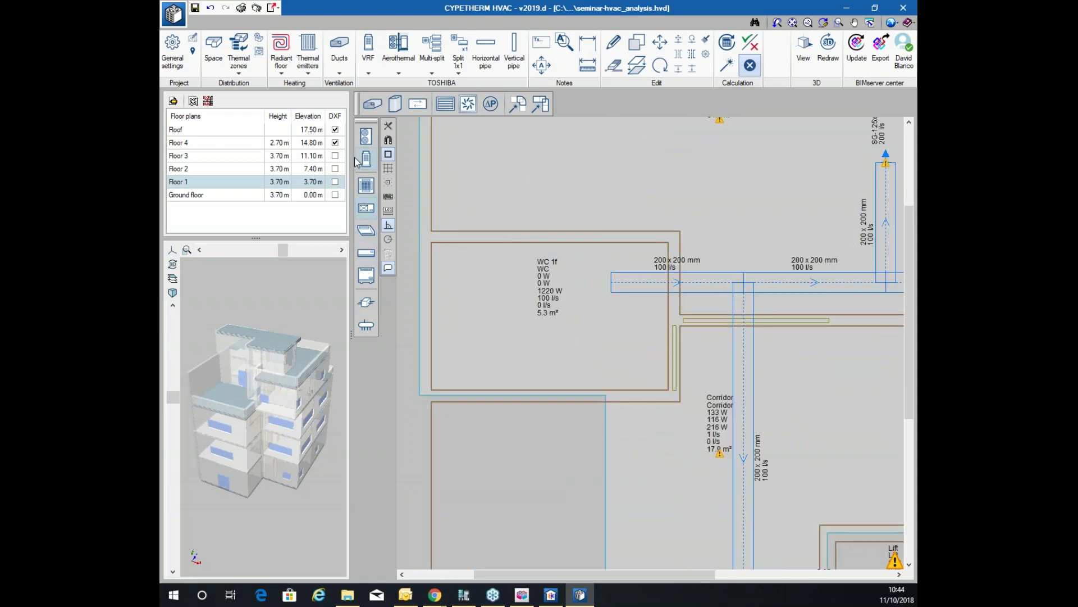
{"action": "left_click", "coordinate": [365, 211]}
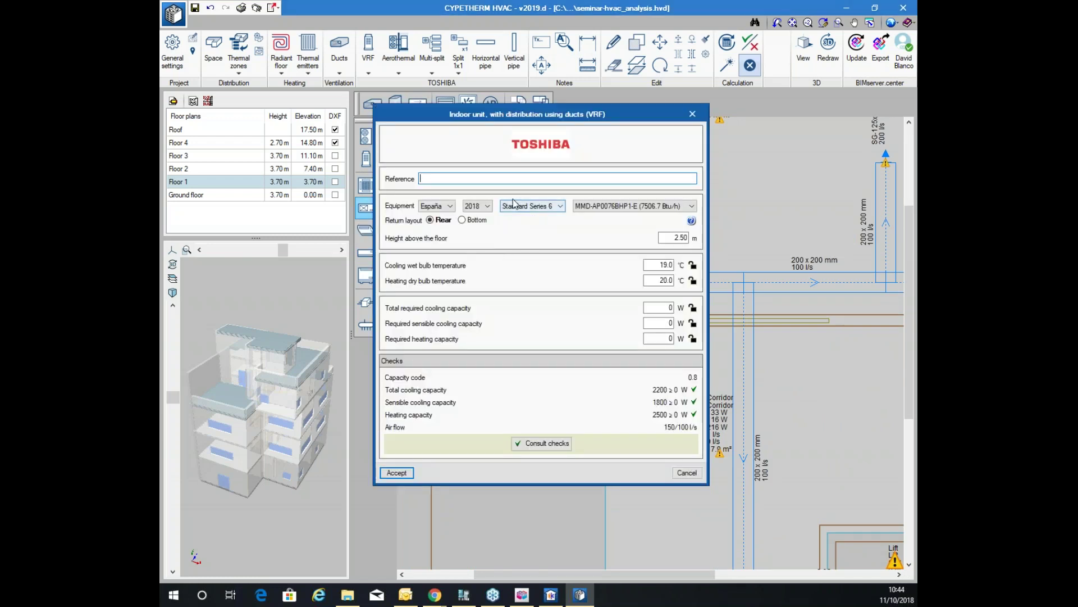
{"action": "left_click", "coordinate": [560, 206]}
{"action": "left_click", "coordinate": [534, 231]}
{"action": "left_click", "coordinate": [630, 208]}
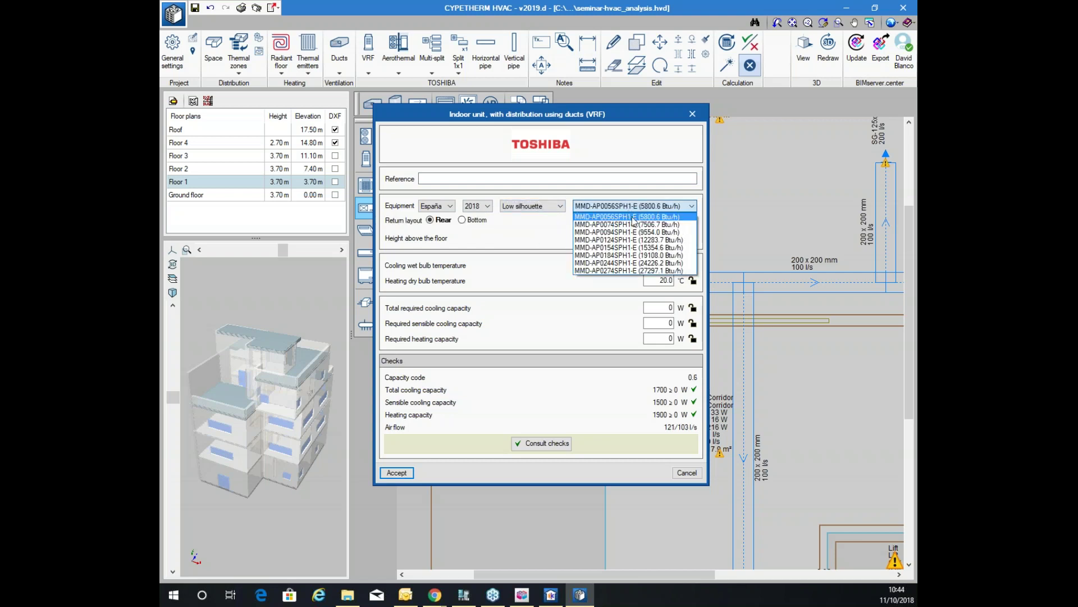
{"action": "left_click", "coordinate": [633, 217]}
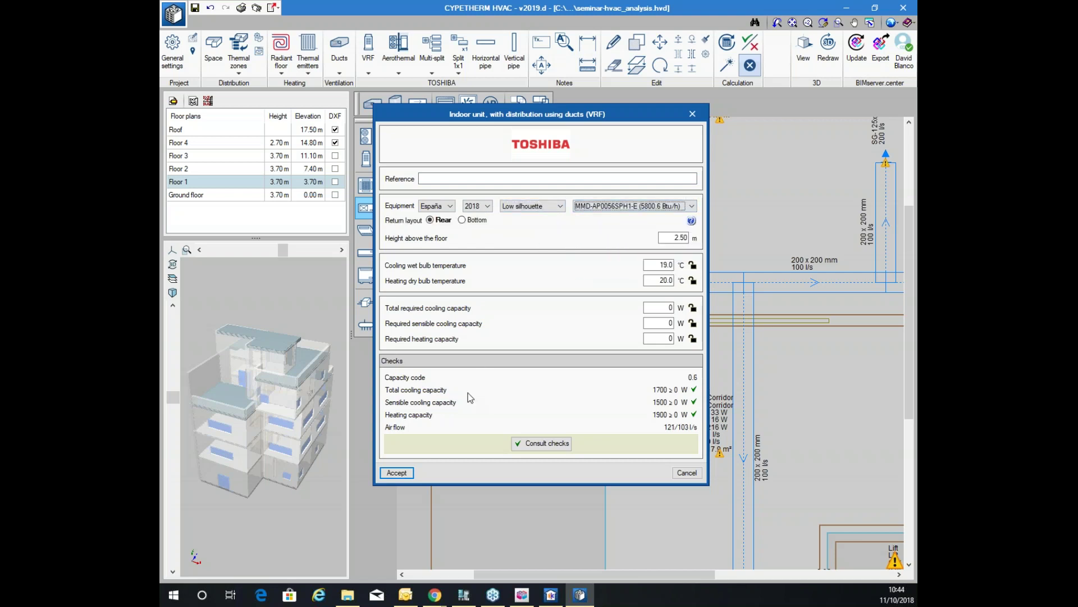
{"action": "left_click", "coordinate": [396, 473]}
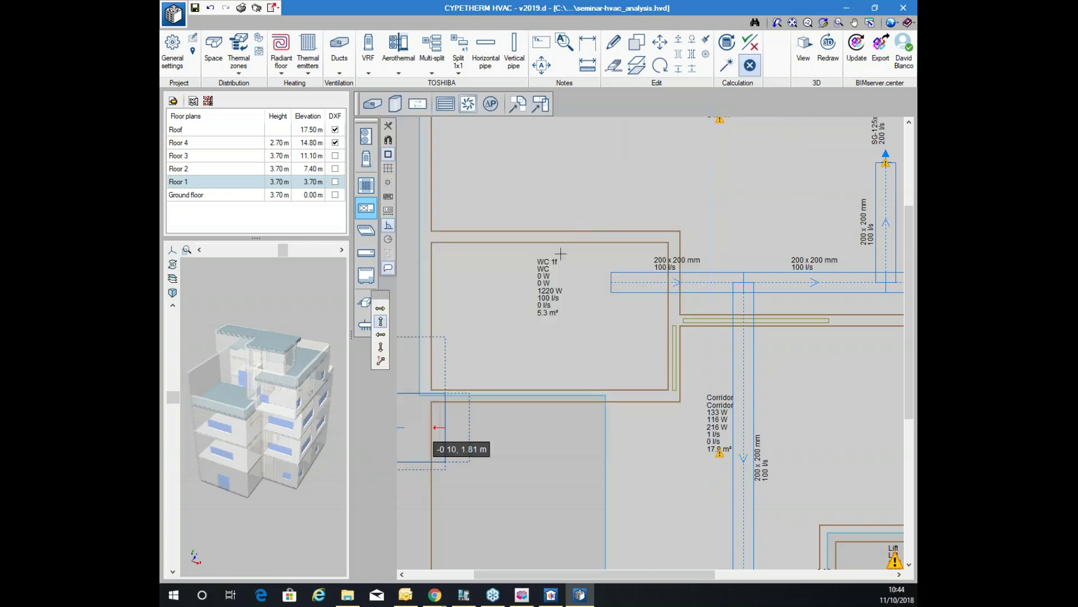
Place the ducted indoor unit in the WC 1f room with its supply outlet facing the start of the main duct
{"action": "scroll", "coordinate": [539, 303], "scroll_direction": "up", "scroll_amount": 3}
{"action": "scroll", "coordinate": [538, 280], "scroll_direction": "down", "scroll_amount": 2}
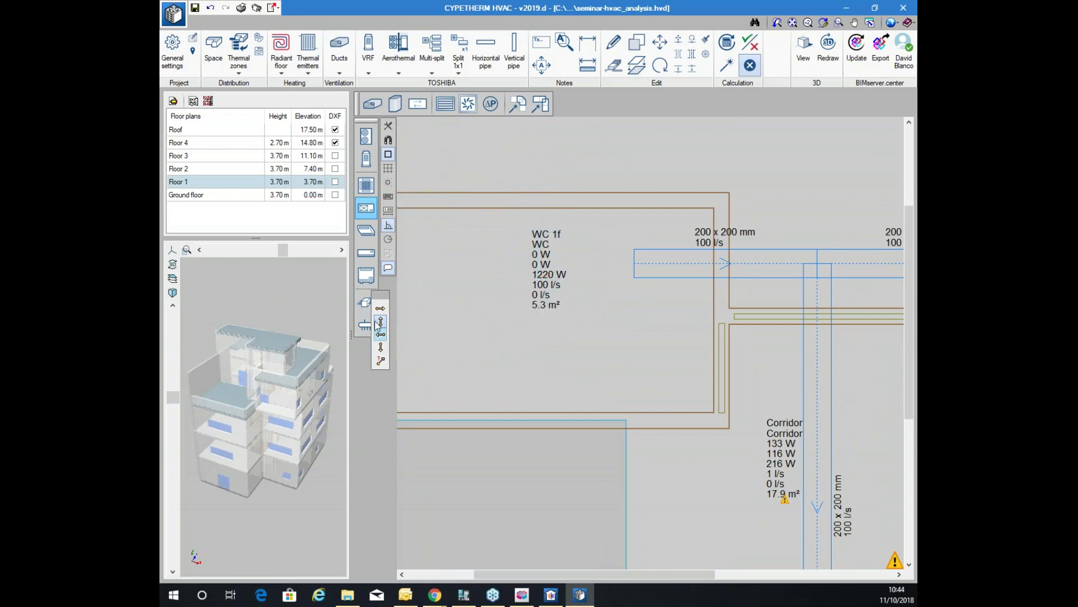
{"action": "left_click", "coordinate": [381, 348]}
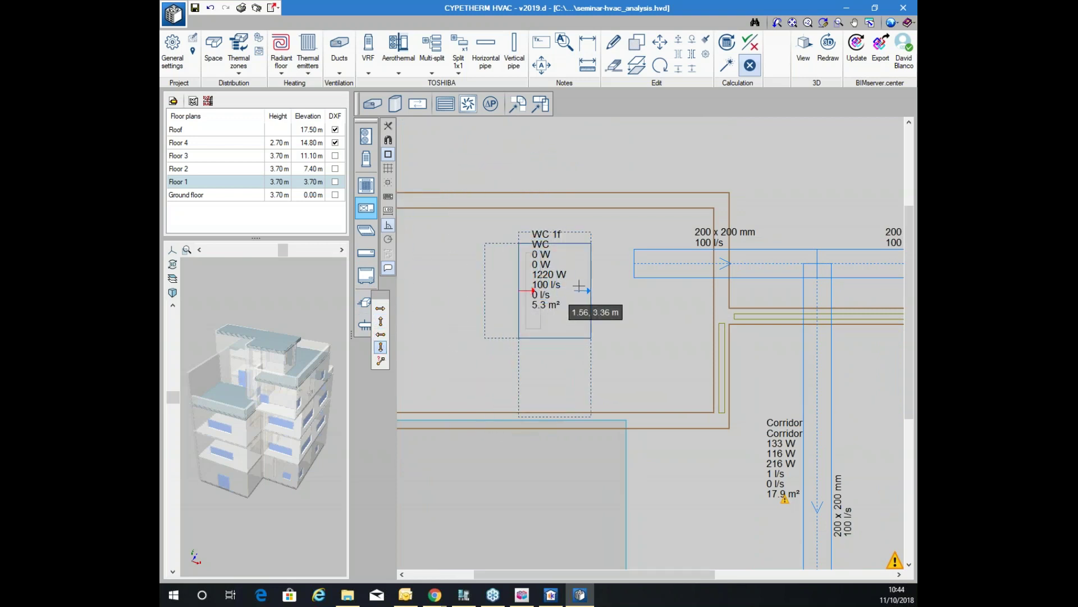
{"action": "scroll", "coordinate": [573, 281], "scroll_direction": "up", "scroll_amount": 3}
{"action": "scroll", "coordinate": [558, 263], "scroll_direction": "down", "scroll_amount": 4}
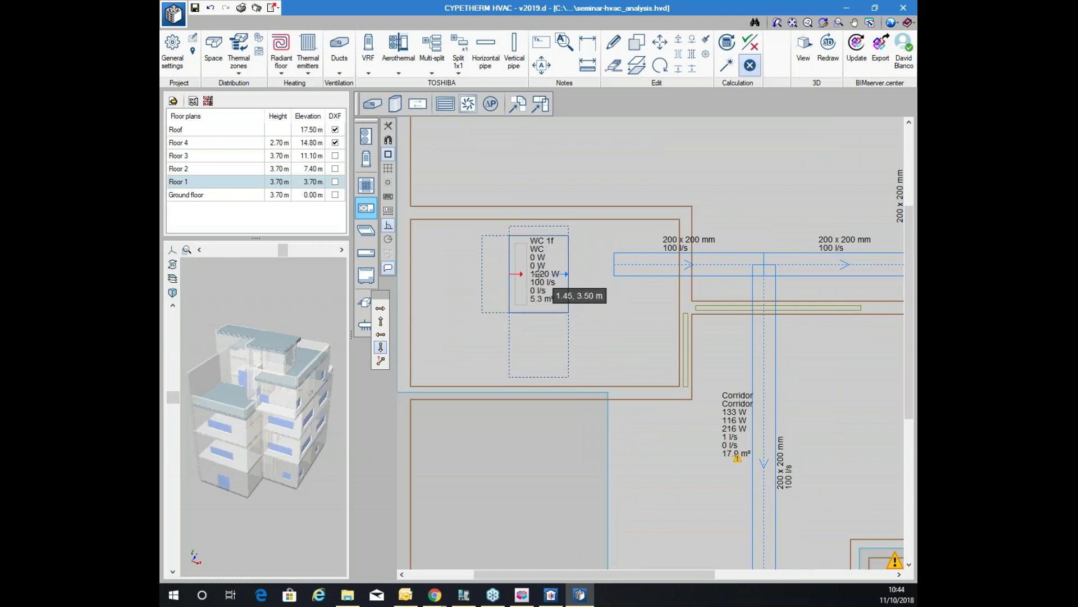
{"action": "left_click", "coordinate": [538, 274]}
Move the WC 1f space label off the indoor unit to the clear lower-left area of the room
{"action": "left_click", "coordinate": [542, 66]}
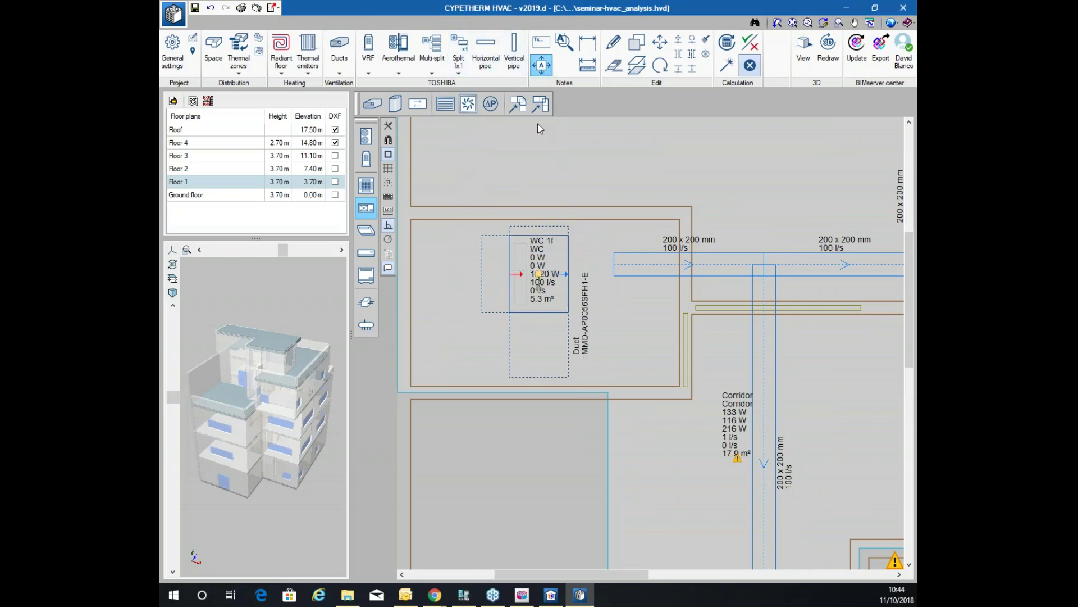
{"action": "left_click", "coordinate": [545, 301]}
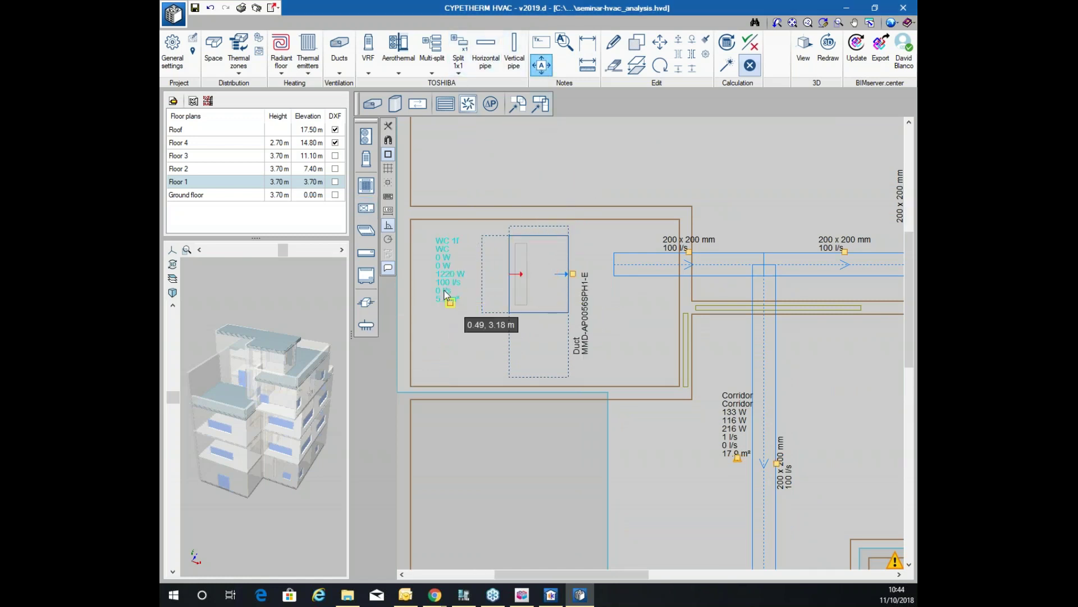
{"action": "left_click", "coordinate": [458, 372]}
{"action": "scroll", "coordinate": [494, 298], "scroll_direction": "up", "scroll_amount": 2}
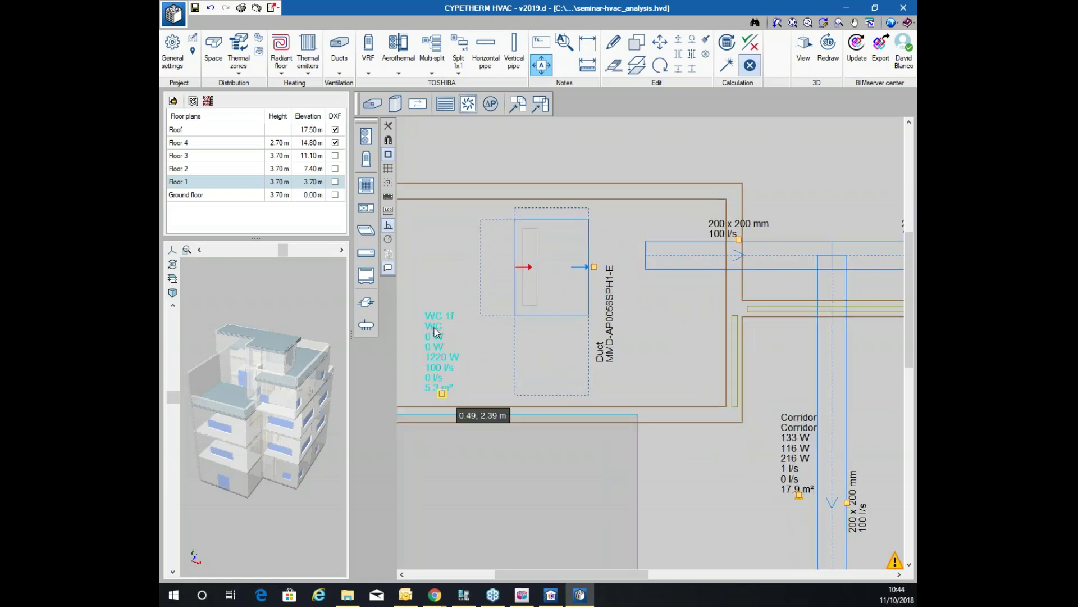
{"action": "scroll", "coordinate": [492, 282], "scroll_direction": "up", "scroll_amount": 2}
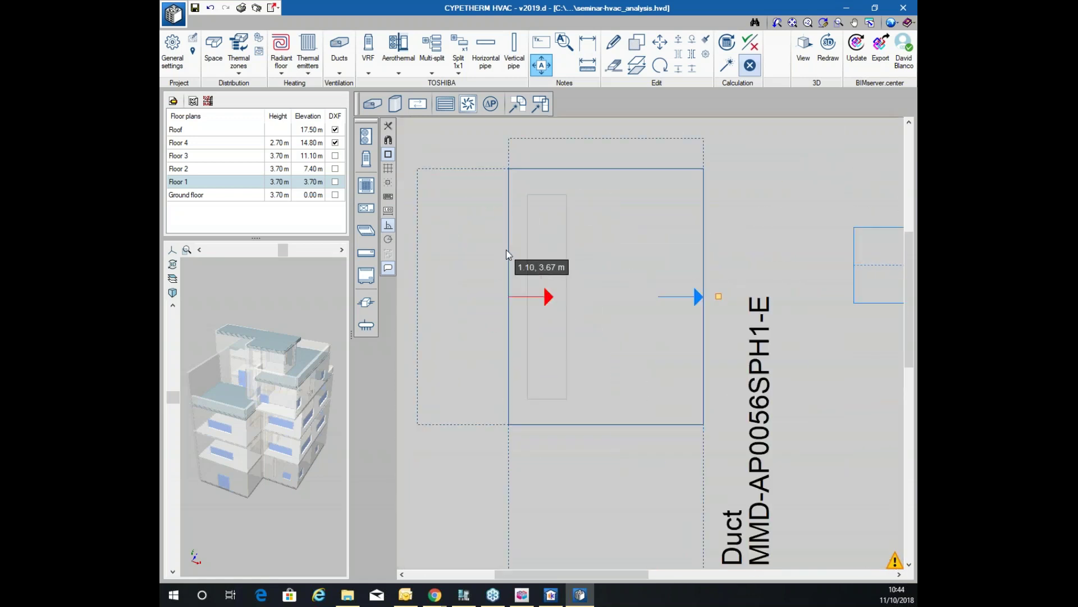
Shorten the main supply duct inside WC 1f by moving its start point farther from the indoor unit
{"action": "scroll", "coordinate": [522, 253], "scroll_direction": "down", "scroll_amount": 1}
{"action": "scroll", "coordinate": [636, 244], "scroll_direction": "down", "scroll_amount": 1}
{"action": "middle_click_drag", "start_coordinate": [636, 244], "coordinate": [567, 307]}
{"action": "scroll", "coordinate": [567, 303], "scroll_direction": "up", "scroll_amount": 1}
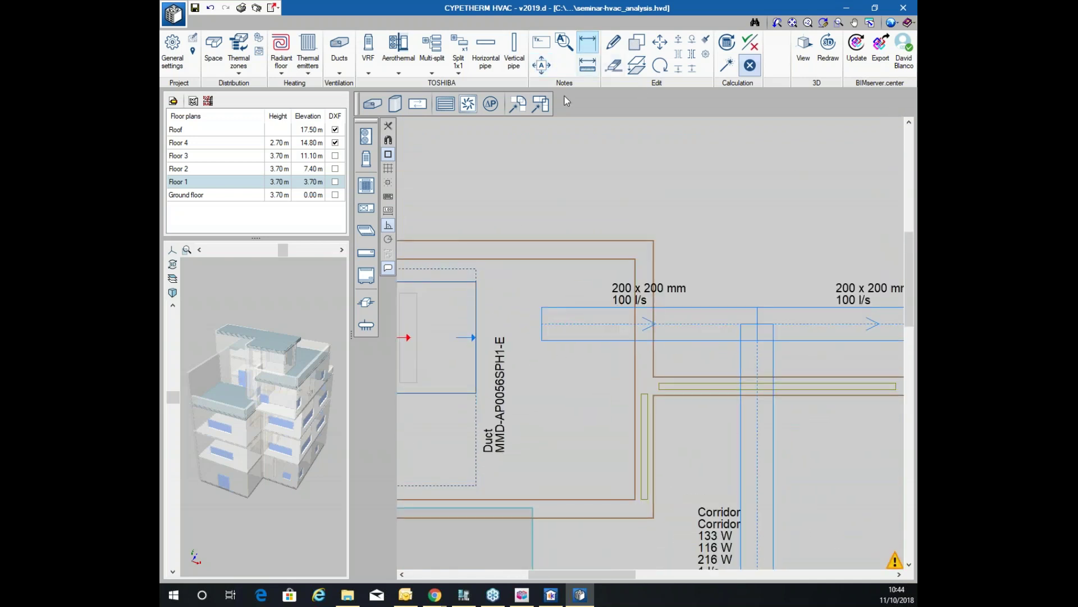
{"action": "left_click", "coordinate": [606, 324]}
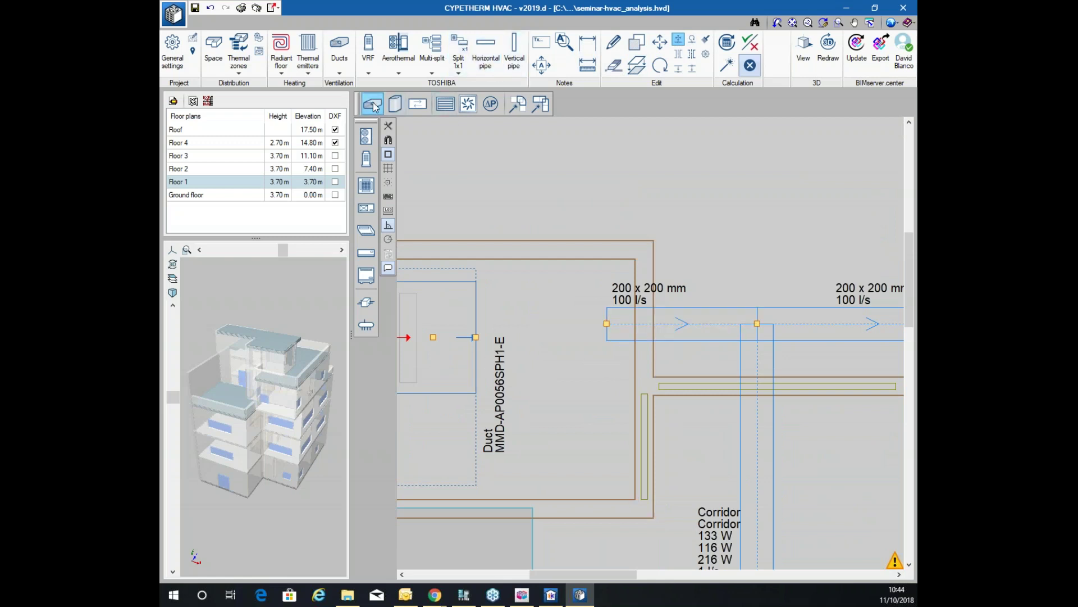
Draw a 200 x 200 mm supply duct from the indoor unit's outlet to the start of the main duct and finish drawing ducts
{"action": "left_click", "coordinate": [375, 107]}
{"action": "left_click", "coordinate": [467, 434]}
{"action": "left_click", "coordinate": [476, 337]}
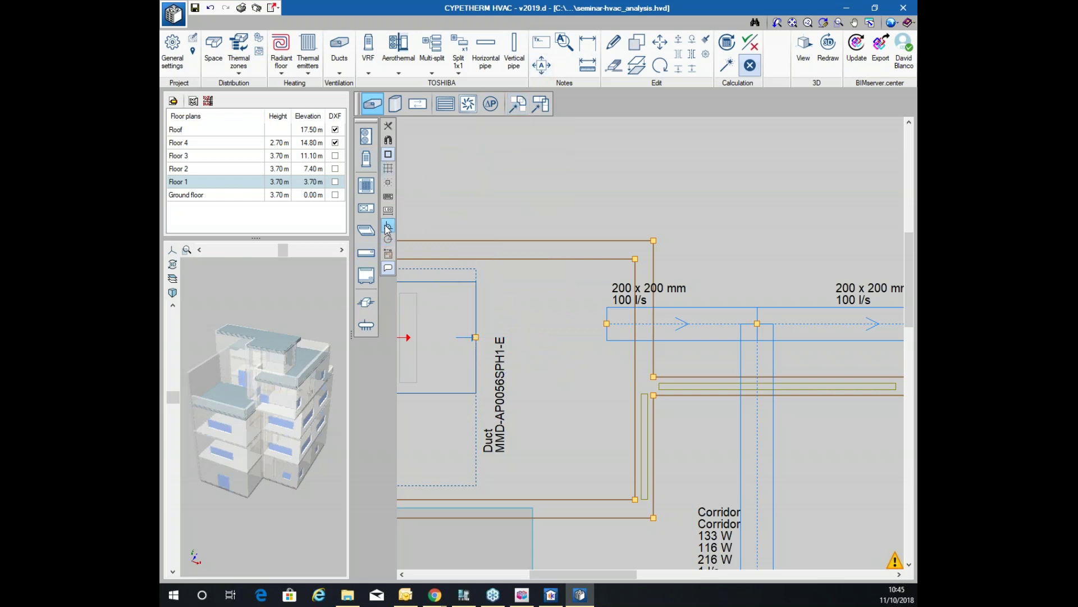
{"action": "left_click", "coordinate": [607, 323]}
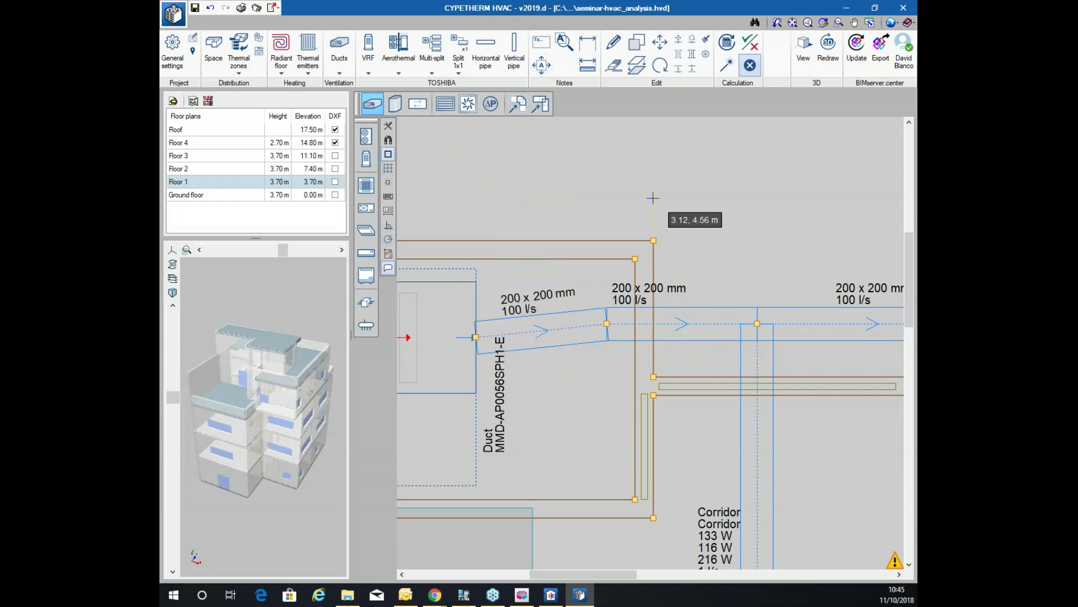
{"action": "scroll", "coordinate": [653, 198], "scroll_direction": "down", "scroll_amount": 2}
{"action": "scroll", "coordinate": [681, 202], "scroll_direction": "up", "scroll_amount": 1}
{"action": "scroll", "coordinate": [626, 217], "scroll_direction": "down", "scroll_amount": 1}
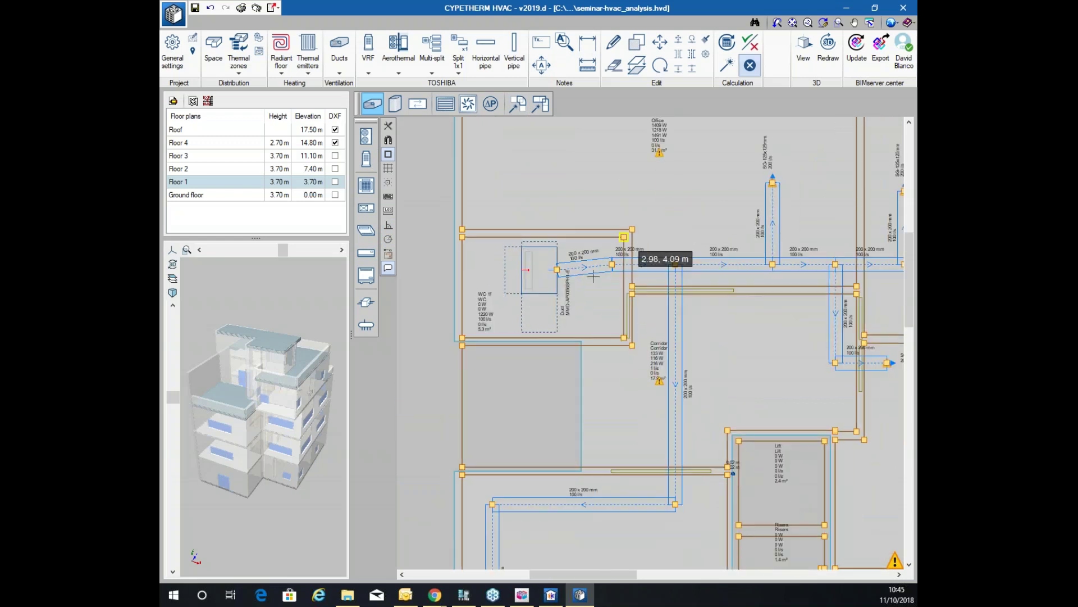
{"action": "scroll", "coordinate": [593, 276], "scroll_direction": "up", "scroll_amount": 1}
{"action": "scroll", "coordinate": [597, 275], "scroll_direction": "down", "scroll_amount": 2}
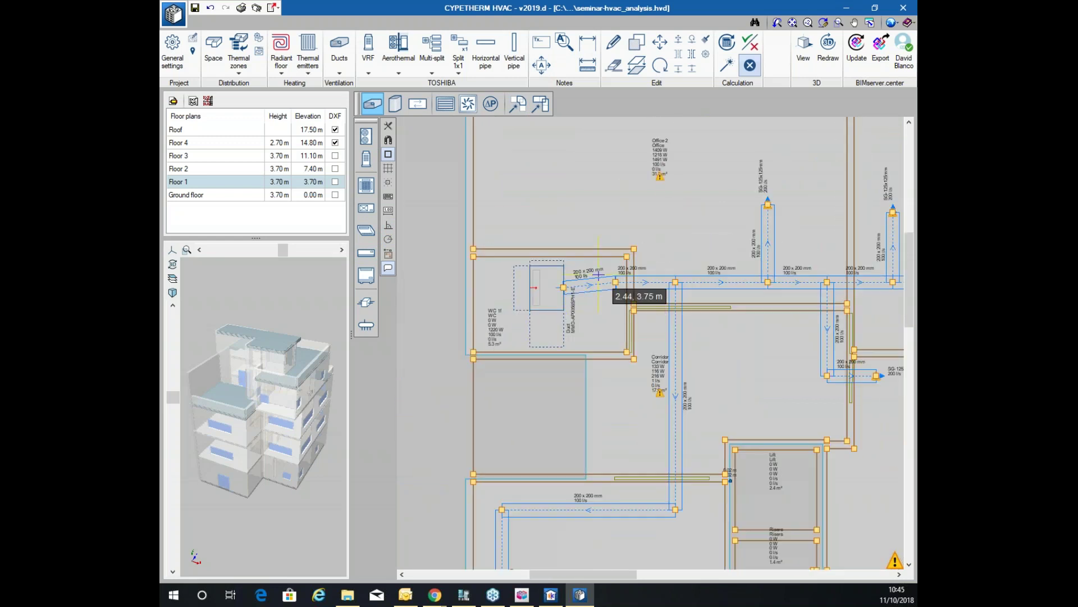
{"action": "scroll", "coordinate": [599, 275], "scroll_direction": "down", "scroll_amount": 2}
{"action": "scroll", "coordinate": [617, 252], "scroll_direction": "up", "scroll_amount": 1}
{"action": "scroll", "coordinate": [616, 250], "scroll_direction": "up", "scroll_amount": 1}
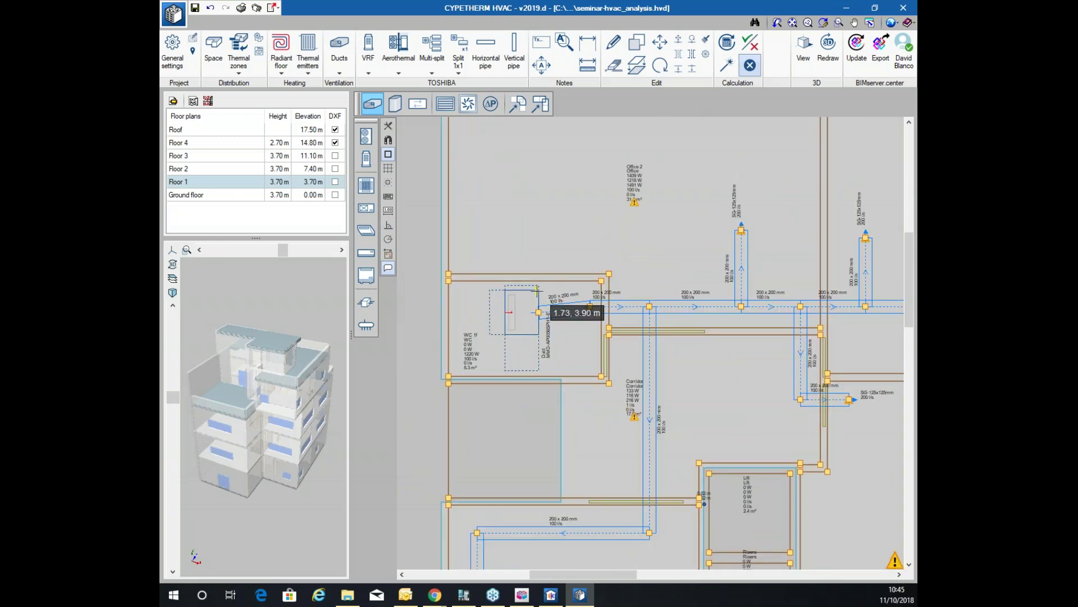
{"action": "scroll", "coordinate": [536, 290], "scroll_direction": "down", "scroll_amount": 1}
{"action": "left_click", "coordinate": [579, 232]}
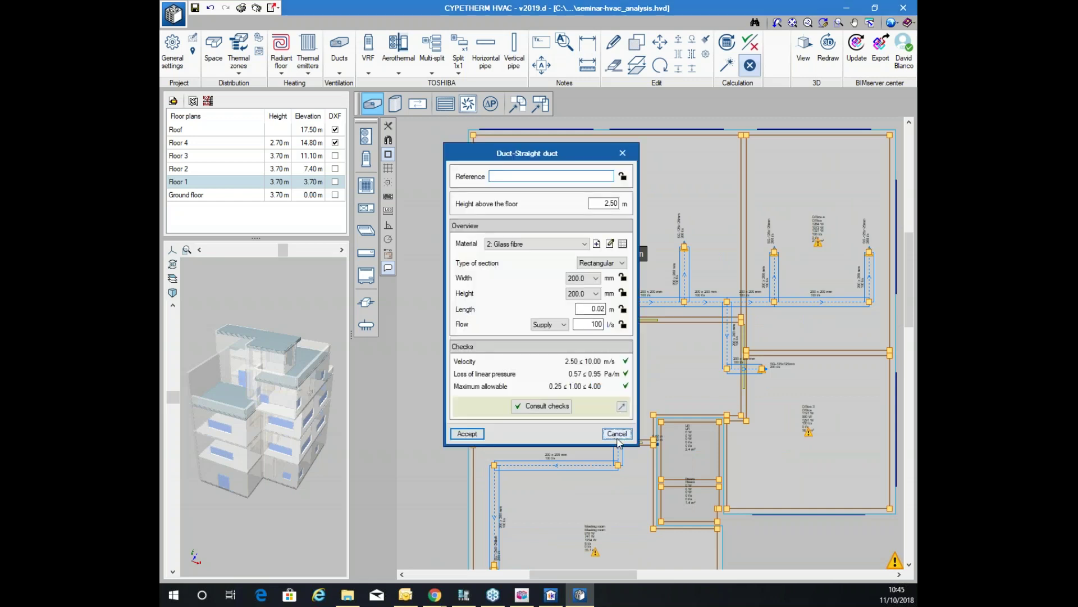
{"action": "left_click", "coordinate": [617, 434]}
{"action": "scroll", "coordinate": [600, 252], "scroll_direction": "down", "scroll_amount": 1}
{"action": "scroll", "coordinate": [584, 214], "scroll_direction": "down", "scroll_amount": 1}
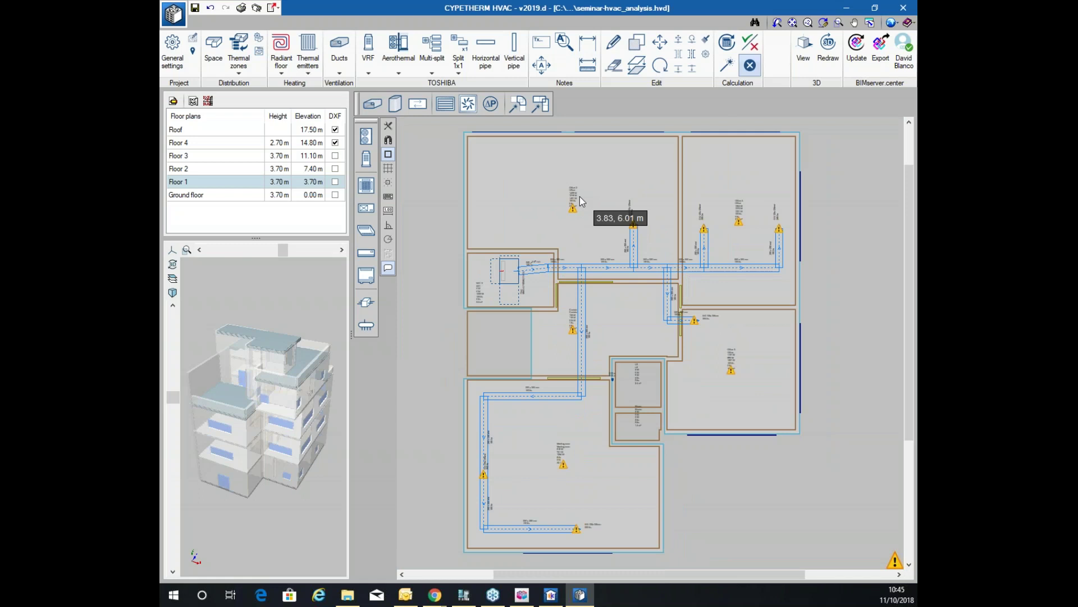
{"action": "scroll", "coordinate": [591, 281], "scroll_direction": "up", "scroll_amount": 5}
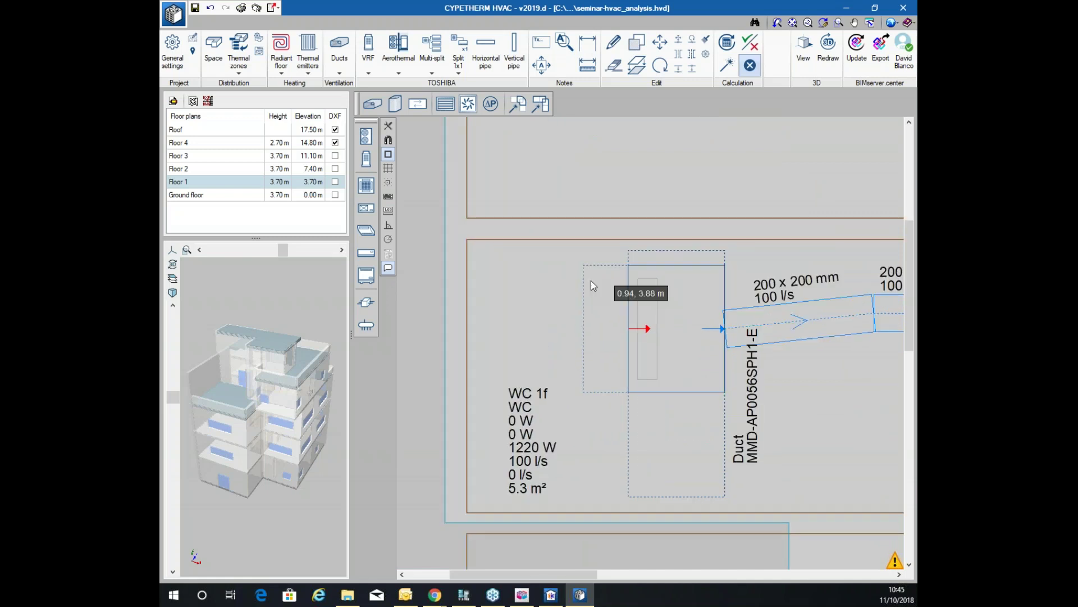
{"action": "scroll", "coordinate": [593, 315], "scroll_direction": "down", "scroll_amount": 2}
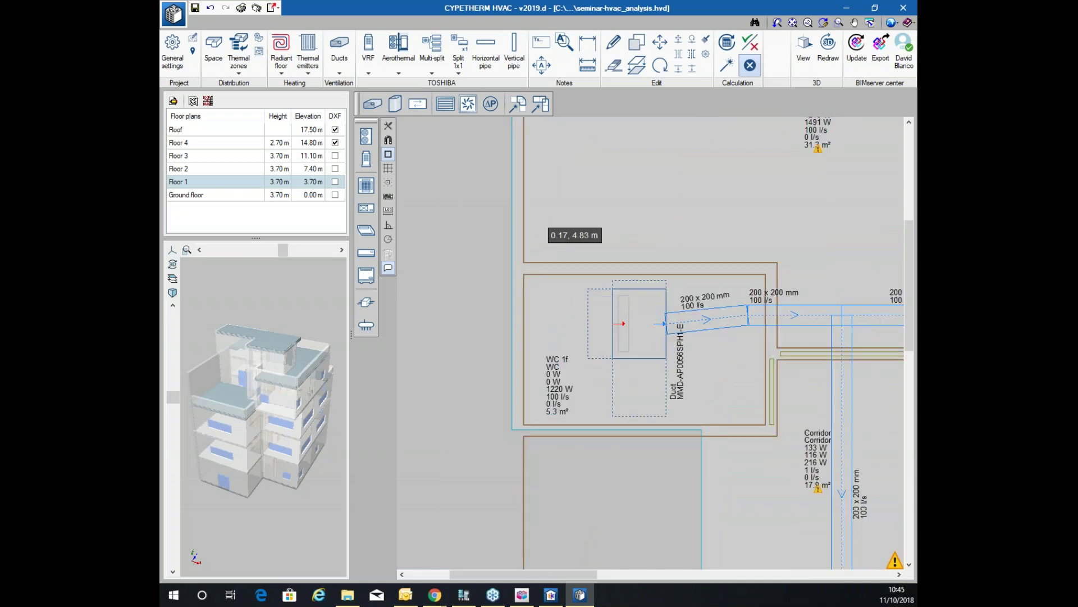
{"action": "scroll", "coordinate": [539, 204], "scroll_direction": "down", "scroll_amount": 5}
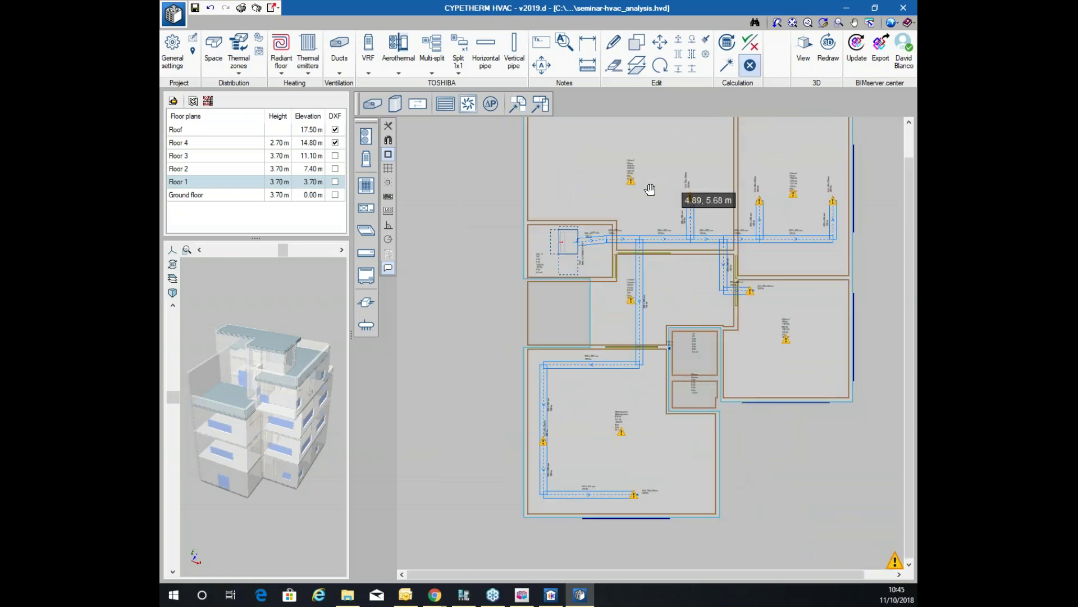
{"action": "scroll", "coordinate": [524, 187], "scroll_direction": "down", "scroll_amount": 1}
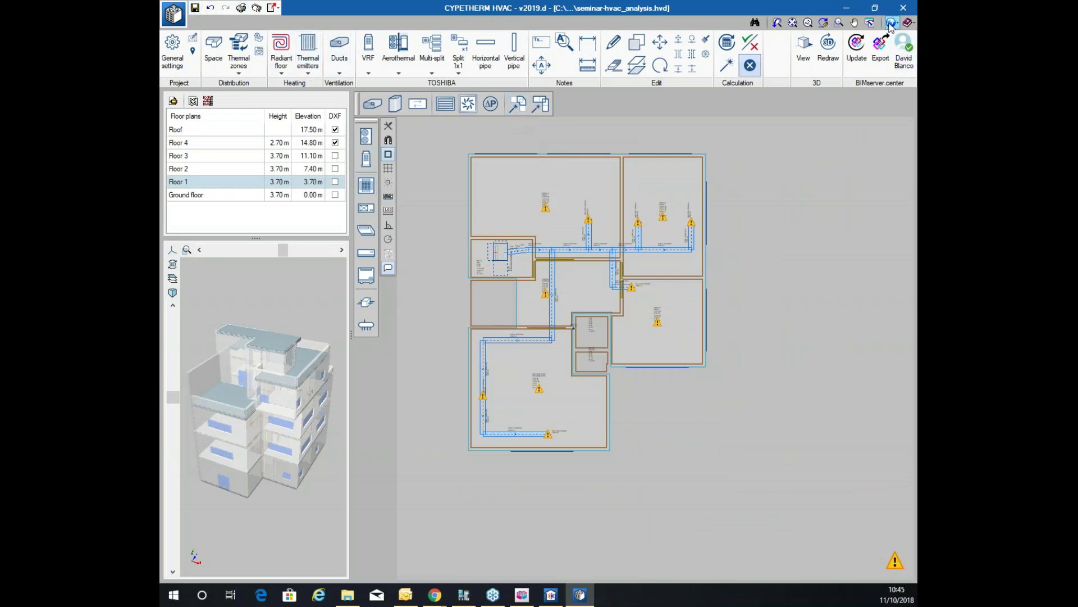
Accept automatic saving every 5 minutes, without saving after analysing or designing
{"action": "key", "text": "alt+f"}
{"action": "left_click", "coordinate": [219, 150]}
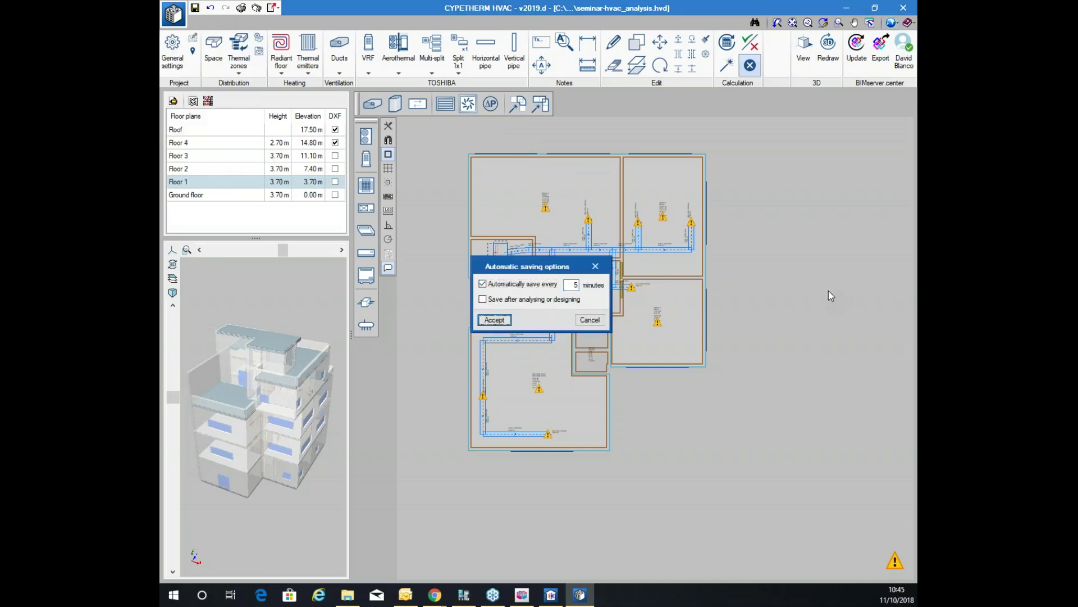
{"action": "left_click", "coordinate": [494, 320]}
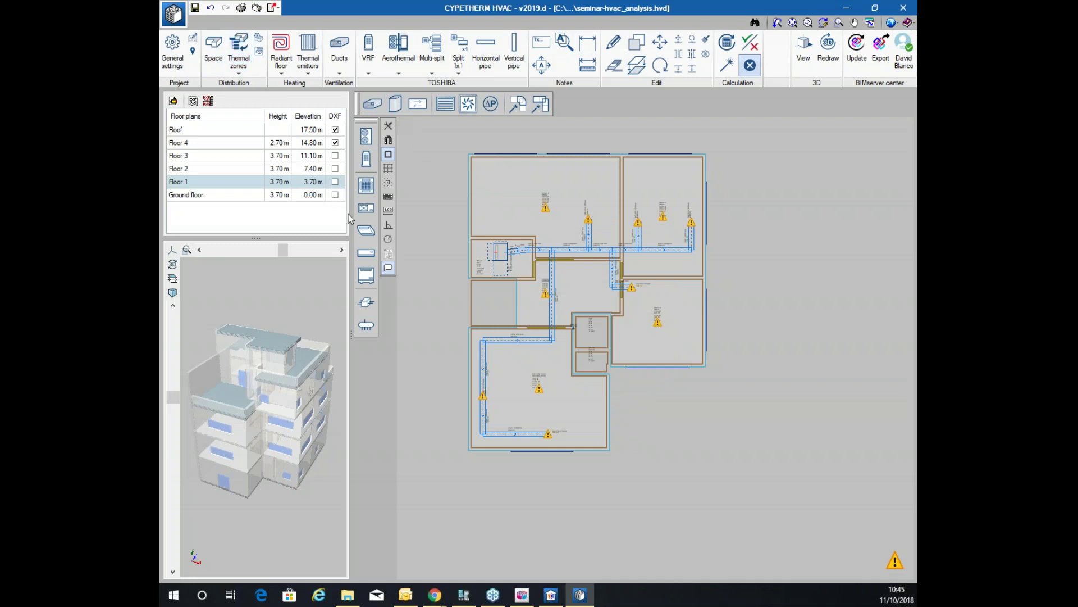
Rotate the 3D building view and switch to the Ground floor plan
{"action": "left_click_drag", "start_coordinate": [258, 406], "coordinate": [283, 383]}
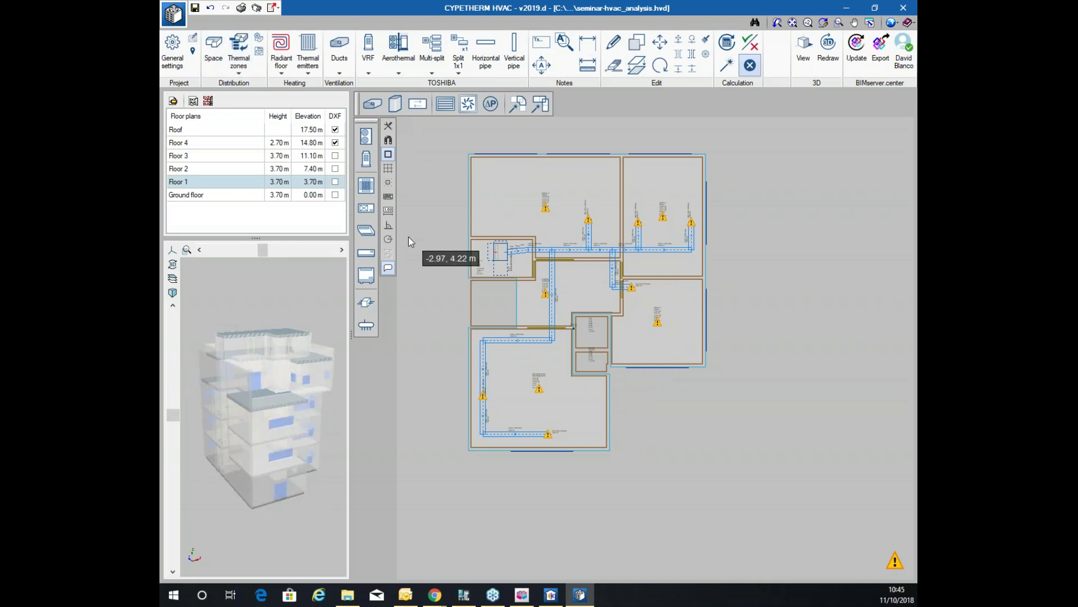
{"action": "left_click", "coordinate": [198, 195]}
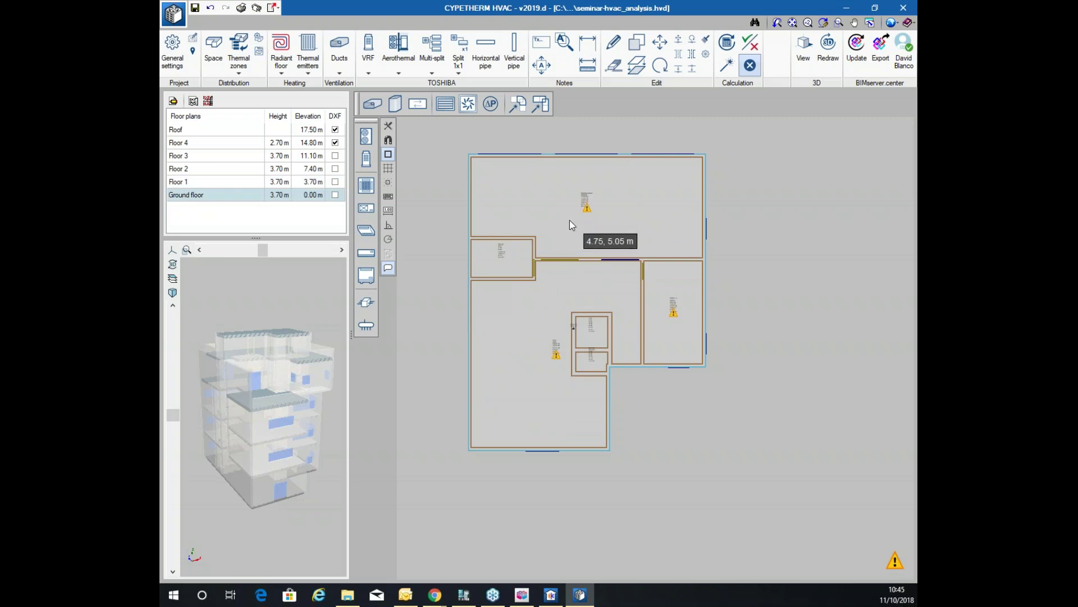
{"action": "scroll", "coordinate": [569, 207], "scroll_direction": "up", "scroll_amount": 3}
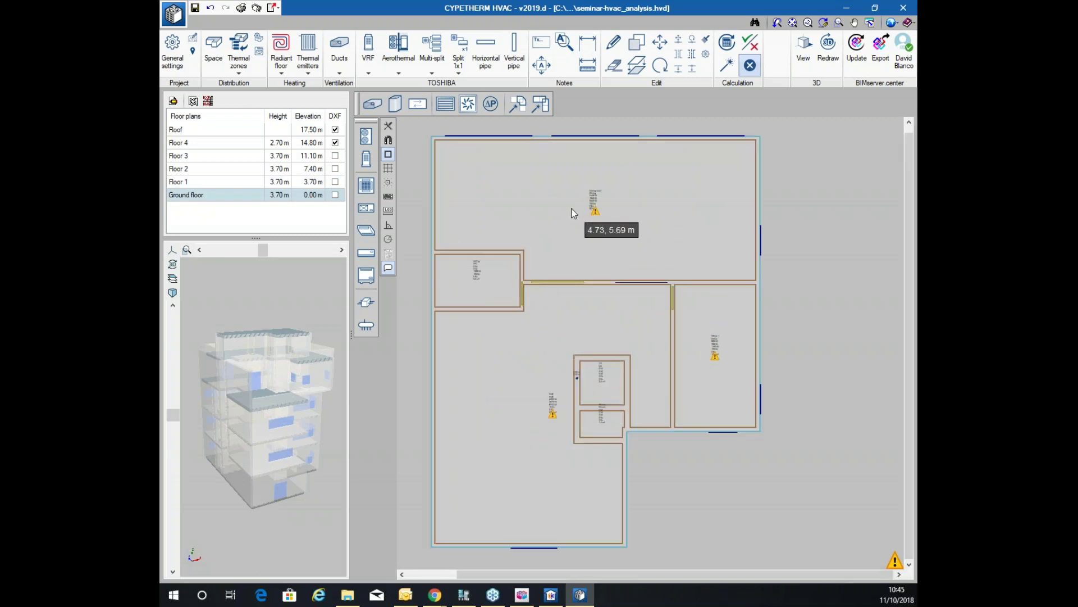
{"action": "scroll", "coordinate": [578, 241], "scroll_direction": "up", "scroll_amount": 1}
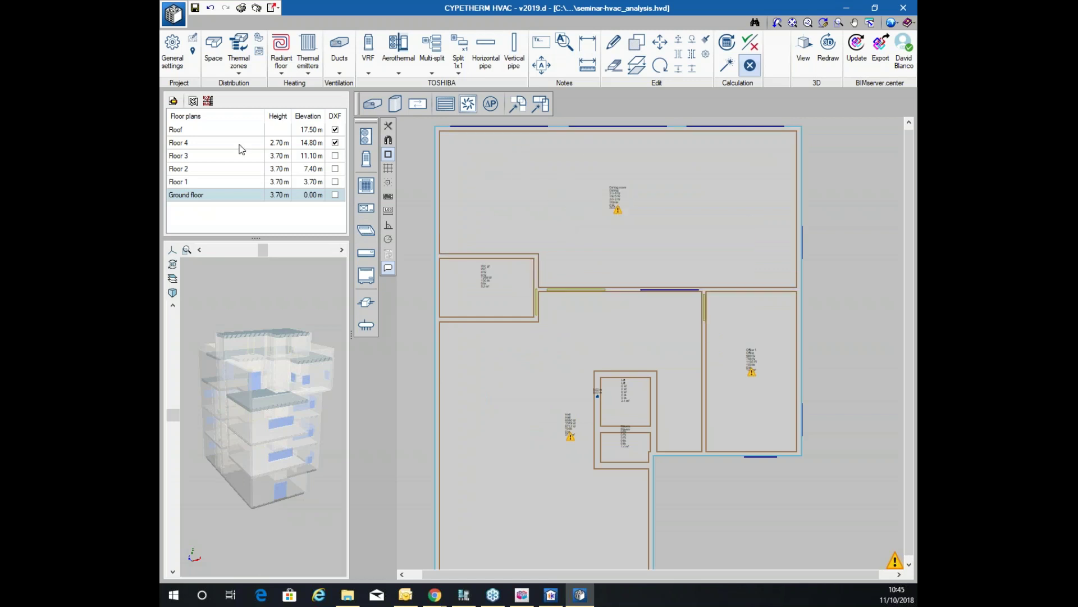
{"action": "middle_click_drag", "start_coordinate": [753, 365], "coordinate": [749, 226]}
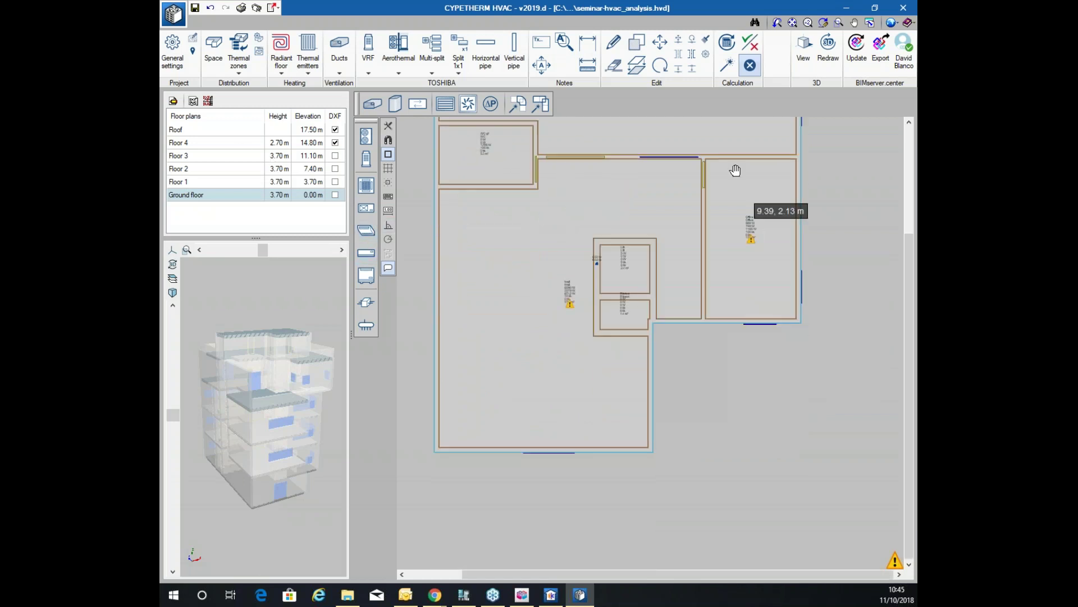
Move the WC gf space label toward the room's left wall to clear its centre
{"action": "scroll", "coordinate": [584, 247], "scroll_direction": "up", "scroll_amount": 5}
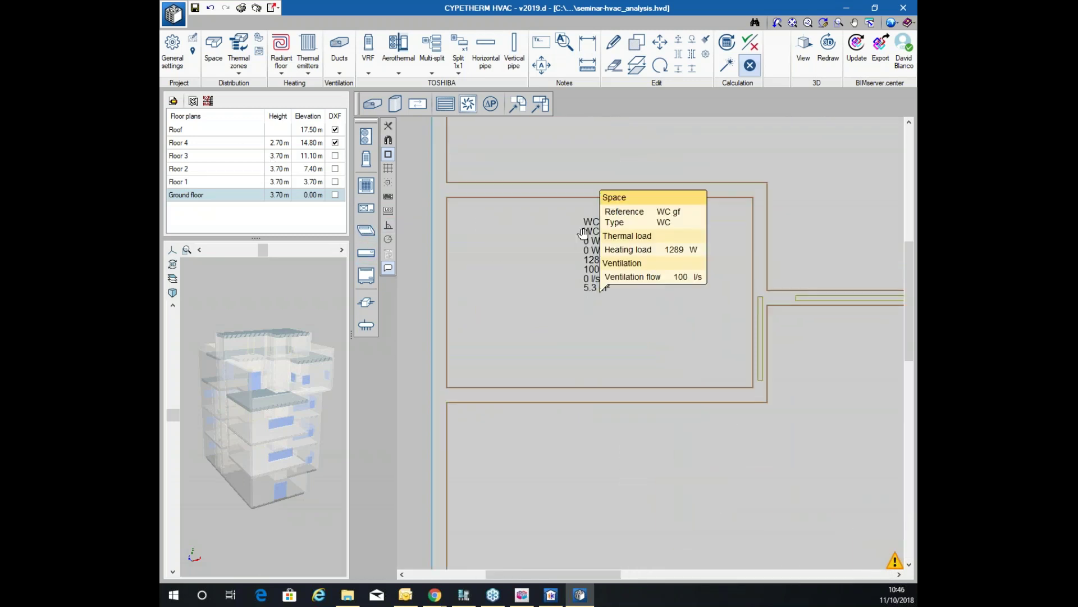
{"action": "left_click", "coordinate": [558, 261]}
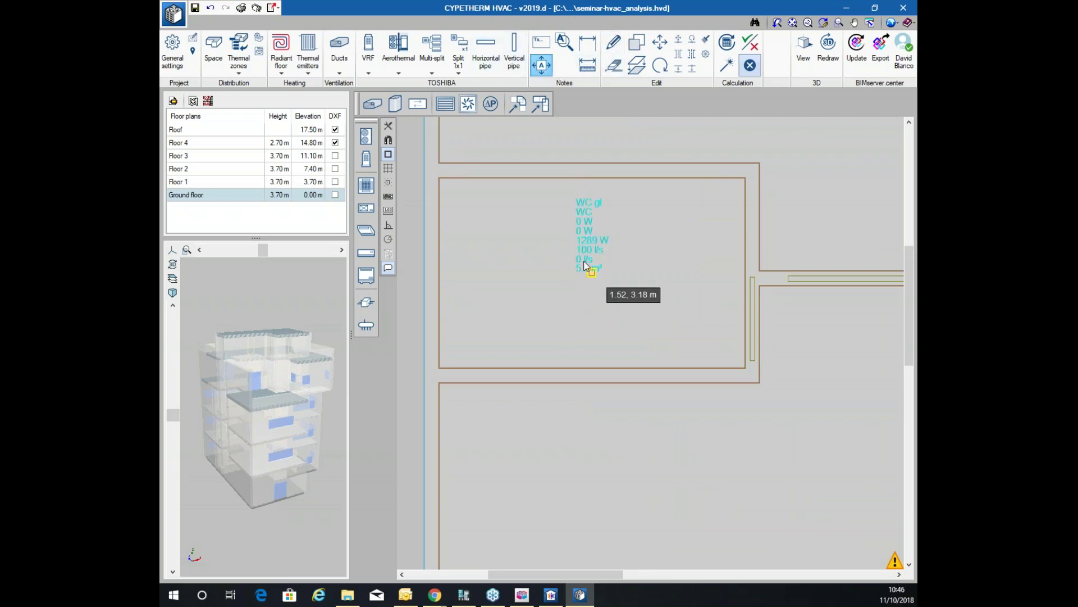
{"action": "left_click", "coordinate": [438, 255]}
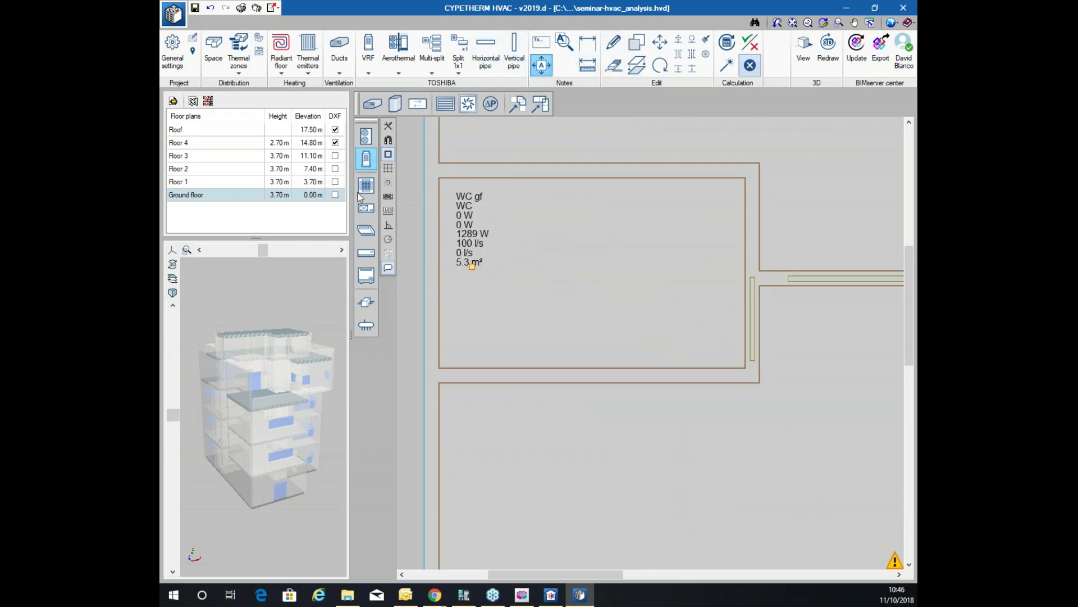
Place a ducted VRF unit in WC gf, Standard Series 6 model MMD-AP0126BHP1-E, rear return, 2.50 m above the floor, supply facing the lower wall
{"action": "left_click", "coordinate": [366, 209]}
{"action": "left_click", "coordinate": [546, 207]}
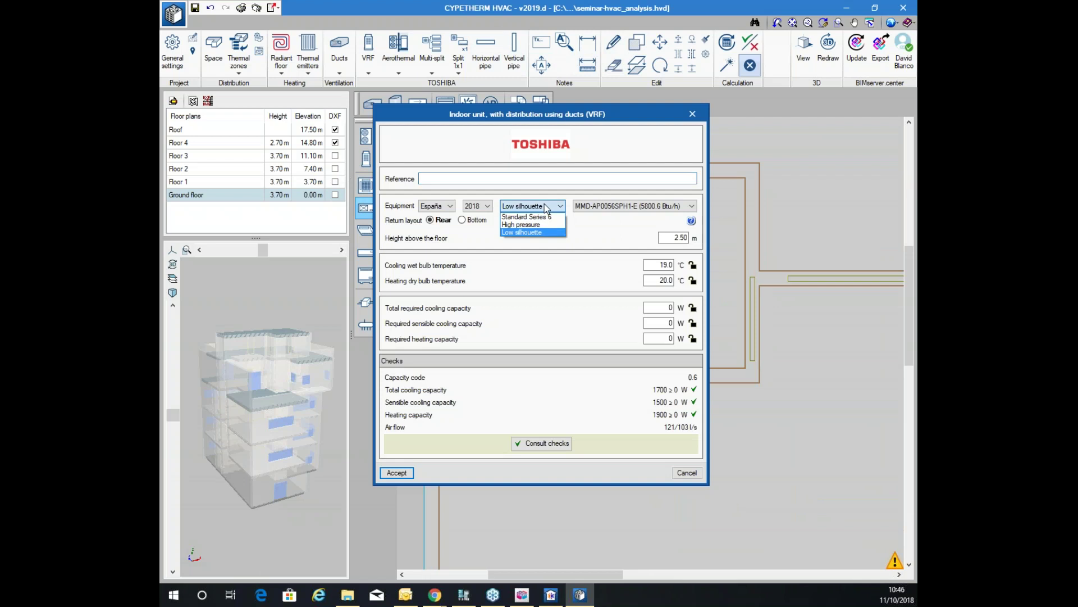
{"action": "left_click", "coordinate": [531, 216]}
{"action": "left_click", "coordinate": [616, 203]}
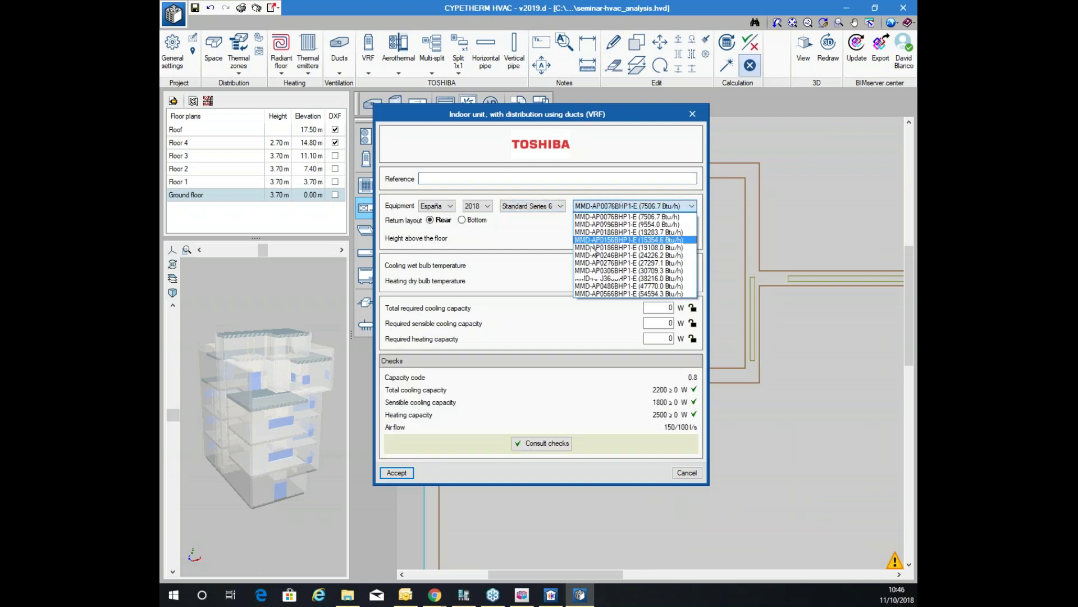
{"action": "left_click", "coordinate": [623, 251]}
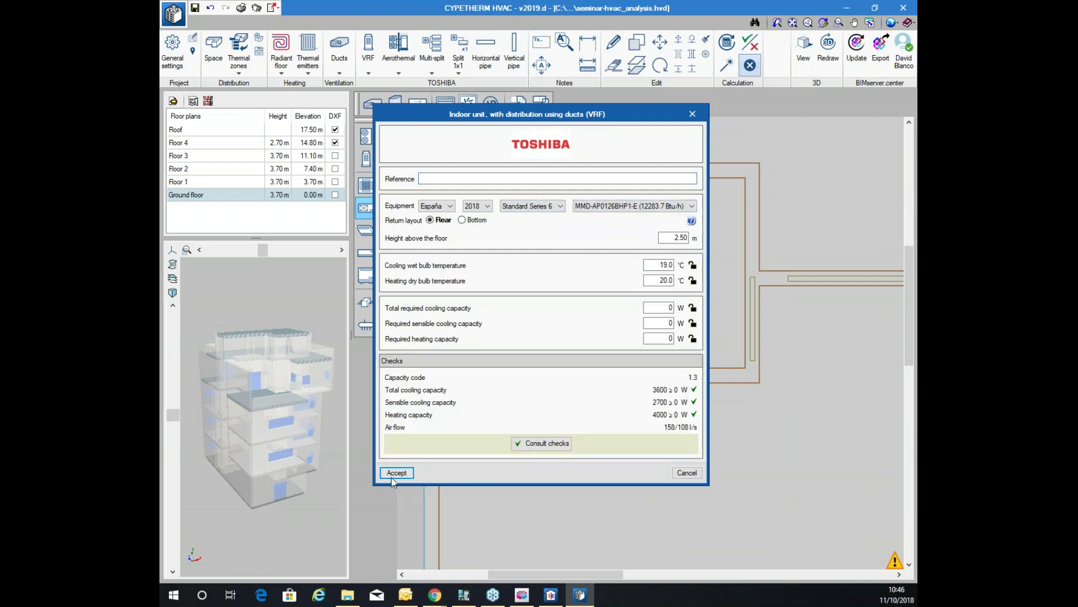
{"action": "left_click", "coordinate": [397, 472]}
{"action": "left_click", "coordinate": [366, 303]}
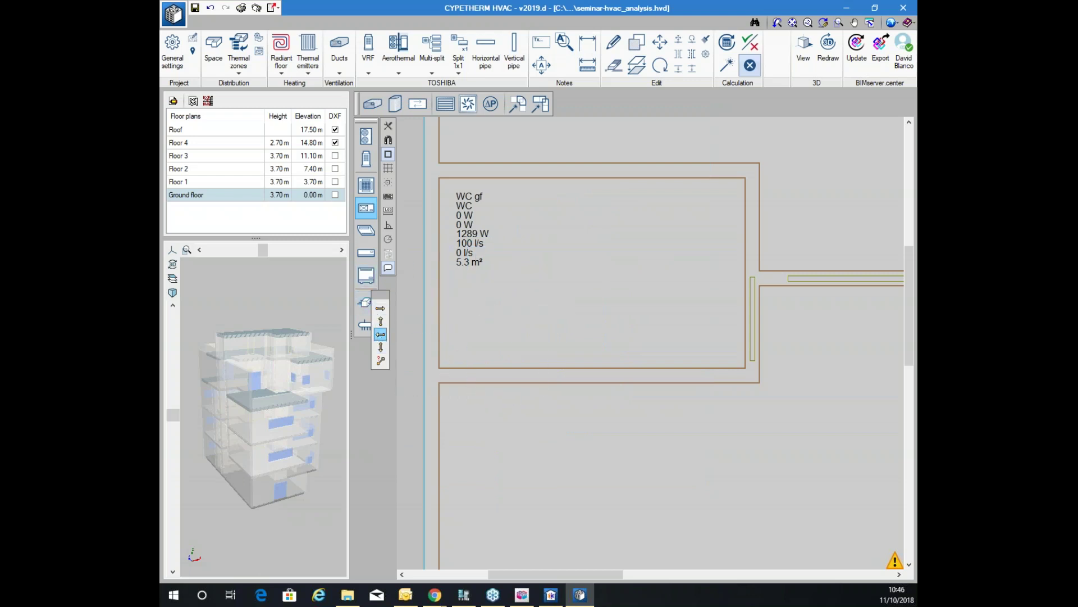
{"action": "left_click", "coordinate": [646, 260]}
Draw a 200 × 200 mm glass fibre supply duct orthogonally from the WC gf unit's outlet into the Hall, with a branch running right above the lift
{"action": "left_click", "coordinate": [373, 103]}
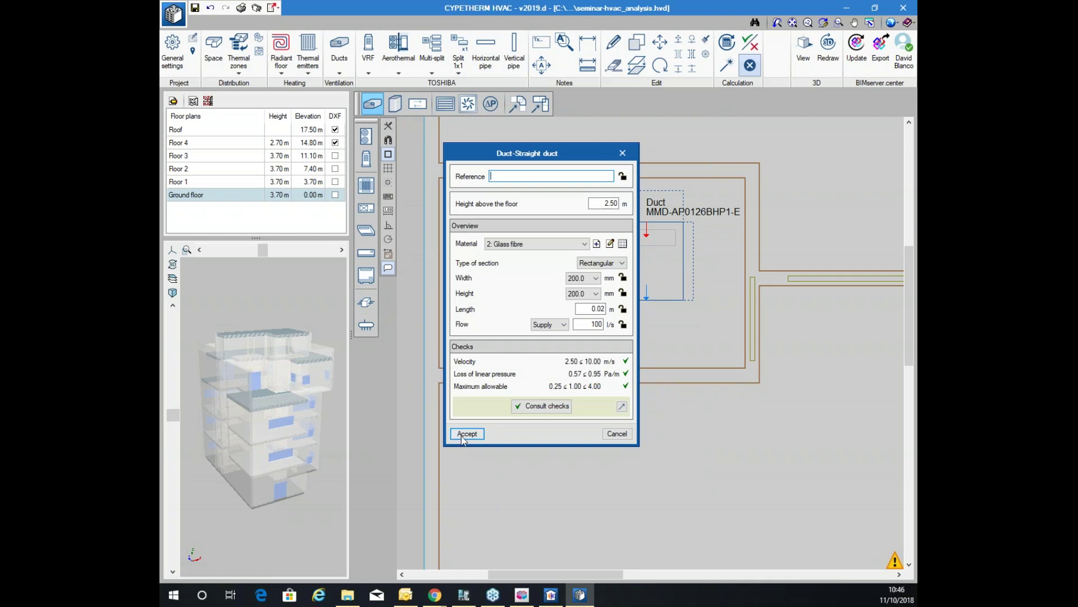
{"action": "left_click", "coordinate": [466, 433]}
{"action": "left_click", "coordinate": [646, 299]}
{"action": "scroll", "coordinate": [632, 452], "scroll_direction": "down", "scroll_amount": 2}
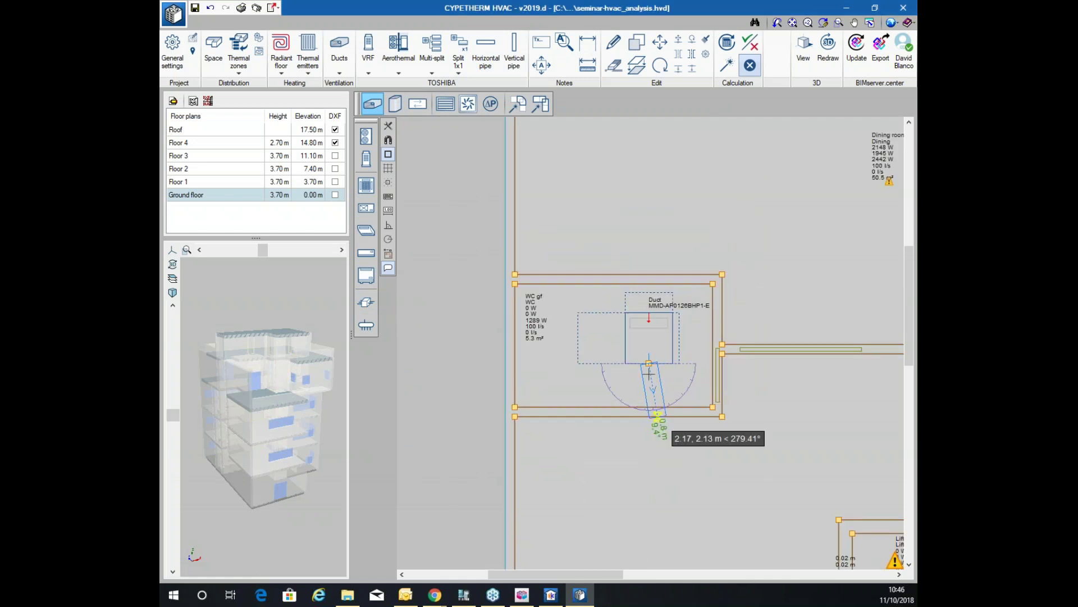
{"action": "left_click", "coordinate": [388, 226]}
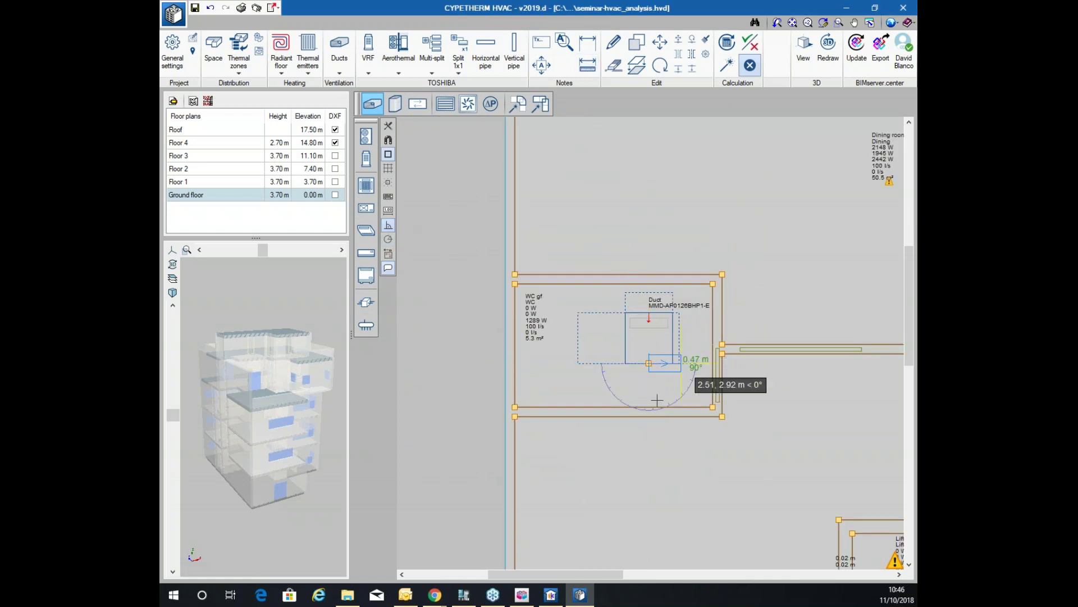
{"action": "scroll", "coordinate": [562, 474], "scroll_direction": "up", "scroll_amount": 3}
{"action": "scroll", "coordinate": [516, 320], "scroll_direction": "down", "scroll_amount": 2}
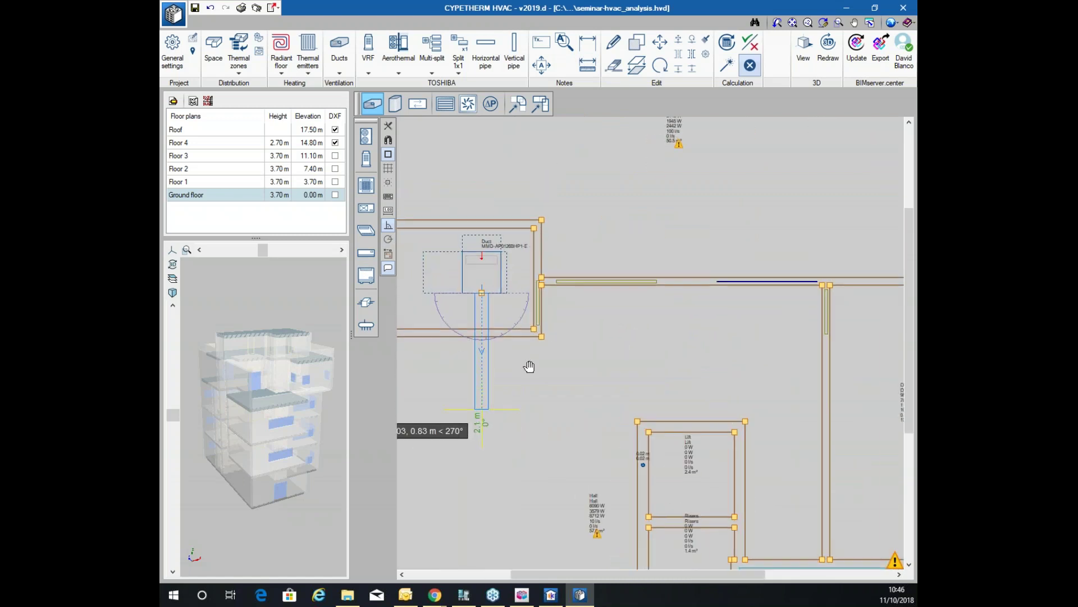
{"action": "middle_click_drag", "start_coordinate": [481, 422], "coordinate": [549, 217]}
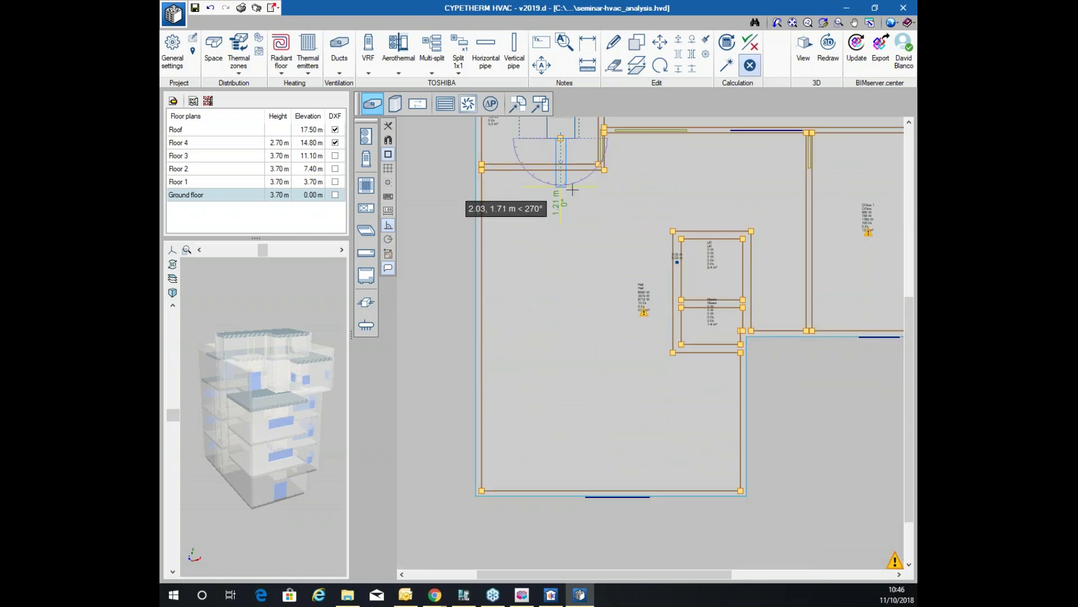
{"action": "left_click", "coordinate": [560, 191]}
{"action": "left_click", "coordinate": [711, 191]}
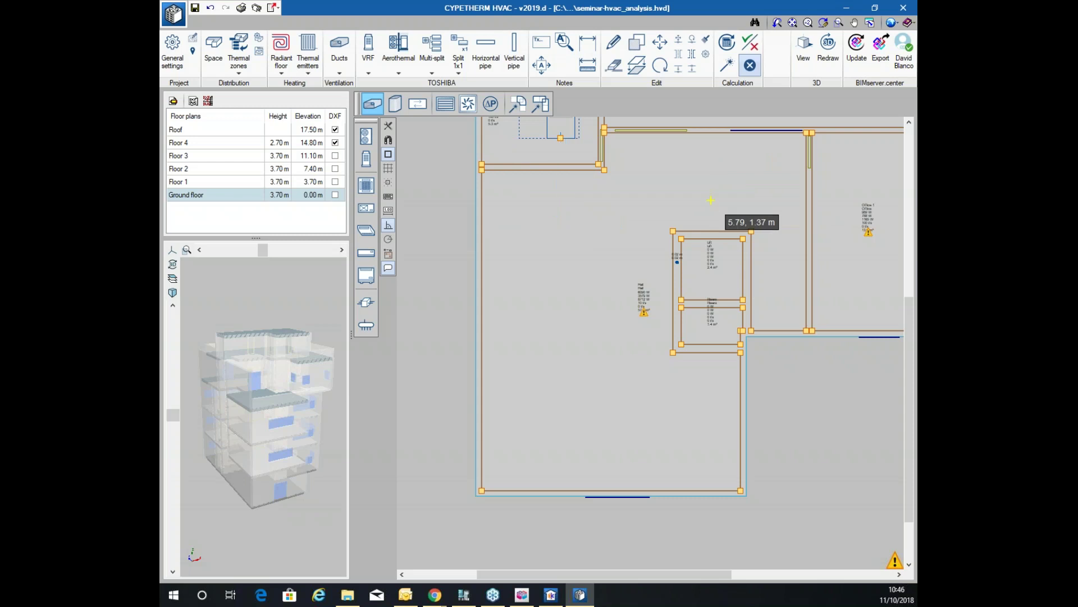
Extend the main supply duct down toward the Hall's lower wall and end it with a branch to the right
{"action": "left_click", "coordinate": [560, 191]}
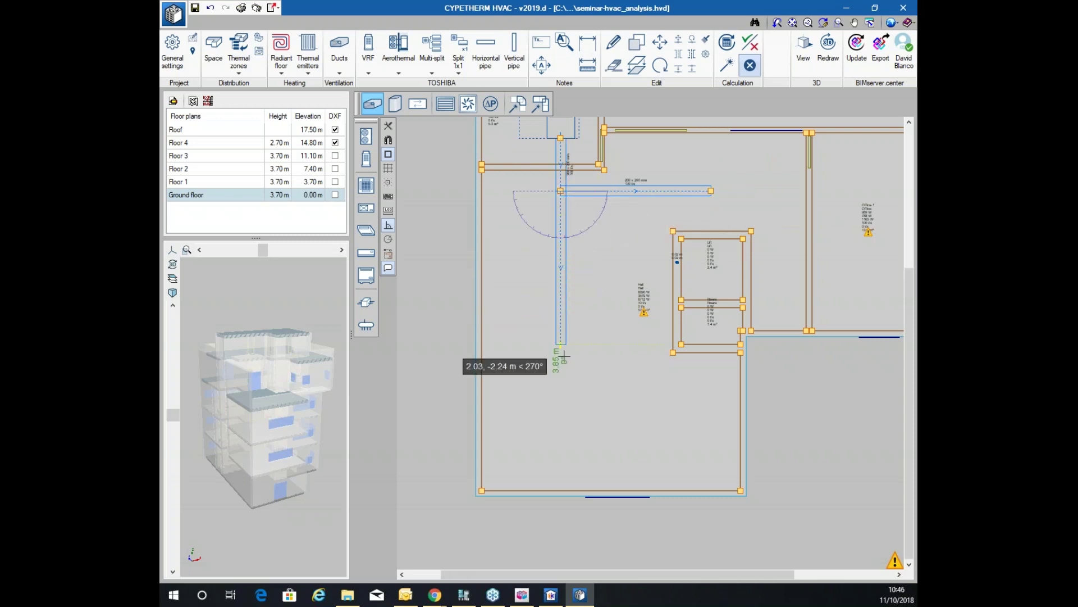
{"action": "left_click", "coordinate": [560, 450]}
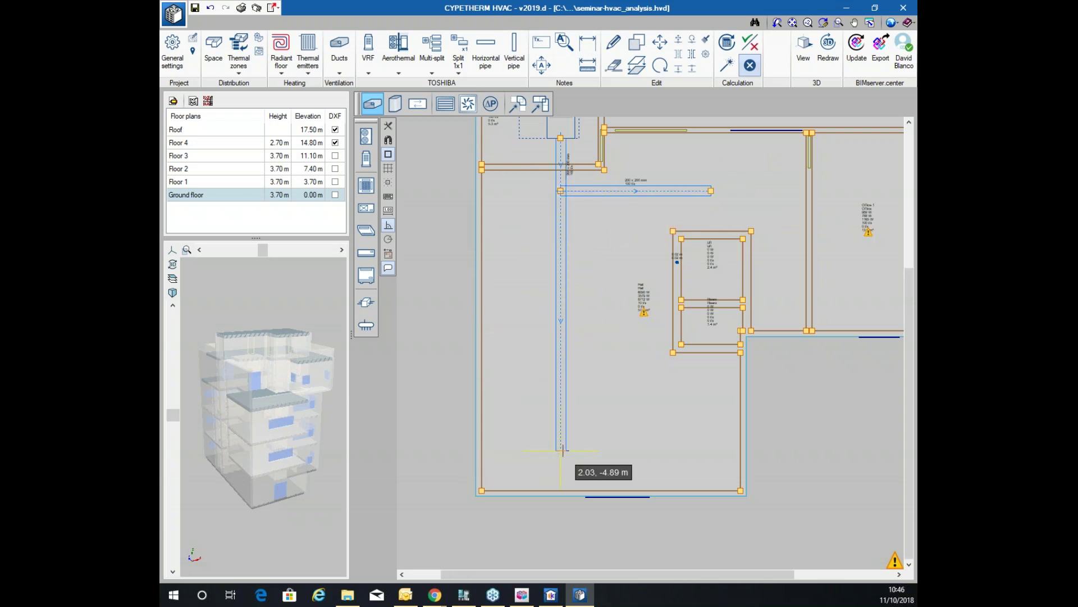
{"action": "left_click", "coordinate": [668, 450]}
{"action": "key", "text": "Escape"}
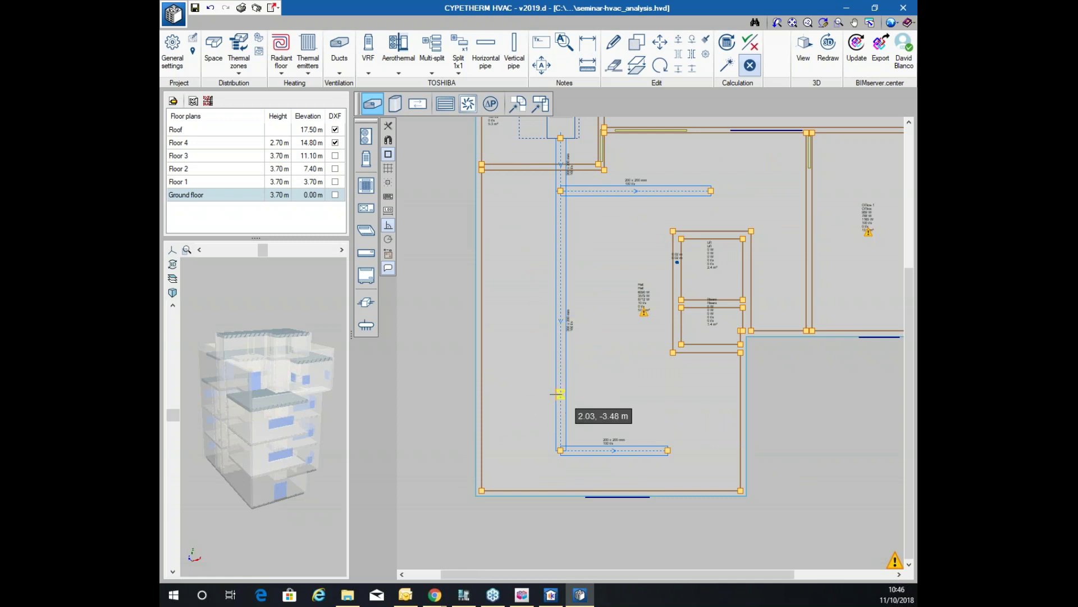
Add two short side branches to the main duct, the lower one to the left and the middle one about 1.5 m to the right
{"action": "left_click", "coordinate": [560, 393]}
{"action": "left_click", "coordinate": [504, 393]}
{"action": "key", "text": "Escape"}
{"action": "left_click", "coordinate": [561, 275]}
{"action": "left_click", "coordinate": [618, 275]}
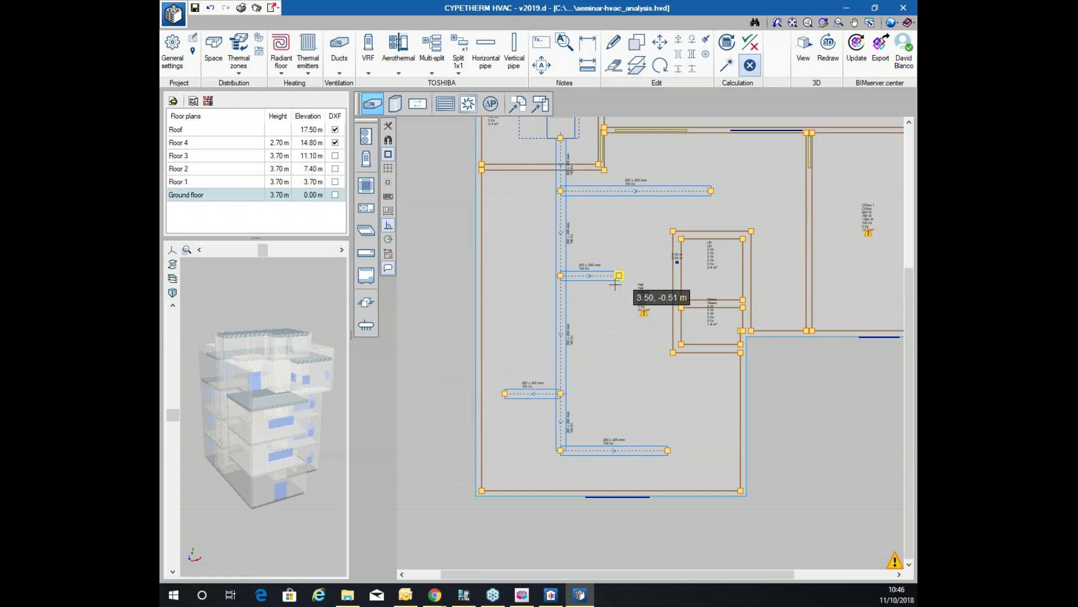
{"action": "key", "text": "Escape"}
Place DIFFUSER 300x8 supply diffusers, 200 l/s at 2.50 m above the floor, on the ends of the Hall's middle and upper duct branches
{"action": "left_click", "coordinate": [473, 109]}
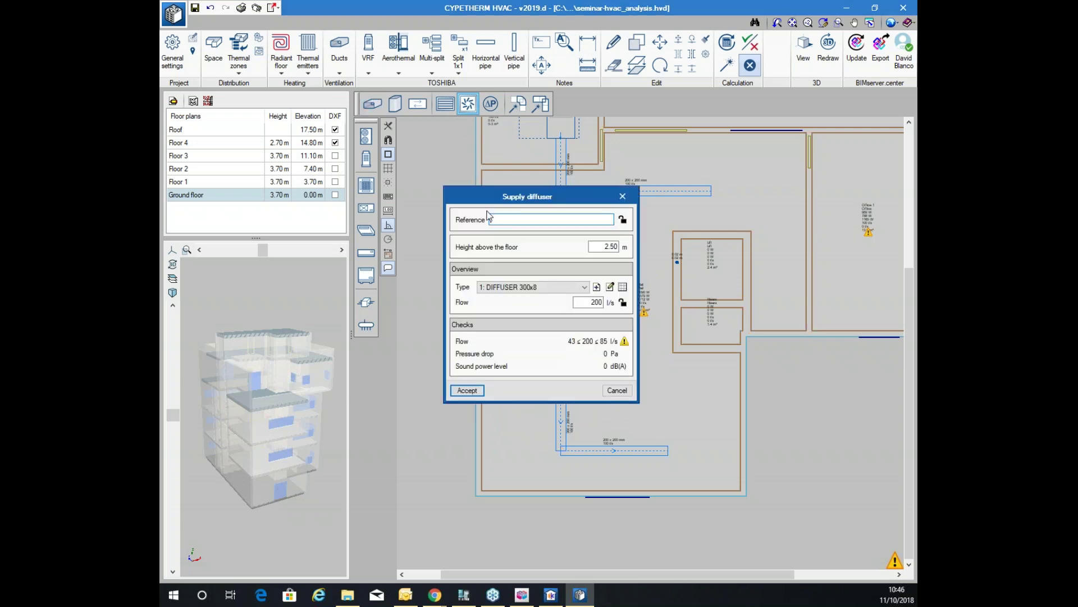
{"action": "left_click", "coordinate": [551, 287]}
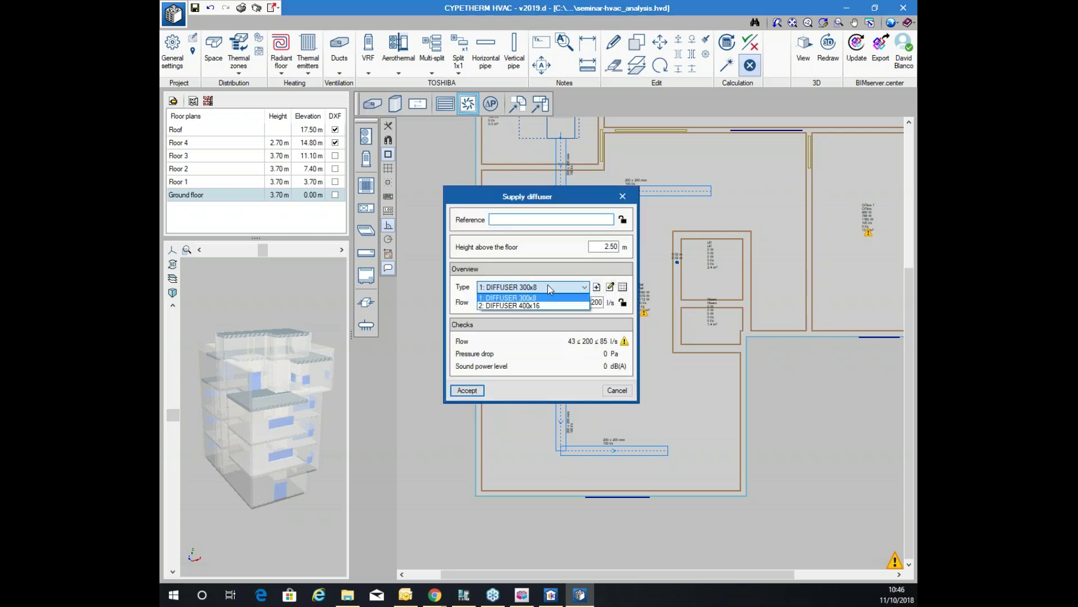
{"action": "left_click", "coordinate": [468, 390]}
{"action": "left_click", "coordinate": [621, 276]}
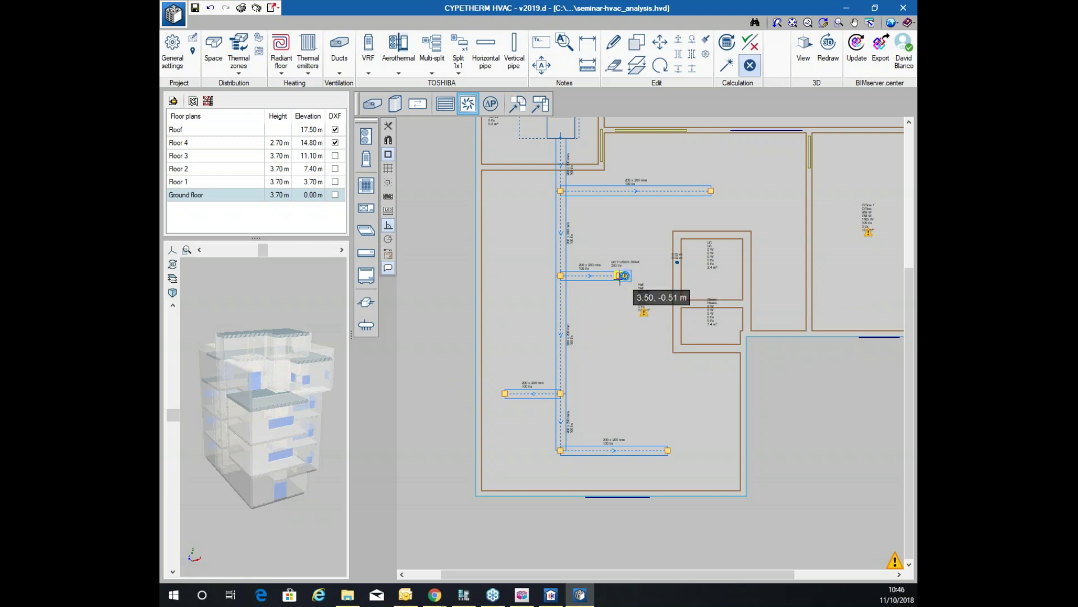
{"action": "scroll", "coordinate": [620, 279], "scroll_direction": "up", "scroll_amount": 3}
{"action": "left_click", "coordinate": [759, 159]}
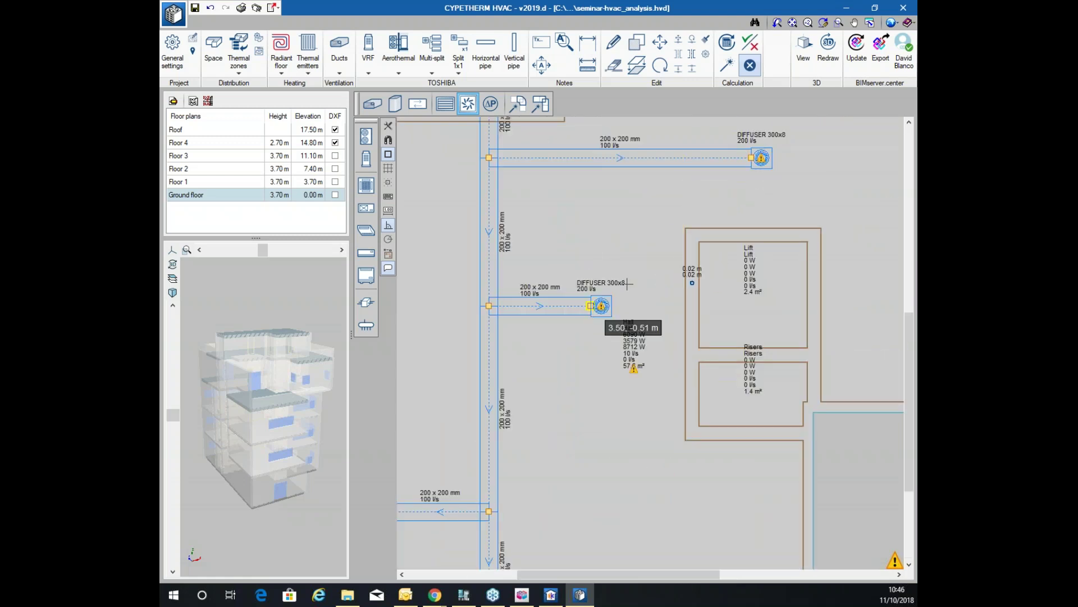
Place the same supply diffusers on the ends of the lower-left and bottom duct branches, and end diffuser placement
{"action": "scroll", "coordinate": [539, 393], "scroll_direction": "down", "scroll_amount": 3}
{"action": "scroll", "coordinate": [553, 365], "scroll_direction": "up", "scroll_amount": 3}
{"action": "left_click", "coordinate": [531, 357]}
{"action": "scroll", "coordinate": [693, 404], "scroll_direction": "down", "scroll_amount": 2}
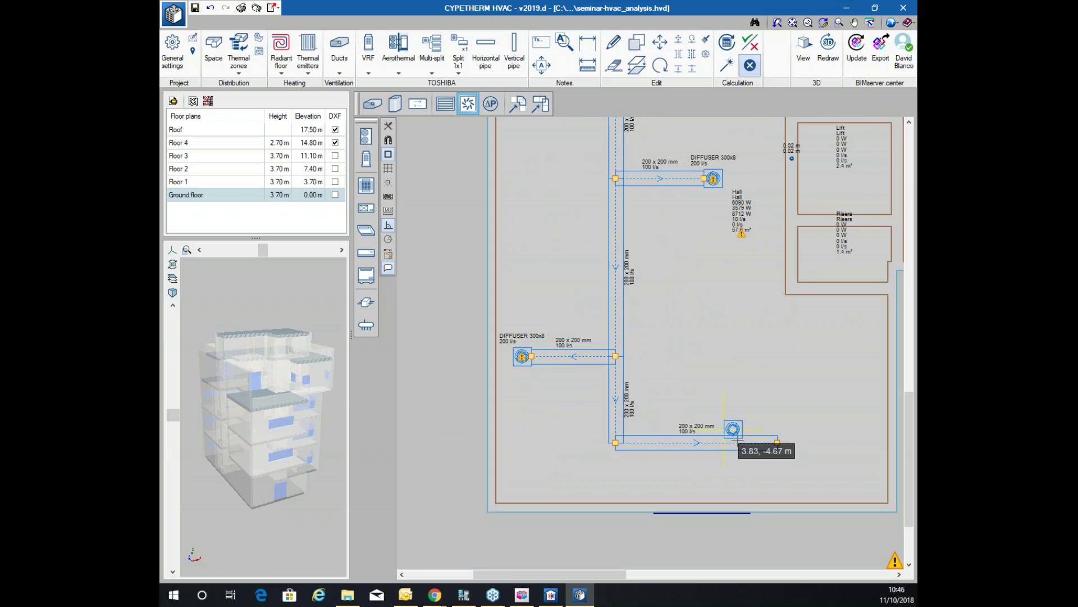
{"action": "left_click", "coordinate": [775, 441]}
{"action": "scroll", "coordinate": [691, 359], "scroll_direction": "down", "scroll_amount": 2}
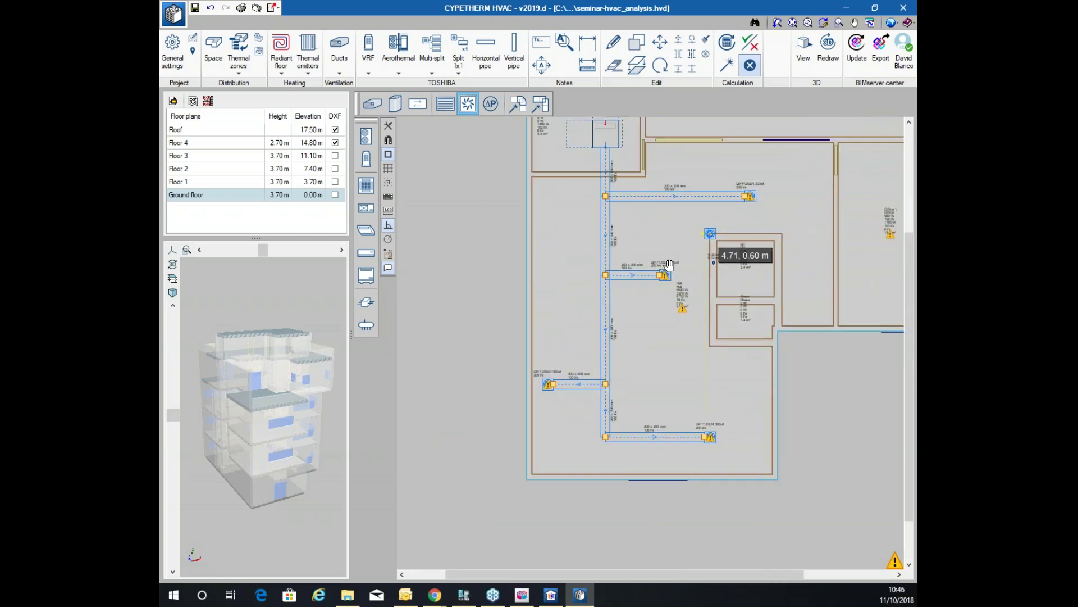
{"action": "scroll", "coordinate": [646, 331], "scroll_direction": "up", "scroll_amount": 2}
{"action": "scroll", "coordinate": [572, 308], "scroll_direction": "down", "scroll_amount": 3}
{"action": "scroll", "coordinate": [576, 304], "scroll_direction": "up", "scroll_amount": 1}
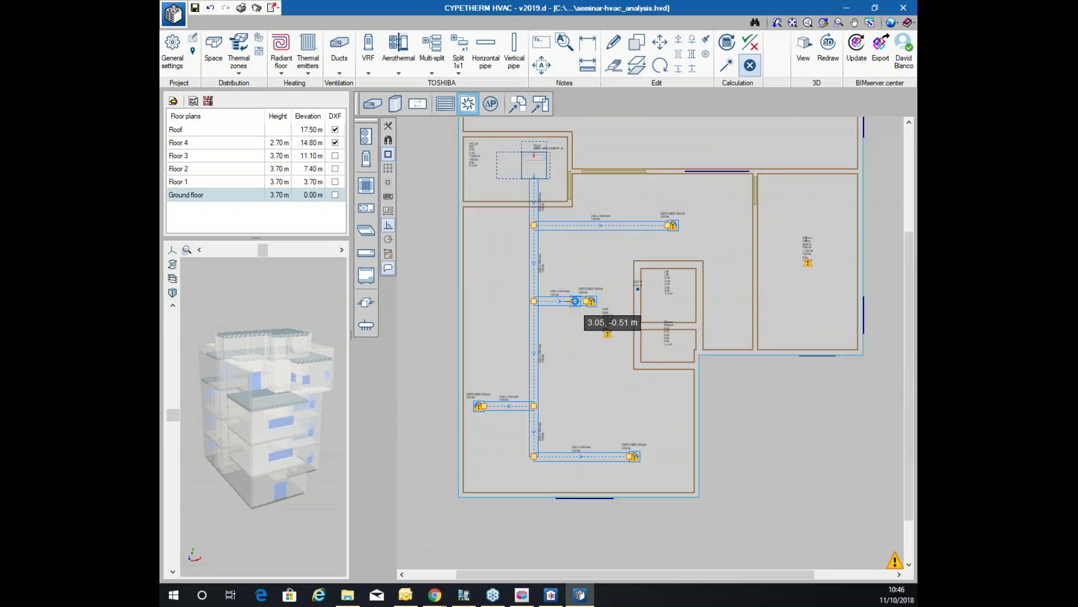
{"action": "left_click", "coordinate": [597, 284]}
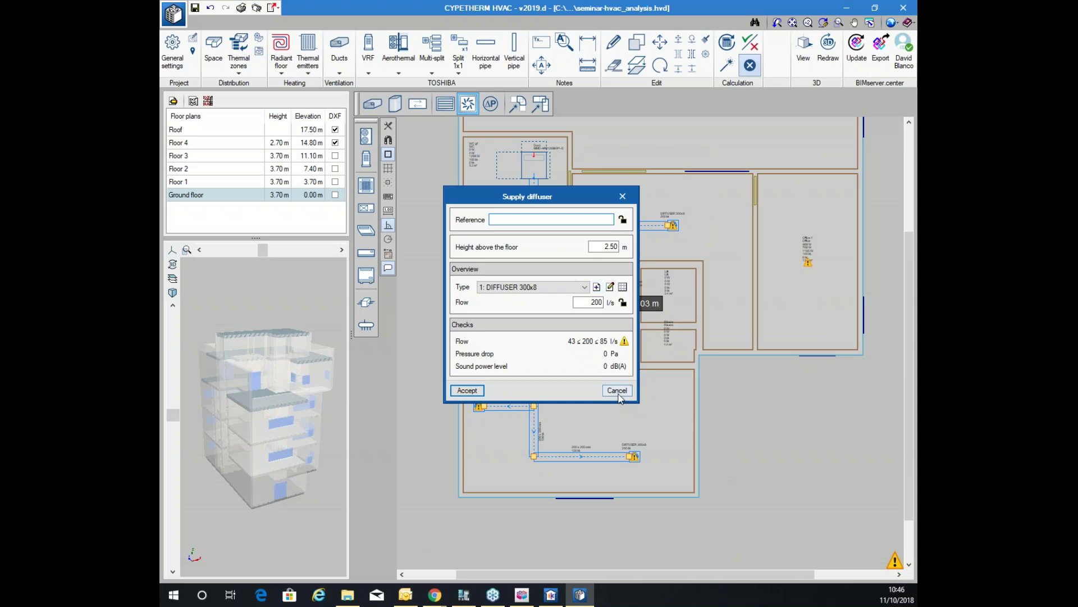
{"action": "left_click", "coordinate": [617, 391]}
Review the properties of the supply diffuser at the end of the Hall's upper duct branch
{"action": "scroll", "coordinate": [663, 292], "scroll_direction": "up", "scroll_amount": 3}
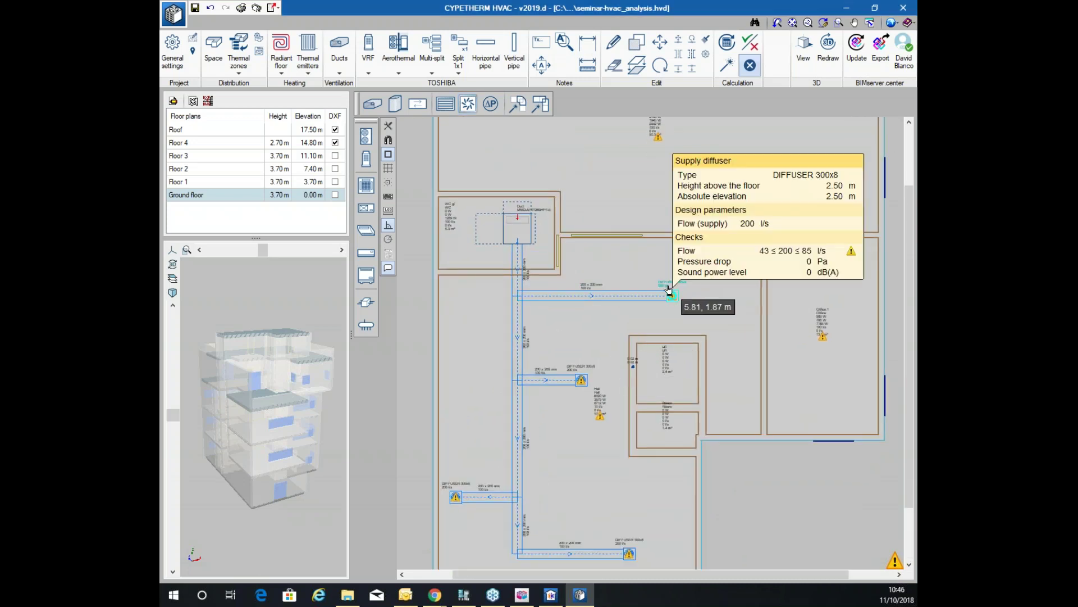
{"action": "left_click", "coordinate": [671, 292]}
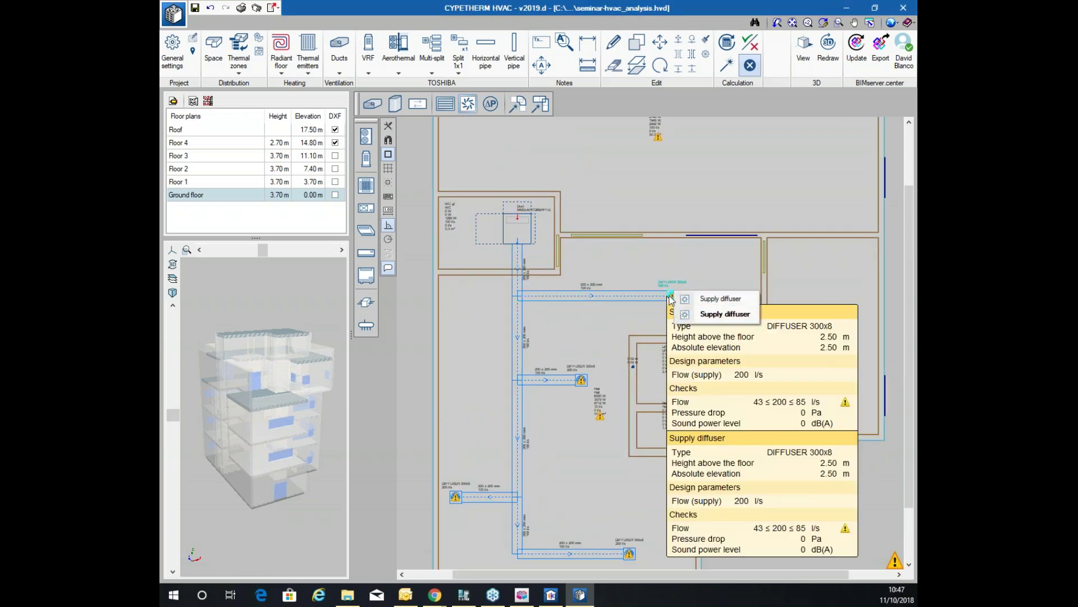
{"action": "left_click", "coordinate": [700, 305]}
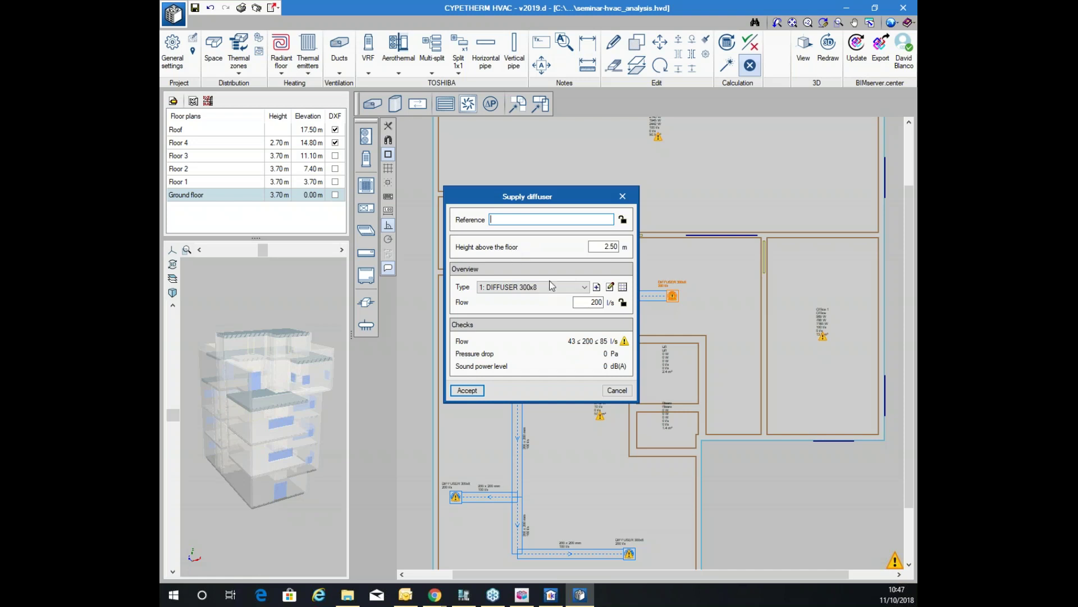
{"action": "left_click", "coordinate": [617, 390]}
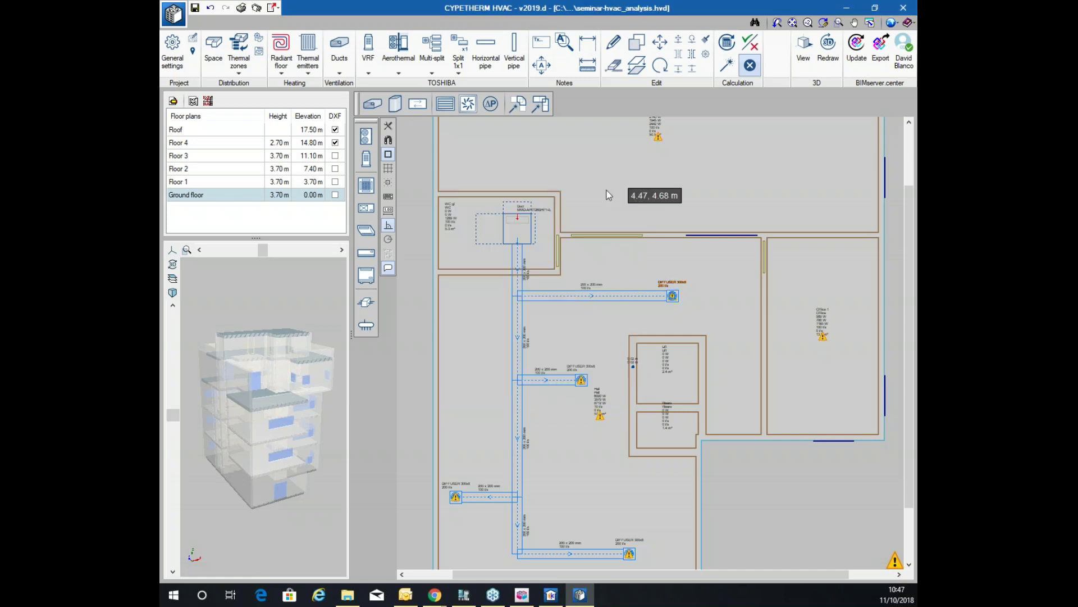
Place a 2-way VRF cassette, model MMU-AP0072WH1, in the Dining room at 2.50 m above the floor
{"action": "scroll", "coordinate": [590, 230], "scroll_direction": "down", "scroll_amount": 2}
{"action": "scroll", "coordinate": [589, 240], "scroll_direction": "down", "scroll_amount": 2}
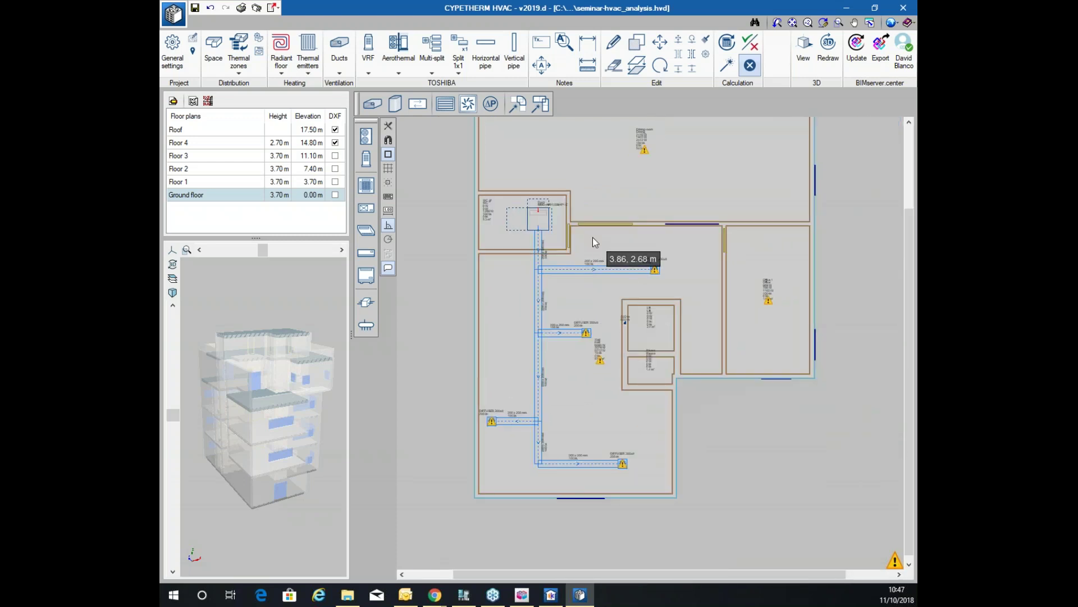
{"action": "scroll", "coordinate": [582, 273], "scroll_direction": "up", "scroll_amount": 2}
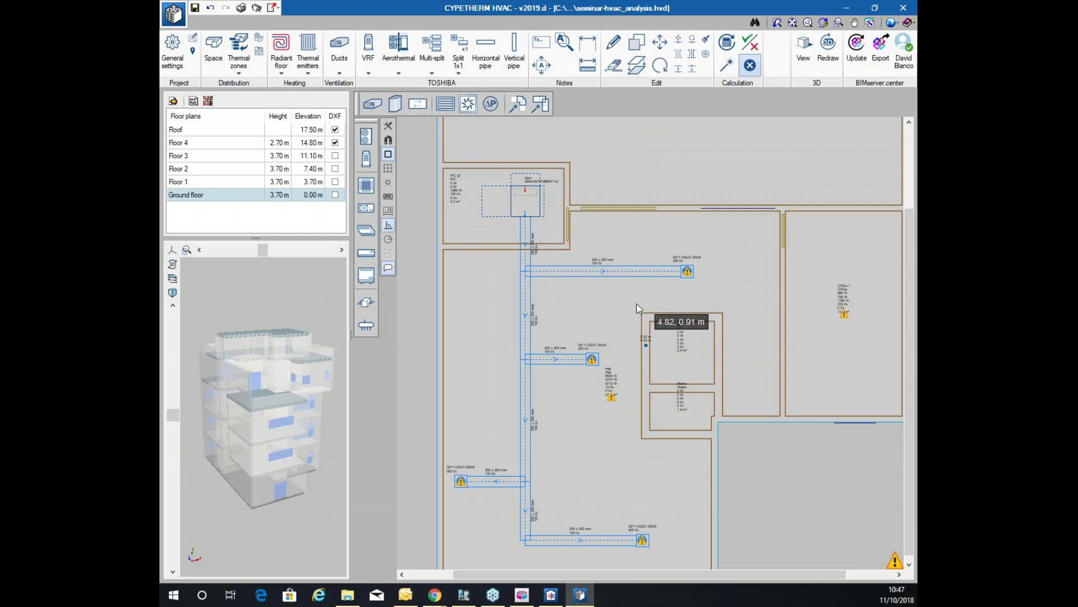
{"action": "scroll", "coordinate": [667, 212], "scroll_direction": "down", "scroll_amount": 2}
{"action": "scroll", "coordinate": [633, 293], "scroll_direction": "up", "scroll_amount": 2}
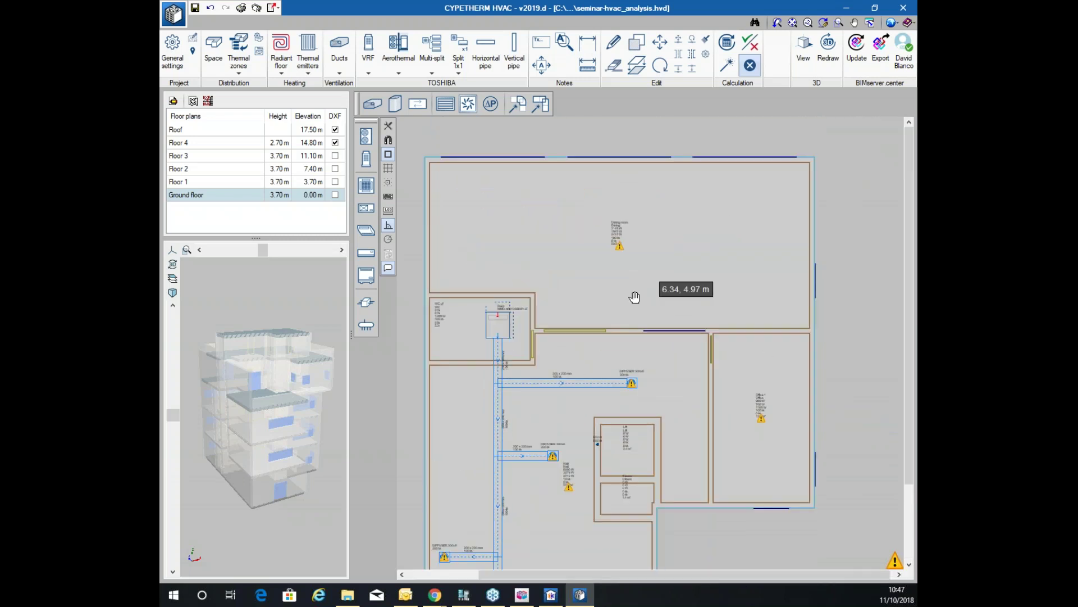
{"action": "scroll", "coordinate": [634, 295], "scroll_direction": "down", "scroll_amount": 1}
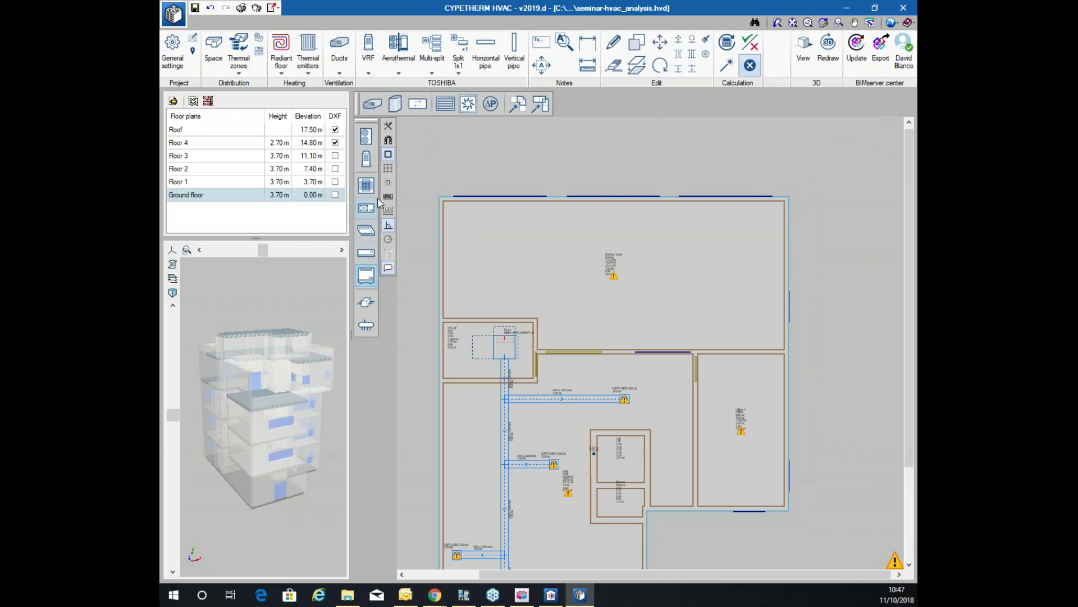
{"action": "left_click", "coordinate": [366, 185]}
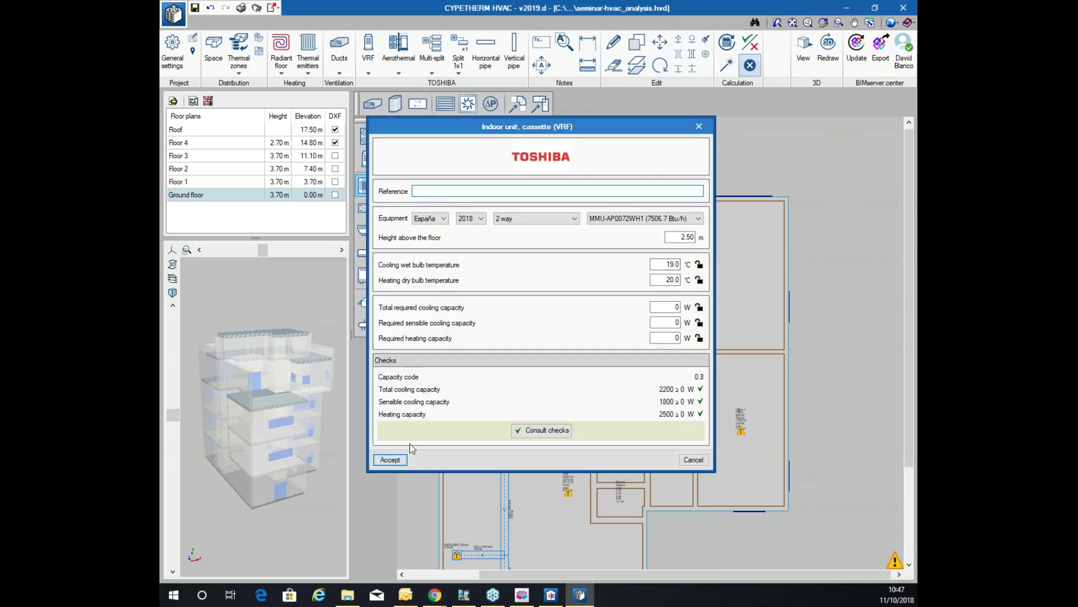
{"action": "left_click", "coordinate": [390, 459]}
{"action": "left_click", "coordinate": [564, 235]}
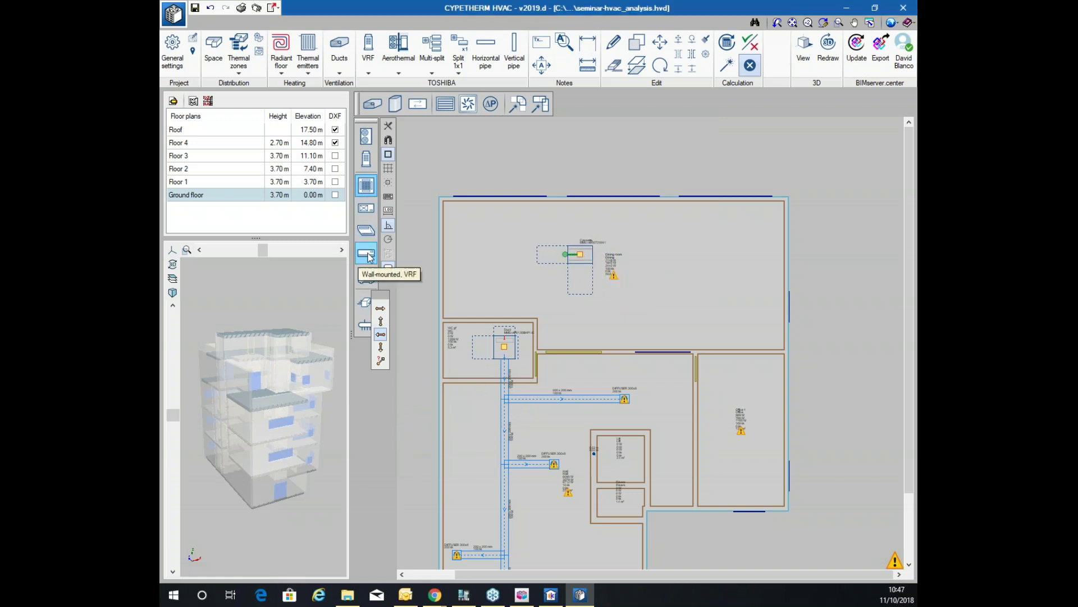
Place a wall-mounted VRF unit, model MMK-AP0077HP-E, against the upper wall of Office 1
{"action": "left_click", "coordinate": [368, 256]}
{"action": "left_click", "coordinate": [596, 224]}
{"action": "left_click", "coordinate": [591, 242]}
{"action": "left_click", "coordinate": [437, 459]}
{"action": "scroll", "coordinate": [719, 424], "scroll_direction": "up", "scroll_amount": 4}
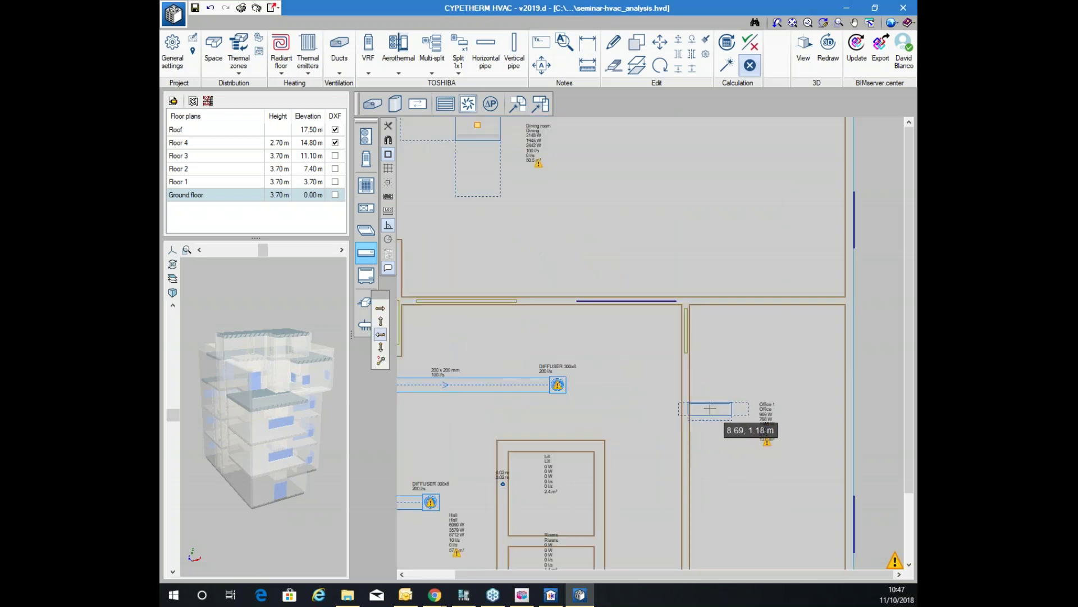
{"action": "left_click", "coordinate": [806, 227]}
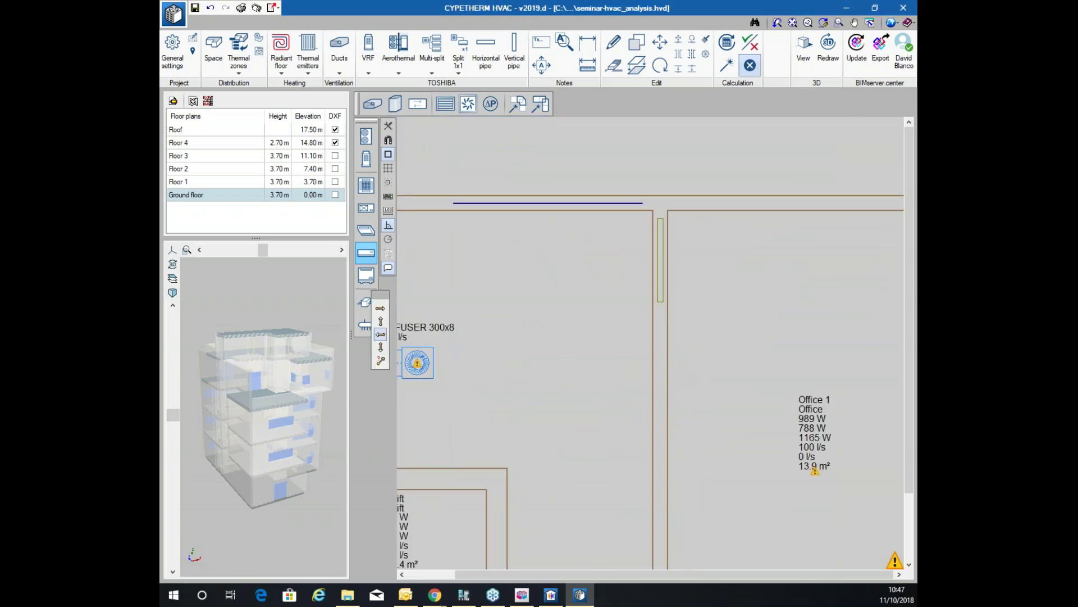
{"action": "scroll", "coordinate": [618, 270], "scroll_direction": "down", "scroll_amount": 4}
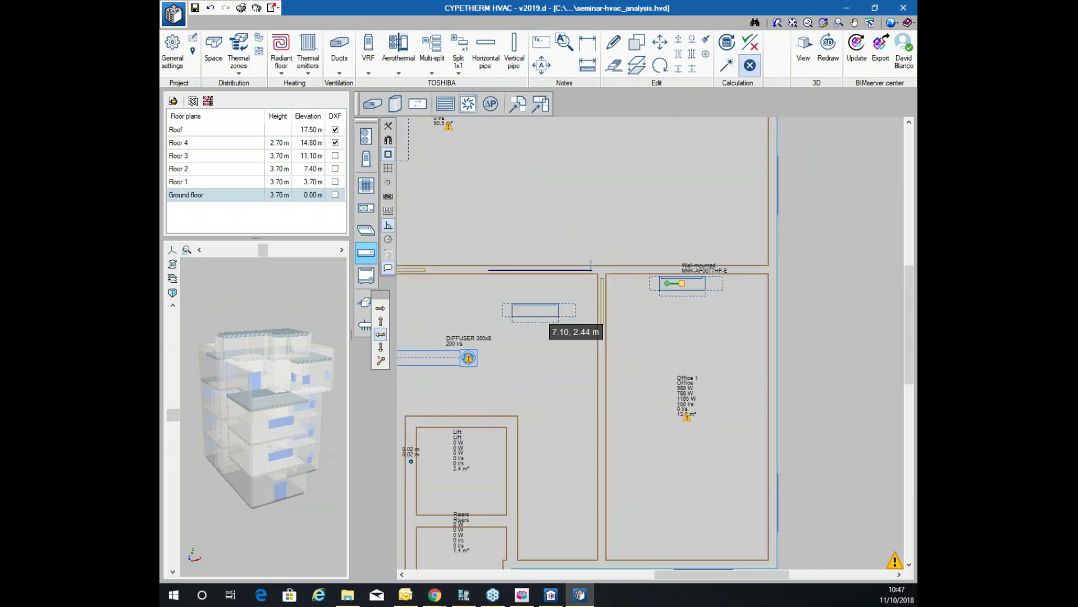
Draw a horizontal refrigerant pipe, 2.50 m above the floor, from the riser beside the Lift to the wall-mounted unit in Office 1
{"action": "left_click", "coordinate": [485, 53]}
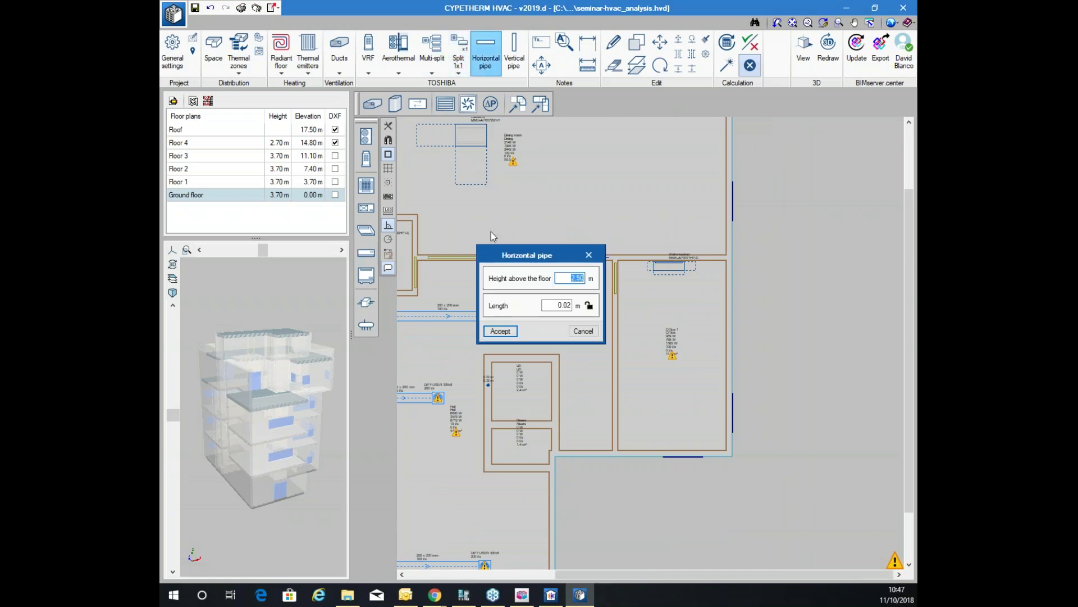
{"action": "left_click", "coordinate": [500, 331]}
{"action": "scroll", "coordinate": [488, 385], "scroll_direction": "up", "scroll_amount": 5}
{"action": "left_click", "coordinate": [488, 385]}
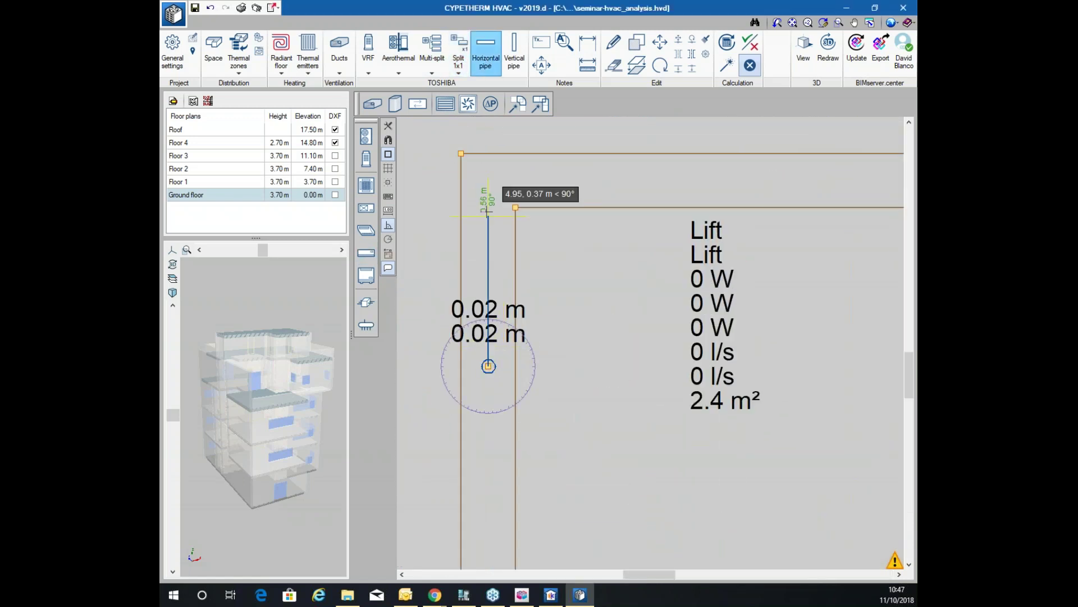
{"action": "scroll", "coordinate": [489, 222], "scroll_direction": "down", "scroll_amount": 5}
{"action": "middle_click_drag", "start_coordinate": [466, 392], "coordinate": [665, 389]}
{"action": "left_click", "coordinate": [613, 373]}
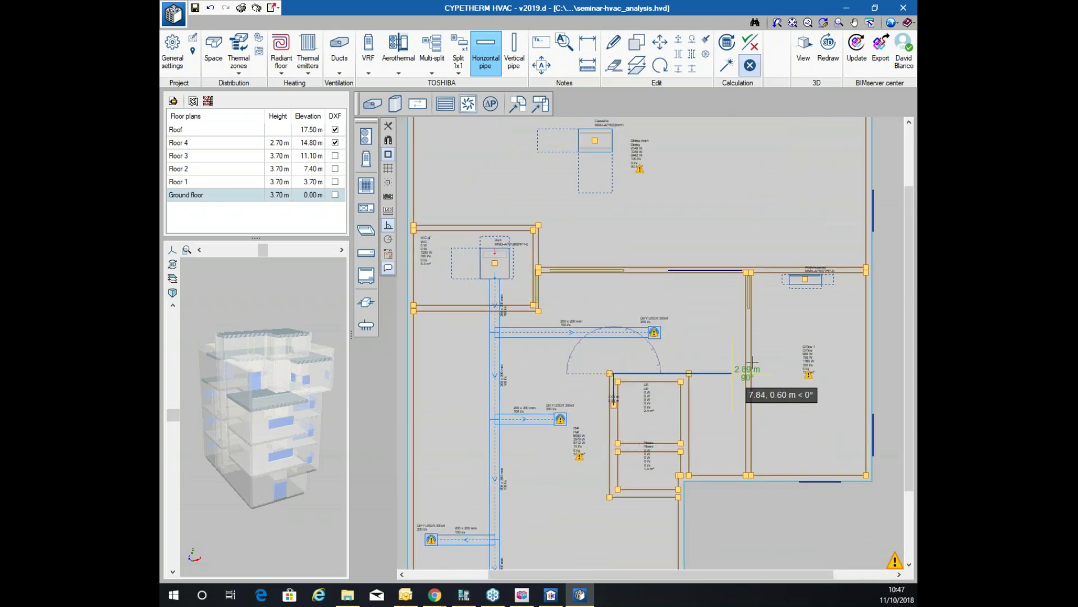
{"action": "left_click", "coordinate": [733, 373]}
{"action": "left_click", "coordinate": [733, 259]}
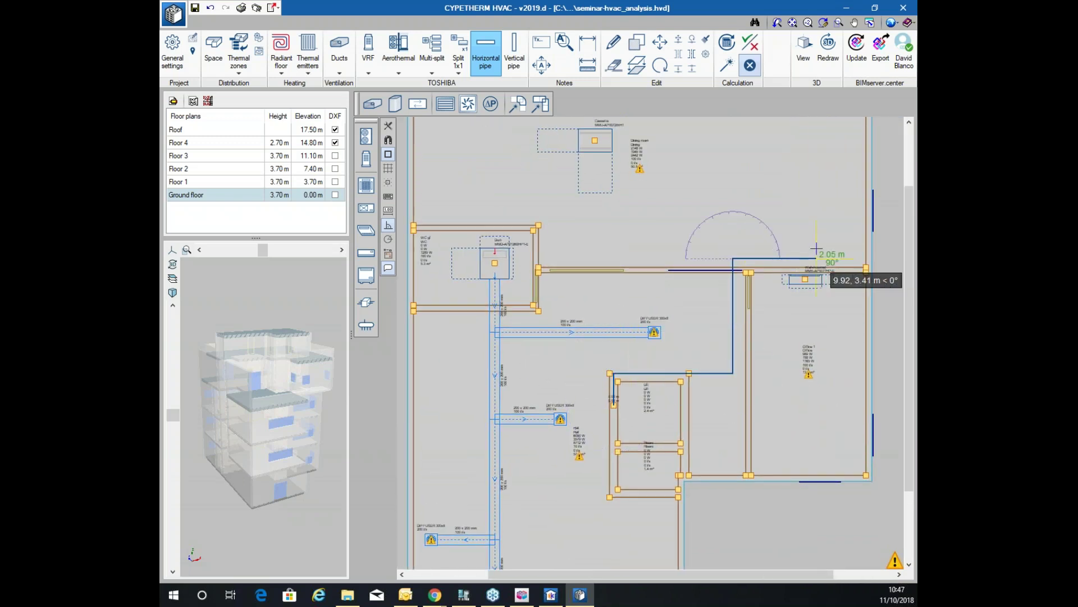
{"action": "left_click", "coordinate": [804, 258]}
{"action": "left_click", "coordinate": [805, 279]}
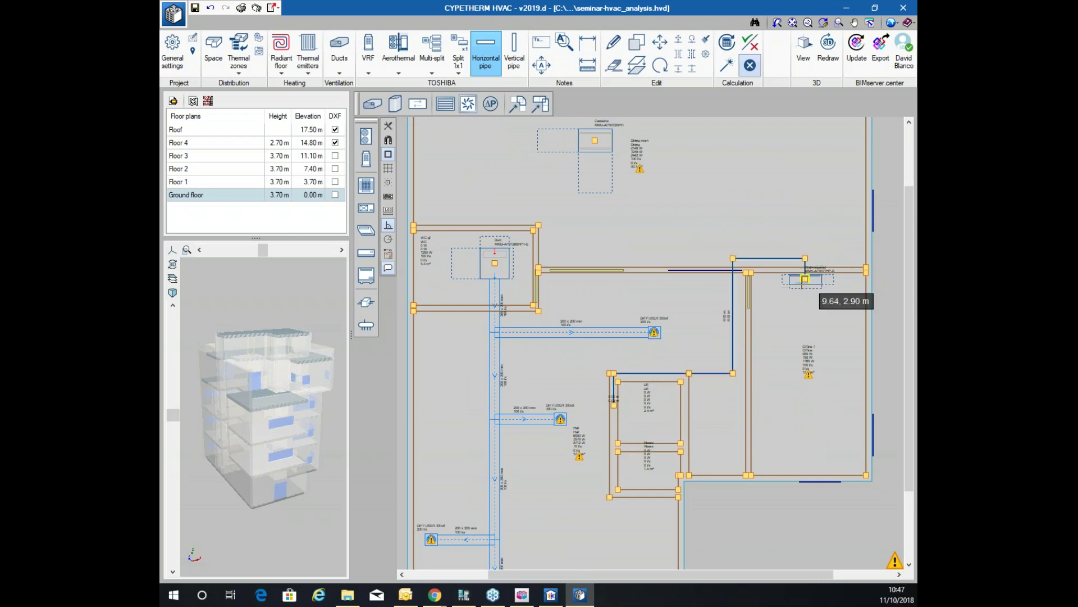
Branch a horizontal pipe from the corner above the Office 1 wall to the 2-way cassette in the Dining room
{"action": "left_click", "coordinate": [733, 259]}
{"action": "left_click", "coordinate": [707, 139]}
{"action": "left_click", "coordinate": [595, 140]}
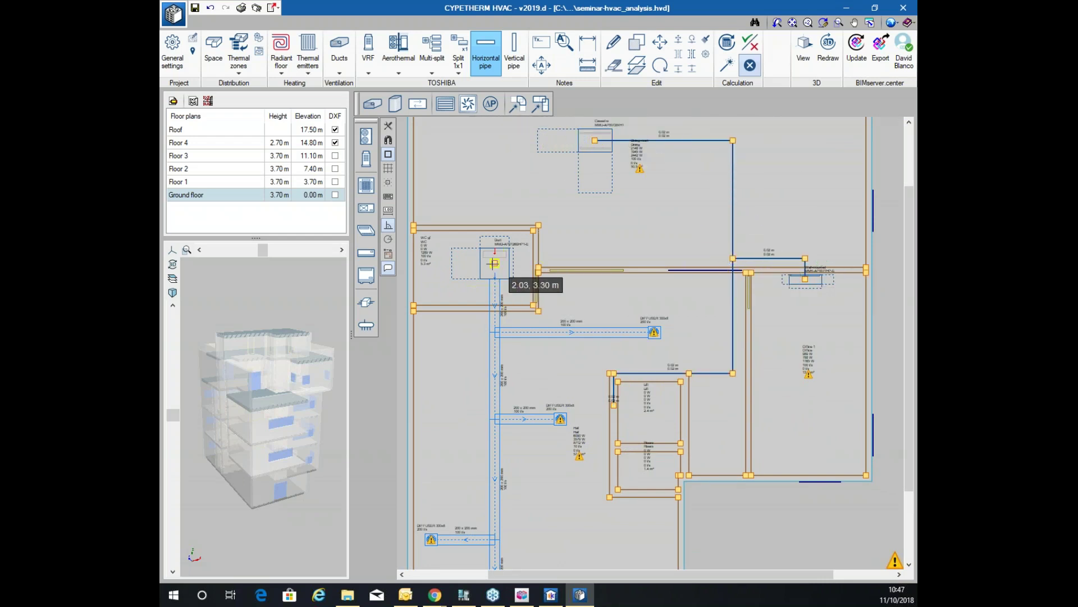
Branch a horizontal pipe from the vertical pipe run along the Hall's upper wall to the ducted unit in the WC
{"action": "scroll", "coordinate": [496, 276], "scroll_direction": "up", "scroll_amount": 2}
{"action": "left_click", "coordinate": [495, 262]}
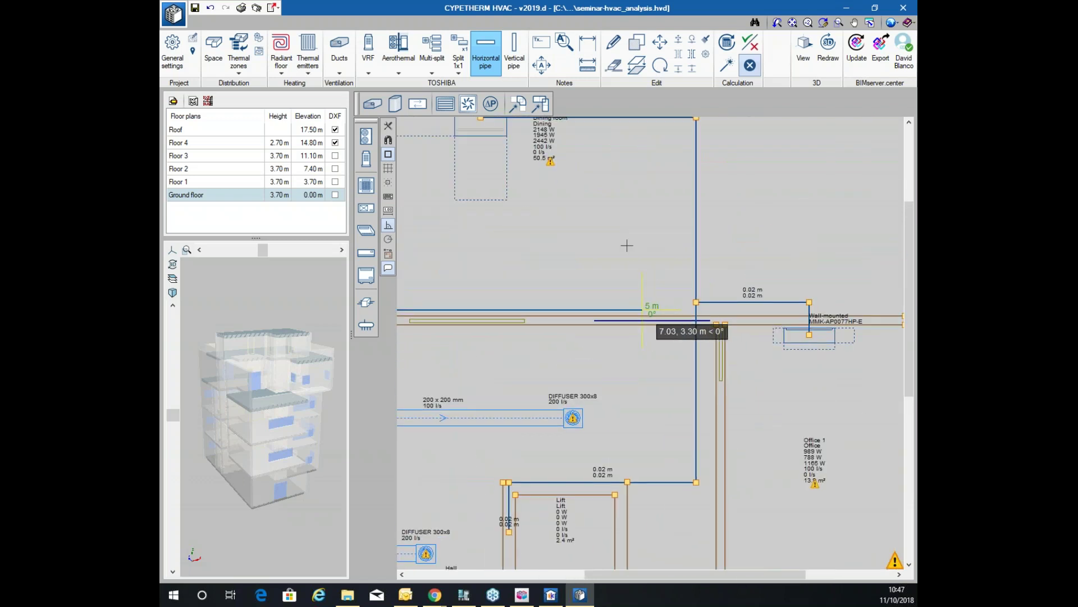
{"action": "scroll", "coordinate": [696, 333], "scroll_direction": "down", "scroll_amount": 2}
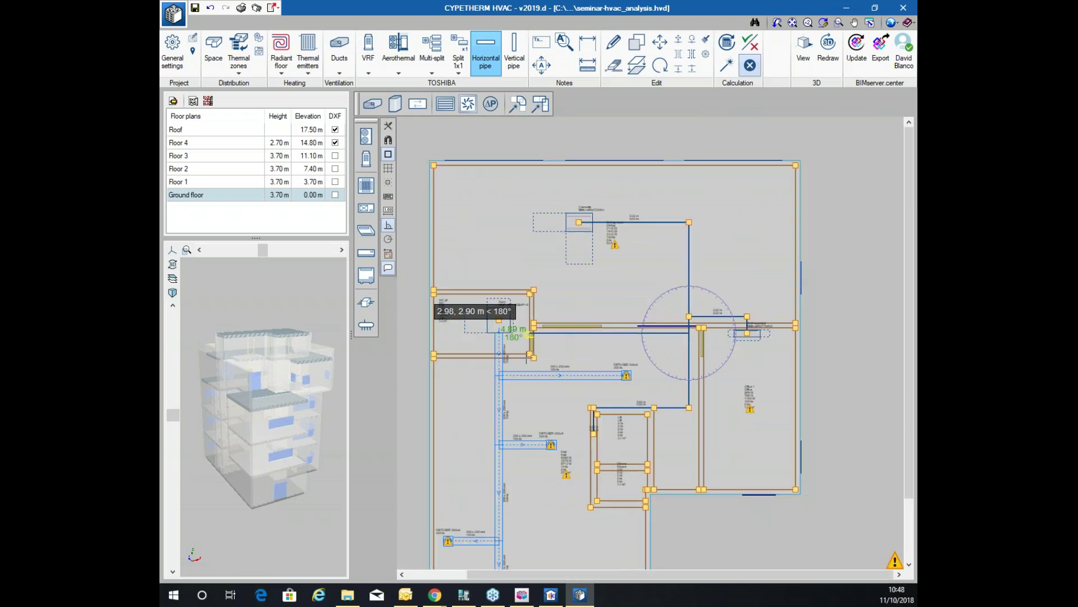
{"action": "scroll", "coordinate": [528, 336], "scroll_direction": "up", "scroll_amount": 3}
{"action": "left_click", "coordinate": [525, 332]}
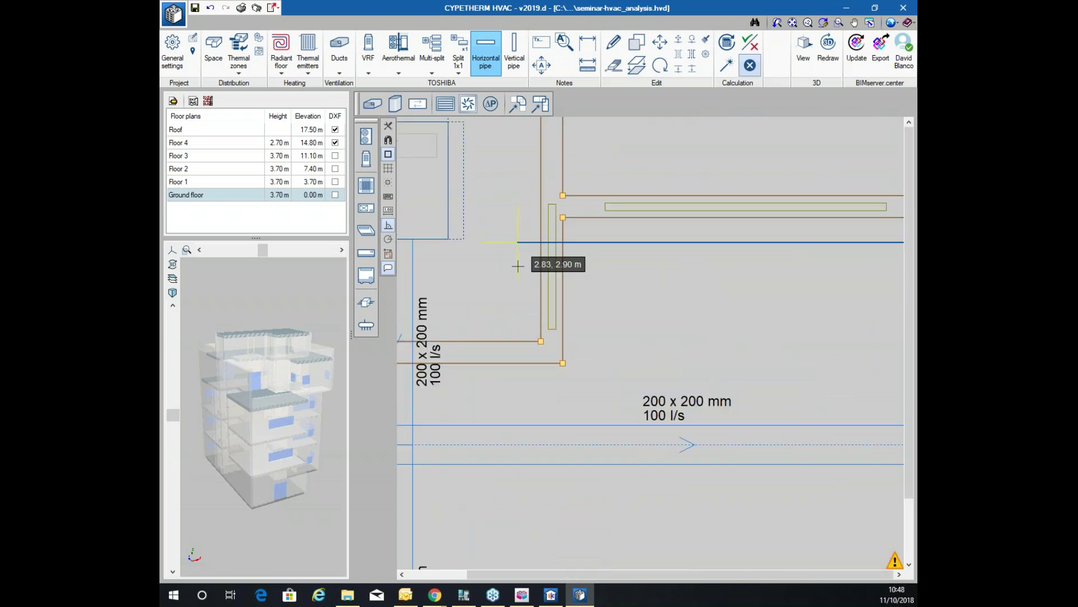
{"action": "left_click", "coordinate": [515, 184]}
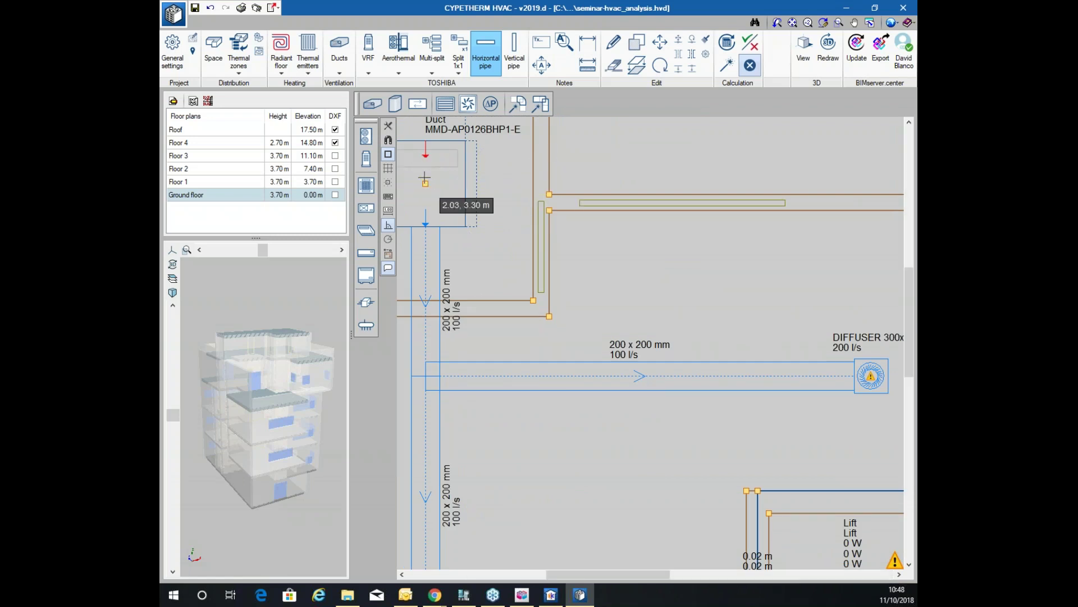
{"action": "scroll", "coordinate": [435, 194], "scroll_direction": "down", "scroll_amount": 4}
{"action": "scroll", "coordinate": [467, 257], "scroll_direction": "up", "scroll_amount": 1}
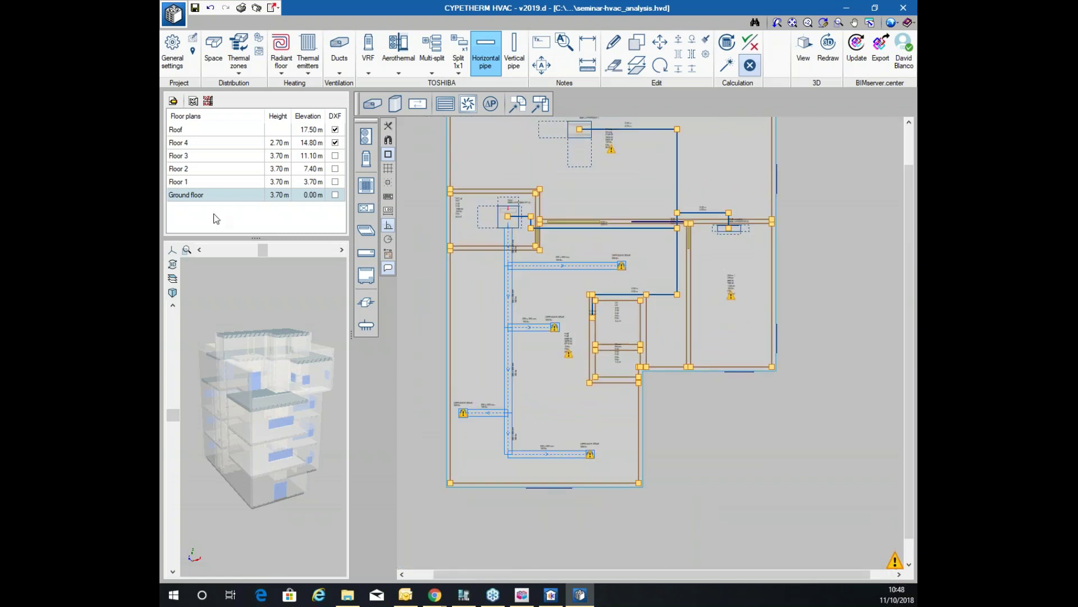
On Floor 1, draw a horizontal pipe 2.50 m above the floor from the WC's ducted unit through the Corridor to the riser beside the Lift
{"action": "left_click", "coordinate": [220, 181]}
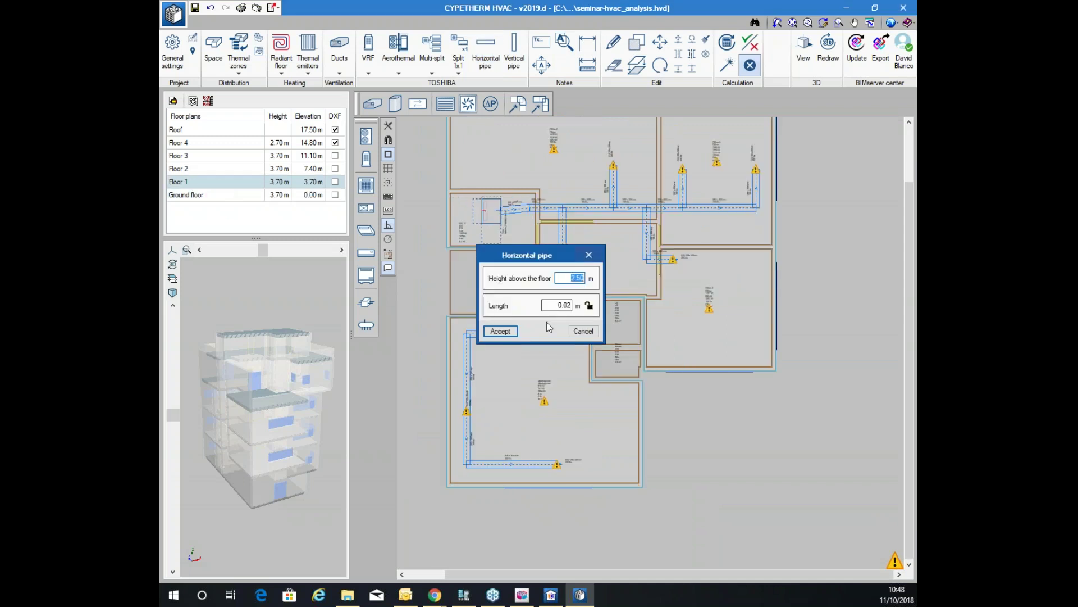
{"action": "left_click", "coordinate": [516, 330]}
{"action": "scroll", "coordinate": [491, 219], "scroll_direction": "up", "scroll_amount": 5}
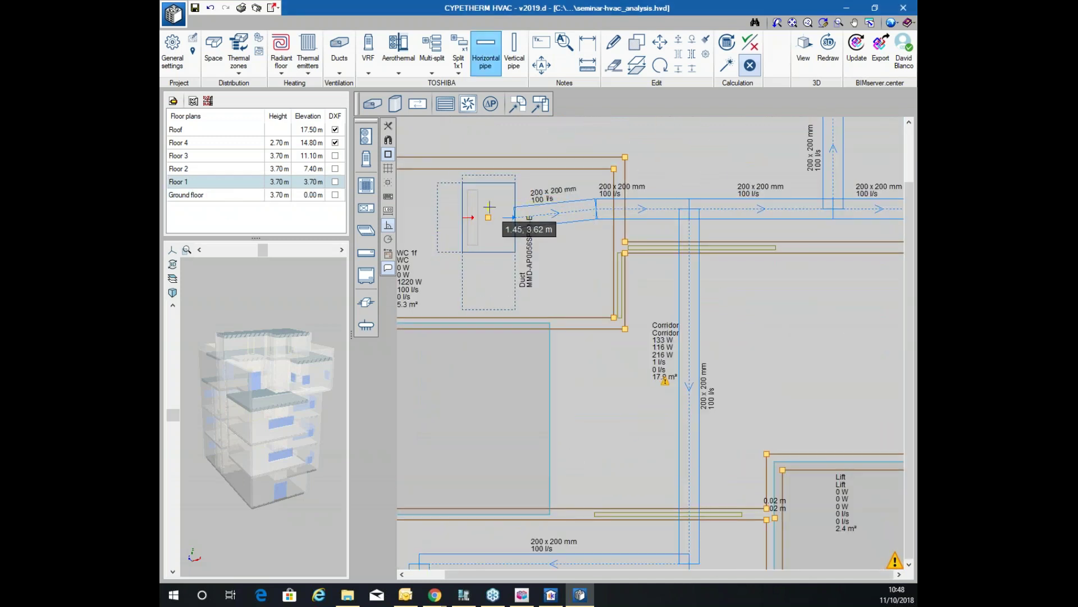
{"action": "scroll", "coordinate": [494, 218], "scroll_direction": "down", "scroll_amount": 2}
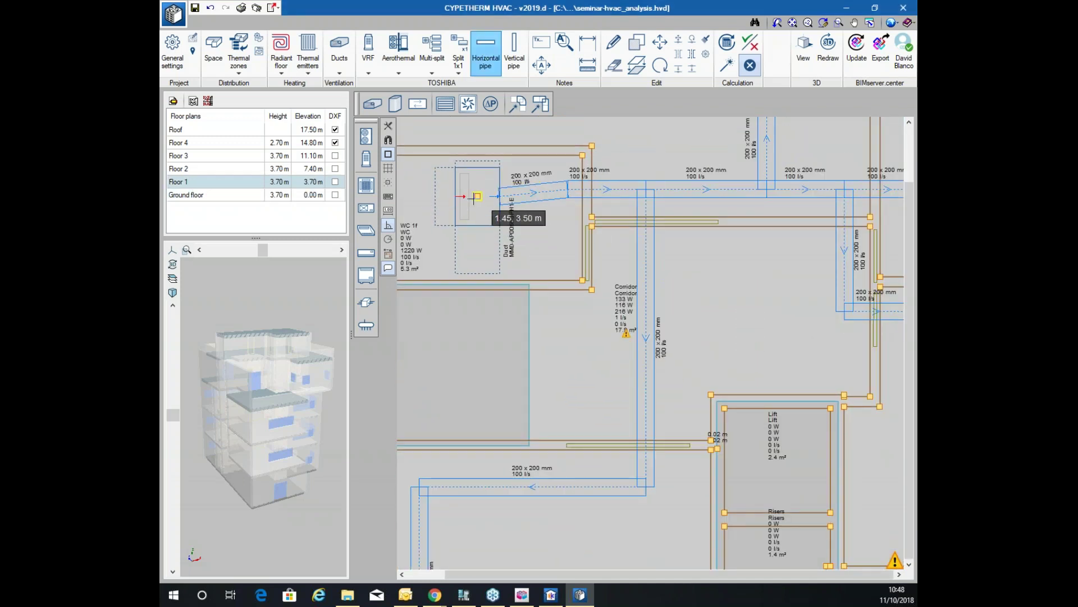
{"action": "left_click", "coordinate": [488, 218]}
{"action": "left_click", "coordinate": [478, 265]}
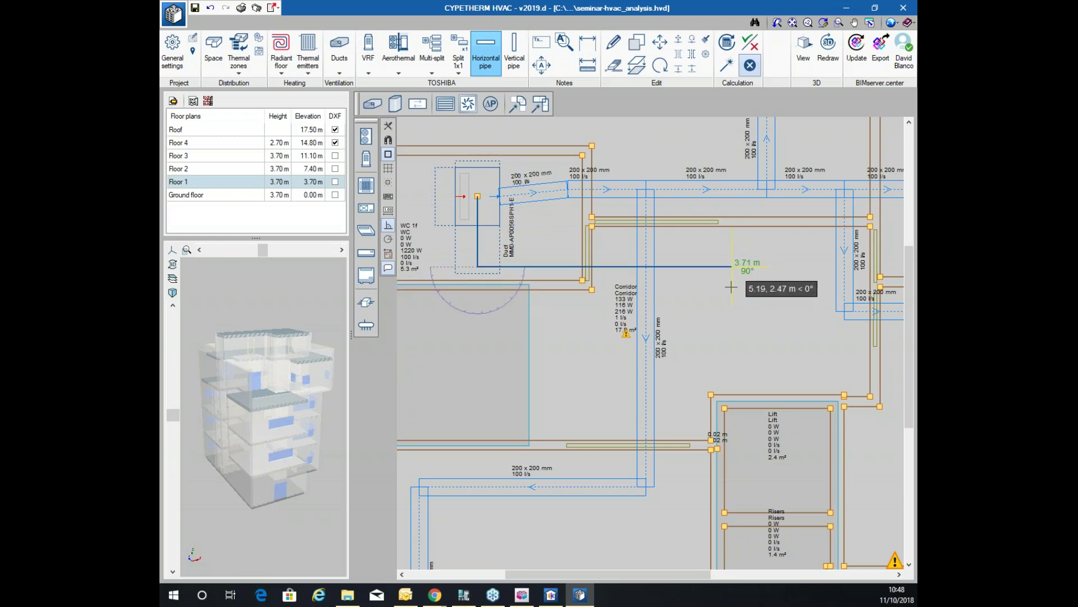
{"action": "scroll", "coordinate": [704, 309], "scroll_direction": "up", "scroll_amount": 1}
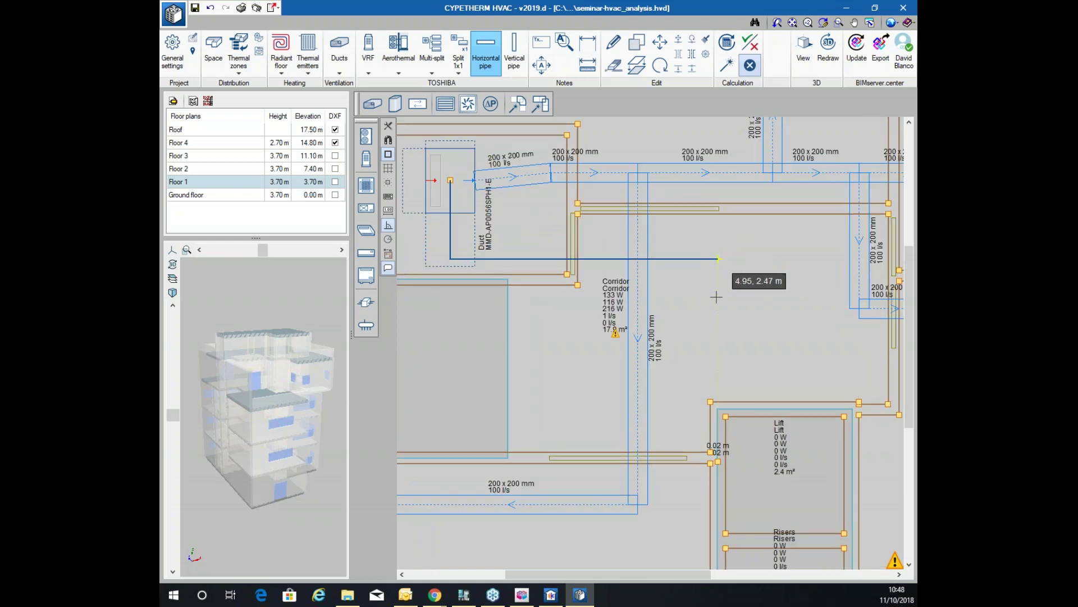
{"action": "left_click", "coordinate": [716, 297]}
{"action": "scroll", "coordinate": [718, 452], "scroll_direction": "up", "scroll_amount": 5}
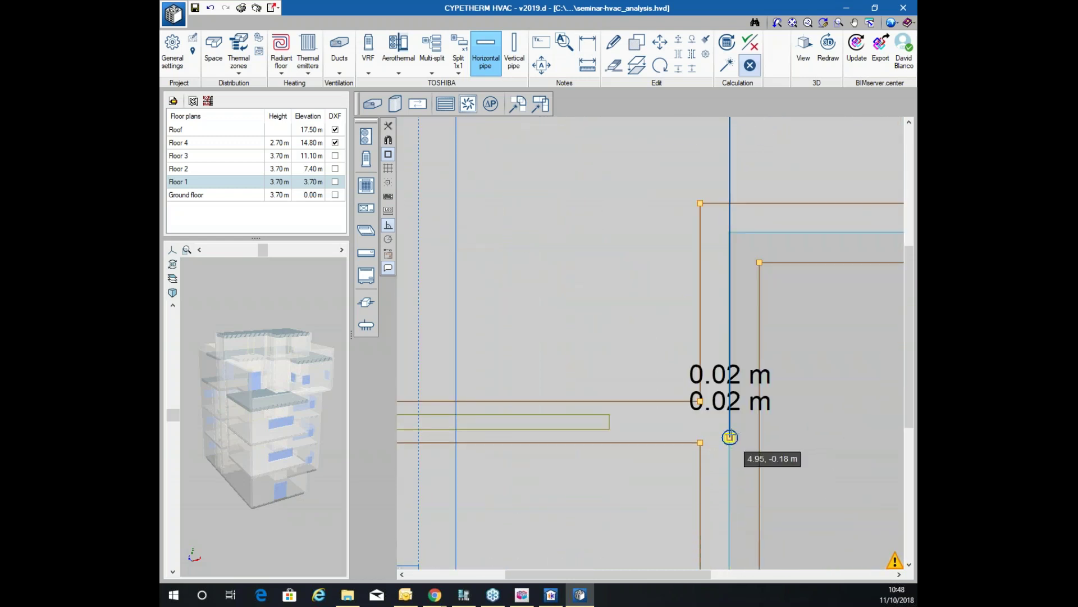
{"action": "scroll", "coordinate": [584, 306], "scroll_direction": "down", "scroll_amount": 6}
{"action": "key", "text": "Return"}
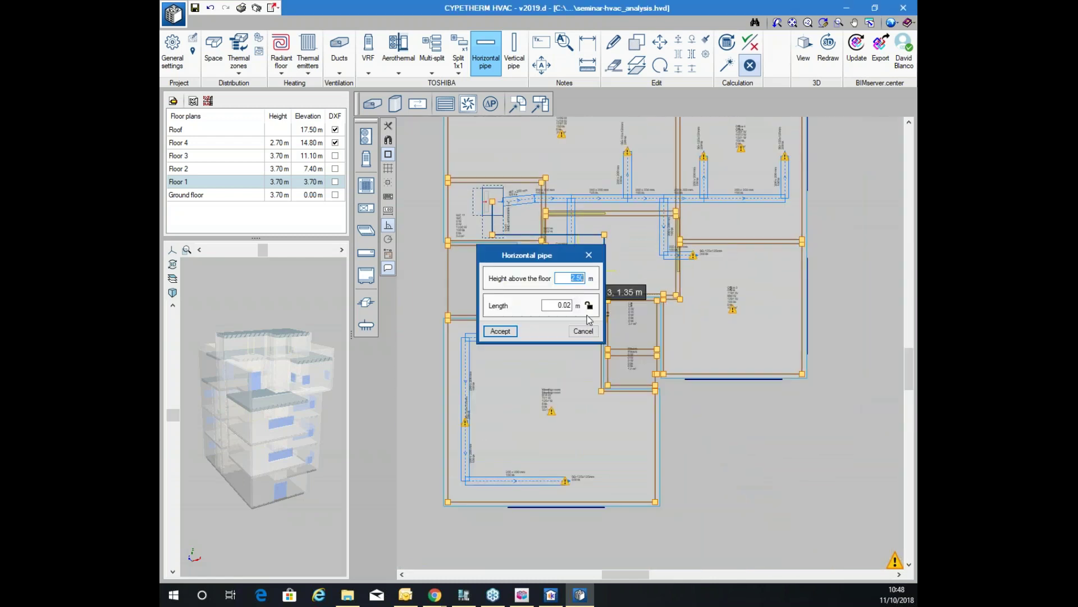
{"action": "left_click", "coordinate": [584, 331]}
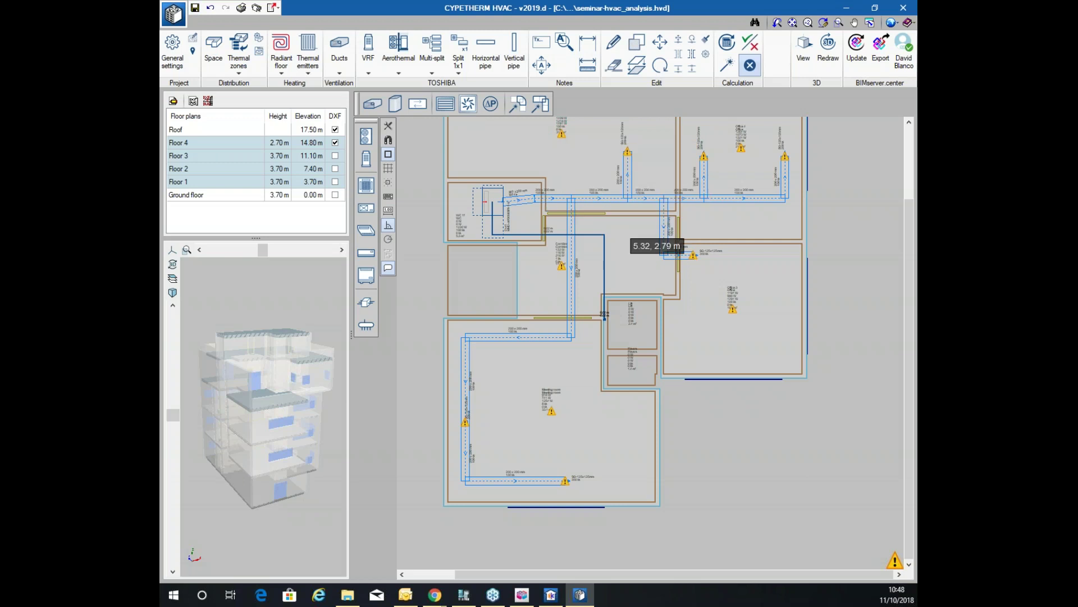
Examine the Floor 1 duct and pipe layout and the thermal loads and ventilation flows of its offices and Corridor
{"action": "scroll", "coordinate": [633, 225], "scroll_direction": "down", "scroll_amount": 1}
{"action": "scroll", "coordinate": [604, 240], "scroll_direction": "up", "scroll_amount": 3}
{"action": "scroll", "coordinate": [519, 332], "scroll_direction": "up", "scroll_amount": 2}
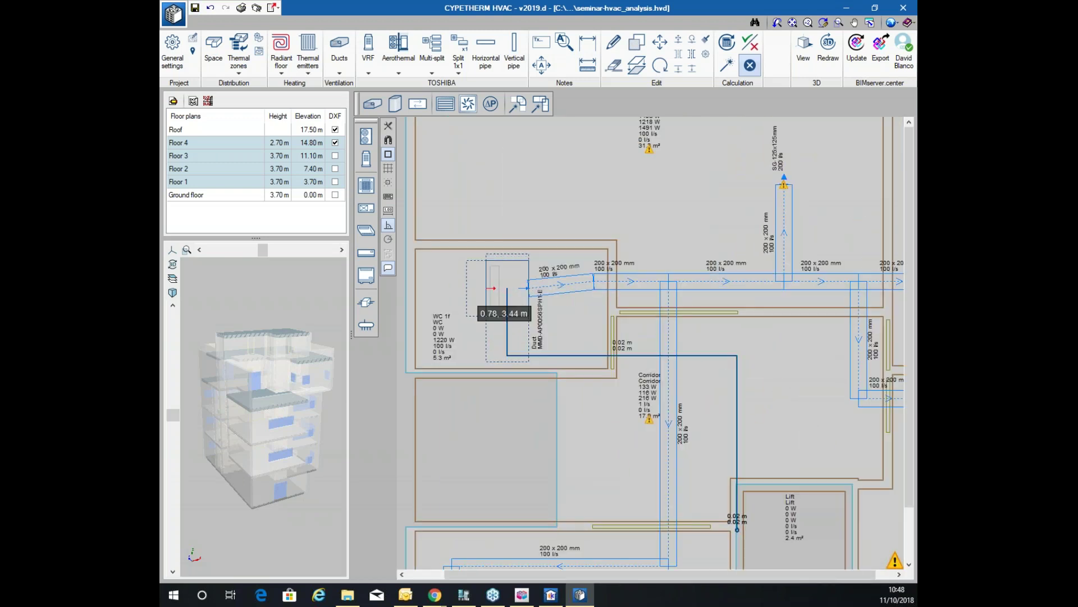
{"action": "scroll", "coordinate": [535, 224], "scroll_direction": "down", "scroll_amount": 3}
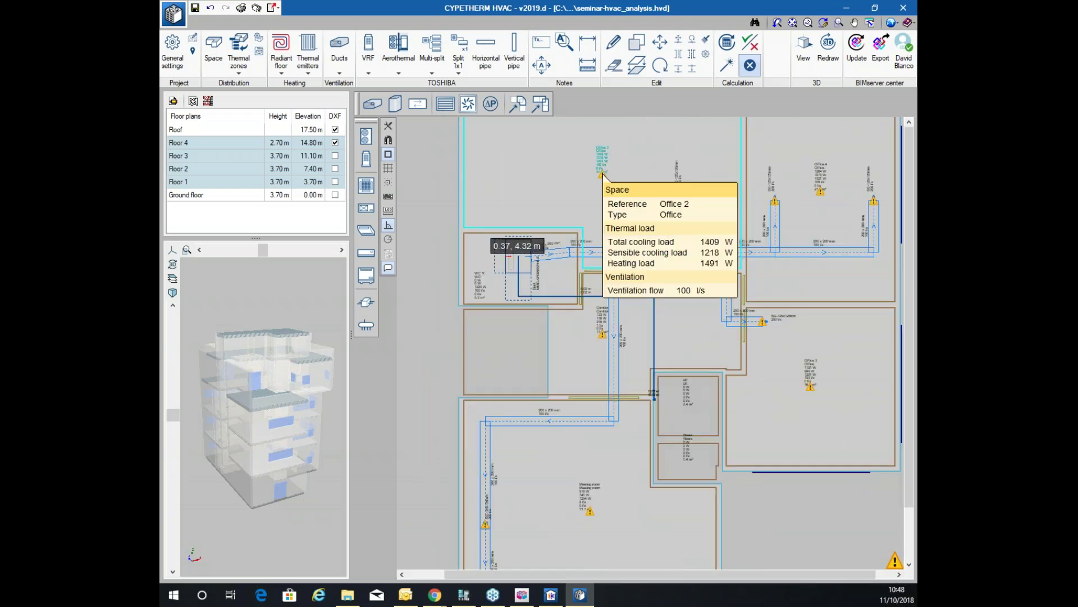
{"action": "scroll", "coordinate": [615, 197], "scroll_direction": "down", "scroll_amount": 1}
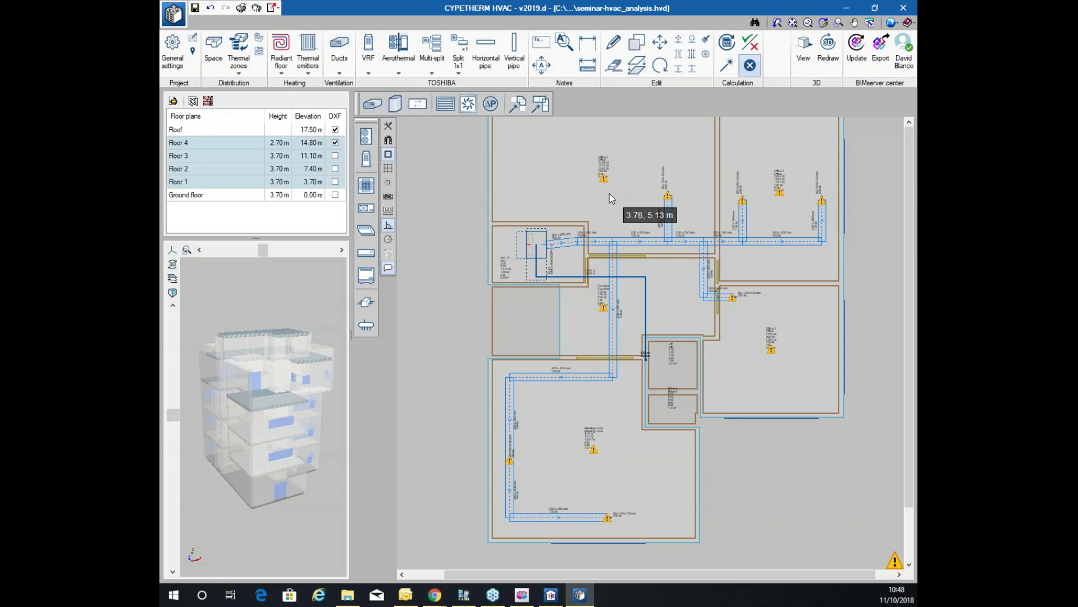
{"action": "scroll", "coordinate": [640, 160], "scroll_direction": "down", "scroll_amount": 2}
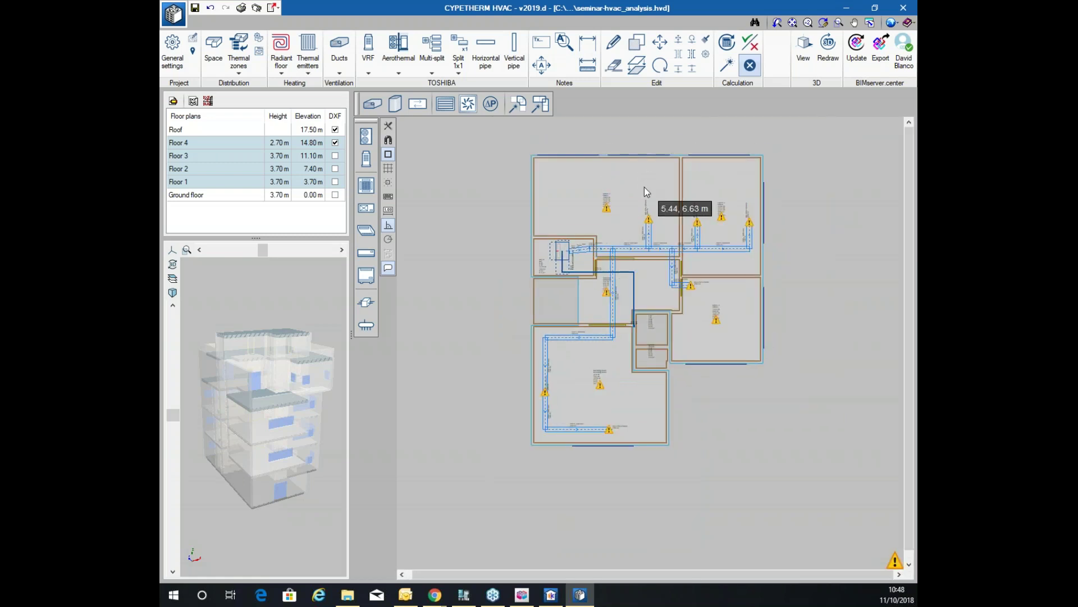
{"action": "scroll", "coordinate": [645, 187], "scroll_direction": "up", "scroll_amount": 1}
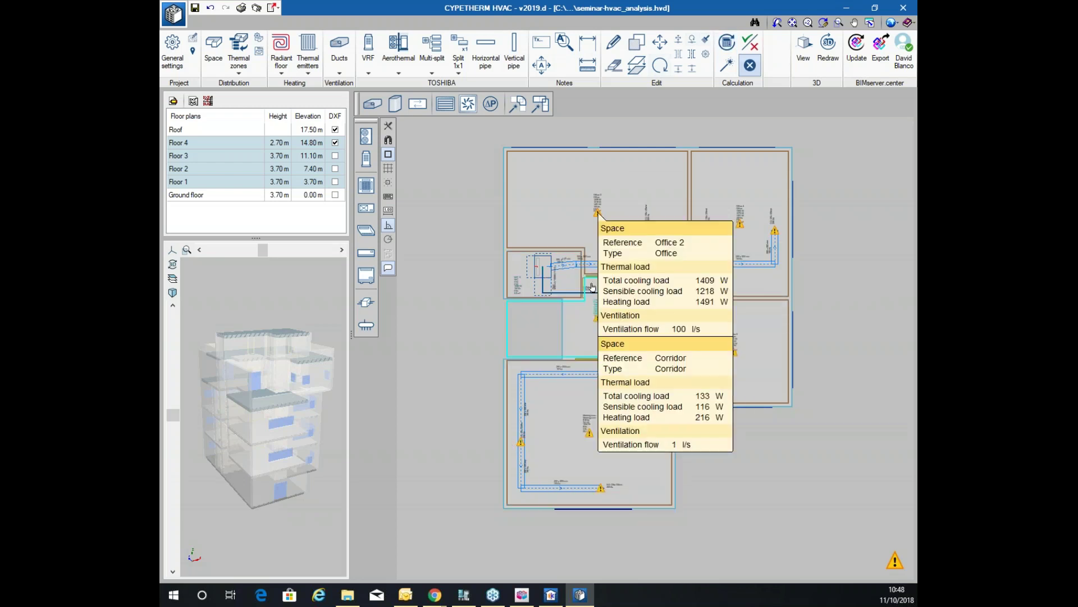
{"action": "scroll", "coordinate": [651, 253], "scroll_direction": "up", "scroll_amount": 1}
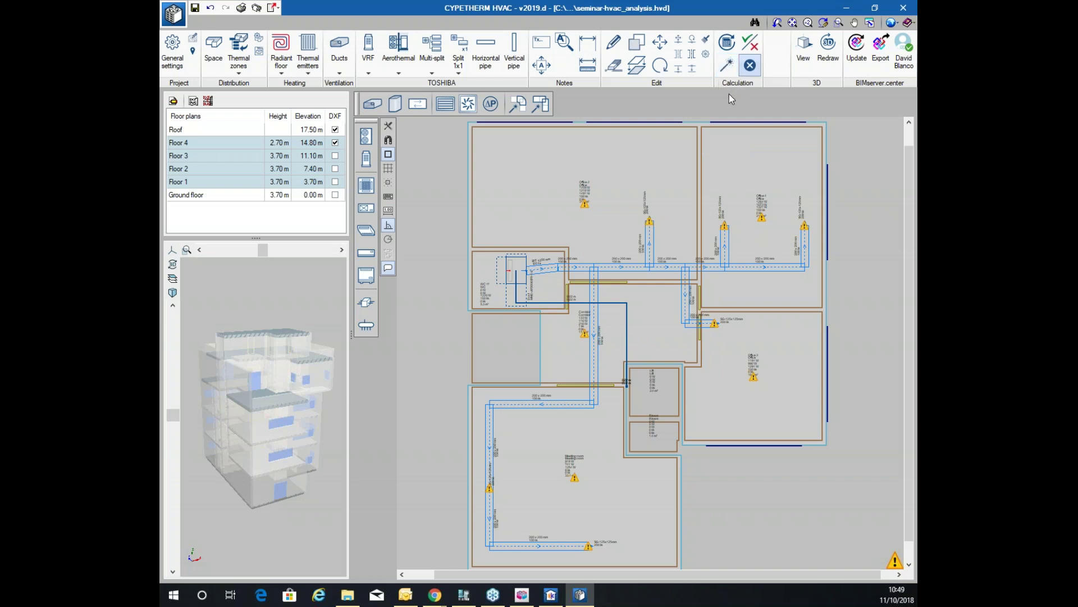
Size the installation's ducts and pipes automatically, and inspect the results for straight duct 5 above the Corridor
{"action": "mouse_move", "coordinate": [718, 125]}
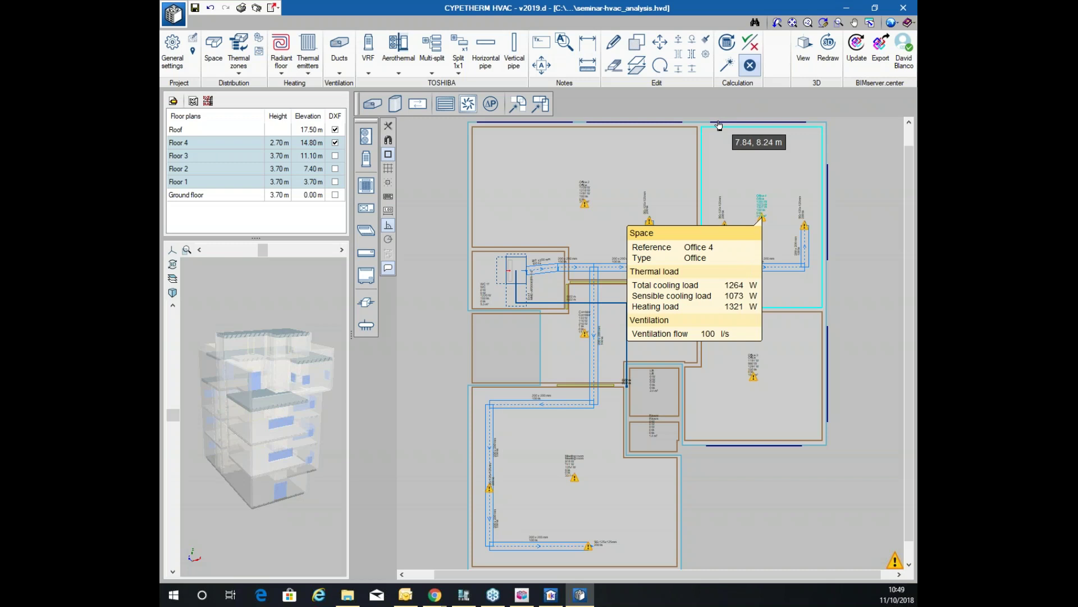
{"action": "left_click", "coordinate": [726, 68]}
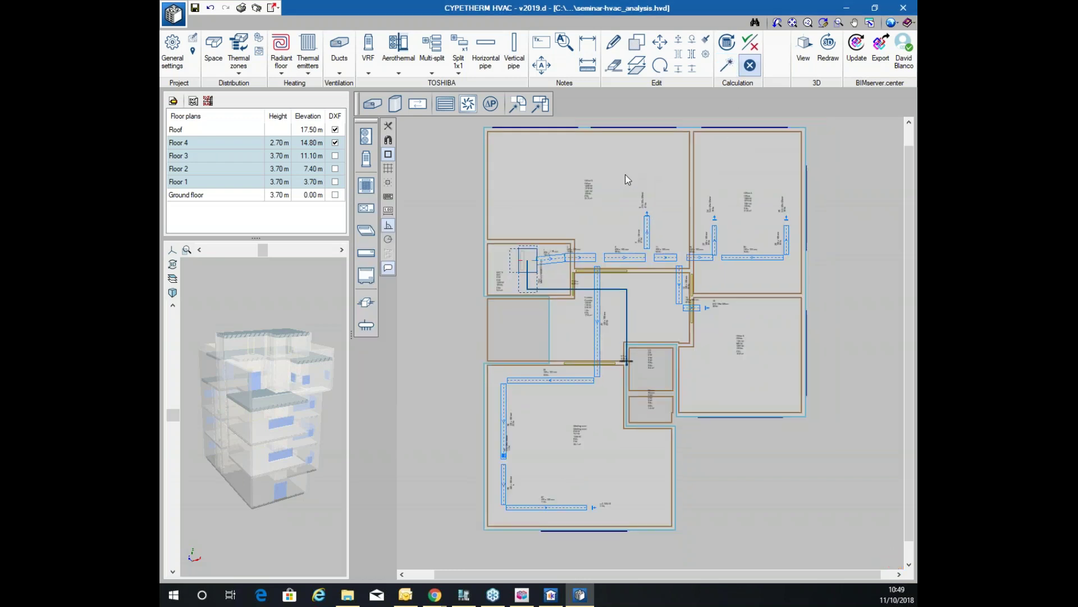
{"action": "scroll", "coordinate": [696, 208], "scroll_direction": "up", "scroll_amount": 2}
{"action": "mouse_move", "coordinate": [672, 306]}
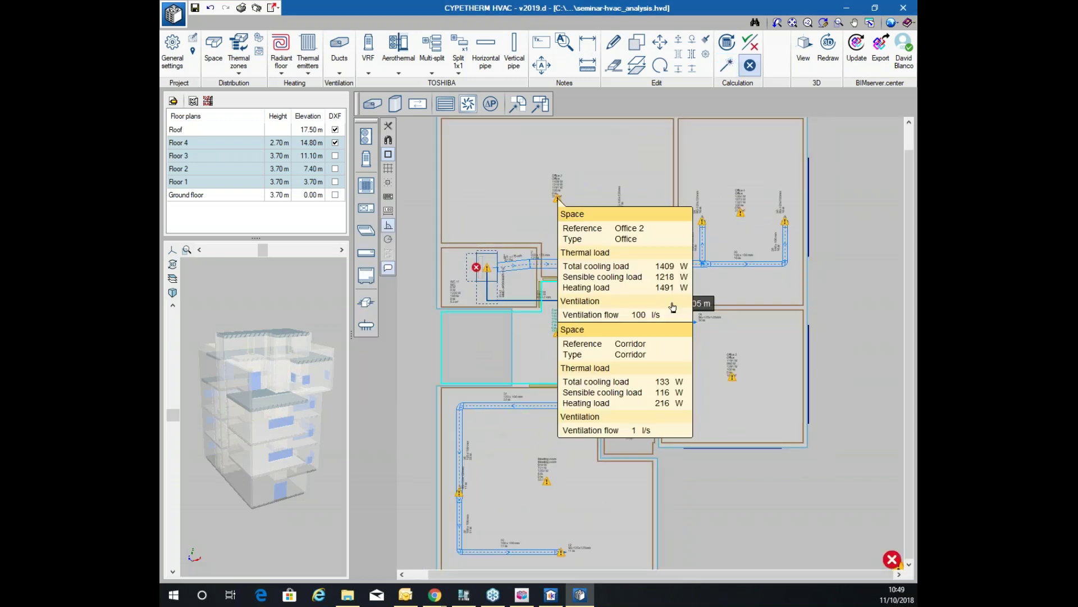
{"action": "scroll", "coordinate": [611, 159], "scroll_direction": "up", "scroll_amount": 1}
{"action": "scroll", "coordinate": [608, 163], "scroll_direction": "up", "scroll_amount": 1}
{"action": "scroll", "coordinate": [571, 312], "scroll_direction": "up", "scroll_amount": 1}
{"action": "scroll", "coordinate": [589, 378], "scroll_direction": "up", "scroll_amount": 1}
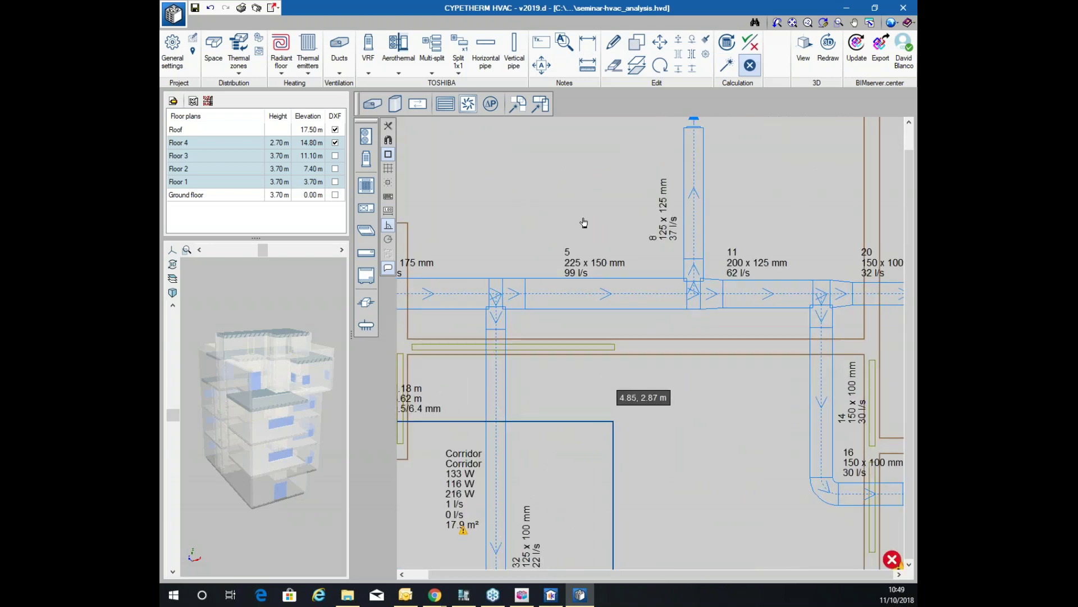
{"action": "scroll", "coordinate": [581, 261], "scroll_direction": "up", "scroll_amount": 1}
{"action": "mouse_move", "coordinate": [581, 260]}
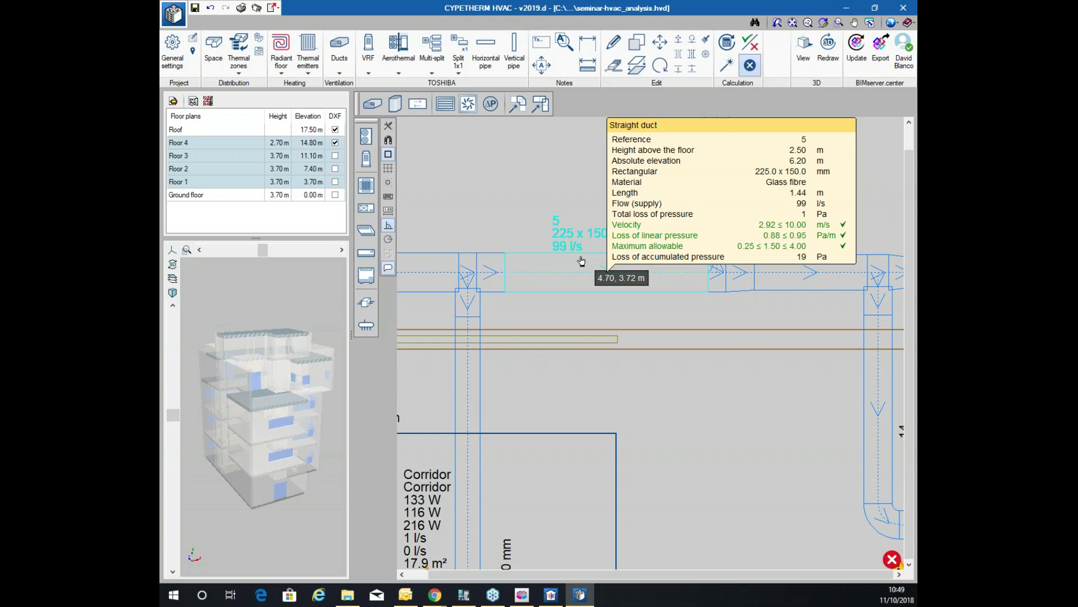
{"action": "scroll", "coordinate": [596, 248], "scroll_direction": "down", "scroll_amount": 2}
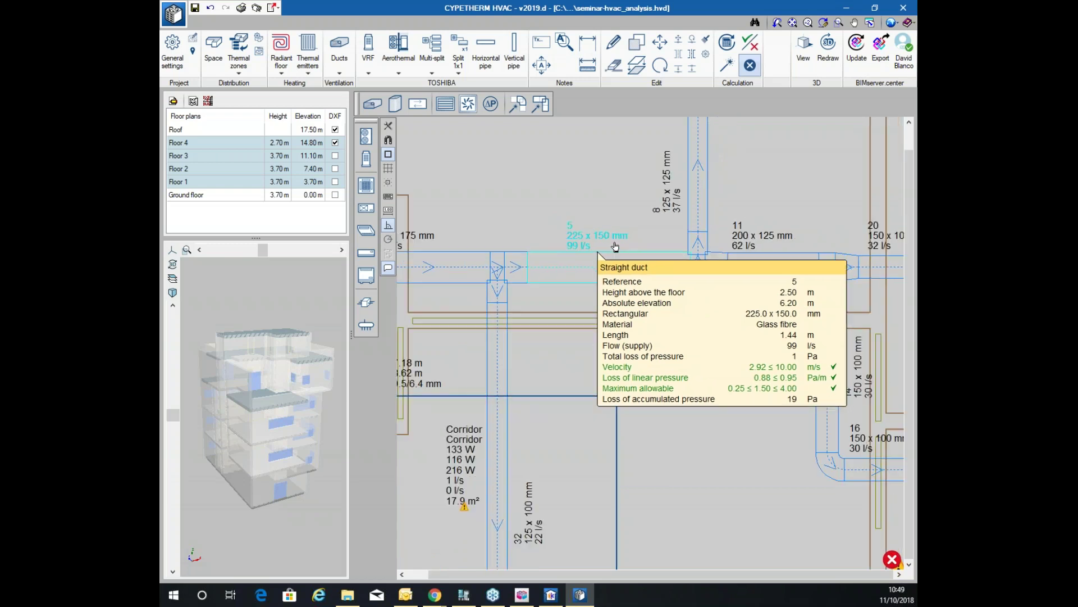
Open the calculation report of straight duct 5's checks and read its pressure loss, friction factor, hydraulic diameter, velocity and section formulas
{"action": "left_click", "coordinate": [607, 265]}
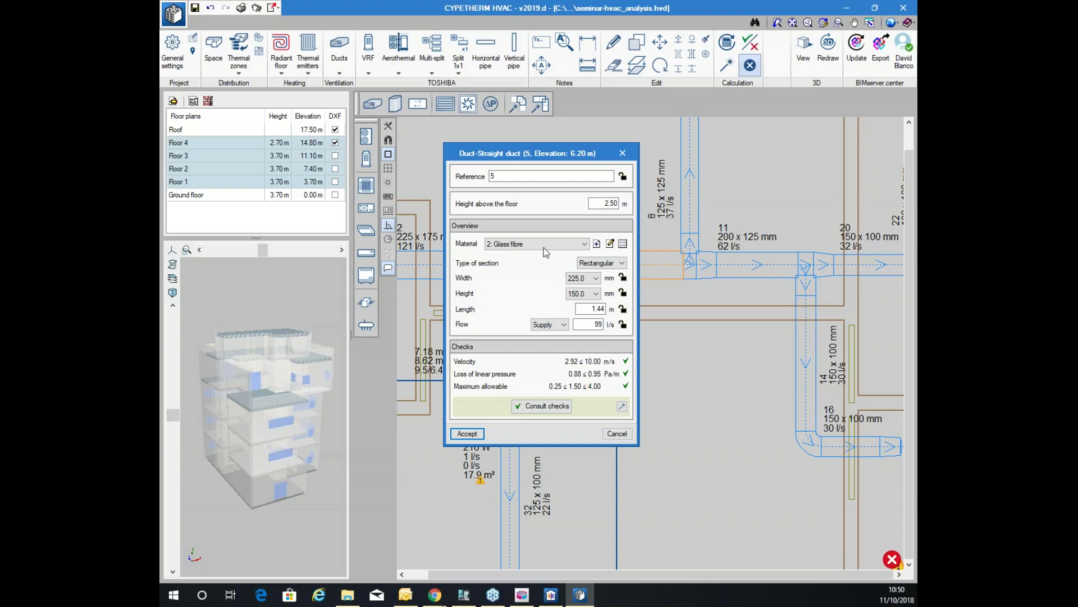
{"action": "left_click", "coordinate": [541, 405]}
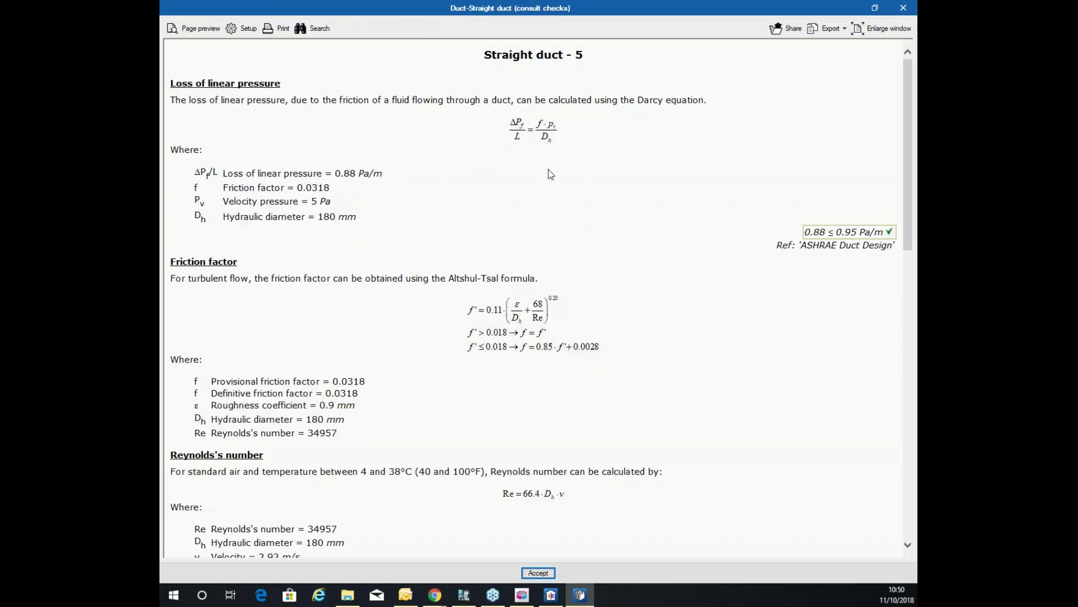
{"action": "scroll", "coordinate": [544, 153], "scroll_direction": "down", "scroll_amount": 3}
{"action": "scroll", "coordinate": [505, 185], "scroll_direction": "up", "scroll_amount": 3}
{"action": "scroll", "coordinate": [472, 224], "scroll_direction": "down", "scroll_amount": 4}
{"action": "scroll", "coordinate": [472, 223], "scroll_direction": "up", "scroll_amount": 4}
{"action": "scroll", "coordinate": [351, 124], "scroll_direction": "down", "scroll_amount": 5}
{"action": "scroll", "coordinate": [352, 128], "scroll_direction": "down", "scroll_amount": 3}
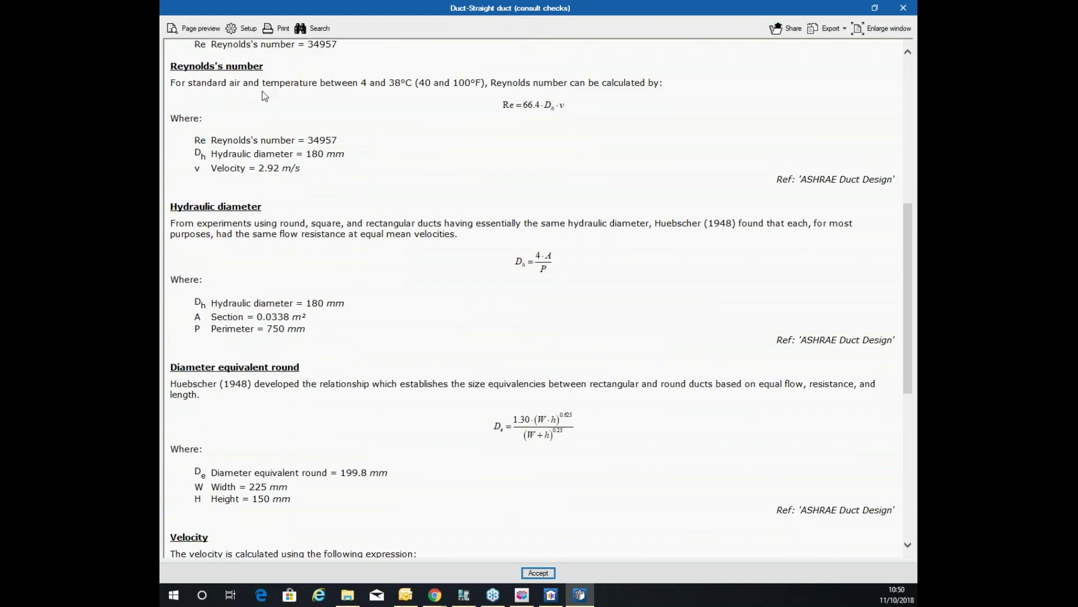
{"action": "scroll", "coordinate": [307, 172], "scroll_direction": "down", "scroll_amount": 7}
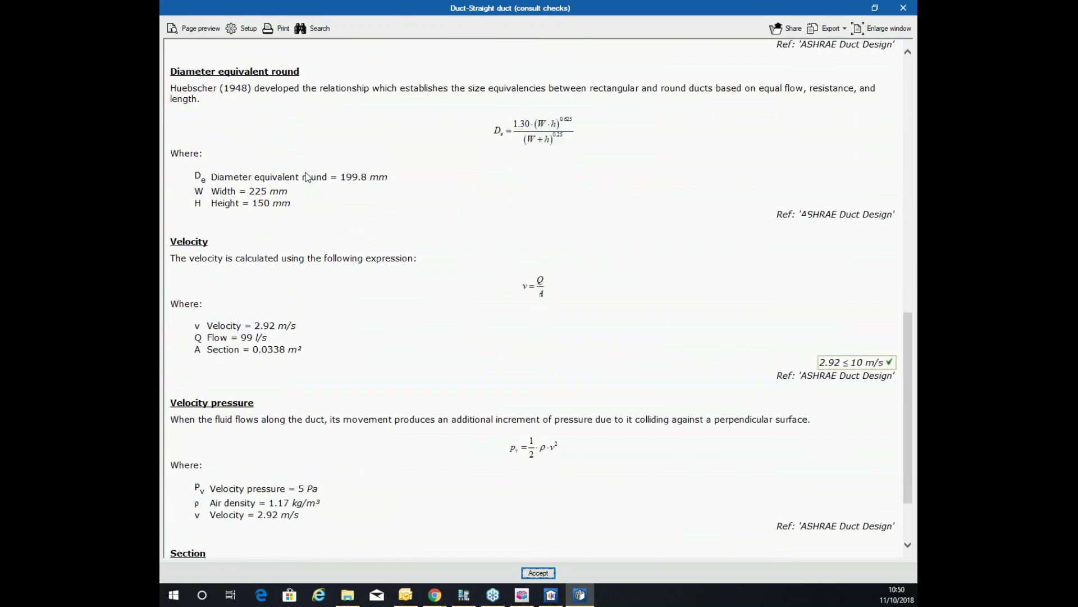
{"action": "scroll", "coordinate": [836, 191], "scroll_direction": "up", "scroll_amount": 15}
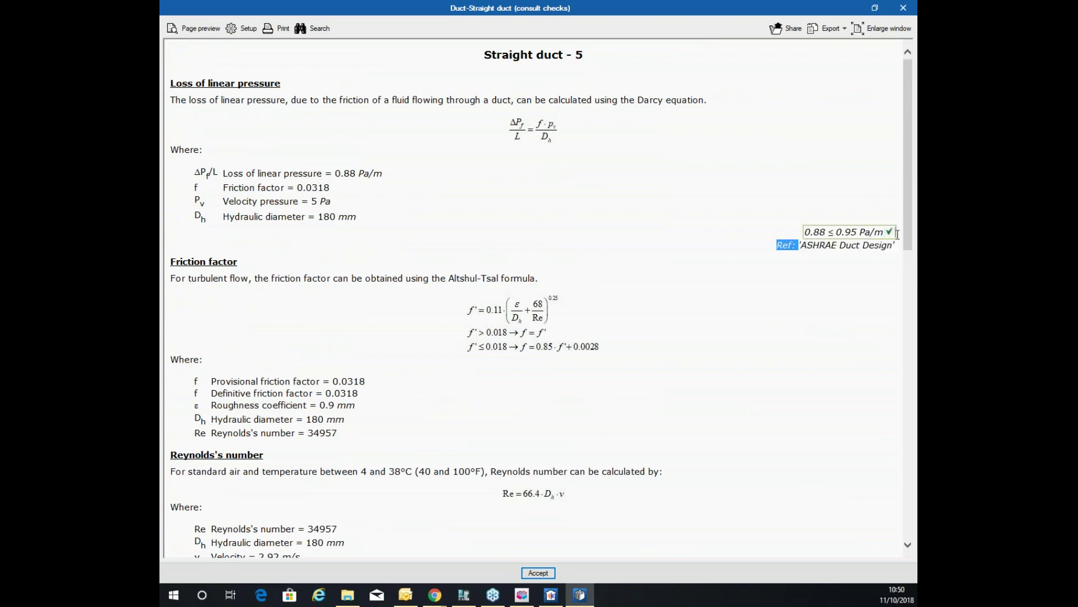
{"action": "left_click_drag", "start_coordinate": [799, 245], "coordinate": [893, 252]}
{"action": "scroll", "coordinate": [860, 202], "scroll_direction": "down", "scroll_amount": 12}
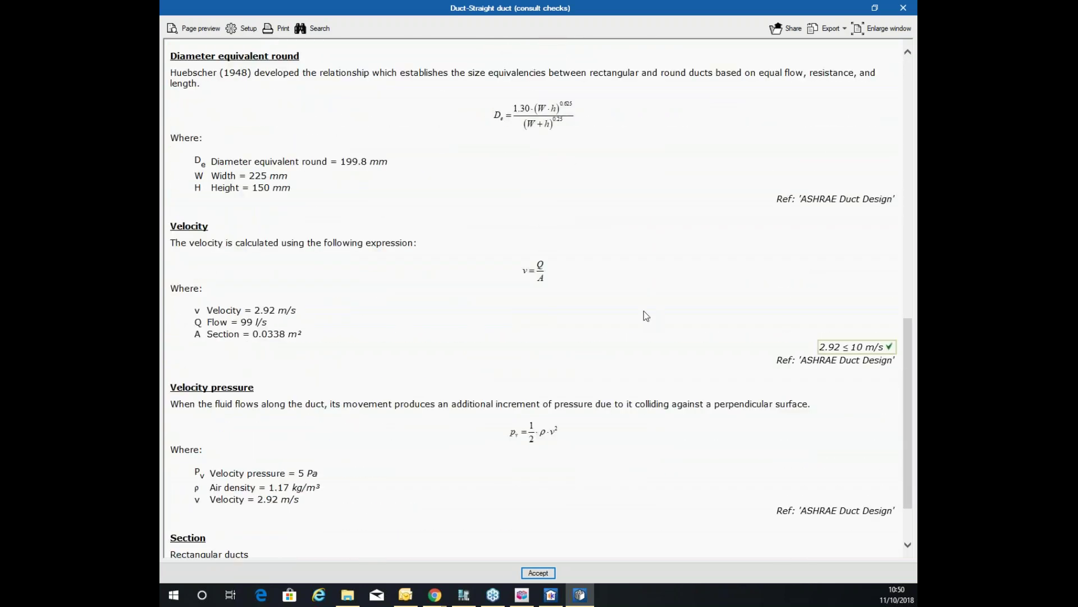
{"action": "scroll", "coordinate": [632, 297], "scroll_direction": "down", "scroll_amount": 1}
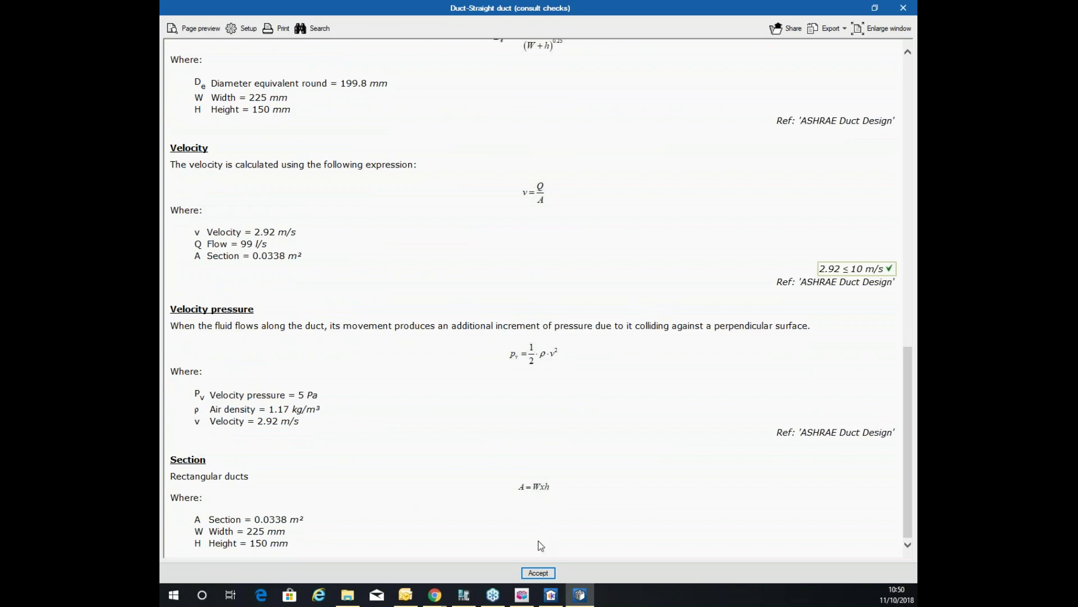
{"action": "scroll", "coordinate": [839, 32], "scroll_direction": "up", "scroll_amount": 6}
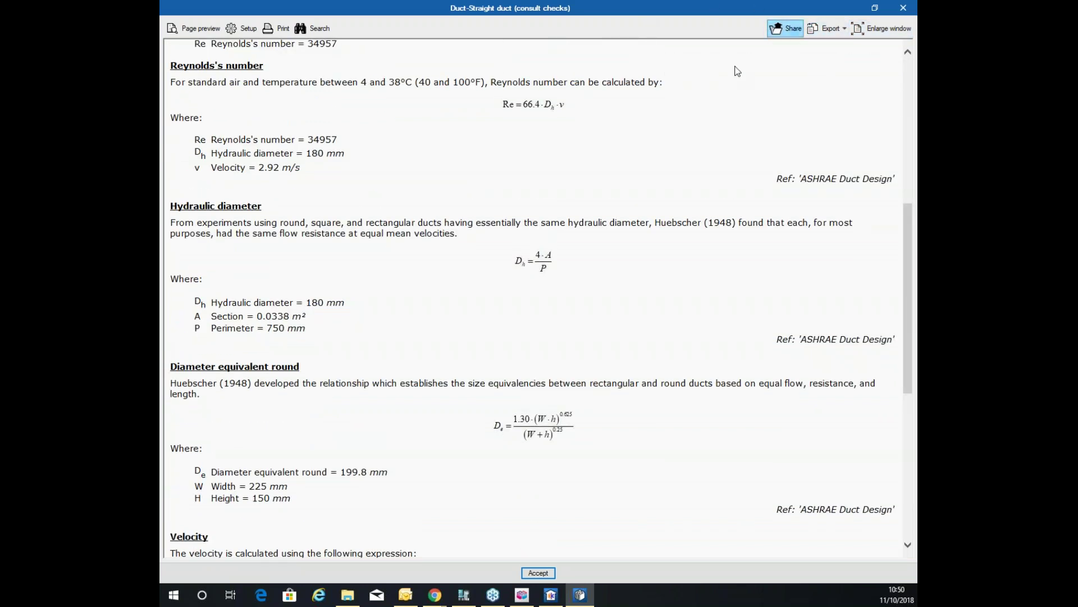
View the export formats offered for the duct 5 report, and close the report and the duct's properties without changes
{"action": "left_click", "coordinate": [838, 28]}
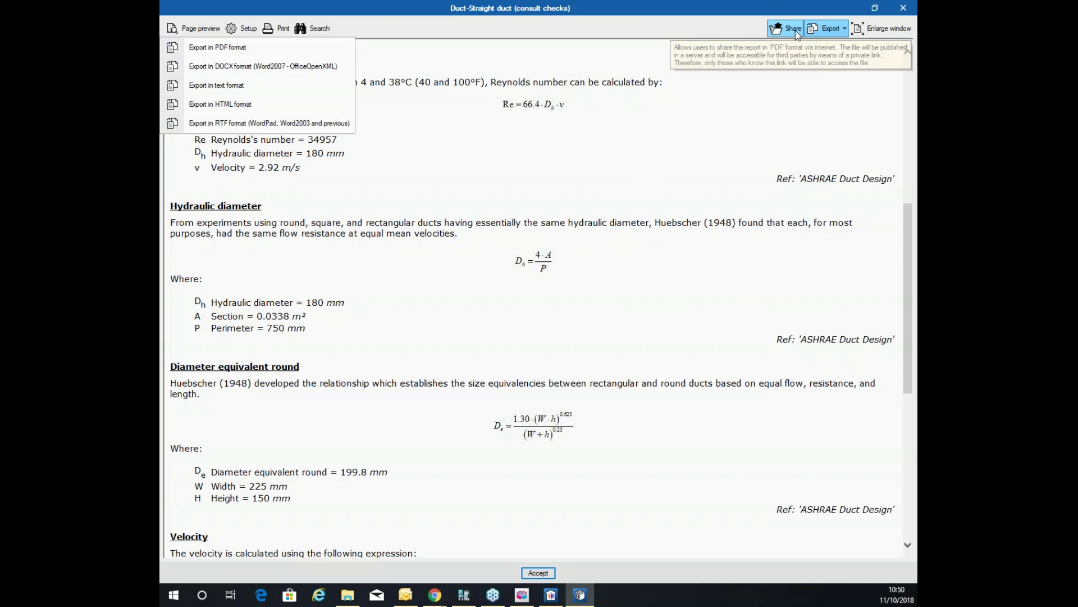
{"action": "left_click", "coordinate": [235, 30]}
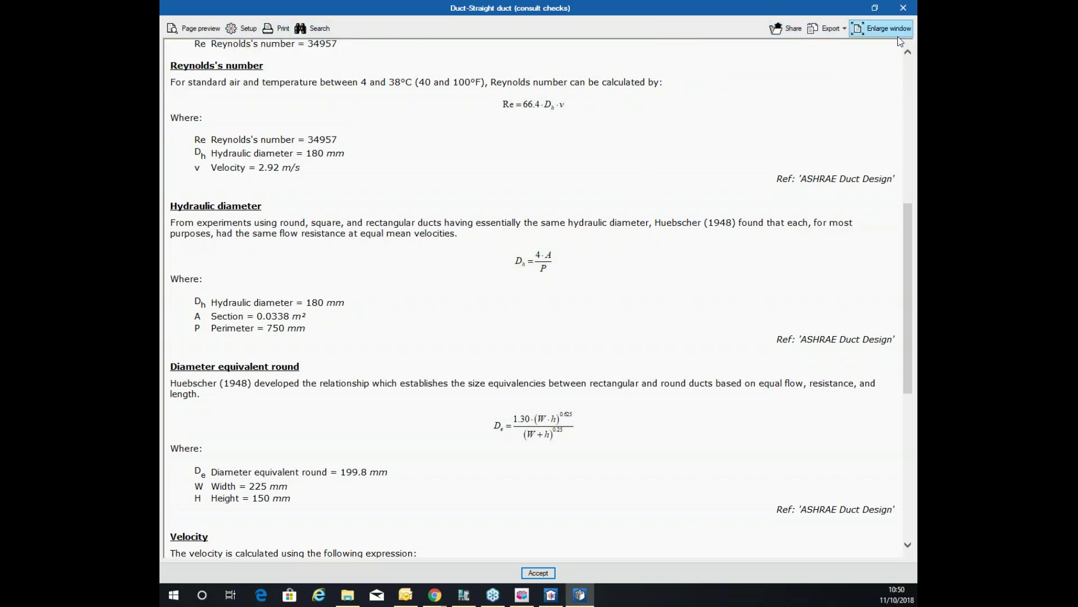
{"action": "left_click", "coordinate": [903, 8]}
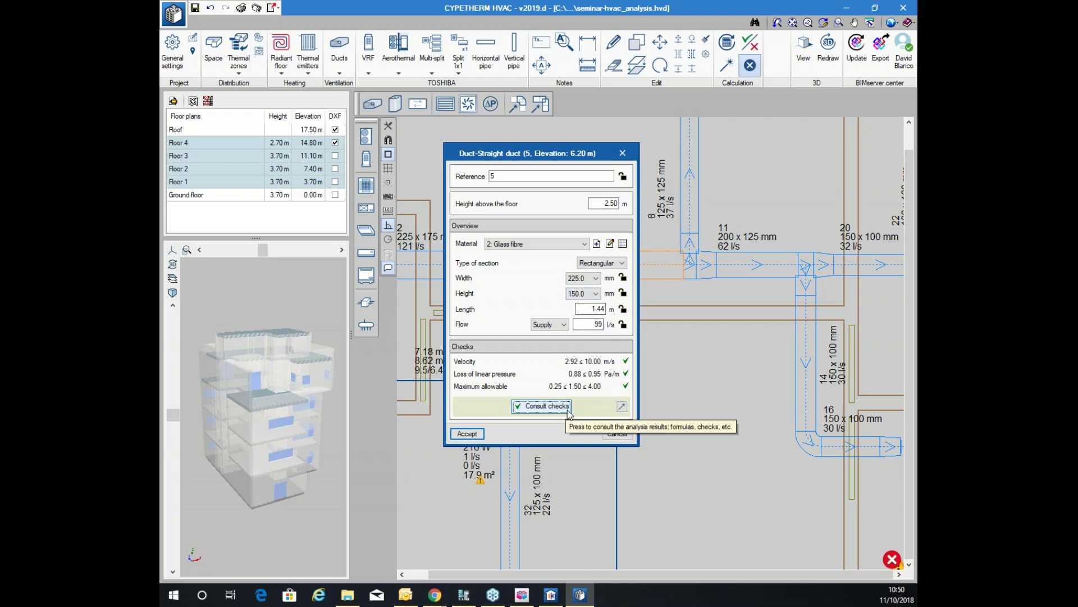
{"action": "left_click", "coordinate": [617, 434]}
{"action": "left_click", "coordinate": [642, 234]}
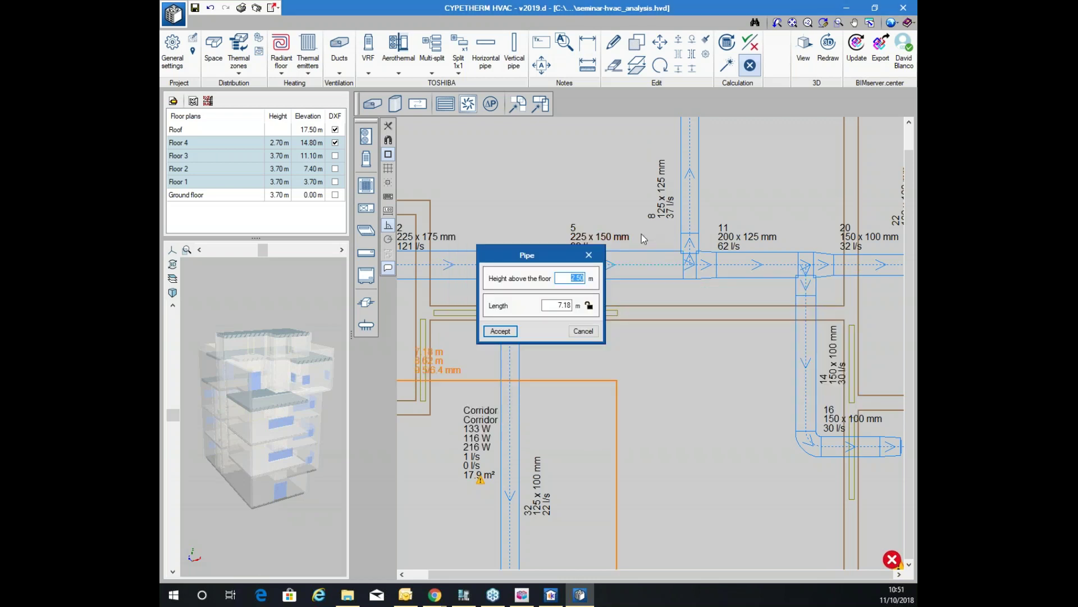
{"action": "left_click", "coordinate": [583, 335]}
Consult the checks of elbow 15 on the branch to Office 3, reviewing its ASHRAE fitting code and pressure drop calculation
{"action": "scroll", "coordinate": [676, 211], "scroll_direction": "down", "scroll_amount": 2}
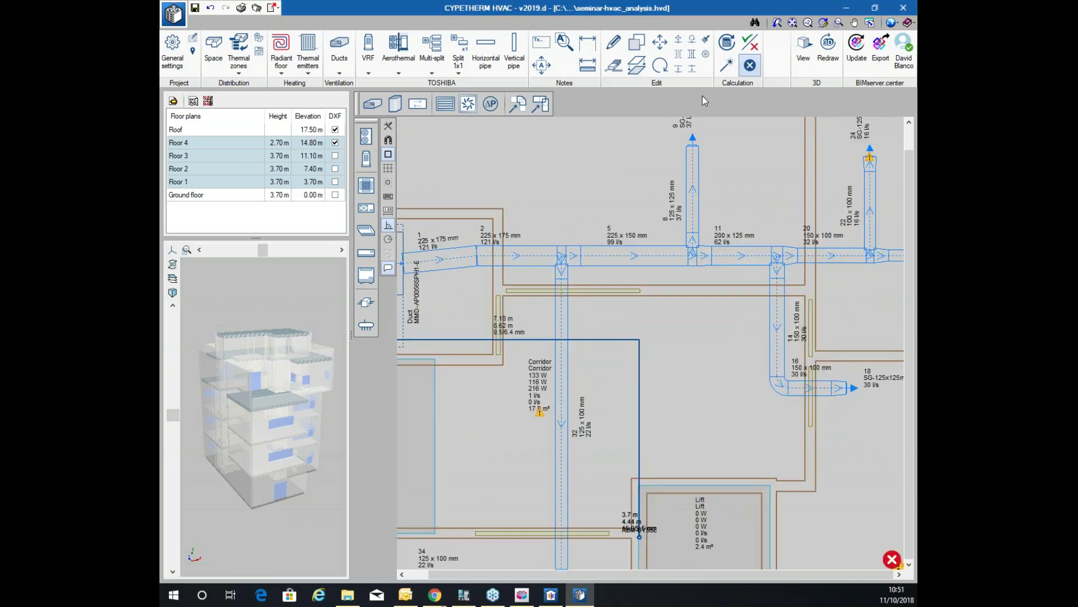
{"action": "scroll", "coordinate": [645, 225], "scroll_direction": "up", "scroll_amount": 2}
{"action": "scroll", "coordinate": [674, 228], "scroll_direction": "down", "scroll_amount": 2}
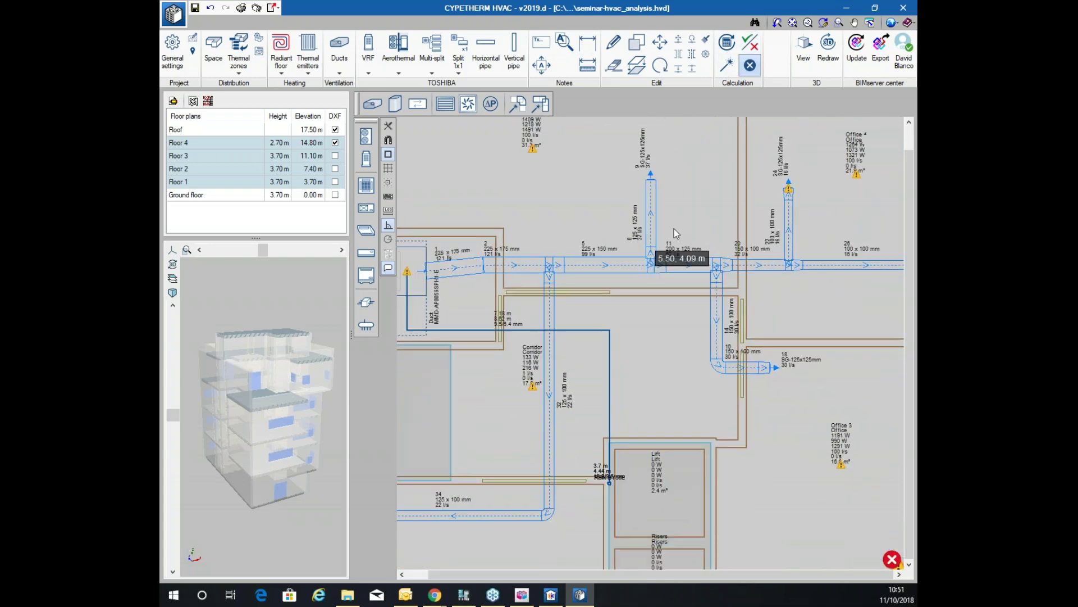
{"action": "scroll", "coordinate": [742, 348], "scroll_direction": "up", "scroll_amount": 4}
{"action": "middle_click_drag", "start_coordinate": [733, 359], "coordinate": [542, 328]}
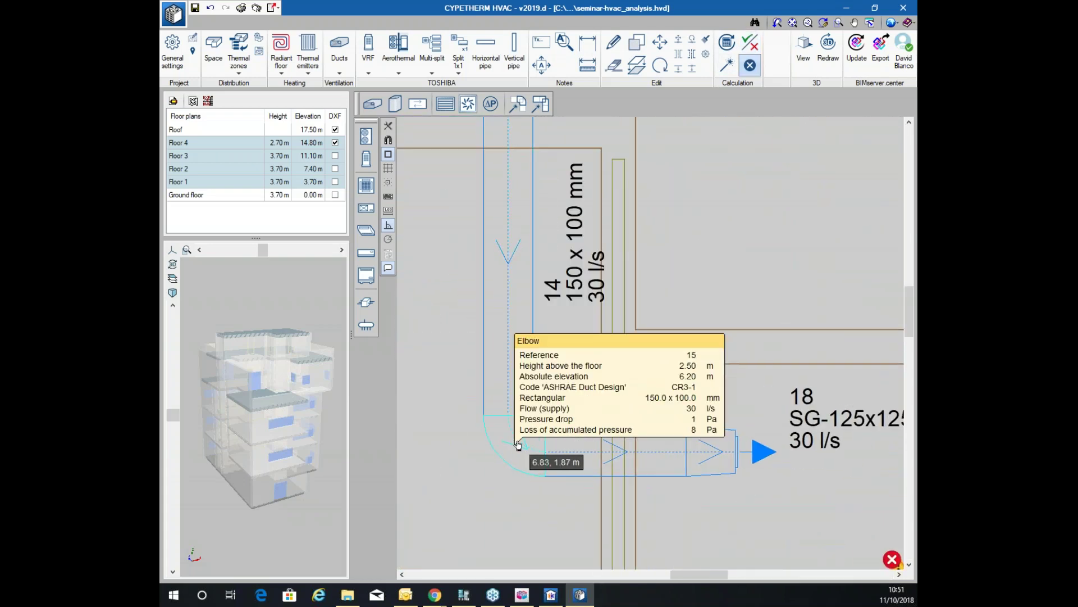
{"action": "left_click", "coordinate": [518, 441]}
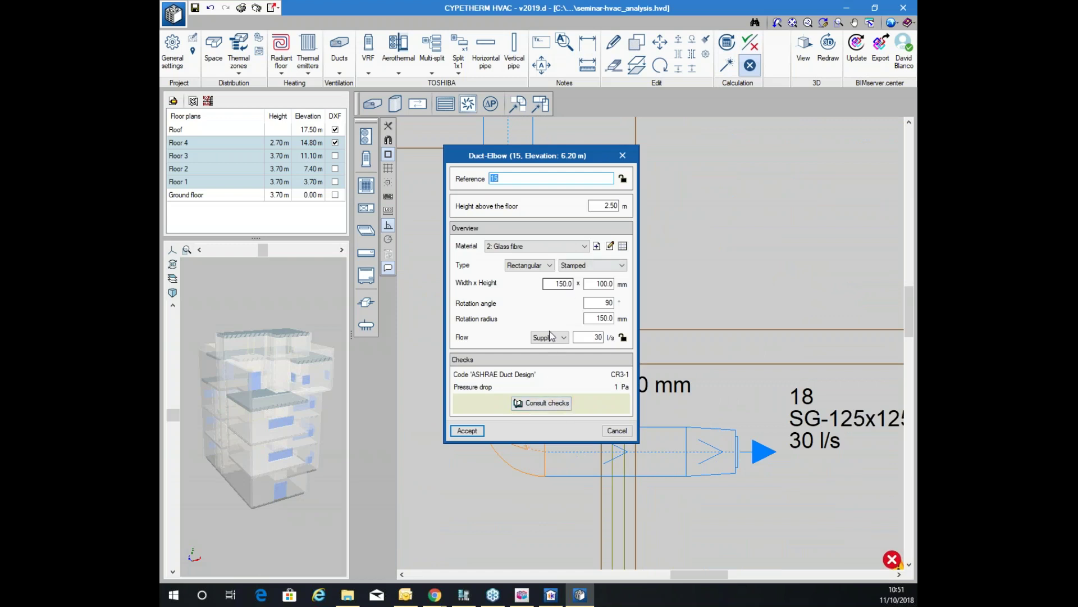
{"action": "left_click", "coordinate": [548, 403]}
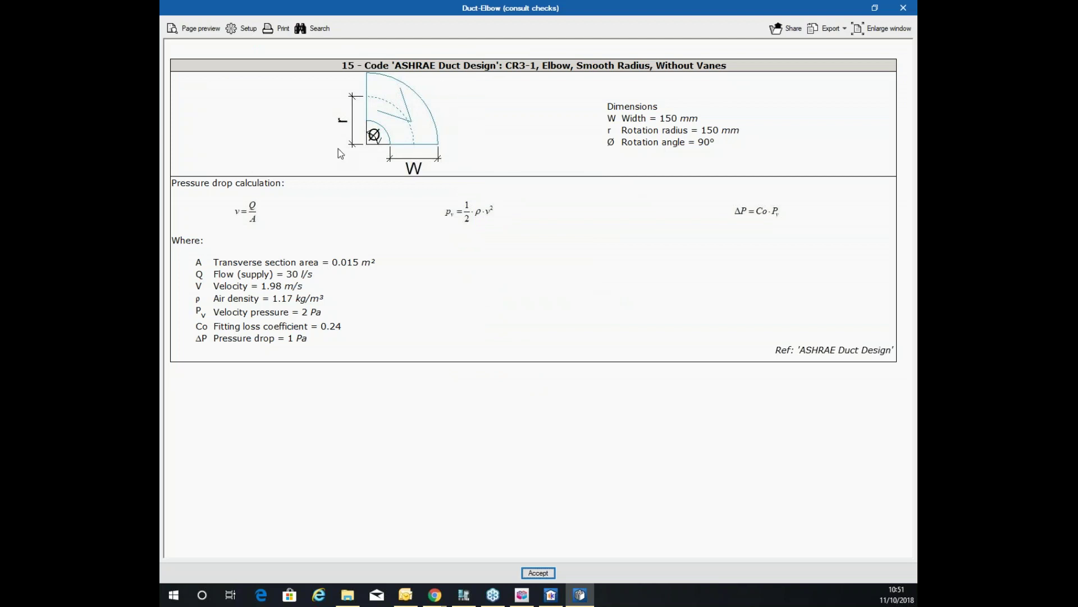
{"action": "double_click", "coordinate": [358, 61]}
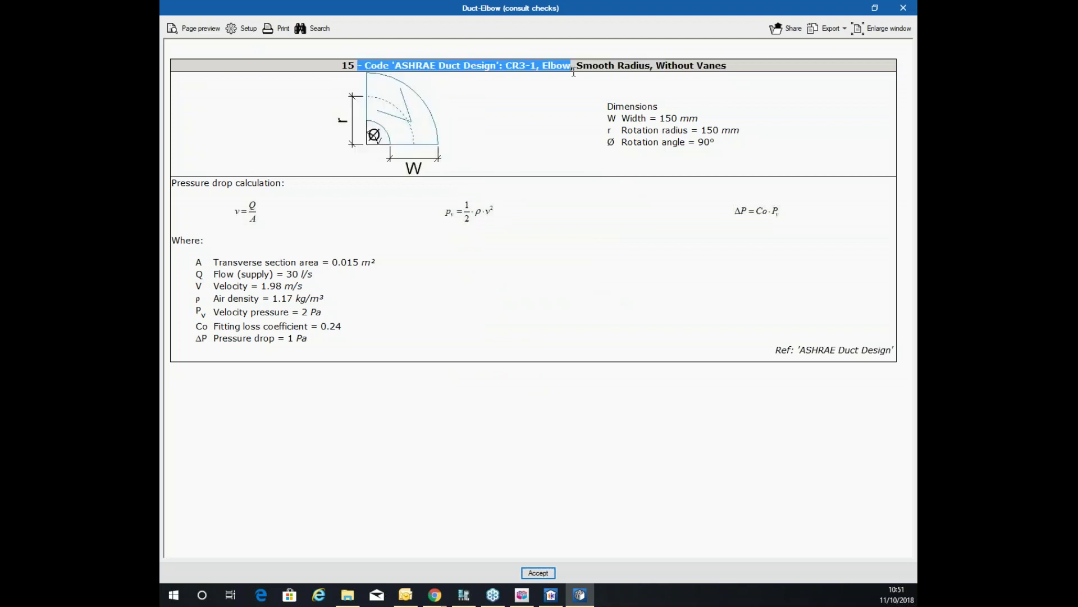
{"action": "left_click_drag", "start_coordinate": [767, 59], "coordinate": [770, 63]}
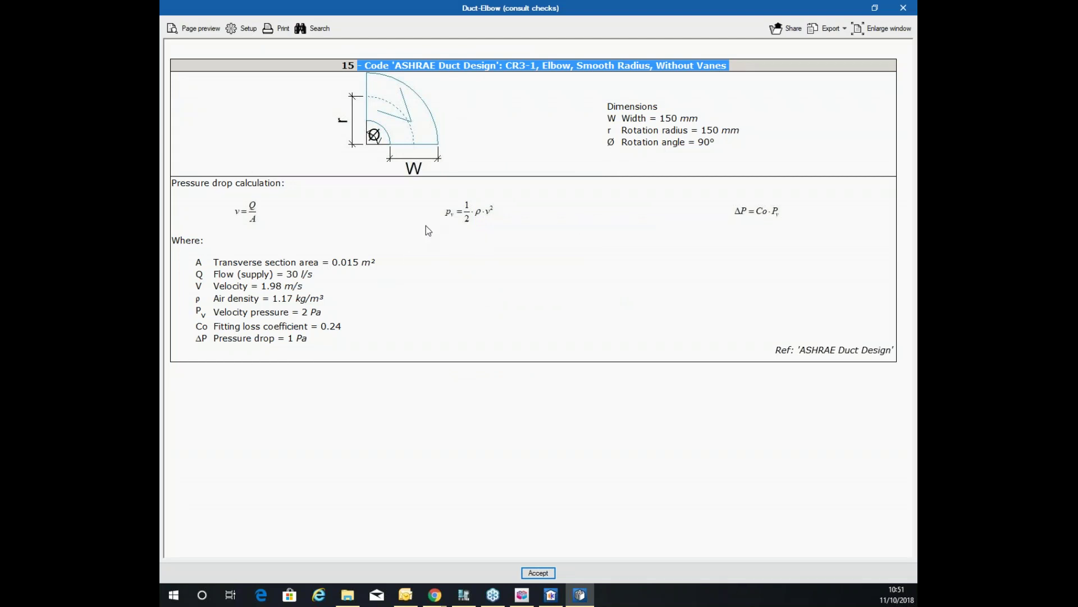
{"action": "left_click", "coordinate": [910, 6]}
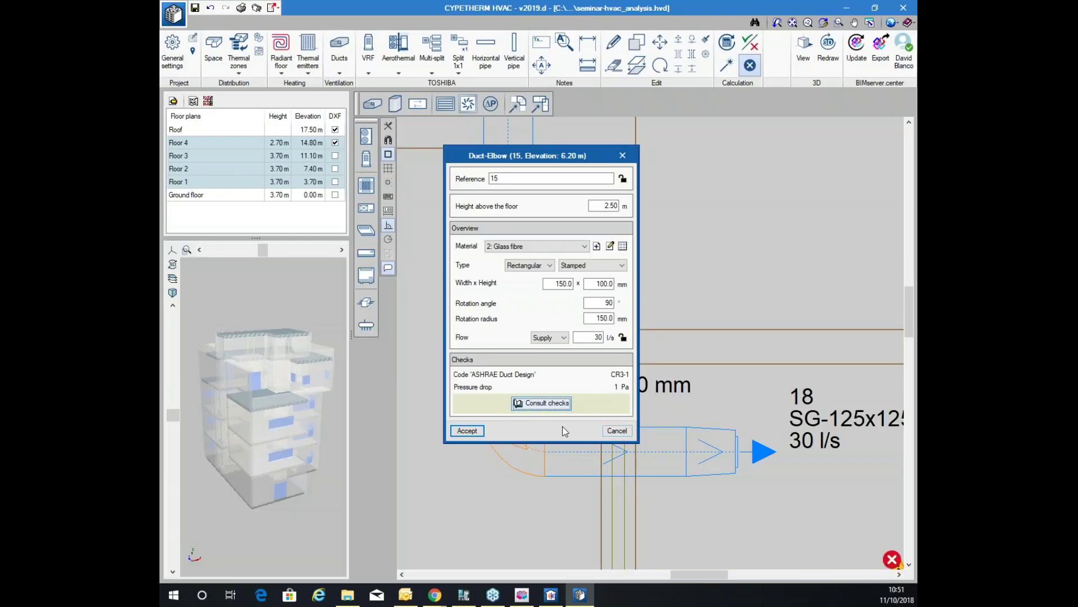
{"action": "left_click", "coordinate": [617, 430]}
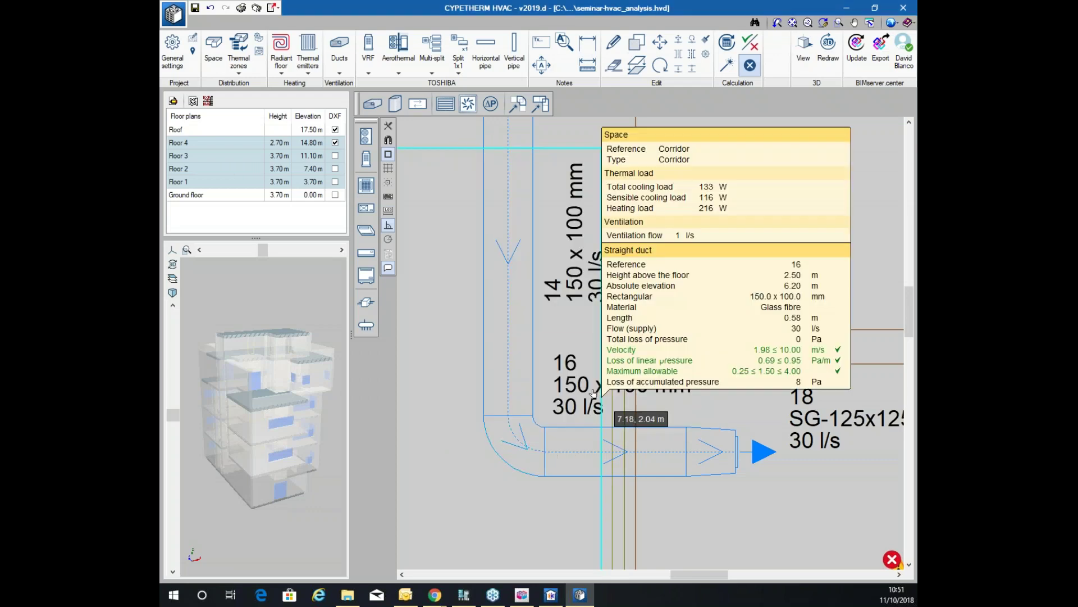
Examine the fittings and straight ducts serving Offices 2, 3 and 4, the warning at supply grille 24 and the overall error indicator
{"action": "scroll", "coordinate": [562, 433], "scroll_direction": "down", "scroll_amount": 3}
{"action": "mouse_move", "coordinate": [655, 440]}
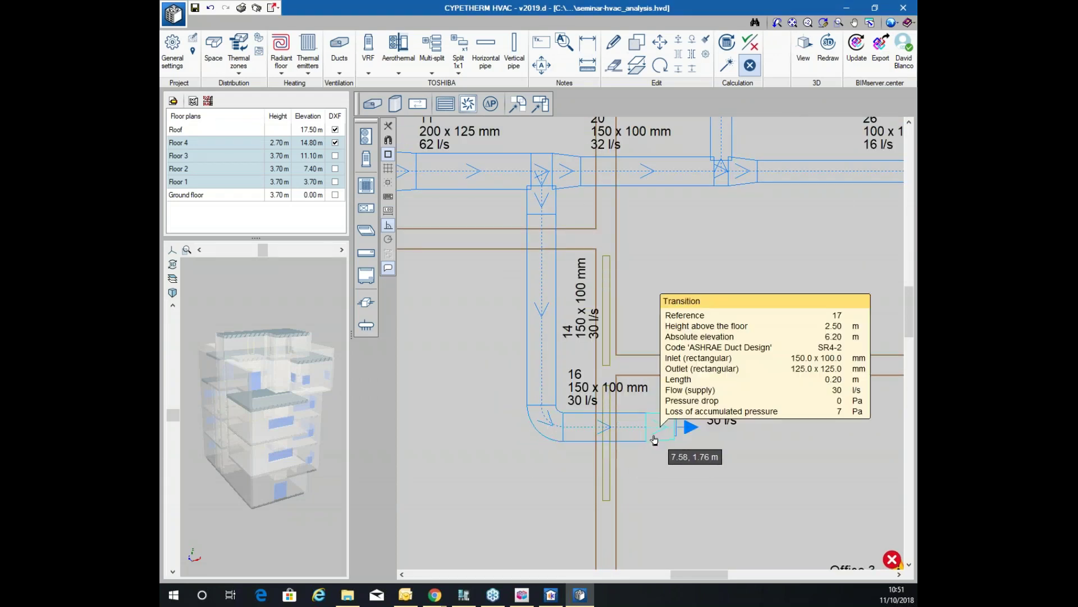
{"action": "scroll", "coordinate": [654, 440], "scroll_direction": "down", "scroll_amount": 3}
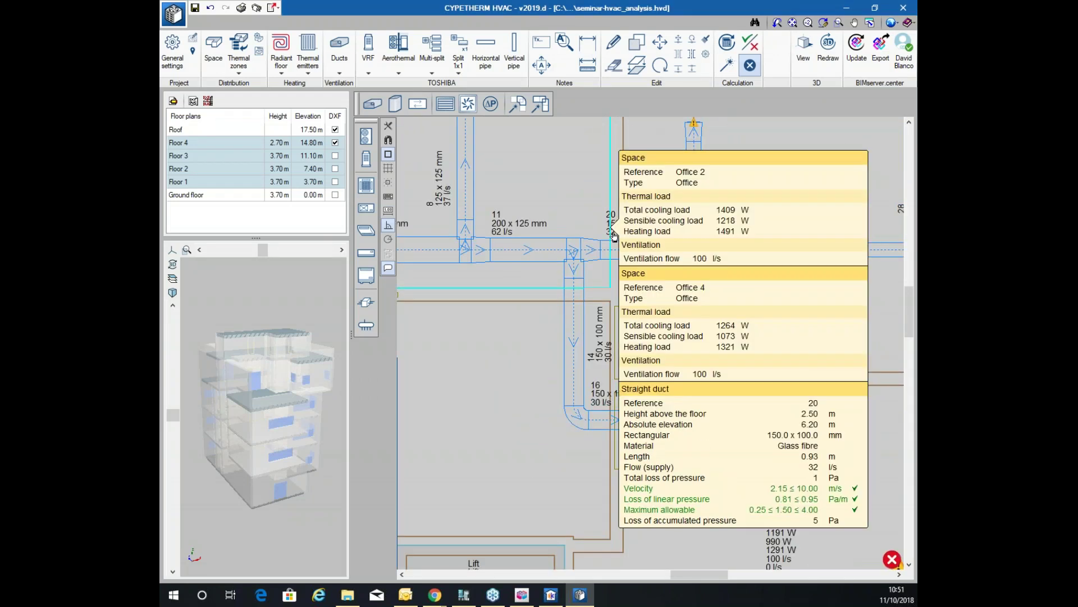
{"action": "scroll", "coordinate": [730, 225], "scroll_direction": "down", "scroll_amount": 3}
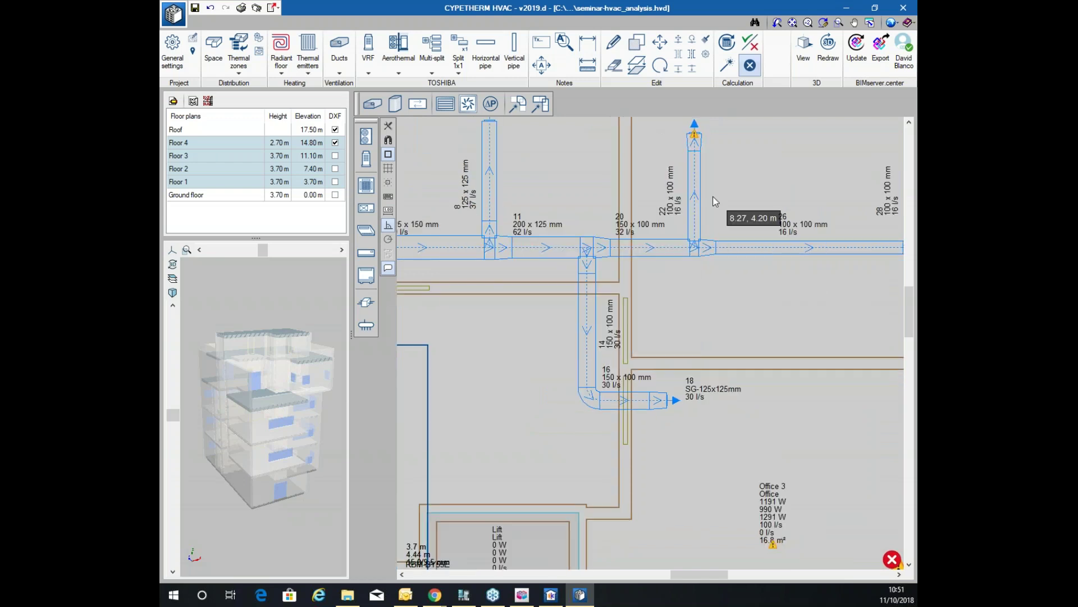
{"action": "scroll", "coordinate": [740, 132], "scroll_direction": "down", "scroll_amount": 3}
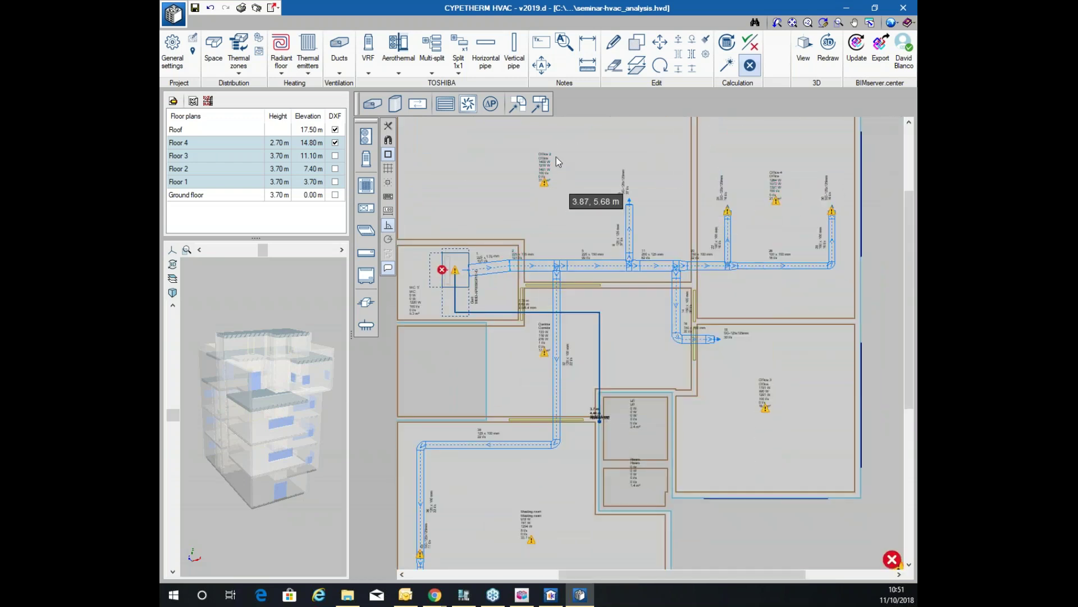
{"action": "scroll", "coordinate": [561, 213], "scroll_direction": "up", "scroll_amount": 3}
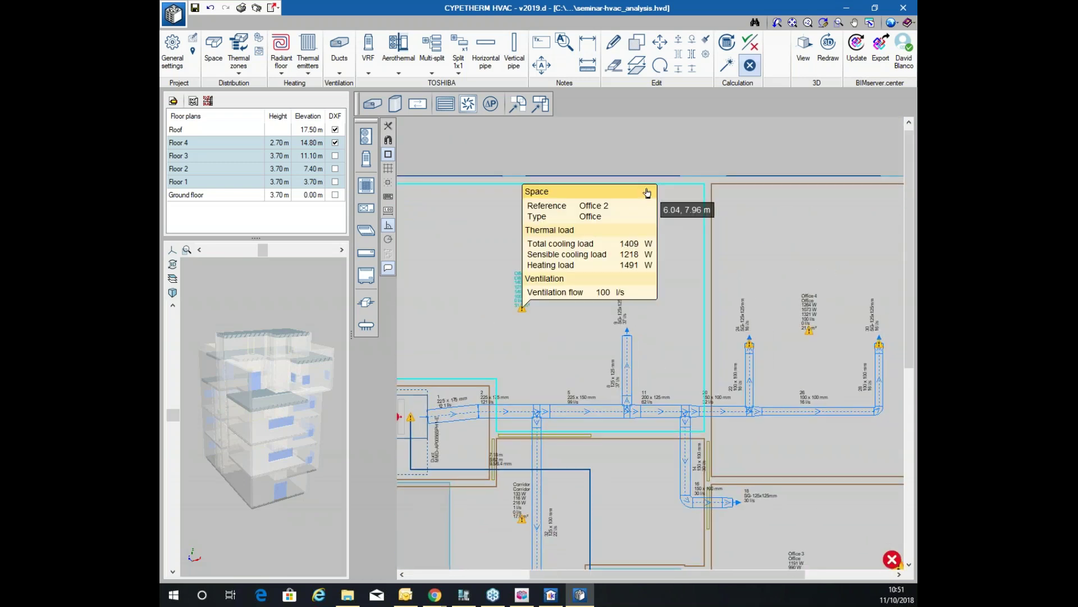
{"action": "scroll", "coordinate": [597, 260], "scroll_direction": "down", "scroll_amount": 2}
{"action": "scroll", "coordinate": [783, 326], "scroll_direction": "up", "scroll_amount": 3}
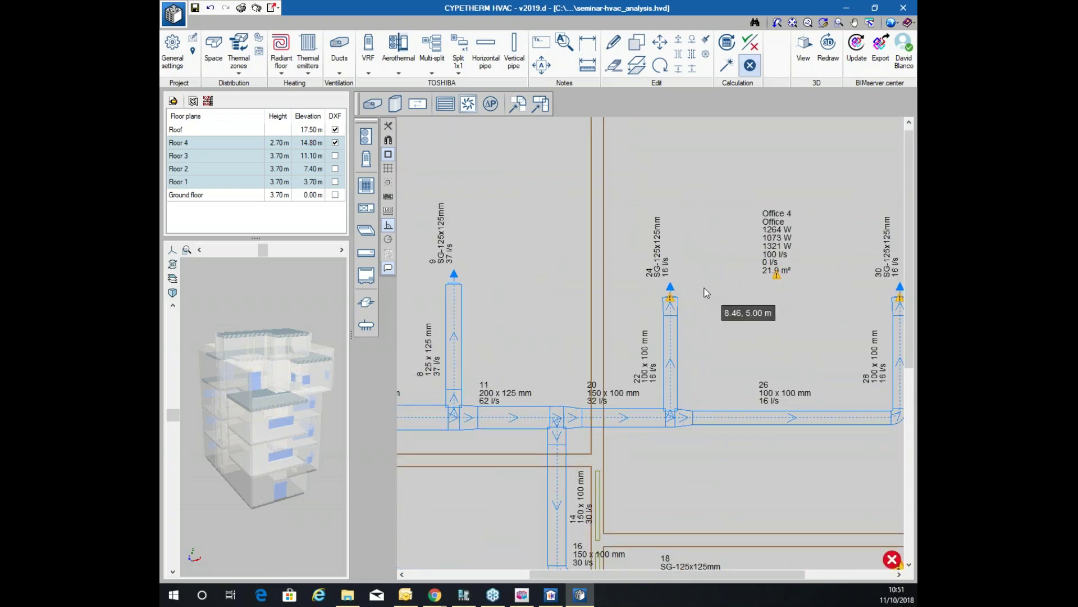
{"action": "mouse_move", "coordinate": [661, 304]}
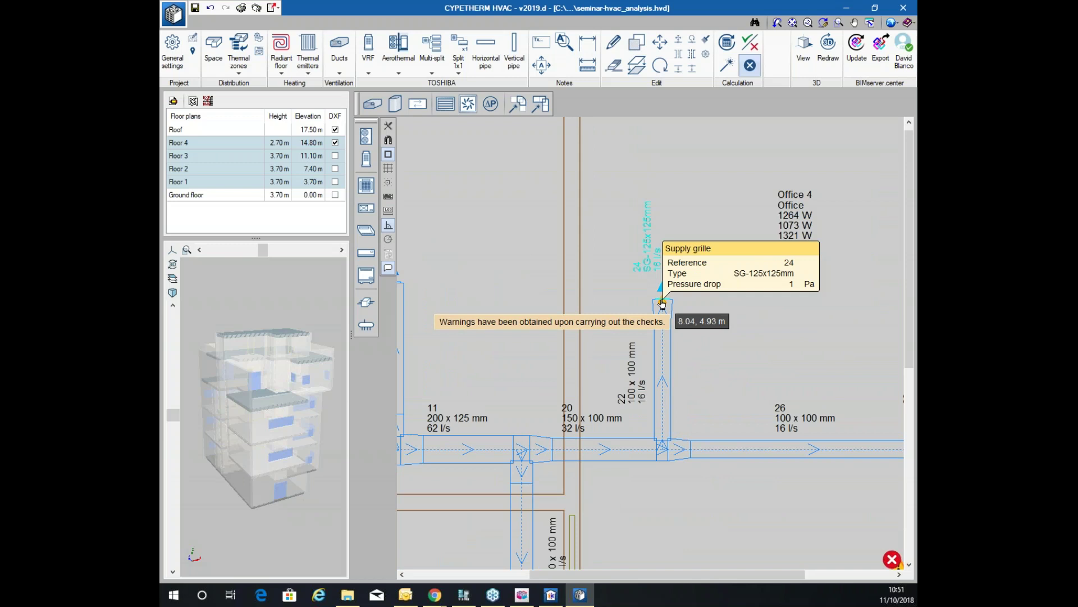
{"action": "scroll", "coordinate": [661, 303], "scroll_direction": "down", "scroll_amount": 2}
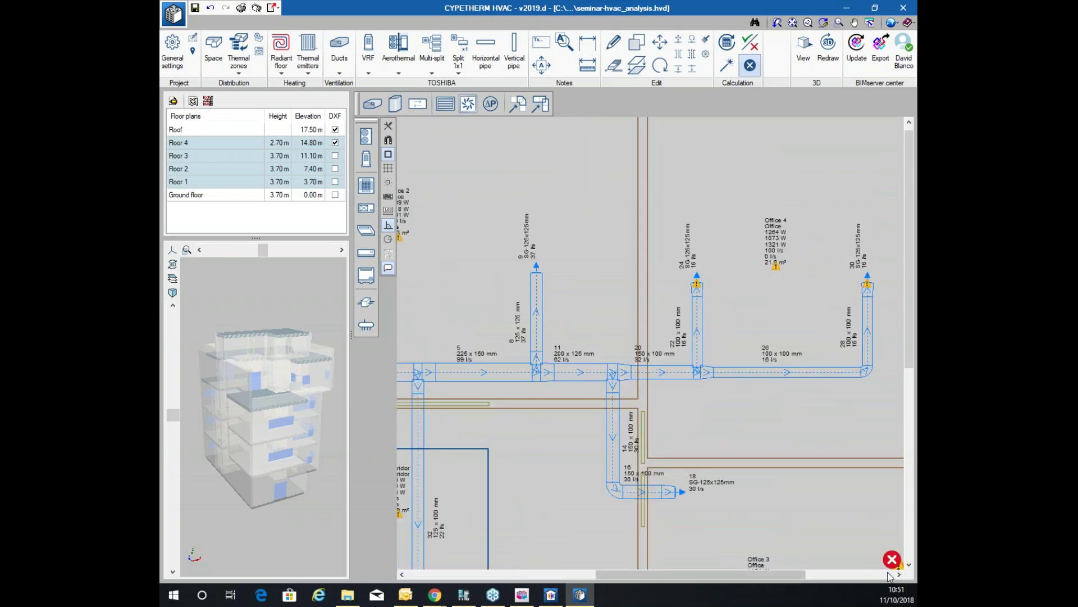
{"action": "mouse_move", "coordinate": [896, 557]}
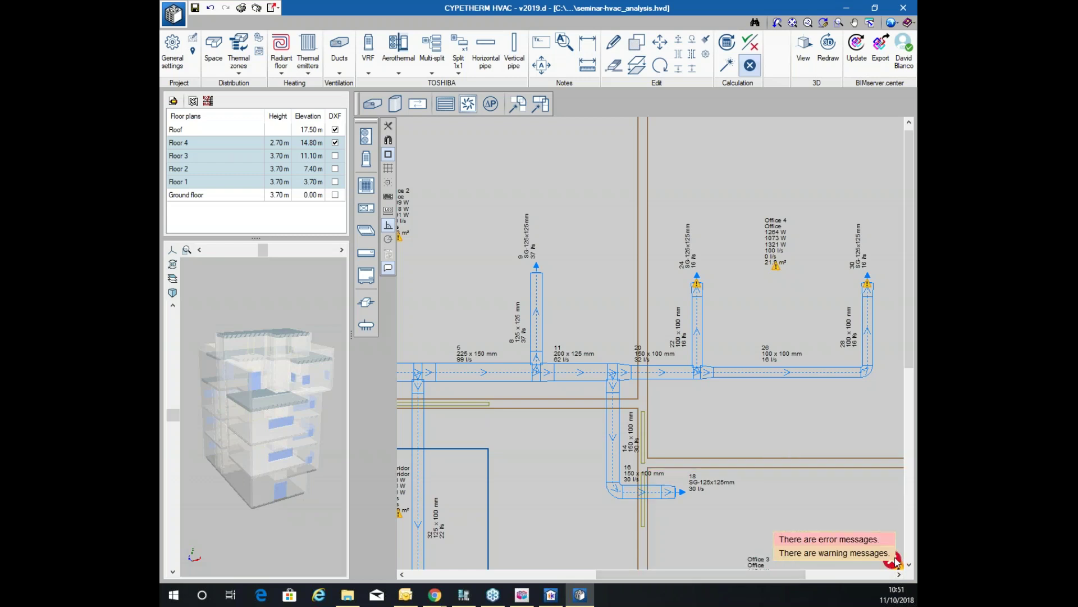
Inspect the flow, pressure drop, sound power and reach checks of supply grille 24 in Office 4 without changing it
{"action": "scroll", "coordinate": [736, 264], "scroll_direction": "up", "scroll_amount": 5}
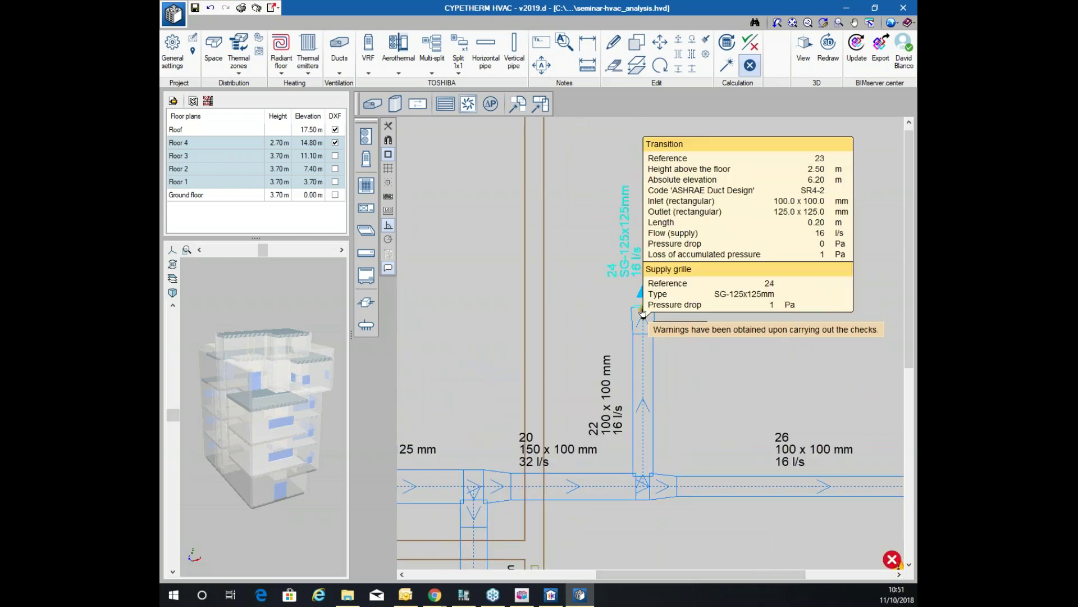
{"action": "left_click", "coordinate": [642, 312]}
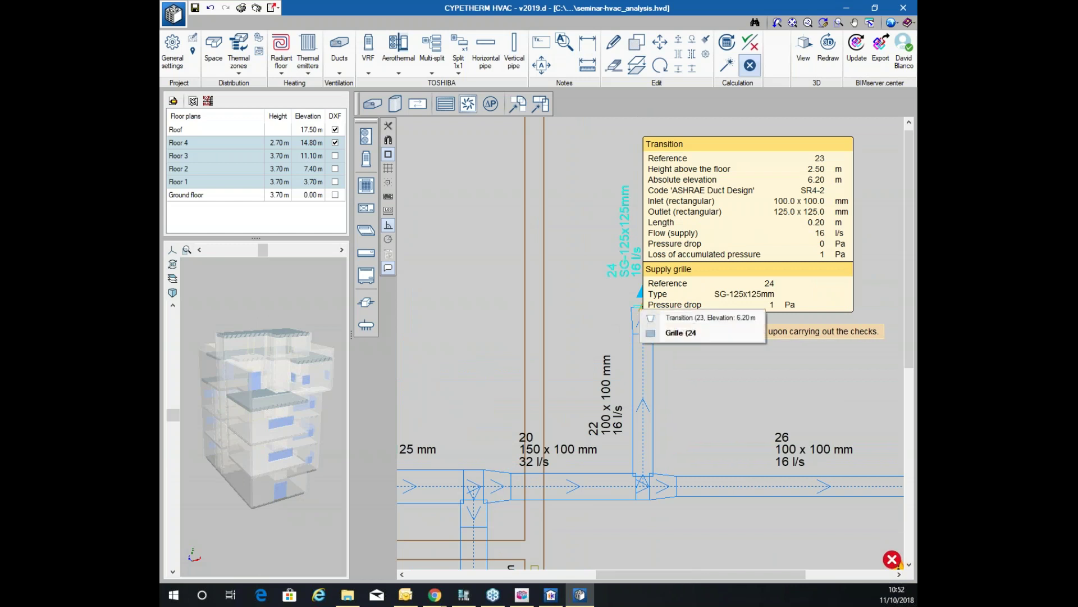
{"action": "left_click", "coordinate": [658, 333]}
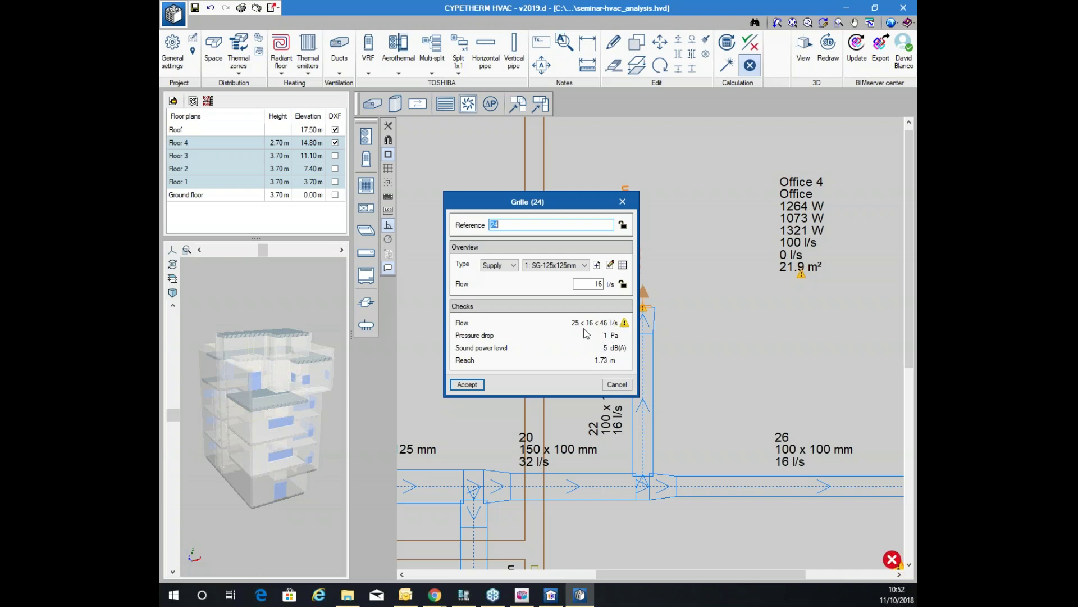
{"action": "left_click", "coordinate": [616, 384]}
{"action": "scroll", "coordinate": [660, 258], "scroll_direction": "down", "scroll_amount": 5}
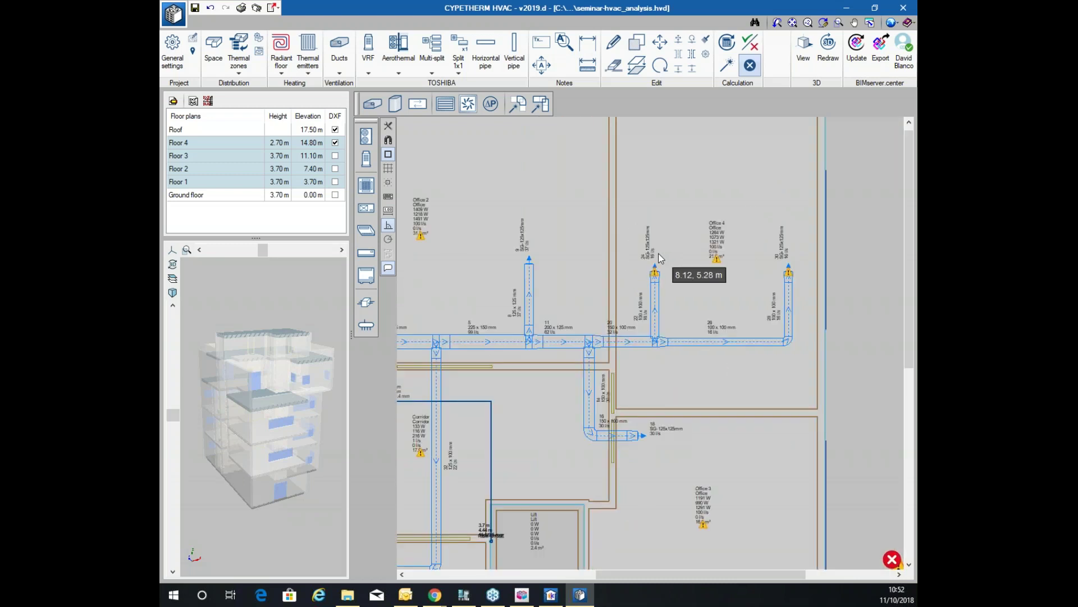
{"action": "scroll", "coordinate": [660, 259], "scroll_direction": "up", "scroll_amount": 2}
{"action": "scroll", "coordinate": [661, 264], "scroll_direction": "down", "scroll_amount": 1}
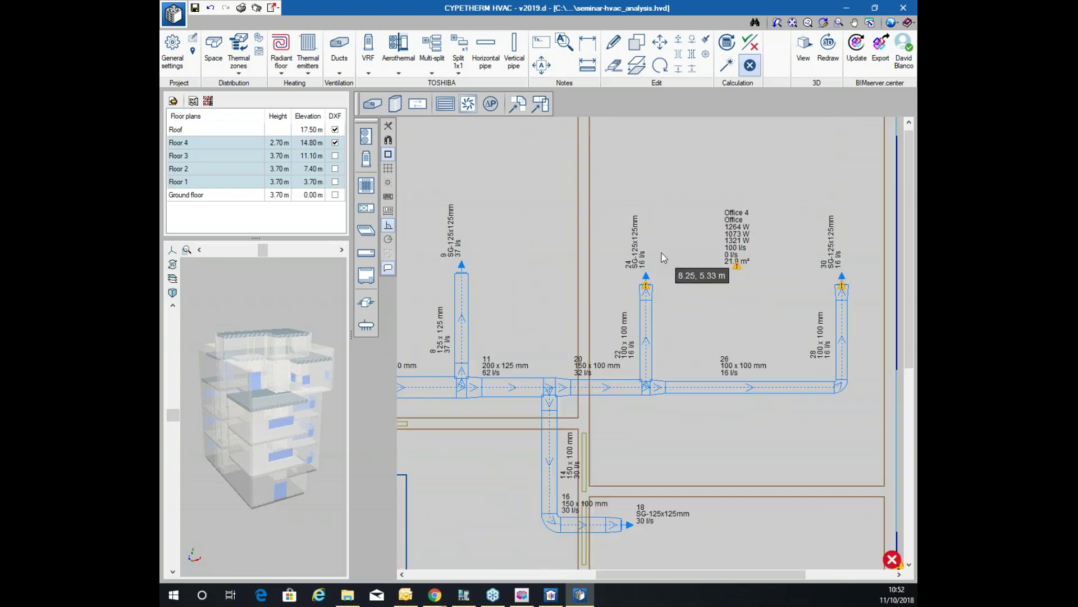
Review the thermal loads and ventilation flow of Office 4 and the warnings at its supply grilles 24 and 30
{"action": "scroll", "coordinate": [664, 270], "scroll_direction": "down", "scroll_amount": 1}
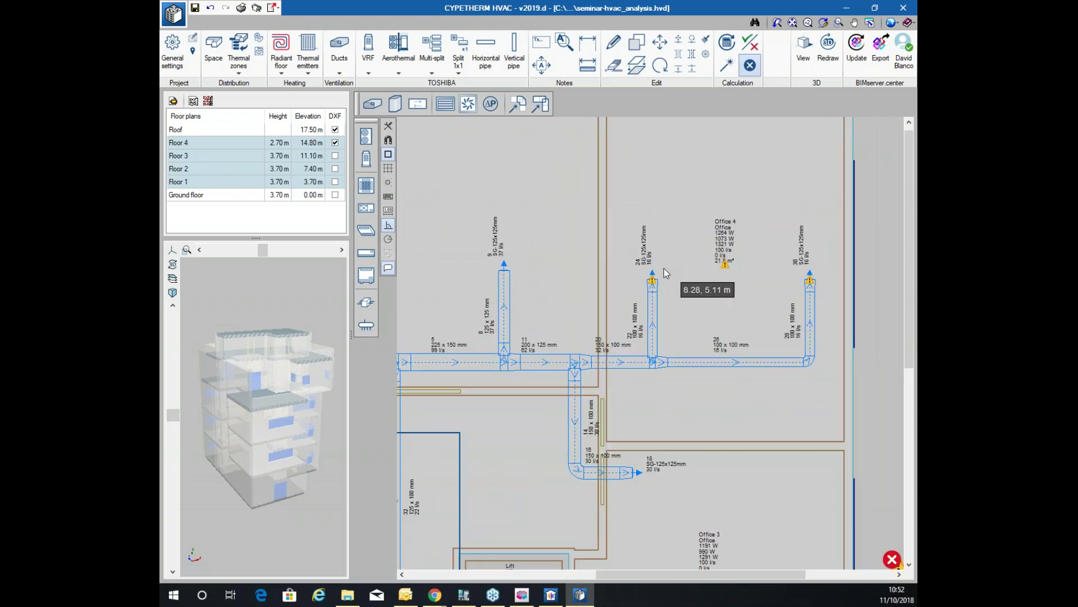
{"action": "scroll", "coordinate": [663, 281], "scroll_direction": "up", "scroll_amount": 1}
{"action": "mouse_move", "coordinate": [750, 257]}
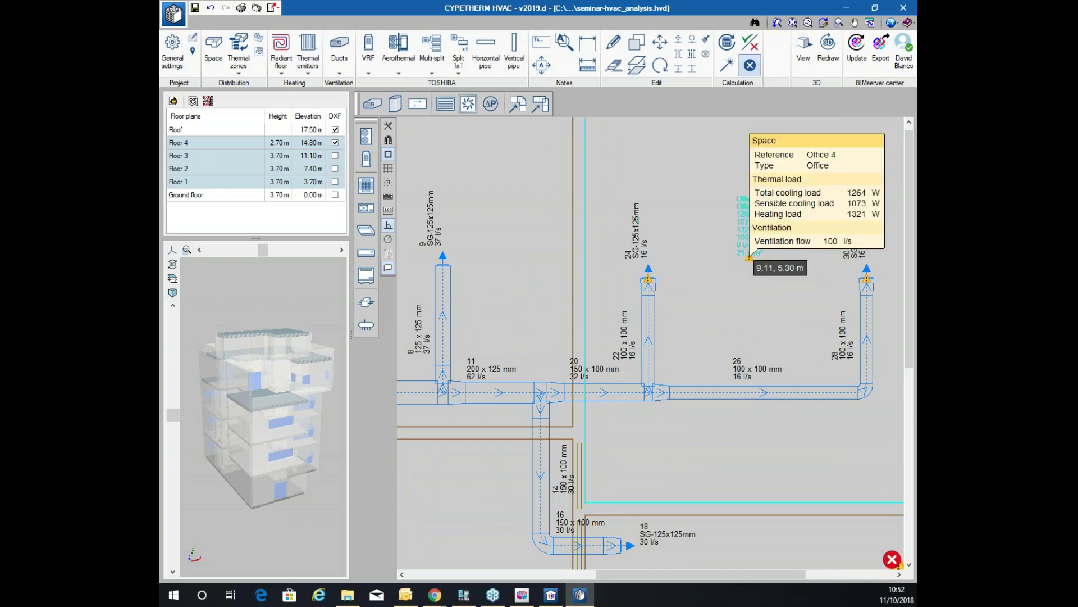
{"action": "middle_click_drag", "start_coordinate": [850, 281], "coordinate": [697, 305]}
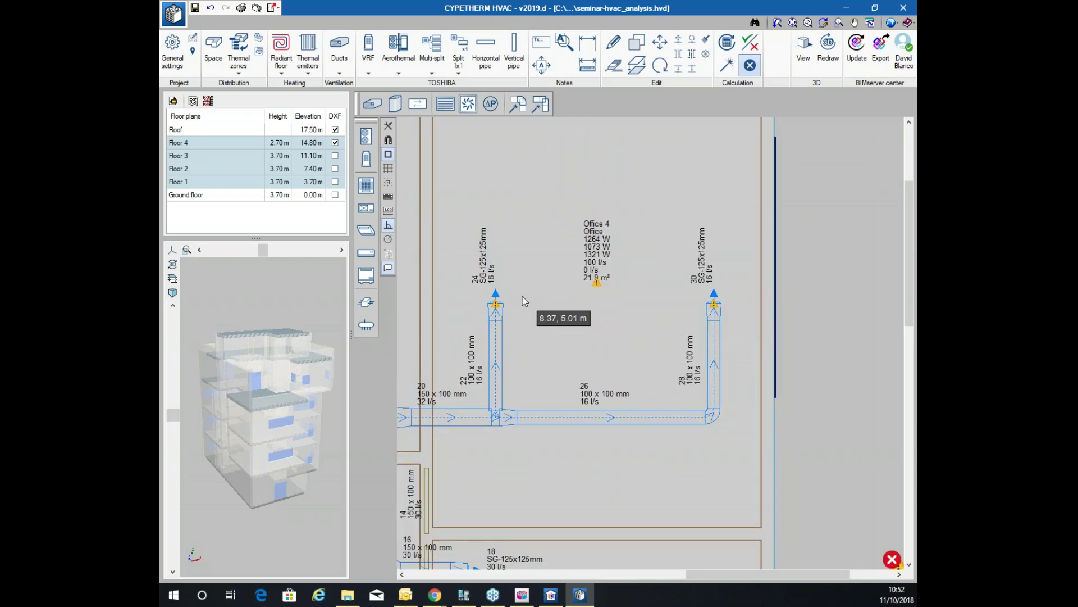
Consult the cooling and heating capacity checks of the ducted VRF indoor unit in WC 1f, keeping its properties open
{"action": "scroll", "coordinate": [686, 272], "scroll_direction": "down", "scroll_amount": 3}
{"action": "scroll", "coordinate": [532, 307], "scroll_direction": "up", "scroll_amount": 3}
{"action": "mouse_move", "coordinate": [531, 306]}
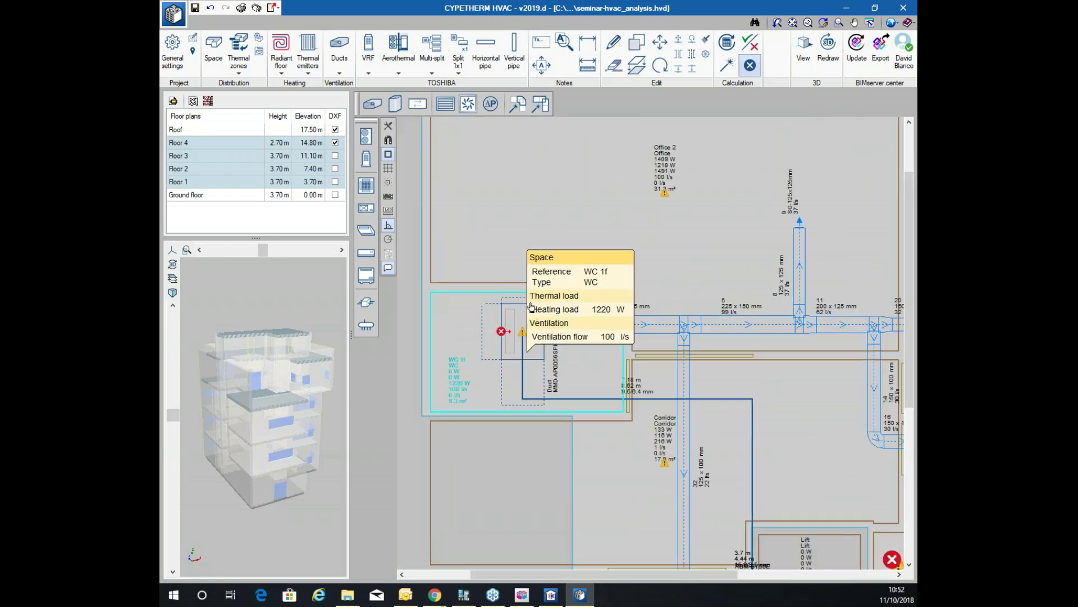
{"action": "scroll", "coordinate": [532, 307], "scroll_direction": "up", "scroll_amount": 1}
{"action": "mouse_move", "coordinate": [518, 327]}
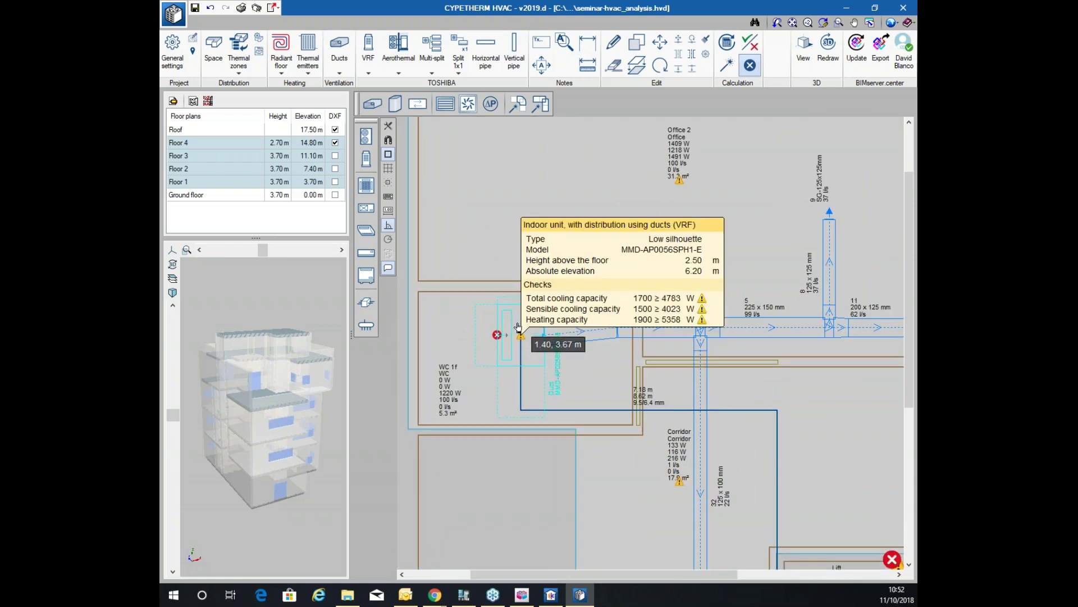
{"action": "scroll", "coordinate": [518, 327], "scroll_direction": "up", "scroll_amount": 1}
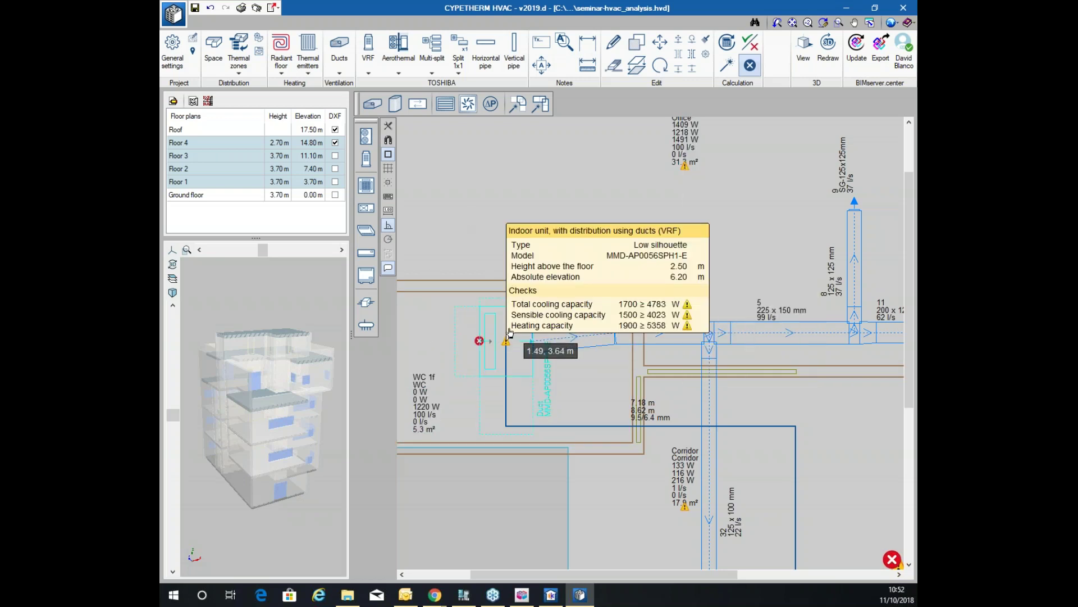
{"action": "left_click", "coordinate": [503, 325]}
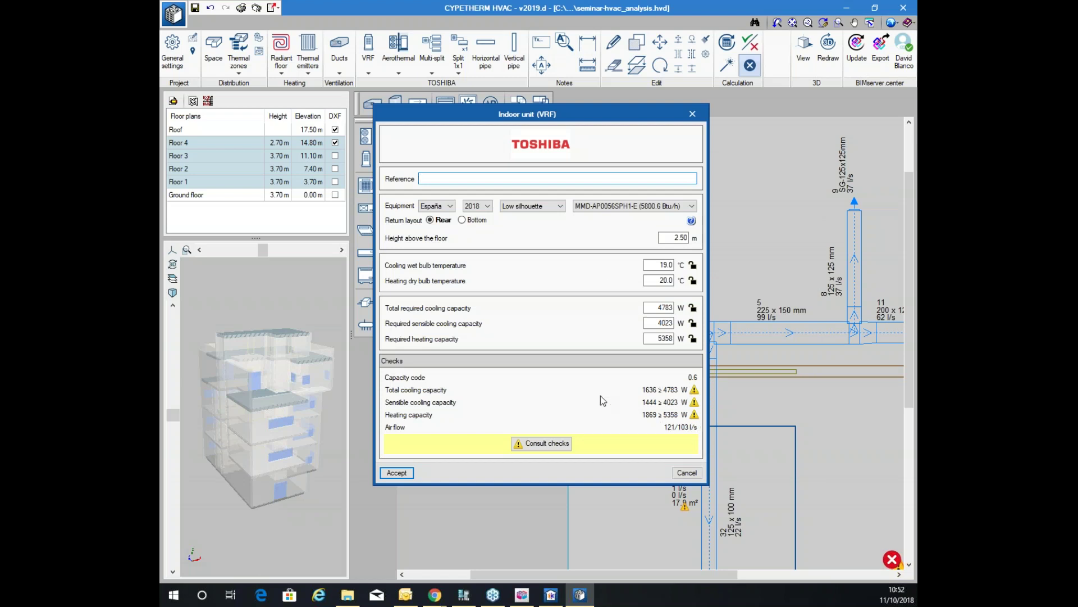
{"action": "left_click", "coordinate": [559, 443]}
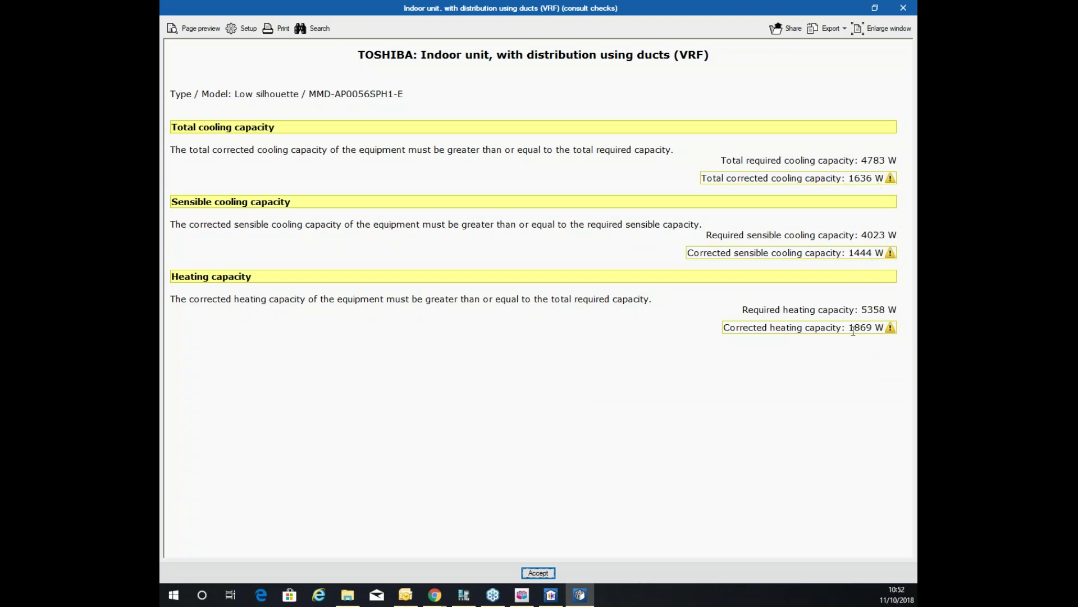
{"action": "left_click", "coordinate": [539, 572]}
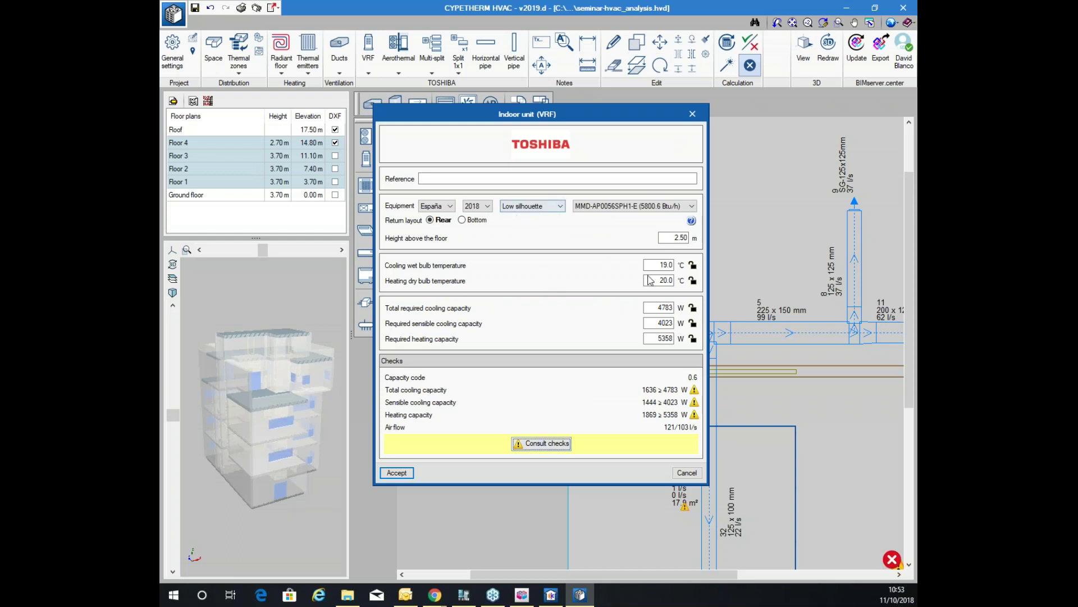
Try the Low silhouette models MMD-AP0074SPH1-E and MMD-AP0154SPH1-E for the ducted indoor unit and compare their capacities with the required ones
{"action": "left_click", "coordinate": [661, 207]}
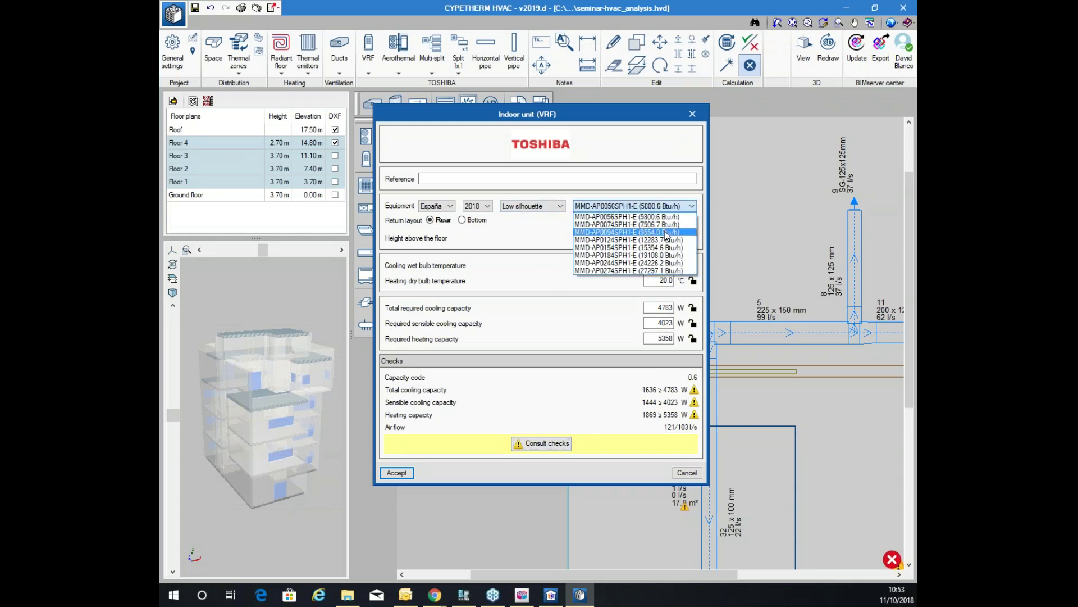
{"action": "left_click", "coordinate": [649, 225]}
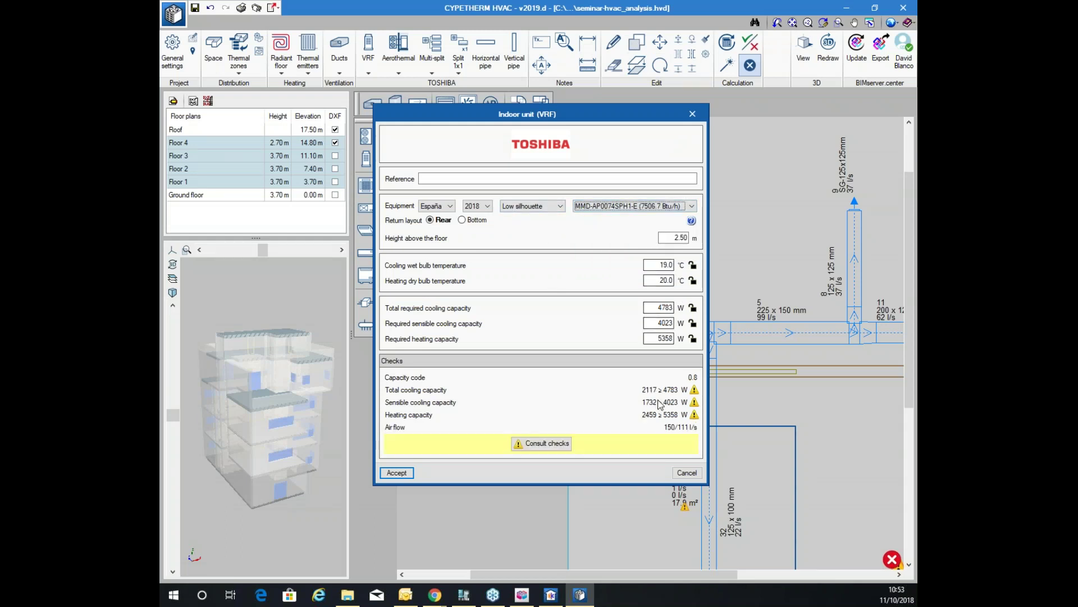
{"action": "left_click", "coordinate": [645, 207]}
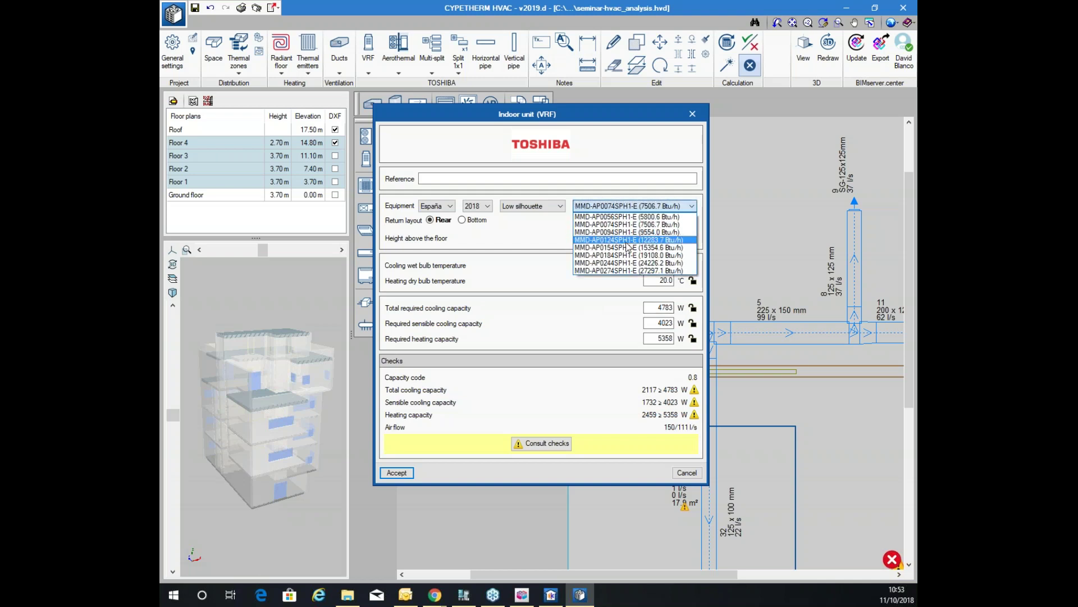
{"action": "left_click", "coordinate": [637, 258]}
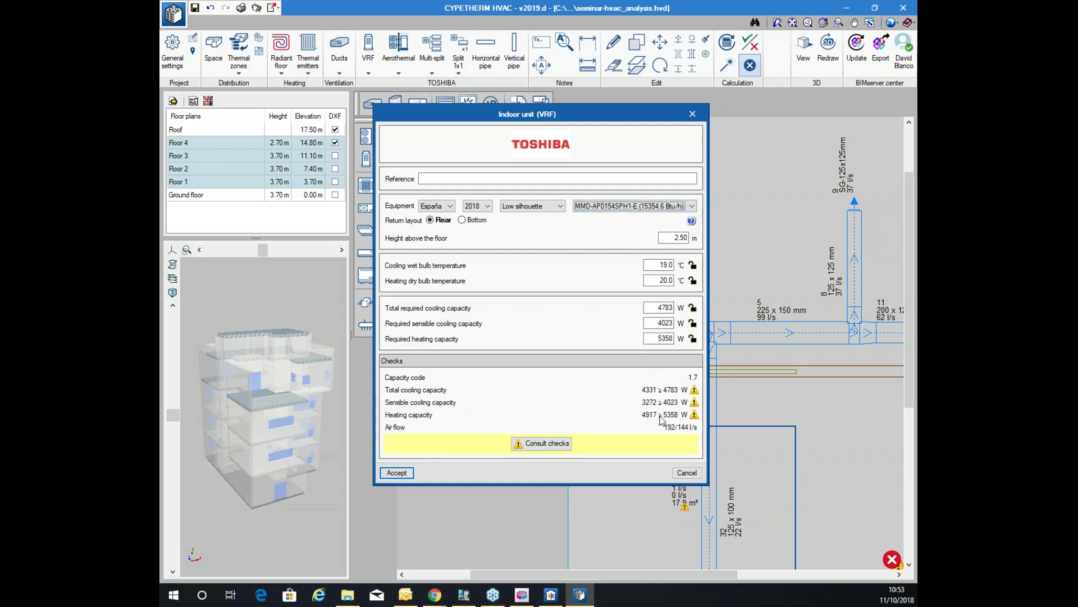
Set the ducted indoor unit's model to MMD-AP0244SPH1-E (24226.2 Btu/h) to cover the required capacities
{"action": "left_click", "coordinate": [650, 207]}
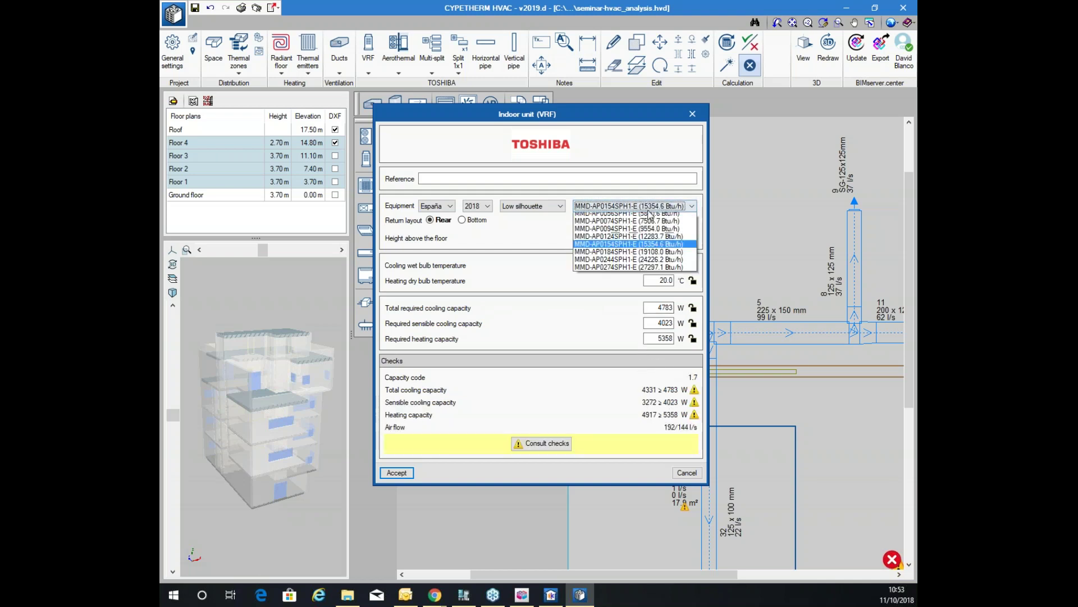
{"action": "left_click", "coordinate": [633, 262]}
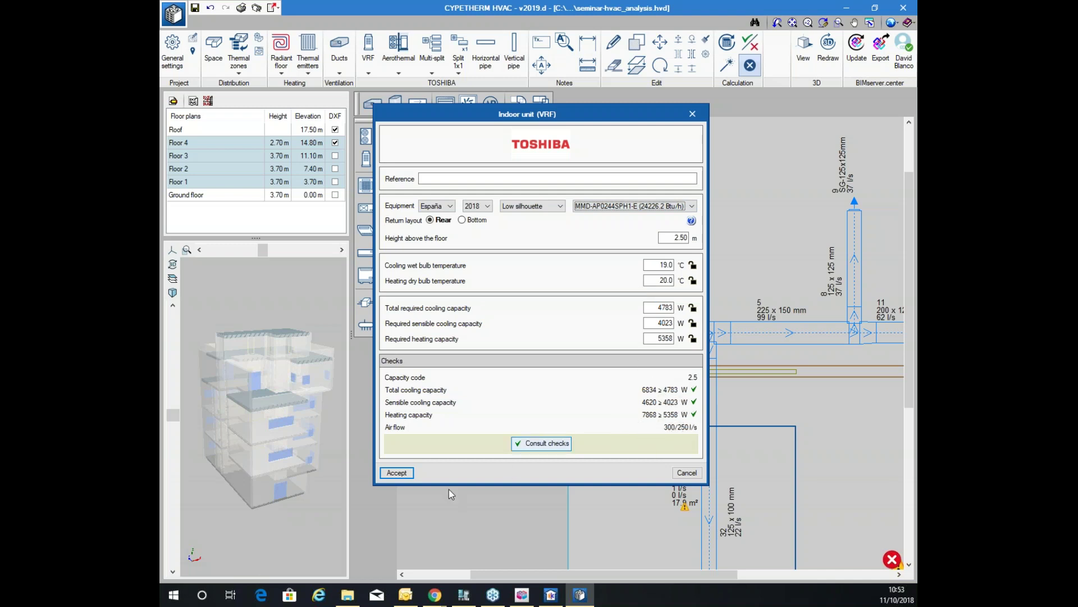
Accept the VRF indoor unit's settings and run the automatic design of the duct network
{"action": "left_click", "coordinate": [395, 473]}
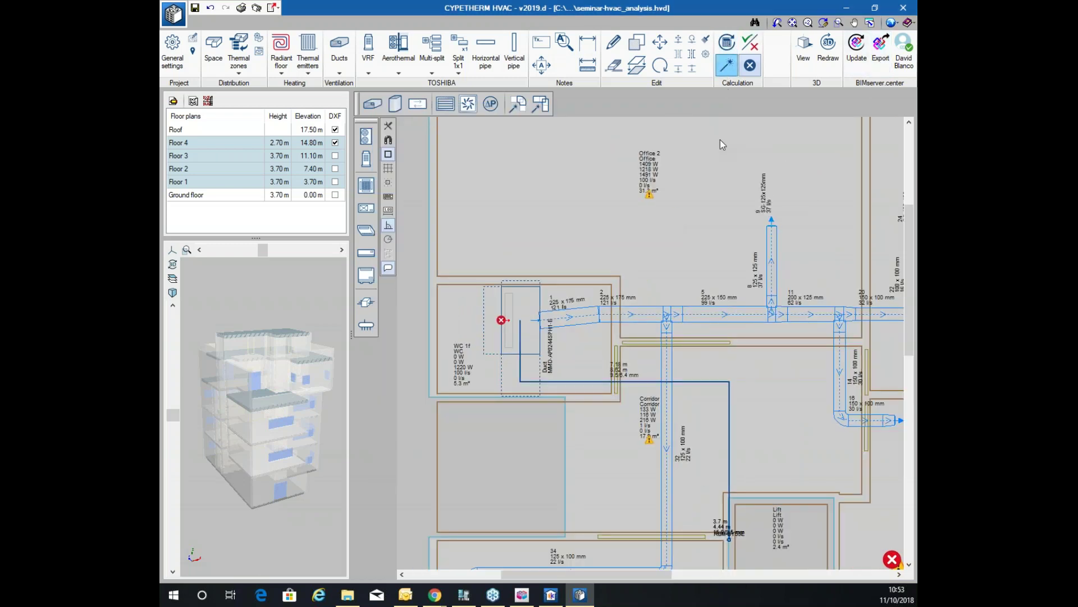
{"action": "left_click", "coordinate": [727, 65]}
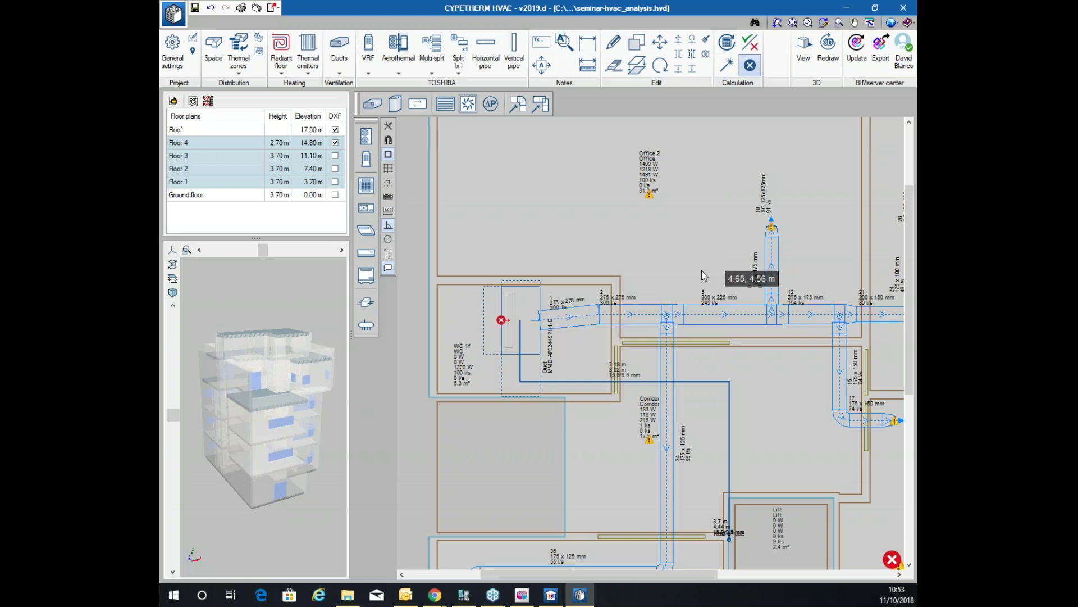
{"action": "scroll", "coordinate": [711, 260], "scroll_direction": "down", "scroll_amount": 5}
{"action": "middle_click_drag", "start_coordinate": [661, 183], "coordinate": [630, 189]}
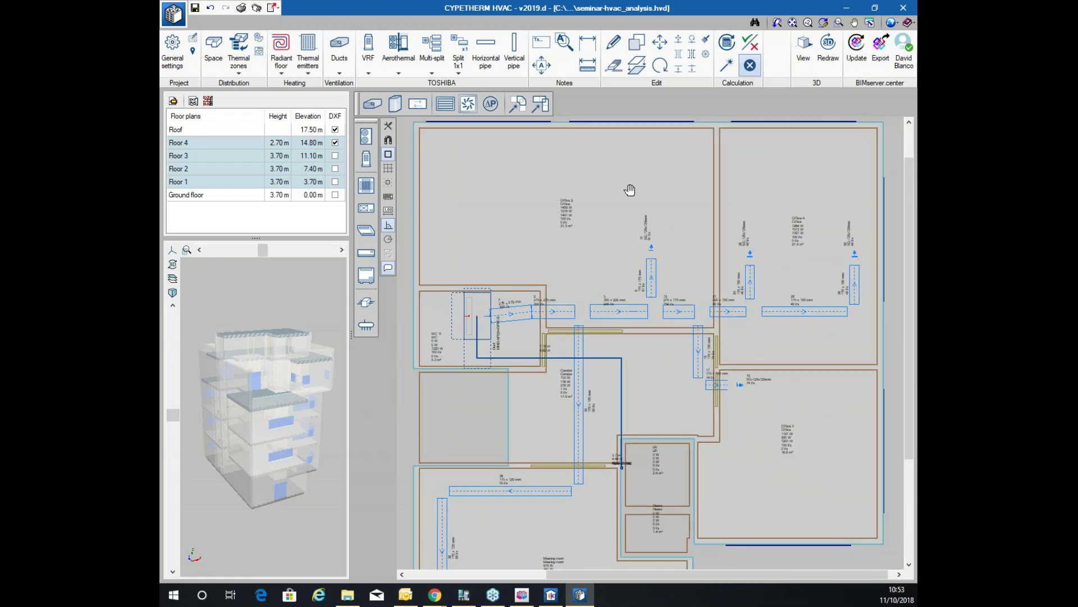
Examine the supply grilles in Office 4 and read the flow check of grille 26, leaving it unedited
{"action": "scroll", "coordinate": [629, 190], "scroll_direction": "up", "scroll_amount": 3}
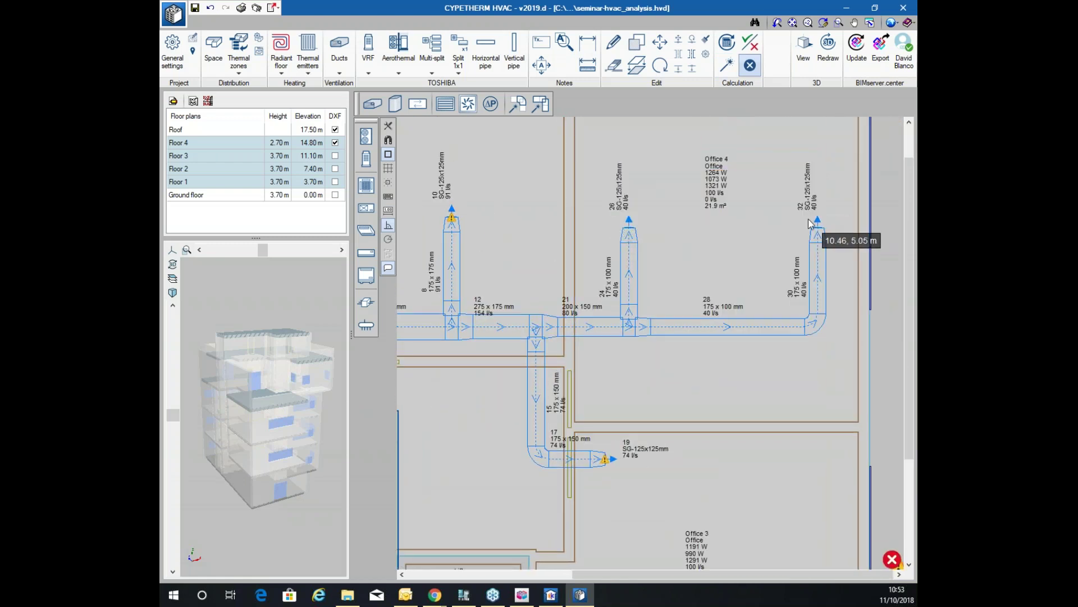
{"action": "mouse_move", "coordinate": [824, 231]}
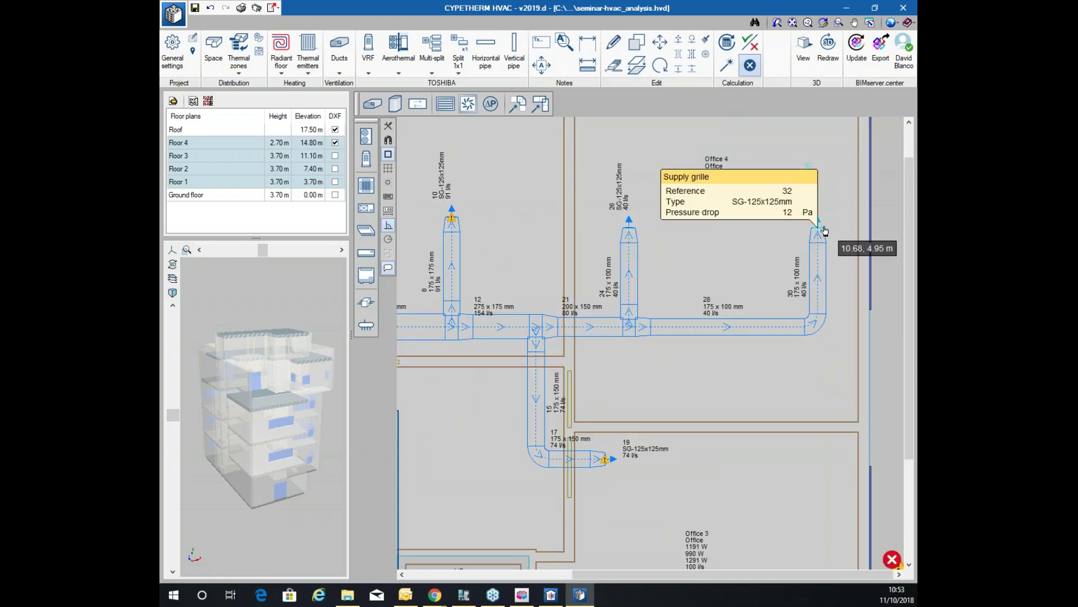
{"action": "left_click", "coordinate": [629, 227]}
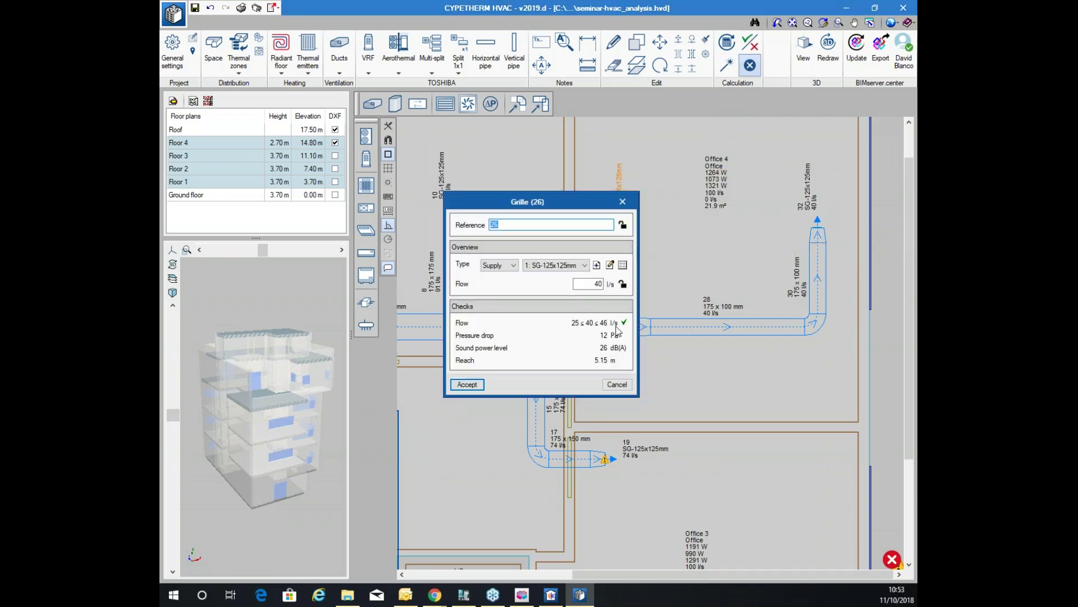
{"action": "left_click", "coordinate": [617, 384]}
Change the type of supply grille 10 in Office 2 to SG-300x150mm
{"action": "scroll", "coordinate": [646, 252], "scroll_direction": "down", "scroll_amount": 3}
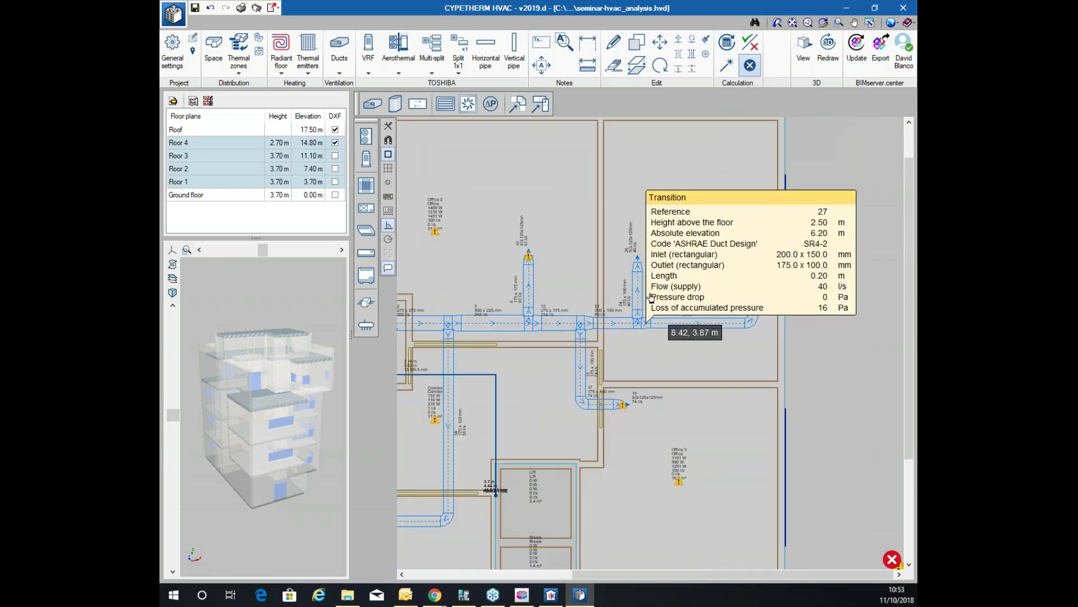
{"action": "mouse_move", "coordinate": [616, 197]}
{"action": "scroll", "coordinate": [616, 196], "scroll_direction": "up", "scroll_amount": 3}
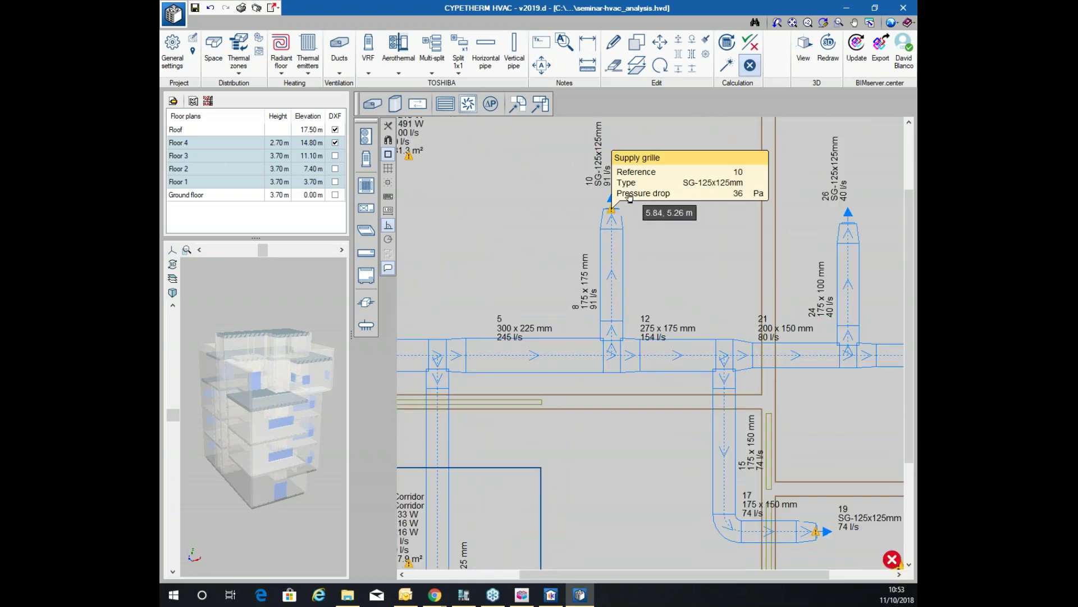
{"action": "left_click", "coordinate": [616, 223]}
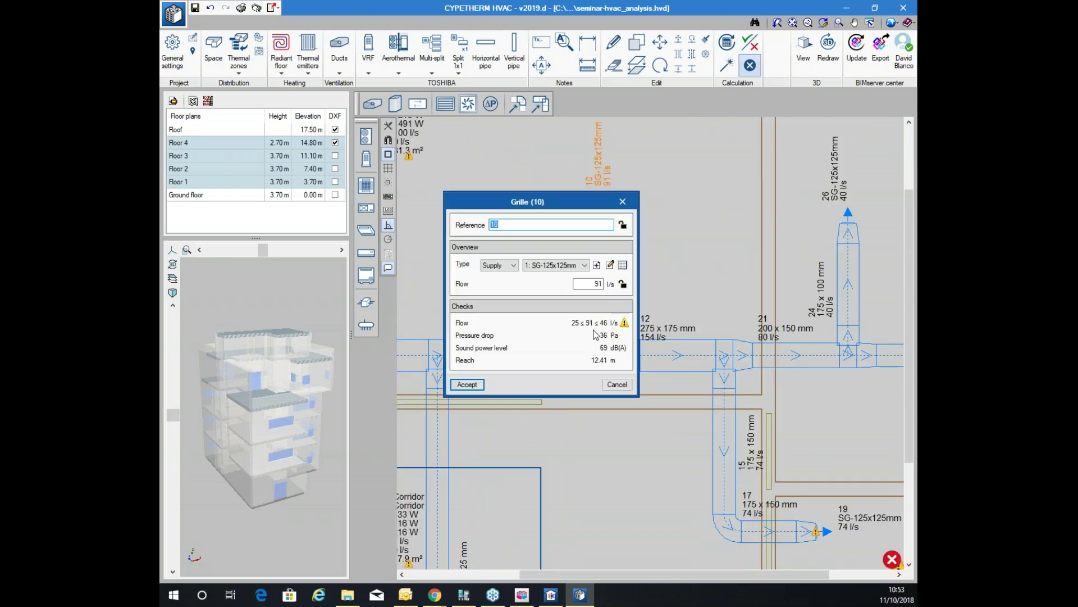
{"action": "left_click", "coordinate": [584, 265]}
{"action": "left_click", "coordinate": [556, 283]}
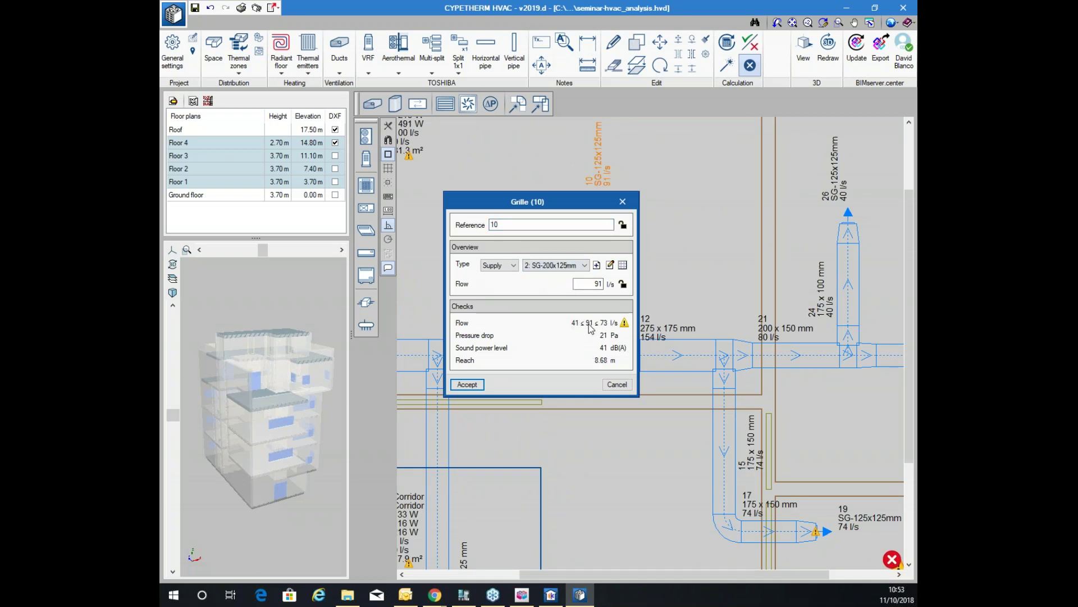
{"action": "left_click", "coordinate": [568, 266]}
{"action": "left_click", "coordinate": [563, 291]}
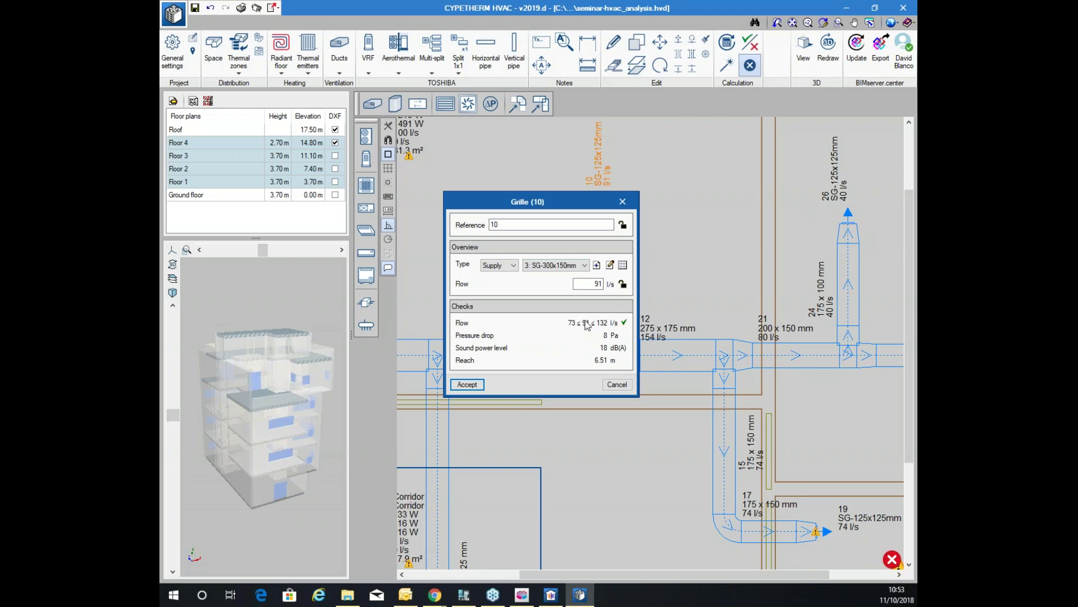
{"action": "left_click", "coordinate": [467, 384]}
{"action": "scroll", "coordinate": [681, 303], "scroll_direction": "down", "scroll_amount": 3}
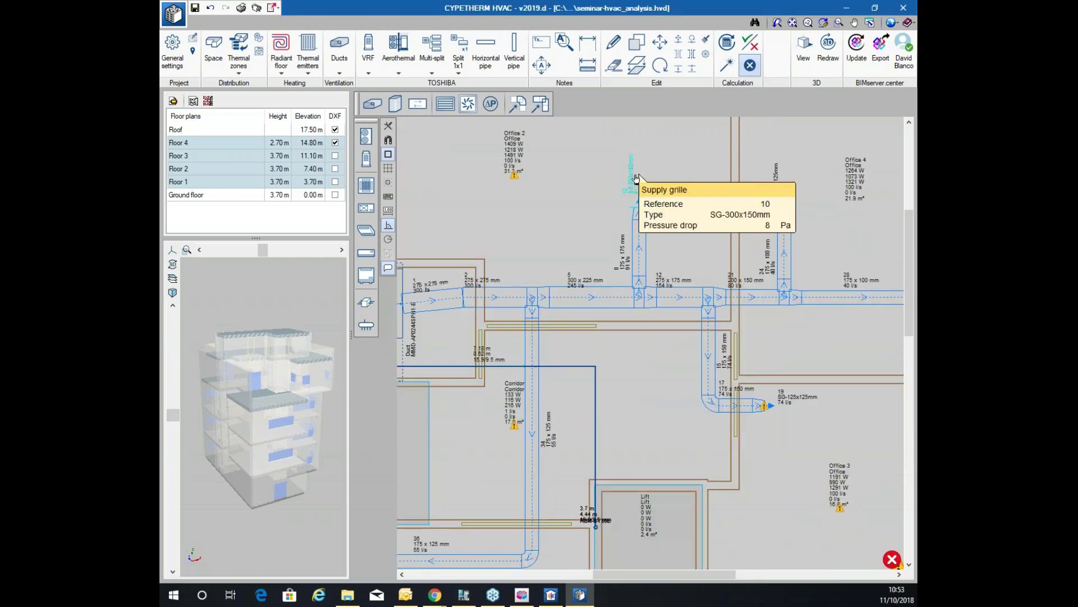
{"action": "scroll", "coordinate": [760, 417], "scroll_direction": "up", "scroll_amount": 3}
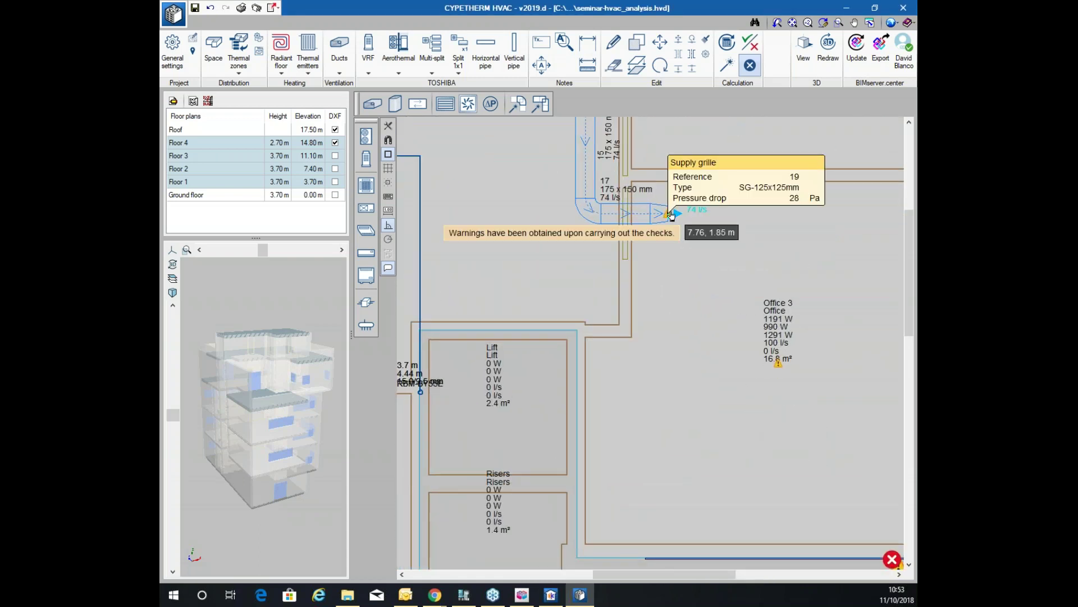
{"action": "left_click", "coordinate": [671, 218]}
{"action": "left_click", "coordinate": [557, 266]}
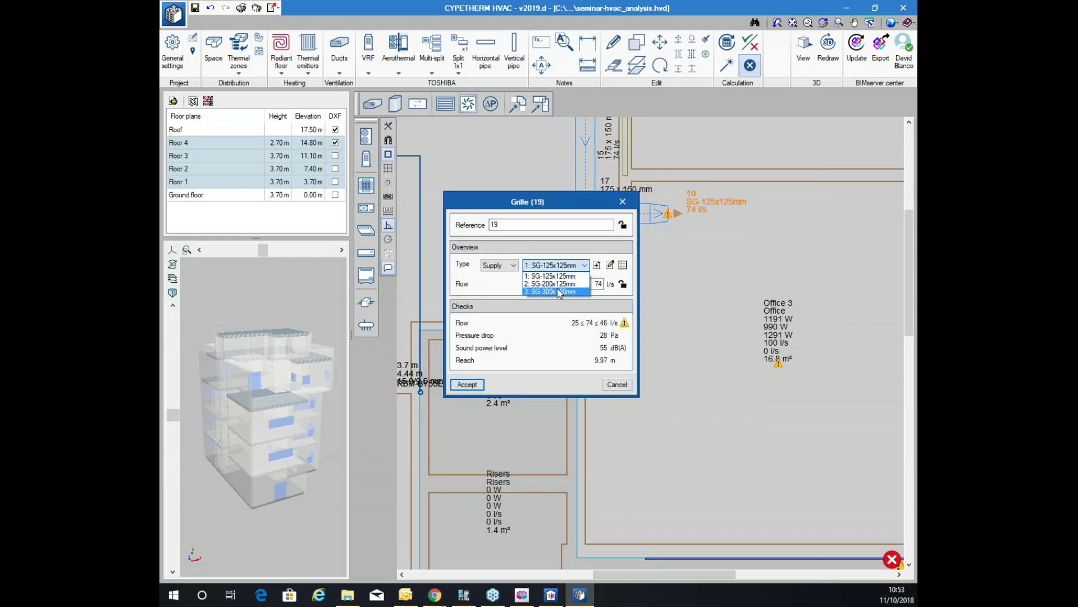
{"action": "left_click", "coordinate": [558, 276]}
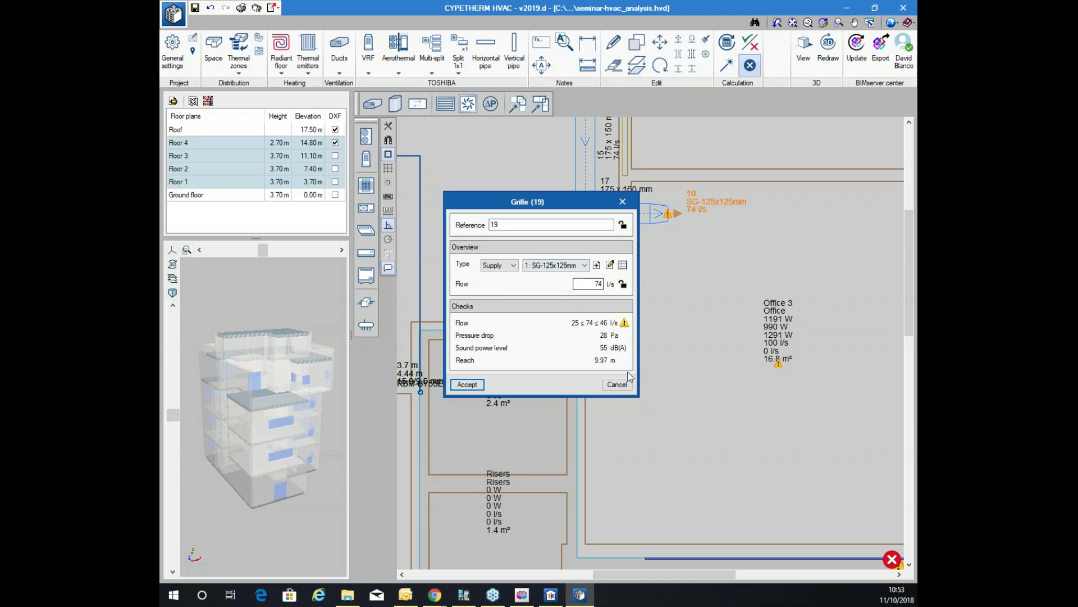
{"action": "left_click", "coordinate": [616, 385]}
Change the type of supply grille 19 in Office 3 to SG-300x150mm
{"action": "scroll", "coordinate": [609, 321], "scroll_direction": "up", "scroll_amount": 2}
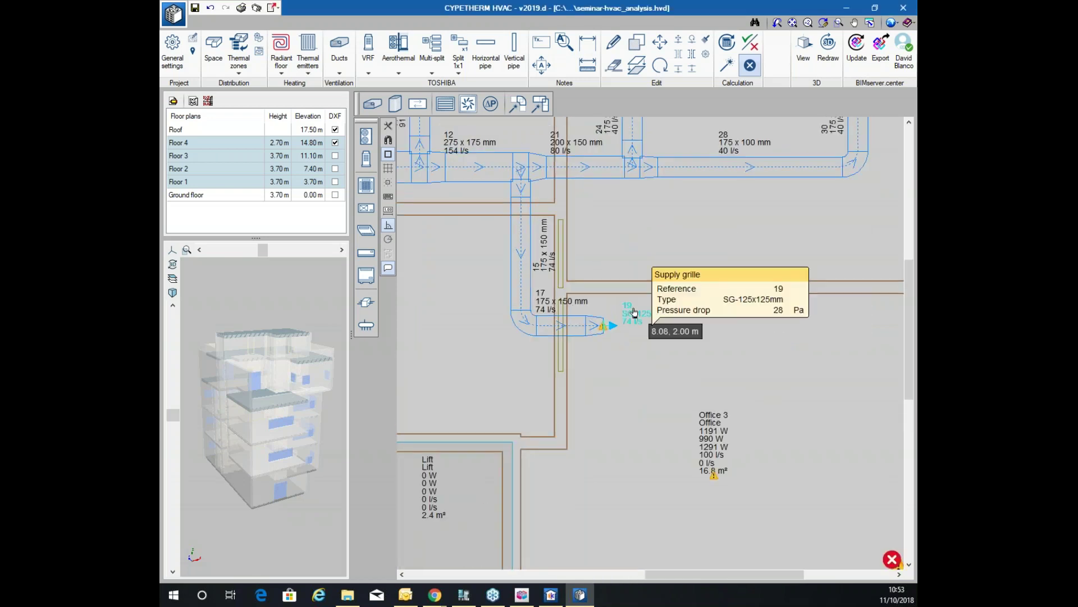
{"action": "scroll", "coordinate": [608, 321], "scroll_direction": "up", "scroll_amount": 4}
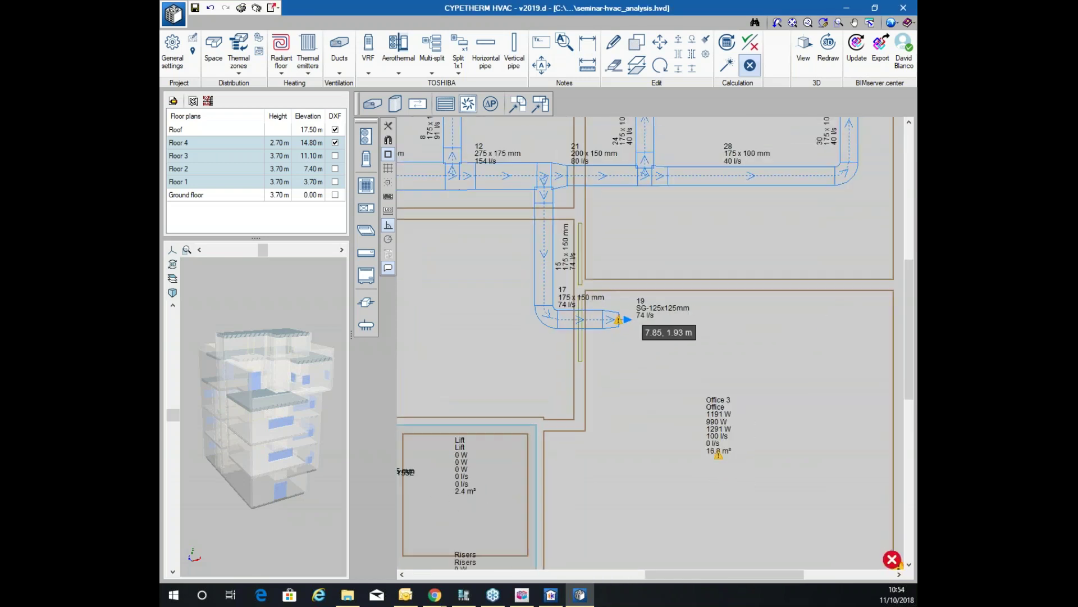
{"action": "left_click", "coordinate": [617, 322]}
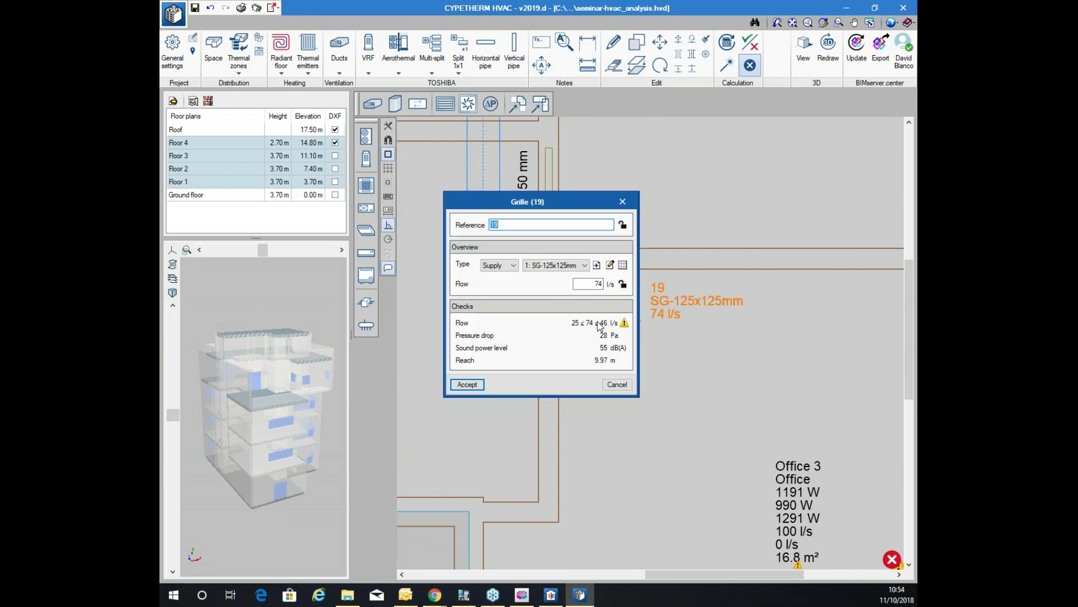
{"action": "left_click", "coordinate": [555, 265]}
{"action": "left_click", "coordinate": [553, 284]}
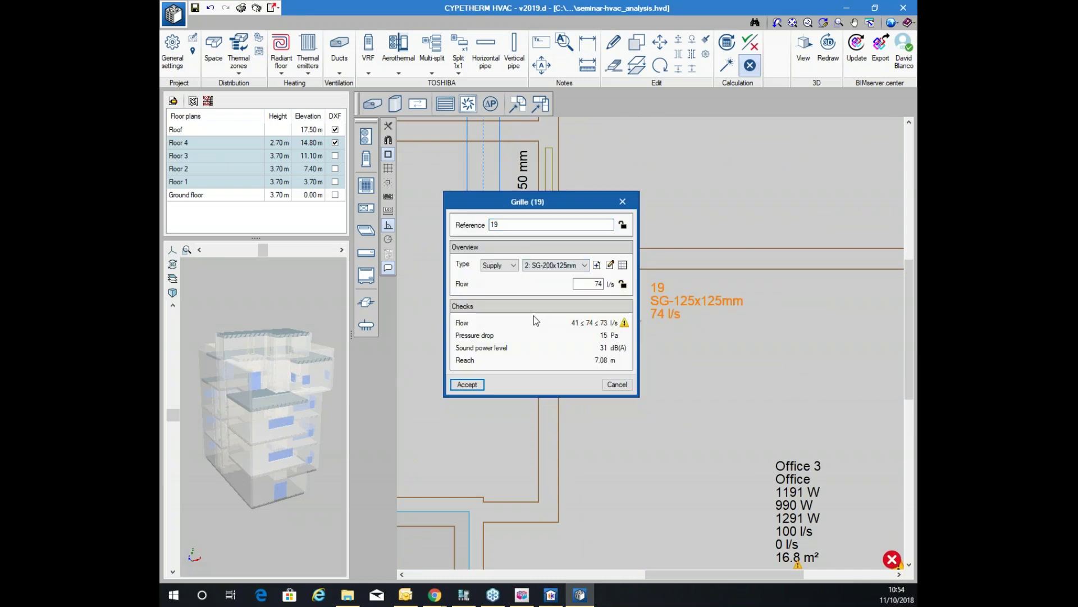
{"action": "left_click", "coordinate": [569, 272]}
{"action": "left_click", "coordinate": [557, 291]}
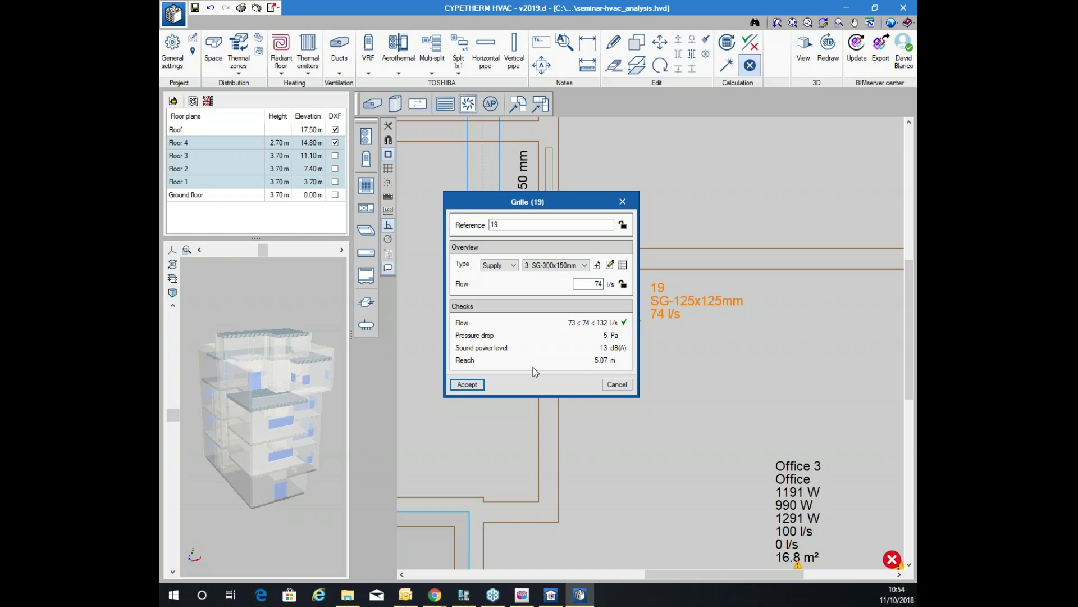
{"action": "left_click", "coordinate": [467, 385]}
Rerun the automatic design of the duct network with the resized grilles
{"action": "scroll", "coordinate": [719, 298], "scroll_direction": "down", "scroll_amount": 6}
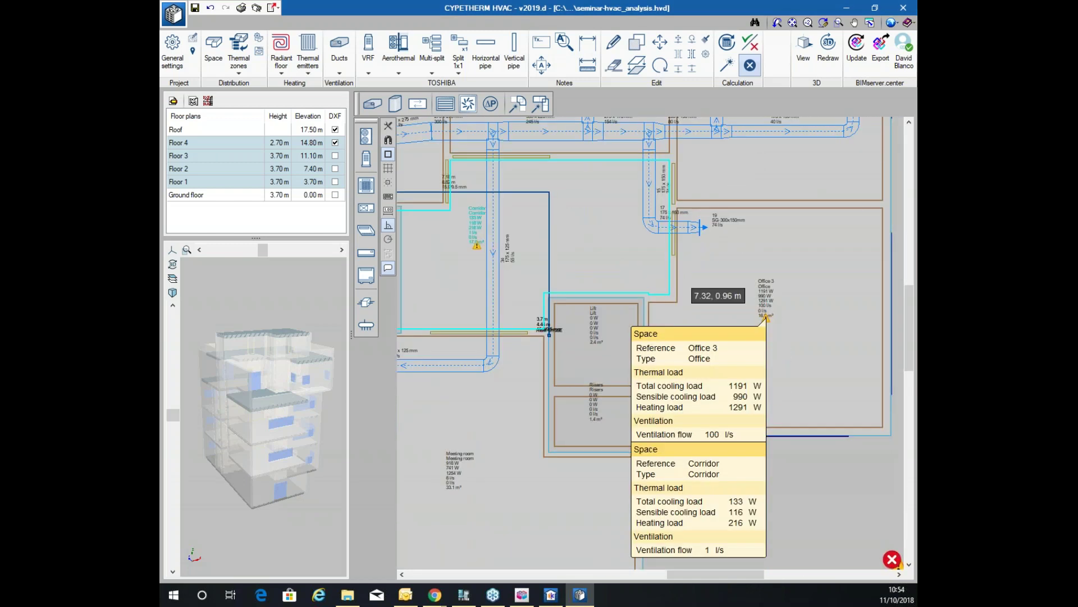
{"action": "scroll", "coordinate": [594, 284], "scroll_direction": "up", "scroll_amount": 3}
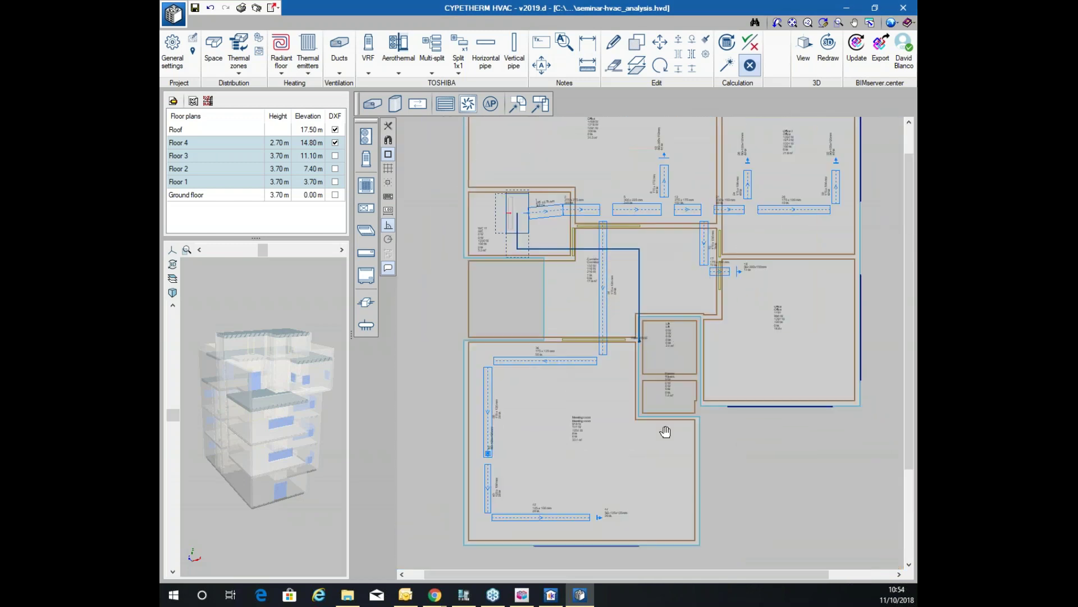
{"action": "middle_click_drag", "start_coordinate": [831, 331], "coordinate": [712, 171]}
{"action": "left_click", "coordinate": [726, 67]}
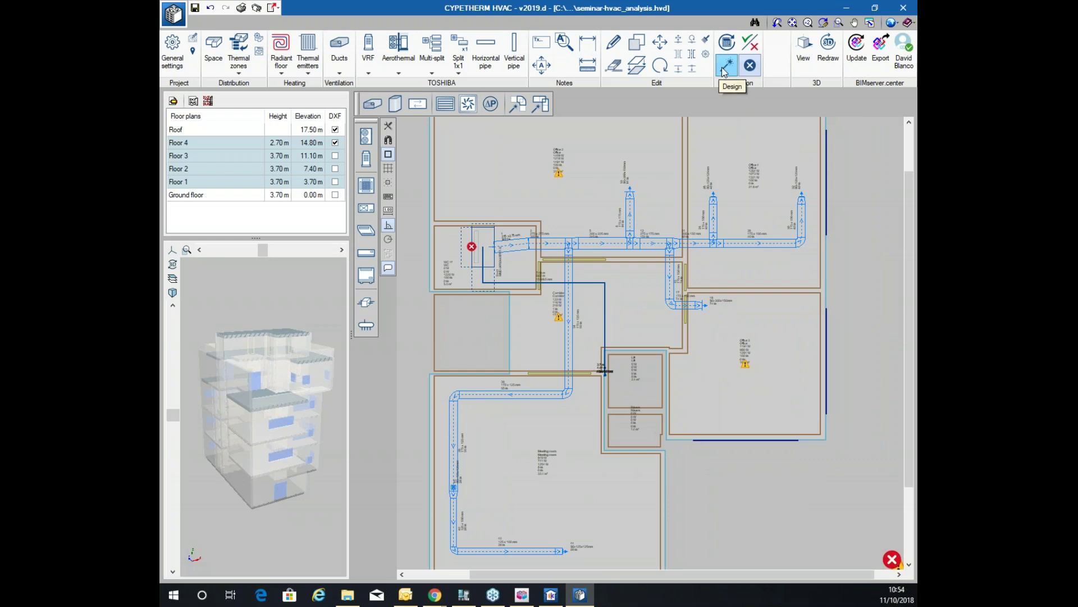
{"action": "left_click", "coordinate": [724, 67]}
Consult the pressure drop calculation of the duct transition feeding the Office 3 grille, leaving its settings unedited
{"action": "scroll", "coordinate": [653, 213], "scroll_direction": "up", "scroll_amount": 4}
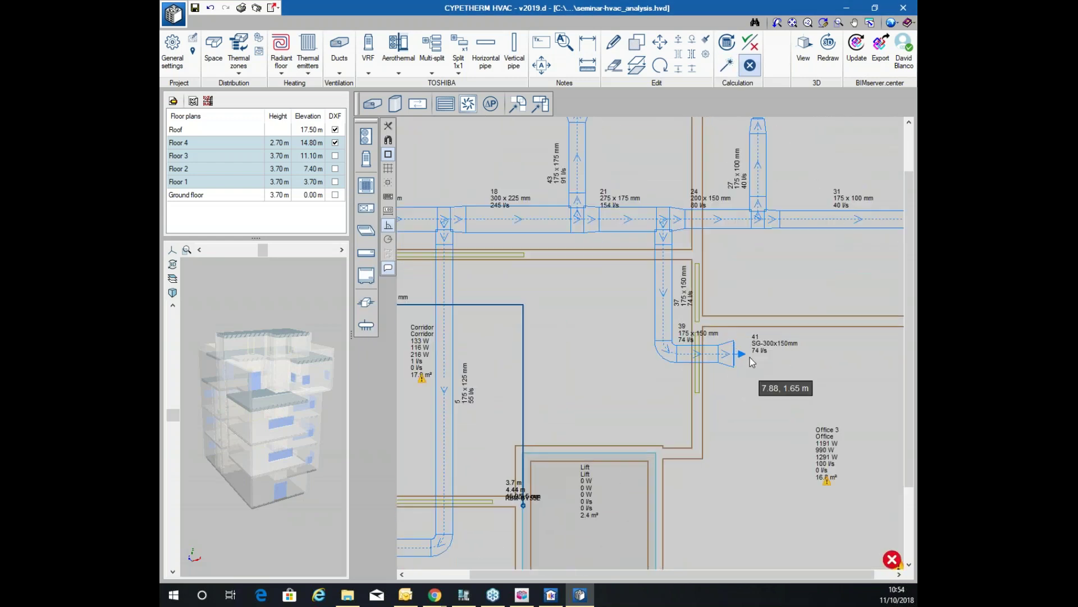
{"action": "scroll", "coordinate": [729, 351], "scroll_direction": "up", "scroll_amount": 3}
{"action": "left_click", "coordinate": [724, 357]}
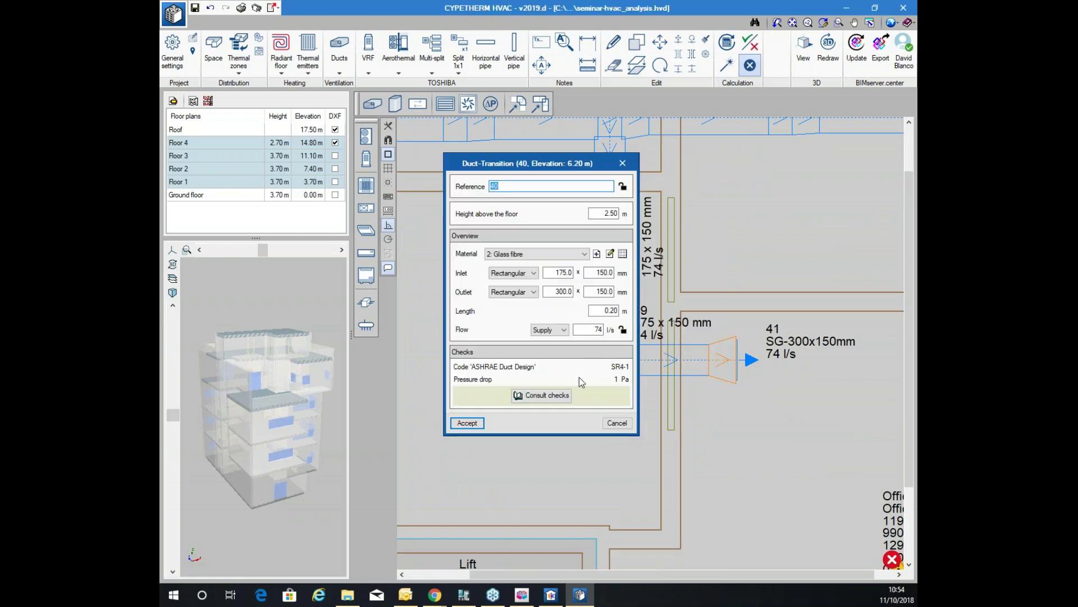
{"action": "left_click", "coordinate": [564, 395]}
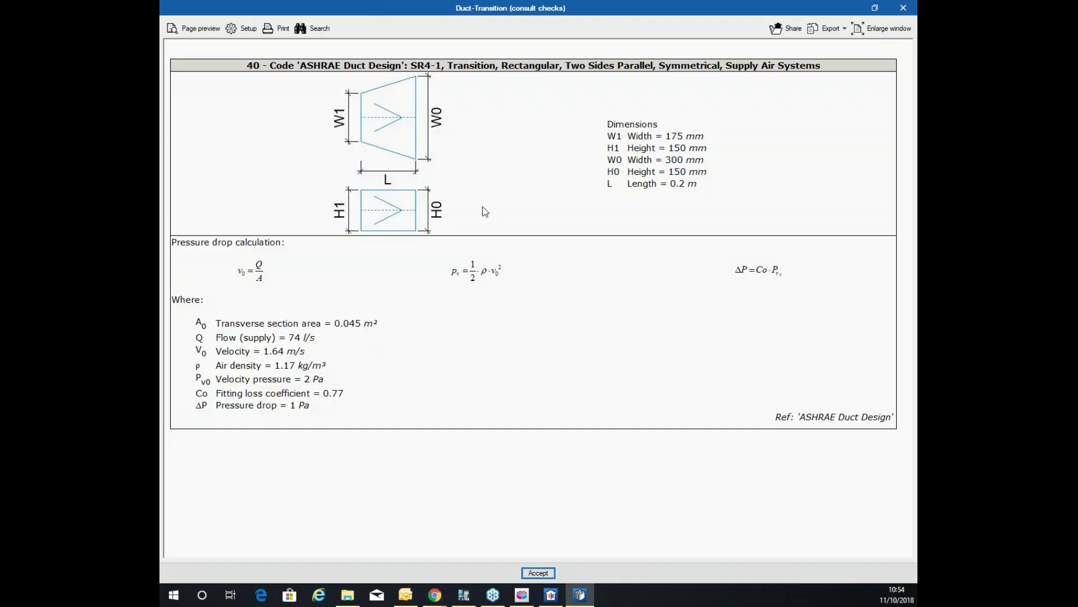
{"action": "left_click", "coordinate": [903, 7]}
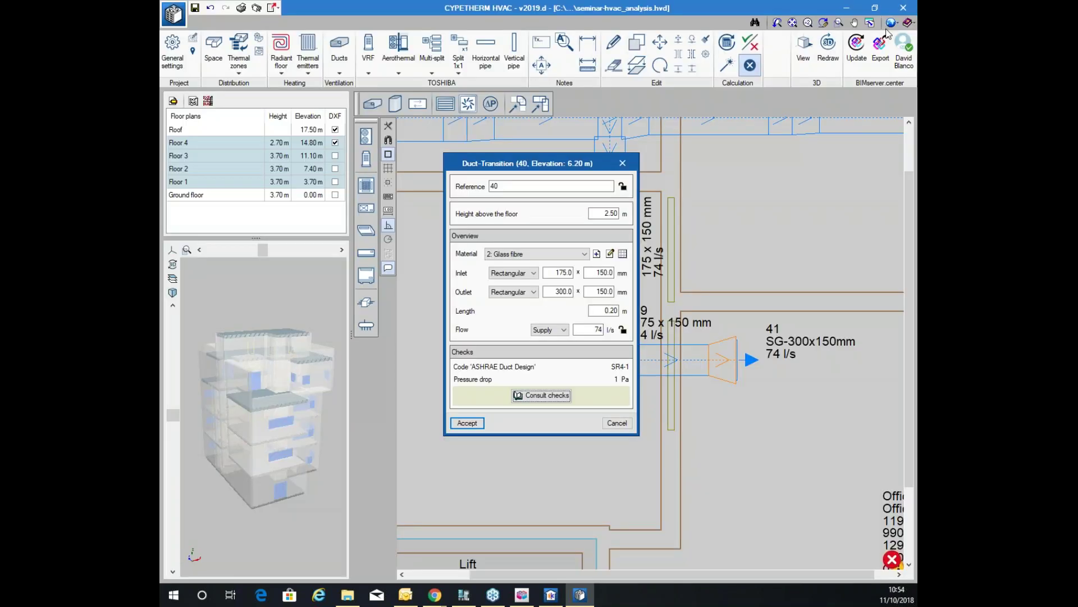
{"action": "left_click", "coordinate": [616, 423]}
{"action": "scroll", "coordinate": [724, 323], "scroll_direction": "down", "scroll_amount": 5}
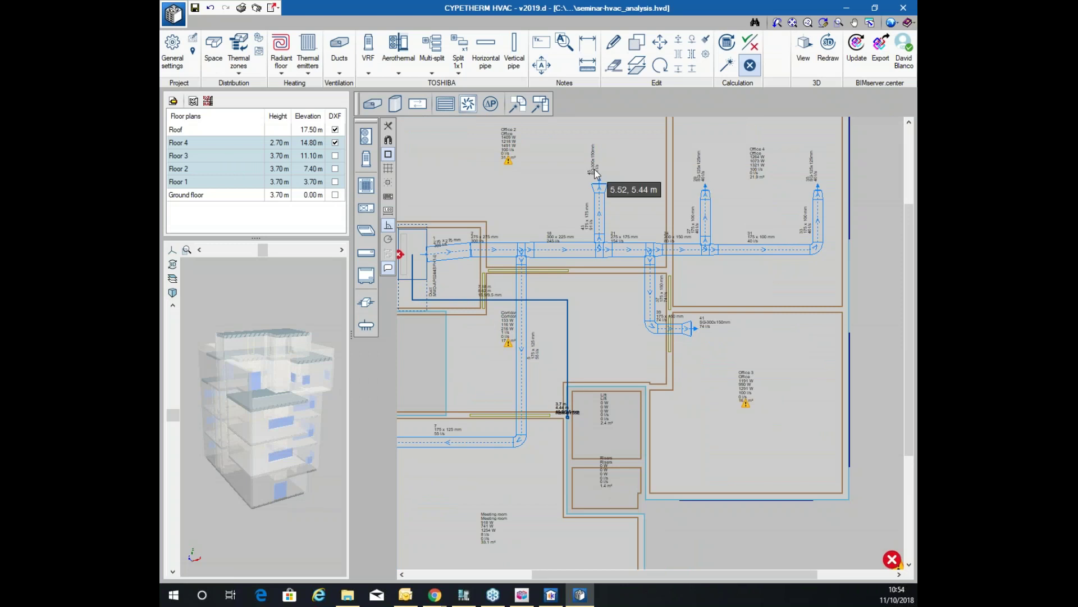
{"action": "scroll", "coordinate": [597, 171], "scroll_direction": "down", "scroll_amount": 2}
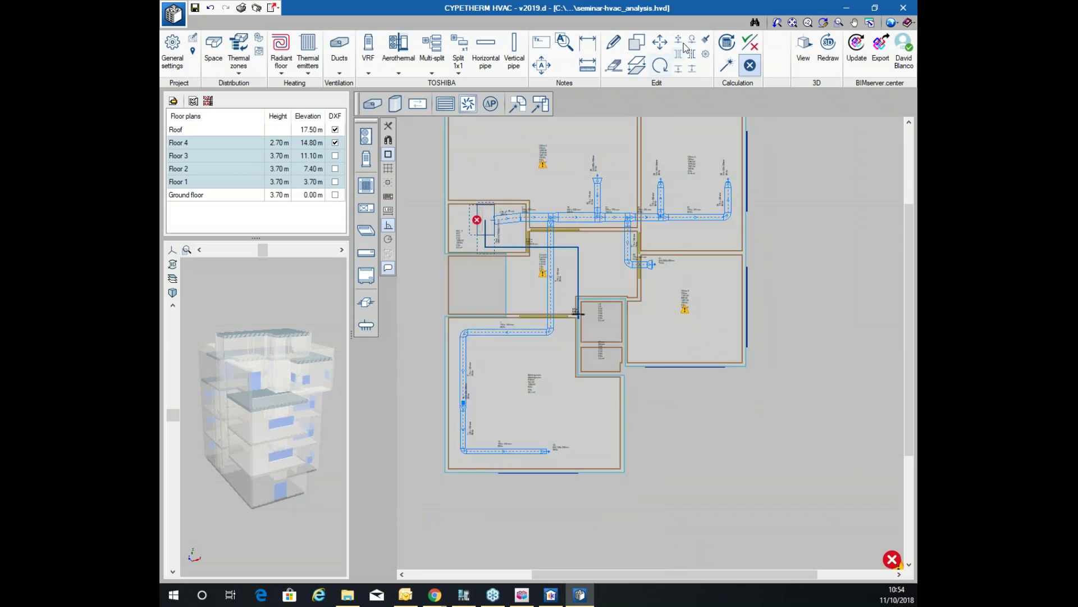
{"action": "left_click", "coordinate": [705, 41]}
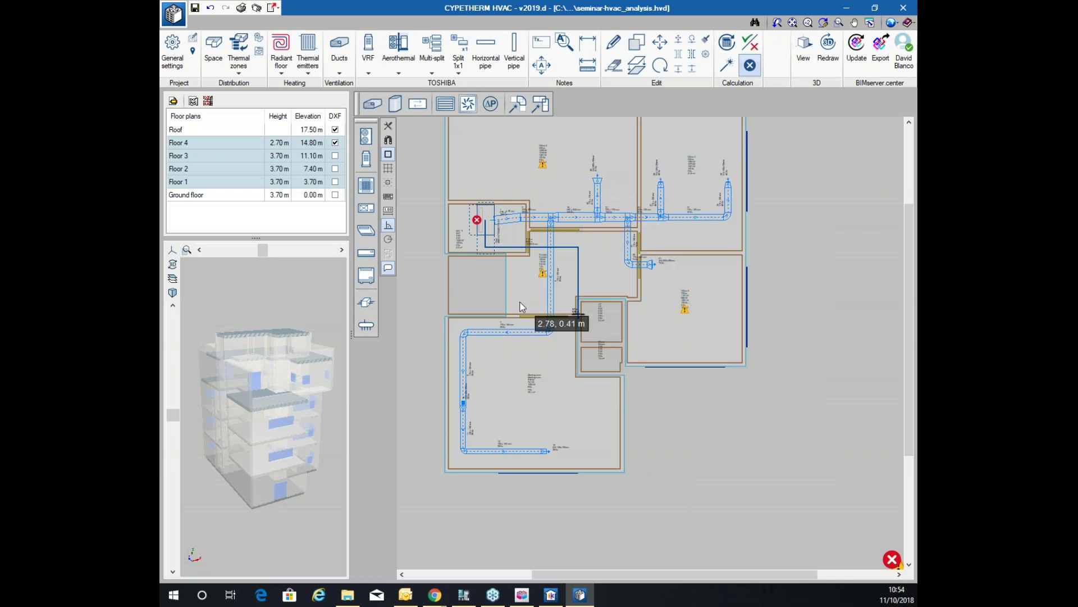
{"action": "scroll", "coordinate": [513, 298], "scroll_direction": "down", "scroll_amount": 2}
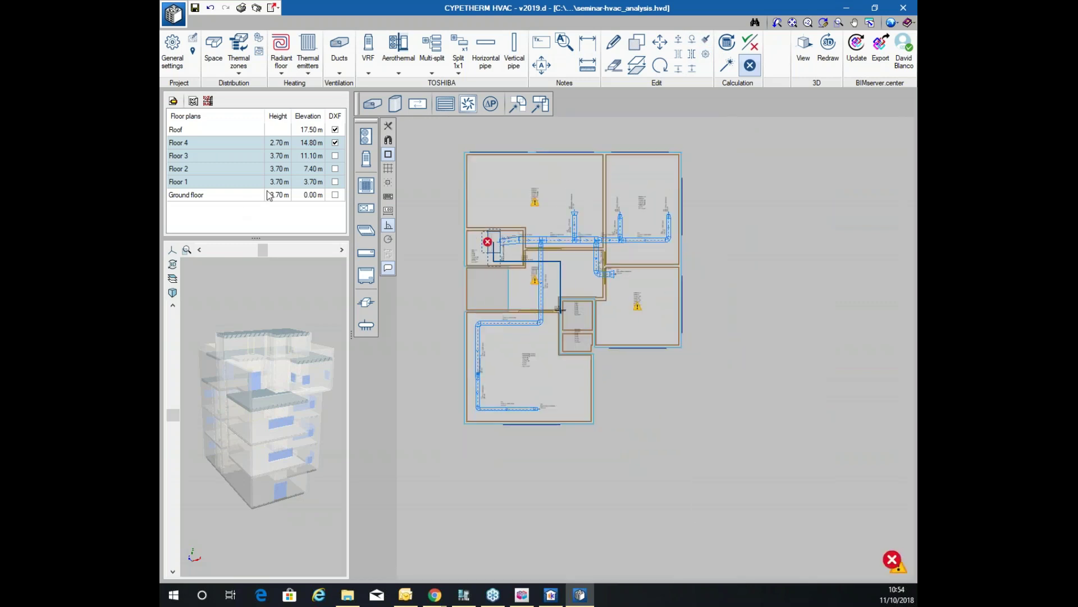
Open the Floor 3 plan and show the check results for Office 9 and its VRF indoor units
{"action": "left_click", "coordinate": [221, 132]}
{"action": "left_click", "coordinate": [213, 144]}
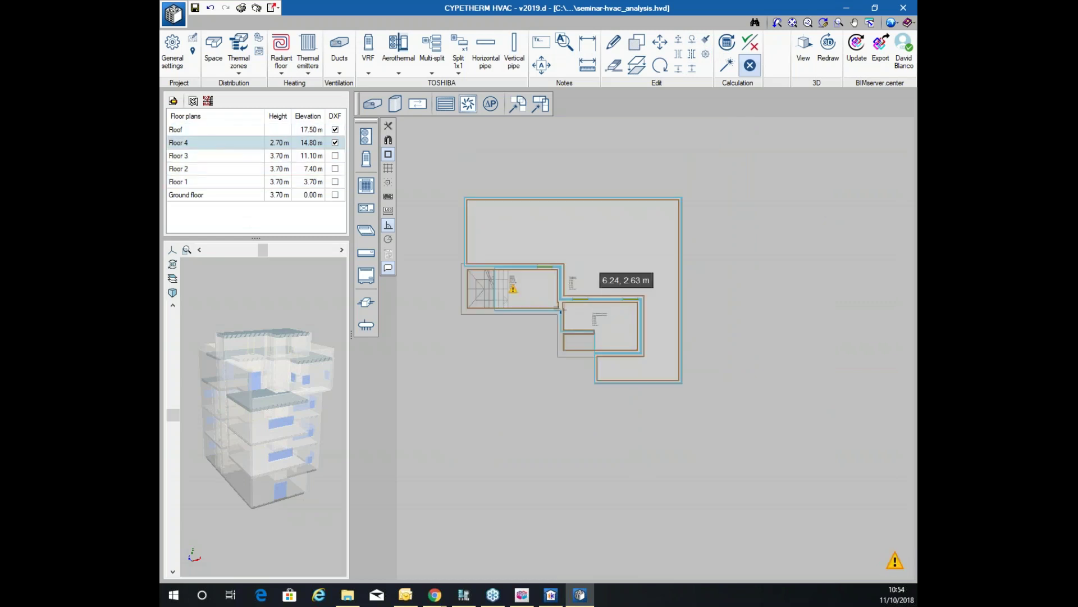
{"action": "left_click", "coordinate": [207, 157]}
{"action": "scroll", "coordinate": [575, 187], "scroll_direction": "up", "scroll_amount": 3}
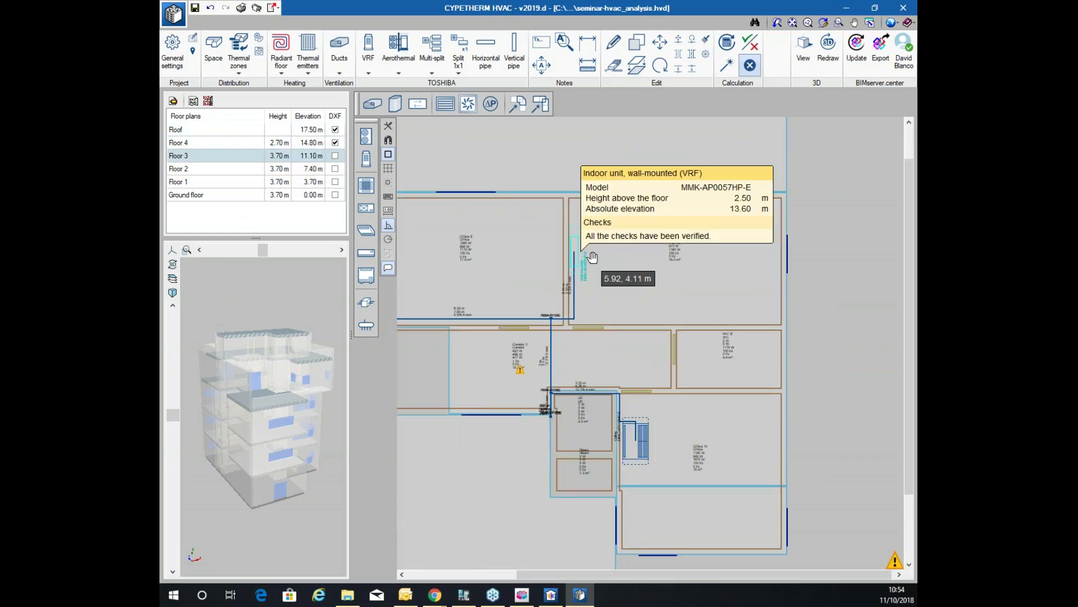
{"action": "left_click", "coordinate": [750, 48]}
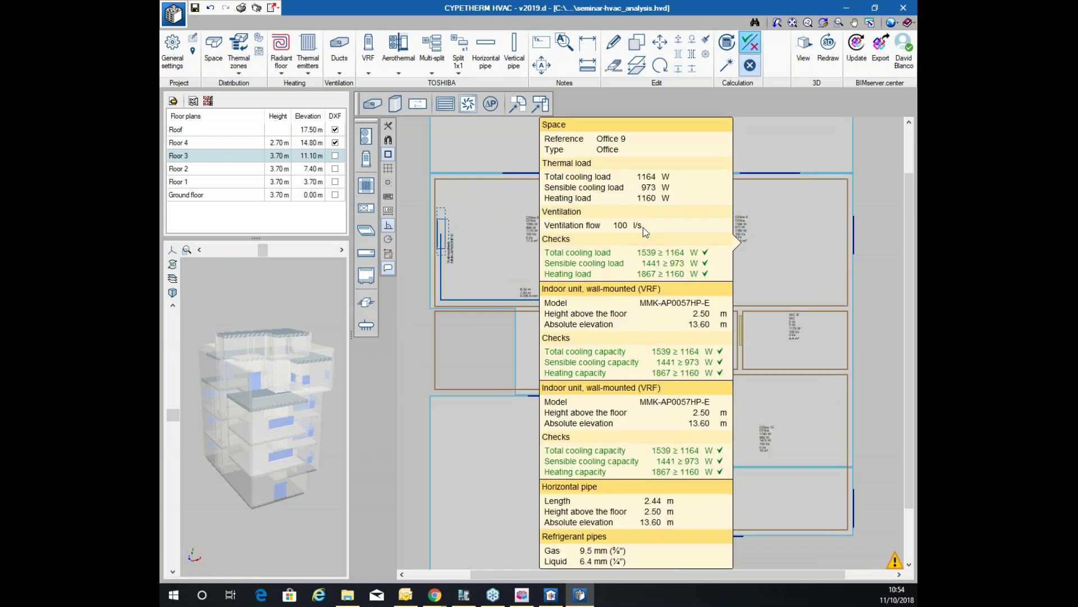
{"action": "mouse_move", "coordinate": [646, 222]}
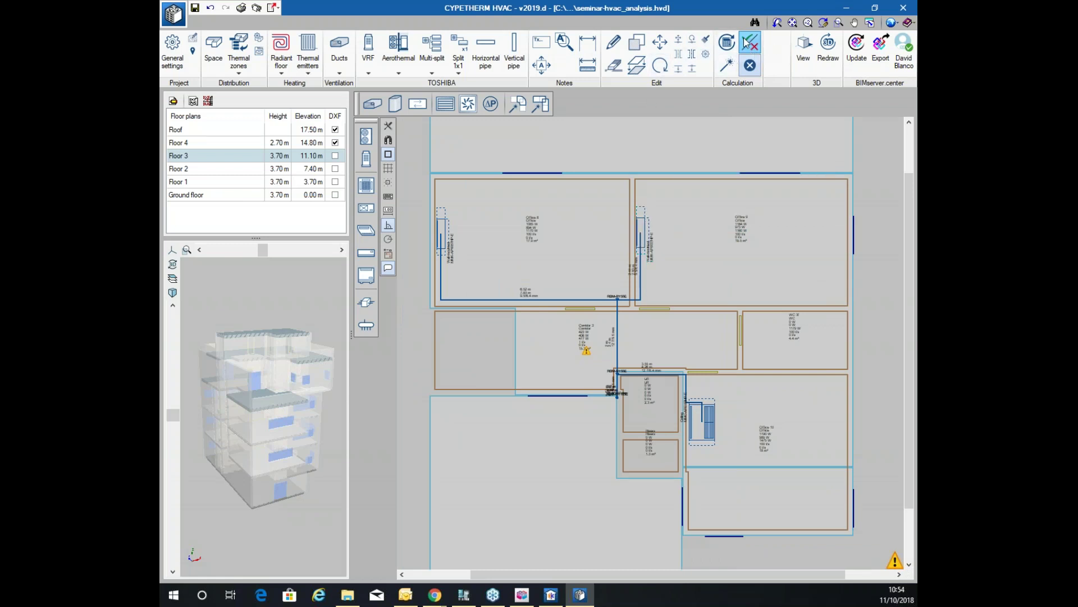
Review the check results for the Office 9 space with its wall-mounted VRF unit and for Corridor 3
{"action": "left_click", "coordinate": [641, 220]}
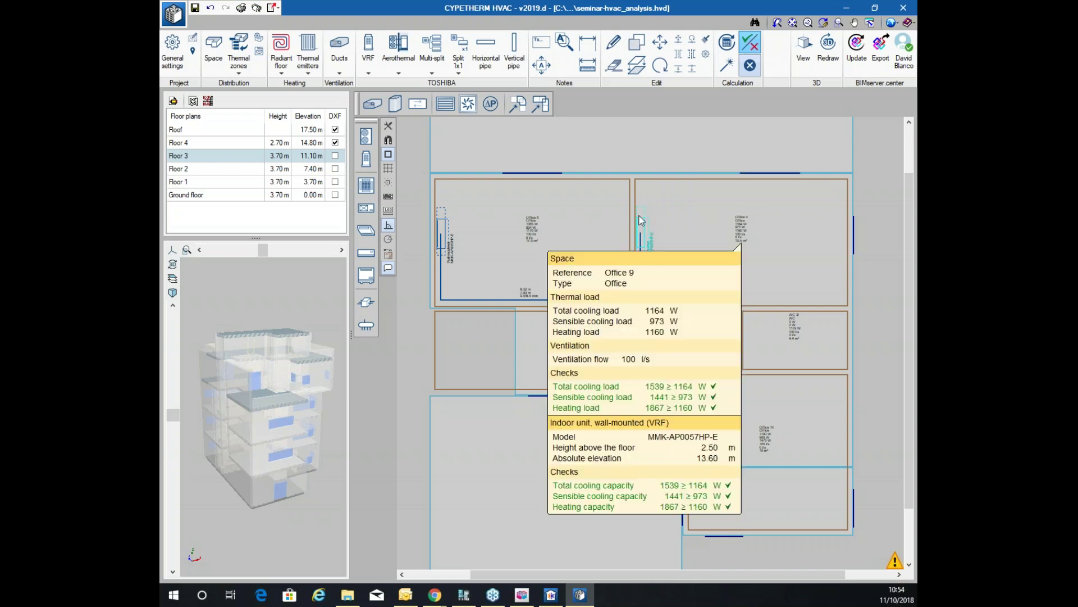
{"action": "mouse_move", "coordinate": [651, 230]}
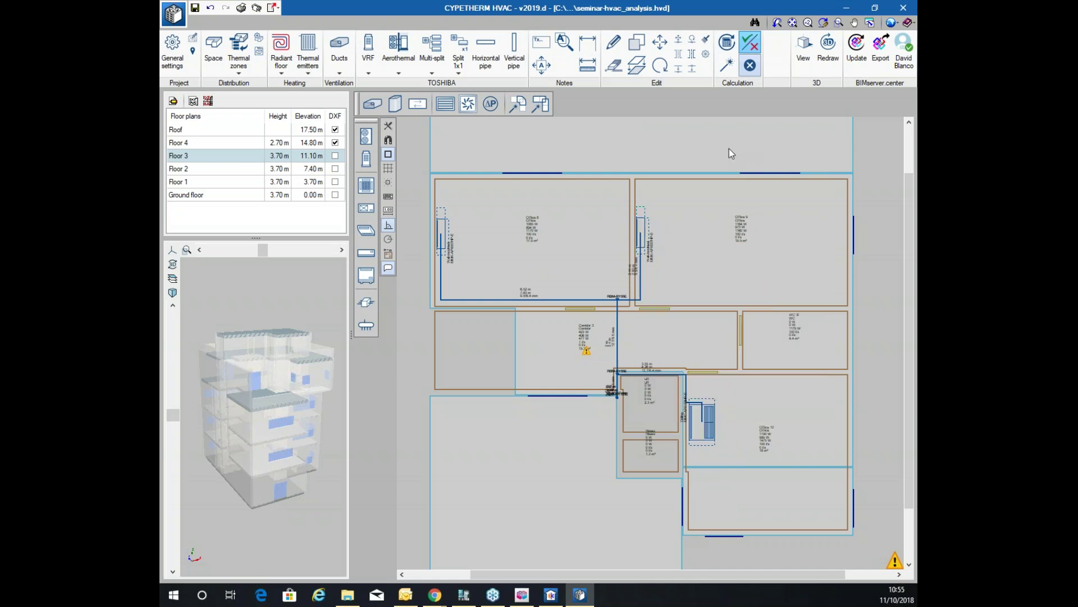
{"action": "mouse_move", "coordinate": [481, 246]}
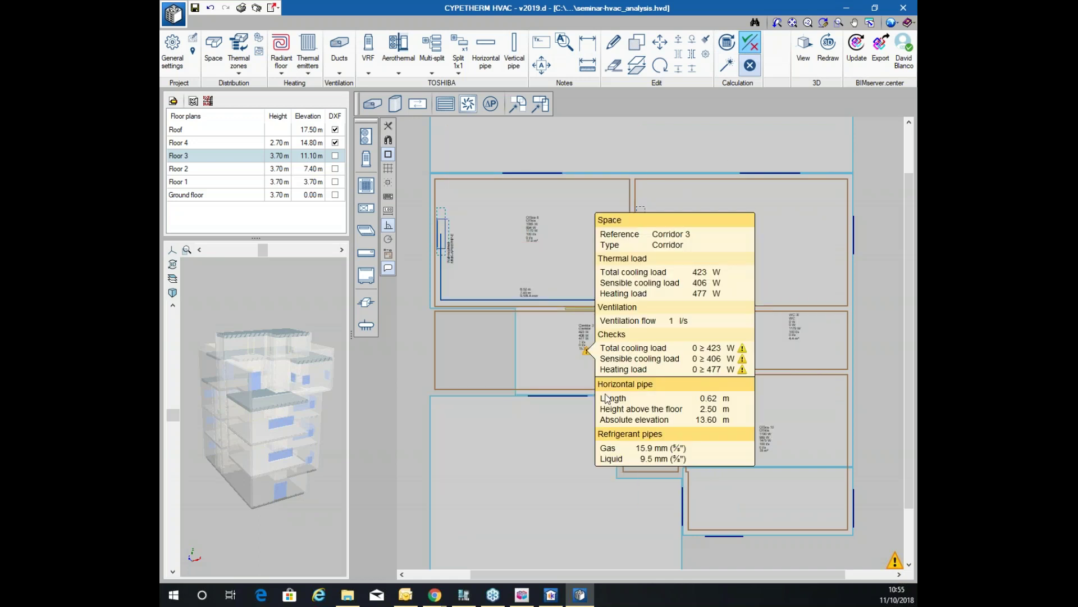
{"action": "scroll", "coordinate": [634, 356], "scroll_direction": "up", "scroll_amount": 2}
{"action": "mouse_move", "coordinate": [731, 371]}
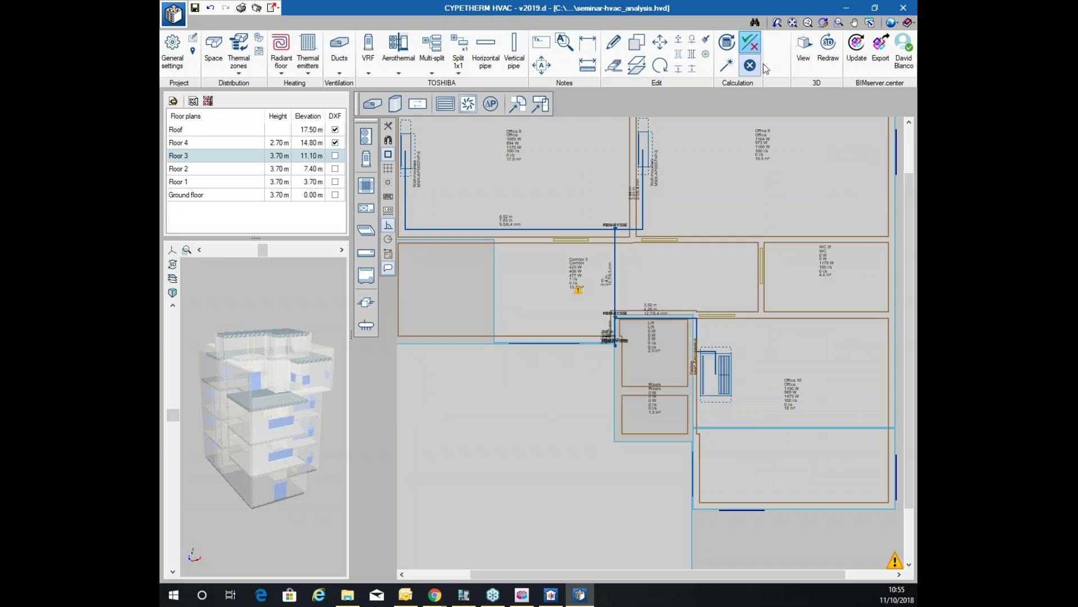
Consult the detailed capacity checks of the ceiling VRF indoor unit in Office 10, leaving its settings unedited
{"action": "left_click", "coordinate": [750, 43]}
{"action": "left_click", "coordinate": [717, 392]}
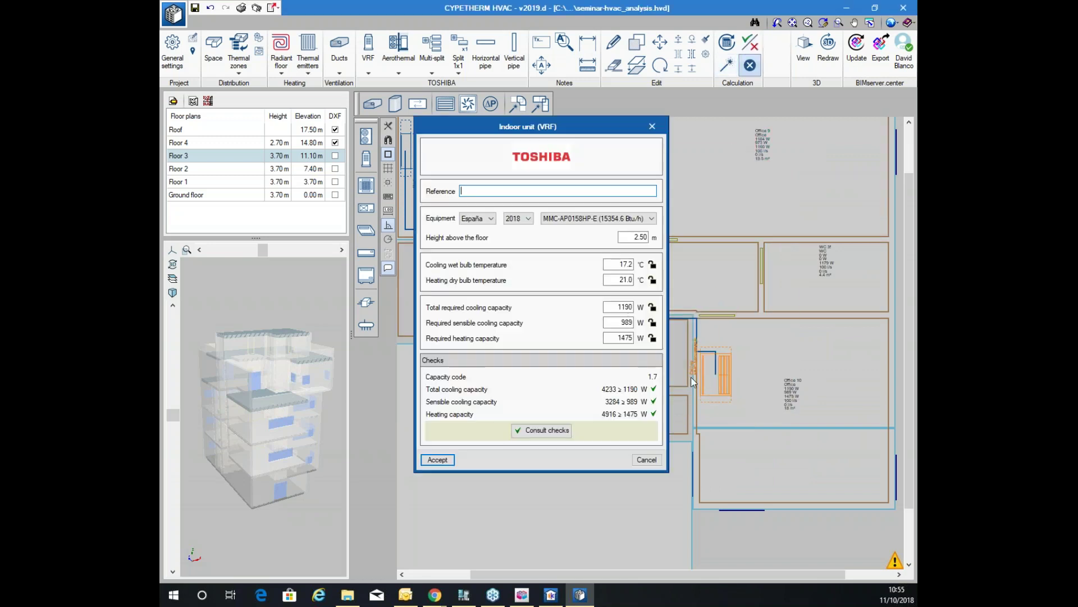
{"action": "left_click", "coordinate": [567, 435]}
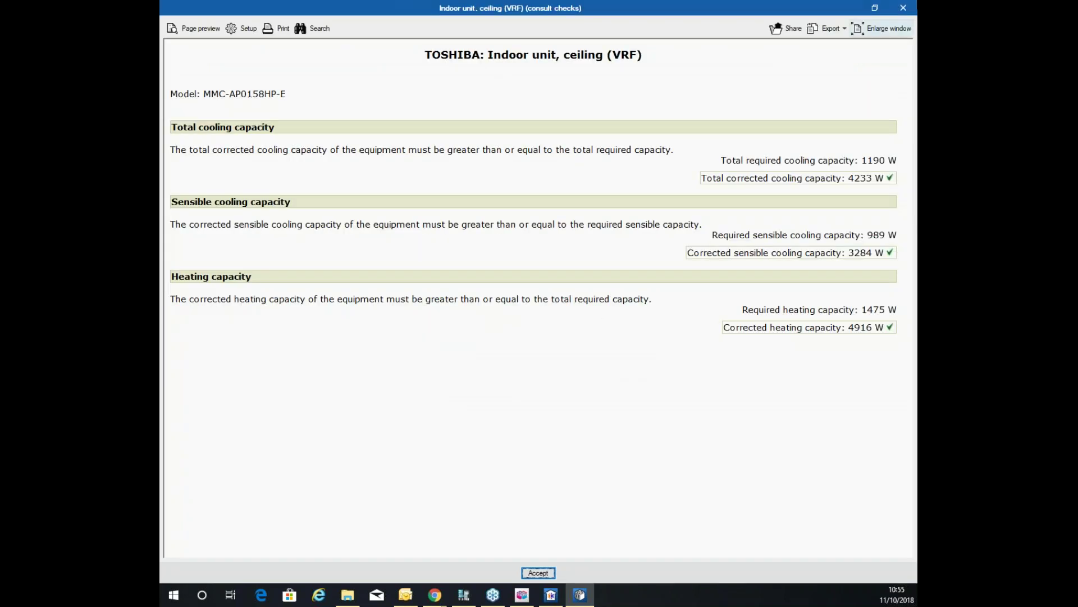
{"action": "left_click", "coordinate": [906, 7]}
{"action": "left_click", "coordinate": [646, 460]}
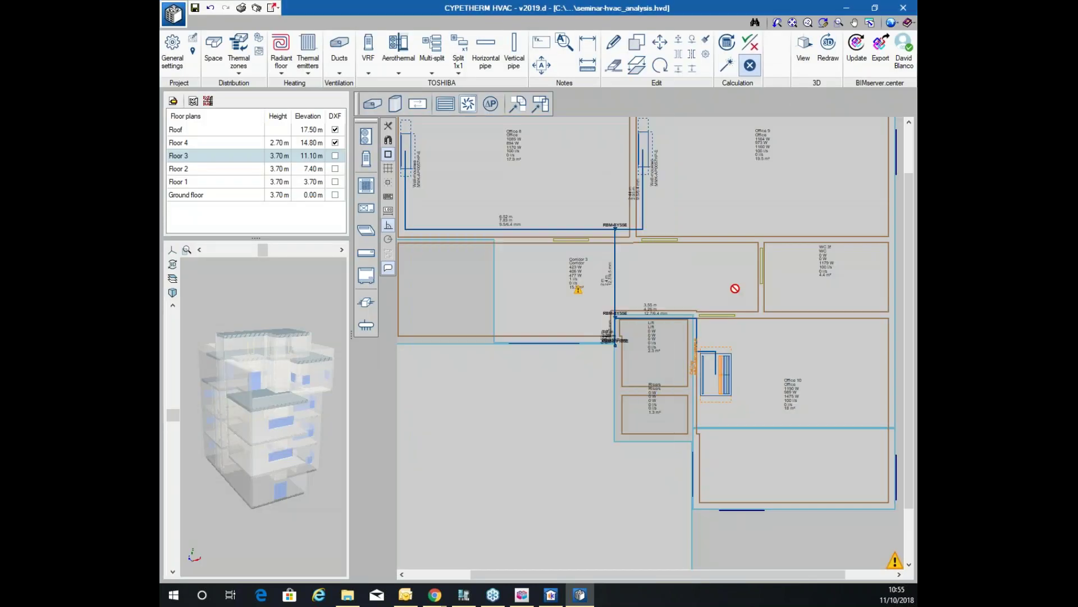
Open the Floor 2 plan and review the thermal load check results for its offices, including Office 5 and Office 7
{"action": "scroll", "coordinate": [443, 202], "scroll_direction": "down", "scroll_amount": 2}
{"action": "left_click", "coordinate": [187, 171]}
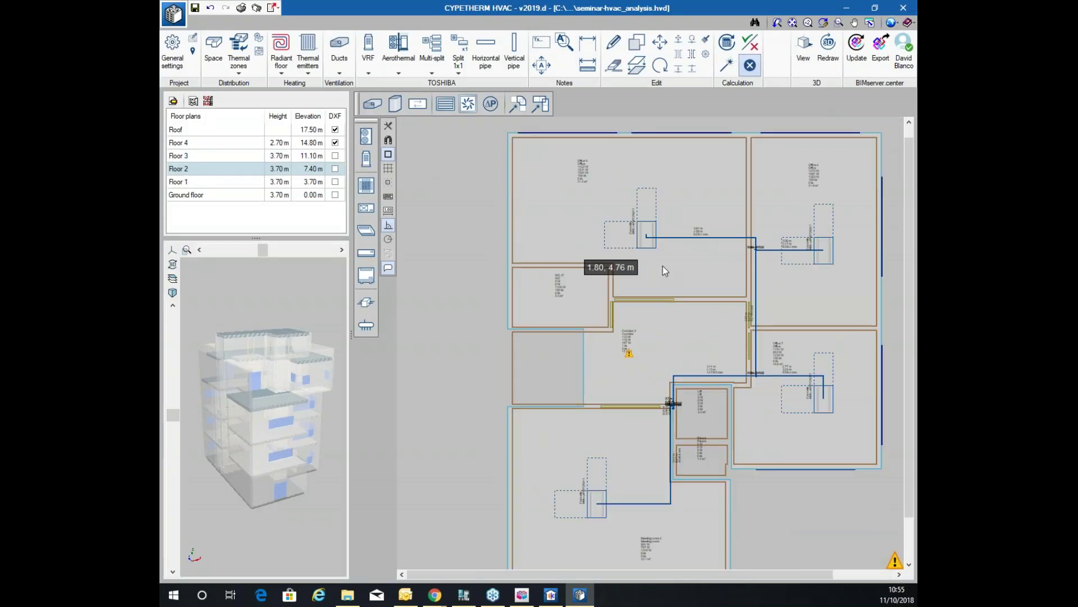
{"action": "scroll", "coordinate": [708, 185], "scroll_direction": "down", "scroll_amount": 2}
{"action": "left_click", "coordinate": [752, 44]}
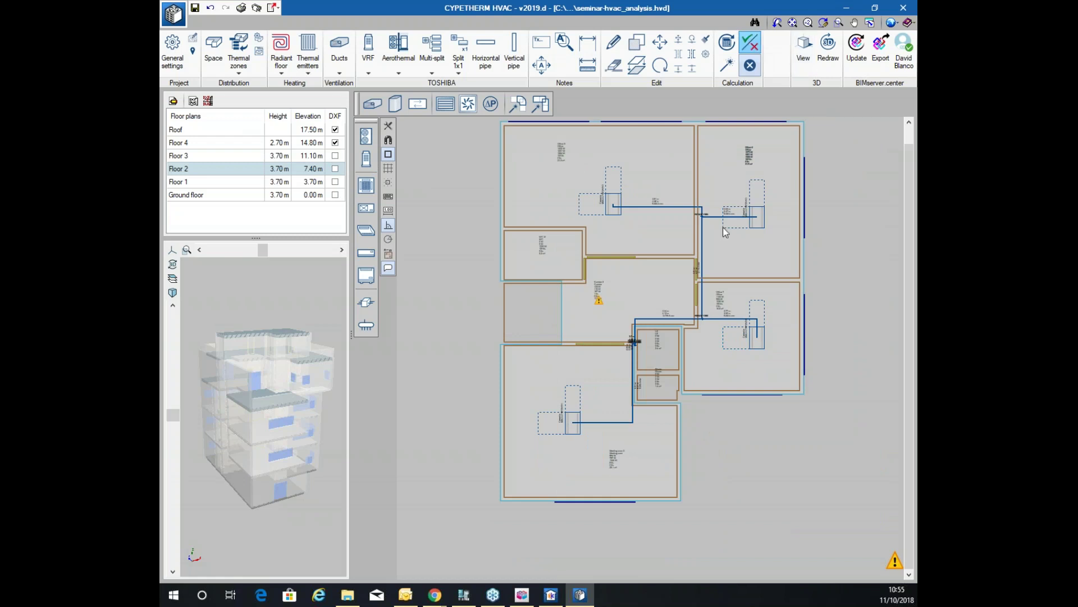
{"action": "mouse_move", "coordinate": [639, 137]}
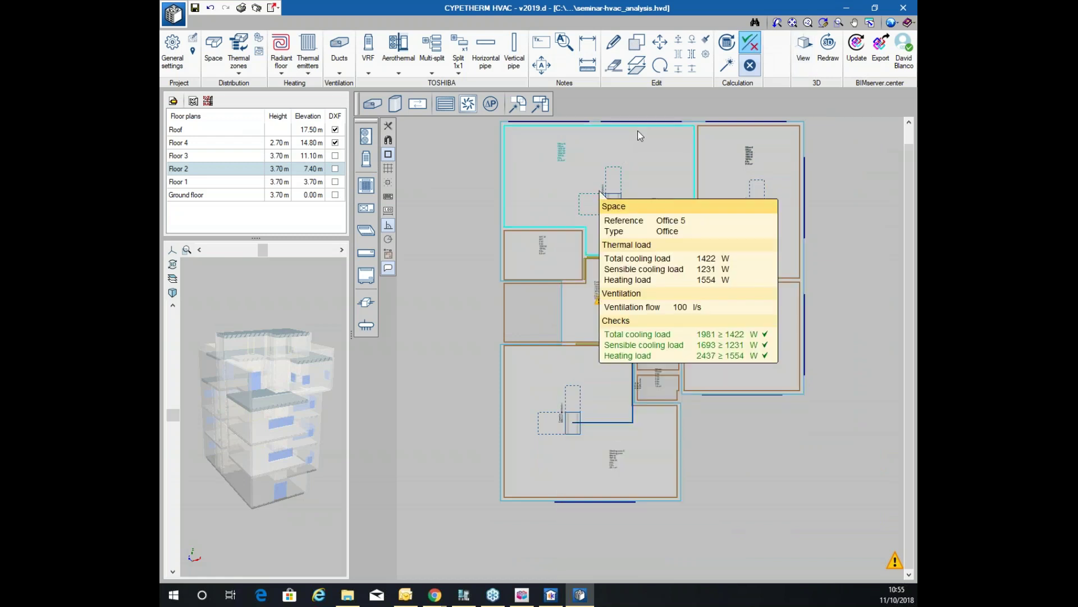
{"action": "mouse_move", "coordinate": [761, 120]}
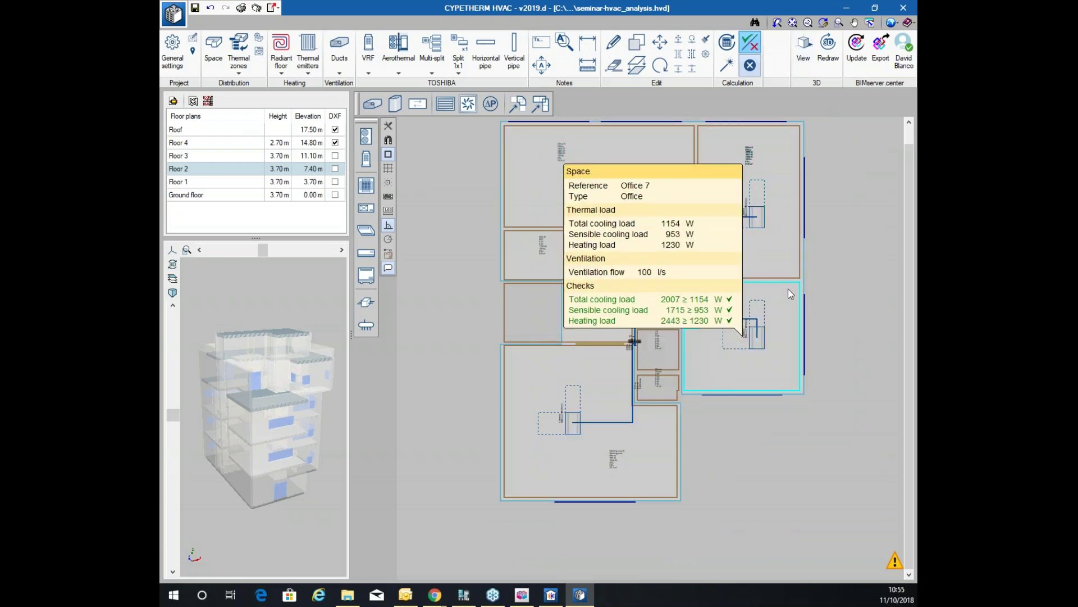
{"action": "mouse_move", "coordinate": [623, 496]}
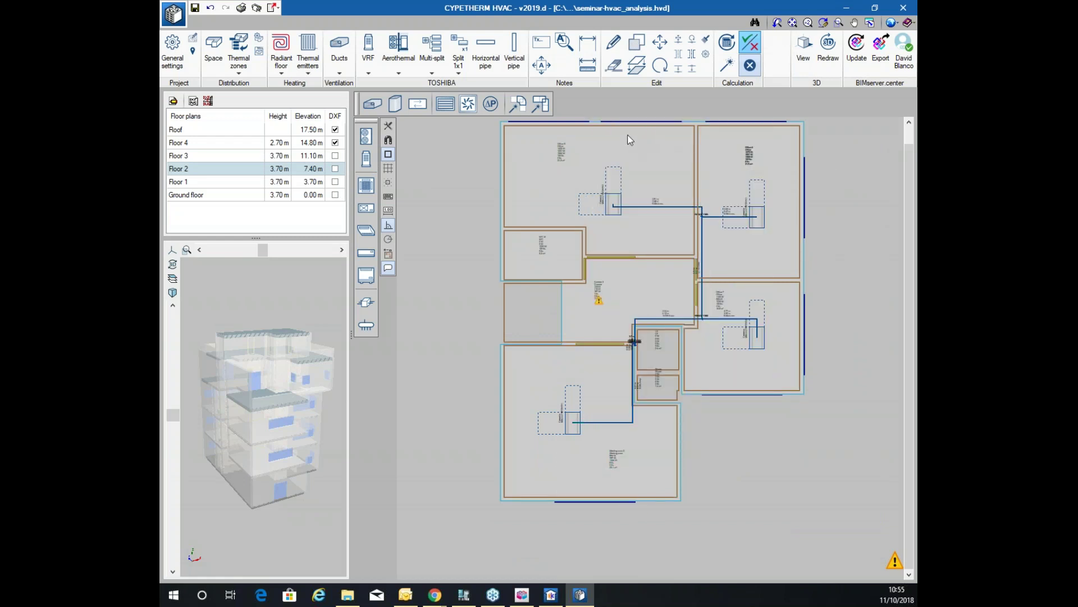
{"action": "scroll", "coordinate": [595, 145], "scroll_direction": "up", "scroll_amount": 2}
Open the Floor 1 plan and examine the check results and inlet error of the ducted VRF indoor unit
{"action": "left_click", "coordinate": [200, 182]}
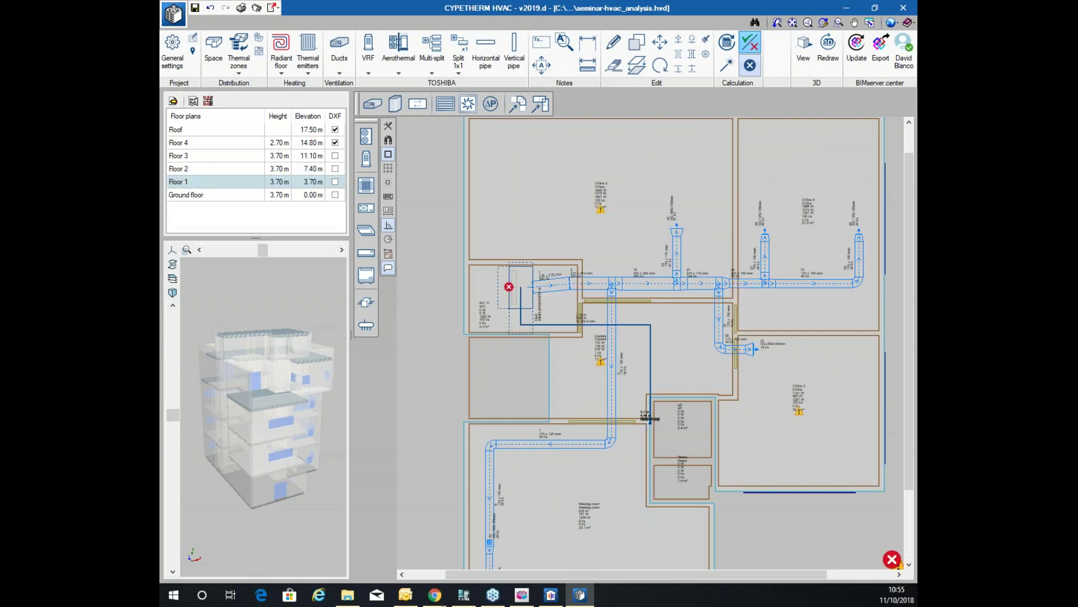
{"action": "mouse_move", "coordinate": [674, 296]}
{"action": "scroll", "coordinate": [675, 296], "scroll_direction": "down", "scroll_amount": 2}
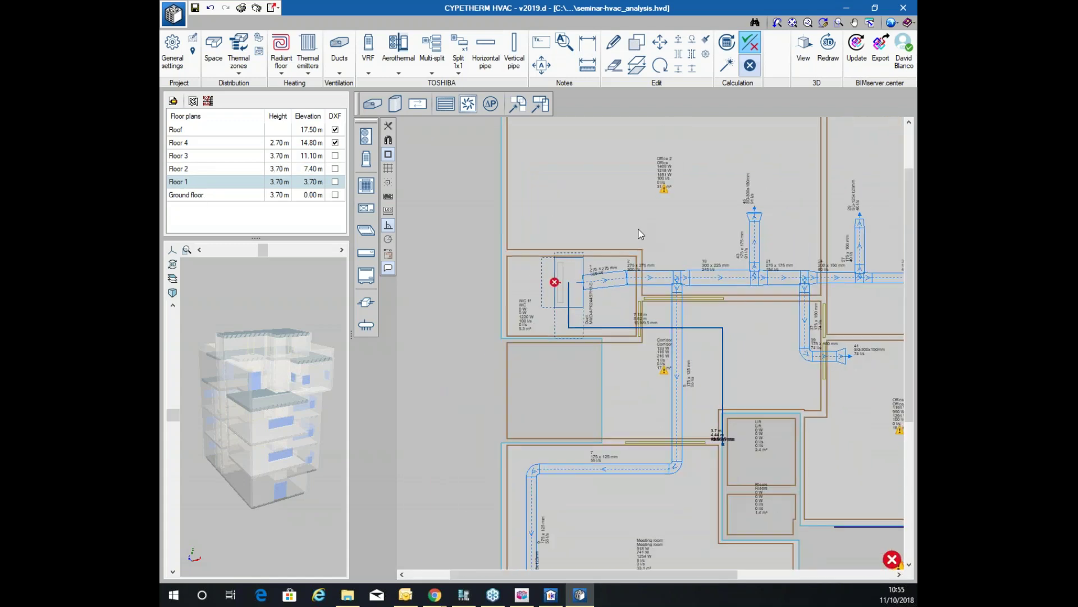
{"action": "mouse_move", "coordinate": [578, 286]}
{"action": "scroll", "coordinate": [453, 308], "scroll_direction": "up", "scroll_amount": 3}
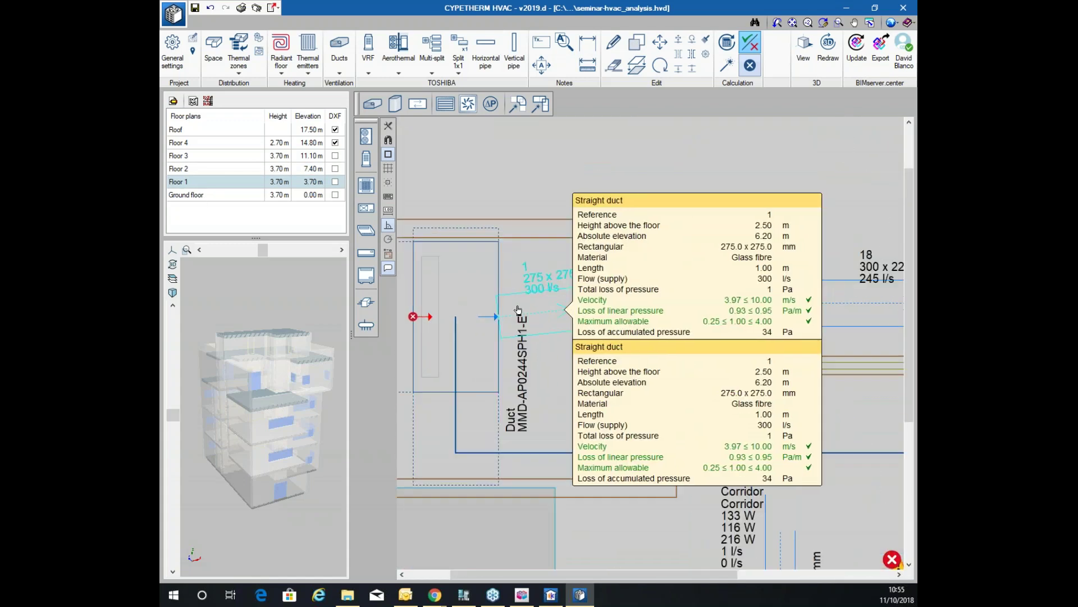
{"action": "mouse_move", "coordinate": [458, 315]}
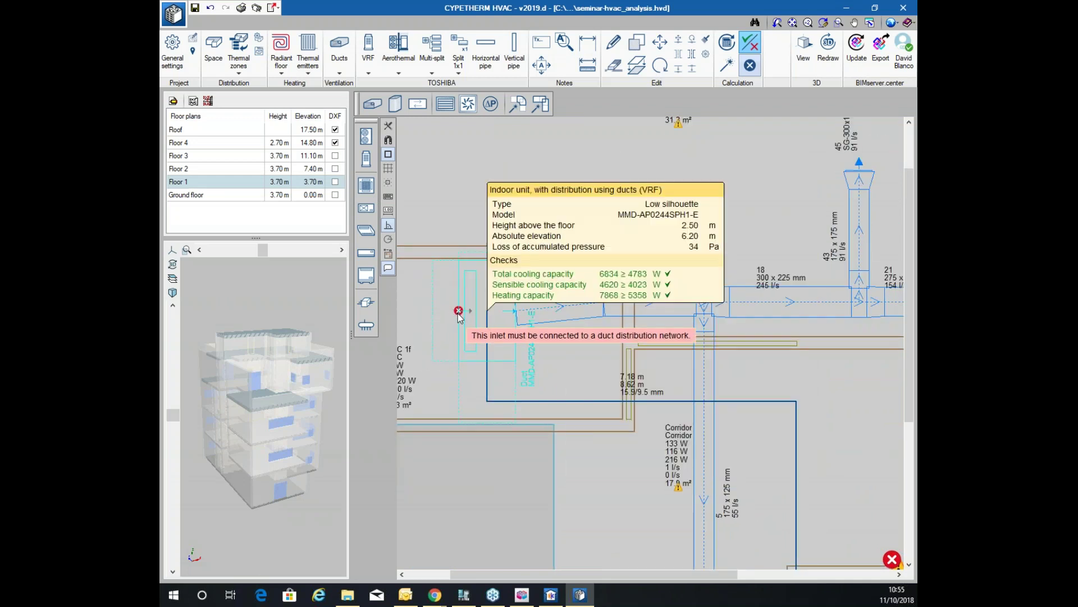
{"action": "scroll", "coordinate": [458, 316], "scroll_direction": "down", "scroll_amount": 4}
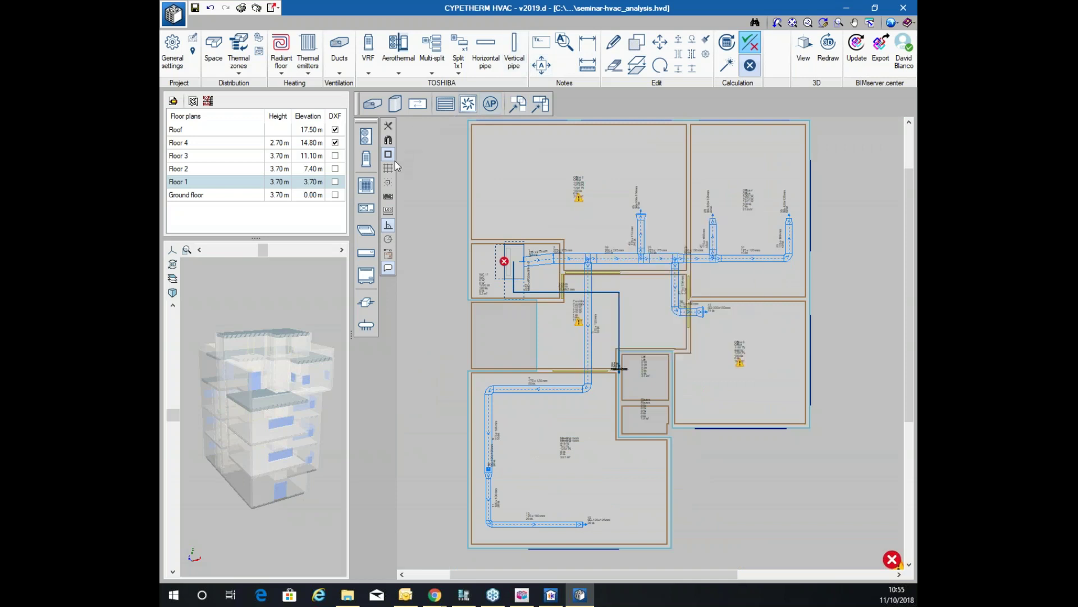
Draw a 200 x 200 mm glass fibre return duct carrying 100 l/s from the Meeting room to the indoor unit's inlet in the WC
{"action": "left_click", "coordinate": [538, 262]}
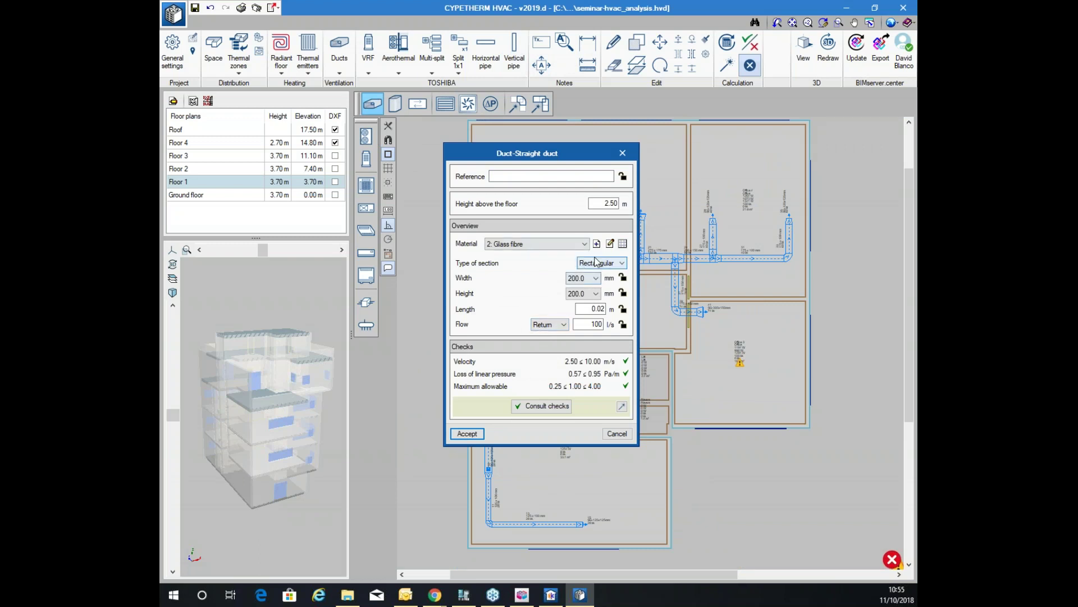
{"action": "left_click", "coordinate": [466, 436]}
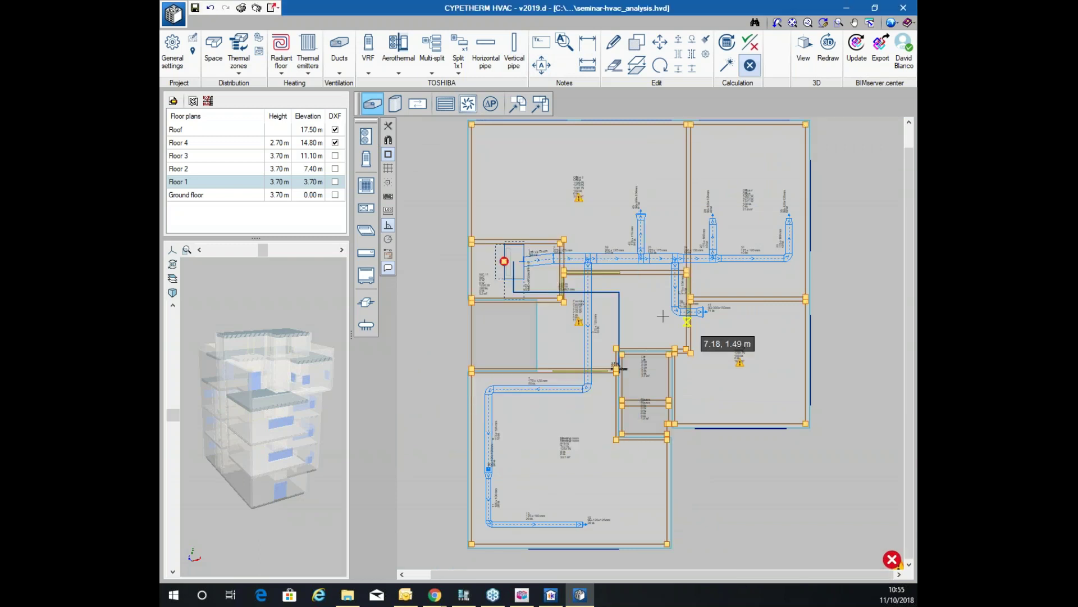
{"action": "scroll", "coordinate": [493, 383], "scroll_direction": "up", "scroll_amount": 5}
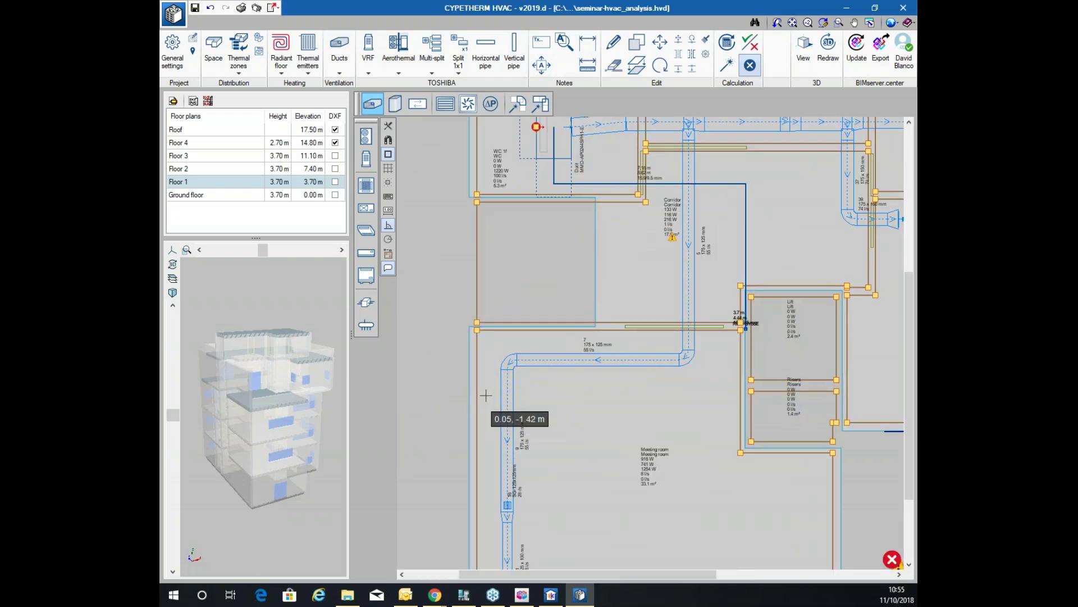
{"action": "left_click", "coordinate": [489, 388]}
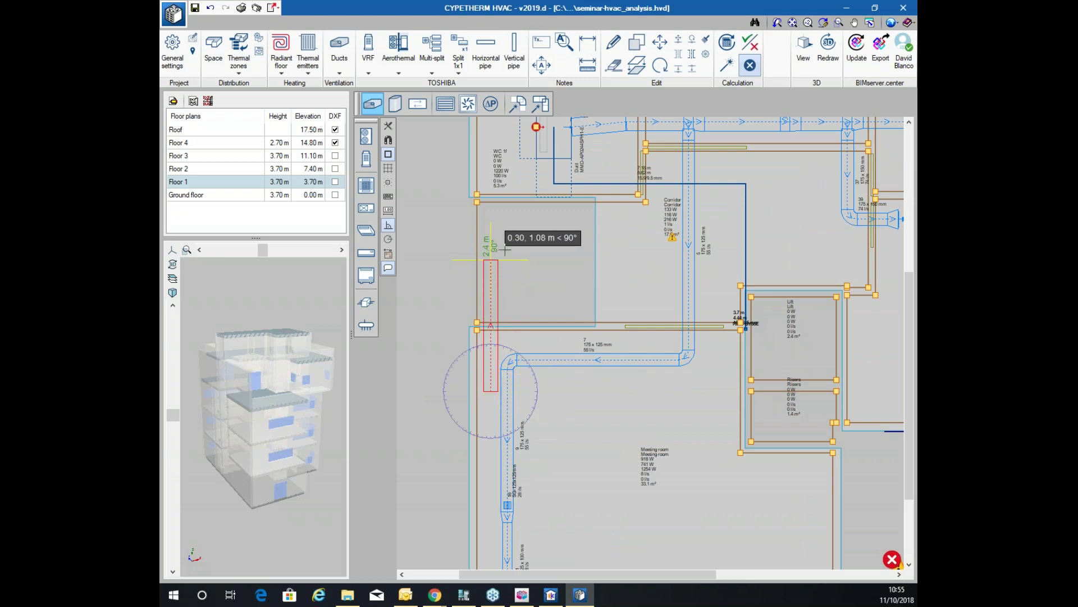
{"action": "scroll", "coordinate": [499, 276], "scroll_direction": "up", "scroll_amount": 3}
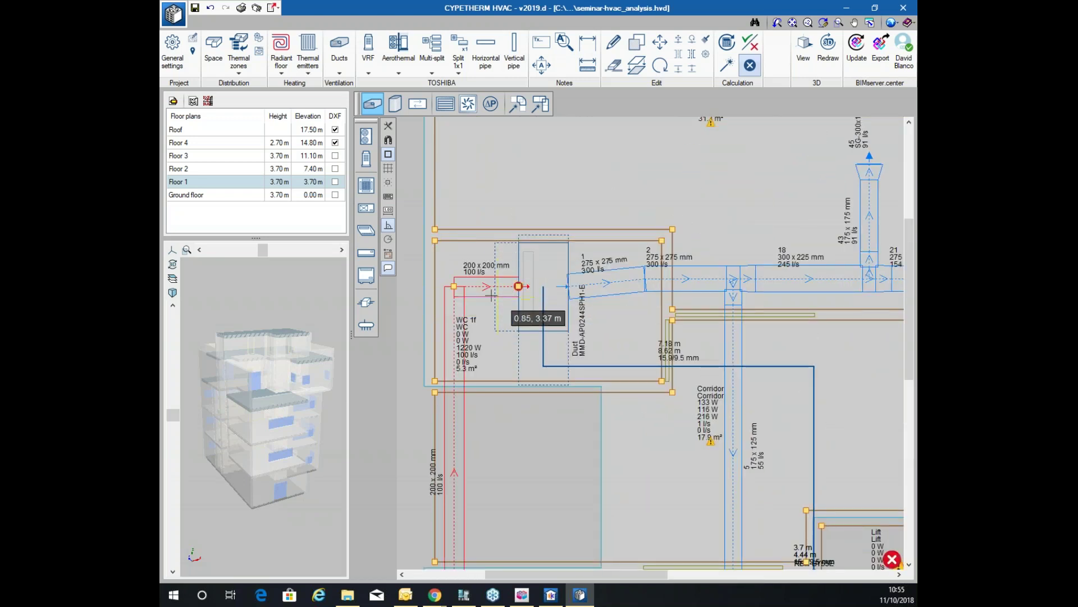
{"action": "scroll", "coordinate": [697, 211], "scroll_direction": "down", "scroll_amount": 5}
Draw a second return duct branch from Office 3 along the outer walls of Offices 4 and 2 to the duct at the indoor unit
{"action": "middle_click_drag", "start_coordinate": [697, 210], "coordinate": [672, 225]}
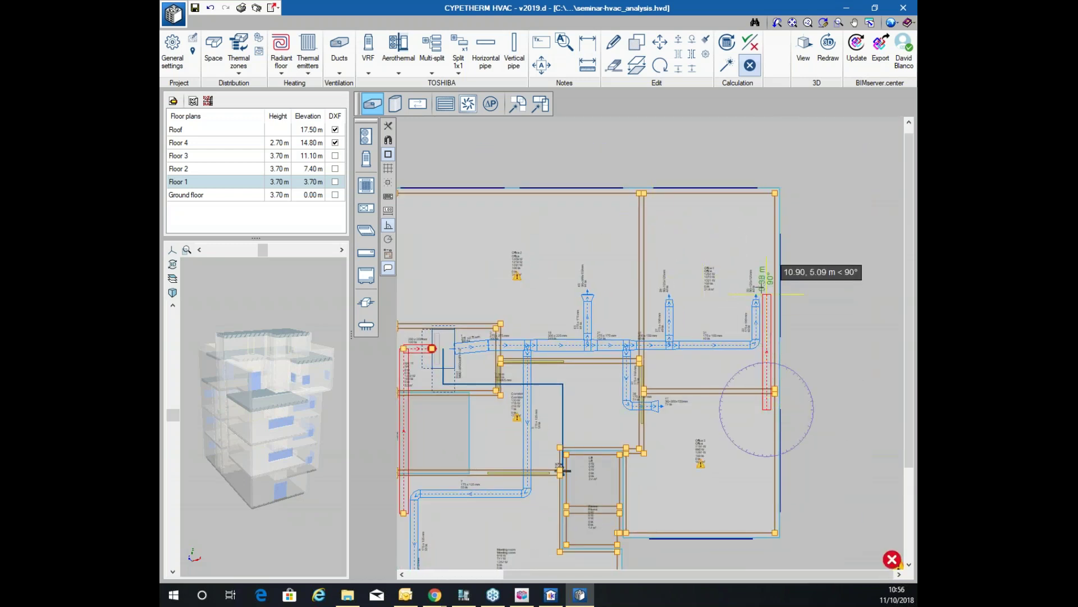
{"action": "key", "text": "Escape"}
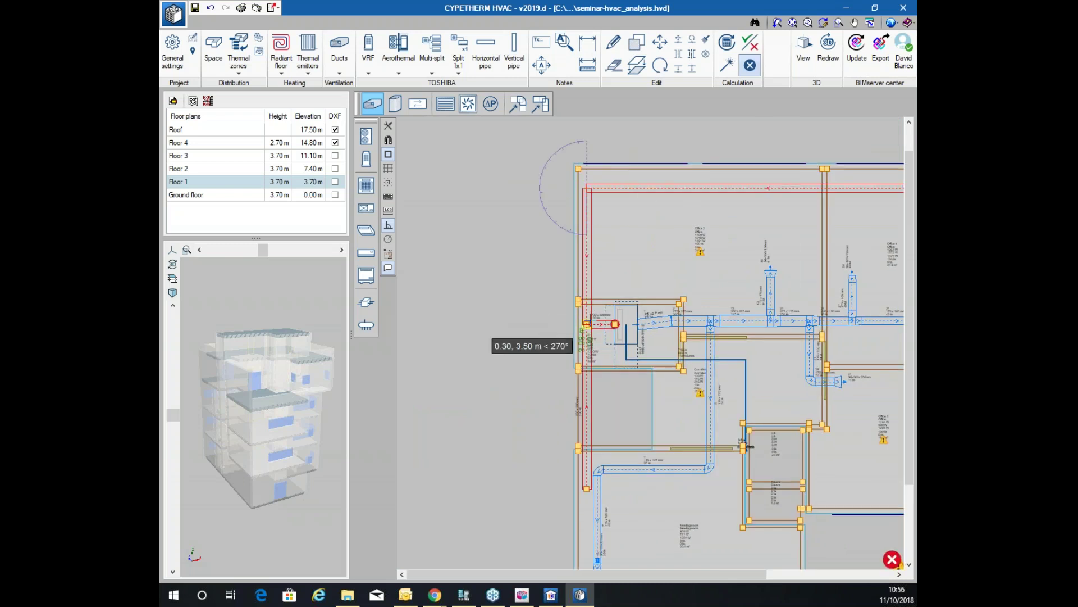
{"action": "scroll", "coordinate": [629, 247], "scroll_direction": "down", "scroll_amount": 2}
{"action": "scroll", "coordinate": [739, 209], "scroll_direction": "up", "scroll_amount": 3}
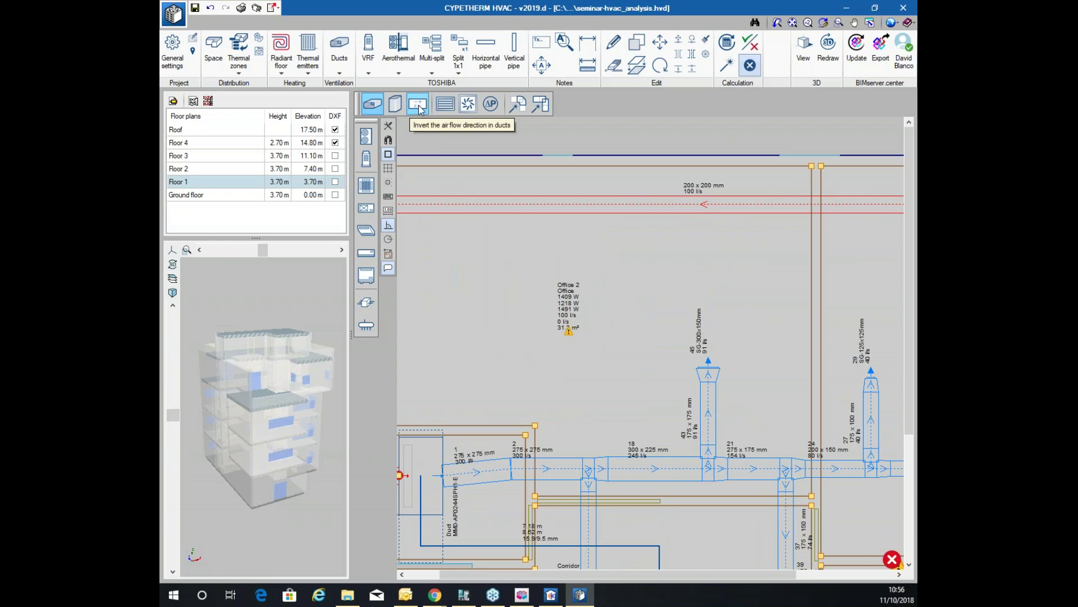
{"action": "left_click", "coordinate": [415, 103]}
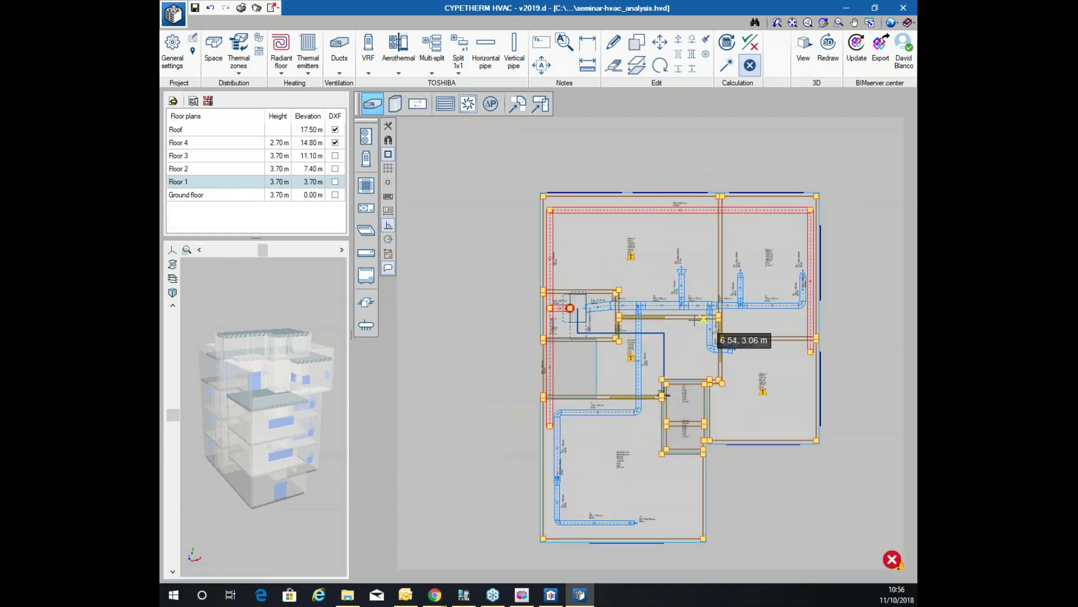
Define a 125x125 mm return grille with a flow of 200 l/s and place it at the Meeting room end of the return duct
{"action": "left_click", "coordinate": [447, 106]}
{"action": "left_click", "coordinate": [505, 266]}
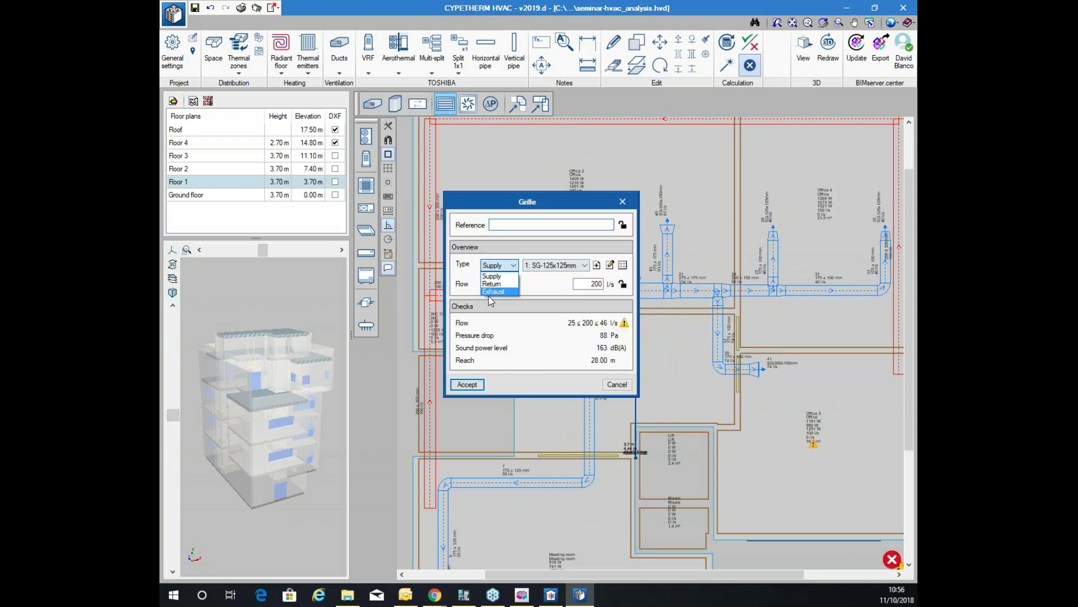
{"action": "left_click", "coordinate": [467, 385]}
{"action": "scroll", "coordinate": [449, 348], "scroll_direction": "down", "scroll_amount": 2}
{"action": "scroll", "coordinate": [471, 427], "scroll_direction": "up", "scroll_amount": 6}
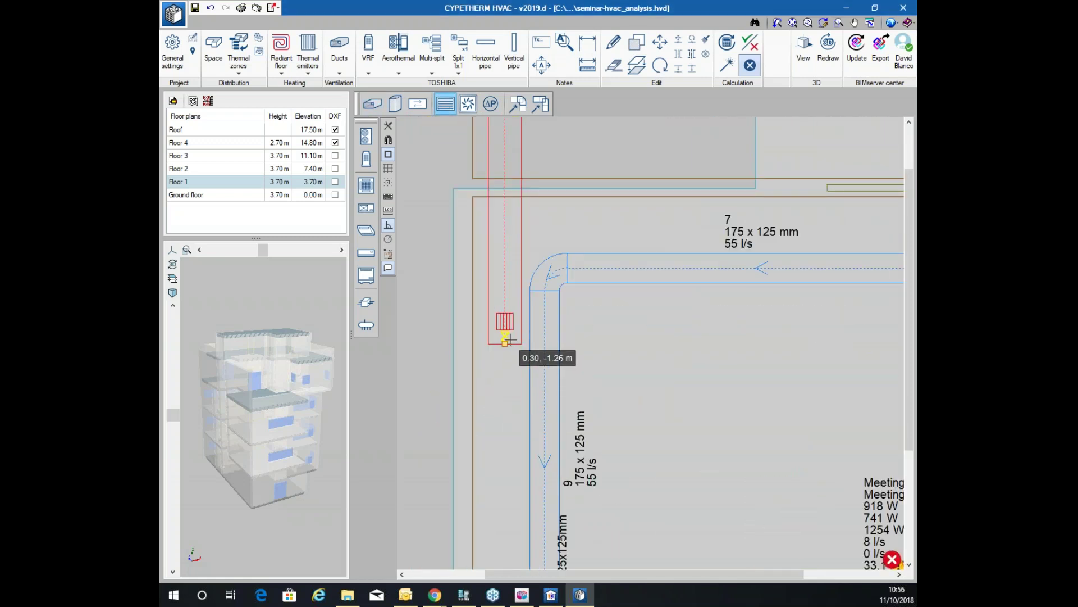
{"action": "left_click", "coordinate": [505, 331]}
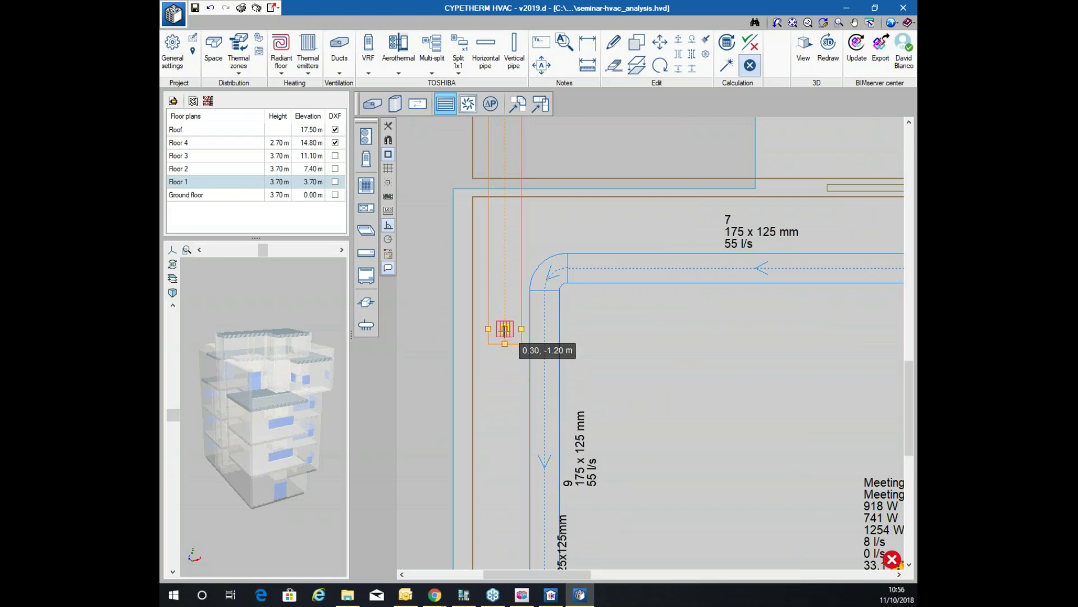
Place further return grilles on the return duct in Office 3, Office 4 and Office 2
{"action": "scroll", "coordinate": [559, 306], "scroll_direction": "down", "scroll_amount": 3}
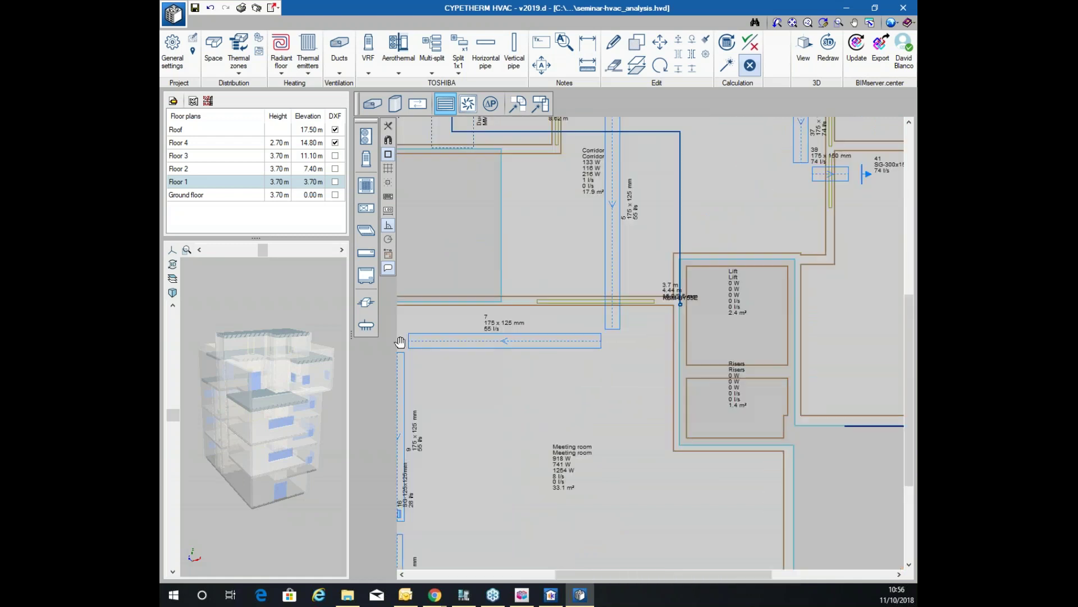
{"action": "scroll", "coordinate": [828, 264], "scroll_direction": "up", "scroll_amount": 1}
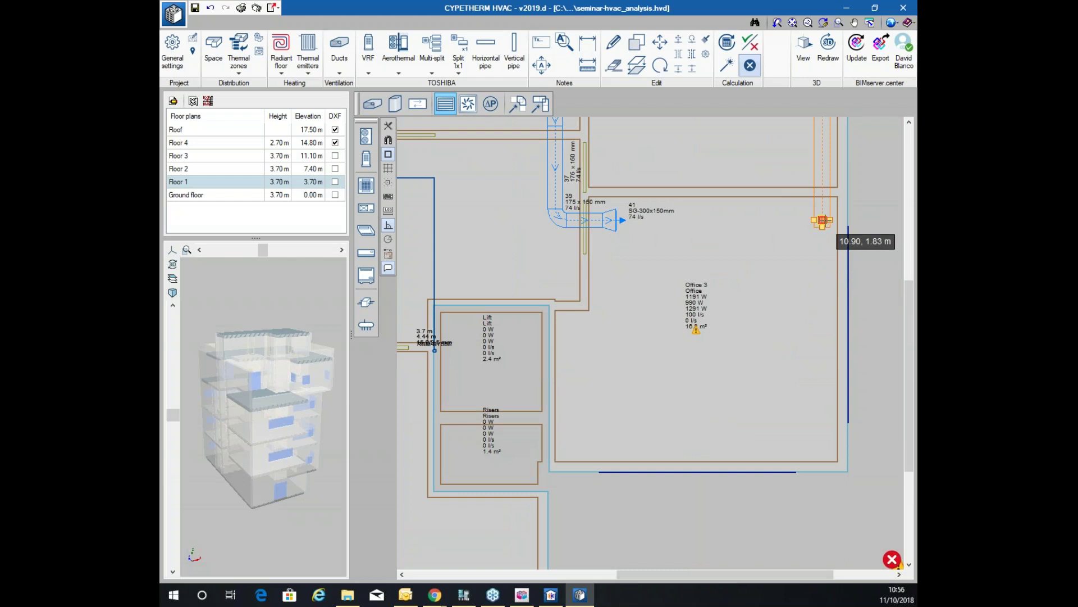
{"action": "scroll", "coordinate": [683, 255], "scroll_direction": "down", "scroll_amount": 2}
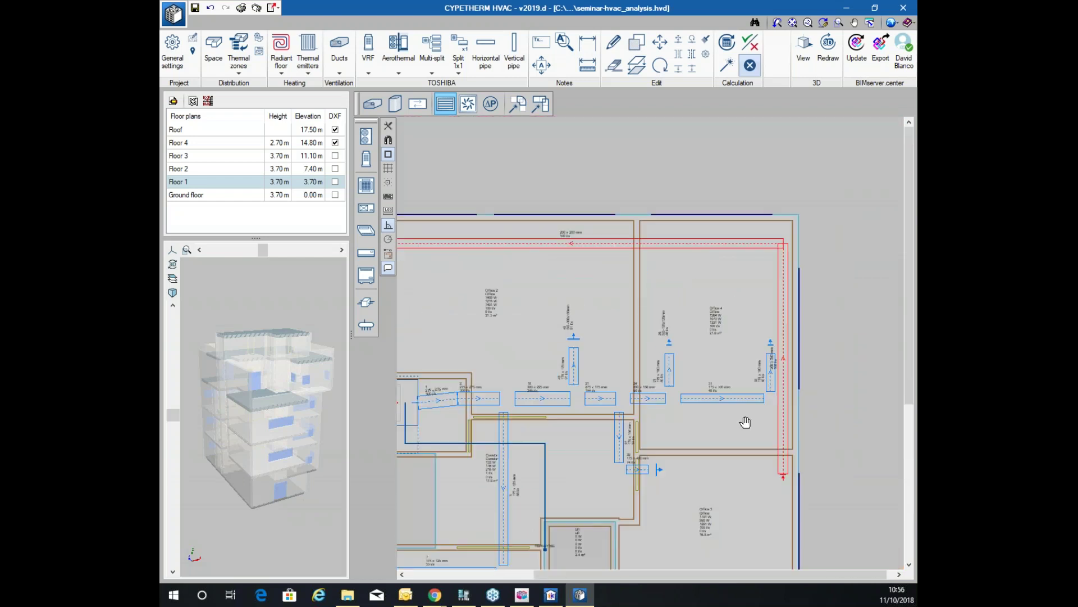
{"action": "scroll", "coordinate": [683, 255], "scroll_direction": "up", "scroll_amount": 2}
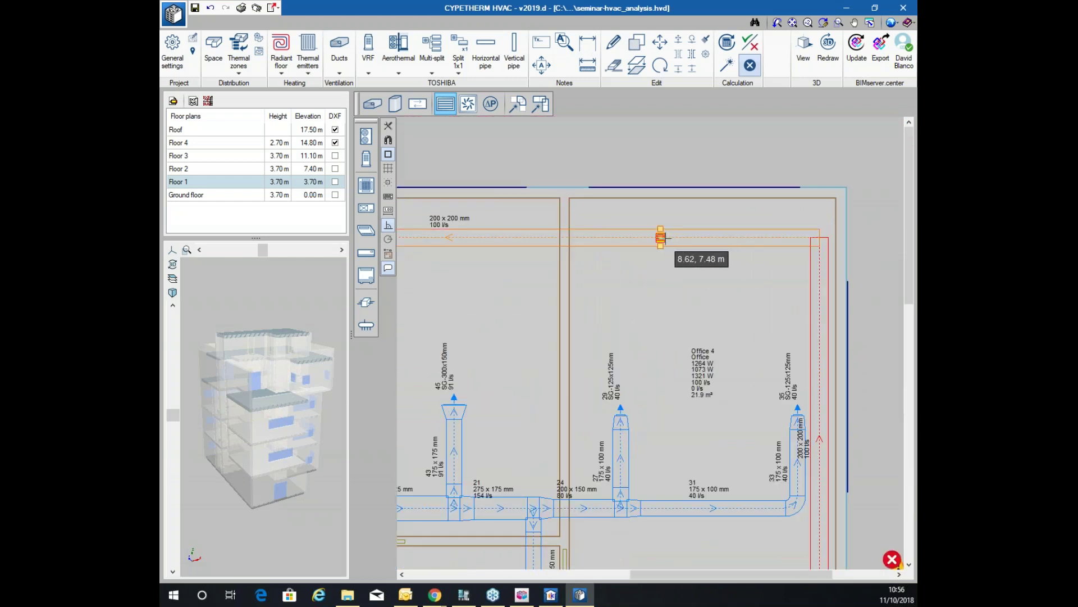
{"action": "scroll", "coordinate": [674, 239], "scroll_direction": "down", "scroll_amount": 3}
{"action": "middle_click_drag", "start_coordinate": [471, 260], "coordinate": [780, 298]}
{"action": "scroll", "coordinate": [780, 298], "scroll_direction": "up", "scroll_amount": 1}
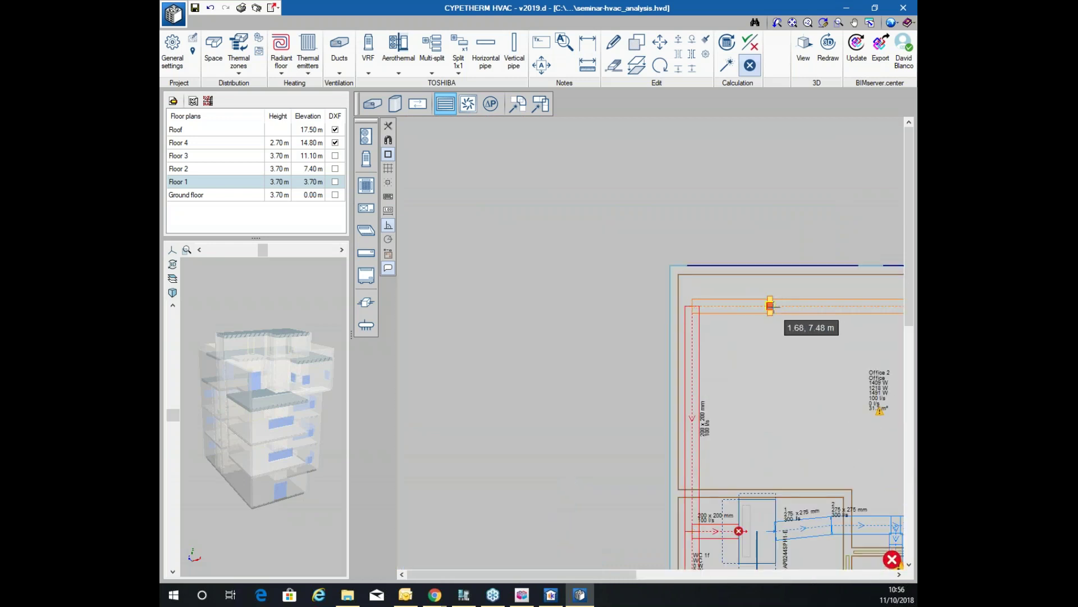
{"action": "middle_click_drag", "start_coordinate": [800, 379], "coordinate": [640, 280]}
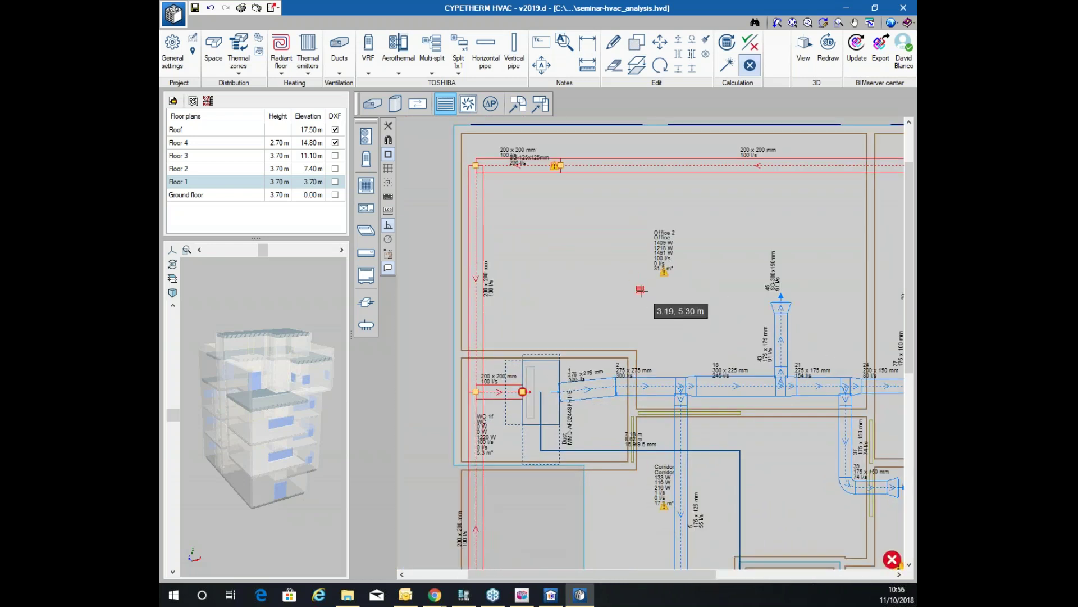
Examine the Office 2 return grille's flow, pressure drop and sound checks, along with the data of the return duct it sits on
{"action": "scroll", "coordinate": [550, 345], "scroll_direction": "up", "scroll_amount": 1}
{"action": "left_click", "coordinate": [576, 204]}
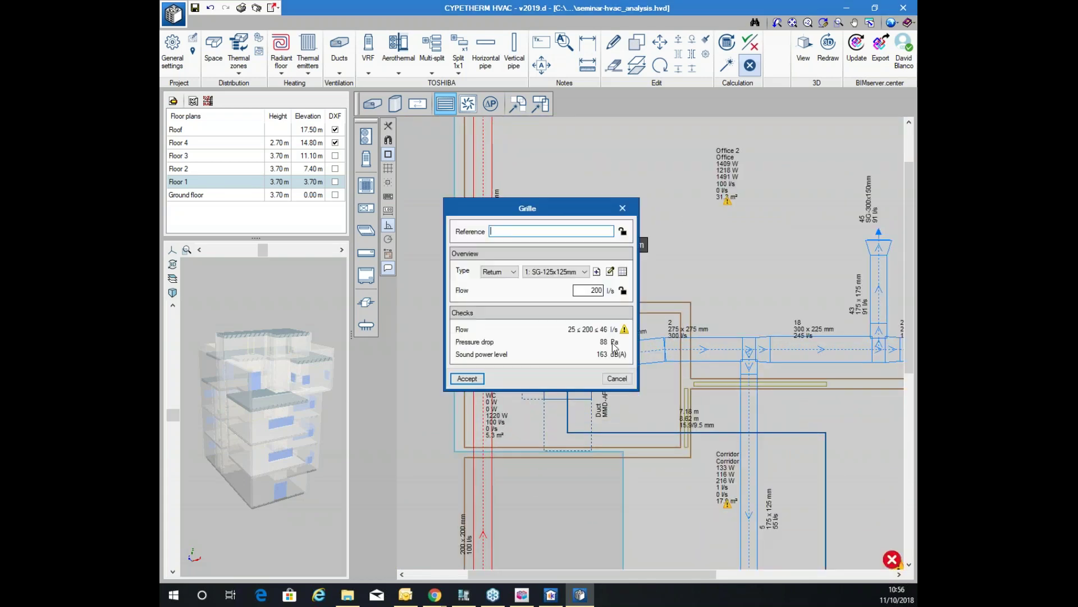
{"action": "left_click", "coordinate": [617, 378]}
{"action": "scroll", "coordinate": [612, 227], "scroll_direction": "down", "scroll_amount": 3}
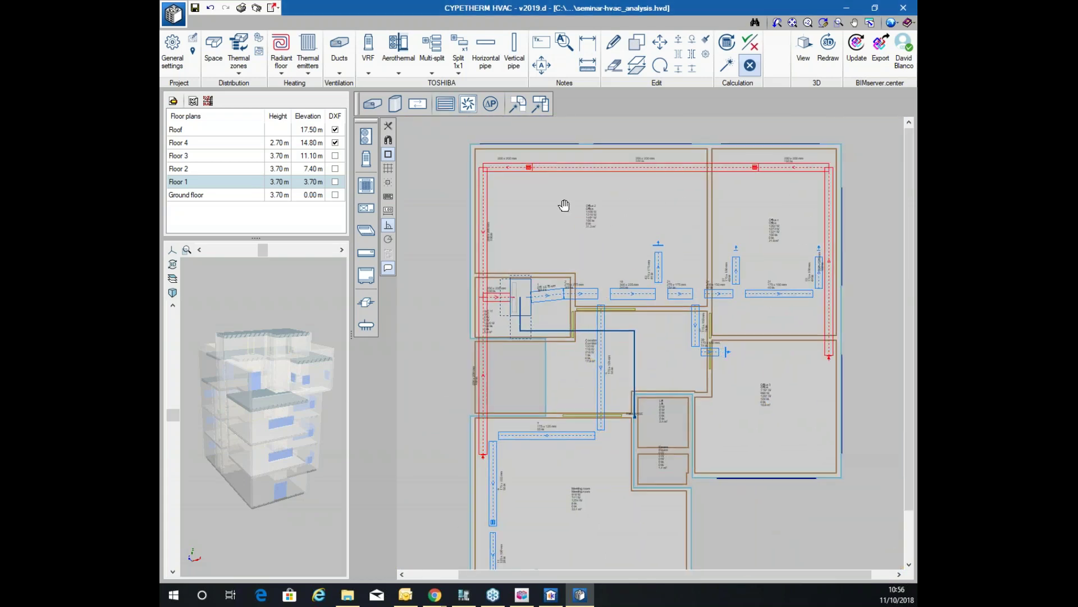
{"action": "scroll", "coordinate": [553, 177], "scroll_direction": "up", "scroll_amount": 2}
{"action": "scroll", "coordinate": [523, 167], "scroll_direction": "up", "scroll_amount": 1}
{"action": "mouse_move", "coordinate": [504, 170]}
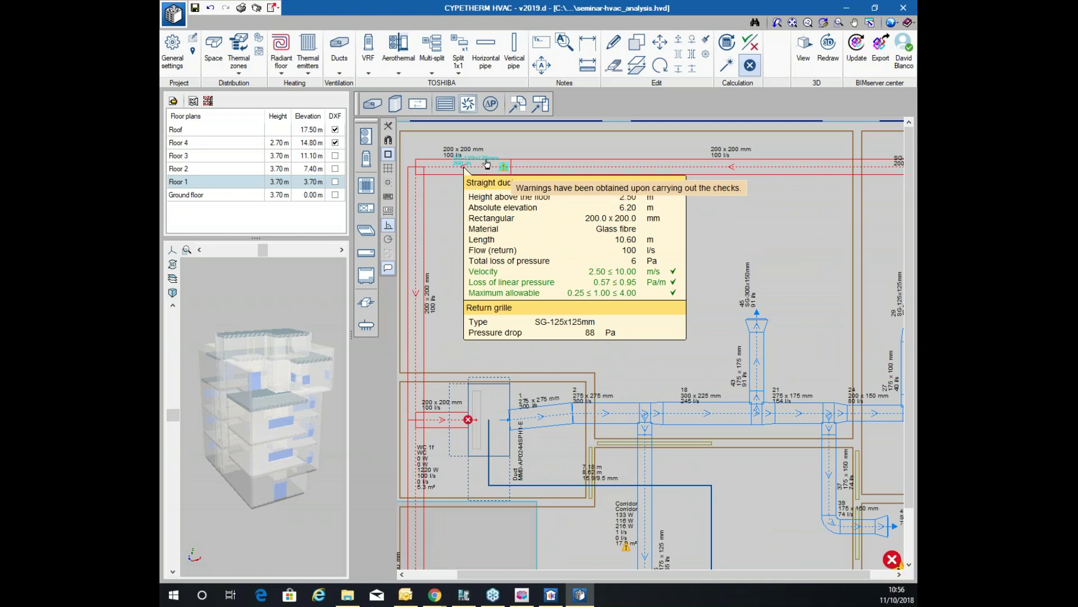
{"action": "scroll", "coordinate": [504, 170], "scroll_direction": "up", "scroll_amount": 1}
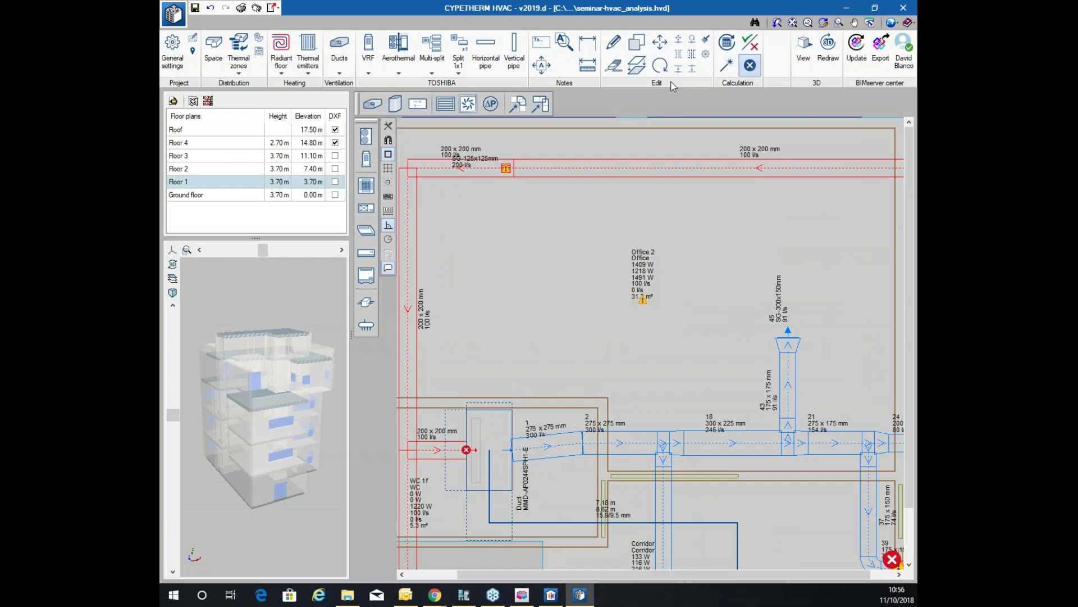
Run the automatic design of the installation and inspect the supply duct branch serving Office 2
{"action": "left_click", "coordinate": [725, 72]}
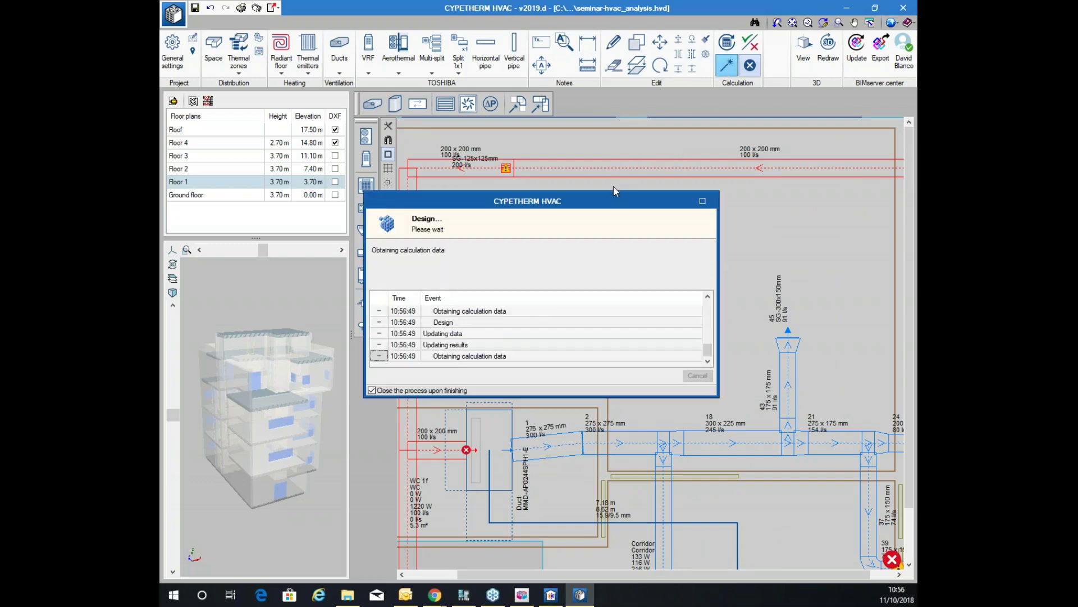
{"action": "scroll", "coordinate": [762, 337], "scroll_direction": "down", "scroll_amount": 1}
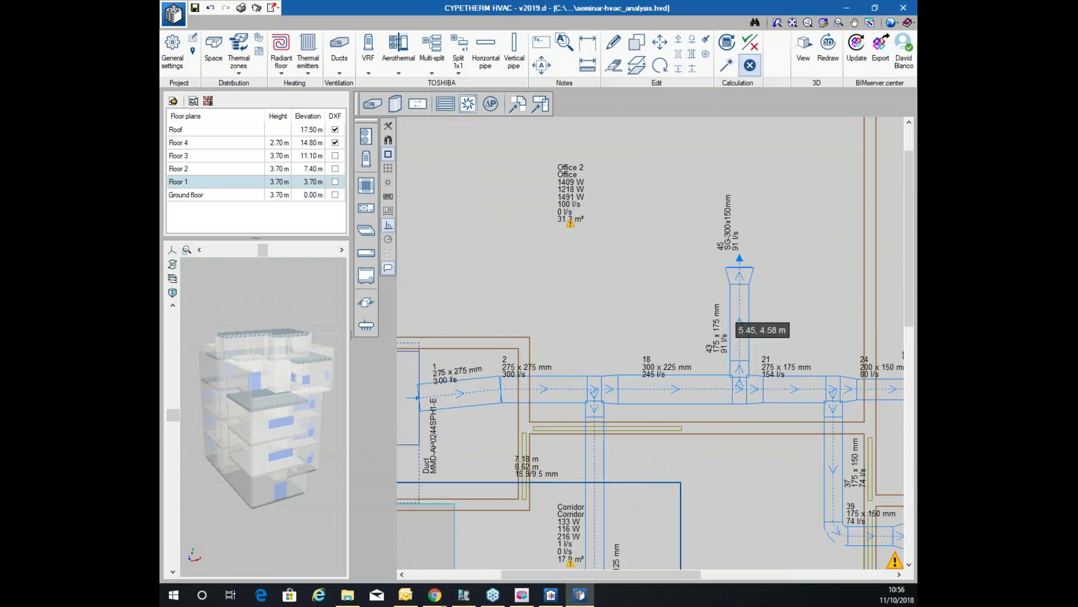
{"action": "scroll", "coordinate": [651, 355], "scroll_direction": "down", "scroll_amount": 1}
{"action": "mouse_move", "coordinate": [714, 329]}
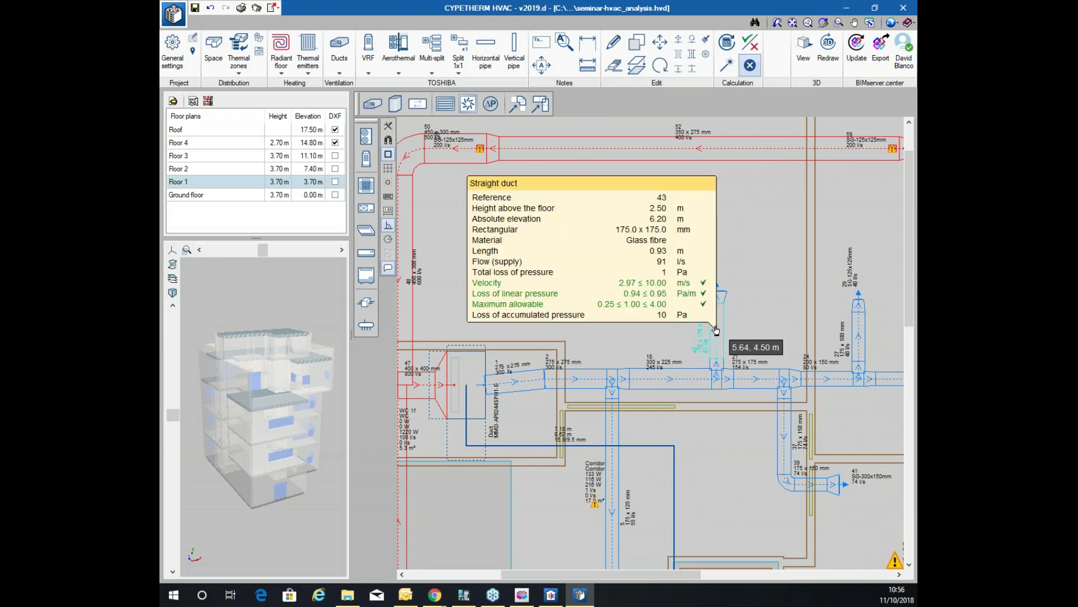
Set the Office 2 return grille to a flow of 91 l/s and type SG-300x150mm
{"action": "scroll", "coordinate": [481, 149], "scroll_direction": "up", "scroll_amount": 1}
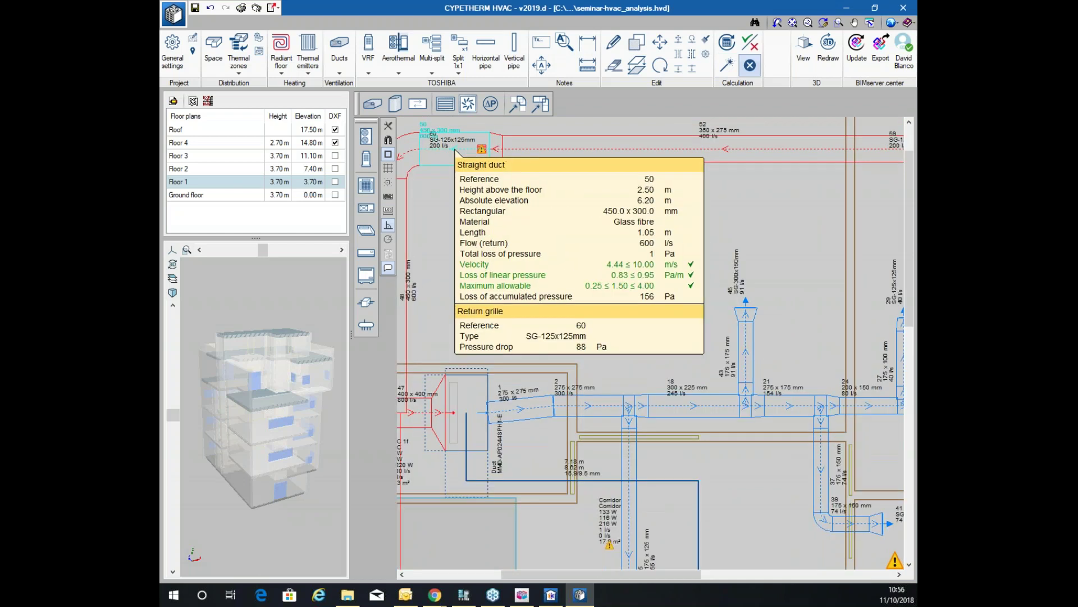
{"action": "left_click", "coordinate": [482, 150]}
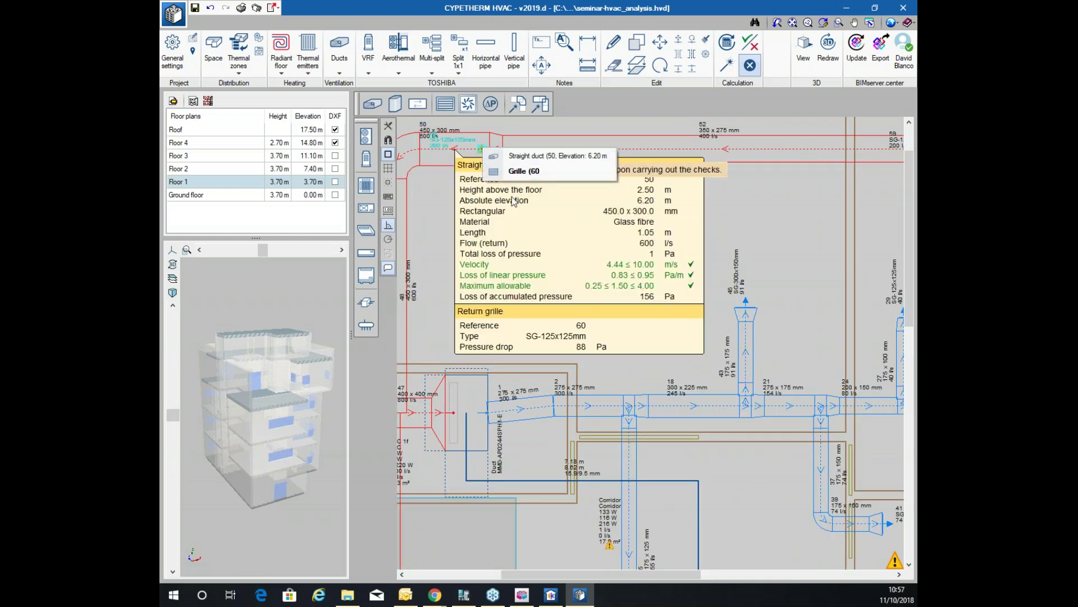
{"action": "left_click", "coordinate": [514, 167]}
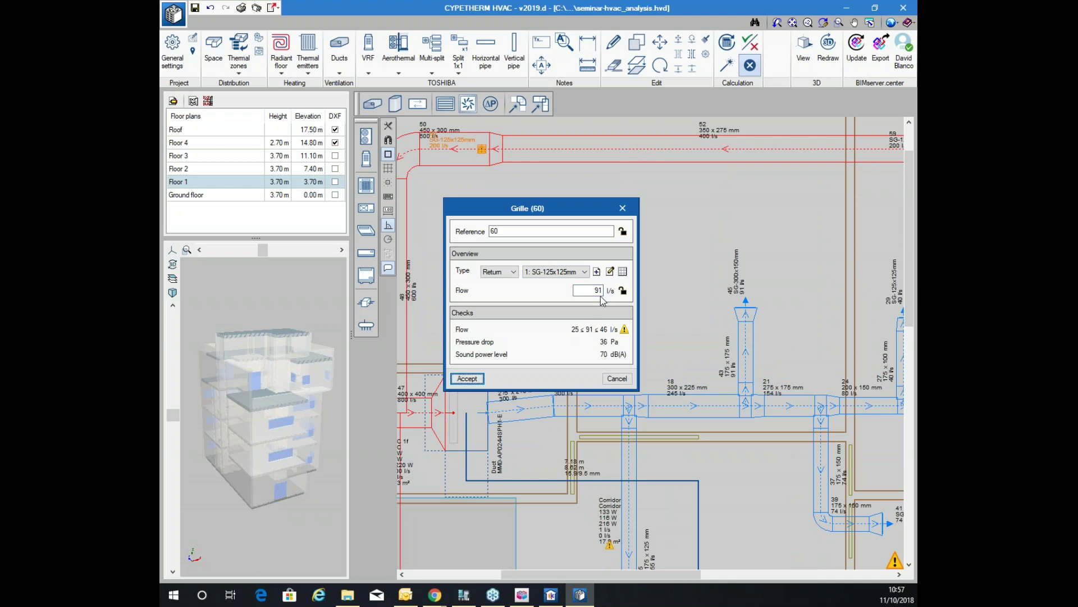
{"action": "left_click", "coordinate": [572, 270]}
{"action": "left_click", "coordinate": [558, 295]}
{"action": "left_click", "coordinate": [560, 272]}
{"action": "left_click", "coordinate": [557, 307]}
{"action": "left_click", "coordinate": [582, 273]}
{"action": "left_click", "coordinate": [567, 301]}
{"action": "left_click", "coordinate": [476, 383]}
Set the Office 4 return grille to a flow of 80 l/s and type SG-300x150mm
{"action": "scroll", "coordinate": [632, 237], "scroll_direction": "down", "scroll_amount": 3}
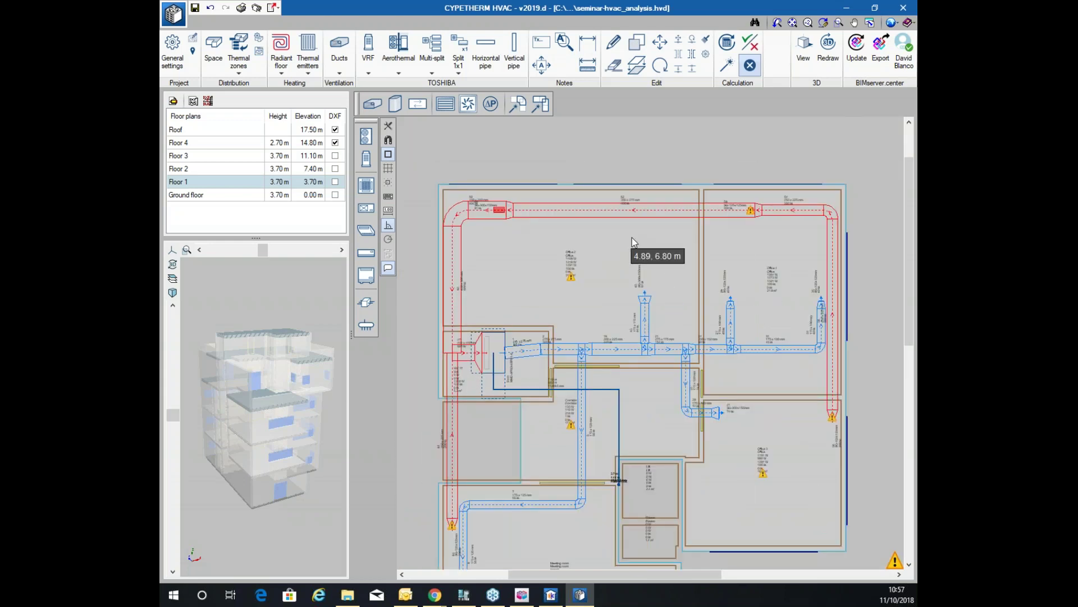
{"action": "scroll", "coordinate": [881, 228], "scroll_direction": "up", "scroll_amount": 5}
{"action": "scroll", "coordinate": [693, 326], "scroll_direction": "down", "scroll_amount": 1}
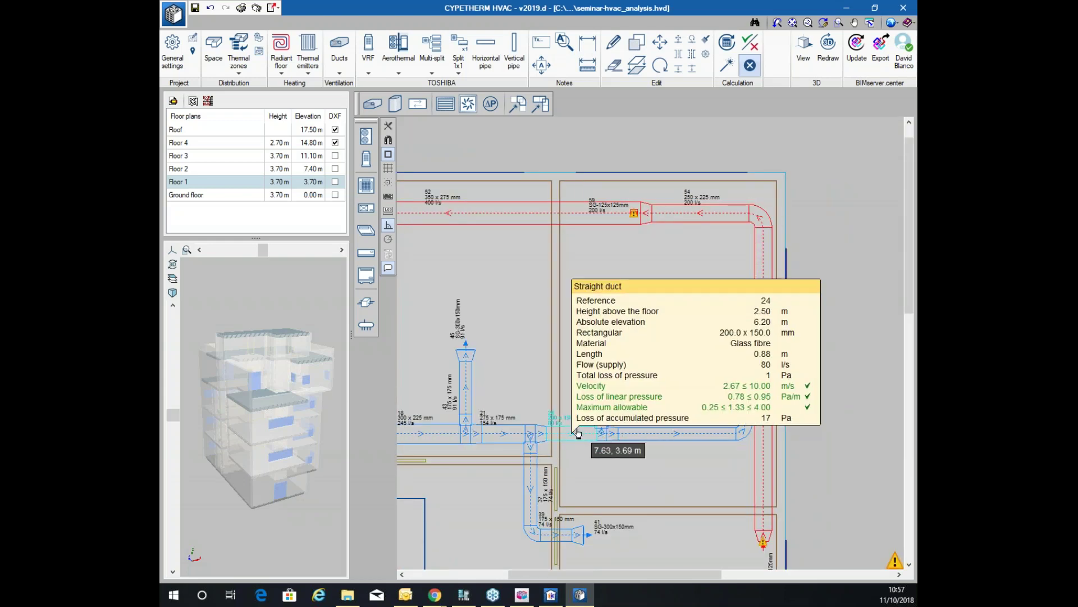
{"action": "scroll", "coordinate": [629, 236], "scroll_direction": "up", "scroll_amount": 4}
{"action": "left_click", "coordinate": [569, 233]}
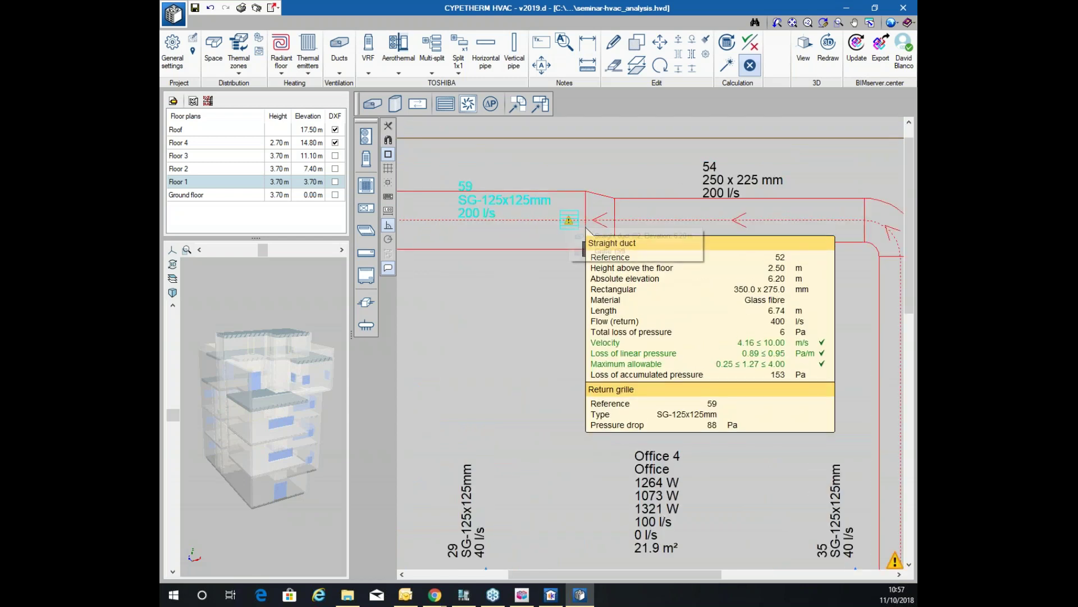
{"action": "left_click", "coordinate": [589, 251]}
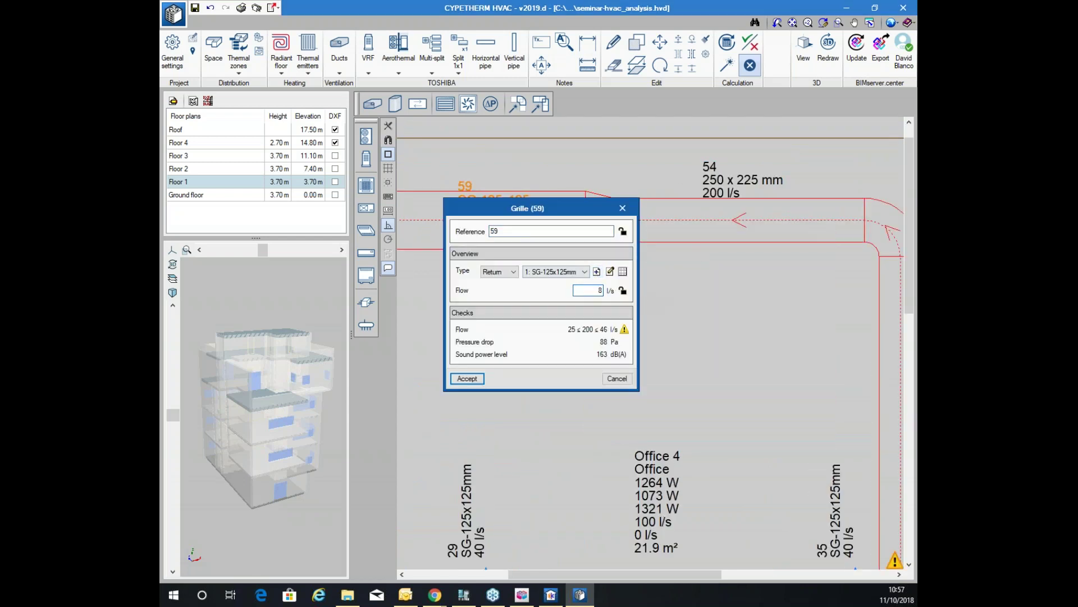
{"action": "left_click", "coordinate": [550, 274]}
{"action": "left_click", "coordinate": [544, 298]}
{"action": "left_click", "coordinate": [479, 378]}
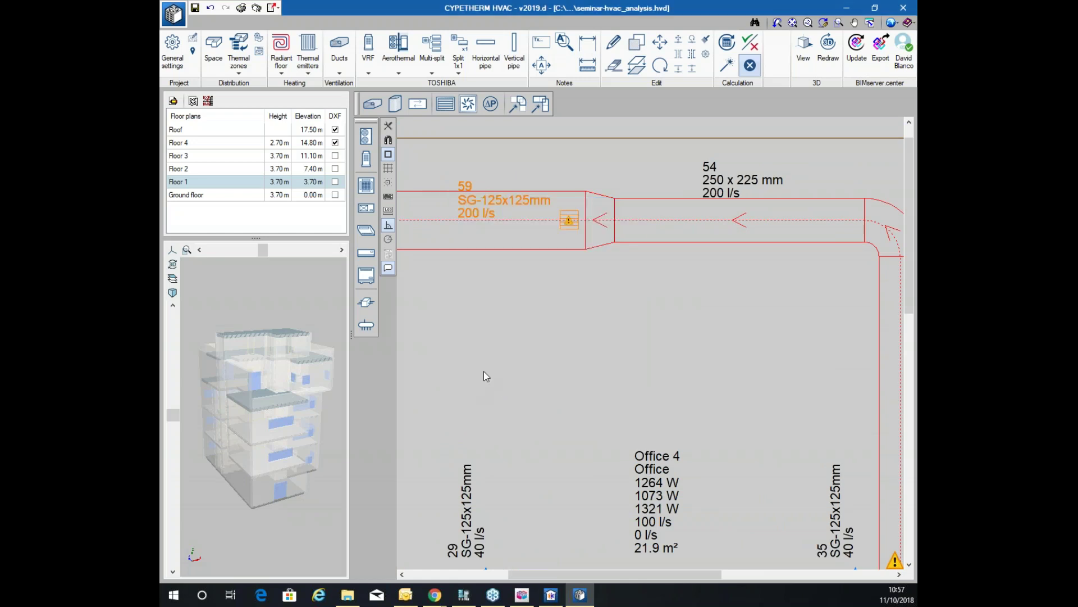
Set the Office 3 return grille at the duct end to a flow of 74 l/s and type SG-300x150mm
{"action": "scroll", "coordinate": [621, 252], "scroll_direction": "down", "scroll_amount": 8}
{"action": "scroll", "coordinate": [692, 346], "scroll_direction": "up", "scroll_amount": 6}
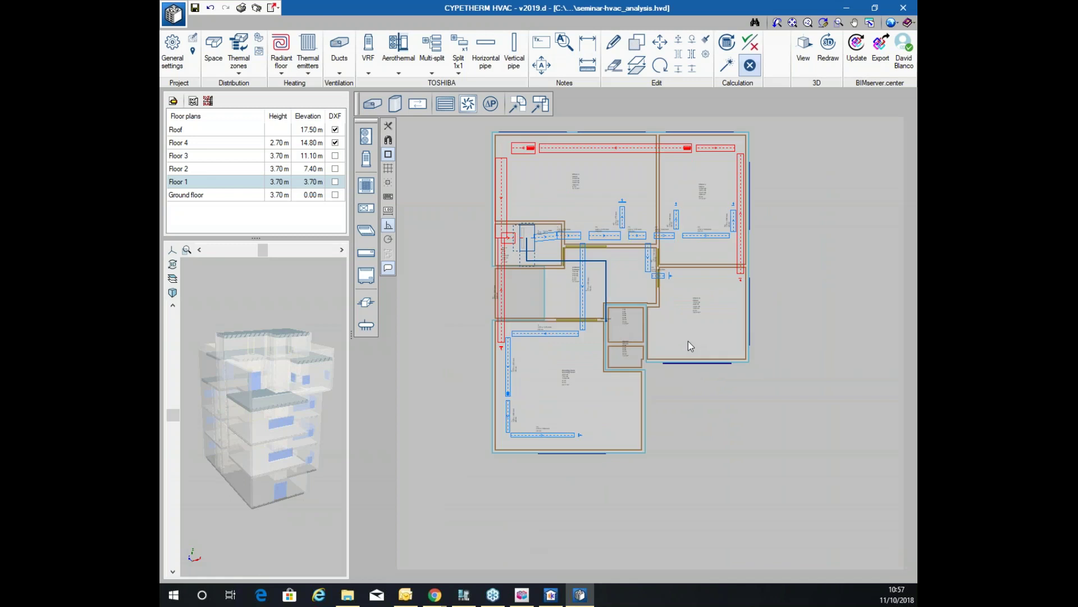
{"action": "mouse_move", "coordinate": [543, 200]}
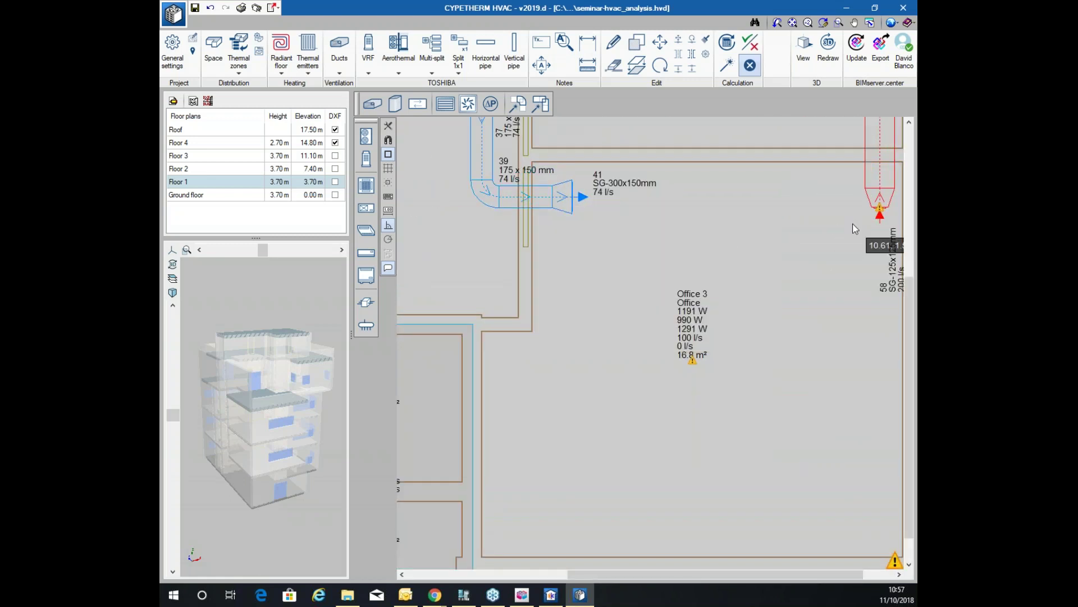
{"action": "middle_click_drag", "start_coordinate": [876, 217], "coordinate": [576, 260]}
{"action": "left_click", "coordinate": [567, 262]}
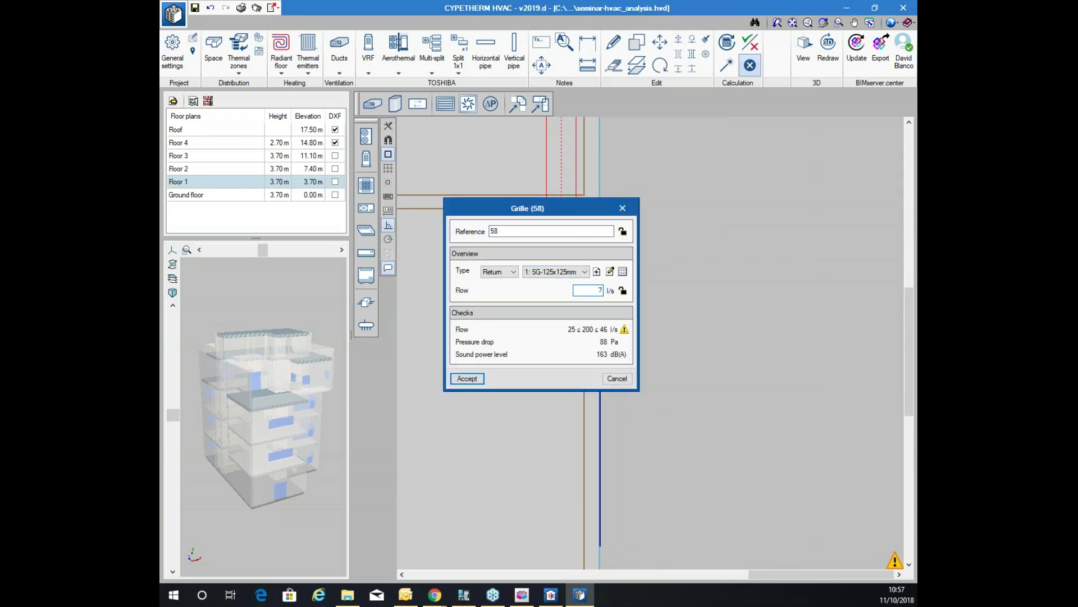
{"action": "left_click", "coordinate": [568, 273]}
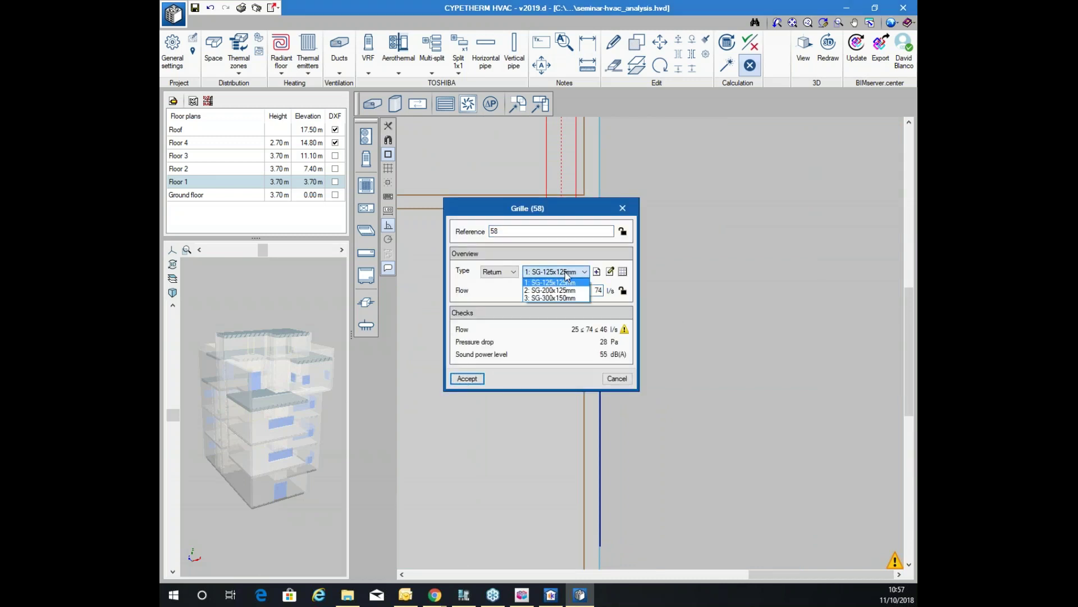
{"action": "left_click", "coordinate": [550, 298]}
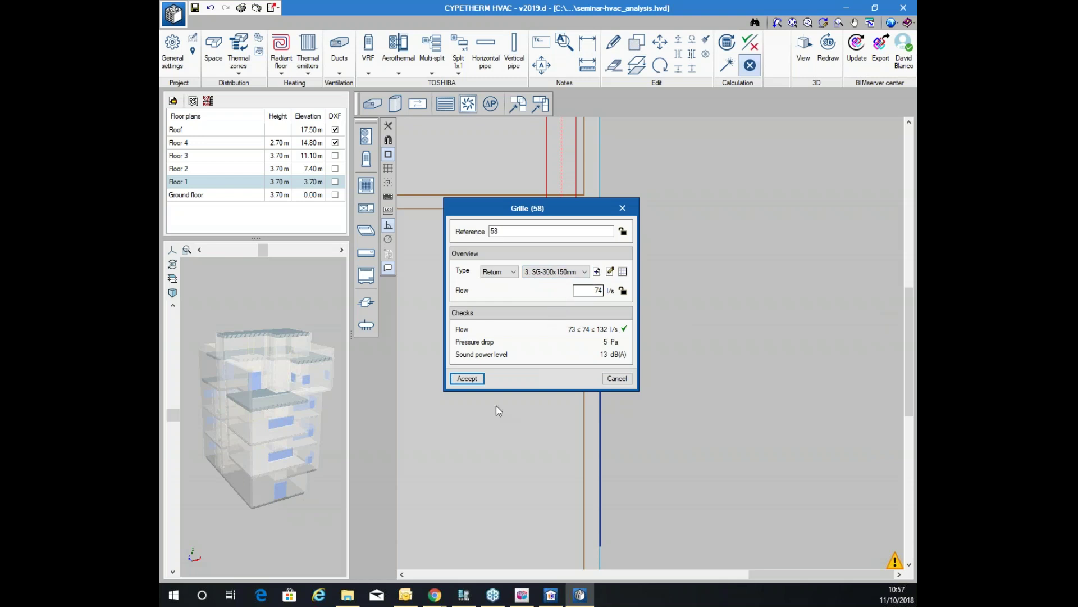
{"action": "left_click", "coordinate": [482, 377]}
Set the Meeting room return grille to a flow of 55 l/s and type SG-200x125mm, matching the room's supply duct
{"action": "scroll", "coordinate": [606, 303], "scroll_direction": "down", "scroll_amount": 5}
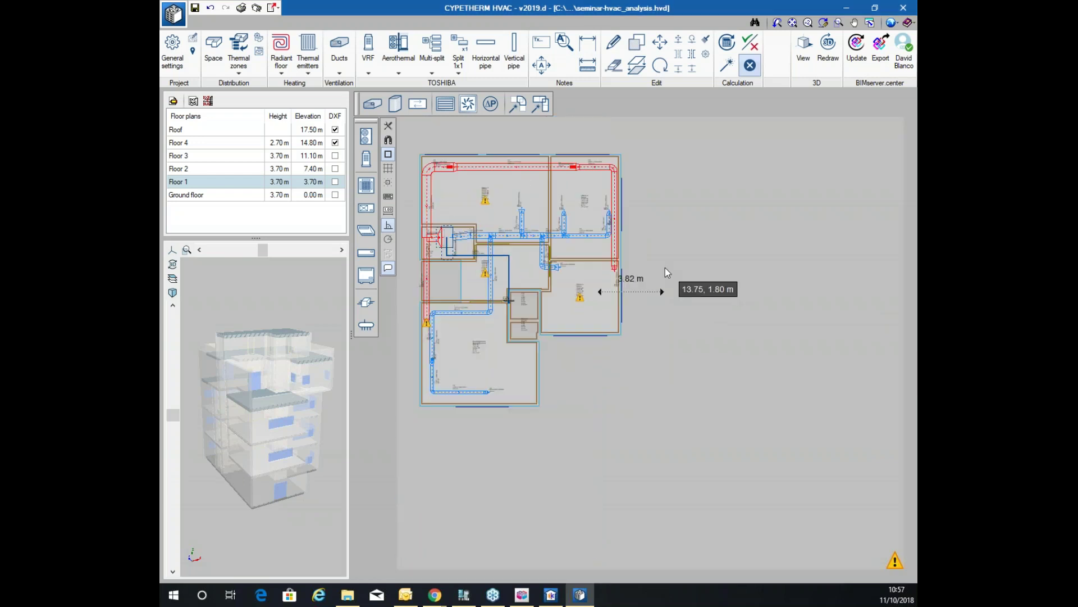
{"action": "scroll", "coordinate": [494, 306], "scroll_direction": "up", "scroll_amount": 5}
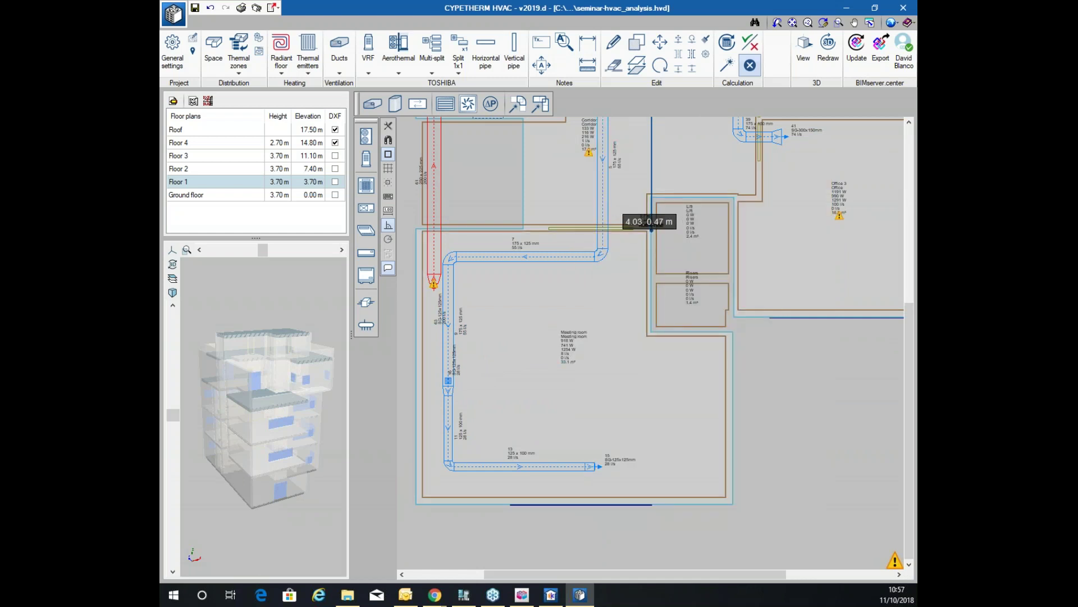
{"action": "mouse_move", "coordinate": [603, 198]}
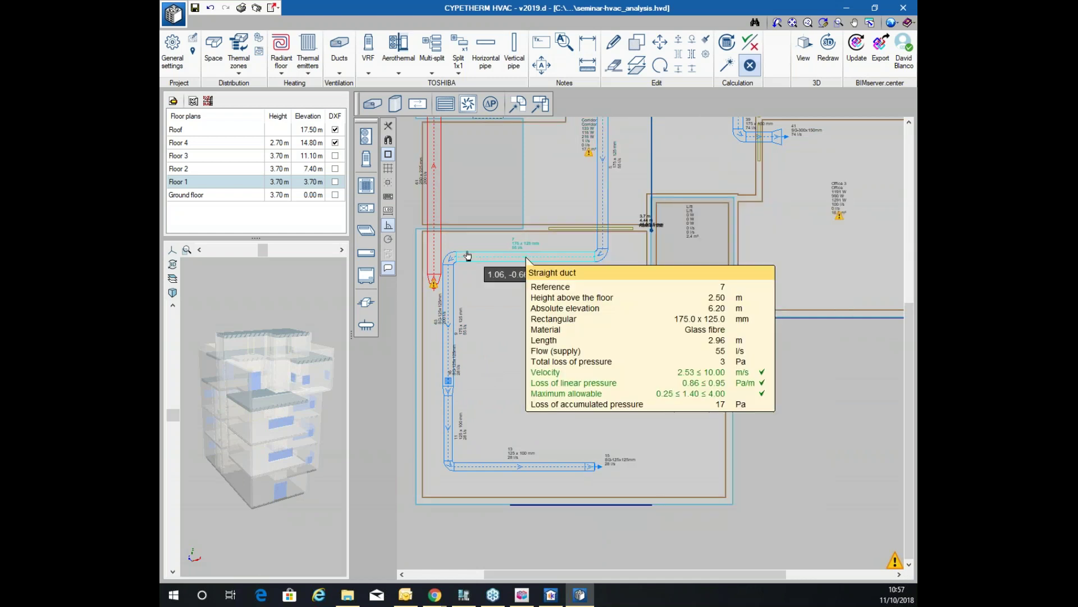
{"action": "scroll", "coordinate": [433, 161], "scroll_direction": "up", "scroll_amount": 1}
{"action": "mouse_move", "coordinate": [433, 161]}
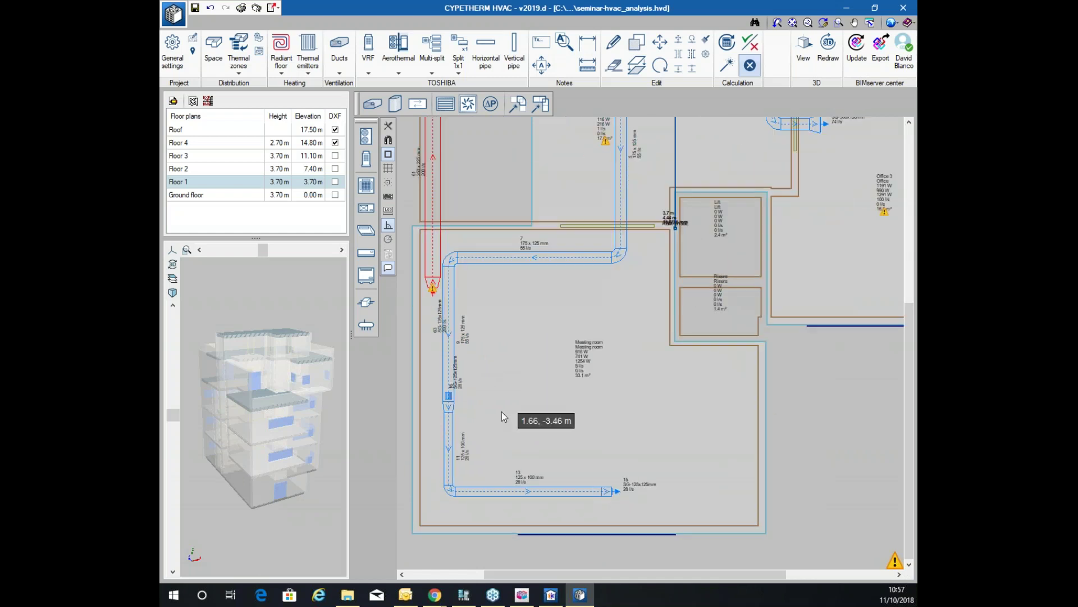
{"action": "mouse_move", "coordinate": [453, 352]}
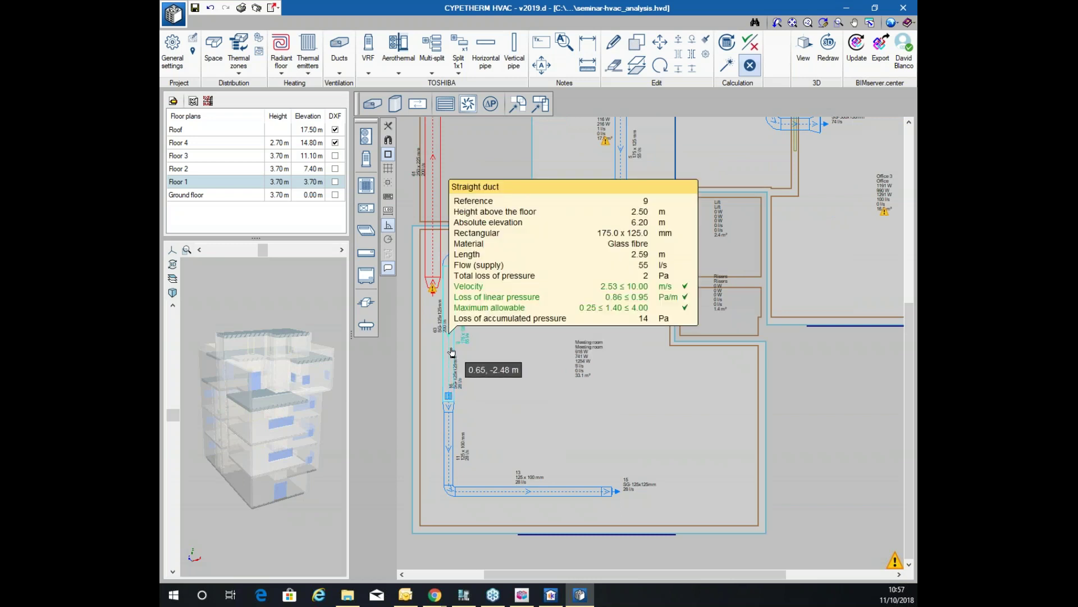
{"action": "left_click", "coordinate": [437, 298]}
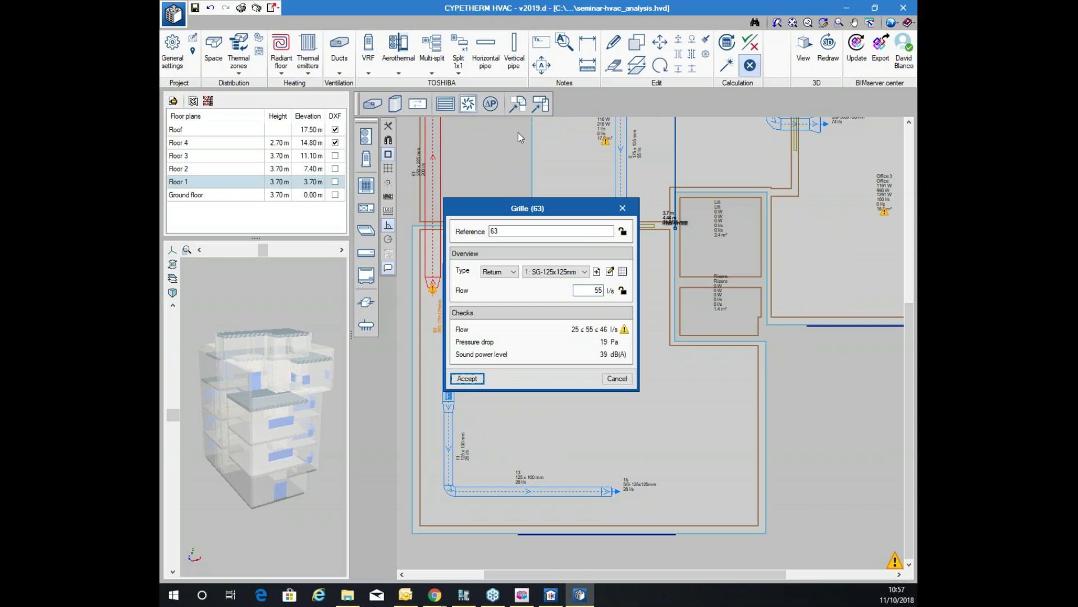
{"action": "left_click", "coordinate": [584, 271]}
{"action": "left_click", "coordinate": [569, 293]}
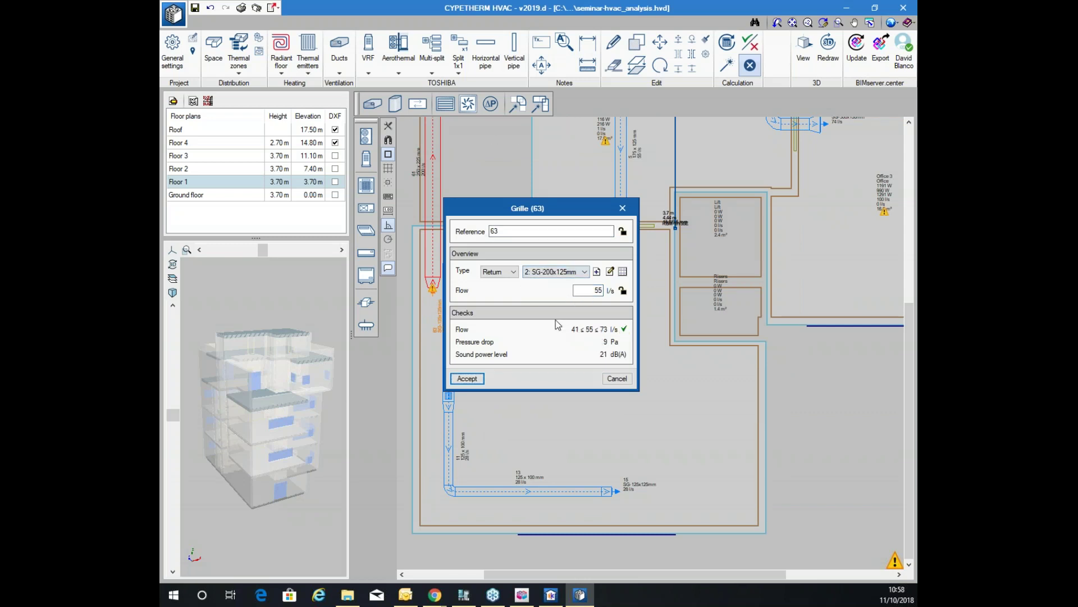
{"action": "left_click", "coordinate": [459, 379]}
Rerun the automatic design to resize the ducts for the edited return grilles
{"action": "scroll", "coordinate": [459, 380], "scroll_direction": "down", "scroll_amount": 3}
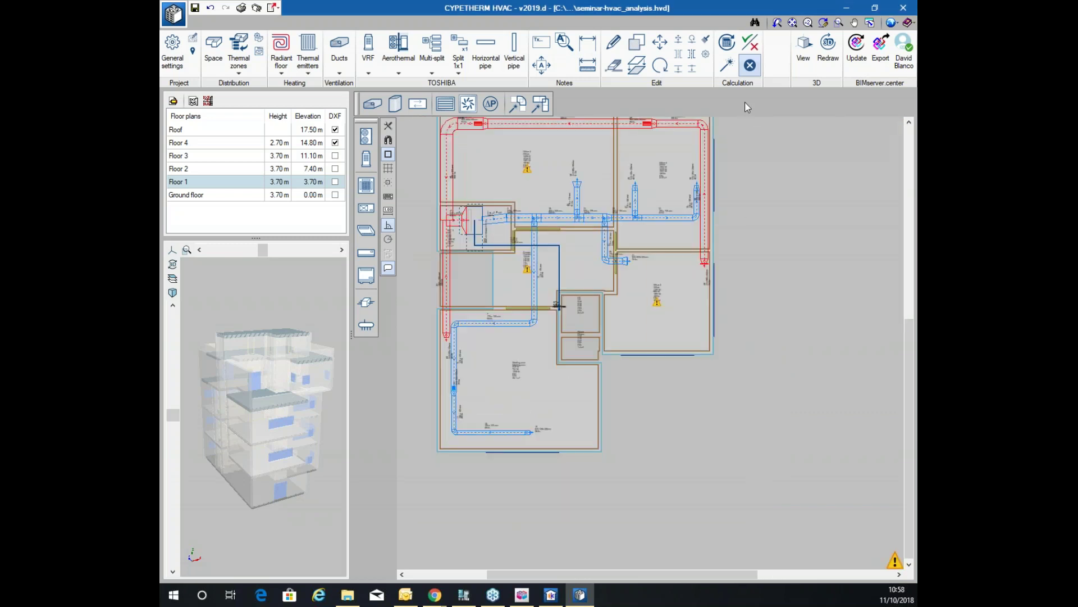
{"action": "left_click", "coordinate": [728, 71]}
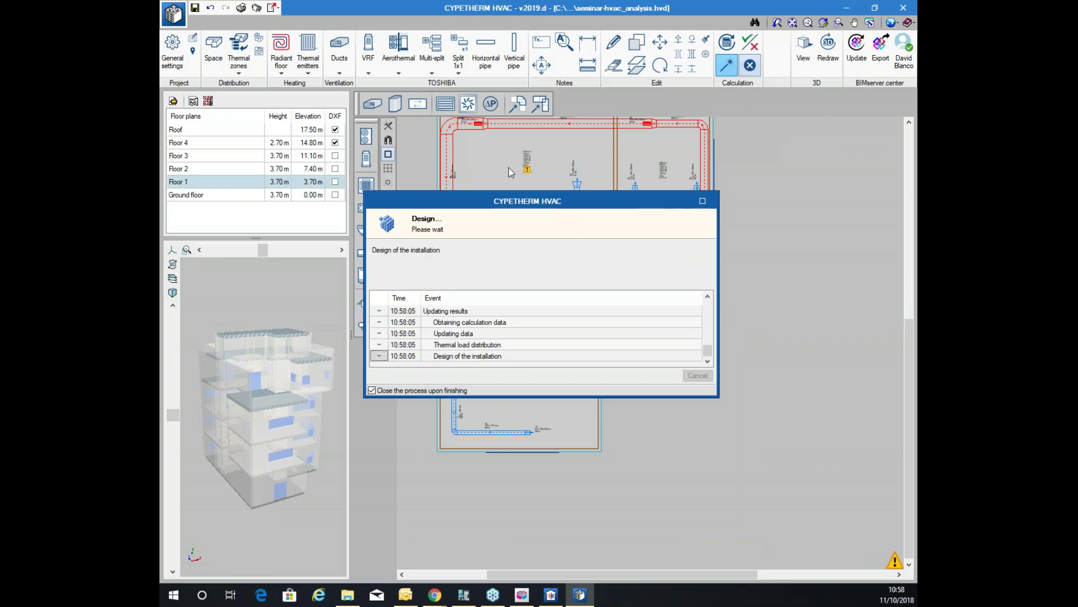
{"action": "scroll", "coordinate": [553, 180], "scroll_direction": "down", "scroll_amount": 1}
{"action": "scroll", "coordinate": [517, 229], "scroll_direction": "up", "scroll_amount": 2}
{"action": "scroll", "coordinate": [553, 353], "scroll_direction": "down", "scroll_amount": 2}
{"action": "scroll", "coordinate": [495, 197], "scroll_direction": "up", "scroll_amount": 2}
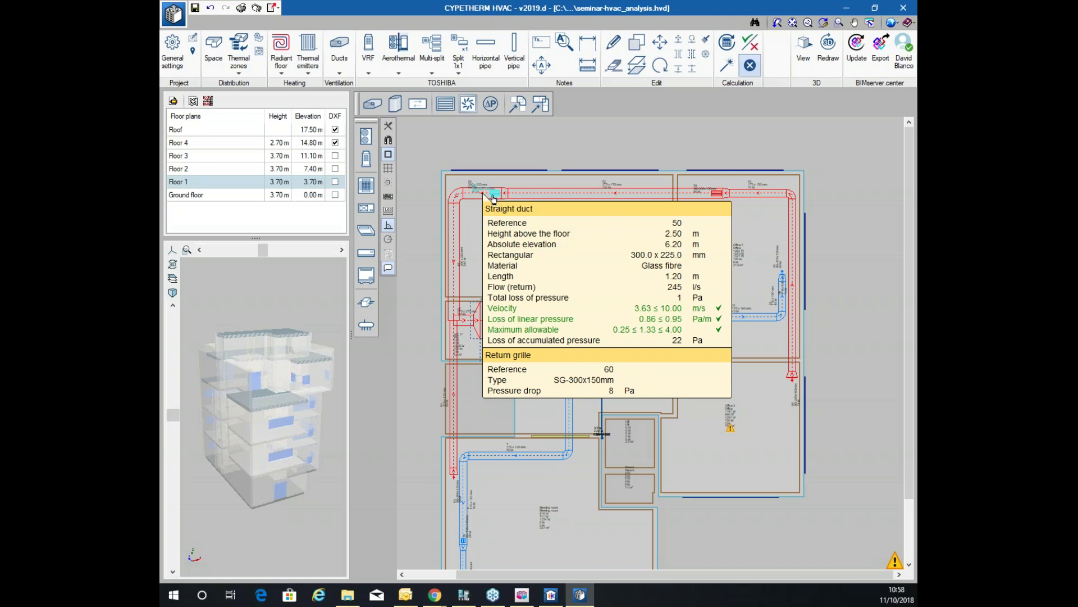
Examine the size, flow, pressure loss and grille data of the resized return duct in Office 2 and the ducts at the indoor unit
{"action": "scroll", "coordinate": [493, 197], "scroll_direction": "up", "scroll_amount": 2}
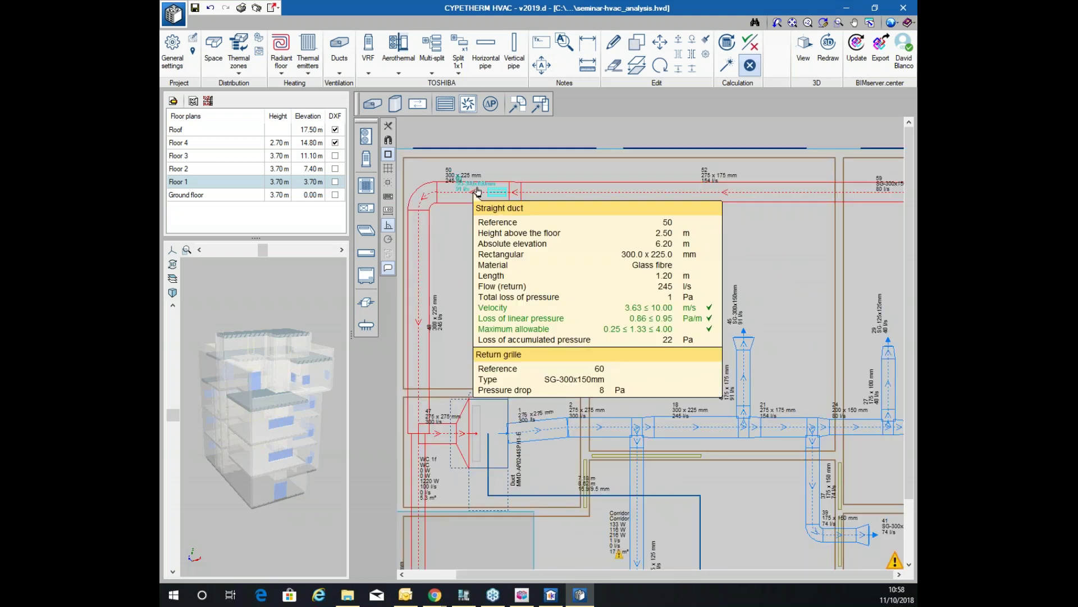
{"action": "scroll", "coordinate": [476, 192], "scroll_direction": "down", "scroll_amount": 2}
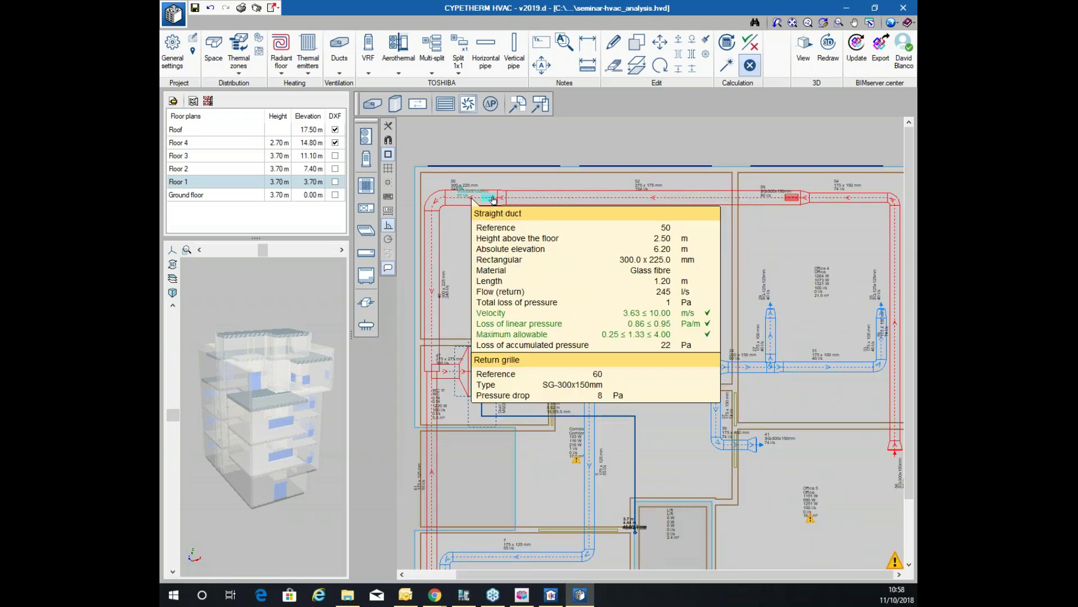
{"action": "scroll", "coordinate": [477, 253], "scroll_direction": "up", "scroll_amount": 2}
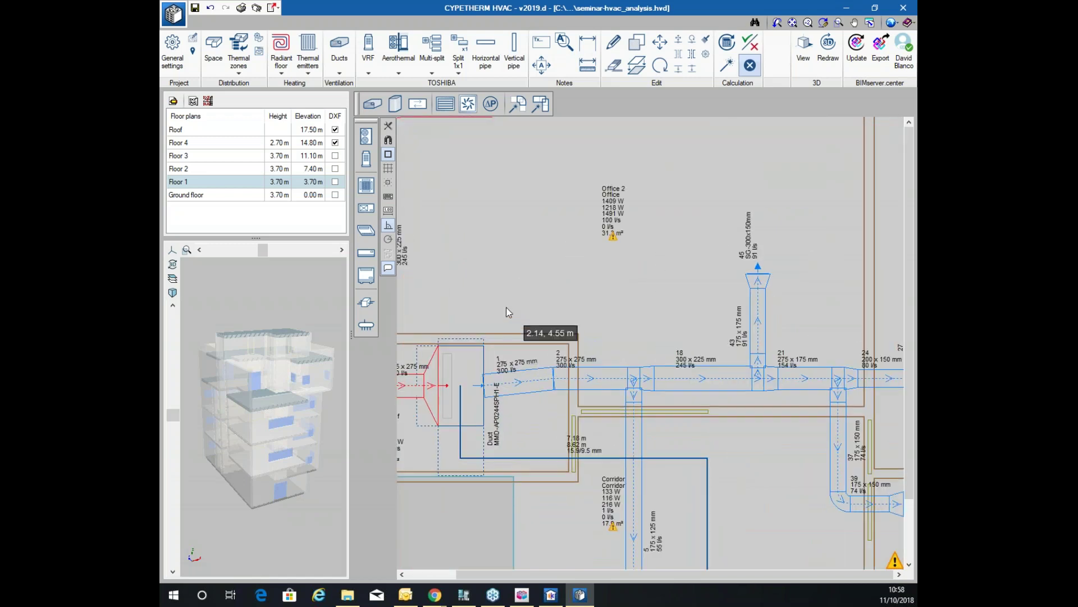
{"action": "scroll", "coordinate": [488, 227], "scroll_direction": "down", "scroll_amount": 2}
{"action": "mouse_move", "coordinate": [480, 181]}
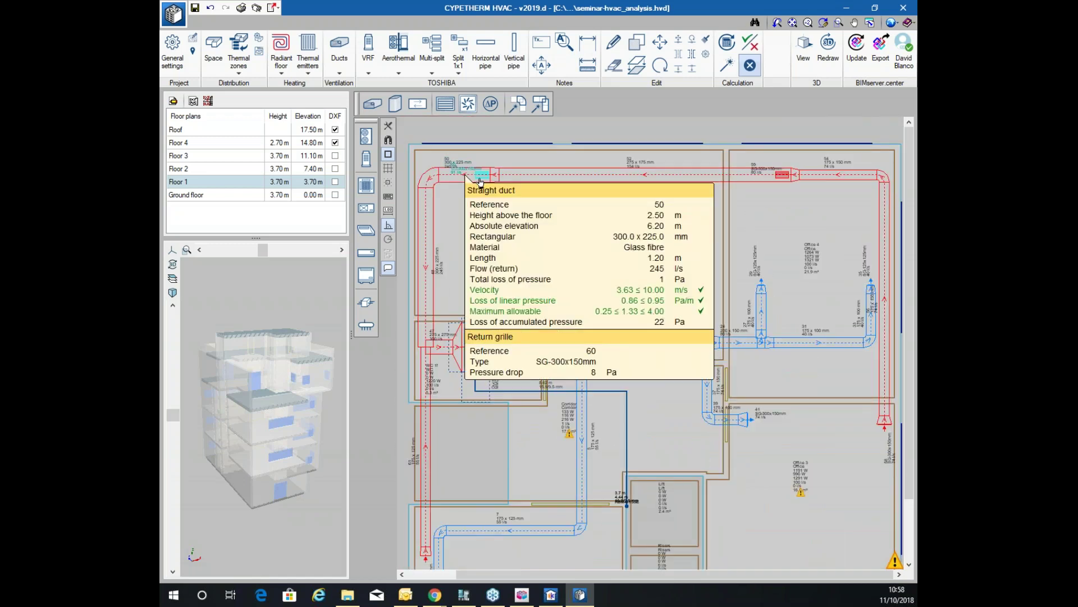
{"action": "scroll", "coordinate": [507, 259], "scroll_direction": "down", "scroll_amount": 1}
{"action": "scroll", "coordinate": [544, 253], "scroll_direction": "down", "scroll_amount": 2}
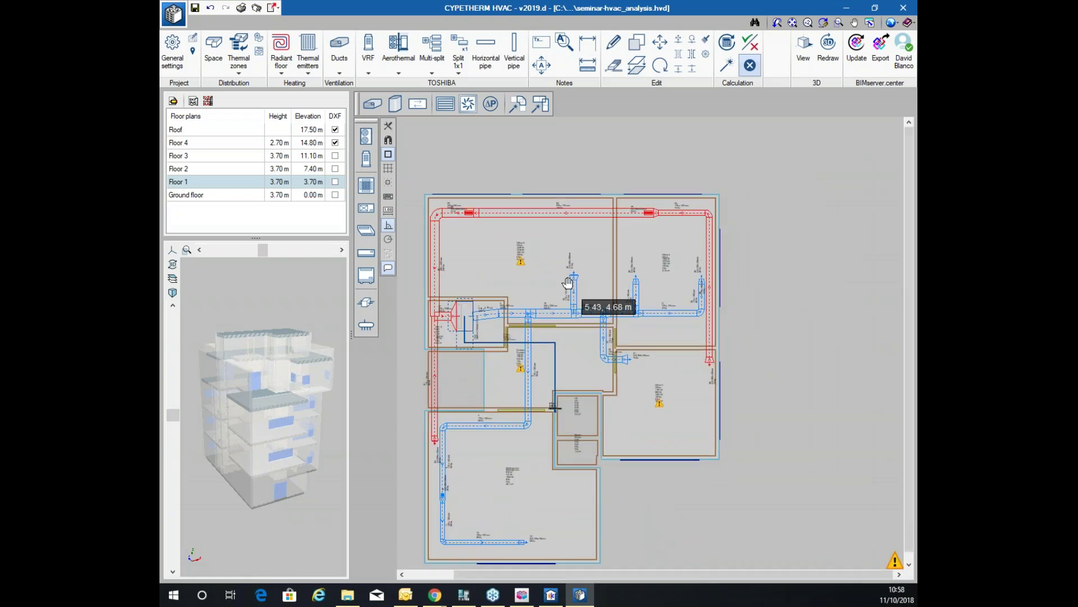
Check the sized return duct beside the WC on Floor 1 and refresh the 3D preview of the building
{"action": "middle_click_drag", "start_coordinate": [567, 282], "coordinate": [607, 270]}
{"action": "left_click_drag", "start_coordinate": [180, 349], "coordinate": [306, 353]}
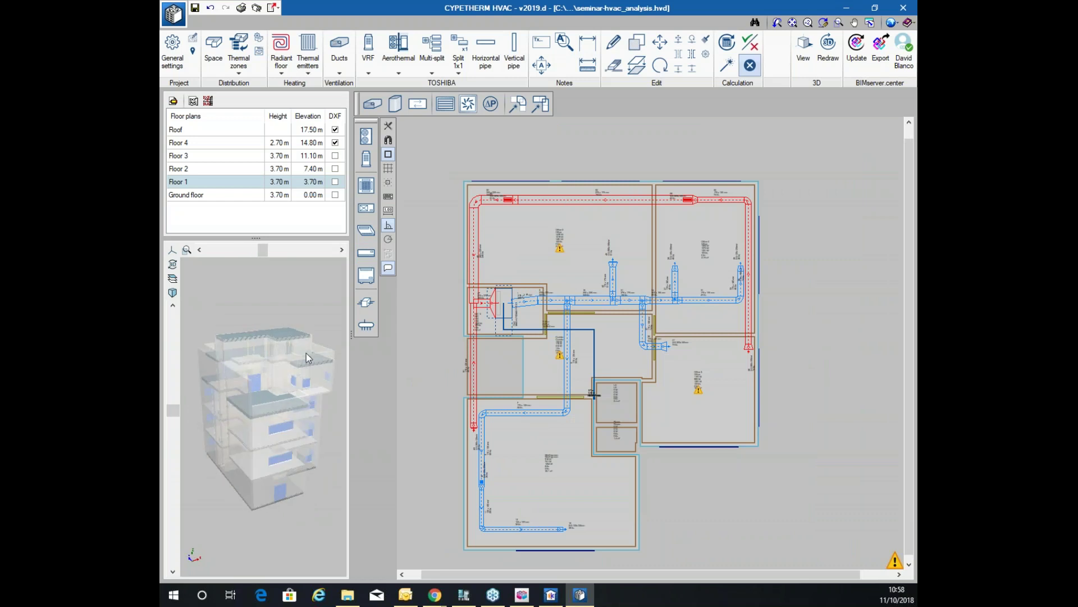
{"action": "mouse_move", "coordinate": [473, 332]}
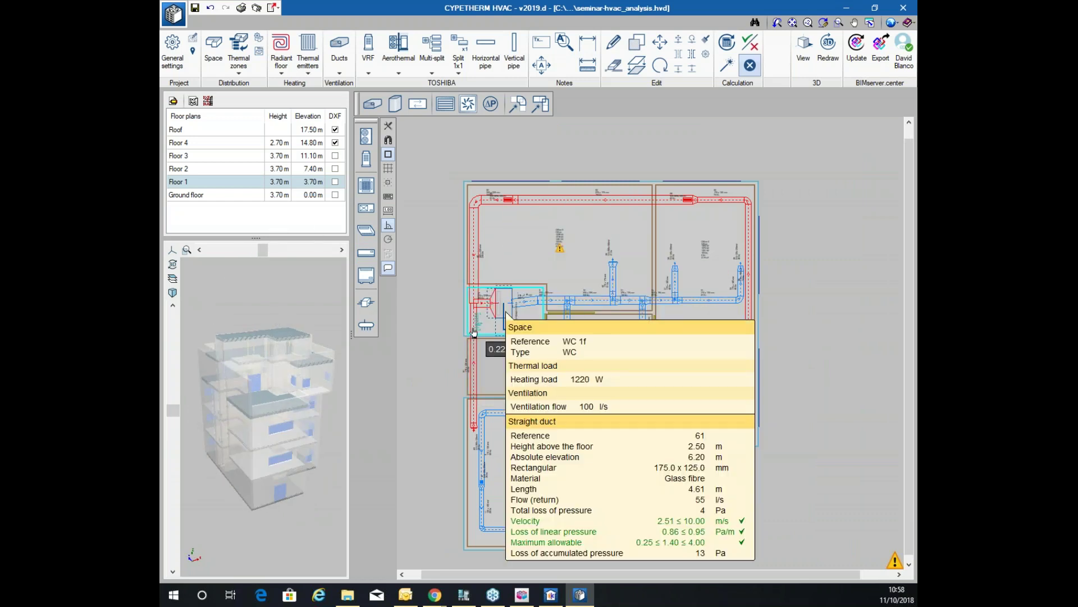
{"action": "scroll", "coordinate": [556, 225], "scroll_direction": "up", "scroll_amount": 1}
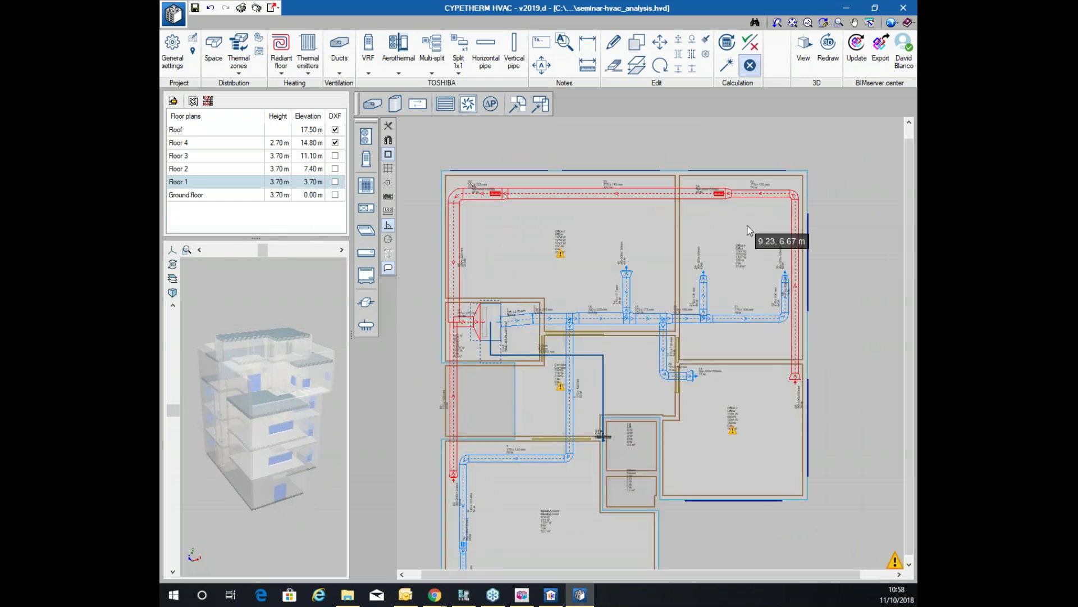
{"action": "scroll", "coordinate": [561, 419], "scroll_direction": "up", "scroll_amount": 1}
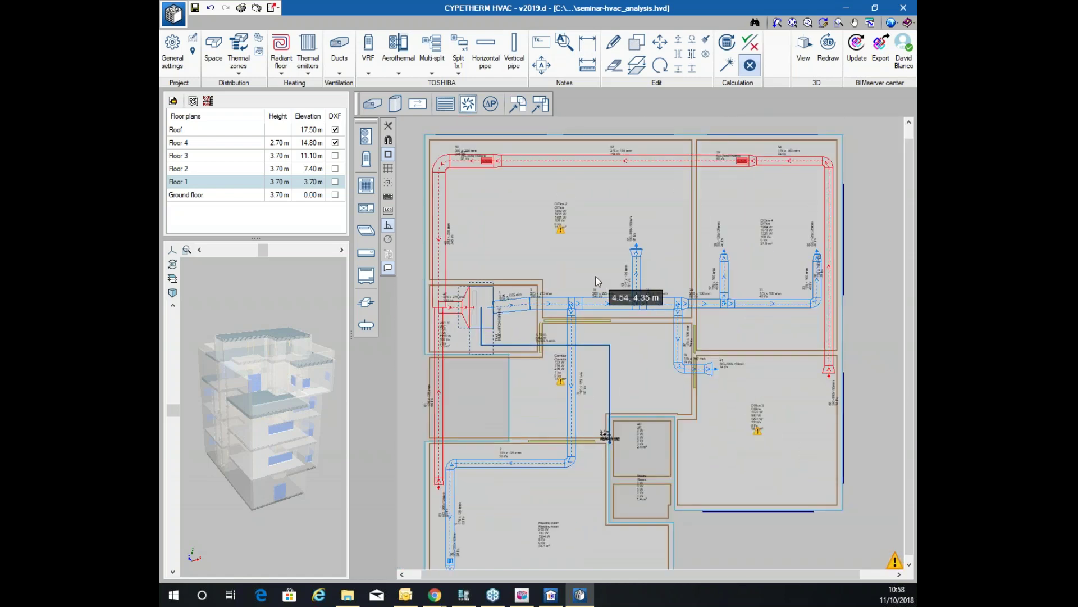
{"action": "scroll", "coordinate": [598, 265], "scroll_direction": "down", "scroll_amount": 1}
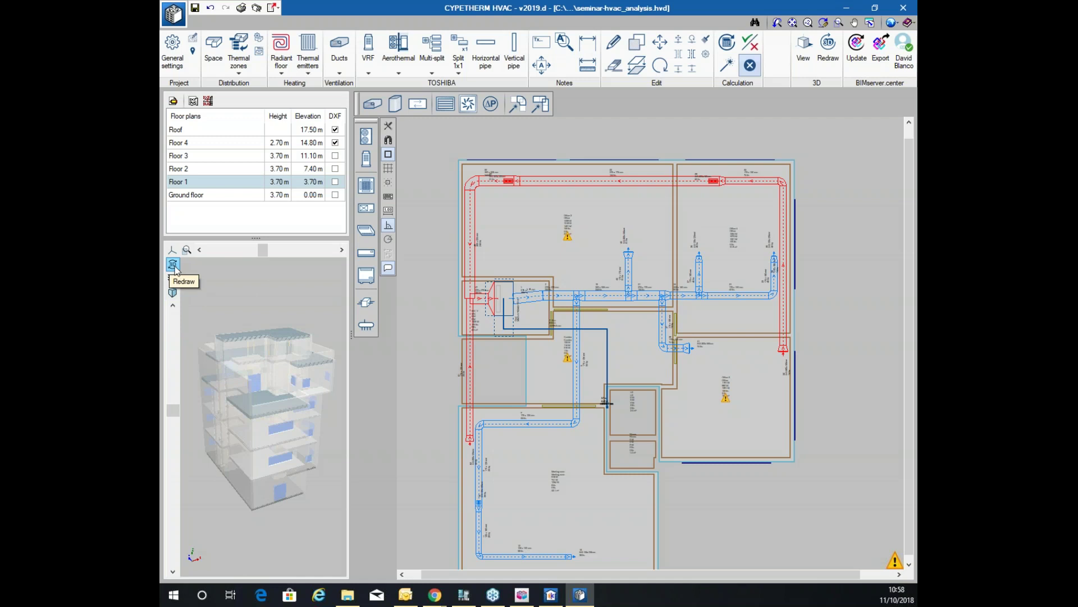
{"action": "left_click_drag", "start_coordinate": [247, 344], "coordinate": [288, 384]}
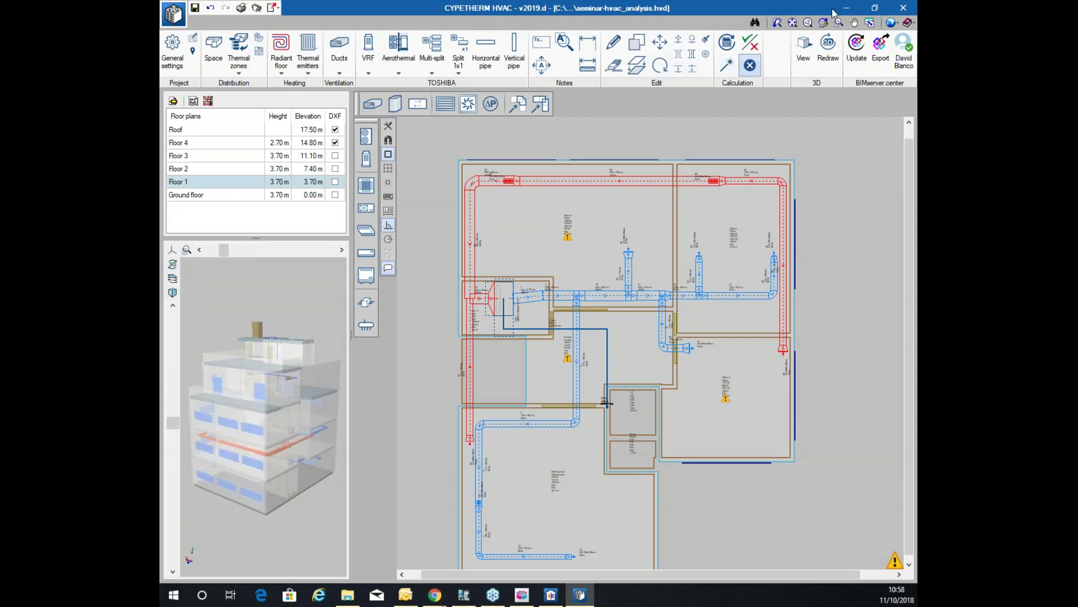
Open the enlarged 3D view of the project and hide the BIM model to isolate the ducts, pipes and units
{"action": "left_click", "coordinate": [804, 49]}
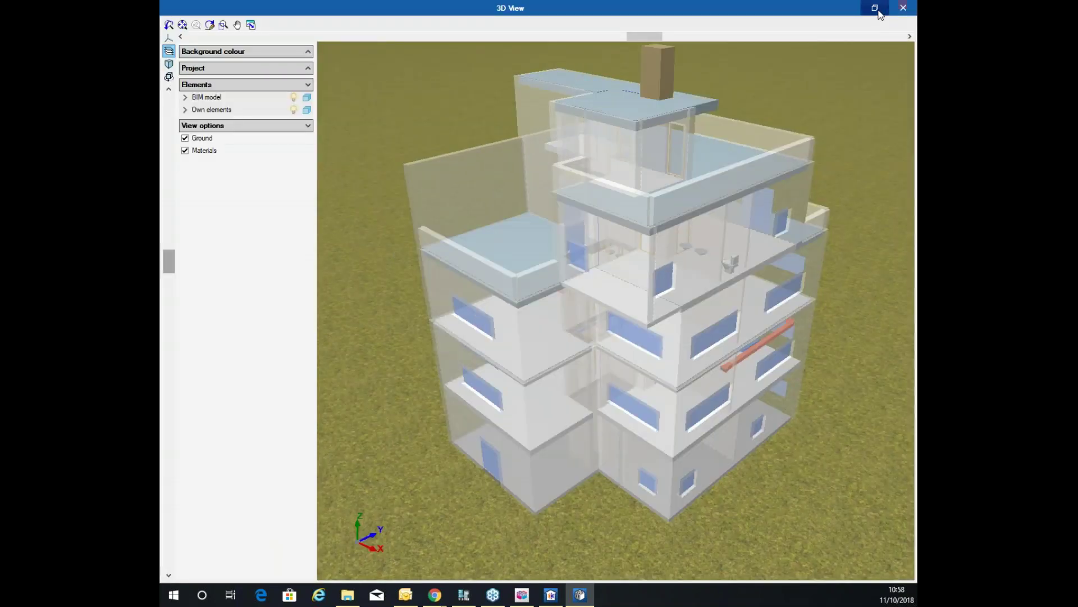
{"action": "left_click", "coordinate": [875, 8]}
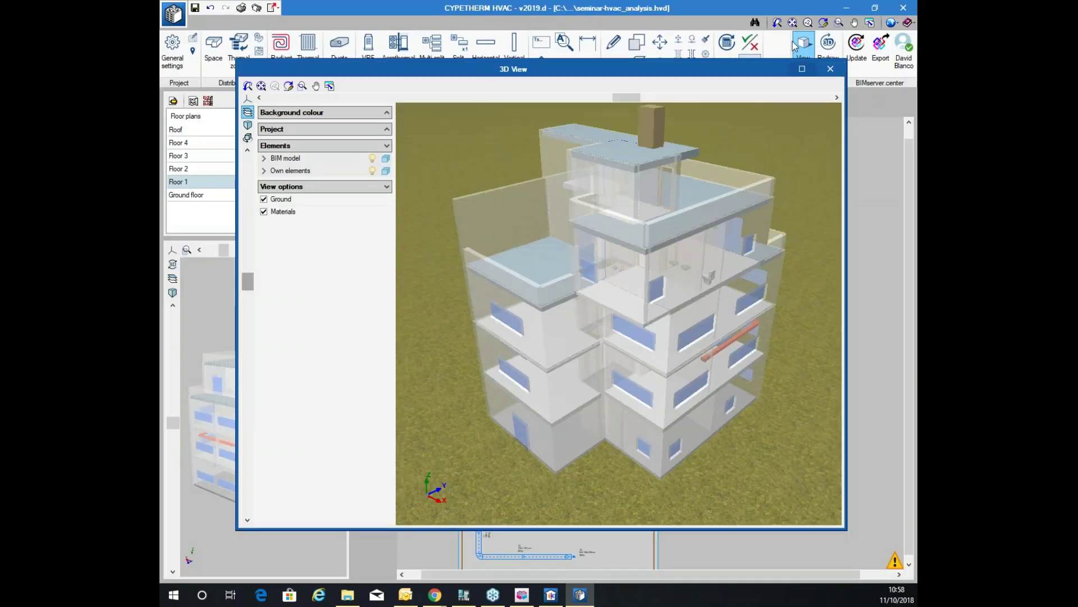
{"action": "left_click", "coordinate": [804, 59]}
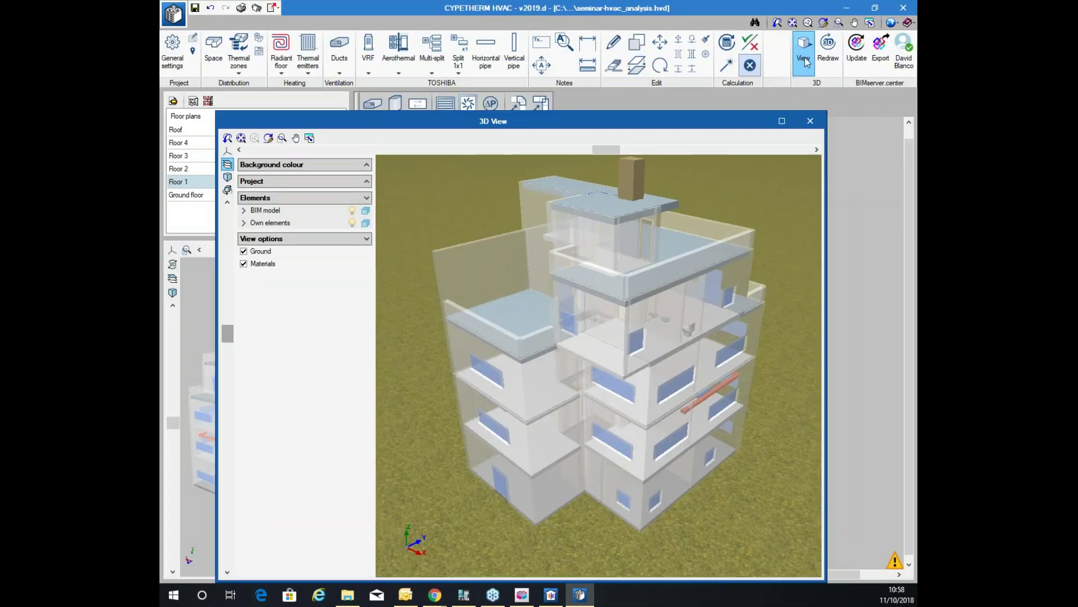
{"action": "left_click", "coordinate": [782, 121]}
{"action": "middle_click_drag", "start_coordinate": [584, 274], "coordinate": [697, 180]}
{"action": "left_click", "coordinate": [293, 97]}
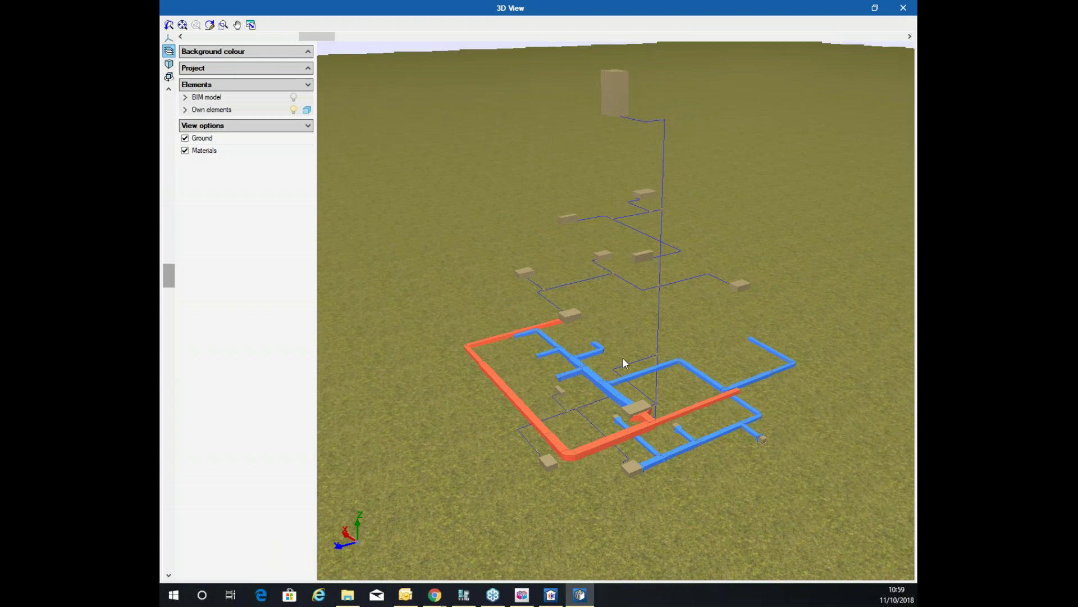
Examine the isolated HVAC network from several sides, restore the BIM model and close the 3D view
{"action": "middle_click_drag", "start_coordinate": [630, 256], "coordinate": [636, 104]}
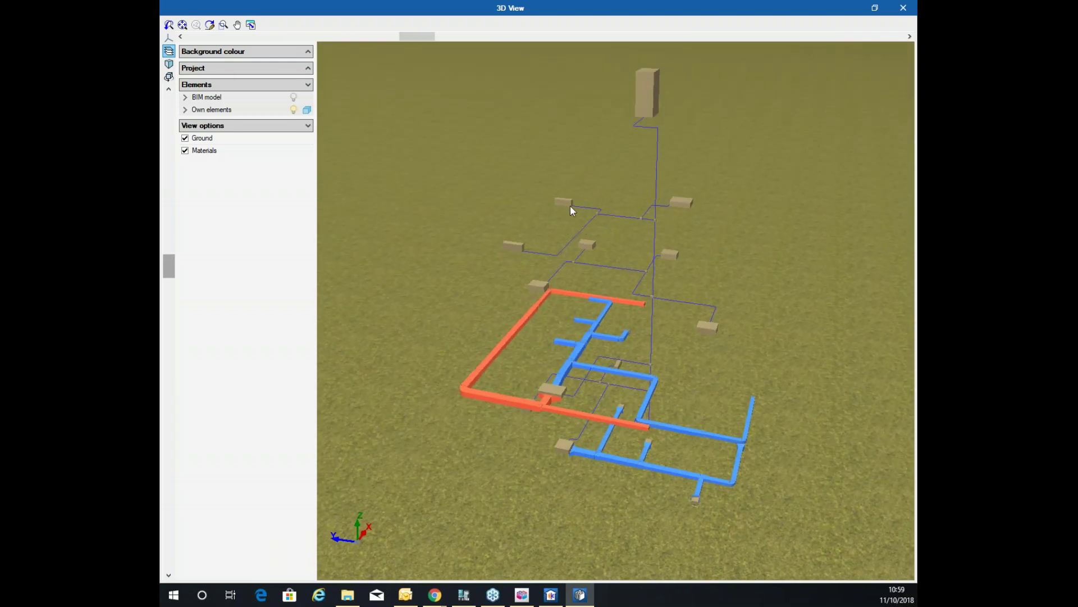
{"action": "middle_click_drag", "start_coordinate": [716, 301], "coordinate": [563, 373]}
{"action": "middle_click_drag", "start_coordinate": [545, 468], "coordinate": [562, 449]}
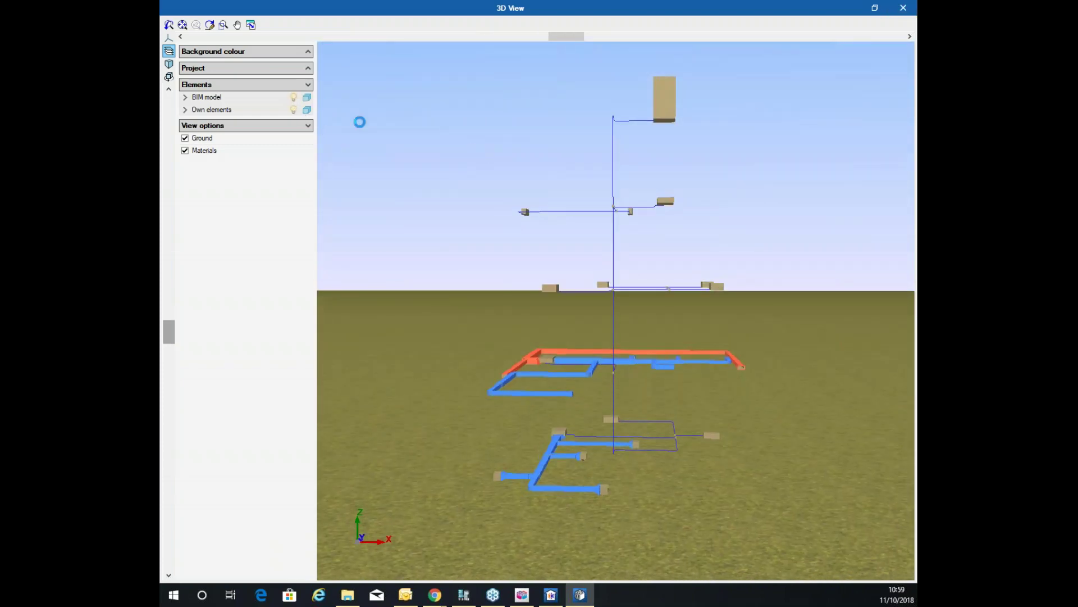
{"action": "middle_click_drag", "start_coordinate": [477, 150], "coordinate": [511, 332]}
{"action": "left_click", "coordinate": [901, 10]}
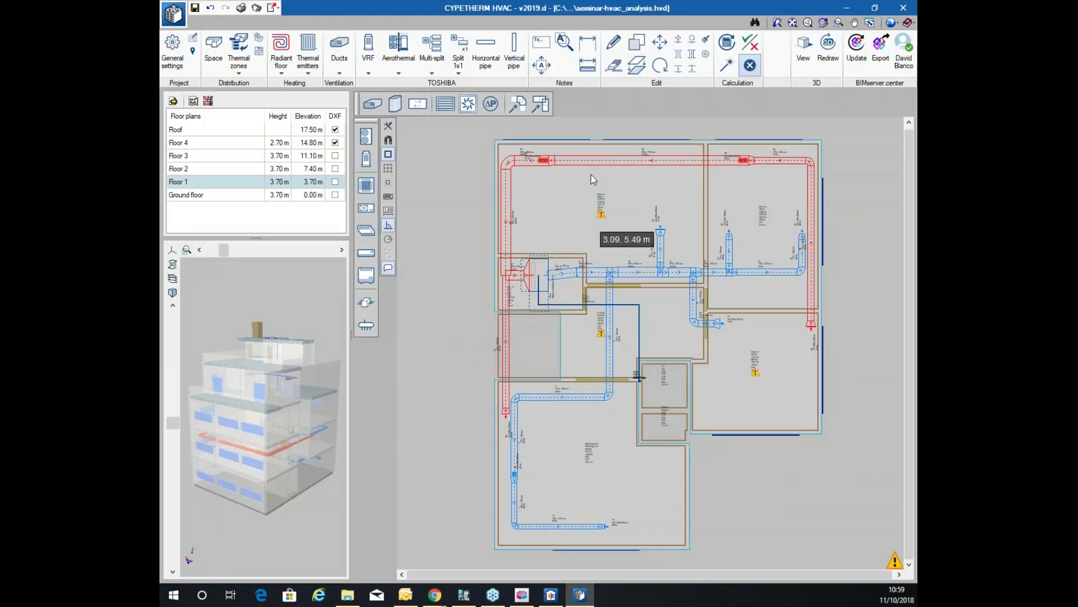
Change the ground floor's 2-way cassette indoor unit to model MMU-AP0152WH1 and rerun the automatic design
{"action": "left_click", "coordinate": [281, 194]}
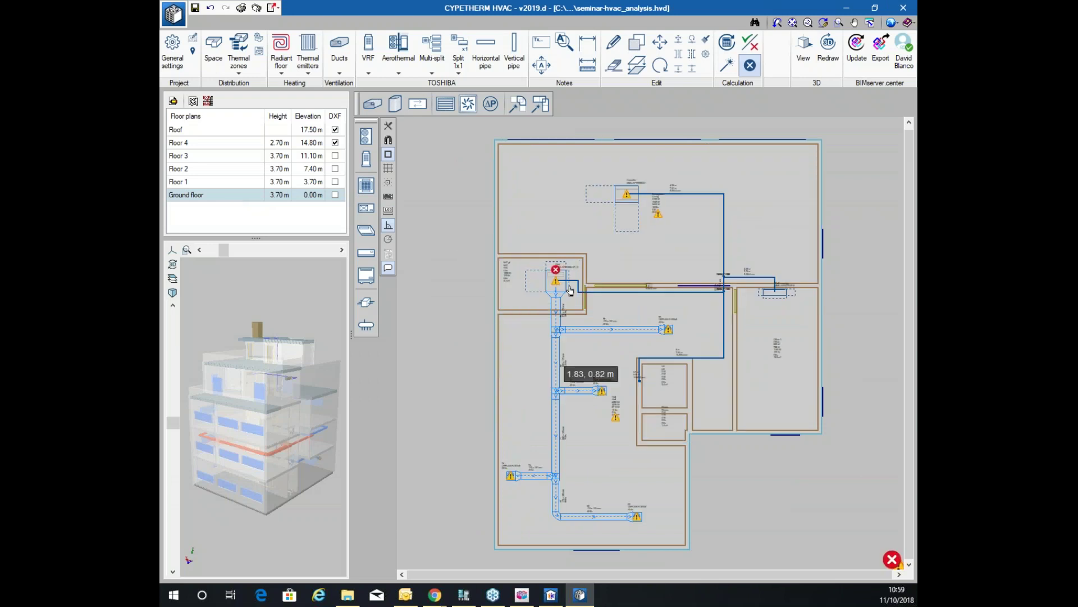
{"action": "scroll", "coordinate": [618, 202], "scroll_direction": "down", "scroll_amount": 2}
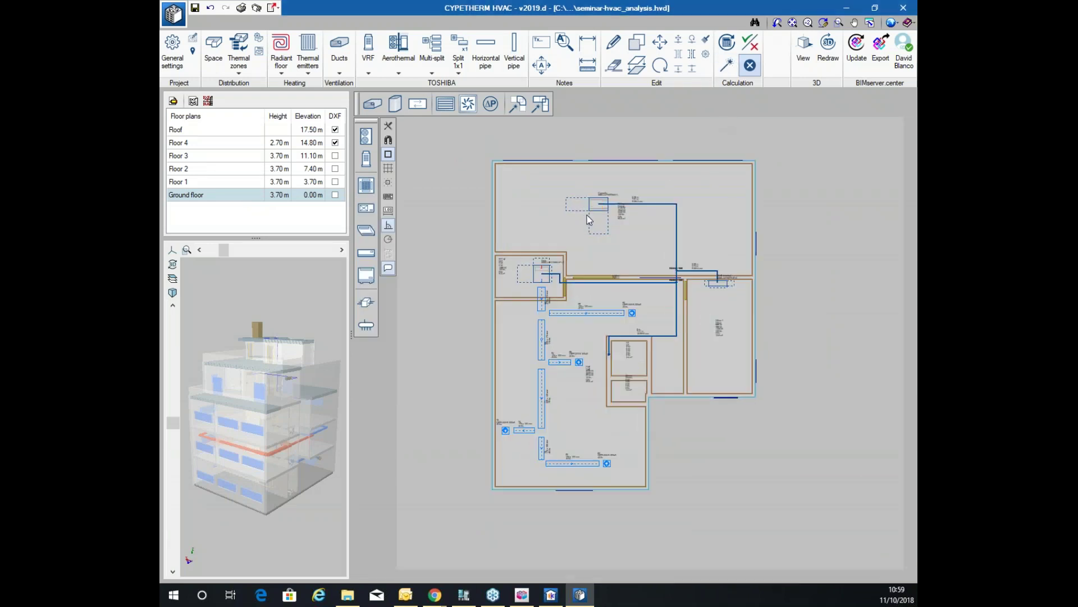
{"action": "scroll", "coordinate": [587, 214], "scroll_direction": "up", "scroll_amount": 3}
{"action": "mouse_move", "coordinate": [597, 200]}
{"action": "scroll", "coordinate": [597, 200], "scroll_direction": "up", "scroll_amount": 2}
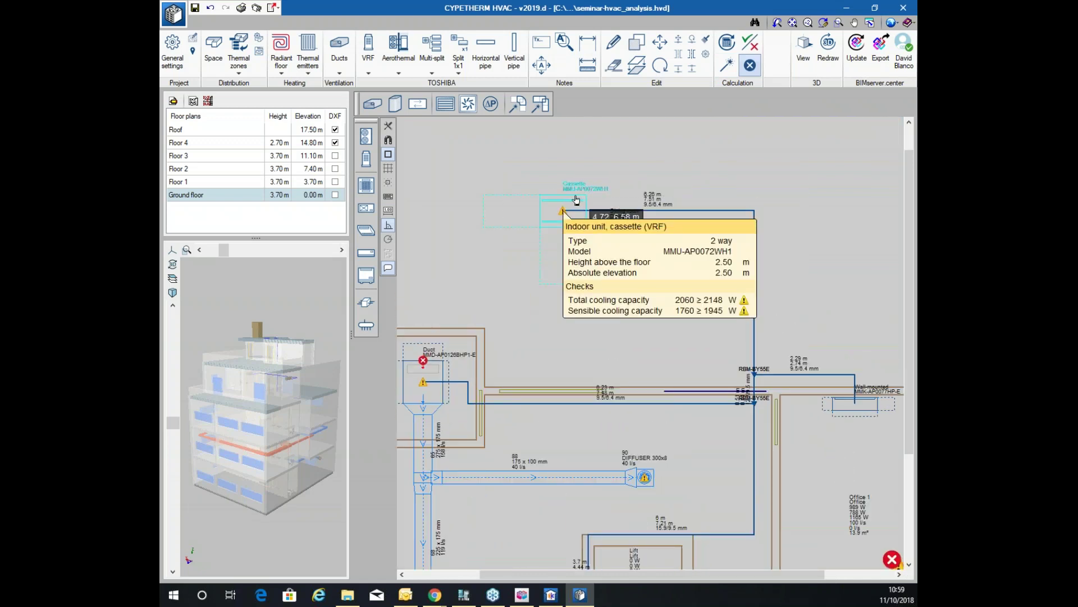
{"action": "left_click", "coordinate": [576, 200]}
{"action": "left_click", "coordinate": [639, 222]}
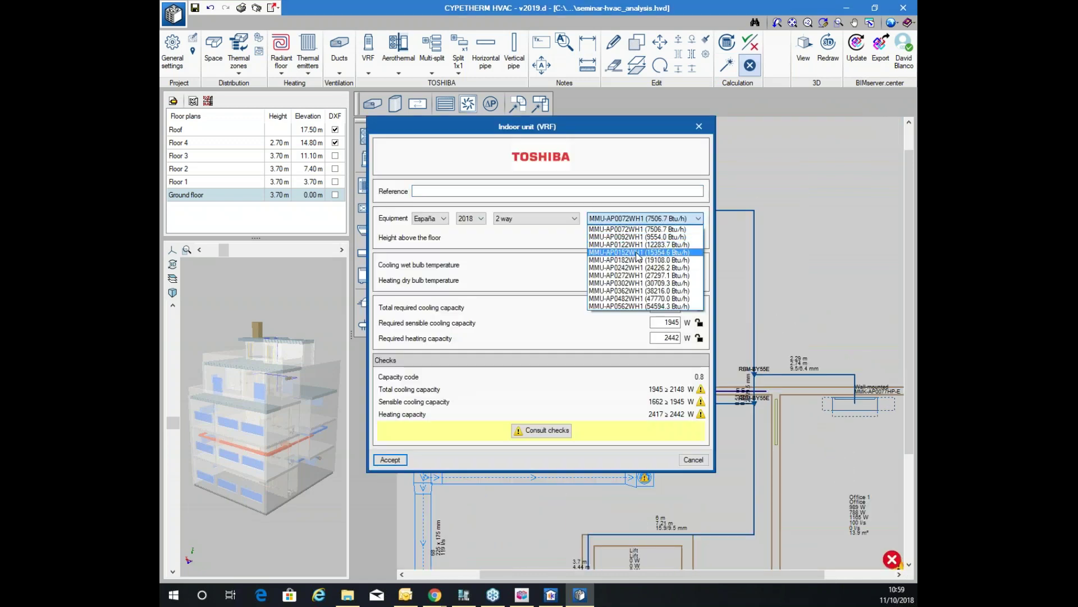
{"action": "left_click", "coordinate": [639, 259]}
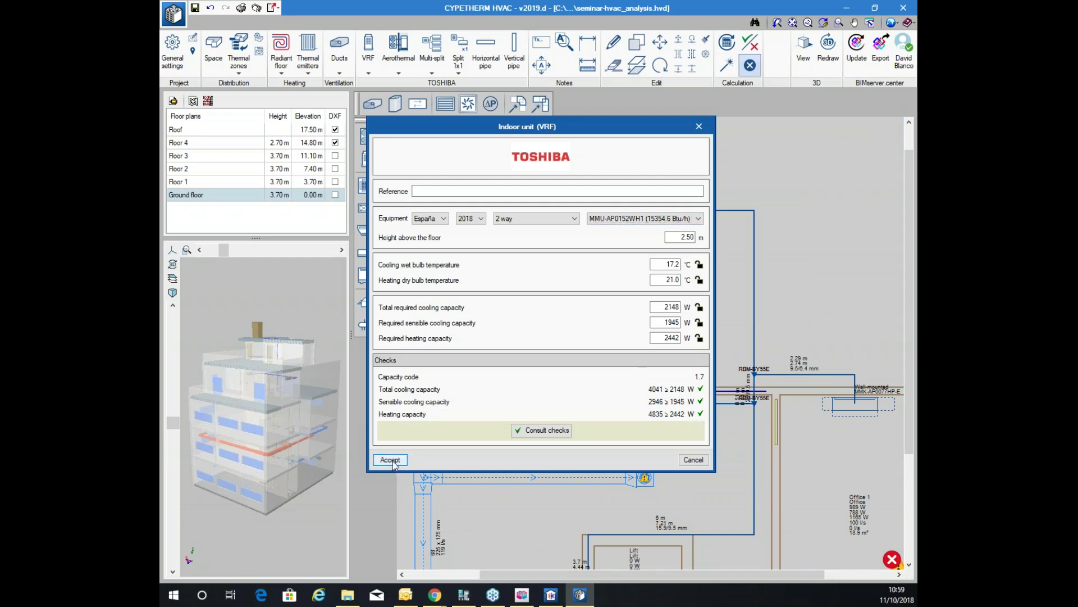
{"action": "left_click", "coordinate": [390, 459]}
{"action": "scroll", "coordinate": [572, 325], "scroll_direction": "up", "scroll_amount": 4}
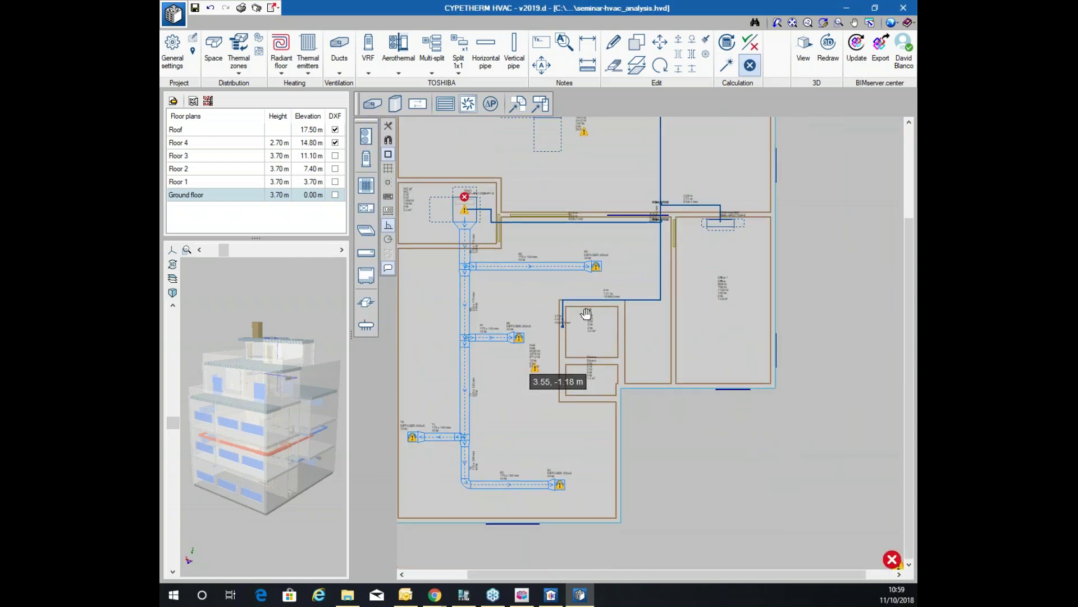
{"action": "left_click", "coordinate": [727, 66]}
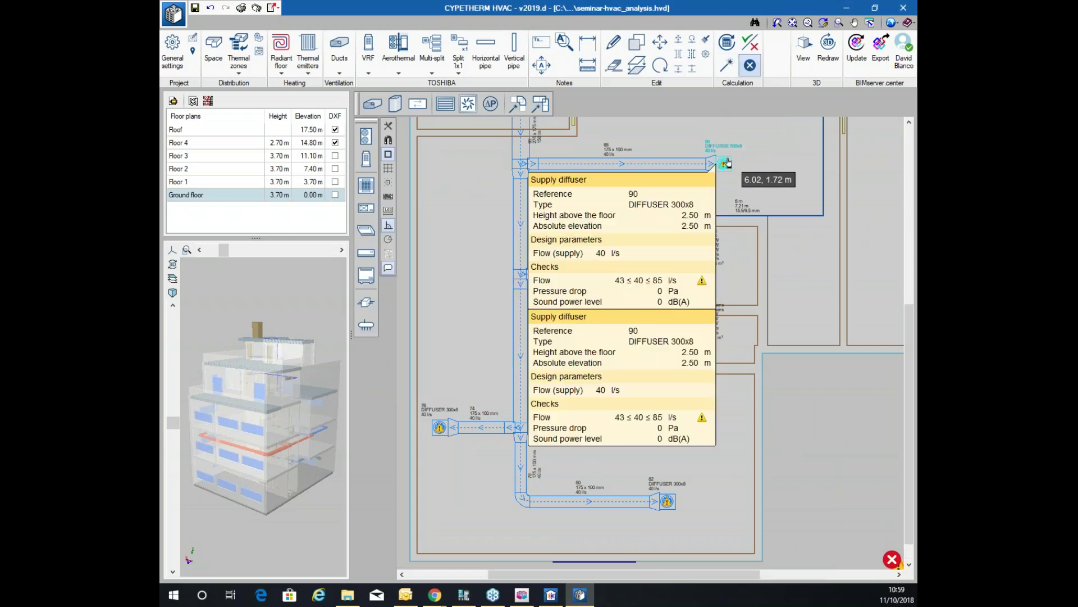
{"action": "left_click", "coordinate": [728, 157]}
{"action": "left_click", "coordinate": [758, 182]}
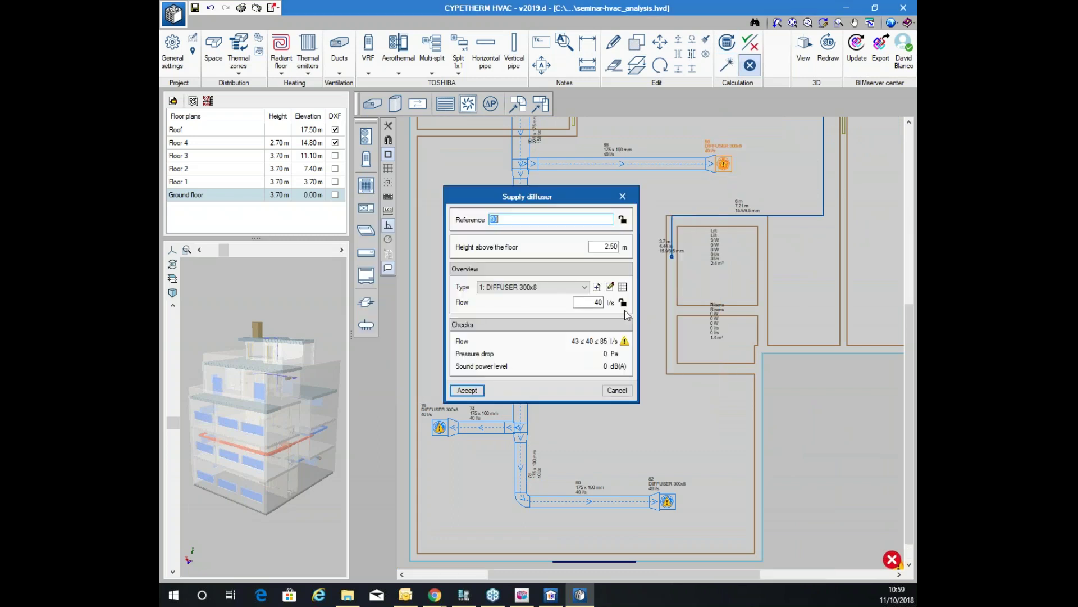
{"action": "left_click", "coordinate": [558, 287]}
{"action": "left_click", "coordinate": [527, 306]}
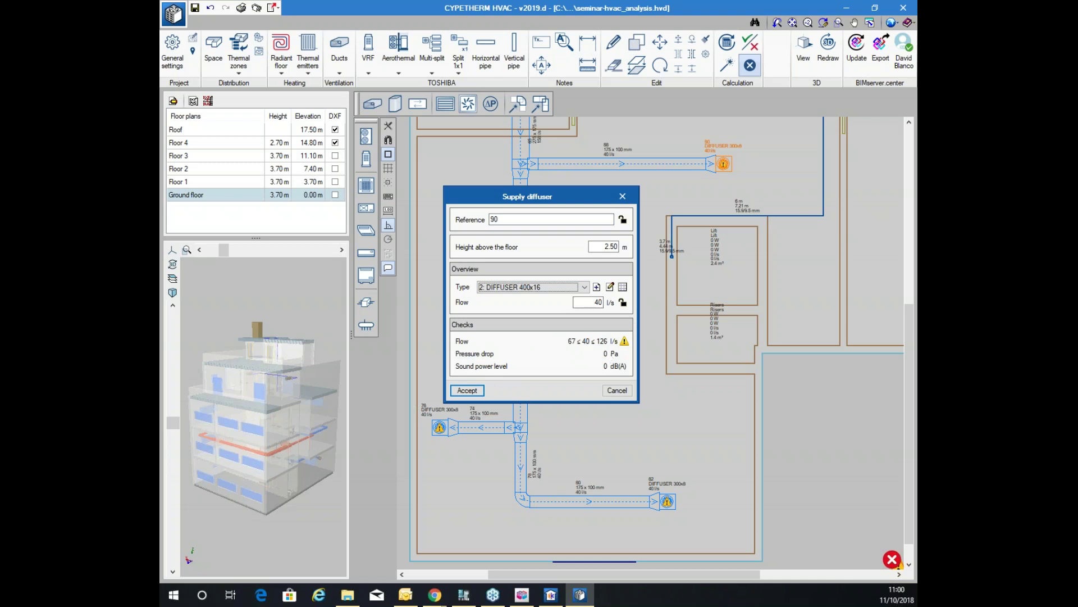
{"action": "left_click", "coordinate": [568, 287]}
{"action": "left_click", "coordinate": [627, 388]}
{"action": "left_click", "coordinate": [616, 390]}
Change the ducted indoor unit in the ground-floor WC to model MMD-AP0306BHP1-E and rerun the automatic design
{"action": "scroll", "coordinate": [614, 277], "scroll_direction": "up", "scroll_amount": 5}
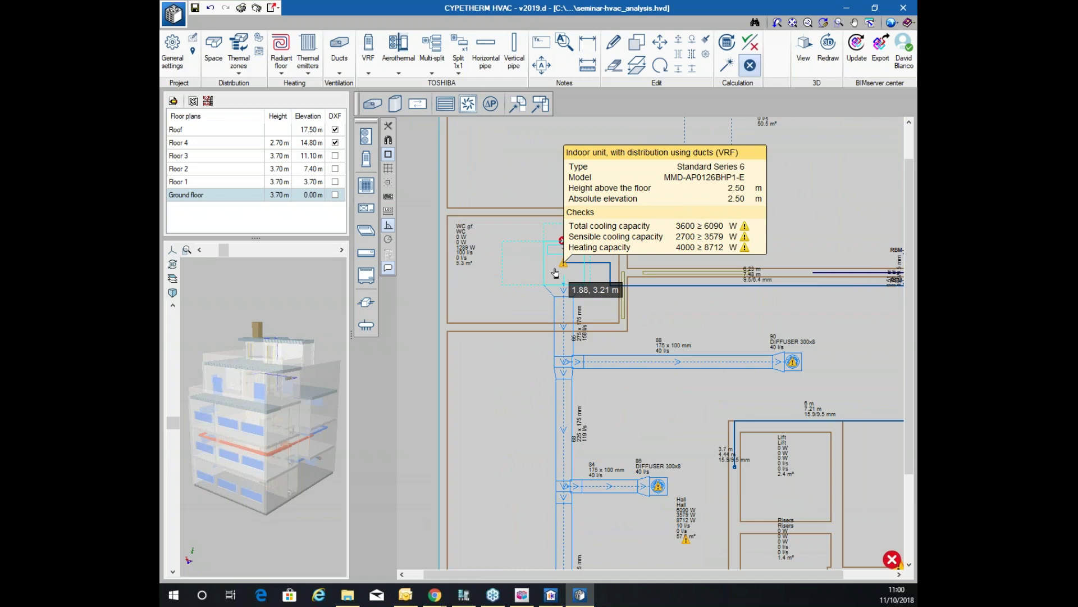
{"action": "scroll", "coordinate": [559, 281], "scroll_direction": "up", "scroll_amount": 2}
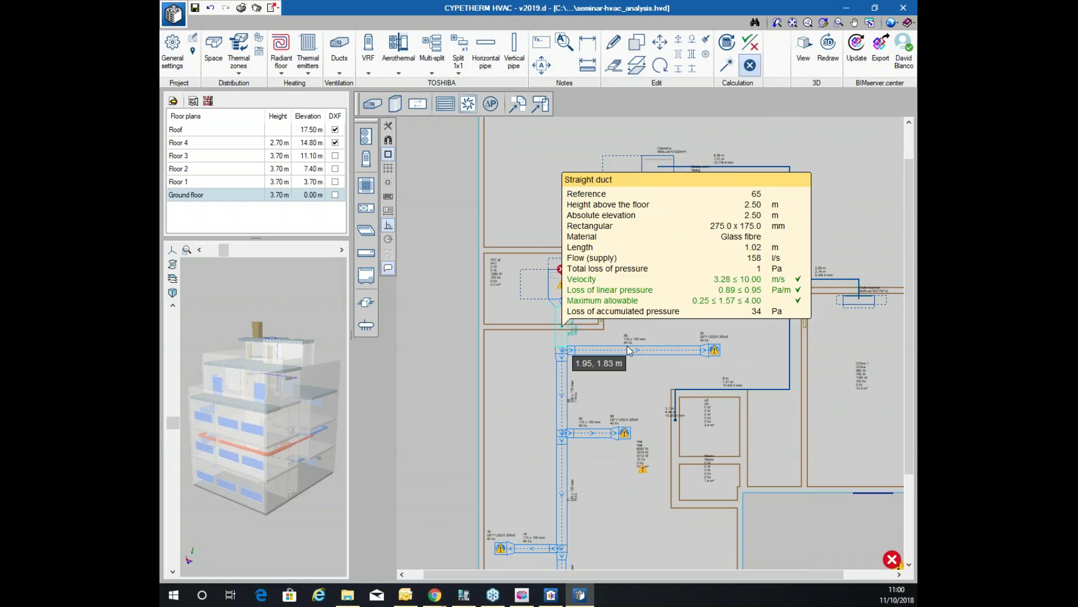
{"action": "left_click", "coordinate": [517, 253]}
{"action": "left_click", "coordinate": [653, 206]}
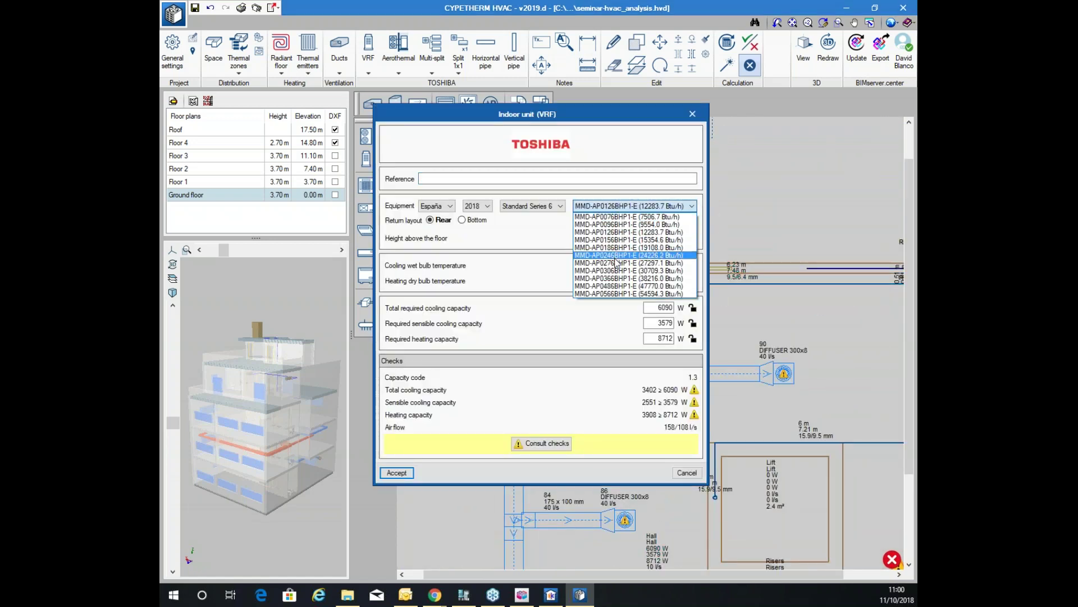
{"action": "left_click", "coordinate": [616, 257]}
{"action": "left_click", "coordinate": [635, 206]}
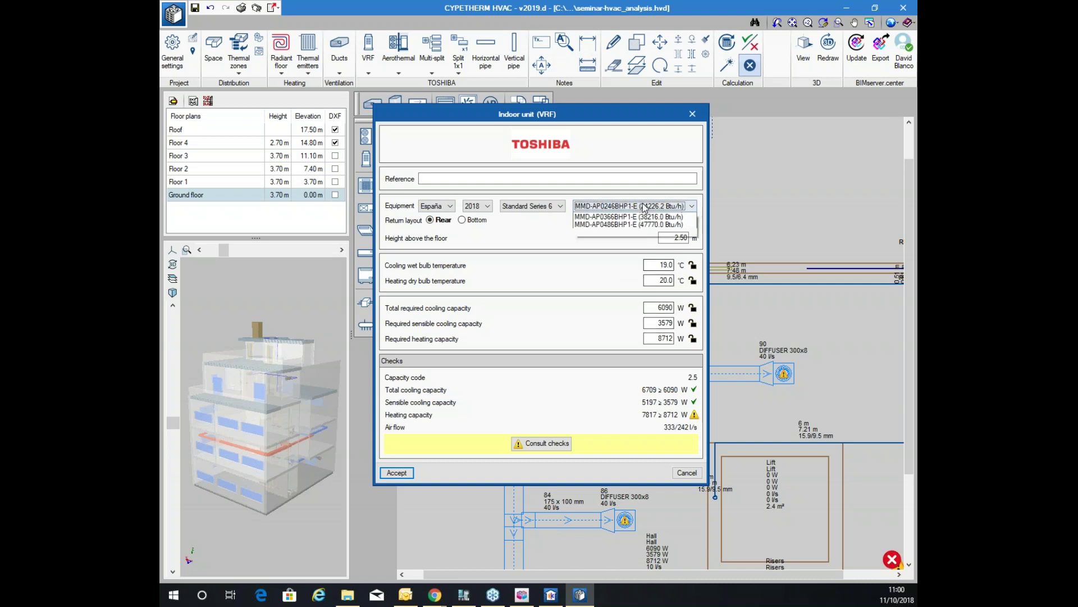
{"action": "left_click", "coordinate": [632, 270]}
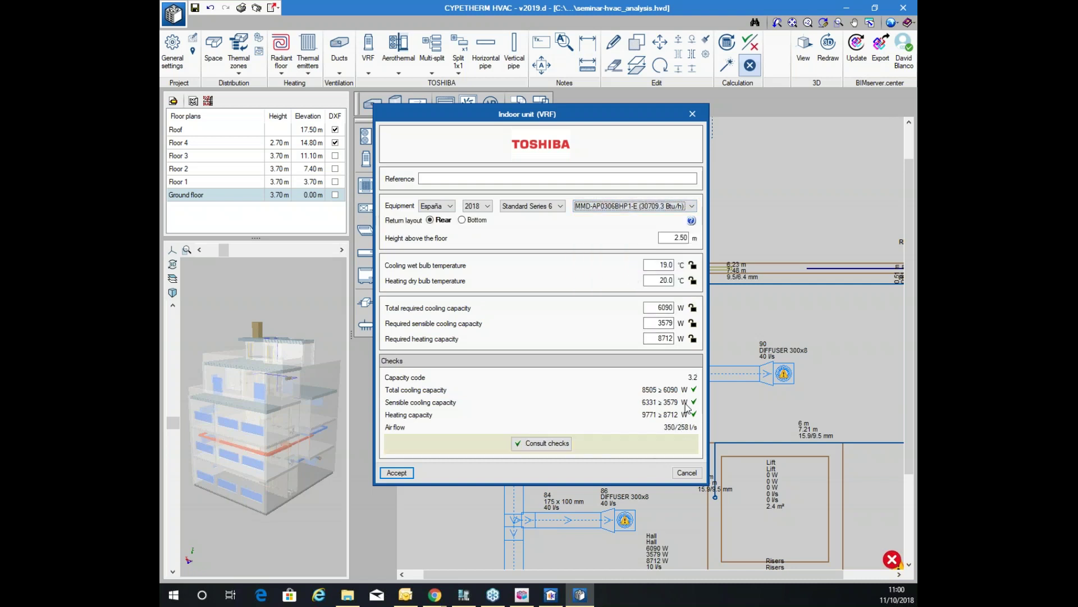
{"action": "left_click", "coordinate": [397, 473]}
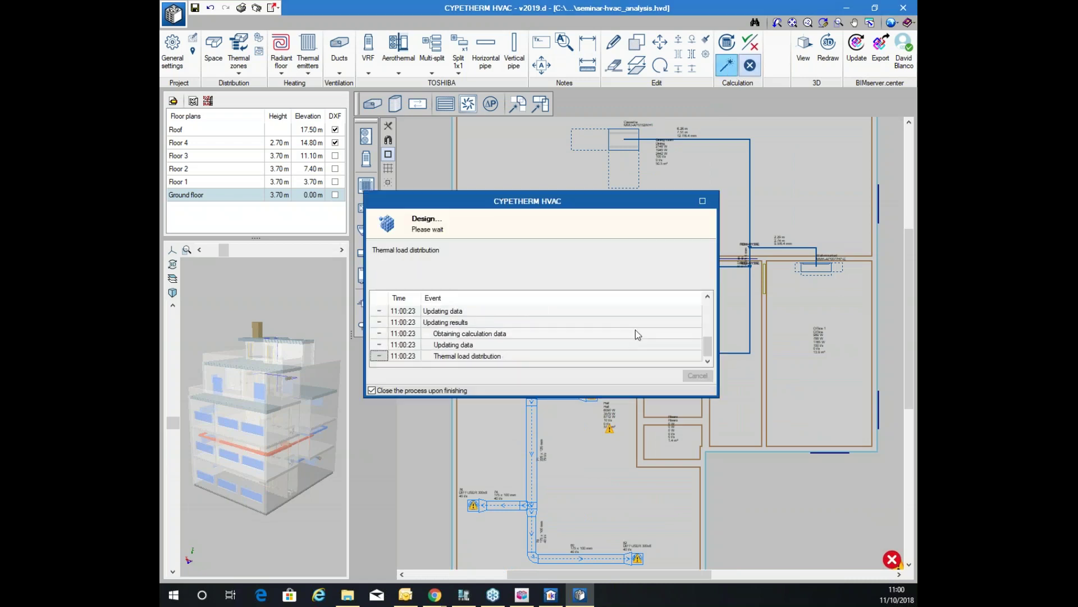
Set the supply diffuser at the end of the first branch off the indoor unit to type DIFFUSER 400x16
{"action": "scroll", "coordinate": [678, 331], "scroll_direction": "up", "scroll_amount": 2}
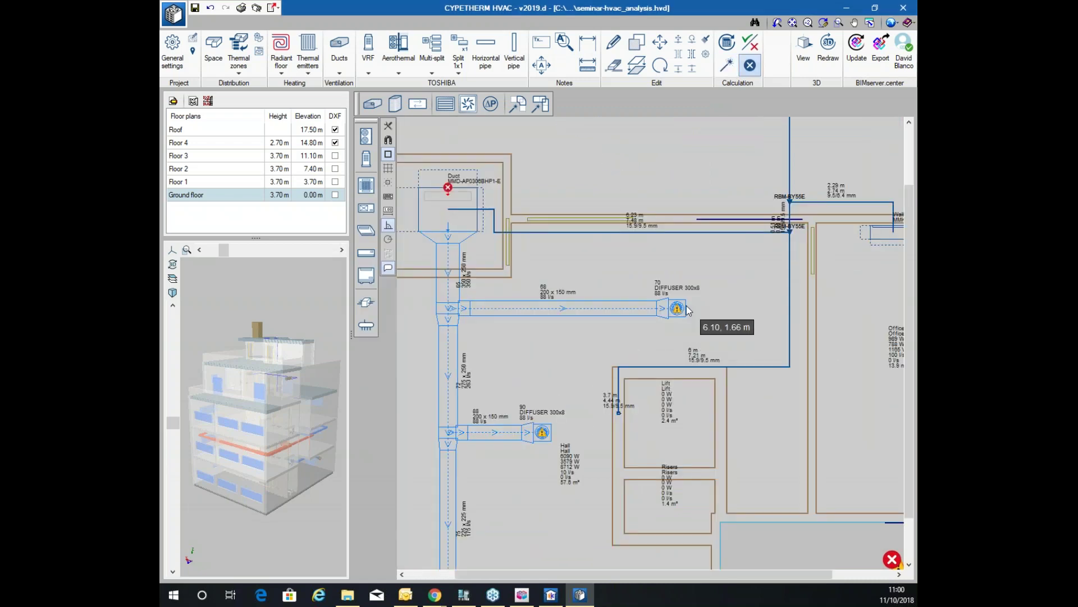
{"action": "left_click", "coordinate": [676, 308]}
{"action": "left_click", "coordinate": [536, 287]}
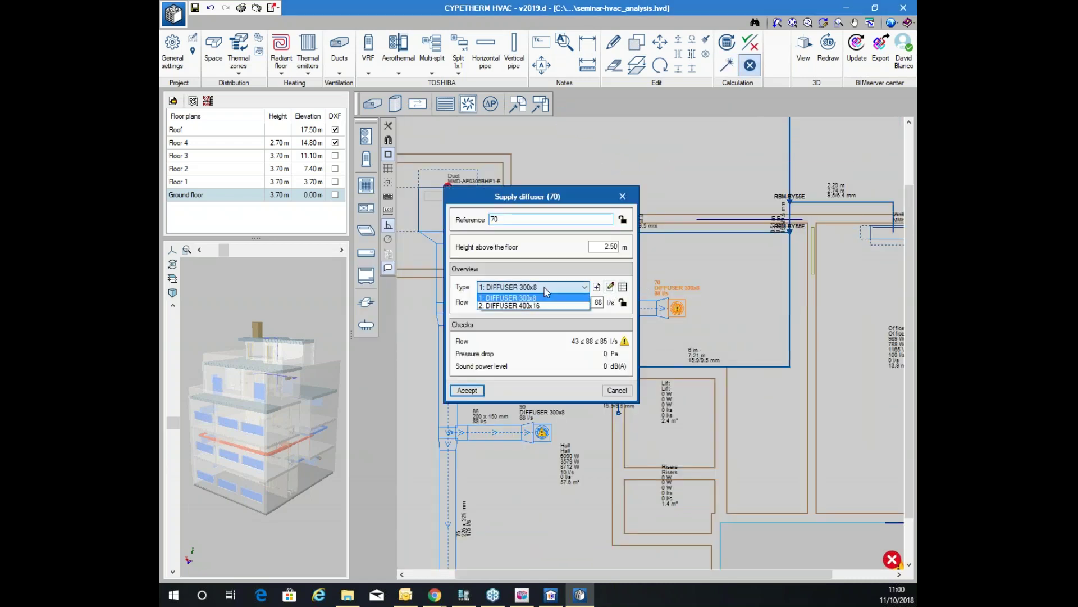
{"action": "left_click", "coordinate": [528, 304]}
{"action": "left_click", "coordinate": [469, 390]}
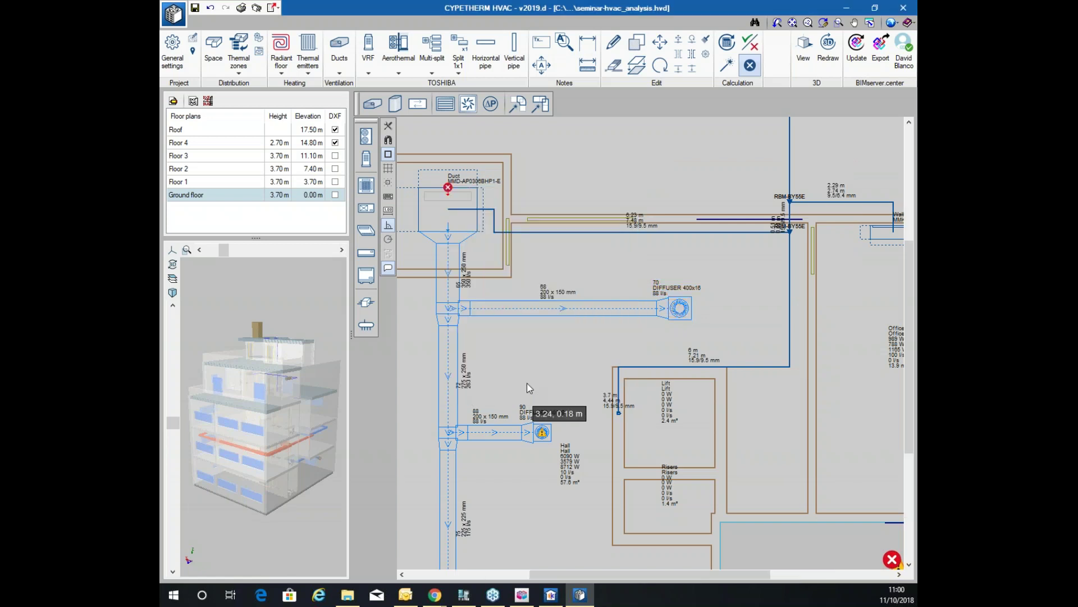
Assign the DIFFUSER 400x16 type to the other three supply diffusers in the ground-floor Hall
{"action": "middle_click_drag", "start_coordinate": [526, 383], "coordinate": [531, 306]}
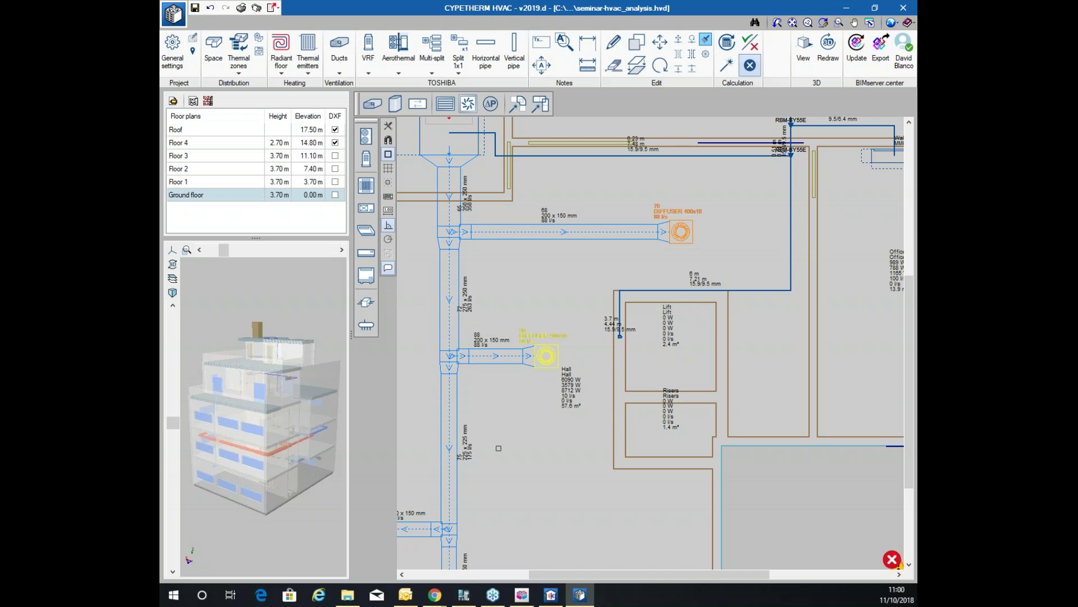
{"action": "middle_click_drag", "start_coordinate": [549, 367], "coordinate": [698, 166]}
{"action": "left_click", "coordinate": [505, 327]}
{"action": "left_click", "coordinate": [762, 410]}
{"action": "left_click", "coordinate": [695, 154]}
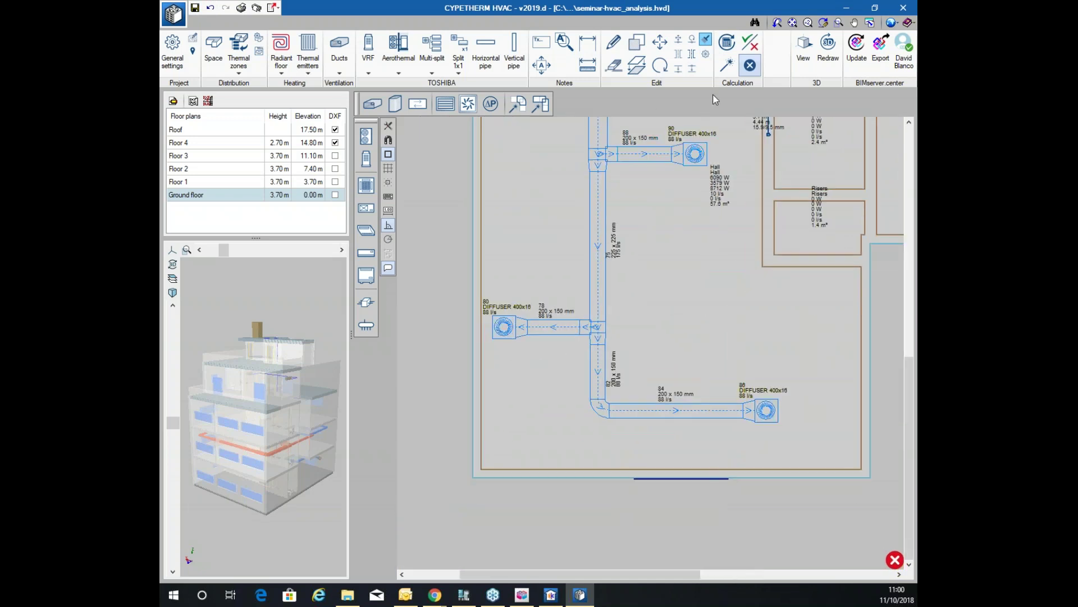
Rerun the automatic design to update the ground-floor duct network with the new diffusers
{"action": "left_click", "coordinate": [726, 66]}
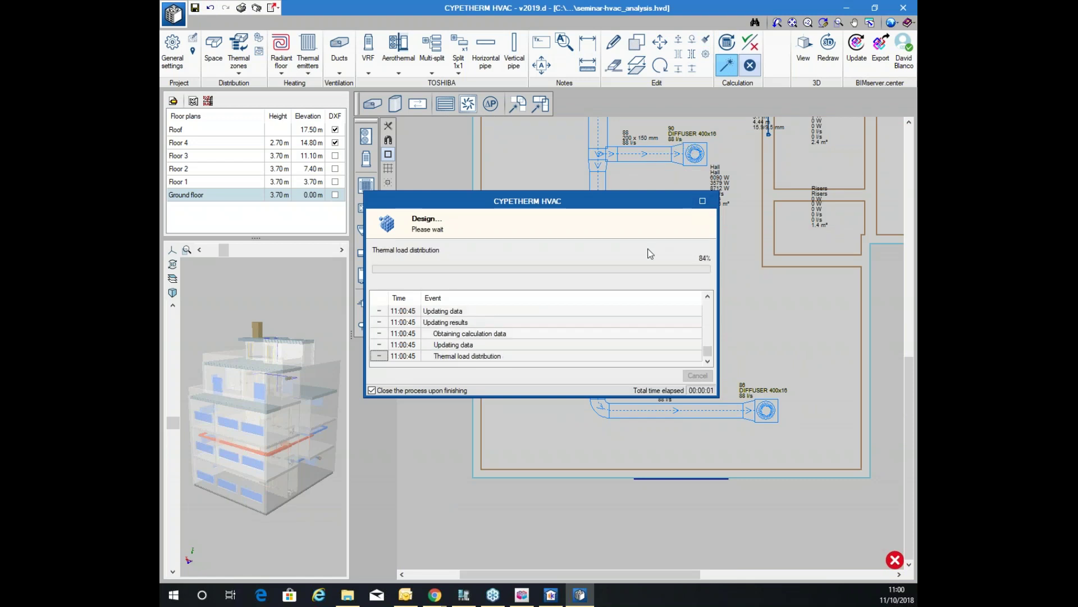
{"action": "scroll", "coordinate": [722, 324], "scroll_direction": "down", "scroll_amount": 3}
{"action": "scroll", "coordinate": [517, 192], "scroll_direction": "up", "scroll_amount": 2}
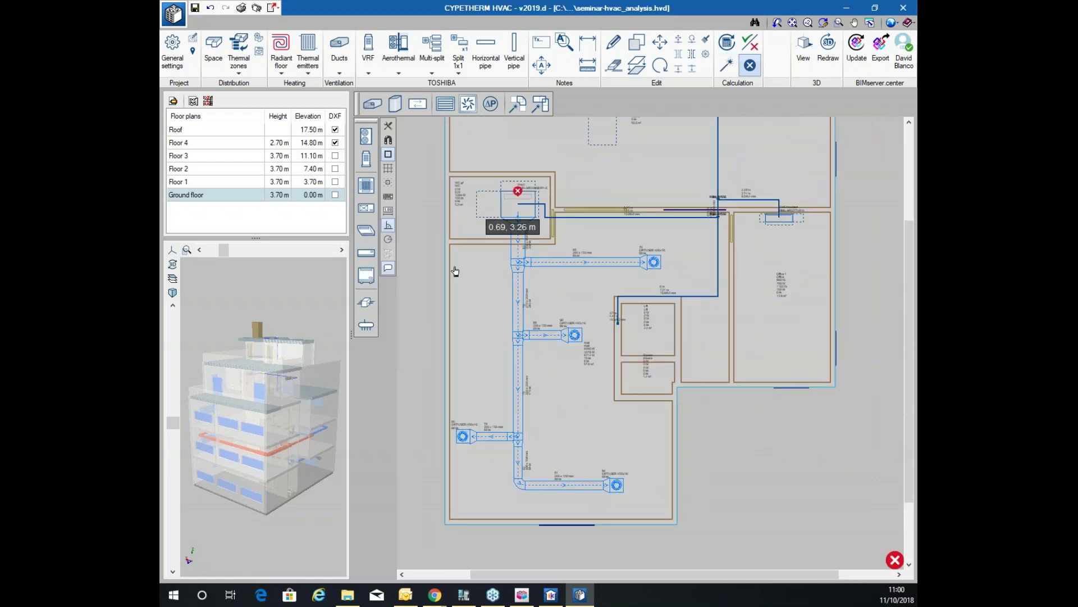
Examine the duct and refrigerant pipe network in the 3D view with the BIM model hidden, and close the view
{"action": "mouse_move", "coordinate": [536, 336]}
{"action": "scroll", "coordinate": [557, 265], "scroll_direction": "down", "scroll_amount": 2}
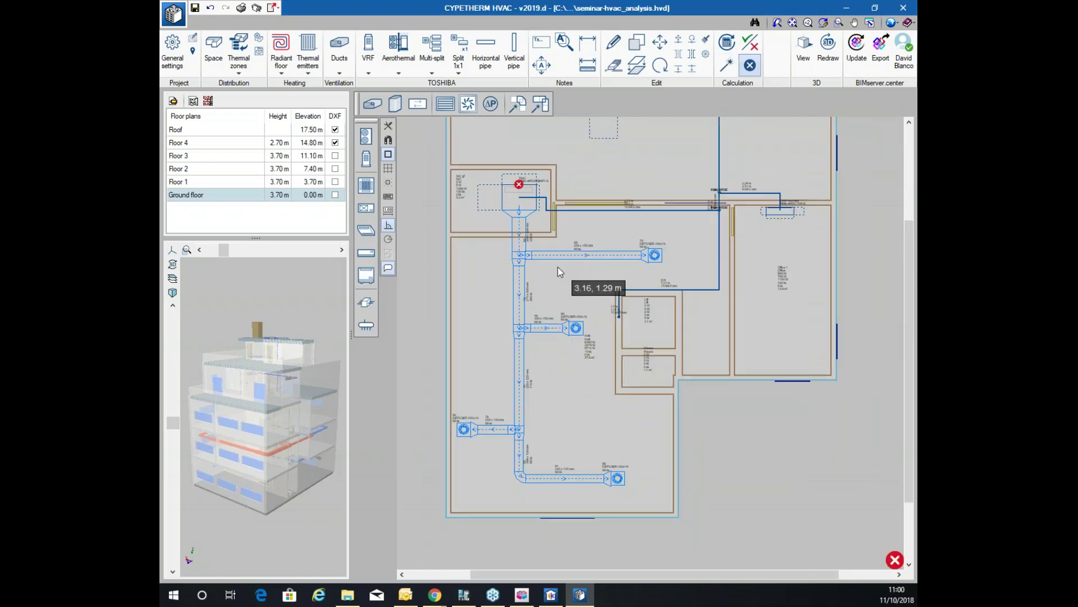
{"action": "left_click", "coordinate": [800, 50]}
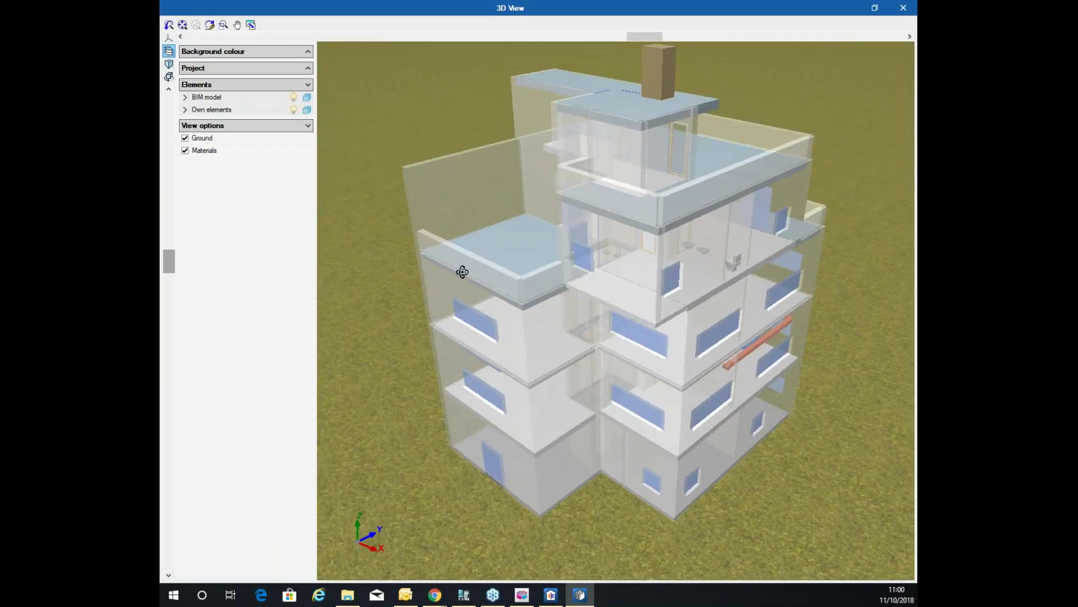
{"action": "left_click_drag", "start_coordinate": [462, 272], "coordinate": [350, 133]}
{"action": "left_click", "coordinate": [293, 97]}
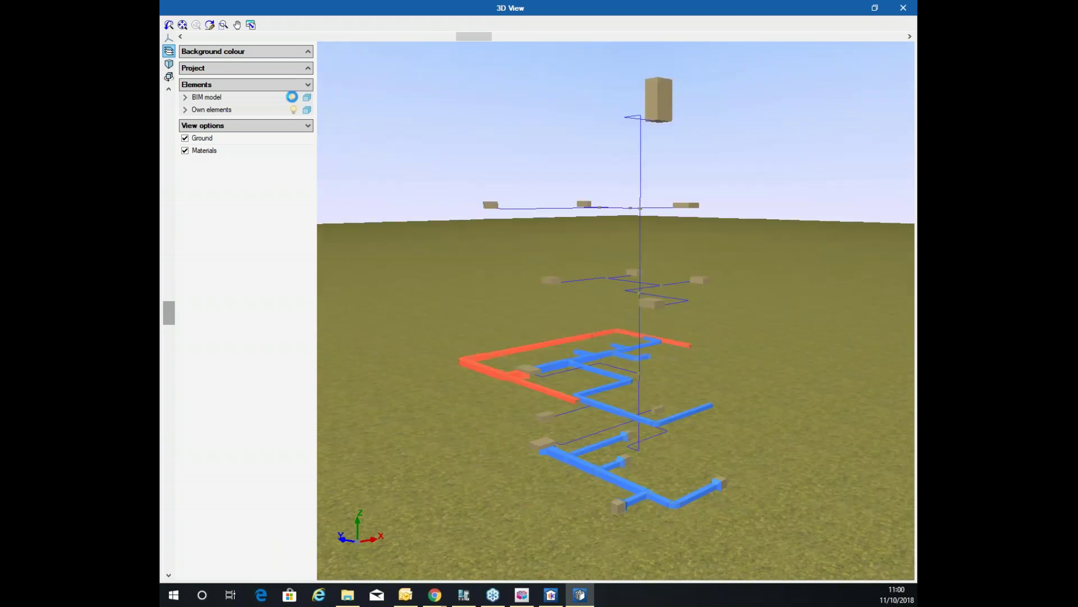
{"action": "left_click_drag", "start_coordinate": [698, 305], "coordinate": [565, 320]}
{"action": "left_click_drag", "start_coordinate": [621, 291], "coordinate": [690, 306]}
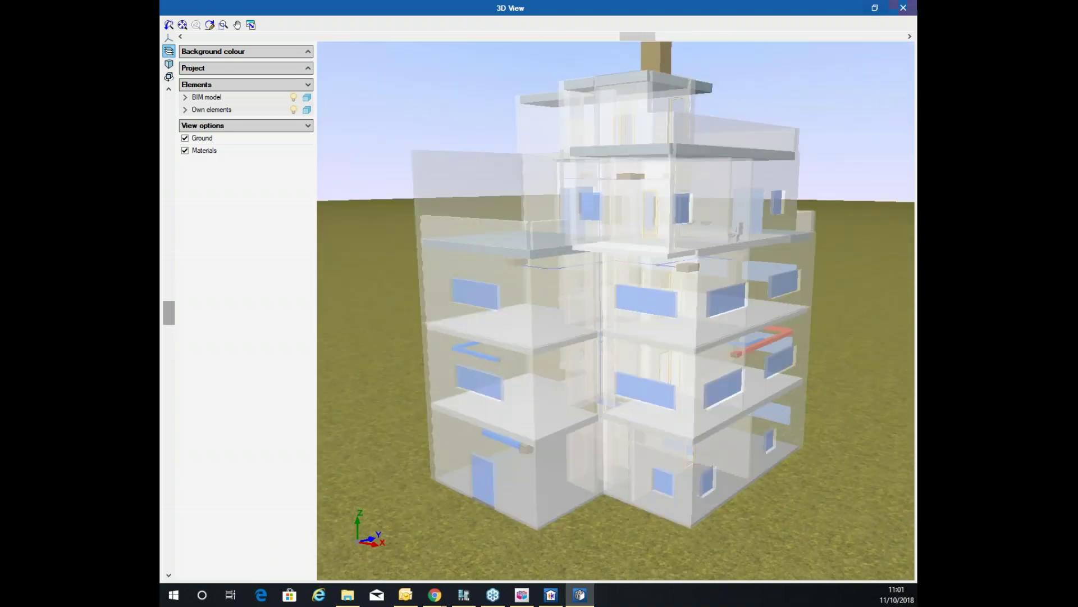
{"action": "left_click", "coordinate": [913, 6]}
Check the error on the ducted indoor unit in the ground-floor WC and display the Floor 1 plan
{"action": "scroll", "coordinate": [561, 314], "scroll_direction": "down", "scroll_amount": 2}
{"action": "mouse_move", "coordinate": [551, 297]}
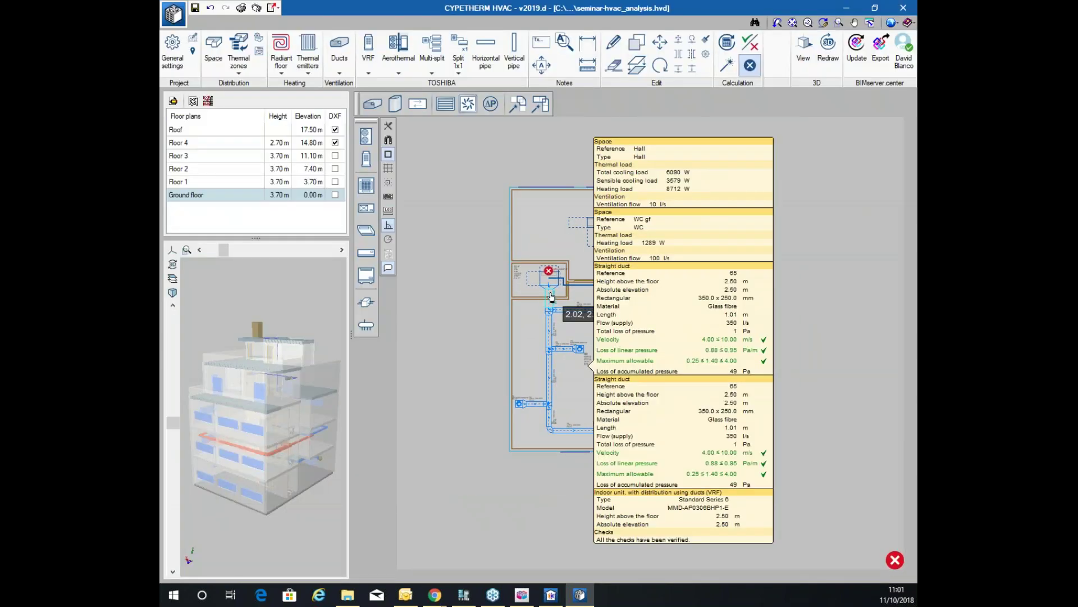
{"action": "scroll", "coordinate": [543, 256], "scroll_direction": "up", "scroll_amount": 3}
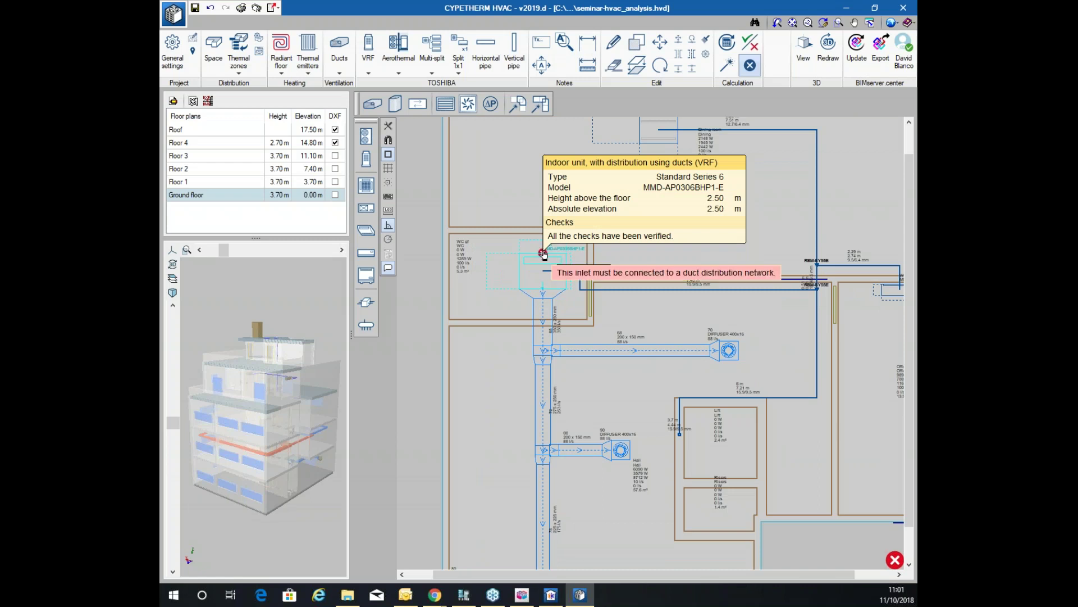
{"action": "scroll", "coordinate": [540, 258], "scroll_direction": "down", "scroll_amount": 3}
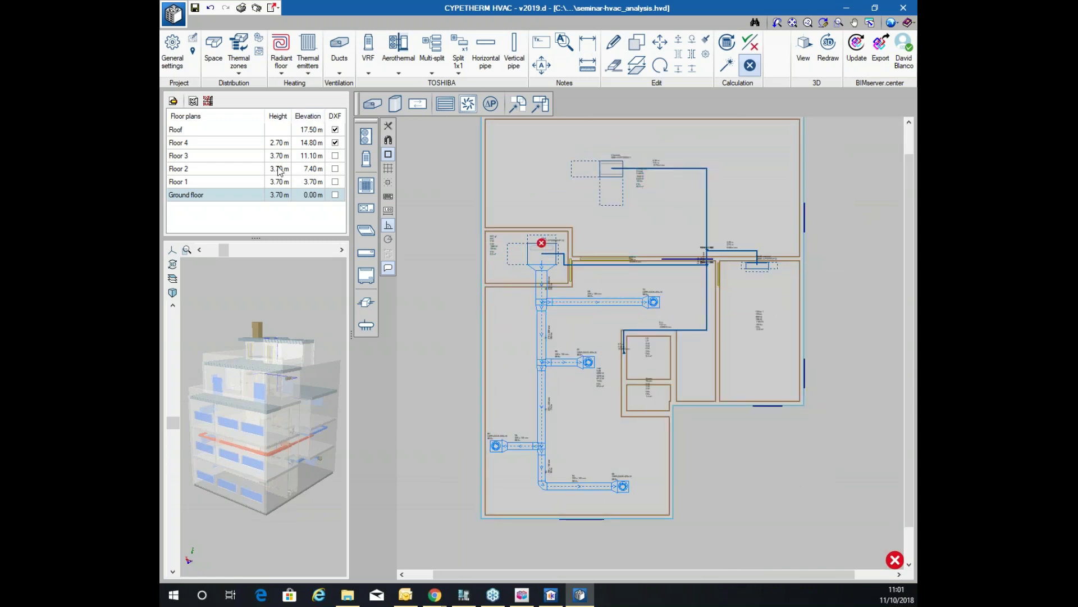
{"action": "left_click", "coordinate": [230, 184]}
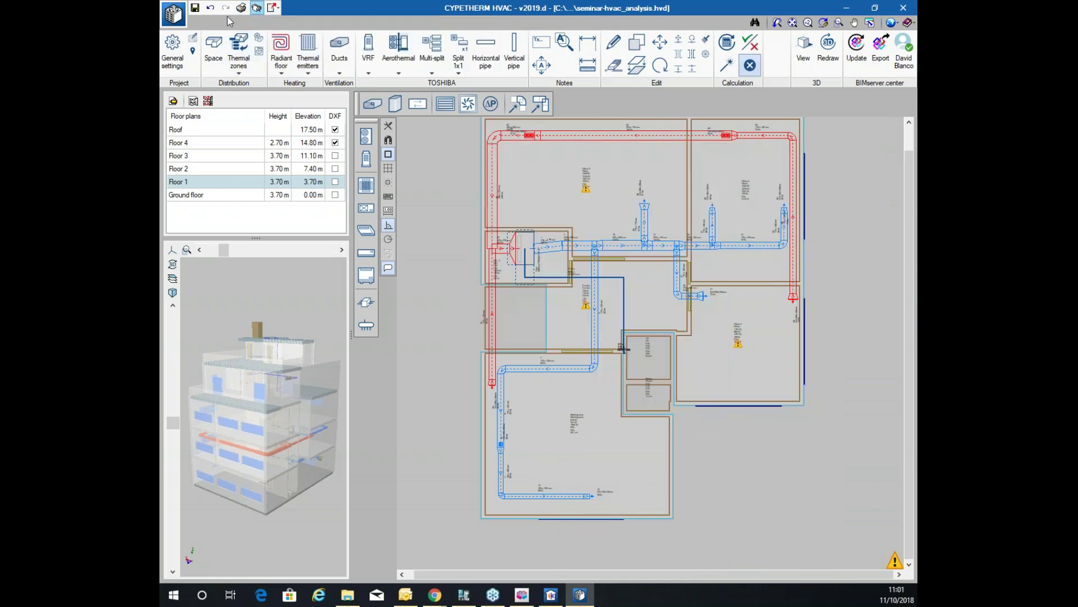
Generate the VRF TOSHIBA report and maximize its window
{"action": "left_click", "coordinate": [174, 14]}
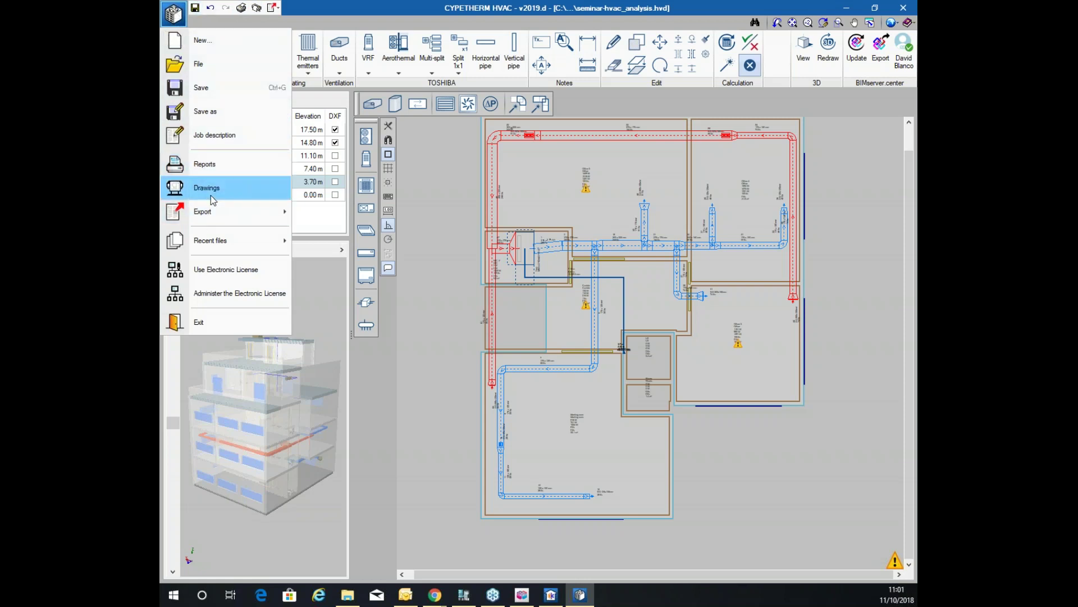
{"action": "left_click", "coordinate": [204, 164]}
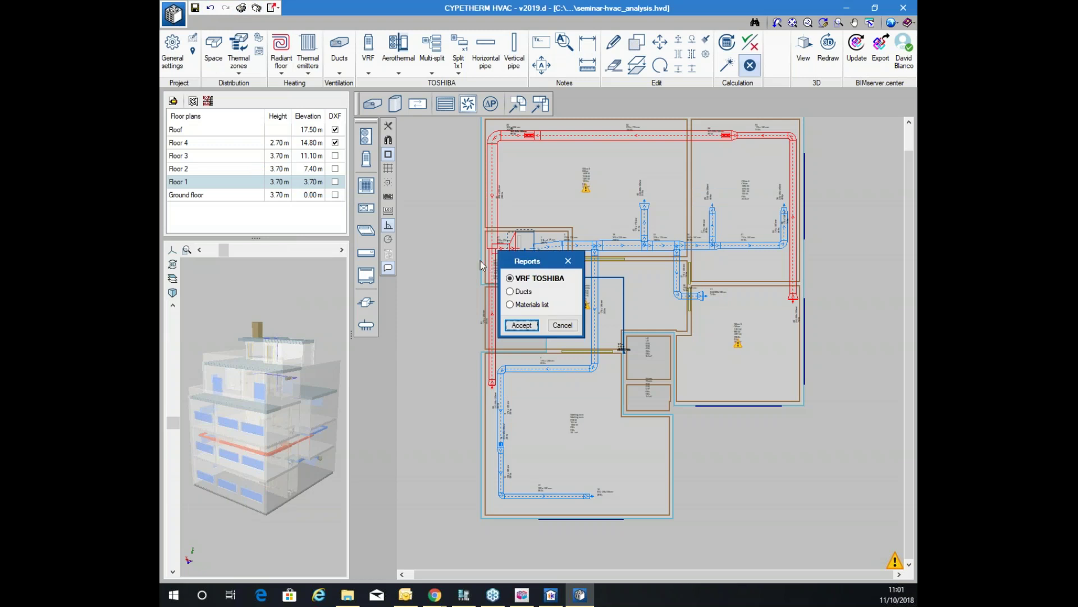
{"action": "left_click", "coordinate": [521, 326]}
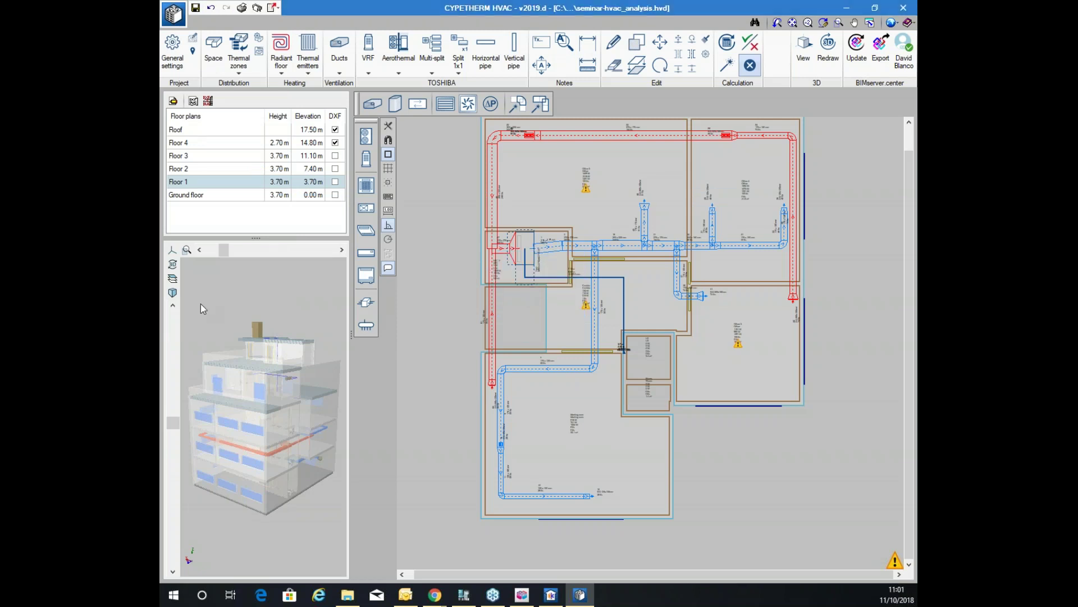
{"action": "left_click_drag", "start_coordinate": [184, 6], "coordinate": [408, 7]}
{"action": "double_click", "coordinate": [419, 11]}
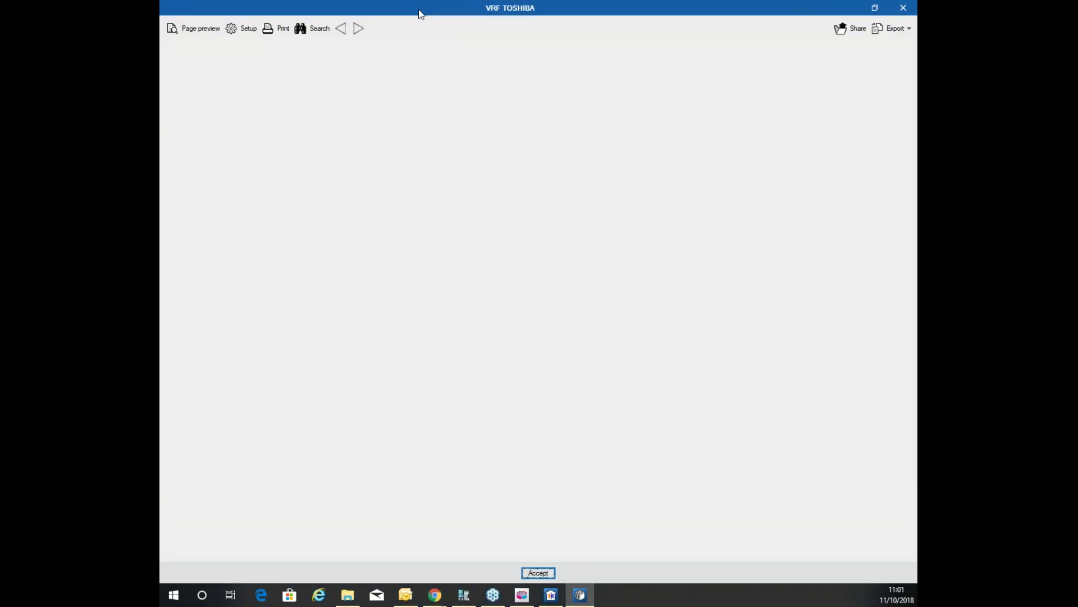
Read the VRF report's equipment list, Y joints, tube lengths and project compliance checks, and close the report
{"action": "scroll", "coordinate": [376, 256], "scroll_direction": "down", "scroll_amount": 5}
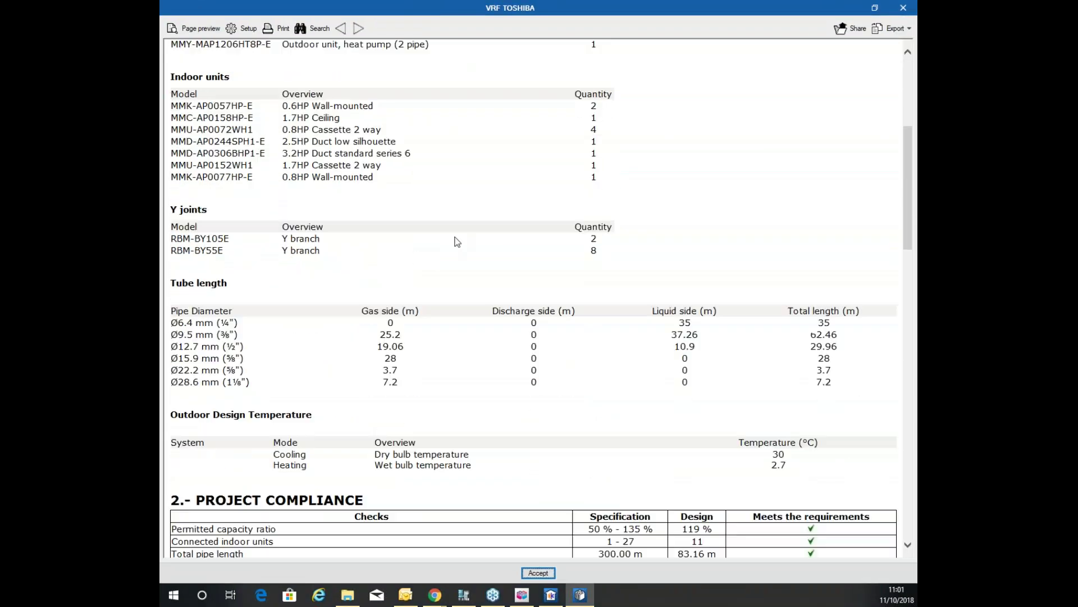
{"action": "scroll", "coordinate": [342, 156], "scroll_direction": "down", "scroll_amount": 3}
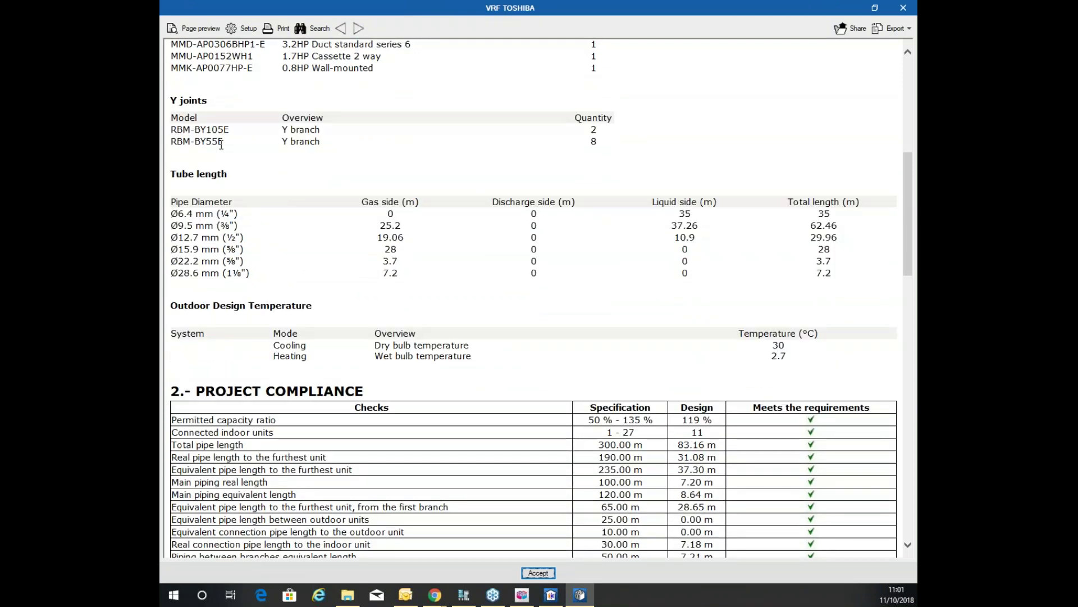
{"action": "scroll", "coordinate": [266, 239], "scroll_direction": "down", "scroll_amount": 3}
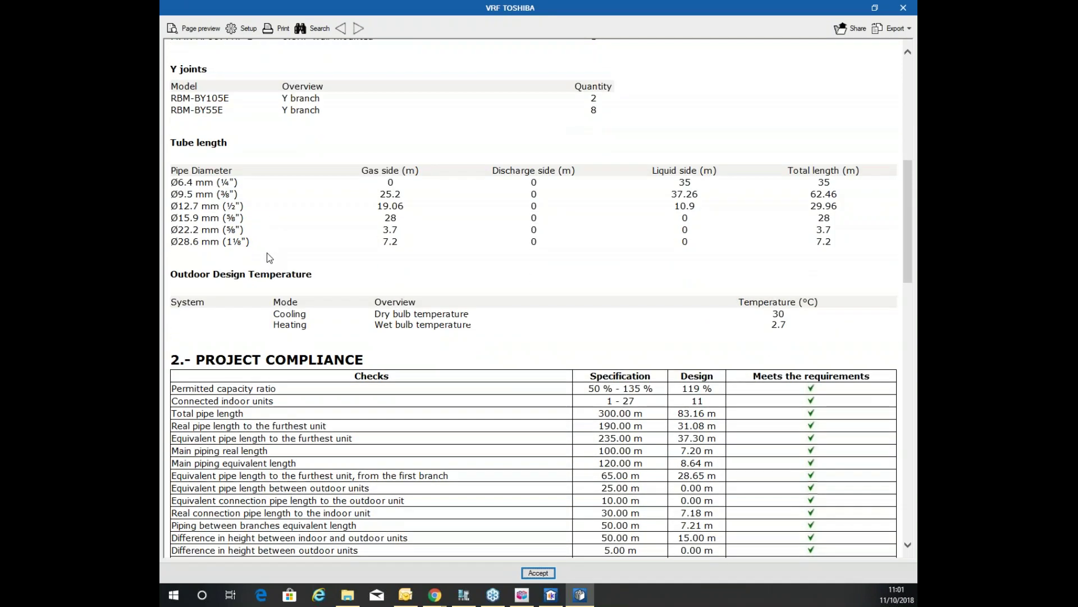
{"action": "scroll", "coordinate": [299, 182], "scroll_direction": "up", "scroll_amount": 4}
{"action": "scroll", "coordinate": [404, 175], "scroll_direction": "down", "scroll_amount": 4}
{"action": "scroll", "coordinate": [310, 191], "scroll_direction": "up", "scroll_amount": 6}
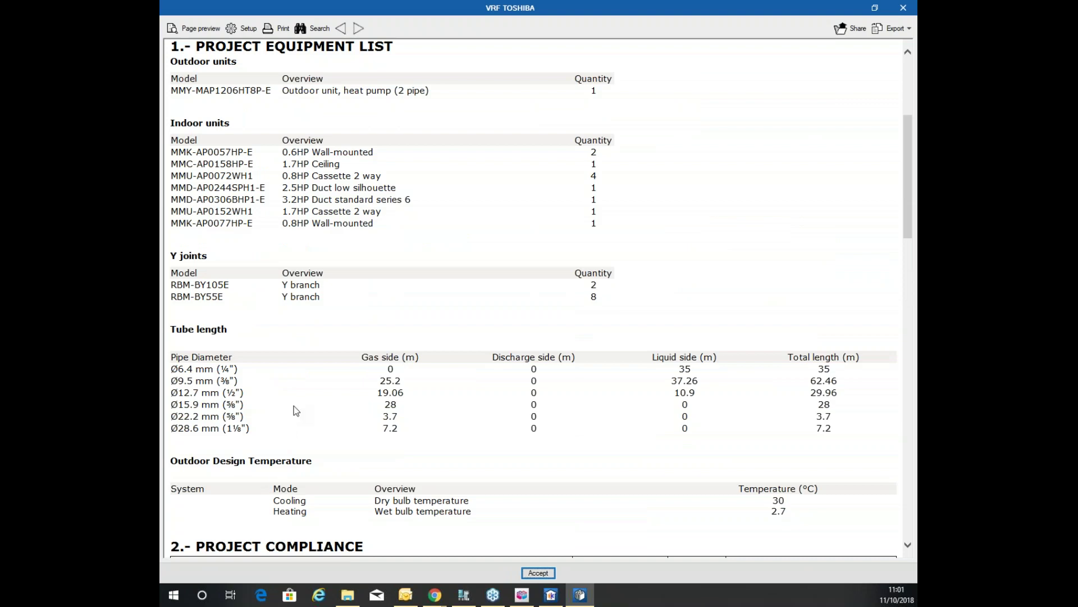
{"action": "scroll", "coordinate": [511, 272], "scroll_direction": "down", "scroll_amount": 7}
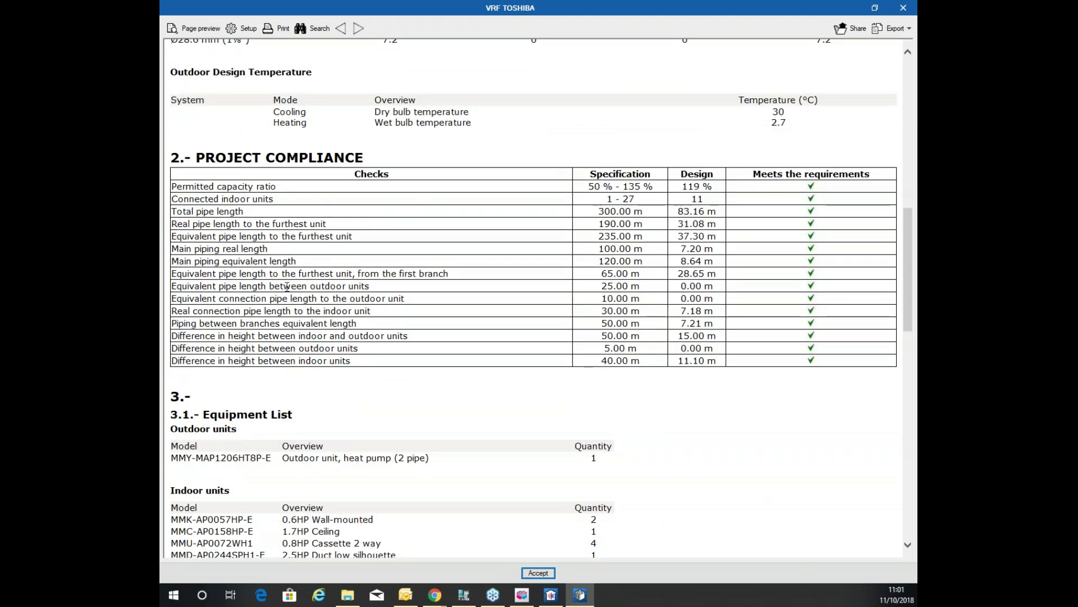
{"action": "scroll", "coordinate": [299, 319], "scroll_direction": "down", "scroll_amount": 18}
{"action": "scroll", "coordinate": [299, 319], "scroll_direction": "up", "scroll_amount": 20}
{"action": "scroll", "coordinate": [299, 318], "scroll_direction": "down", "scroll_amount": 6}
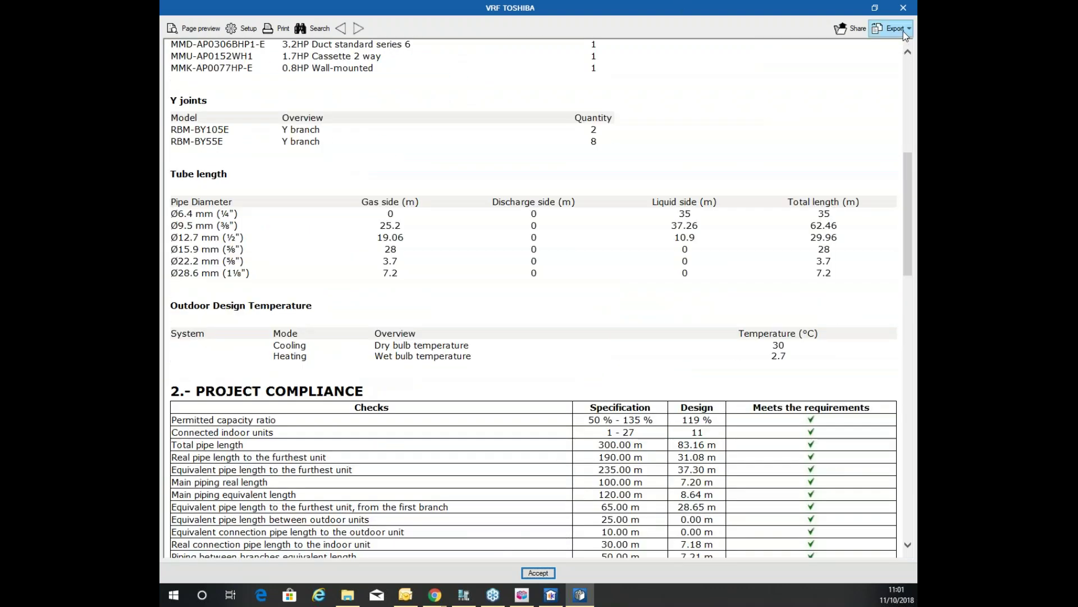
{"action": "left_click", "coordinate": [903, 8]}
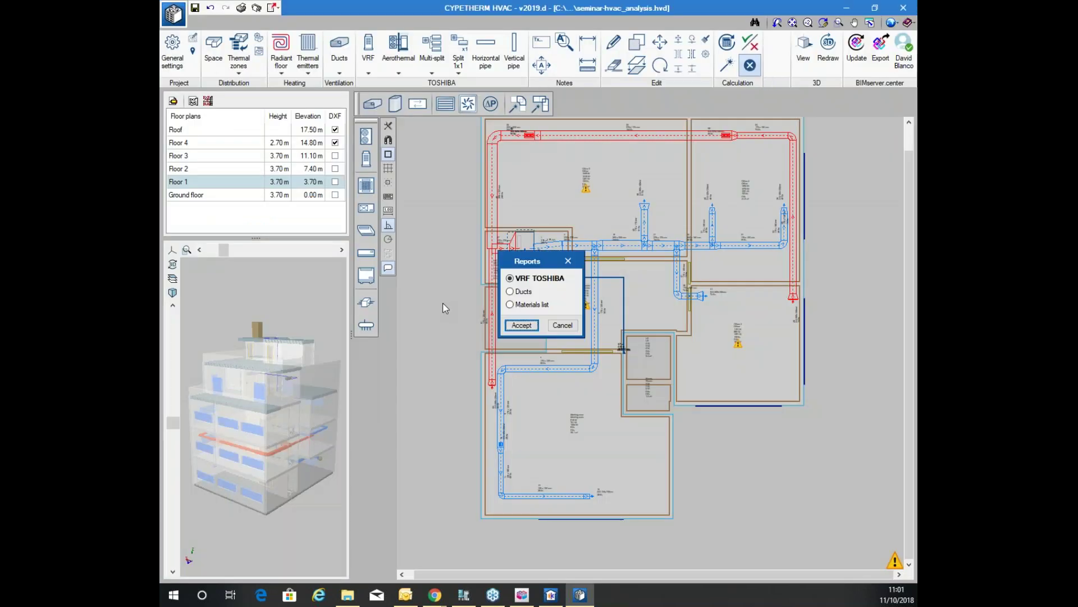
Generate the Ducts report, review the dimensions, velocity and pressure loss of each duct span, and close it
{"action": "left_click", "coordinate": [511, 291]}
{"action": "left_click", "coordinate": [521, 325]}
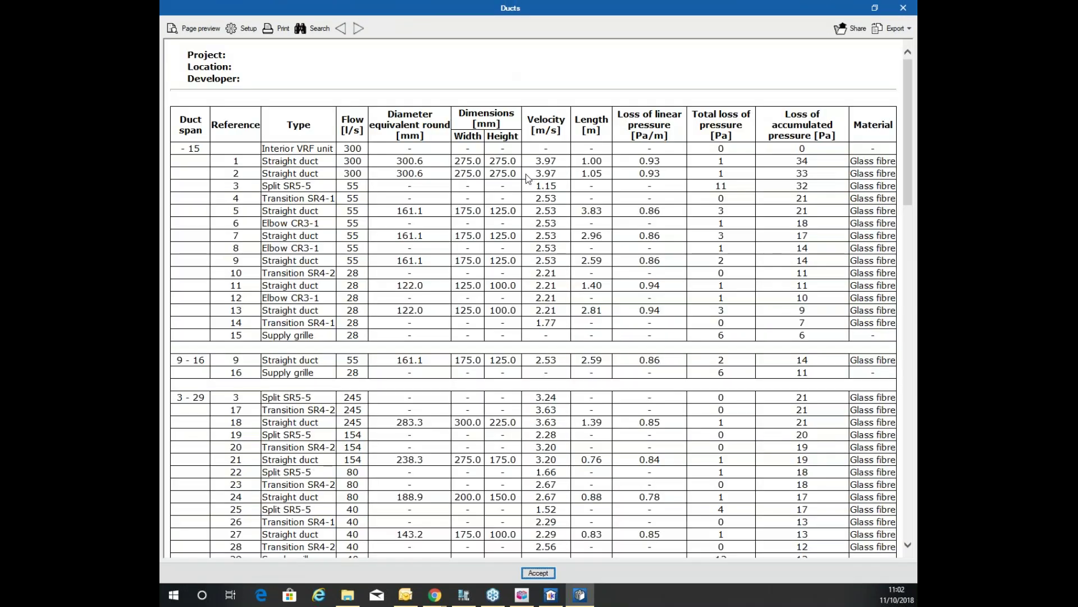
{"action": "scroll", "coordinate": [290, 161], "scroll_direction": "down", "scroll_amount": 20}
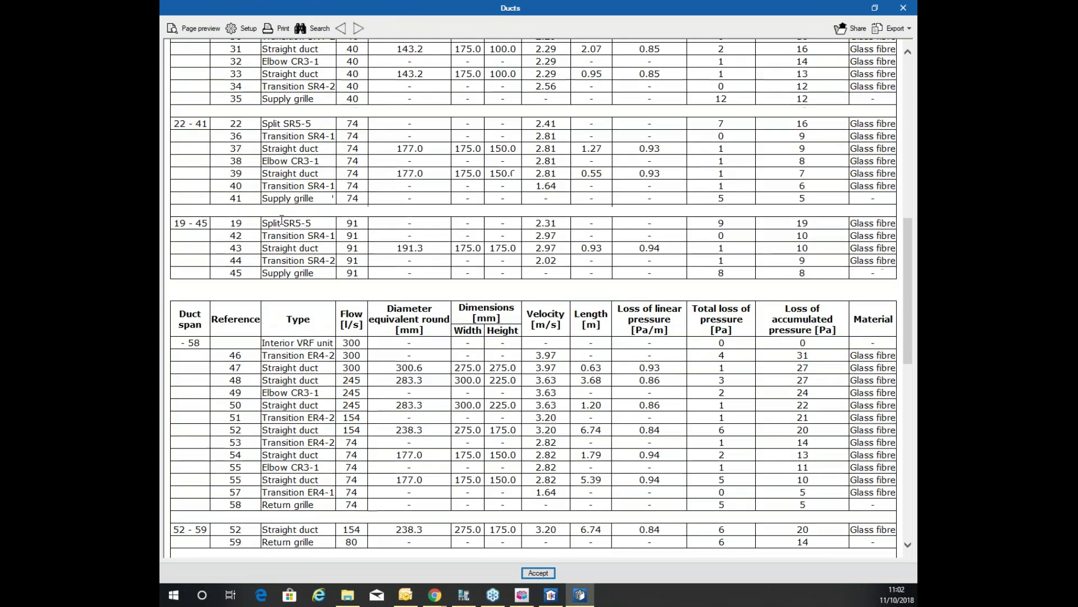
{"action": "scroll", "coordinate": [283, 229], "scroll_direction": "up", "scroll_amount": 20}
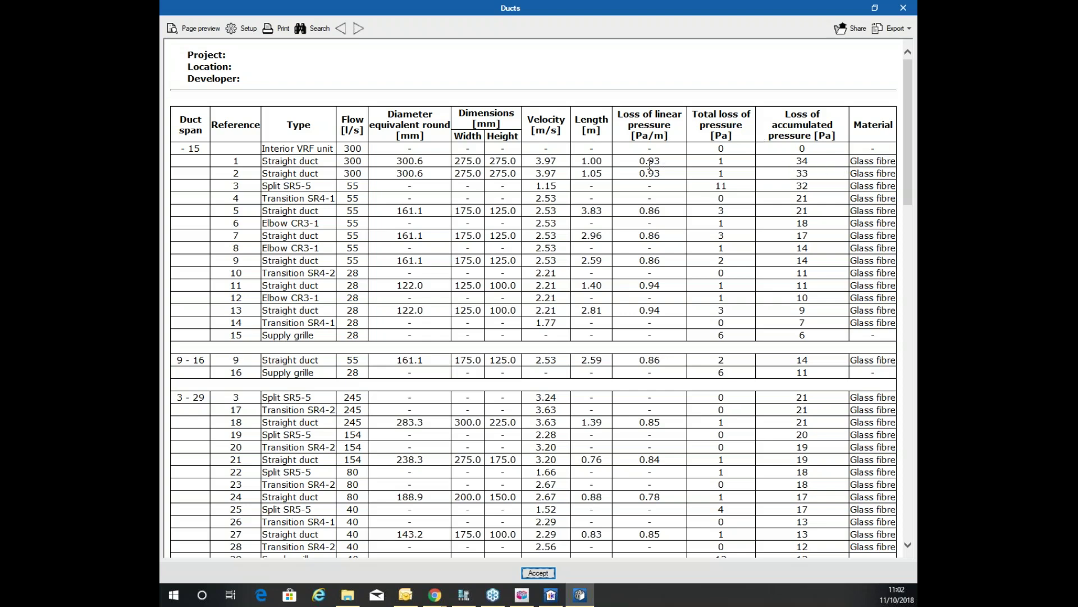
{"action": "scroll", "coordinate": [505, 239], "scroll_direction": "down", "scroll_amount": 20}
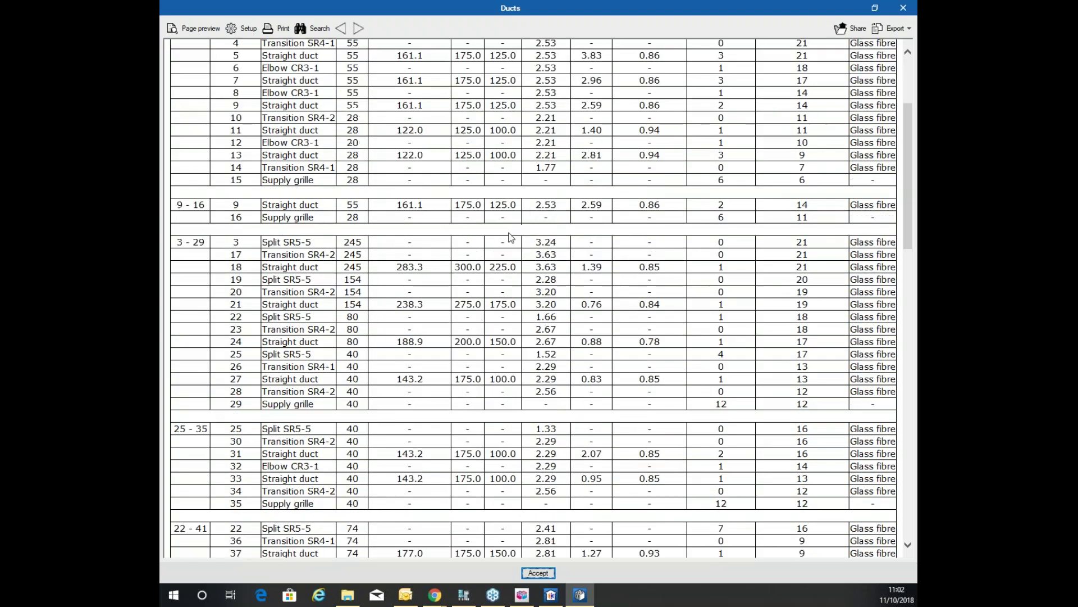
{"action": "scroll", "coordinate": [566, 93], "scroll_direction": "up", "scroll_amount": 20}
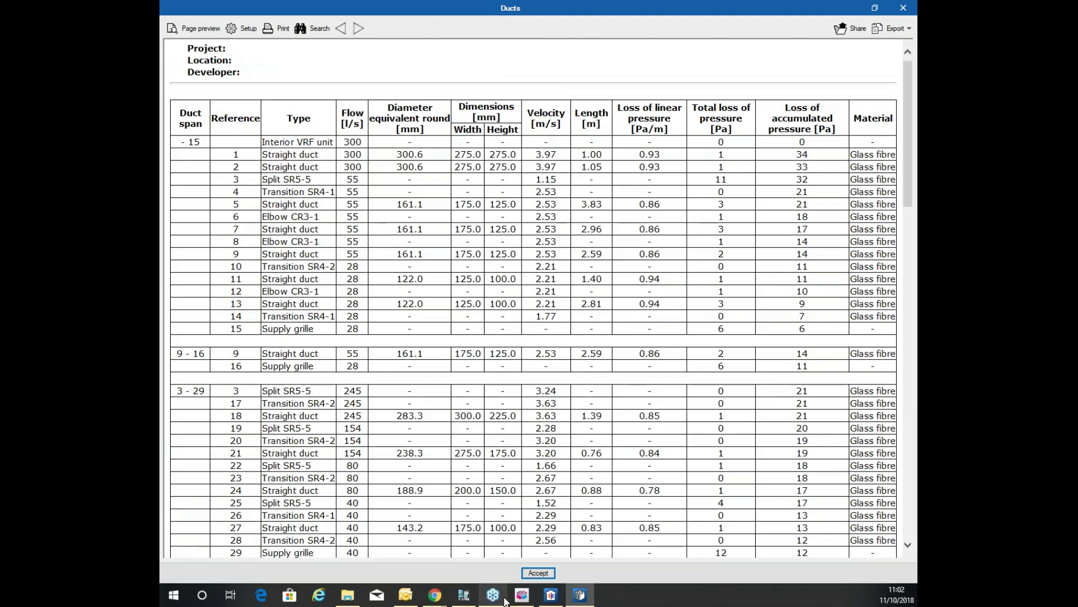
{"action": "left_click", "coordinate": [538, 572]}
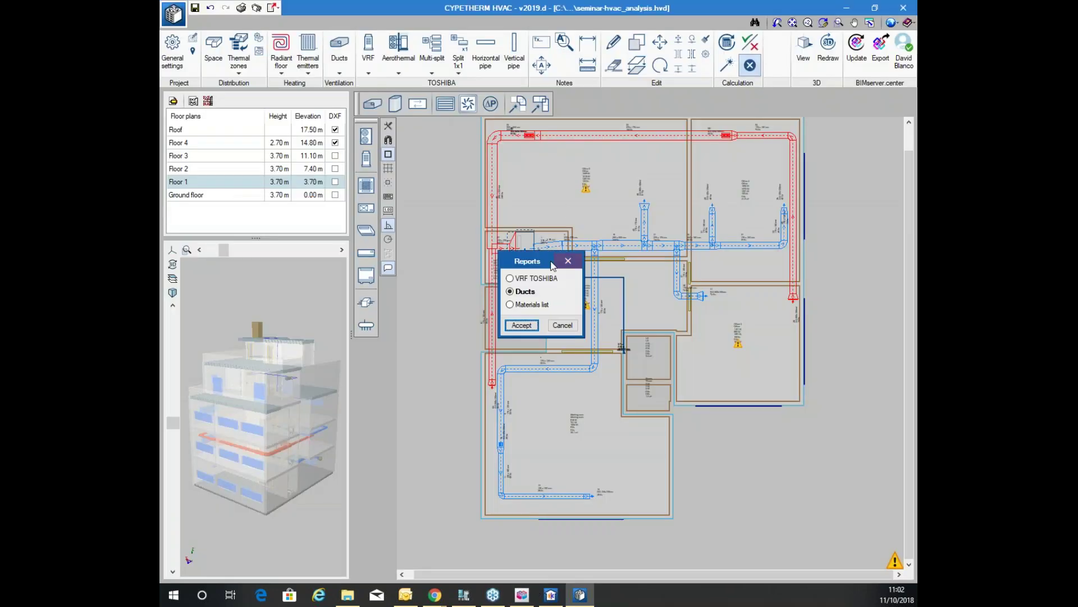
Generate the Materials list report, review the duct, VRF and refrigerant pipe quantities, and close the reports
{"action": "left_click", "coordinate": [511, 304]}
{"action": "left_click", "coordinate": [521, 325]}
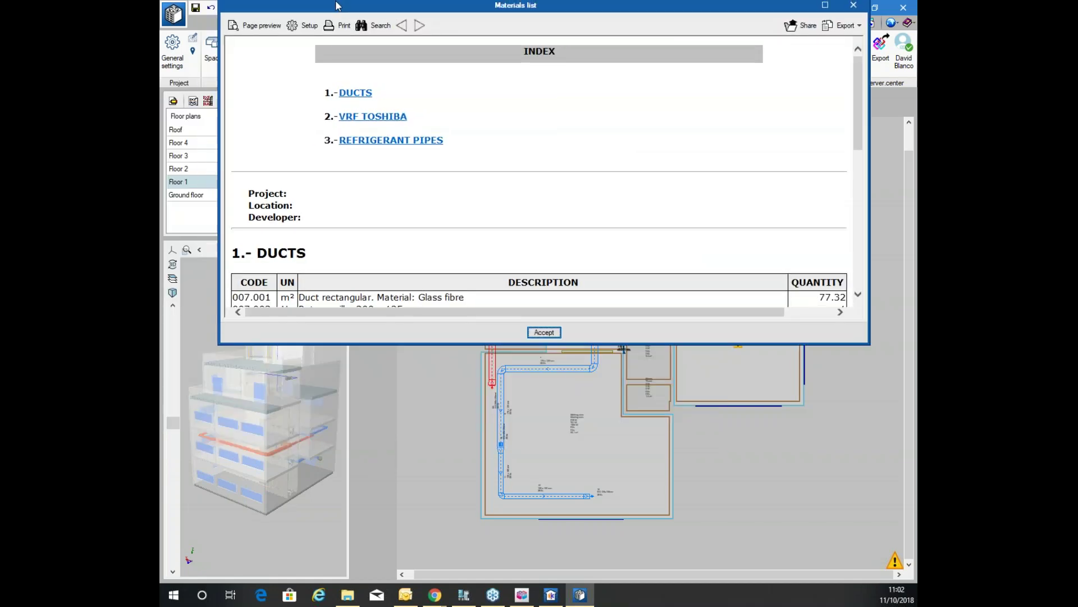
{"action": "double_click", "coordinate": [344, 8]}
{"action": "scroll", "coordinate": [361, 200], "scroll_direction": "down", "scroll_amount": 3}
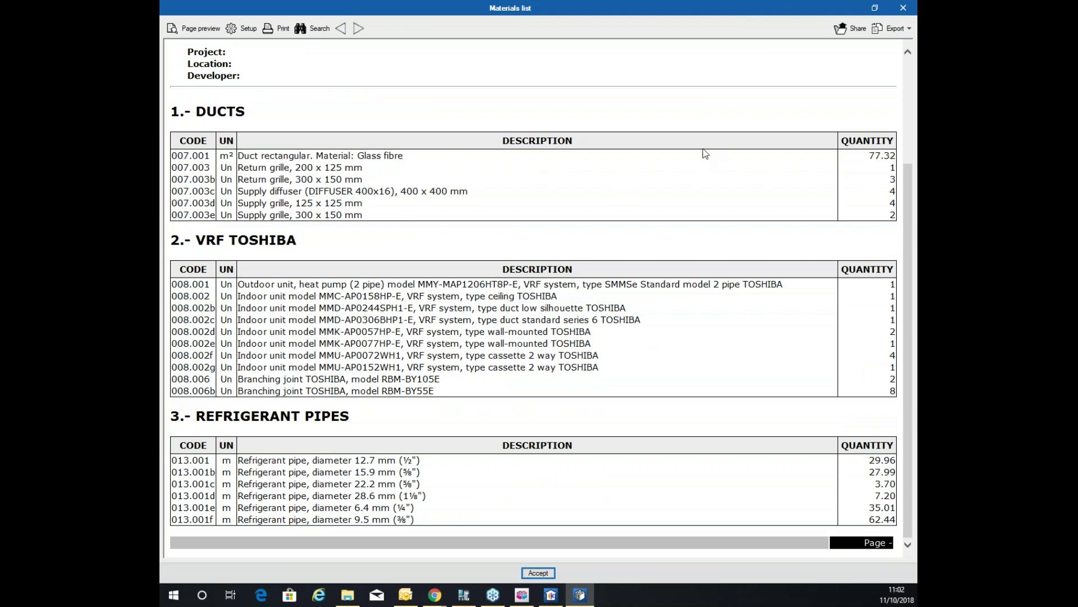
{"action": "mouse_move", "coordinate": [869, 156]}
{"action": "left_mouse_down"}
{"action": "mouse_move", "coordinate": [901, 164]}
{"action": "mouse_move", "coordinate": [888, 162]}
{"action": "left_mouse_up"}
{"action": "left_click", "coordinate": [548, 573]}
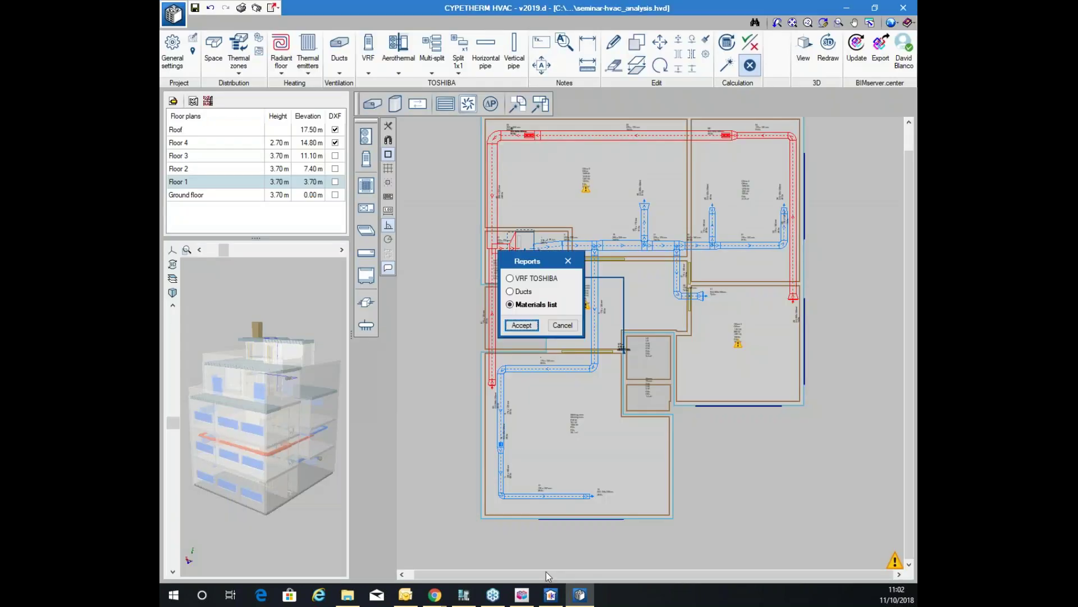
{"action": "left_click", "coordinate": [562, 325]}
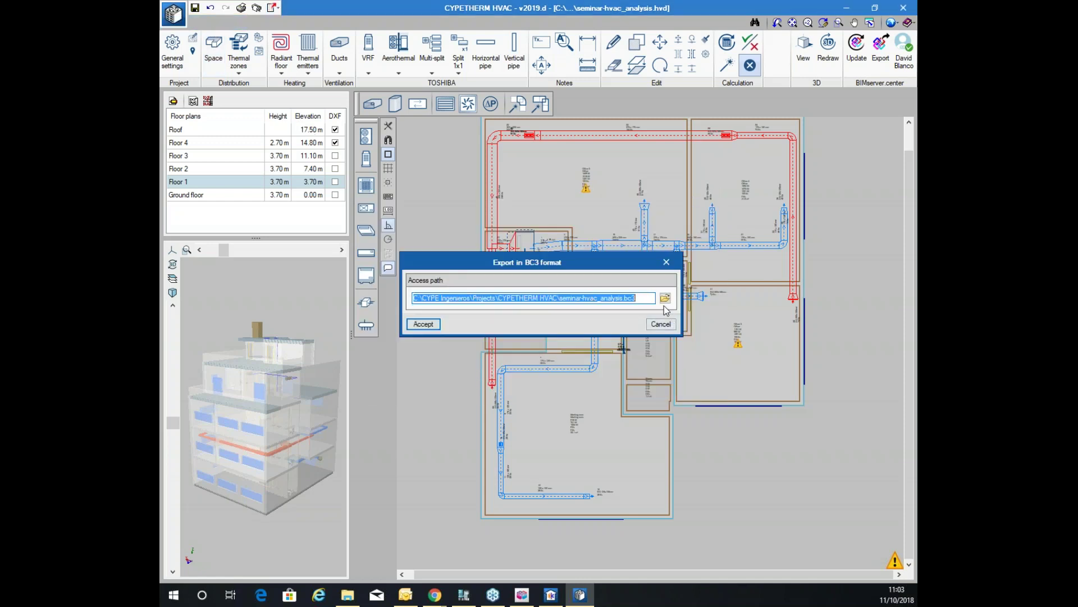
Export the project's materials in BC3 format to the Desktop under the file name materials-hvac
{"action": "left_click", "coordinate": [650, 298]}
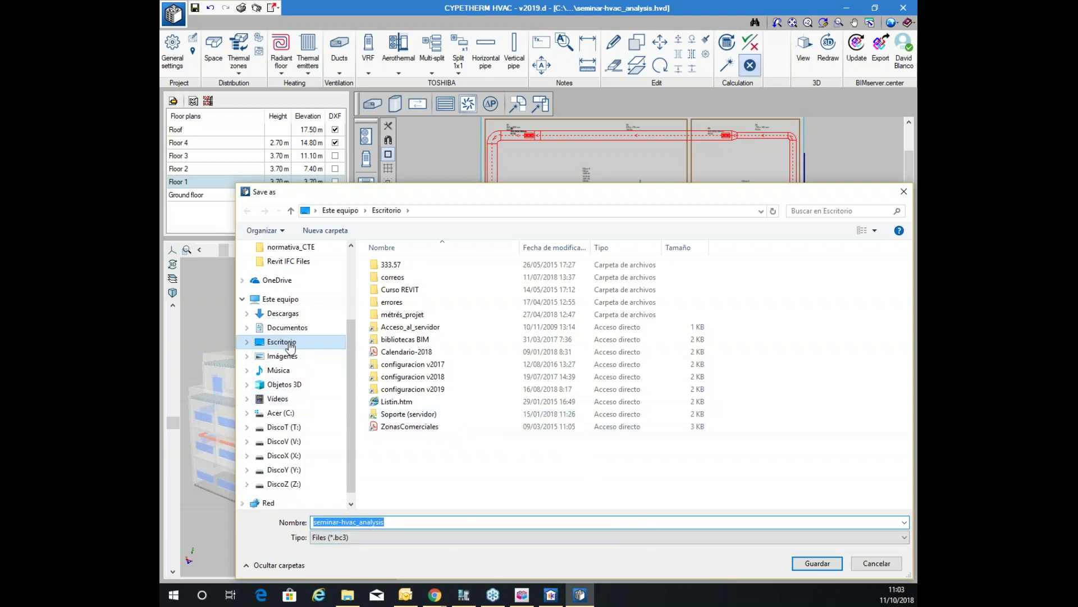
{"action": "left_click", "coordinate": [404, 521]}
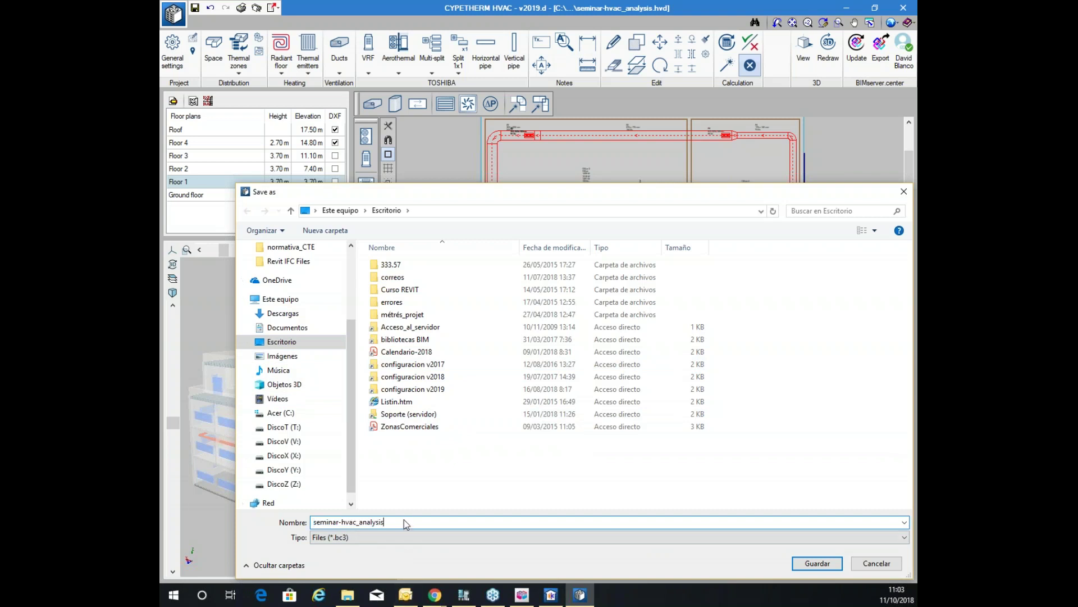
{"action": "double_click", "coordinate": [403, 520]}
{"action": "type", "text": "mae"}
{"action": "key", "text": "BackSpace"}
{"action": "type", "text": "t"}
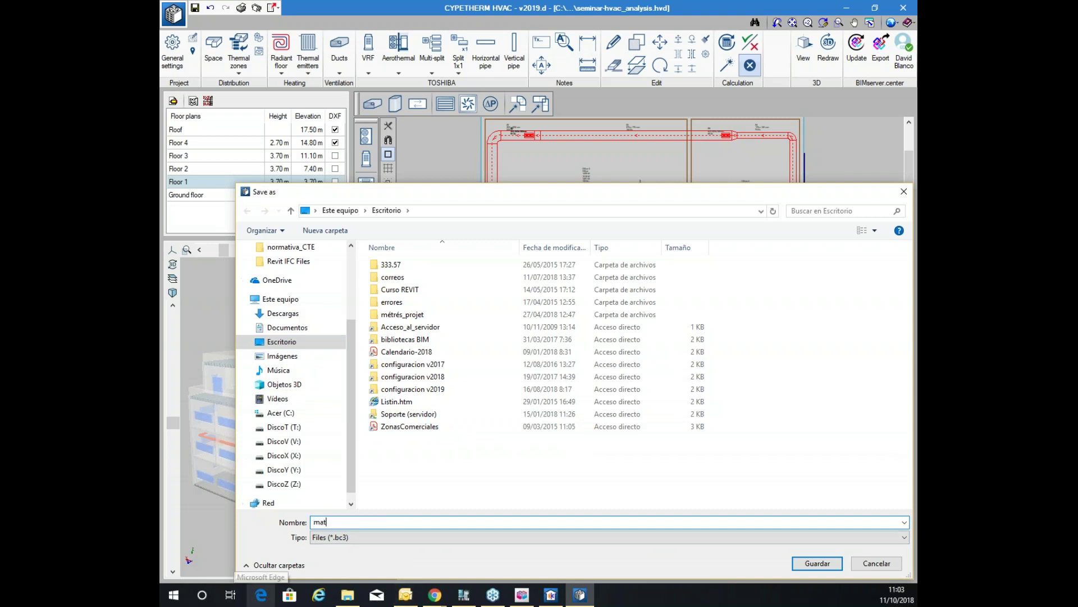
{"action": "type", "text": "erials-hvac"}
{"action": "key", "text": "Return"}
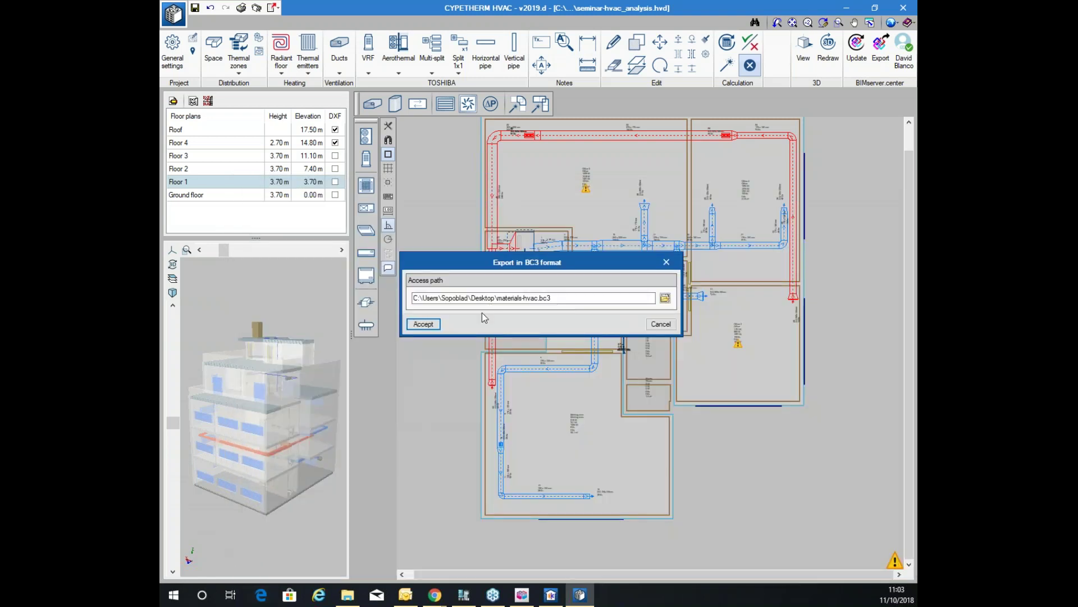
{"action": "left_click", "coordinate": [424, 324]}
{"action": "left_click", "coordinate": [547, 328]}
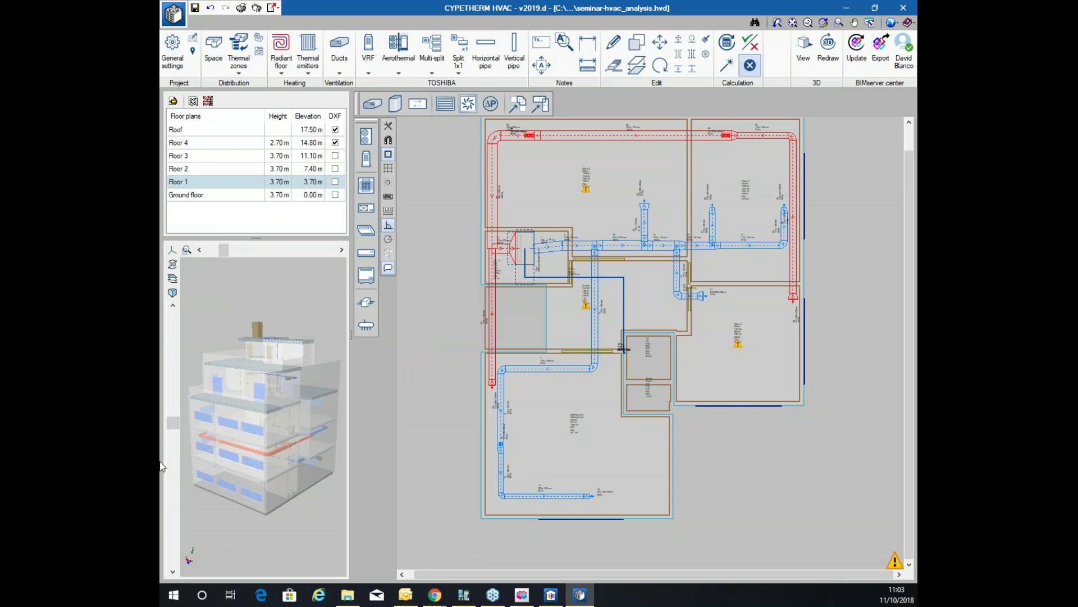
Open Arquimedes from the Management programs of the CYPE 2019 suite
{"action": "left_click", "coordinate": [174, 15]}
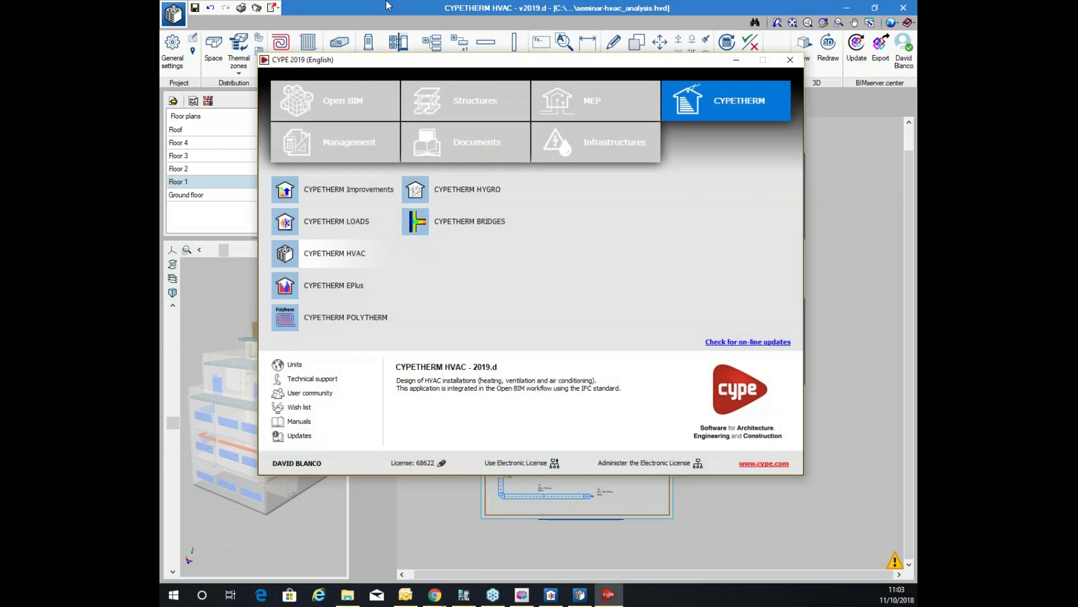
{"action": "left_click", "coordinate": [363, 139]}
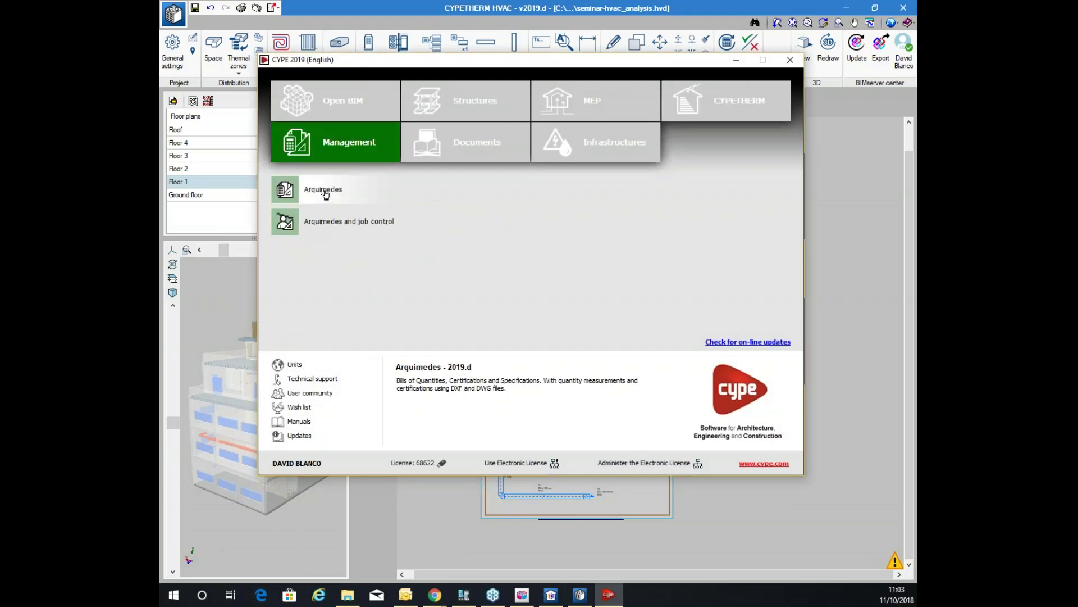
{"action": "left_click", "coordinate": [338, 191]}
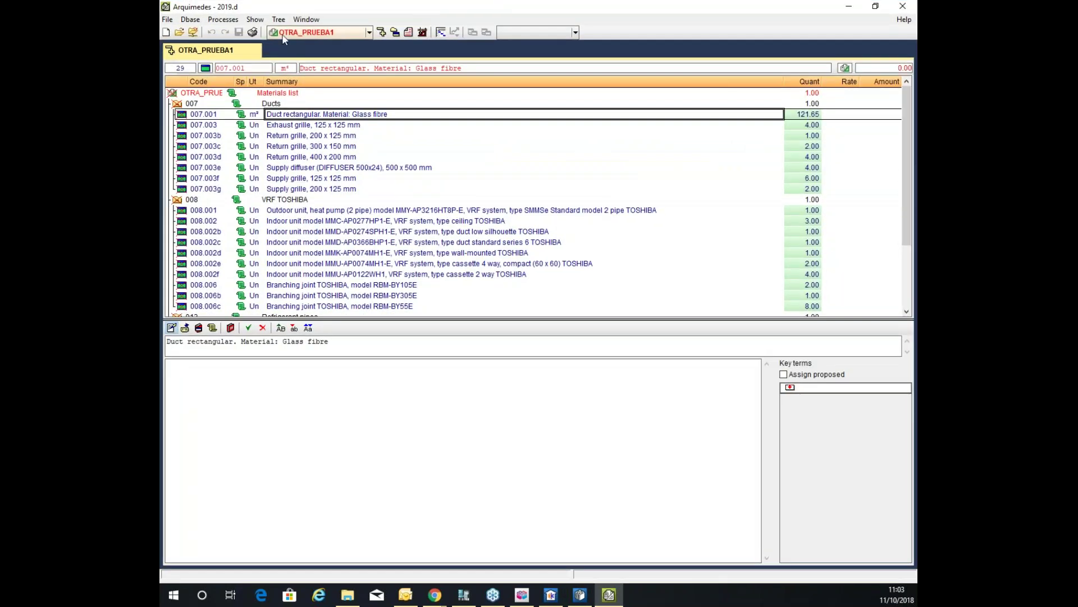
Import the materials-hvac BC3 file as a new bill of quantities from FIEBDC-3
{"action": "left_click", "coordinate": [167, 19]}
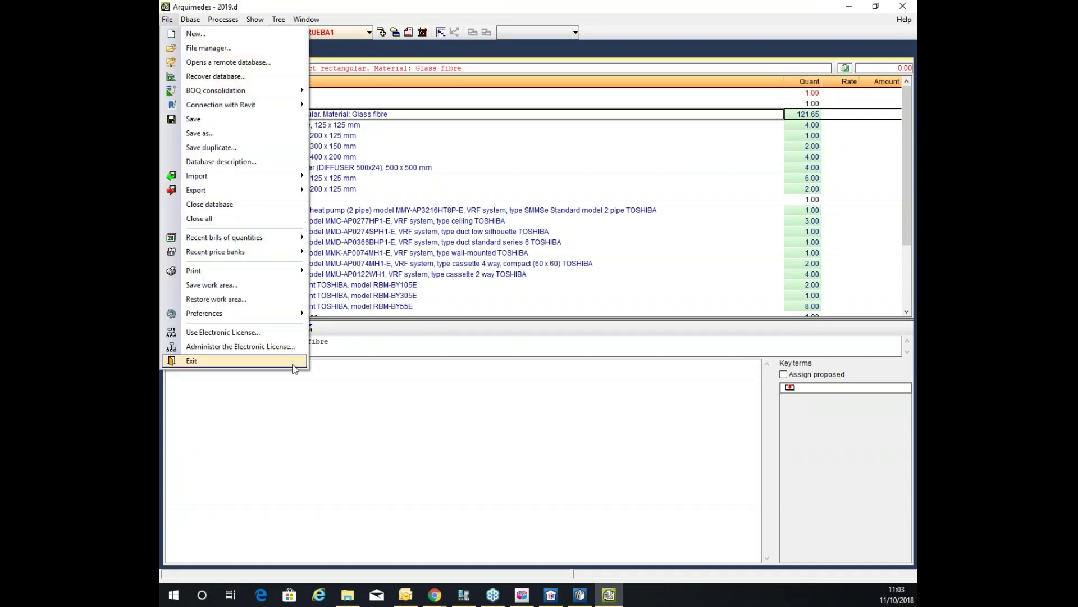
{"action": "mouse_move", "coordinate": [255, 181]}
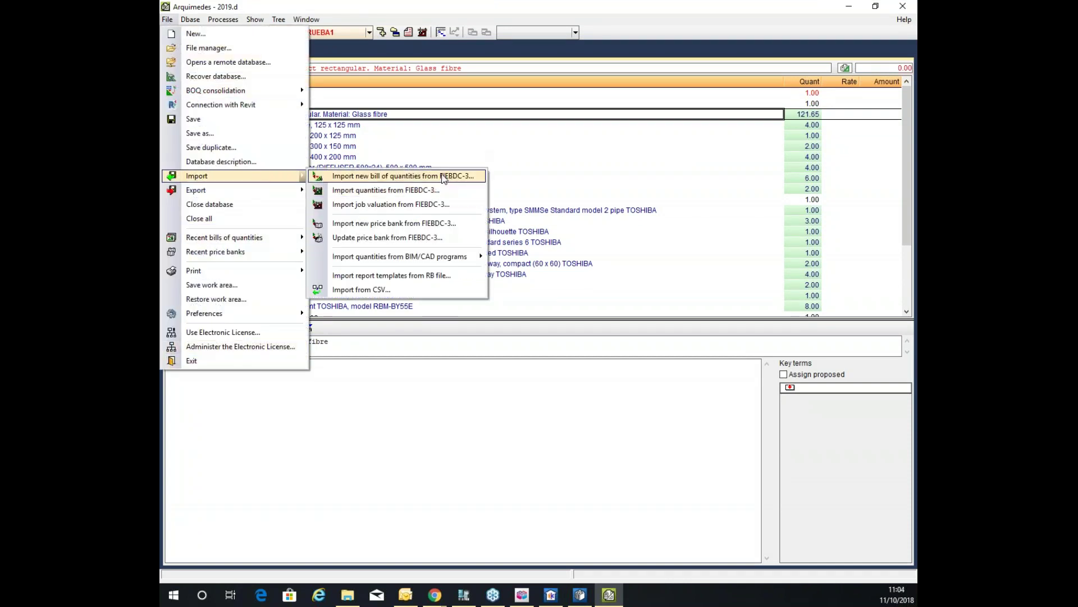
{"action": "left_click", "coordinate": [455, 176]}
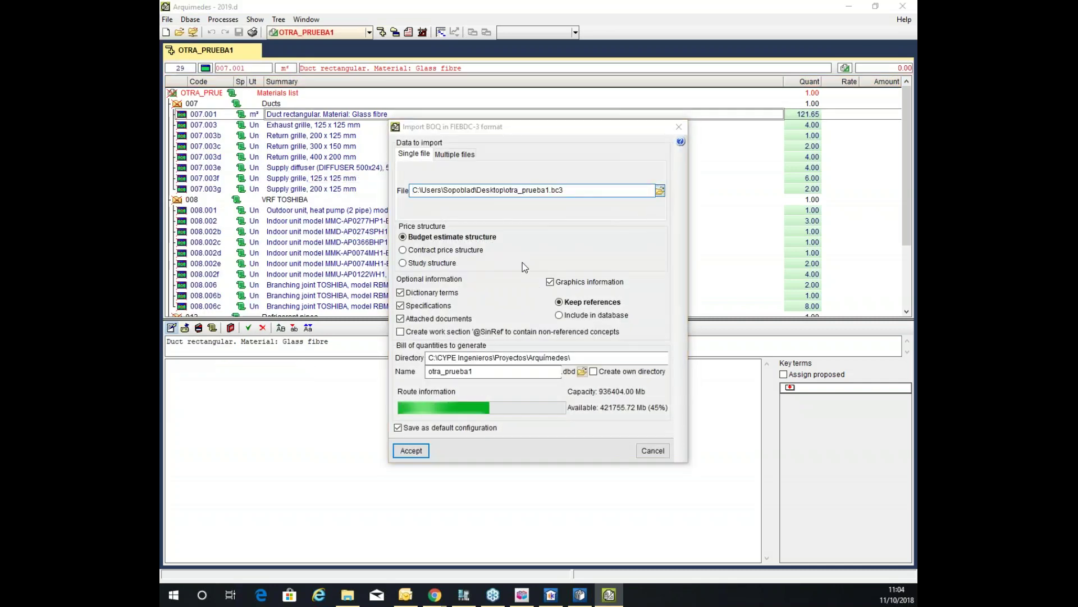
{"action": "left_click", "coordinate": [660, 191]}
{"action": "scroll", "coordinate": [587, 328], "scroll_direction": "down", "scroll_amount": 3}
{"action": "left_click", "coordinate": [587, 329]}
{"action": "left_click", "coordinate": [692, 400]}
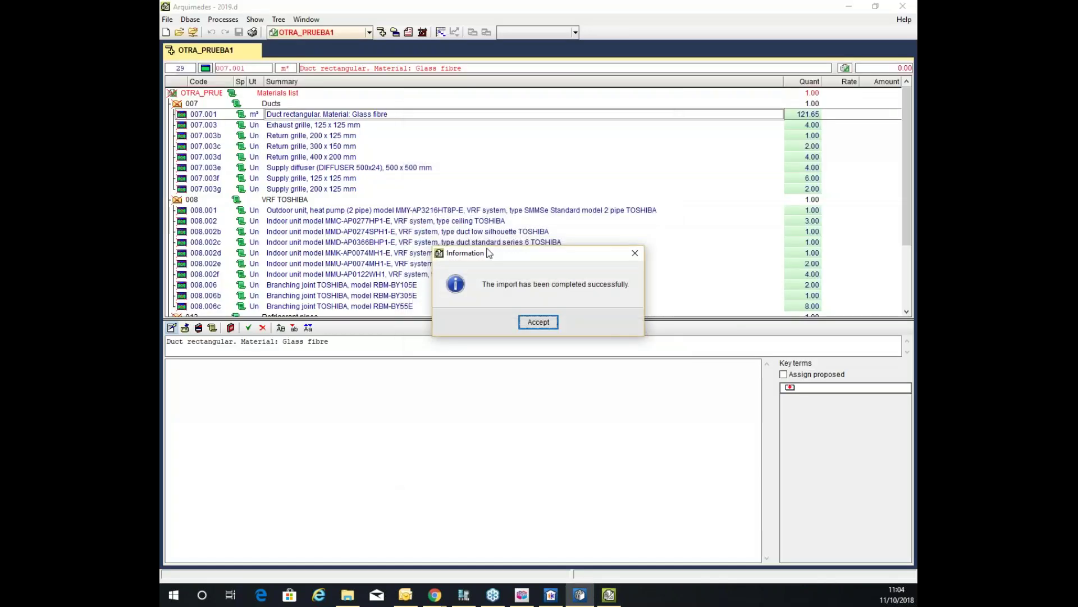
{"action": "left_click", "coordinate": [538, 322]}
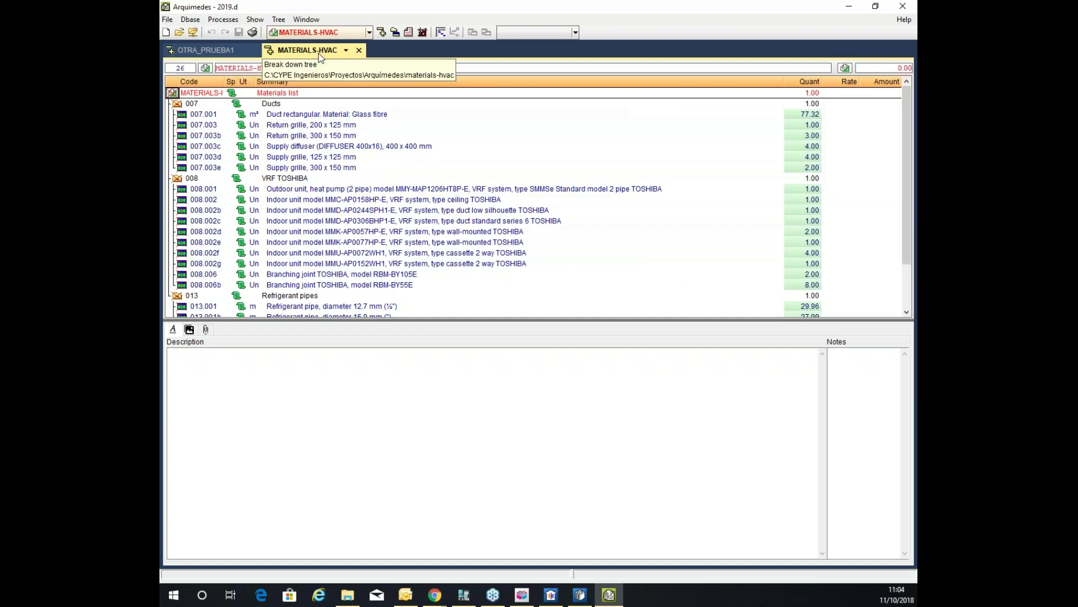
Examine the descriptions of the return grille and supply diffuser items in the Ducts chapter
{"action": "left_click", "coordinate": [375, 125]}
{"action": "left_click", "coordinate": [353, 158]}
{"action": "left_click", "coordinate": [328, 124]}
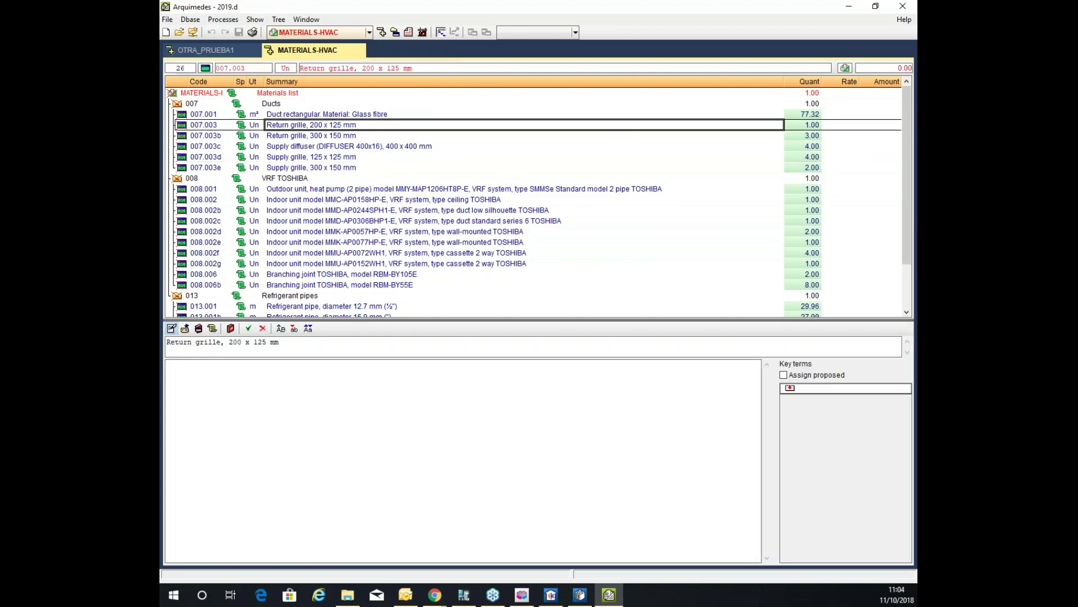
{"action": "left_click", "coordinate": [312, 147]}
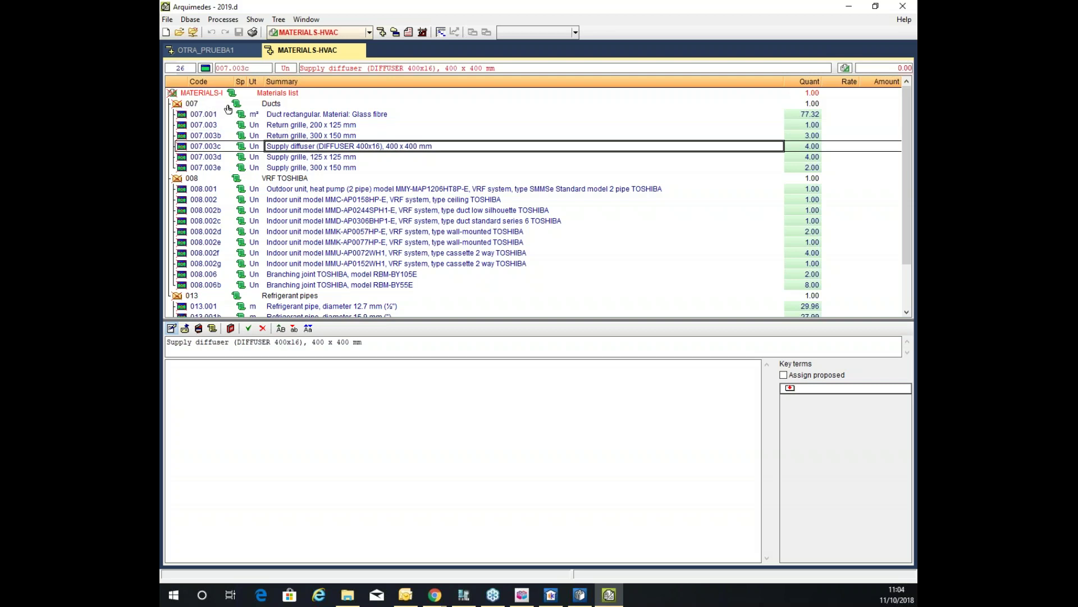
Review the quantity details of the duct, grille and VRF TOSHIBA items, and look through the refrigerant pipe quantities
{"action": "left_click", "coordinate": [802, 118]}
{"action": "key", "text": "Down"}
{"action": "key", "text": "Down"}
{"action": "key", "text": "Down"}
{"action": "key", "text": "Down"}
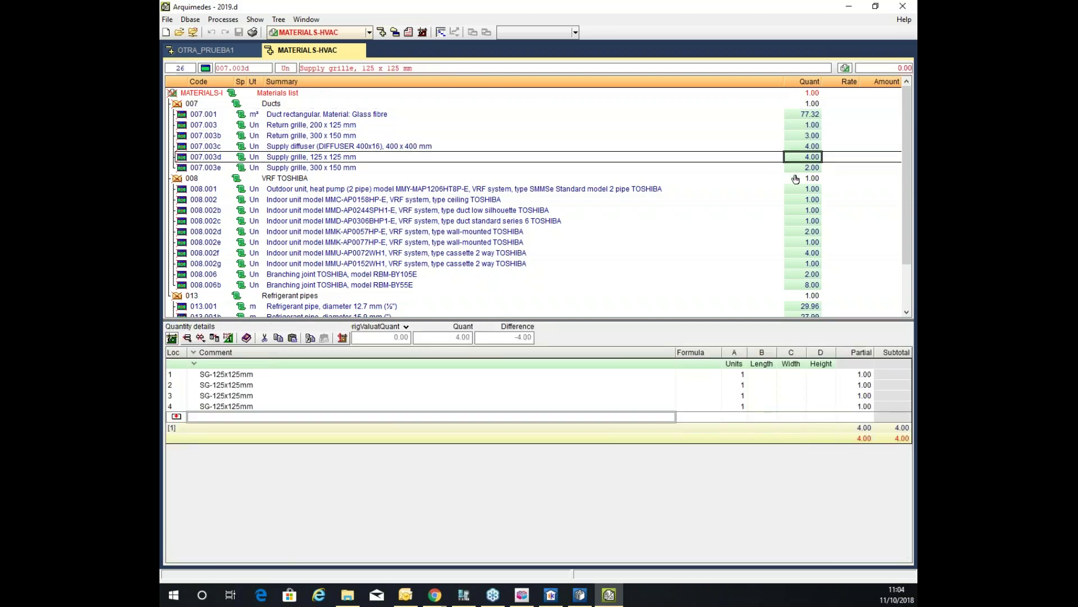
{"action": "left_click", "coordinate": [796, 178]}
{"action": "left_click", "coordinate": [782, 209]}
{"action": "scroll", "coordinate": [506, 157], "scroll_direction": "down", "scroll_amount": 2}
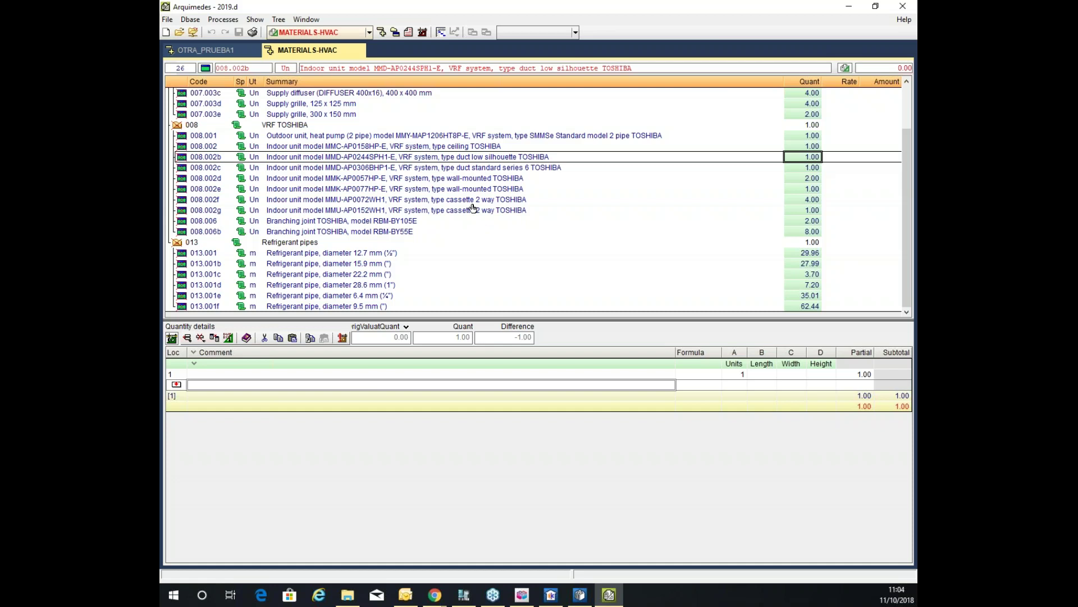
{"action": "scroll", "coordinate": [736, 149], "scroll_direction": "up", "scroll_amount": 2}
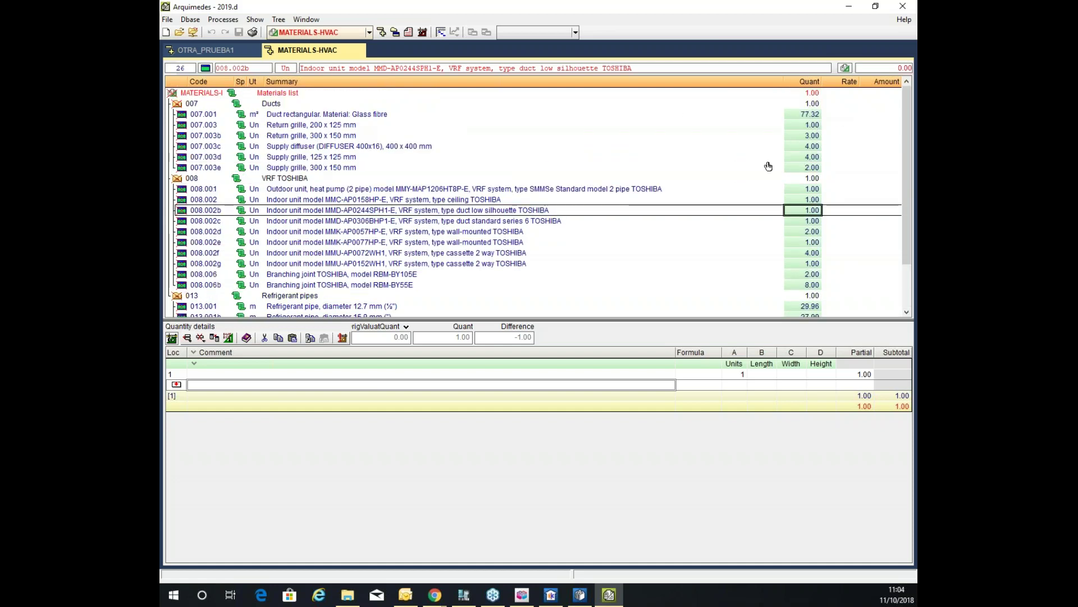
Set the bill of quantities' current currency to Euro (EUR)
{"action": "left_click", "coordinate": [832, 116]}
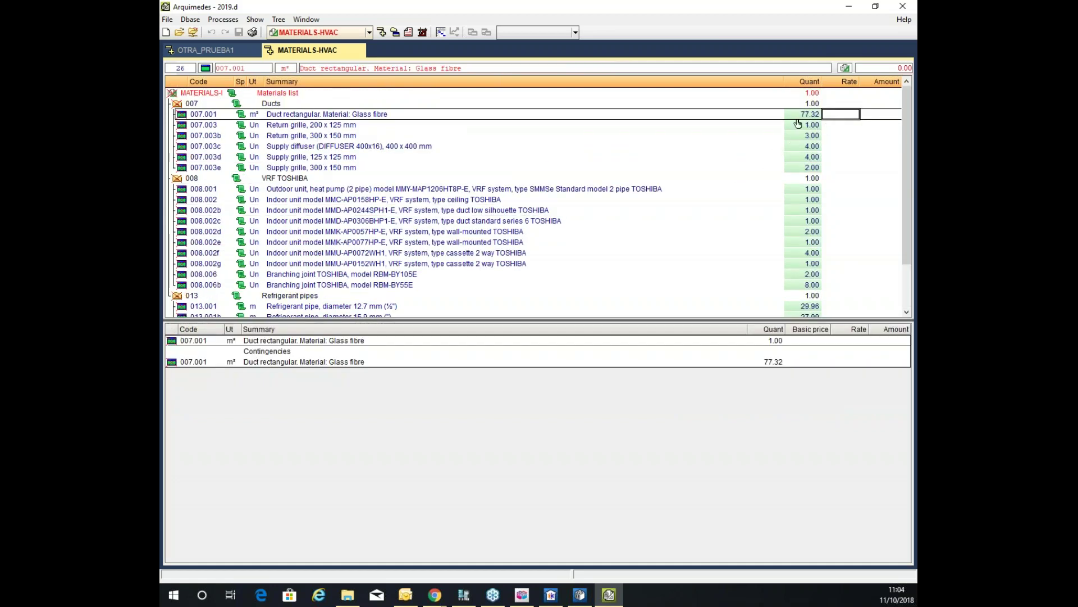
{"action": "left_click", "coordinate": [222, 19]}
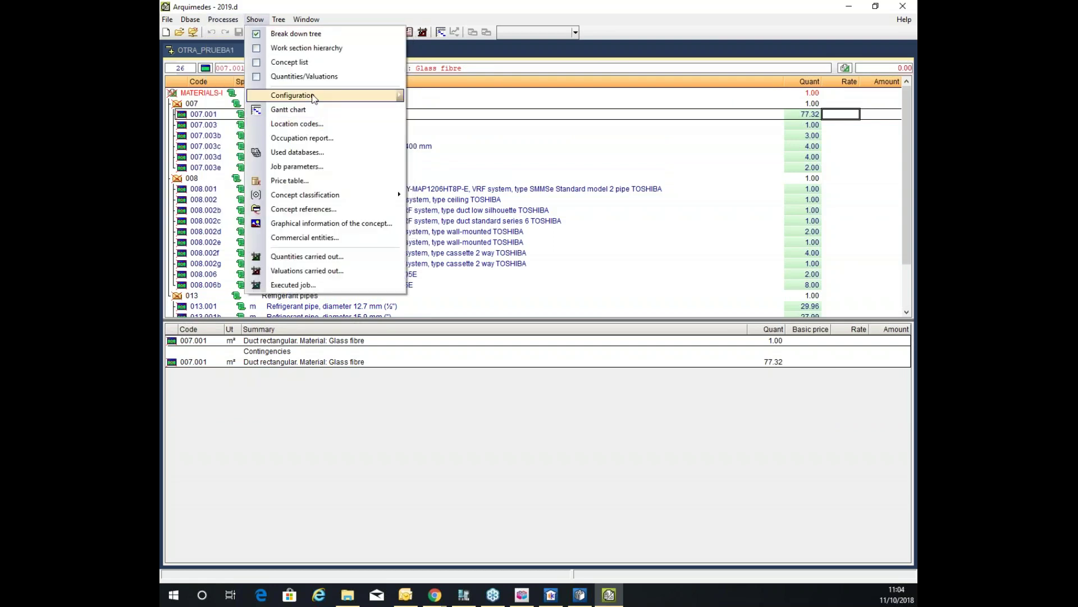
{"action": "mouse_move", "coordinate": [393, 96]}
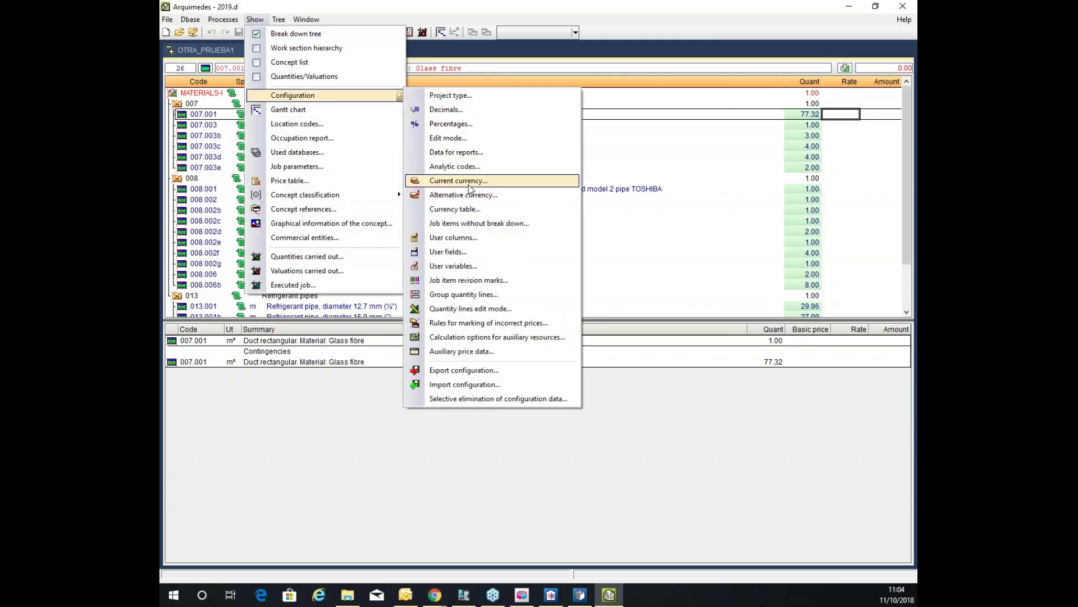
{"action": "left_click", "coordinate": [514, 181]}
{"action": "left_click", "coordinate": [549, 212]}
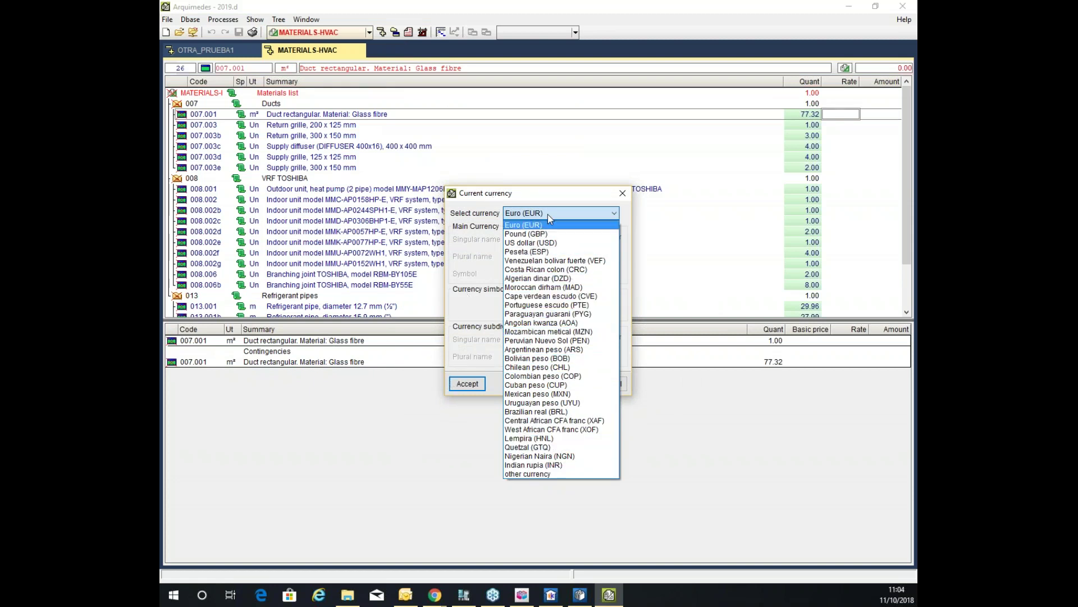
{"action": "left_click", "coordinate": [534, 225]}
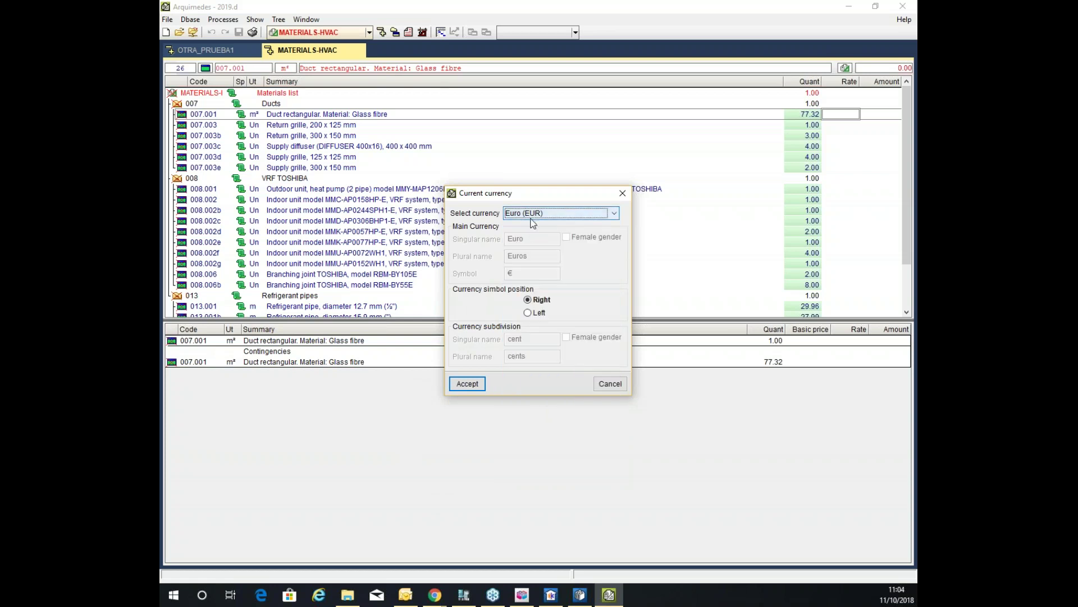
{"action": "left_click", "coordinate": [467, 383]}
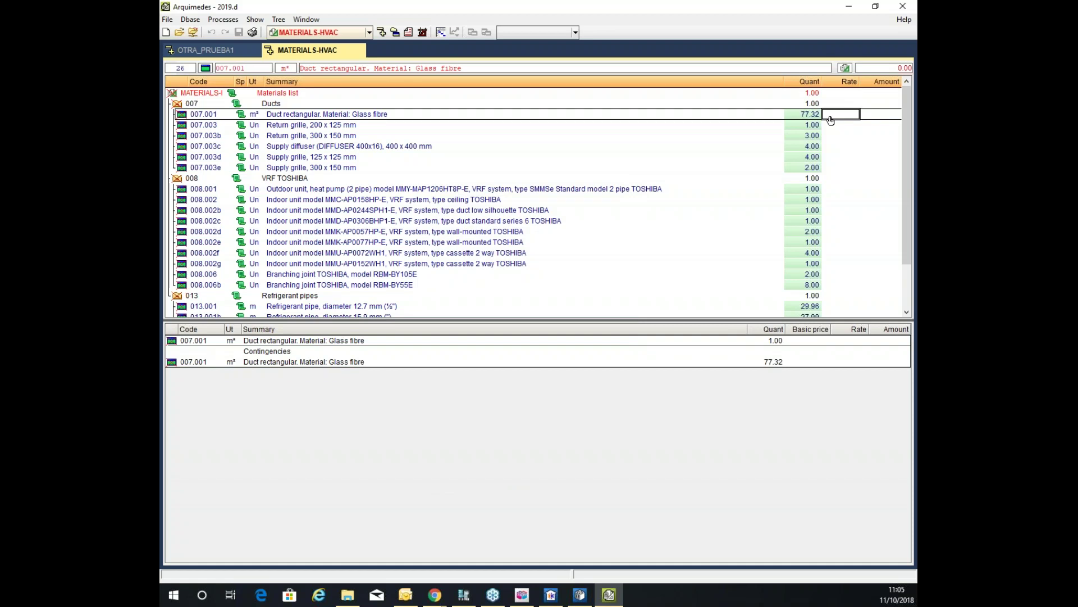
Enter a rate of 24 for the glass fibre rectangular duct and check the materials list total
{"action": "type", "text": "24"}
{"action": "key", "text": "Return"}
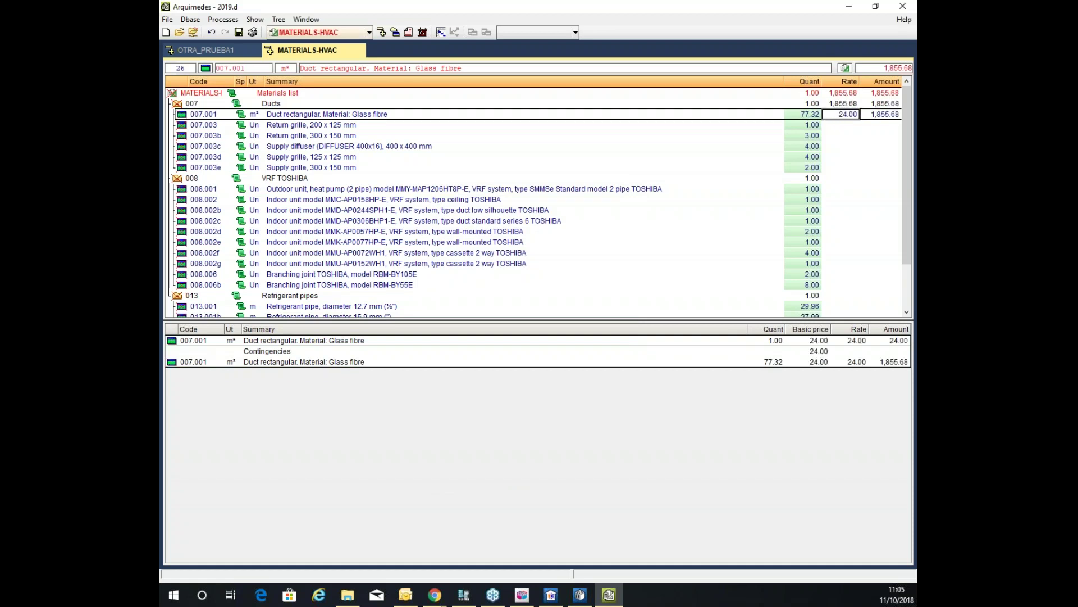
{"action": "left_click", "coordinate": [836, 94]}
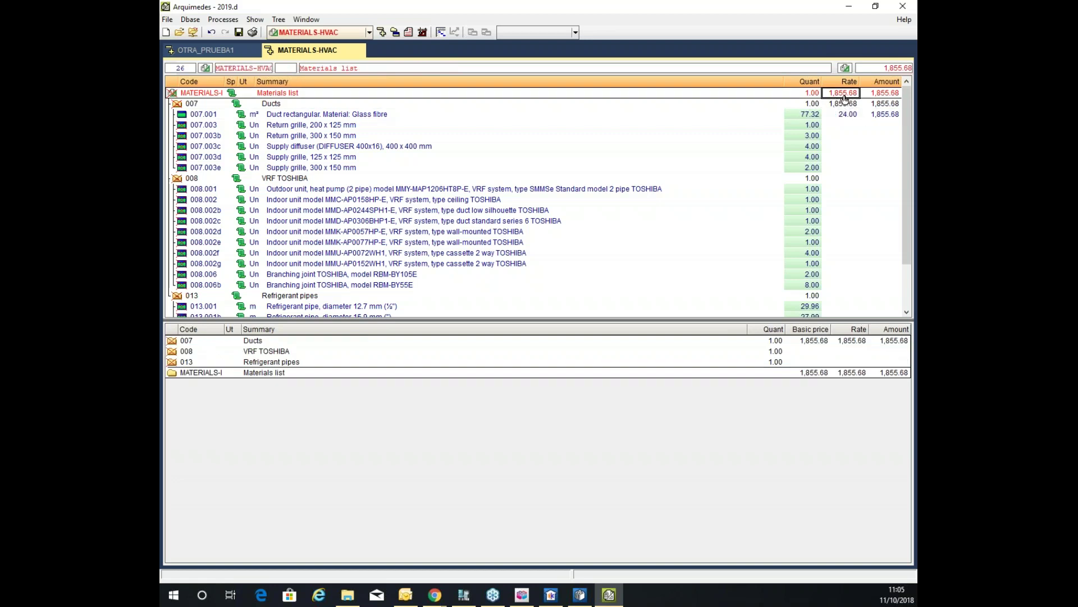
Look over the rate fields of the remaining grille, diffuser, VRF and refrigerant pipe items
{"action": "left_click", "coordinate": [840, 135]}
{"action": "left_click_drag", "start_coordinate": [833, 160], "coordinate": [830, 254]}
{"action": "scroll", "coordinate": [797, 283], "scroll_direction": "down", "scroll_amount": 2}
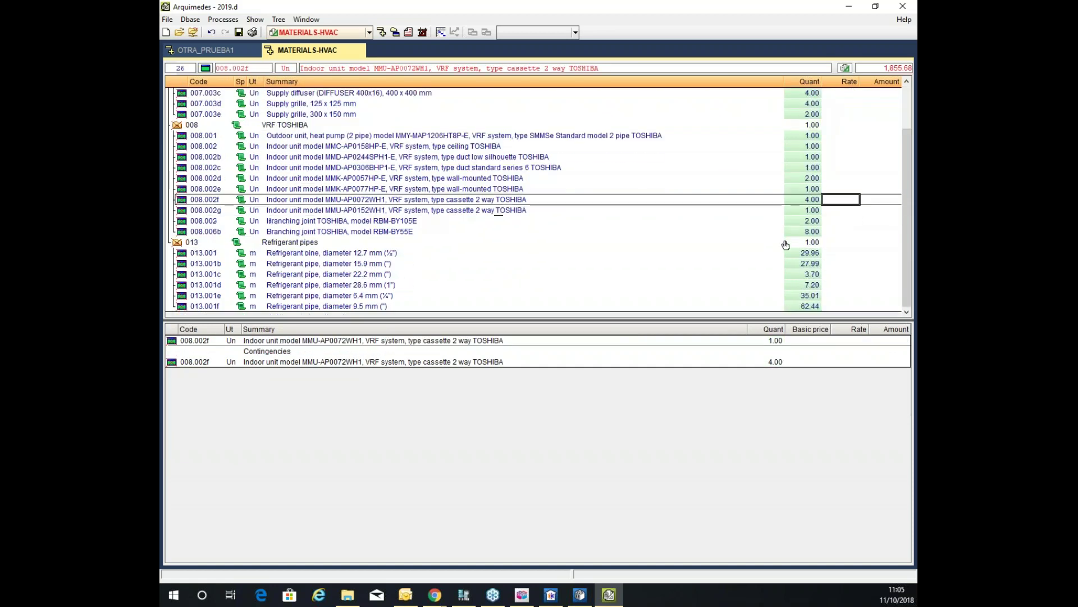
{"action": "scroll", "coordinate": [792, 208], "scroll_direction": "up", "scroll_amount": 2}
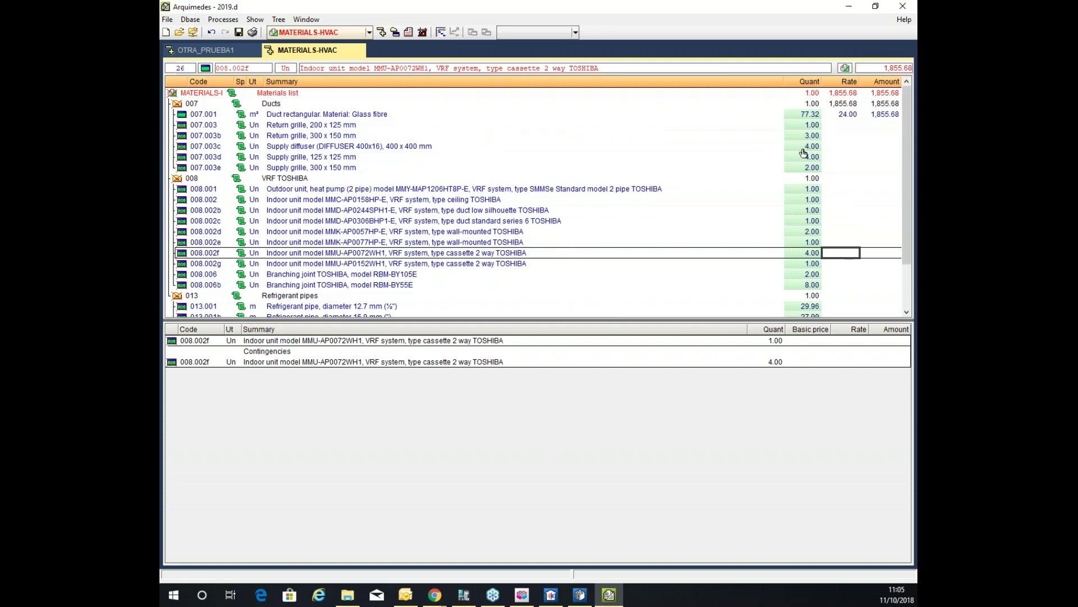
{"action": "left_click", "coordinate": [842, 125]}
{"action": "left_click", "coordinate": [843, 144]}
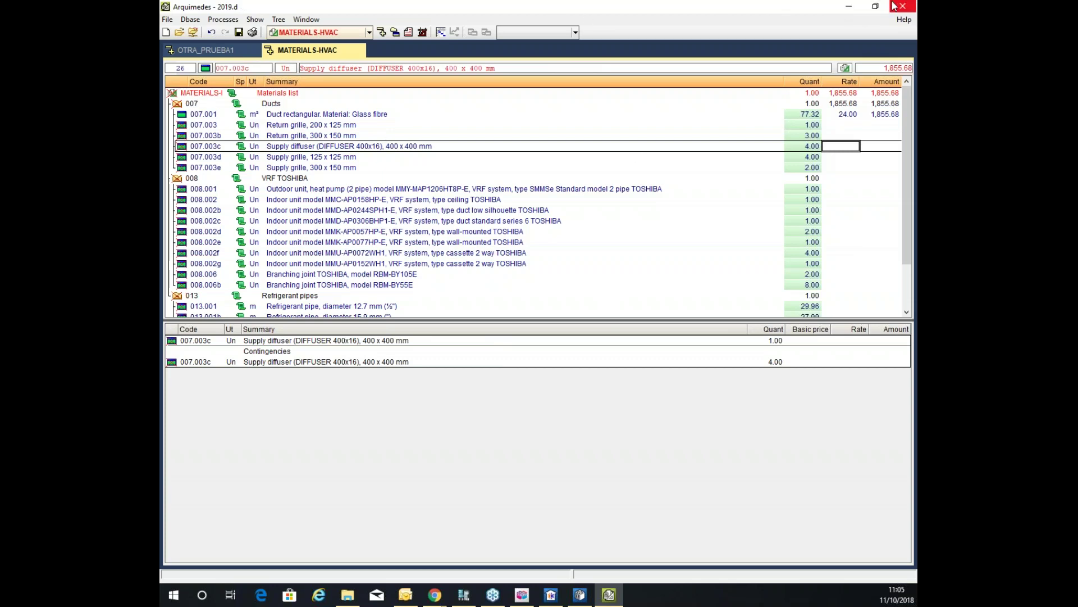
Switch back to CYPETHERM HVAC and compose DWG drawings with text box for the roof, floors 4 to 1 and ground floor plans
{"action": "left_click", "coordinate": [854, 7]}
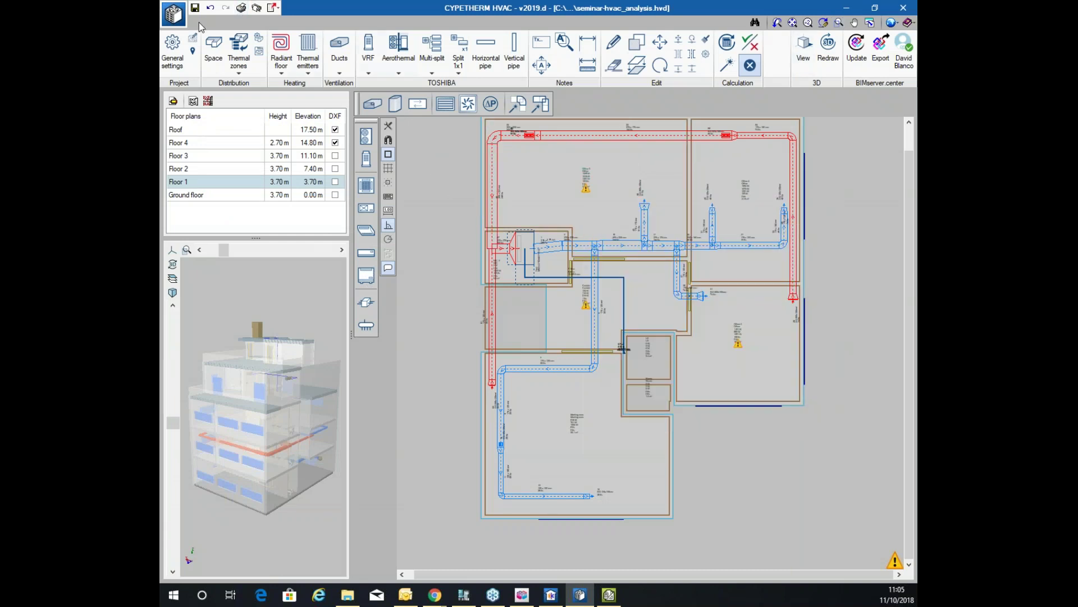
{"action": "left_click", "coordinate": [257, 8]}
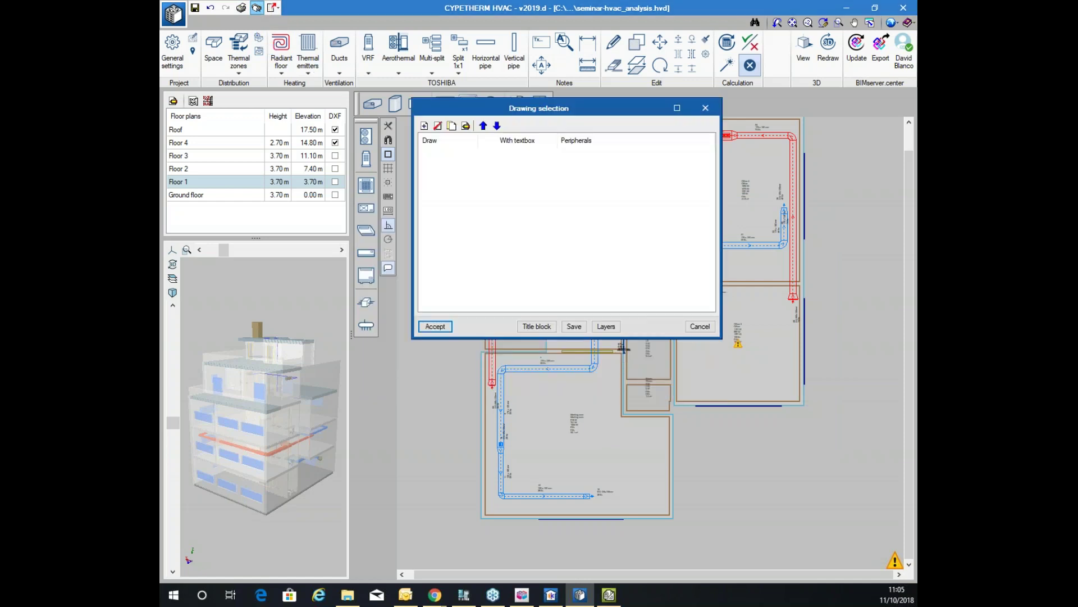
{"action": "left_click", "coordinate": [423, 125]}
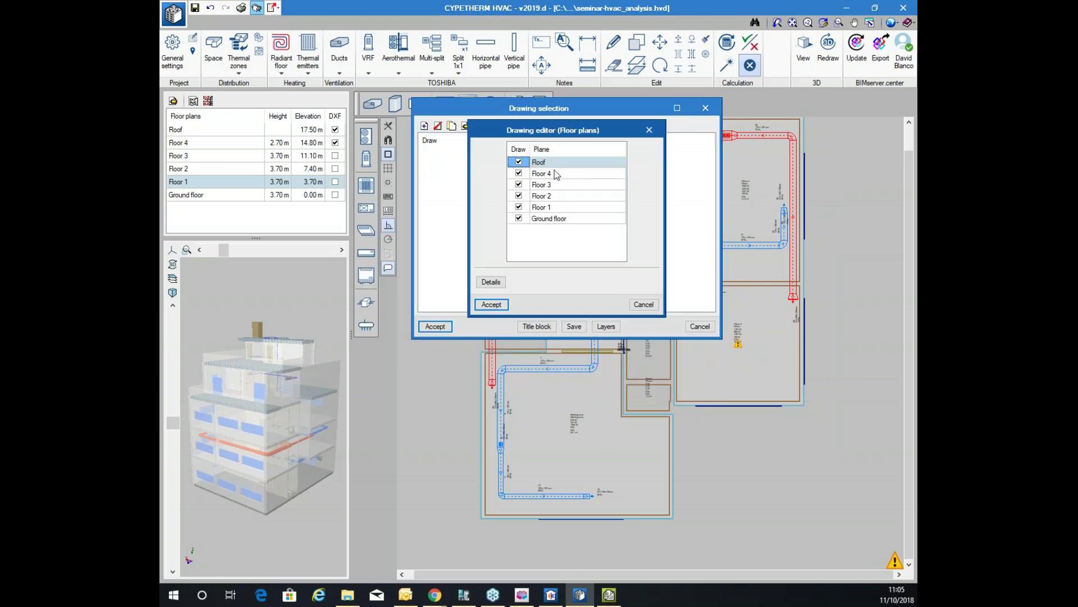
{"action": "left_click", "coordinate": [502, 303]}
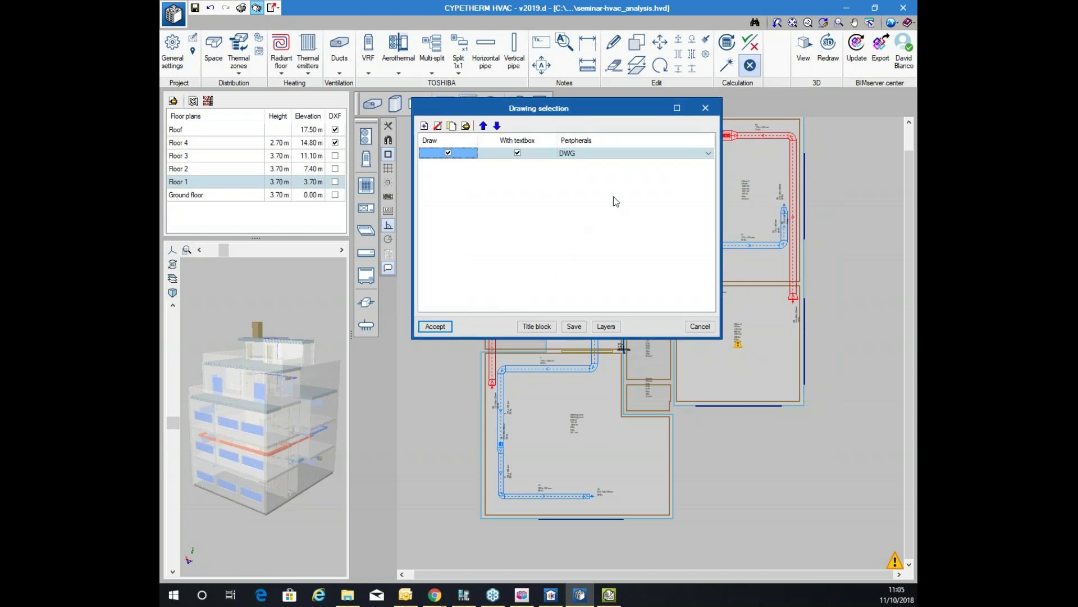
{"action": "left_click", "coordinate": [710, 157]}
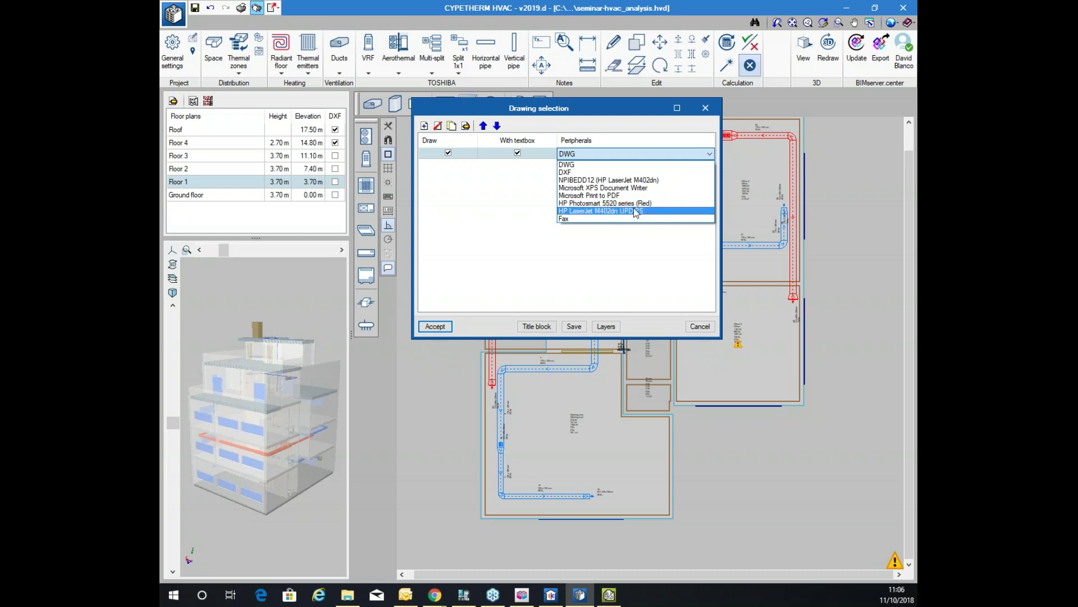
{"action": "left_click", "coordinate": [611, 145]}
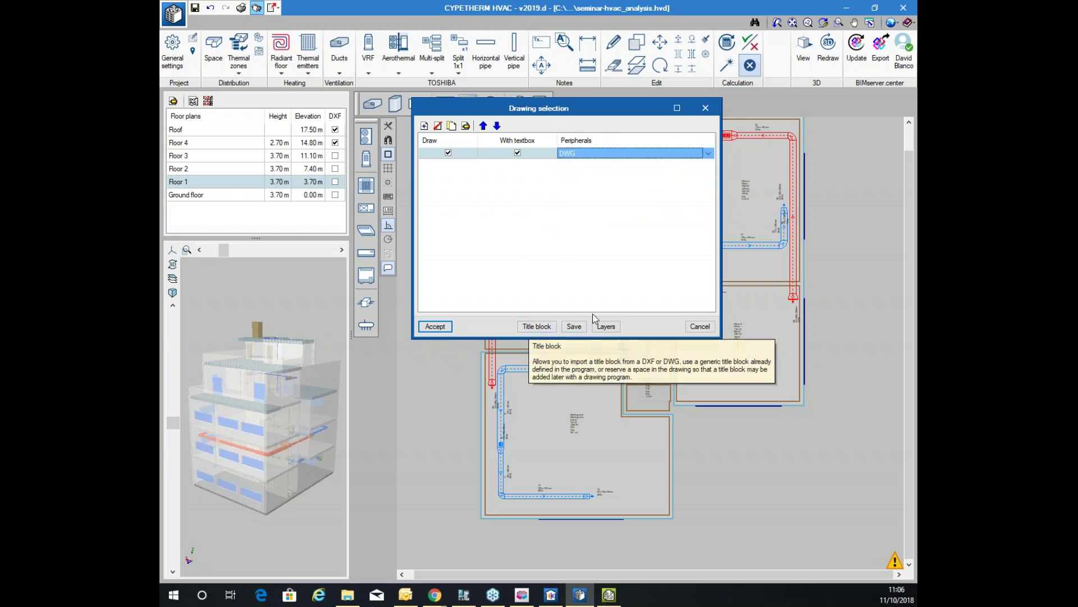
{"action": "left_click", "coordinate": [435, 327]}
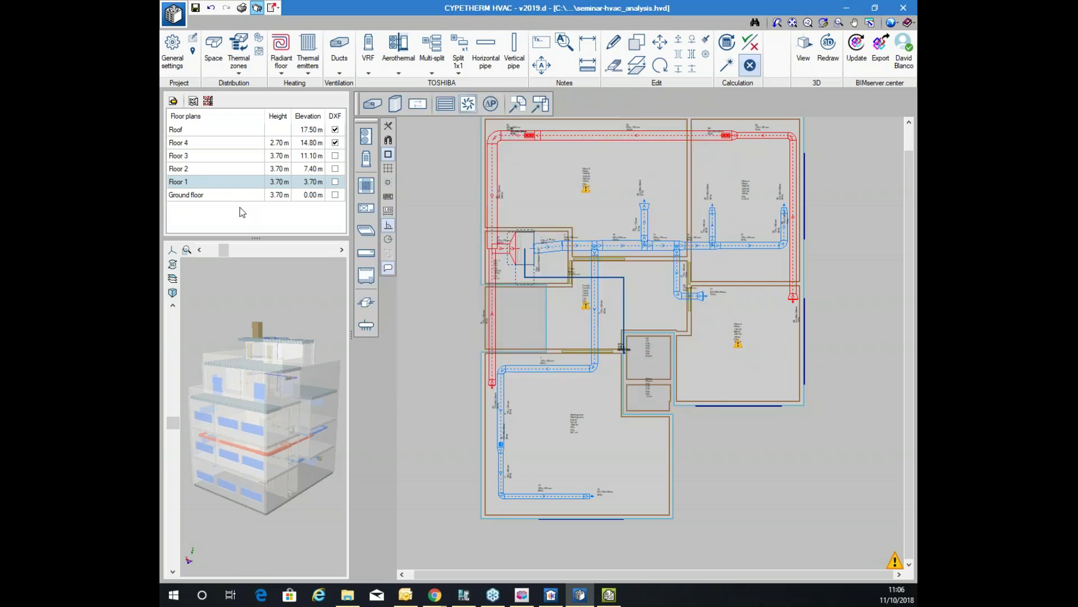
{"action": "left_click", "coordinate": [241, 7]}
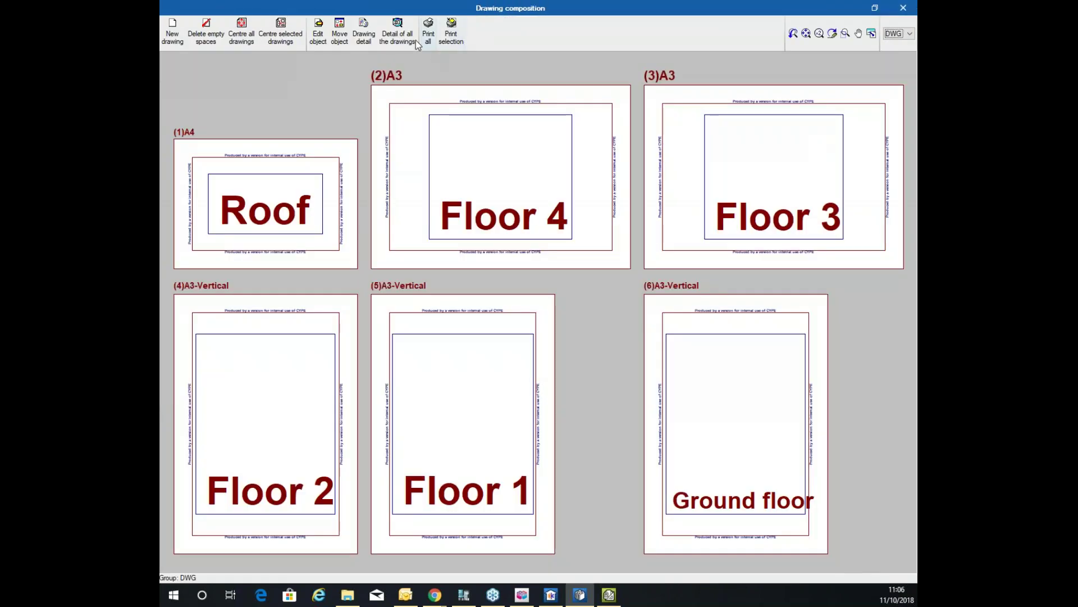
Show all the composed drawings in detail and examine the pipe, unit and room labels on the roof, floor 4 and floor 3 plans
{"action": "left_click", "coordinate": [415, 40]}
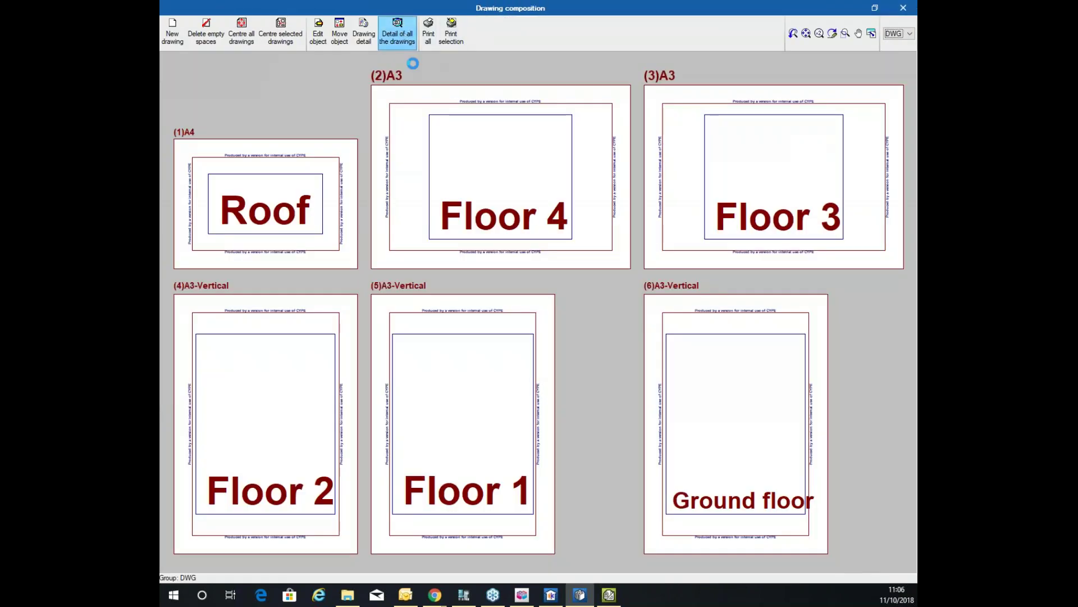
{"action": "scroll", "coordinate": [251, 231], "scroll_direction": "up", "scroll_amount": 6}
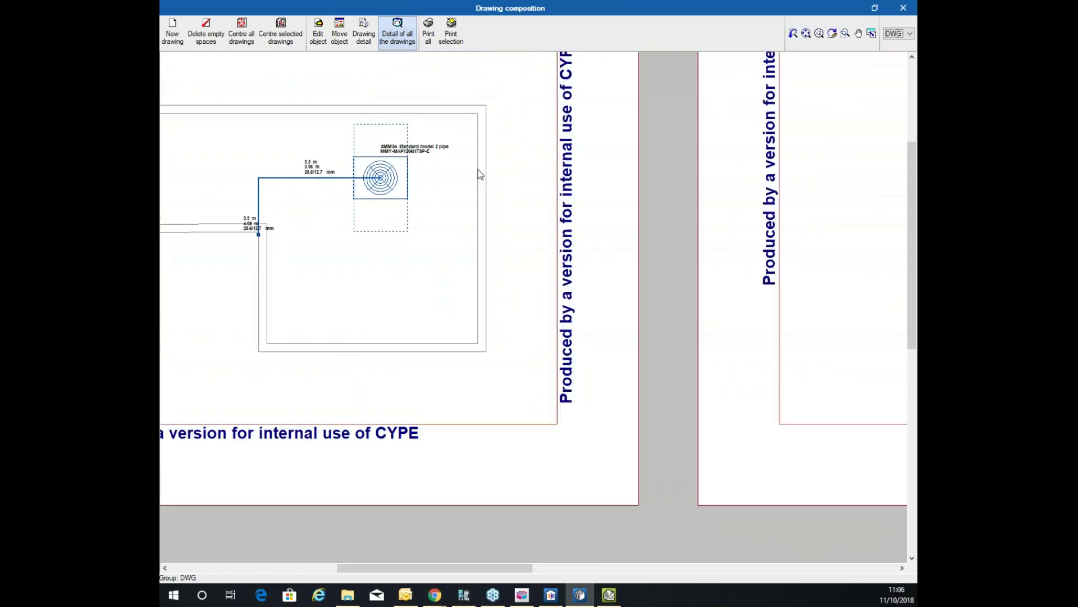
{"action": "scroll", "coordinate": [764, 204], "scroll_direction": "down", "scroll_amount": 3}
{"action": "scroll", "coordinate": [764, 204], "scroll_direction": "up", "scroll_amount": 3}
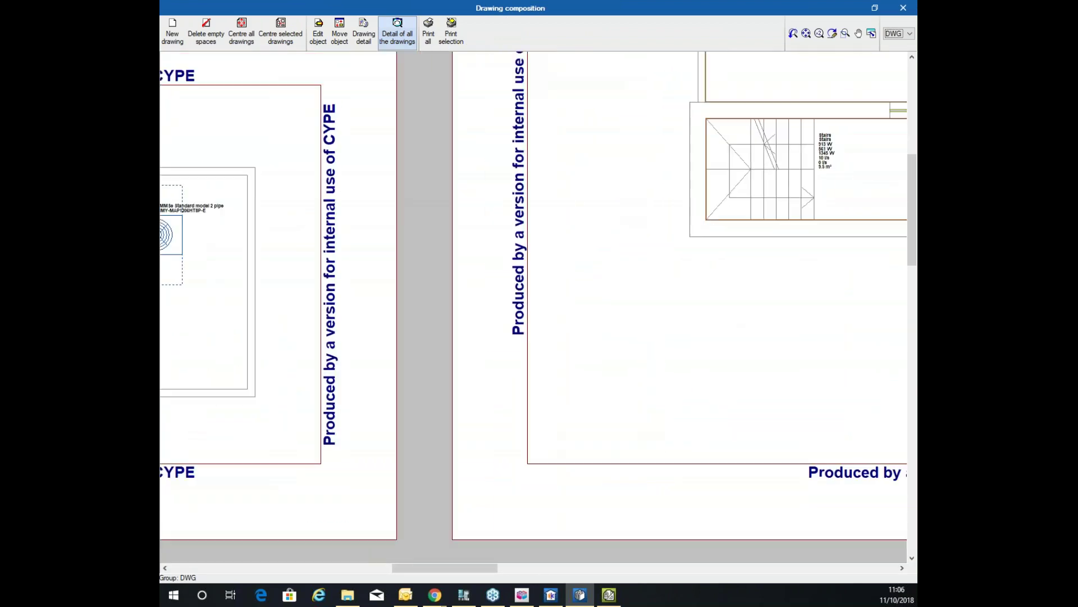
{"action": "scroll", "coordinate": [764, 205], "scroll_direction": "down", "scroll_amount": 2}
{"action": "scroll", "coordinate": [763, 204], "scroll_direction": "up", "scroll_amount": 2}
{"action": "scroll", "coordinate": [395, 200], "scroll_direction": "up", "scroll_amount": 4}
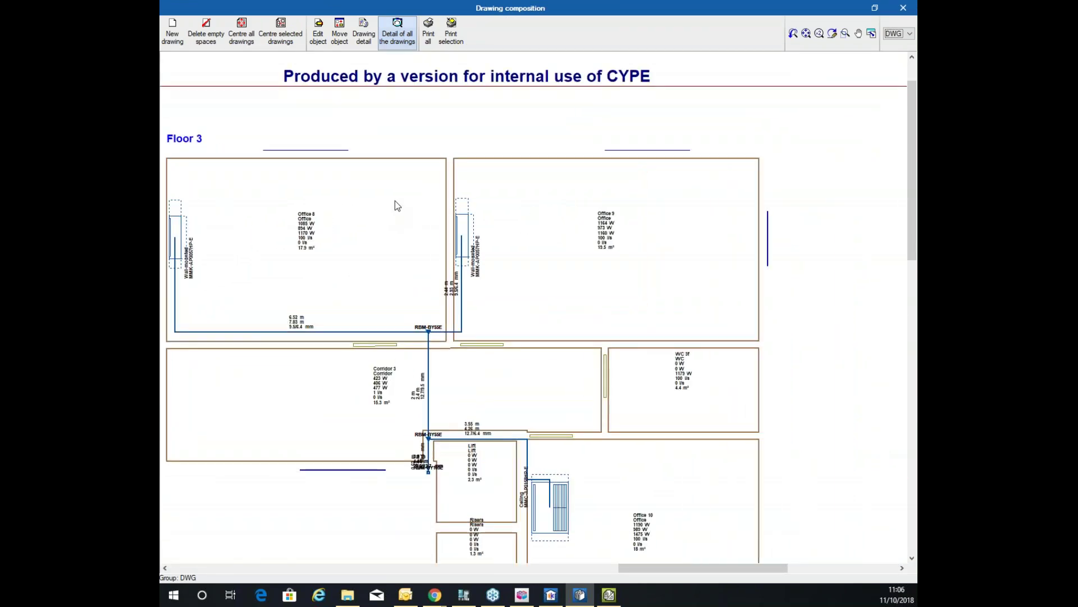
{"action": "scroll", "coordinate": [366, 294], "scroll_direction": "up", "scroll_amount": 3}
{"action": "scroll", "coordinate": [481, 274], "scroll_direction": "down", "scroll_amount": 3}
{"action": "scroll", "coordinate": [337, 191], "scroll_direction": "up", "scroll_amount": 2}
{"action": "scroll", "coordinate": [352, 178], "scroll_direction": "down", "scroll_amount": 2}
{"action": "scroll", "coordinate": [409, 211], "scroll_direction": "up", "scroll_amount": 2}
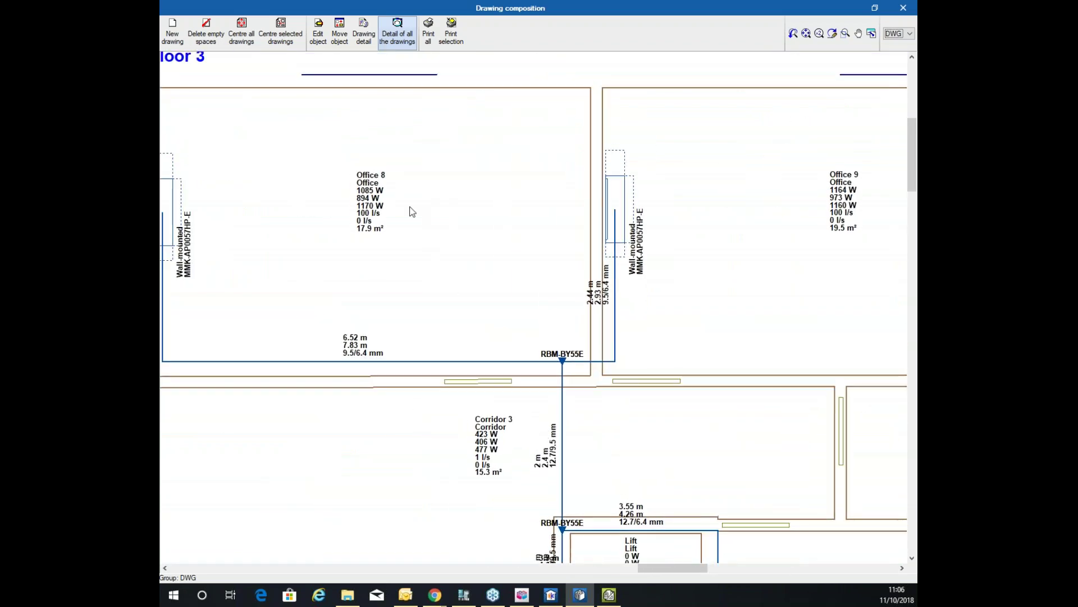
{"action": "scroll", "coordinate": [595, 329], "scroll_direction": "down", "scroll_amount": 5}
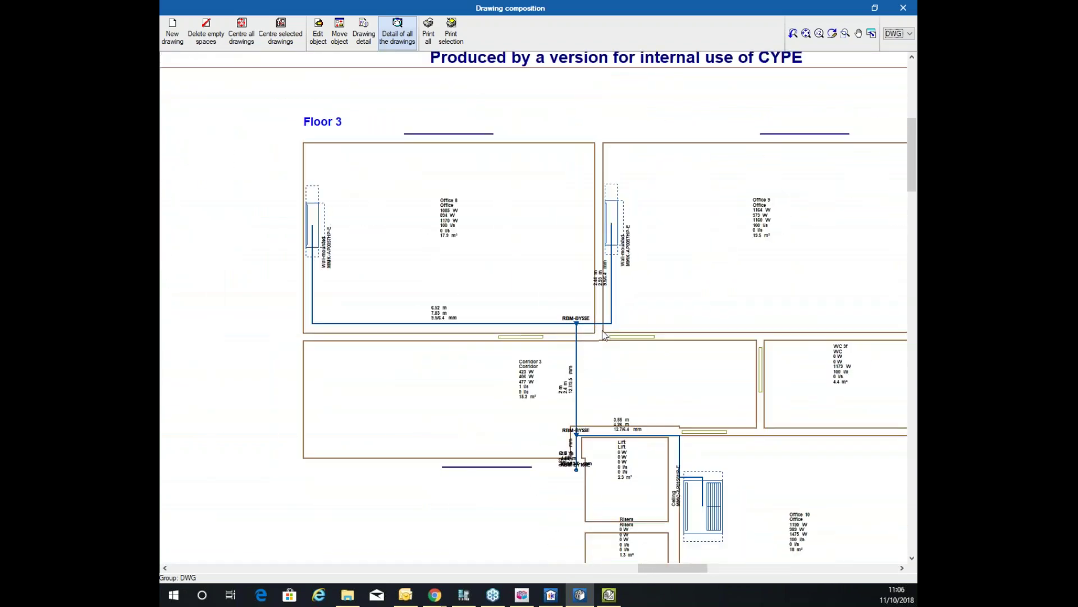
{"action": "scroll", "coordinate": [726, 154], "scroll_direction": "down", "scroll_amount": 3}
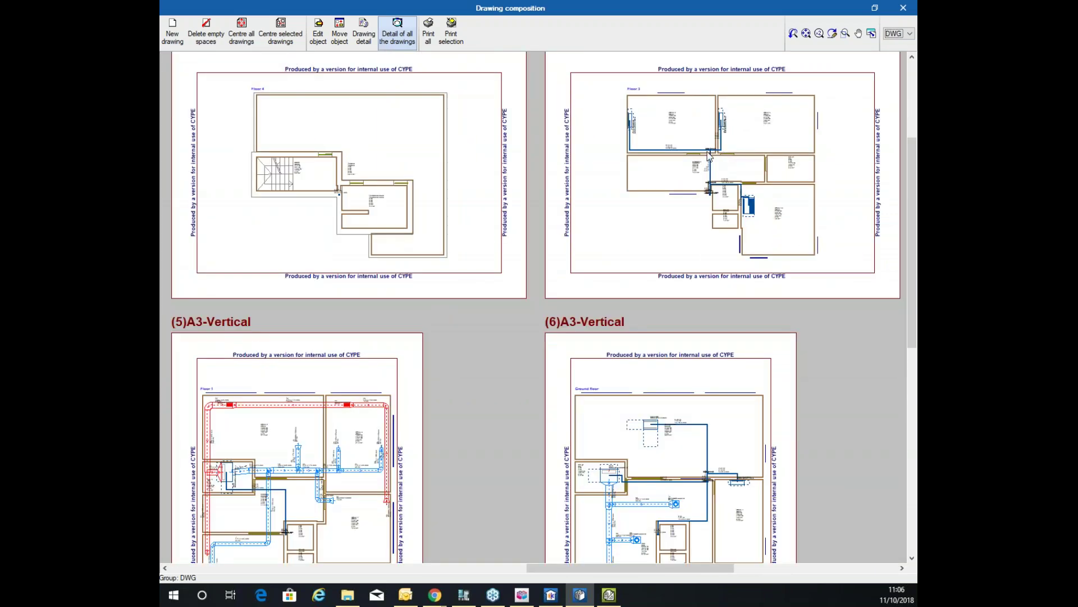
Examine the duct layout, grille labels and duct sizes on the Floor 1 drawing
{"action": "scroll", "coordinate": [633, 124], "scroll_direction": "down", "scroll_amount": 2}
{"action": "scroll", "coordinate": [589, 321], "scroll_direction": "up", "scroll_amount": 4}
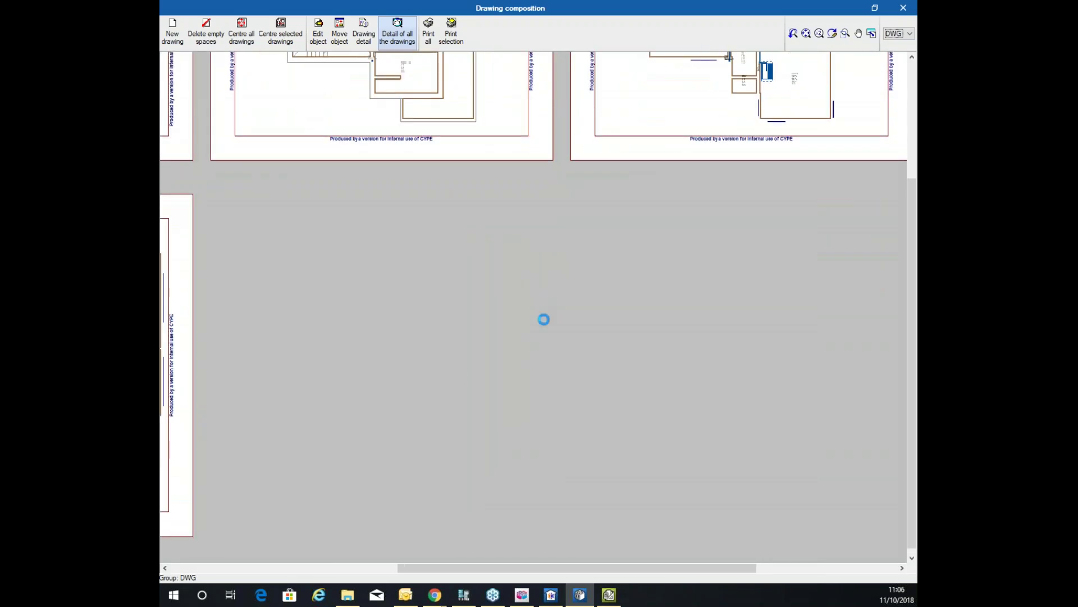
{"action": "scroll", "coordinate": [408, 244], "scroll_direction": "up", "scroll_amount": 3}
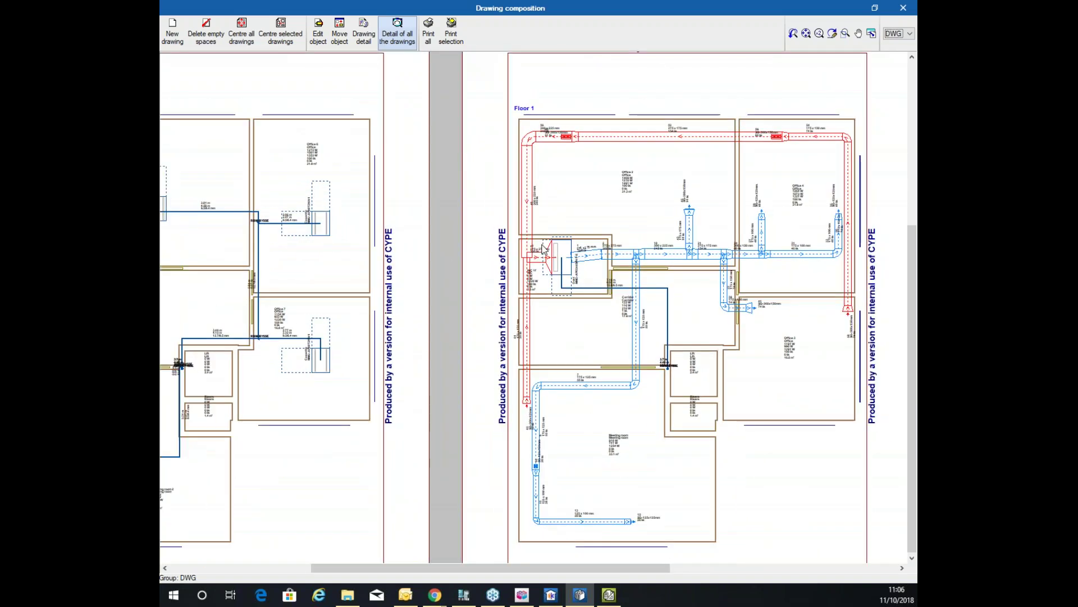
{"action": "scroll", "coordinate": [580, 223], "scroll_direction": "up", "scroll_amount": 3}
{"action": "scroll", "coordinate": [555, 275], "scroll_direction": "down", "scroll_amount": 4}
{"action": "scroll", "coordinate": [480, 309], "scroll_direction": "up", "scroll_amount": 2}
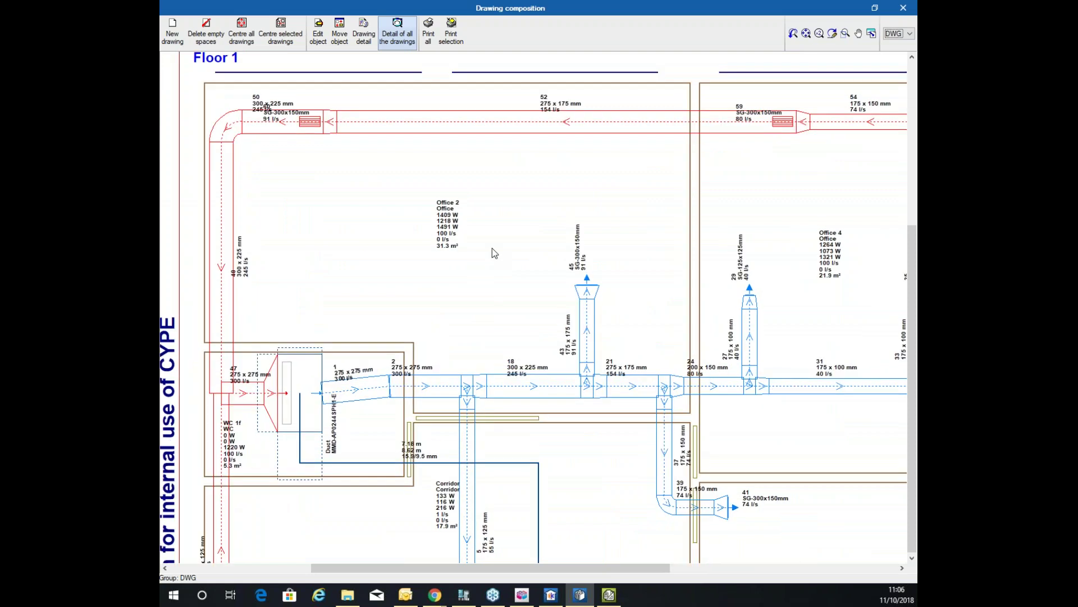
{"action": "scroll", "coordinate": [492, 291], "scroll_direction": "down", "scroll_amount": 3}
{"action": "scroll", "coordinate": [524, 209], "scroll_direction": "up", "scroll_amount": 1}
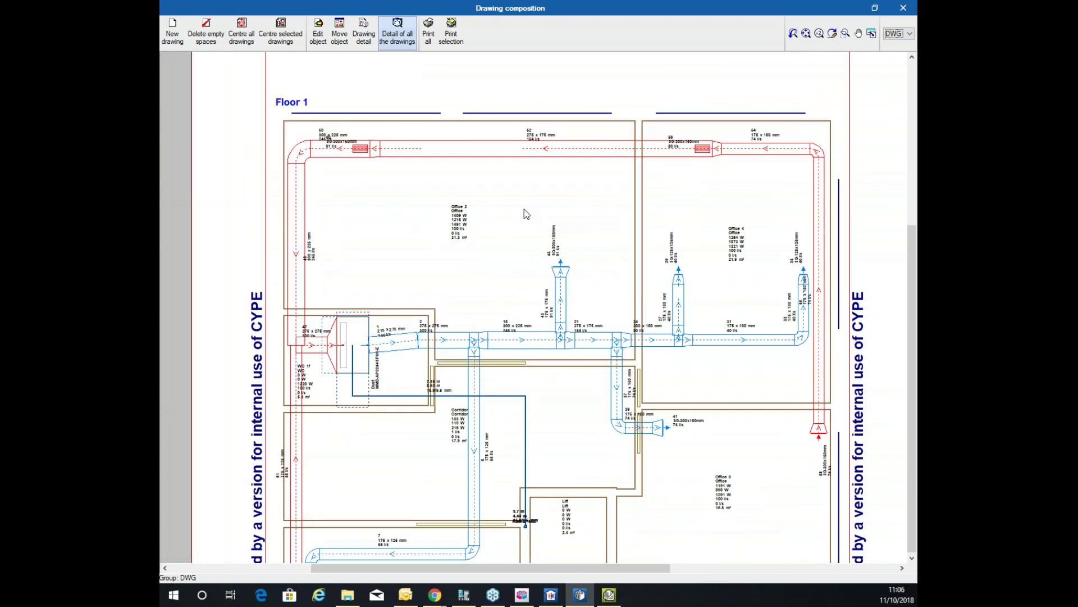
{"action": "scroll", "coordinate": [674, 213], "scroll_direction": "down", "scroll_amount": 3}
{"action": "scroll", "coordinate": [863, 219], "scroll_direction": "up", "scroll_amount": 1}
{"action": "scroll", "coordinate": [554, 279], "scroll_direction": "down", "scroll_amount": 3}
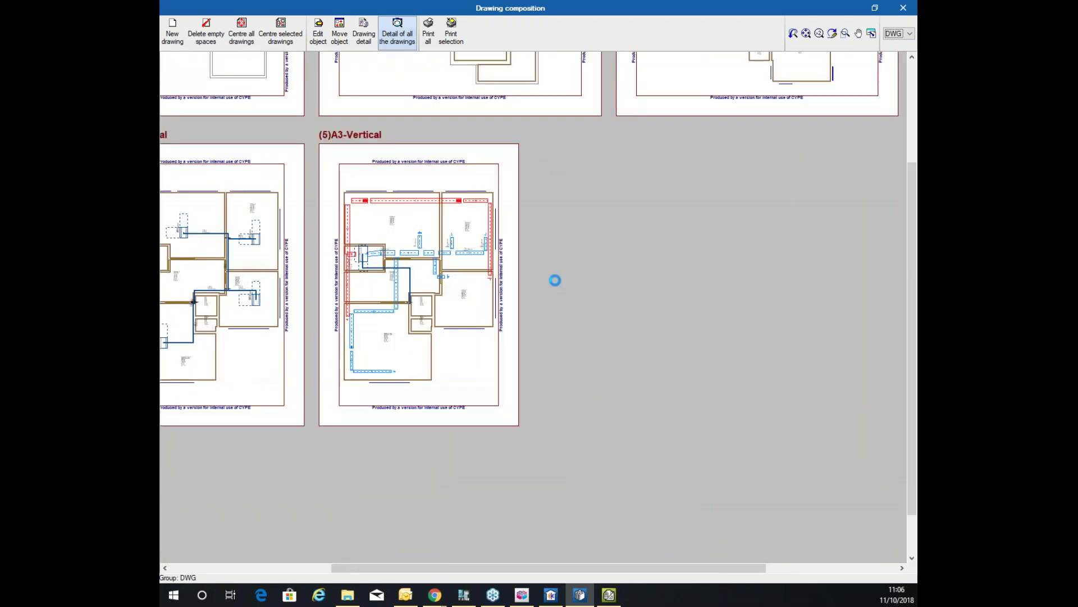
Print all the drawings to a single DWG file named hvac-drawings
{"action": "left_click", "coordinate": [428, 33]}
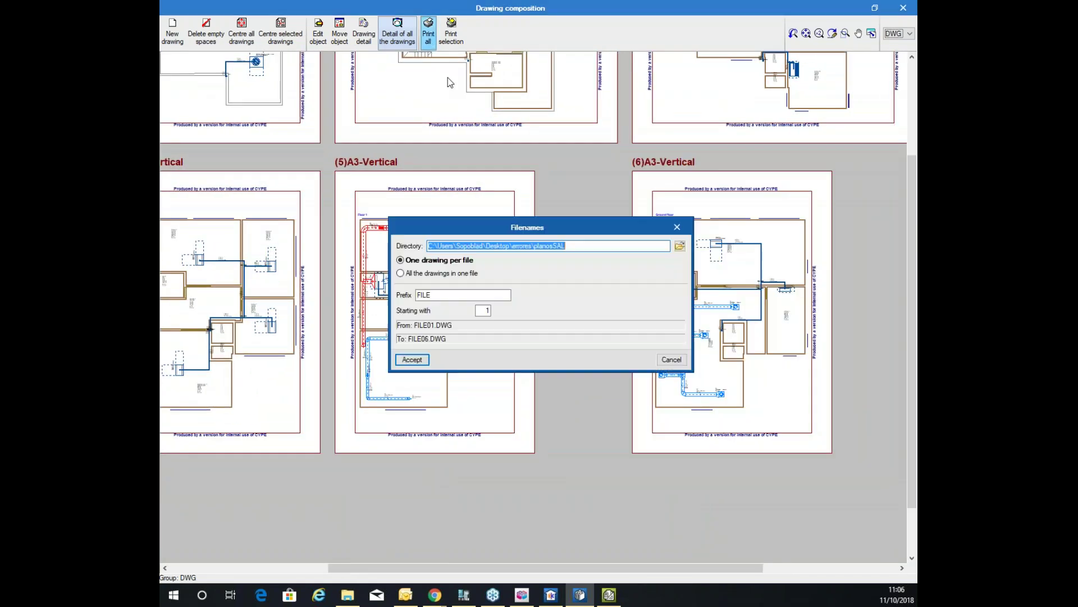
{"action": "left_click", "coordinate": [412, 275]}
{"action": "double_click", "coordinate": [439, 303]}
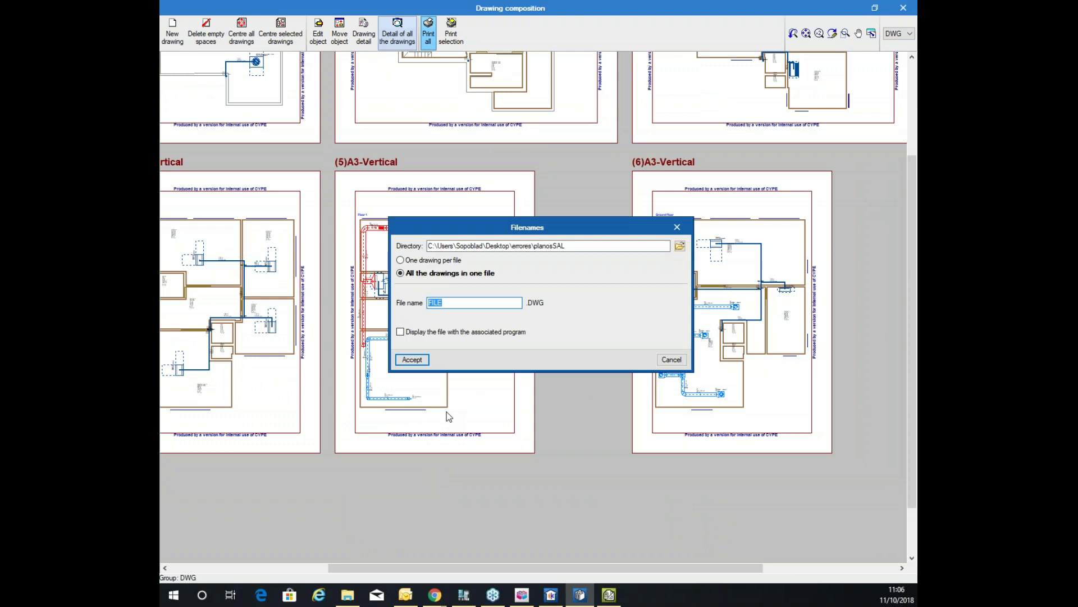
{"action": "type", "text": "hvac-drawings"}
{"action": "left_click", "coordinate": [414, 361]}
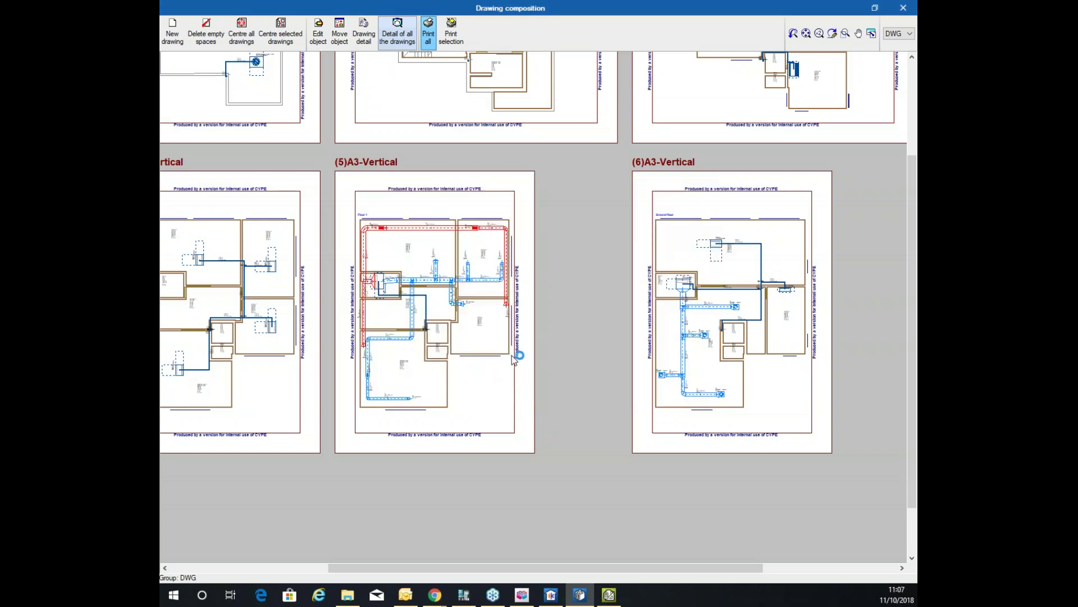
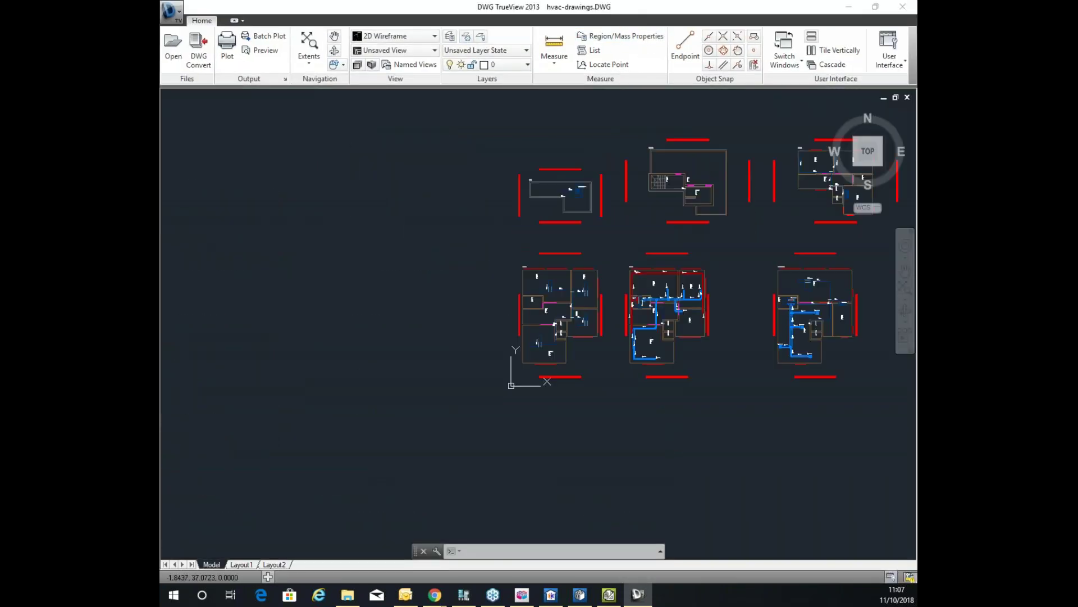
Examine the floor plans in hvac-drawings.DWG in DWG TrueView, return to CYPETHERM HVAC and close the drawing selection
{"action": "scroll", "coordinate": [681, 320], "scroll_direction": "up", "scroll_amount": 8}
{"action": "scroll", "coordinate": [470, 261], "scroll_direction": "up", "scroll_amount": 1}
{"action": "scroll", "coordinate": [662, 245], "scroll_direction": "down", "scroll_amount": 5}
{"action": "scroll", "coordinate": [656, 268], "scroll_direction": "up", "scroll_amount": 4}
{"action": "scroll", "coordinate": [656, 264], "scroll_direction": "down", "scroll_amount": 6}
{"action": "scroll", "coordinate": [696, 181], "scroll_direction": "up", "scroll_amount": 2}
{"action": "scroll", "coordinate": [696, 181], "scroll_direction": "down", "scroll_amount": 4}
{"action": "scroll", "coordinate": [534, 264], "scroll_direction": "up", "scroll_amount": 8}
{"action": "scroll", "coordinate": [528, 259], "scroll_direction": "down", "scroll_amount": 8}
{"action": "scroll", "coordinate": [531, 429], "scroll_direction": "up", "scroll_amount": 5}
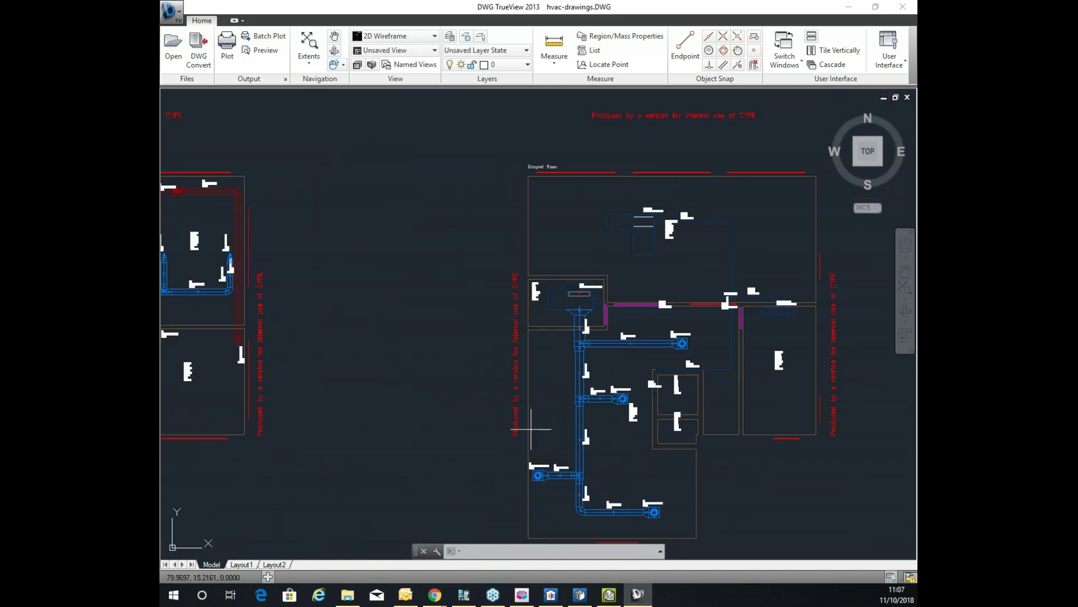
{"action": "scroll", "coordinate": [531, 429], "scroll_direction": "down", "scroll_amount": 4}
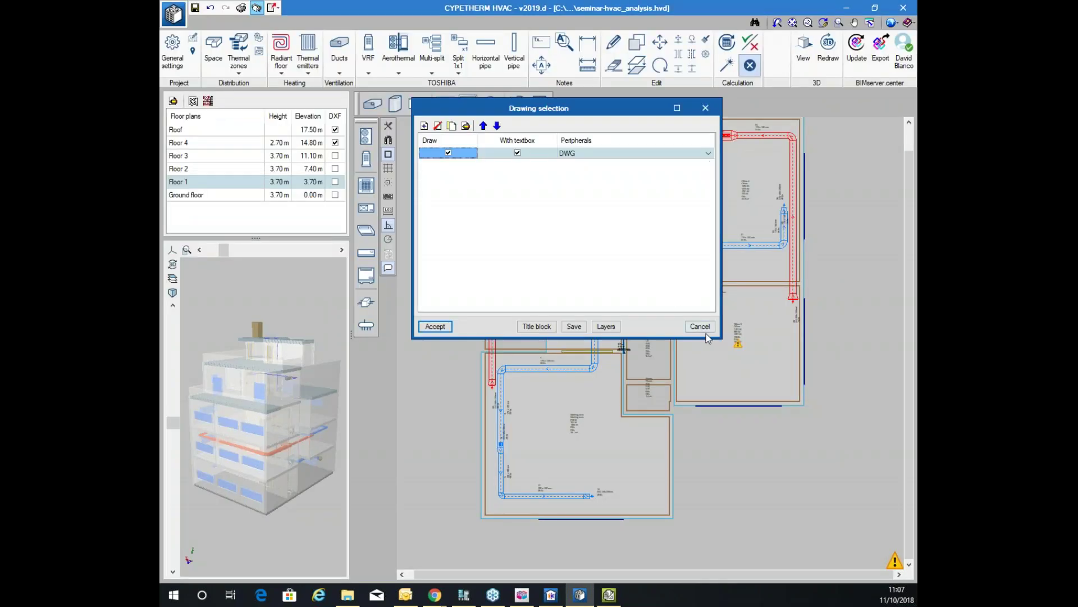
{"action": "left_click", "coordinate": [703, 329]}
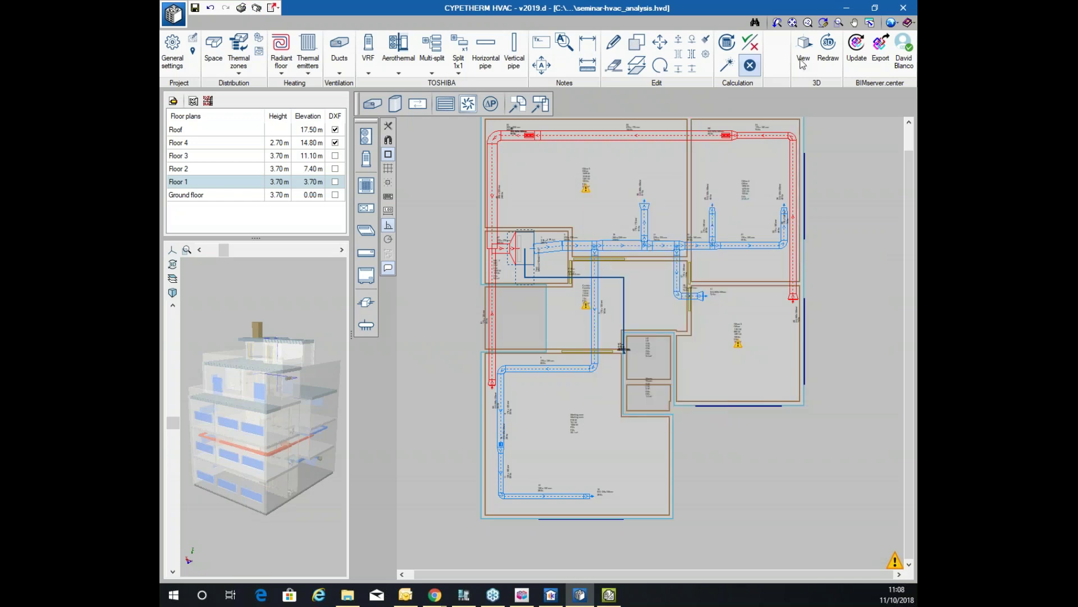
Export the project to BIMserver.center as the IFC file Seminar_HVAC_October CYPETHERM HVAC, including the DWG drawings with text box
{"action": "left_click", "coordinate": [881, 49]}
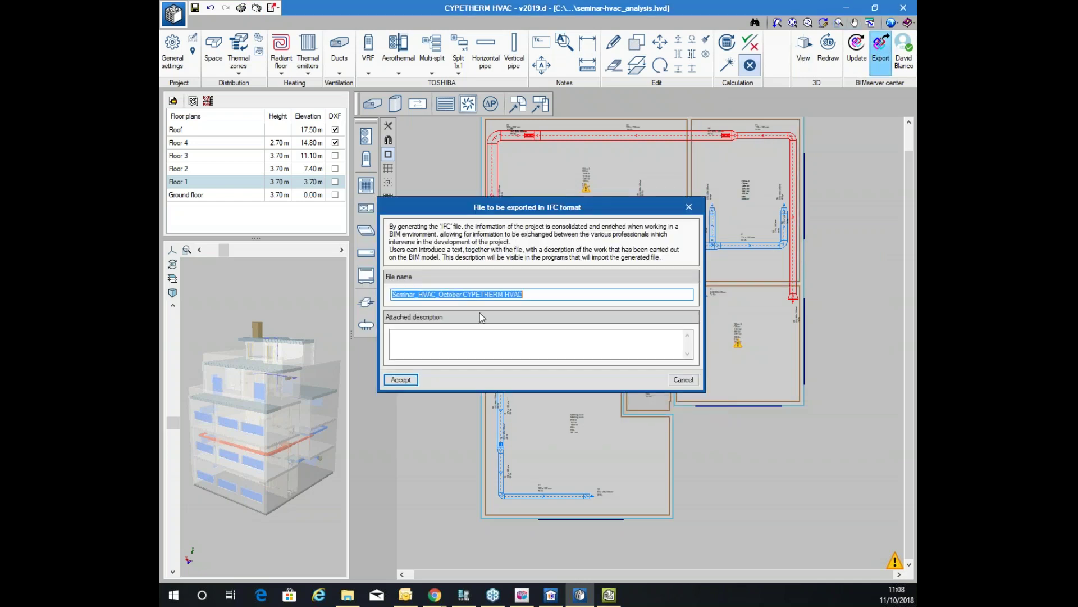
{"action": "left_click", "coordinate": [401, 380]}
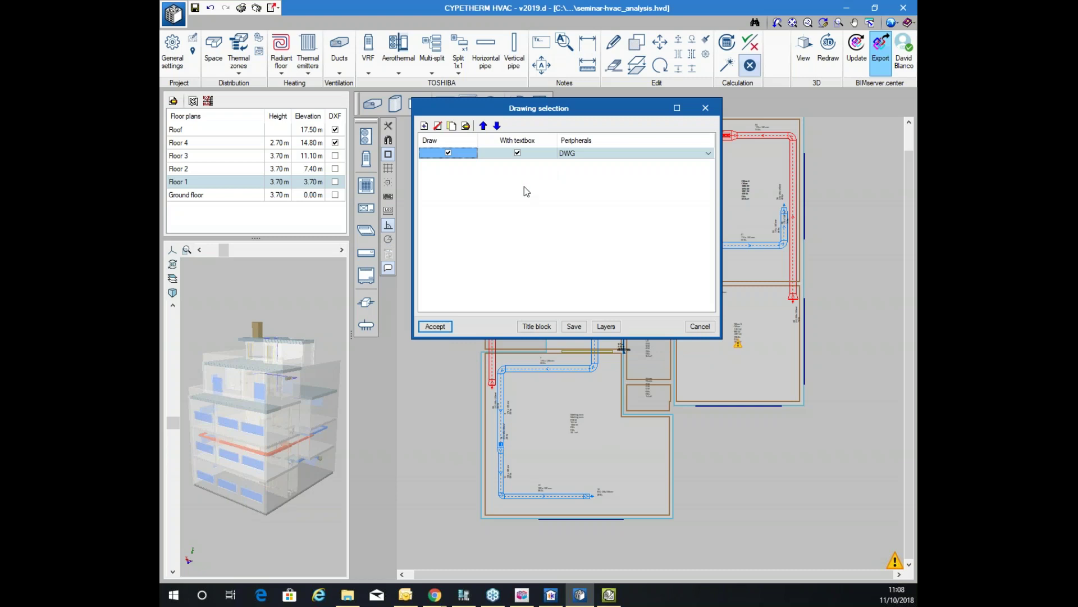
{"action": "left_click", "coordinate": [434, 326]}
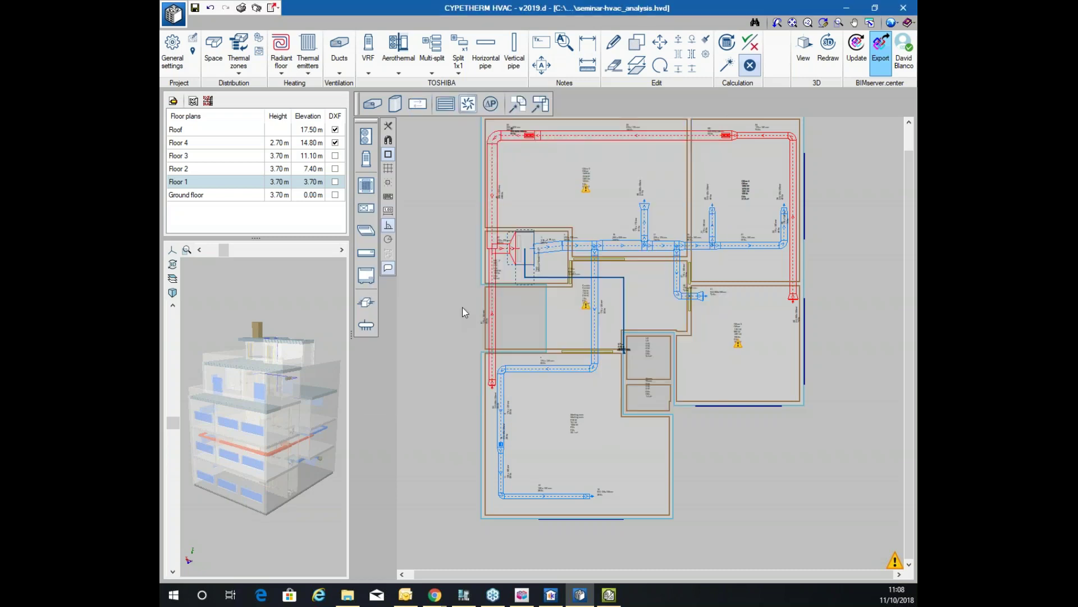
{"action": "left_click", "coordinate": [541, 331]}
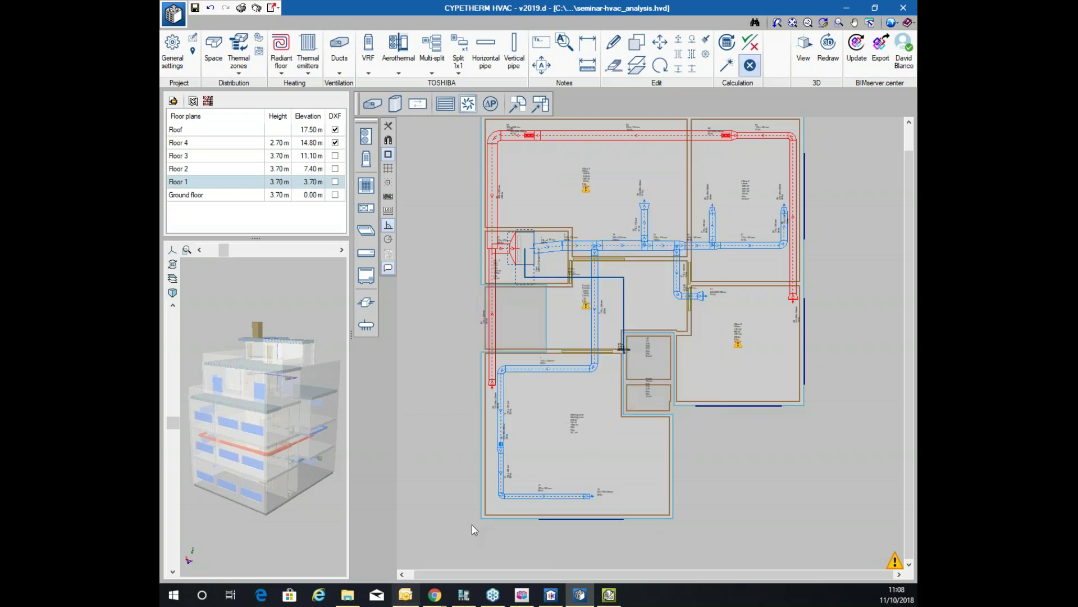
Switch to IFC Builder and update the BIM model with the CYPETHERM LOADS and CYPETHERM HVAC files of Seminar_HVAC_October
{"action": "left_click", "coordinate": [522, 595]}
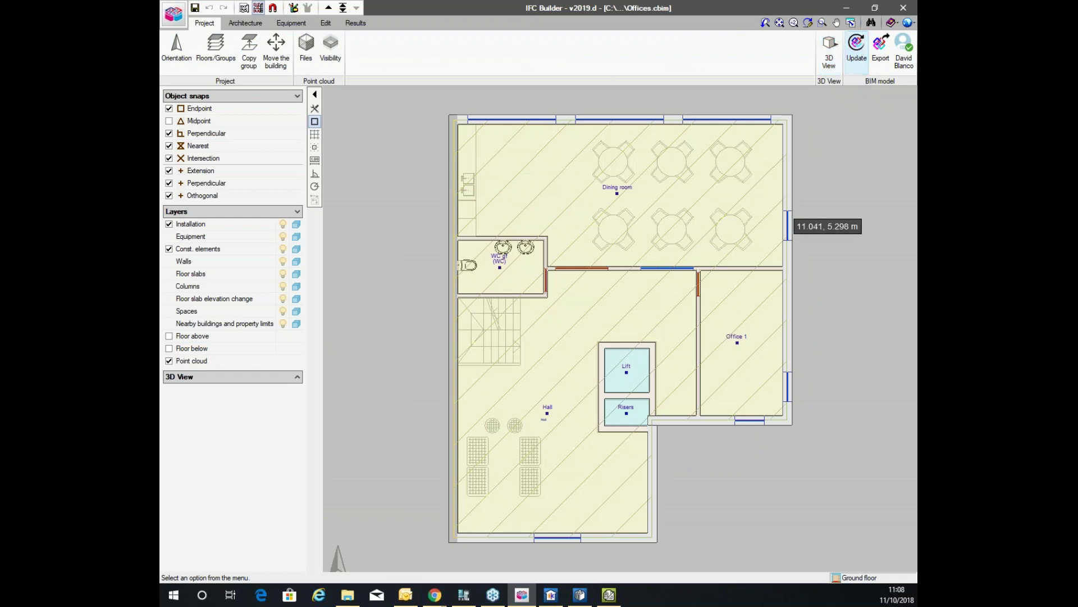
{"action": "scroll", "coordinate": [792, 84], "scroll_direction": "up", "scroll_amount": 1}
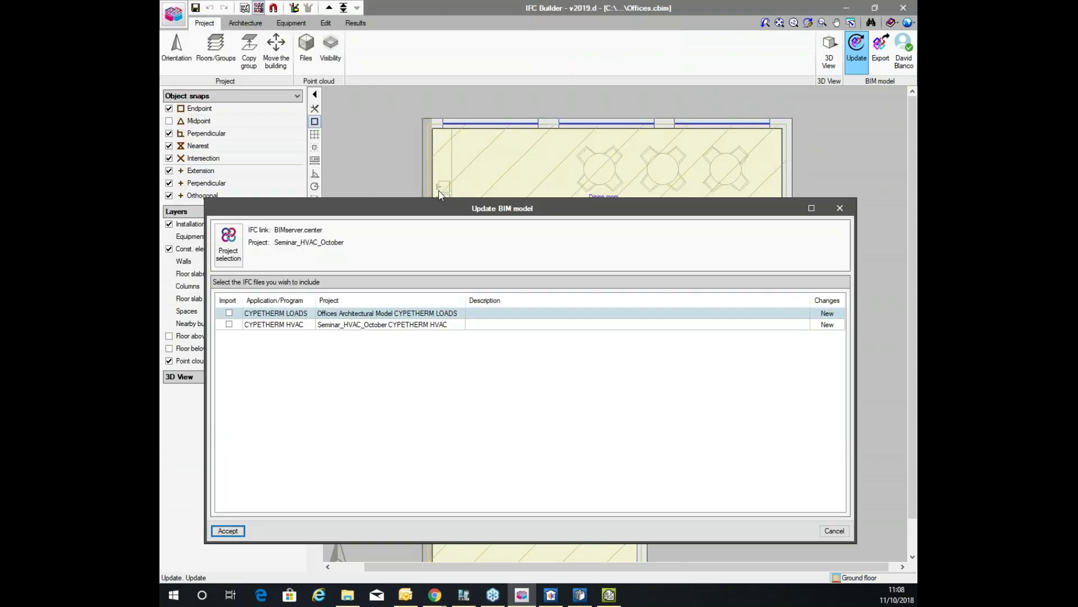
{"action": "left_click_drag", "start_coordinate": [432, 205], "coordinate": [432, 5]}
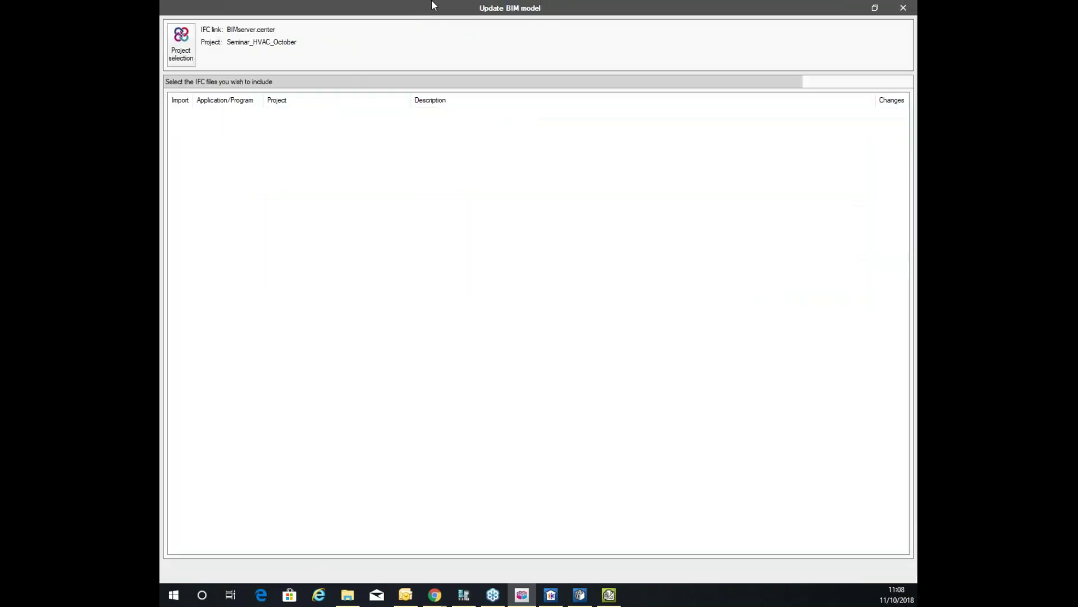
{"action": "left_click", "coordinate": [181, 114]}
{"action": "left_click", "coordinate": [180, 127]}
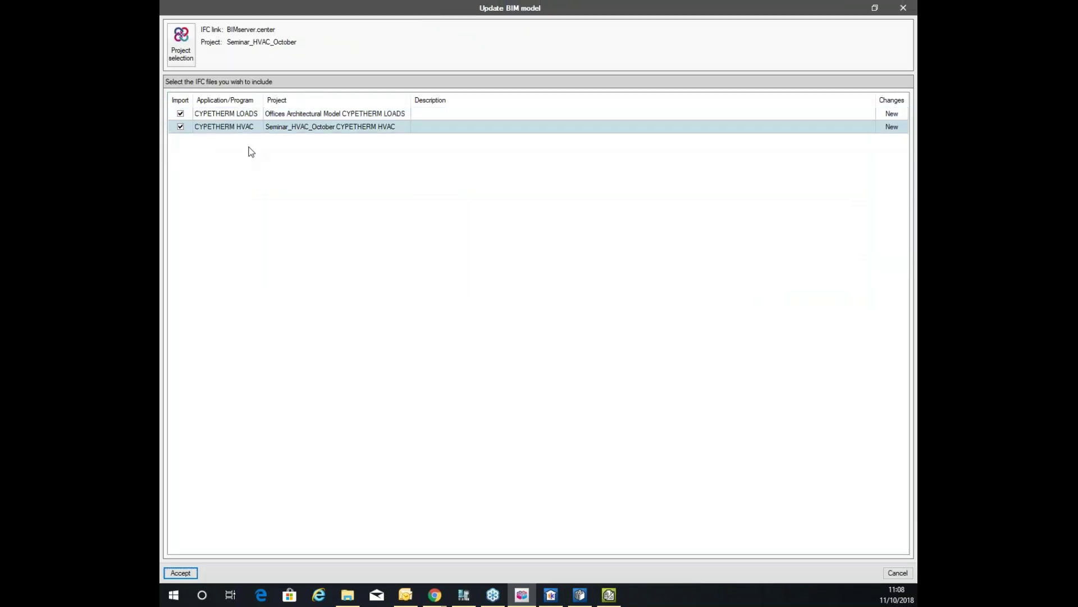
{"action": "left_click", "coordinate": [251, 116]}
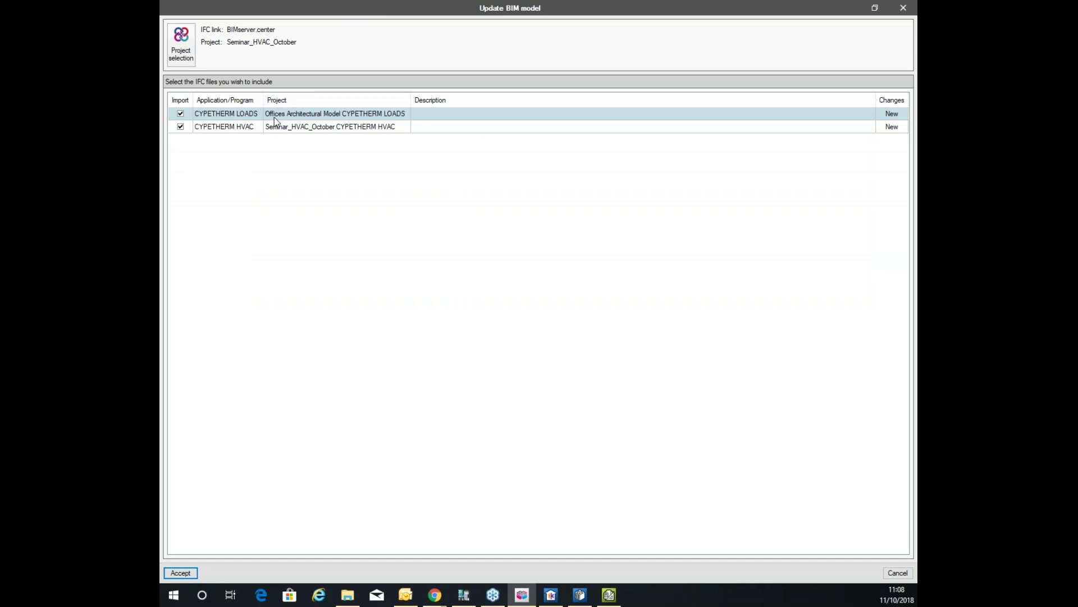
{"action": "left_click", "coordinate": [242, 128]}
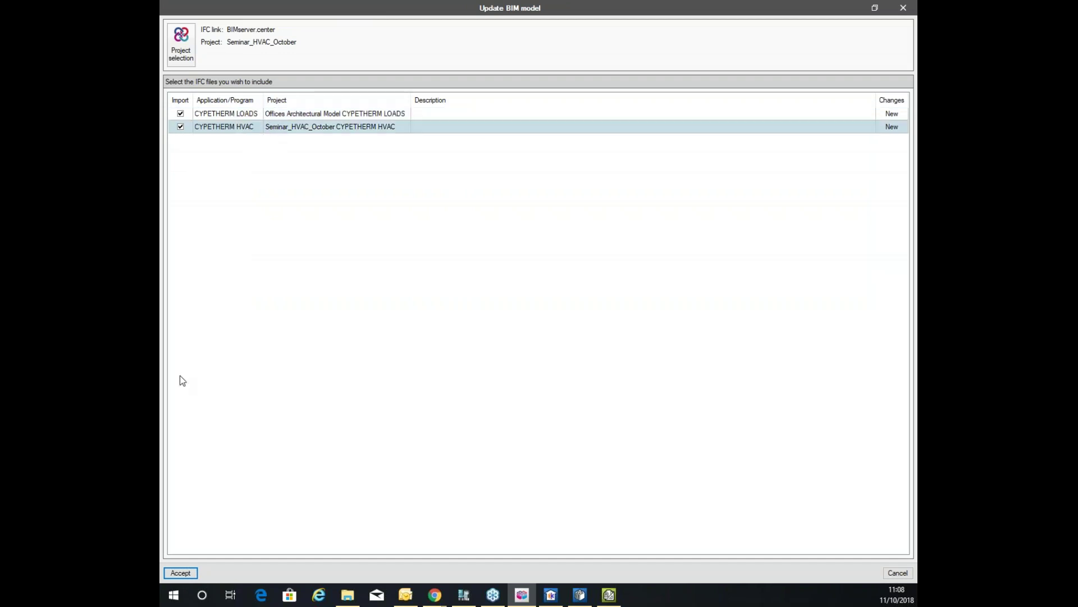
{"action": "left_click", "coordinate": [179, 573]}
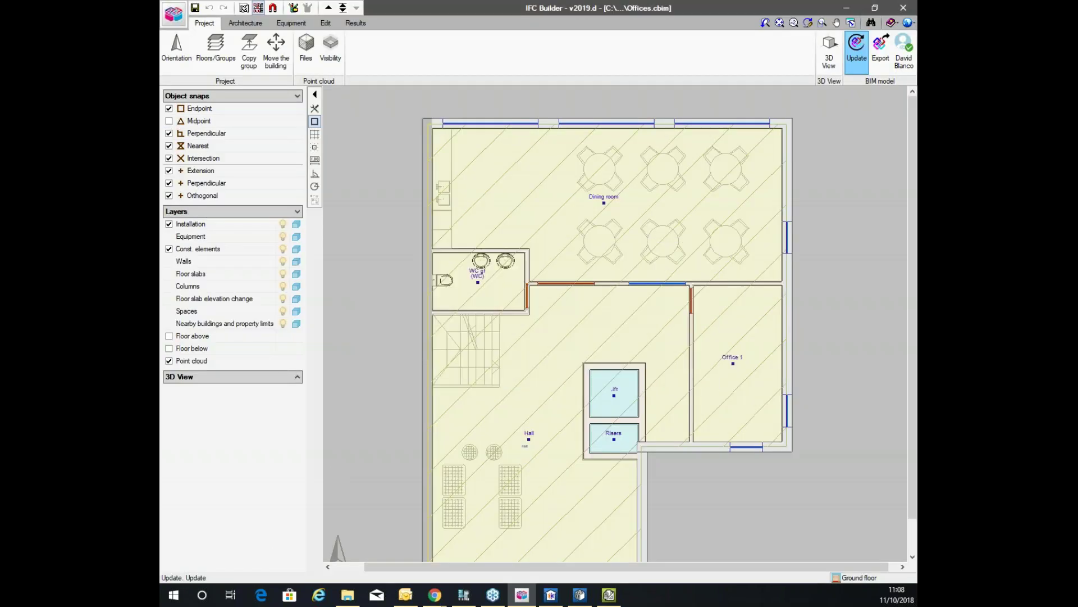
Display all floors in the 3D view with walls and partitions as wireframe and examine the installations inside the building
{"action": "left_click", "coordinate": [833, 53]}
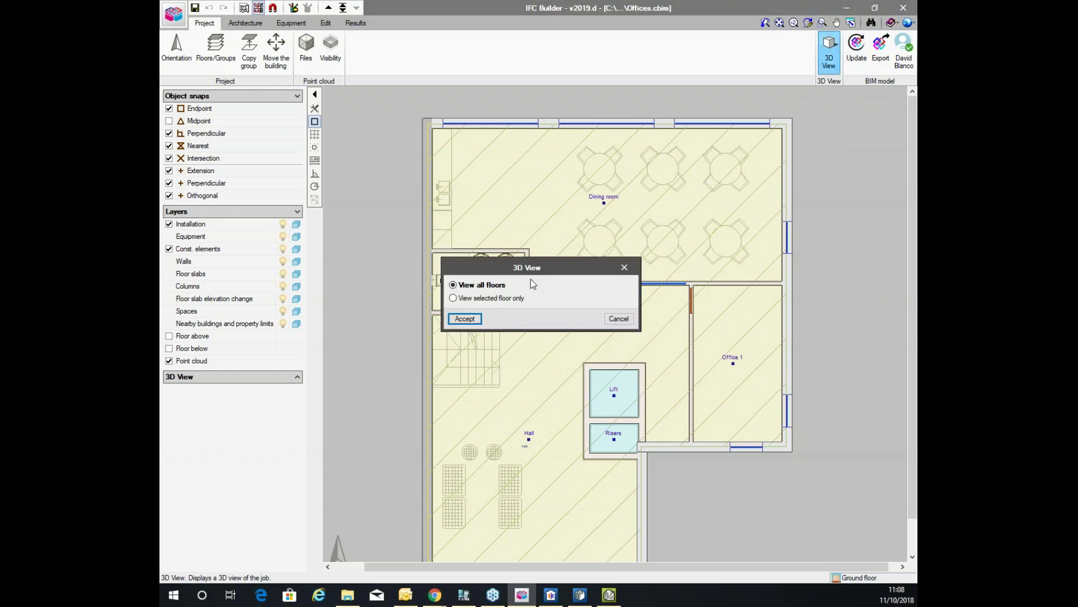
{"action": "left_click", "coordinate": [467, 321]}
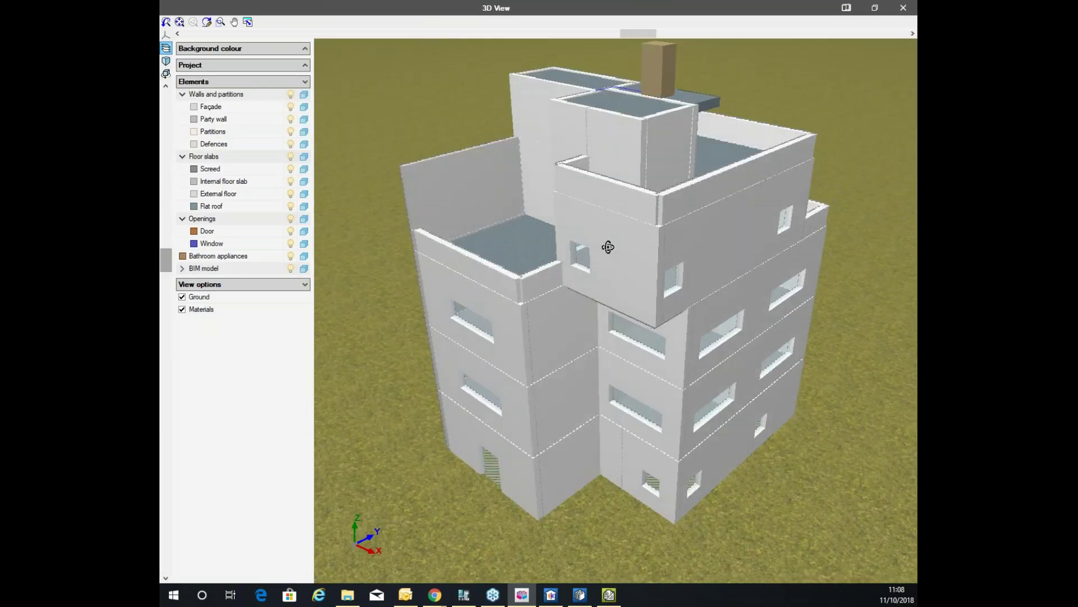
{"action": "left_click", "coordinate": [304, 94]}
{"action": "left_click_drag", "start_coordinate": [653, 190], "coordinate": [424, 148]}
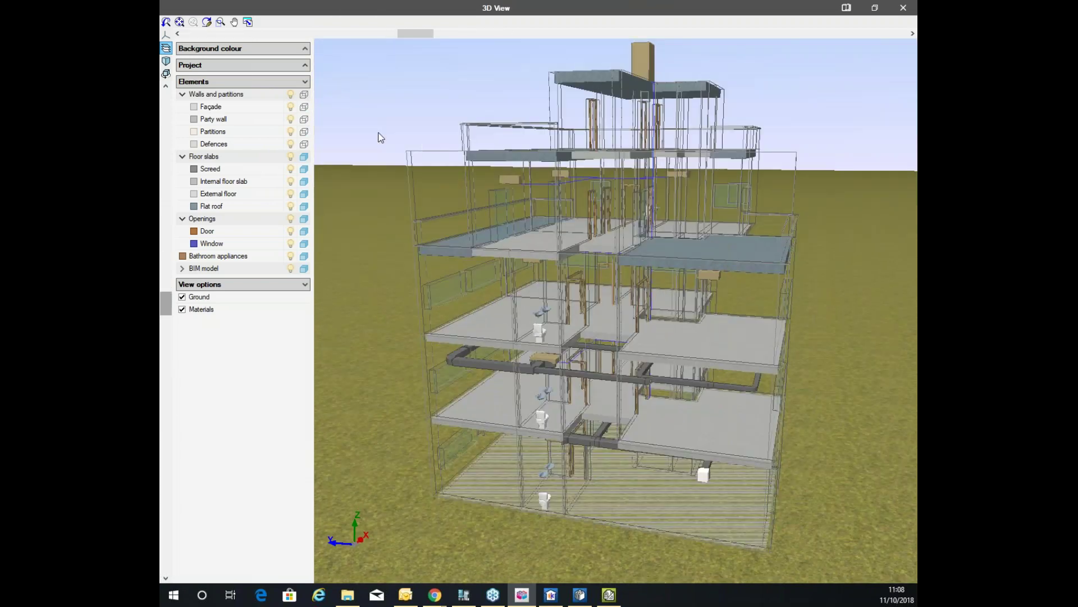
Hide the walls and partitions in the 3D view and examine the VRF units, pipes and ducts on each floor
{"action": "left_click", "coordinate": [304, 94]}
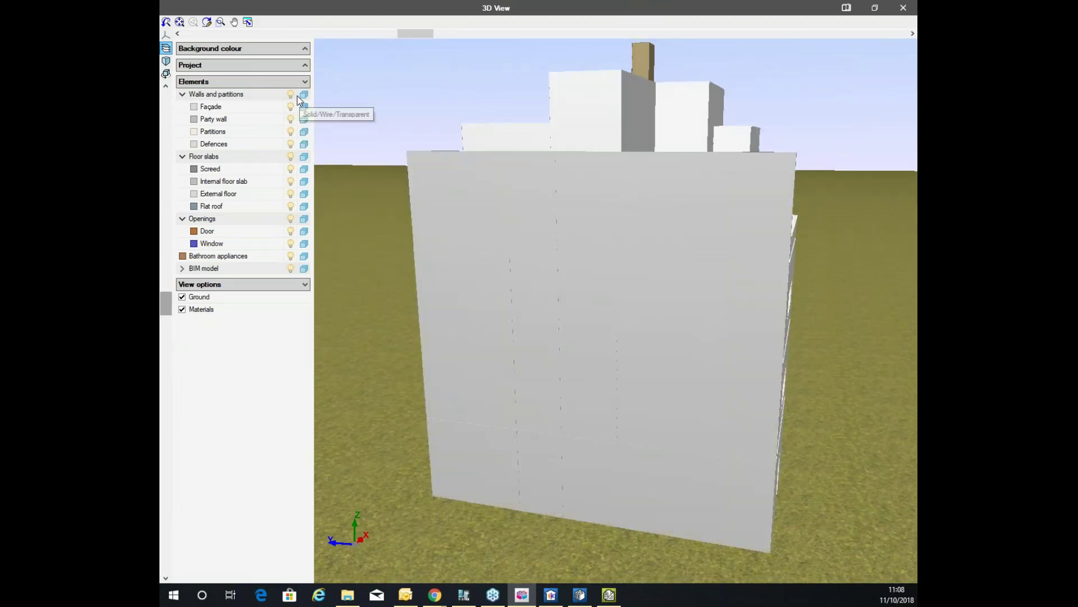
{"action": "left_click", "coordinate": [304, 95]}
{"action": "left_click_drag", "start_coordinate": [548, 173], "coordinate": [595, 196]}
{"action": "left_click_drag", "start_coordinate": [654, 242], "coordinate": [252, 118]}
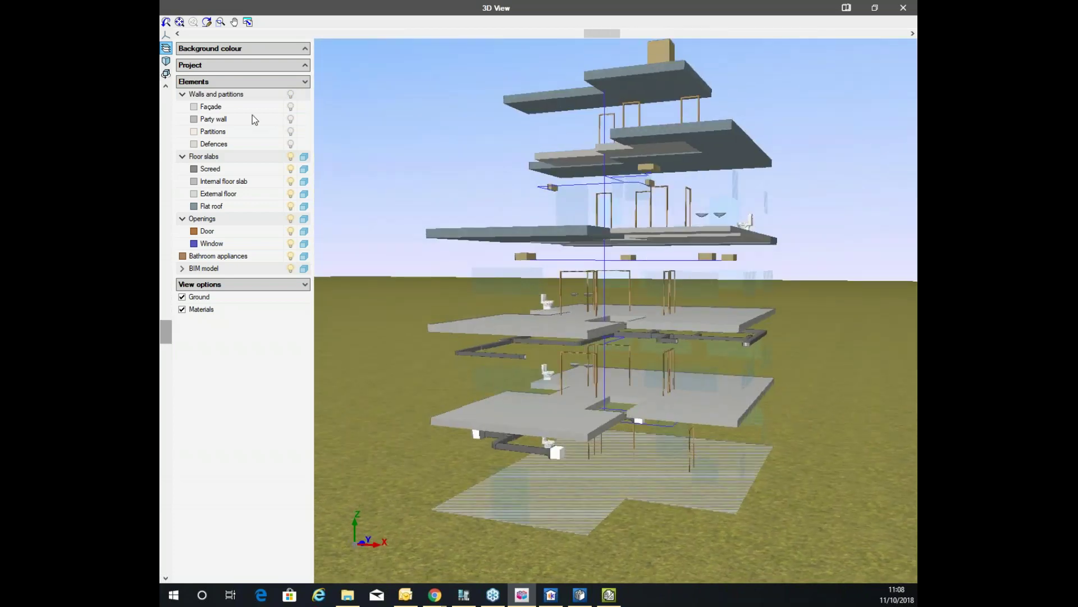
Hide the floor slabs in the 3D view, examine the VRF units, pipes and ducts from several angles, and close the view
{"action": "left_click", "coordinate": [291, 158]}
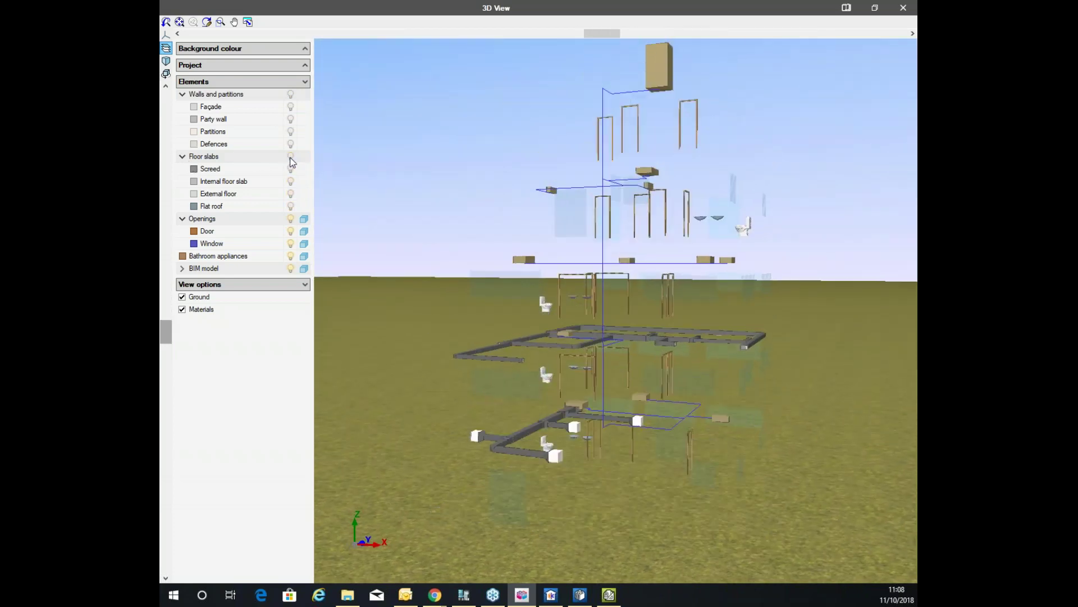
{"action": "left_click_drag", "start_coordinate": [711, 315], "coordinate": [453, 361]}
{"action": "left_click_drag", "start_coordinate": [678, 338], "coordinate": [758, 416]}
{"action": "left_click_drag", "start_coordinate": [643, 413], "coordinate": [601, 305]}
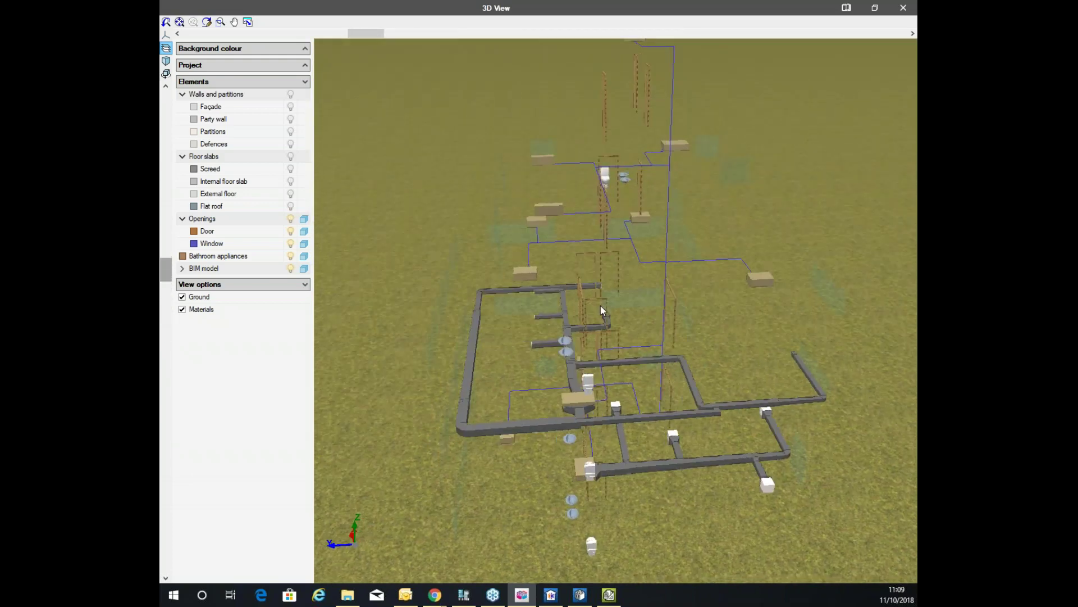
{"action": "left_click_drag", "start_coordinate": [638, 214], "coordinate": [532, 258]}
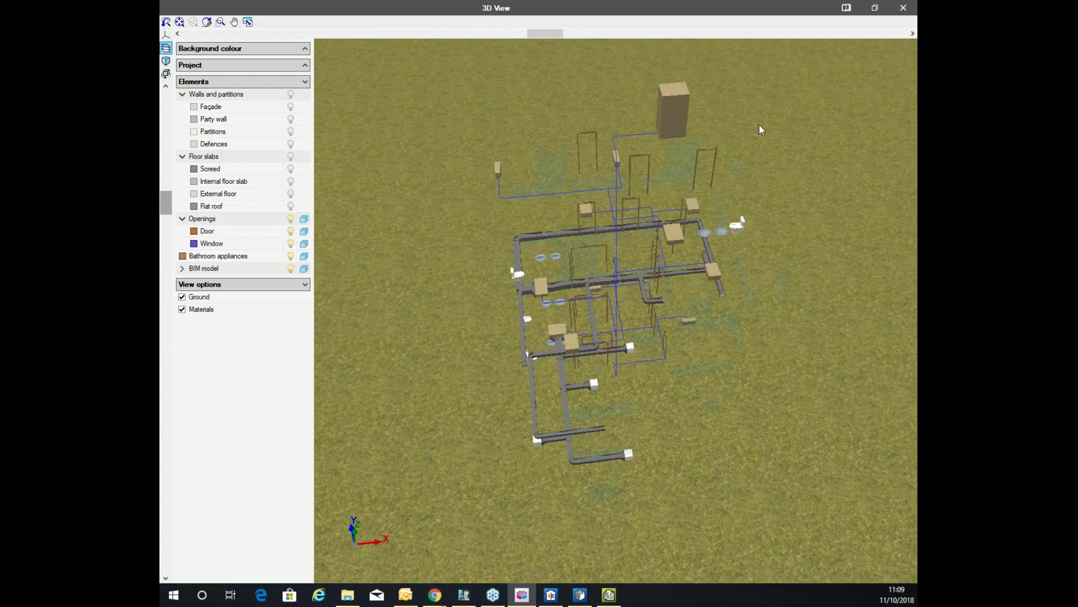
{"action": "left_click_drag", "start_coordinate": [620, 320], "coordinate": [676, 253]}
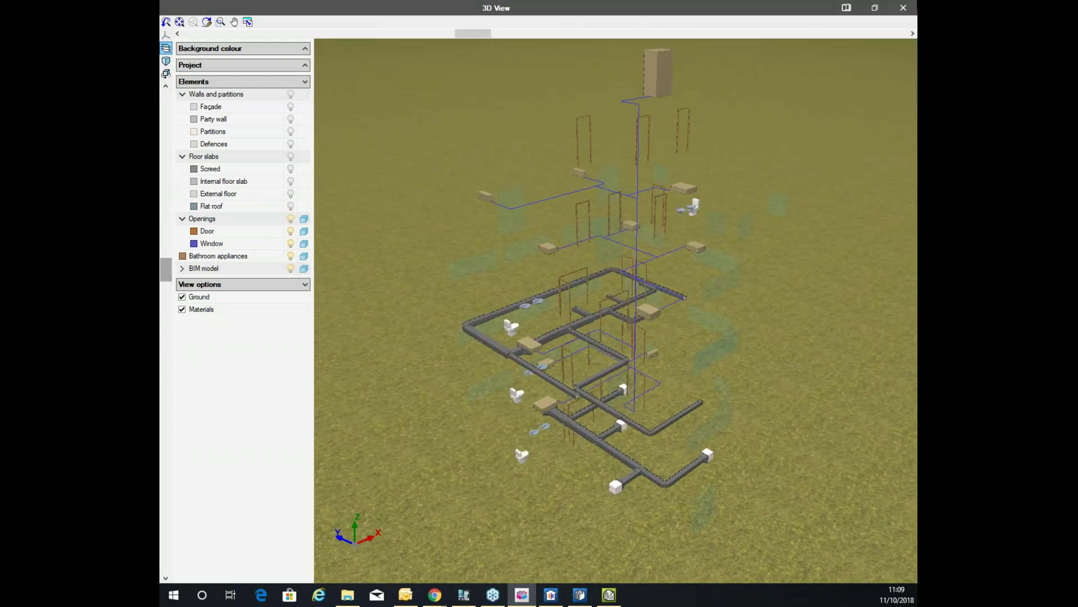
{"action": "left_click", "coordinate": [903, 7]}
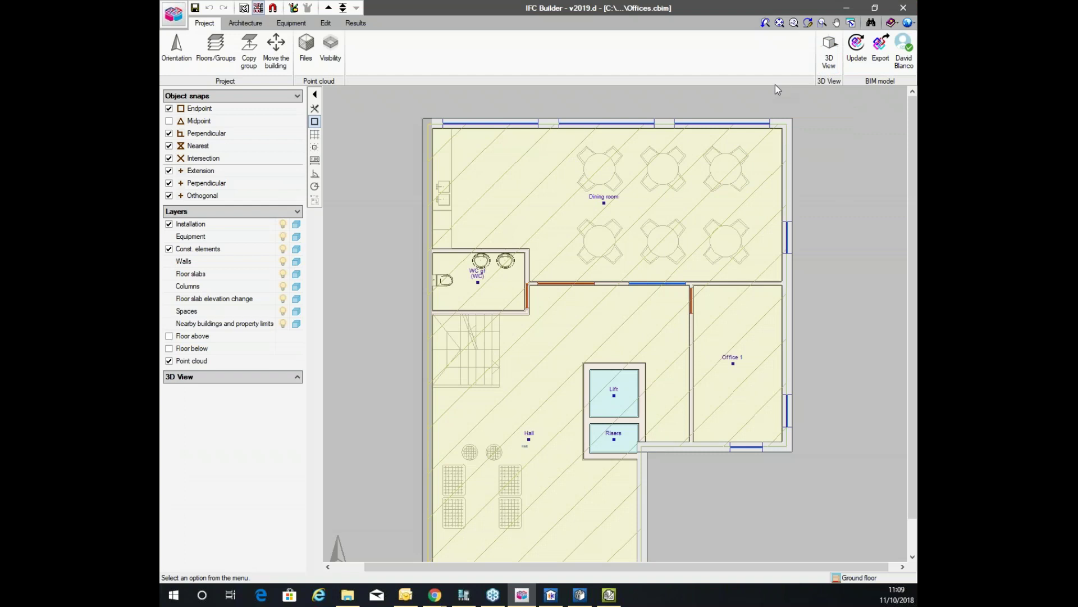
Switch to BIMserver.center in the browser and check the files of the Seminar_HVAC_October project, reloading the project page once
{"action": "left_click", "coordinate": [435, 595]}
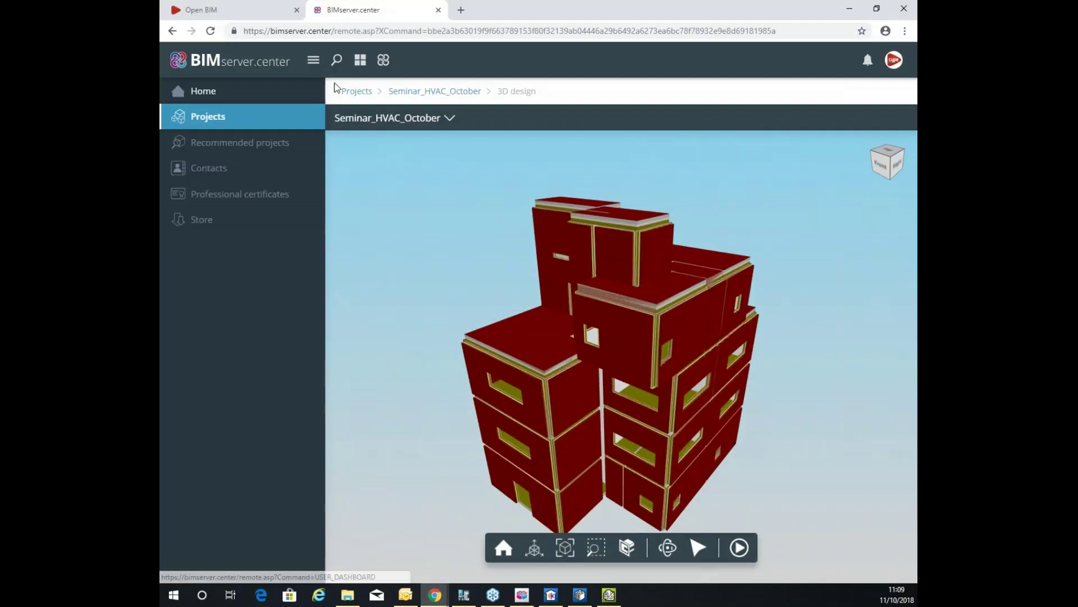
{"action": "left_click", "coordinate": [444, 91]}
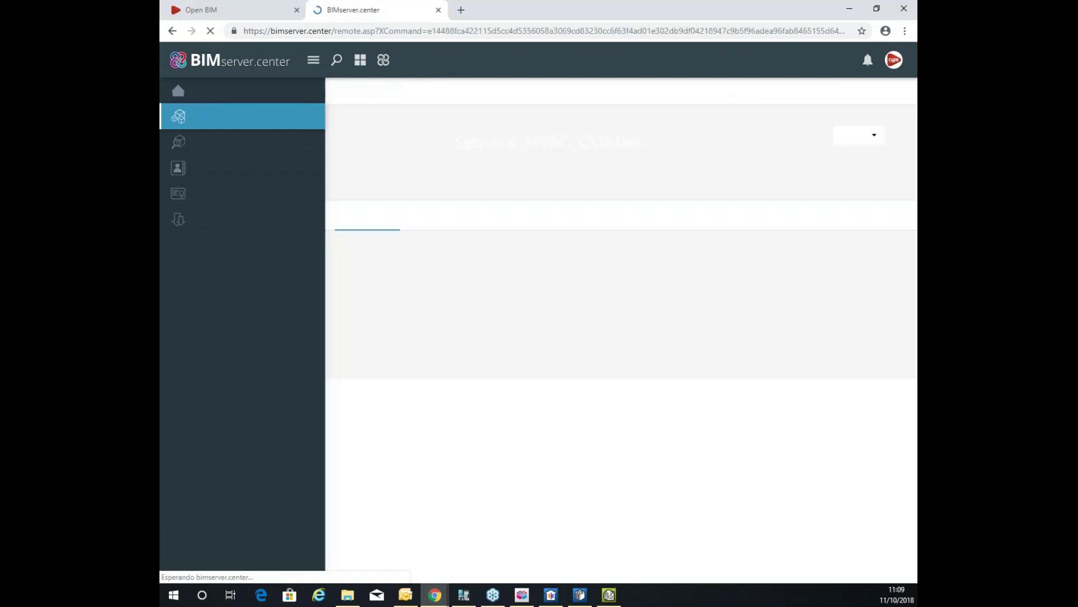
{"action": "left_click", "coordinate": [447, 248]}
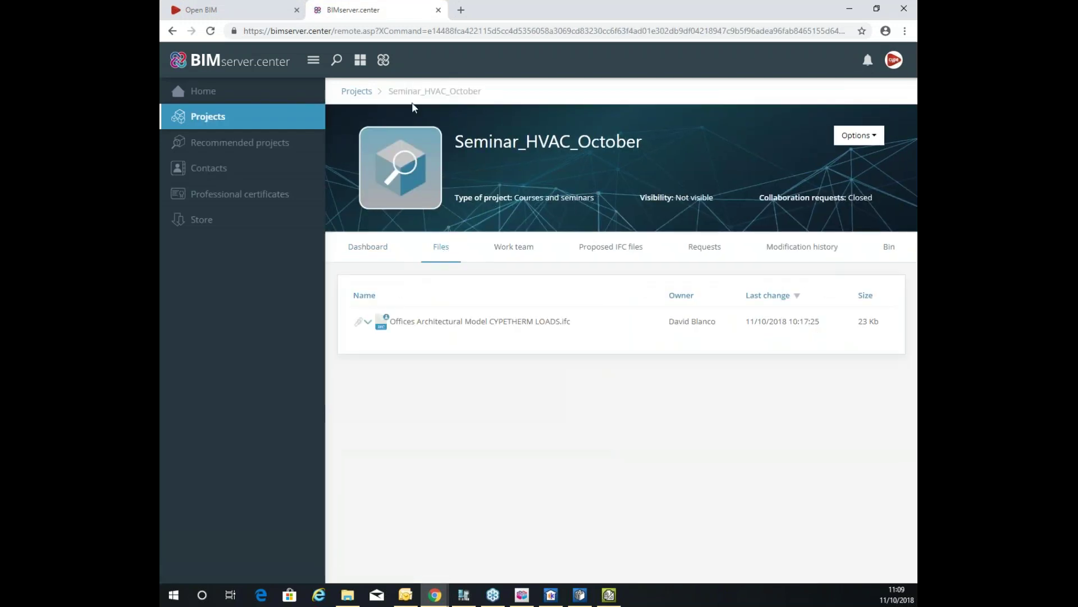
{"action": "left_click", "coordinate": [212, 32]}
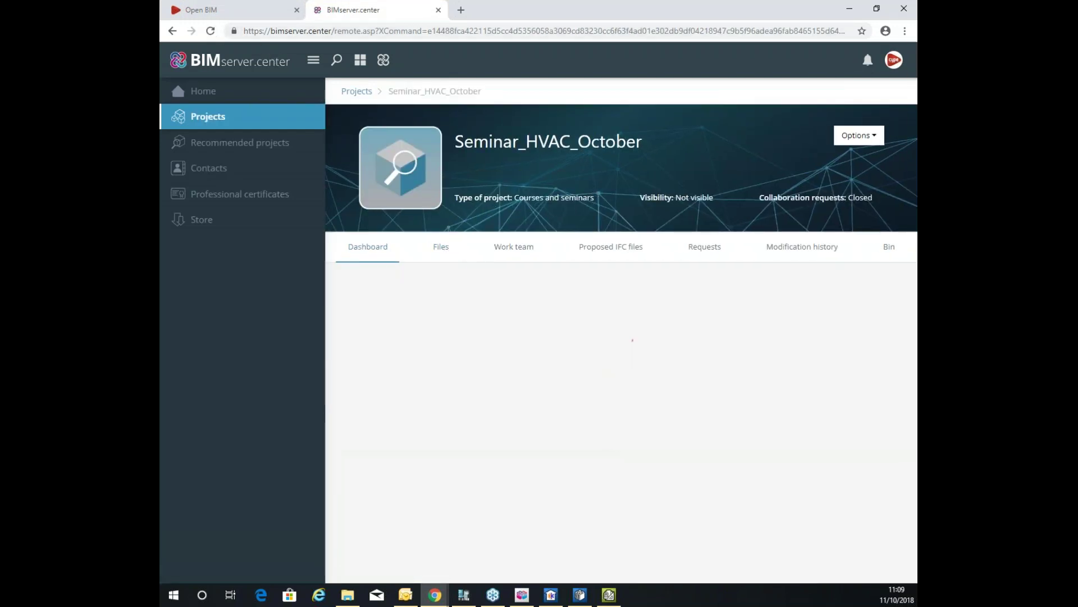
{"action": "left_click", "coordinate": [449, 254]}
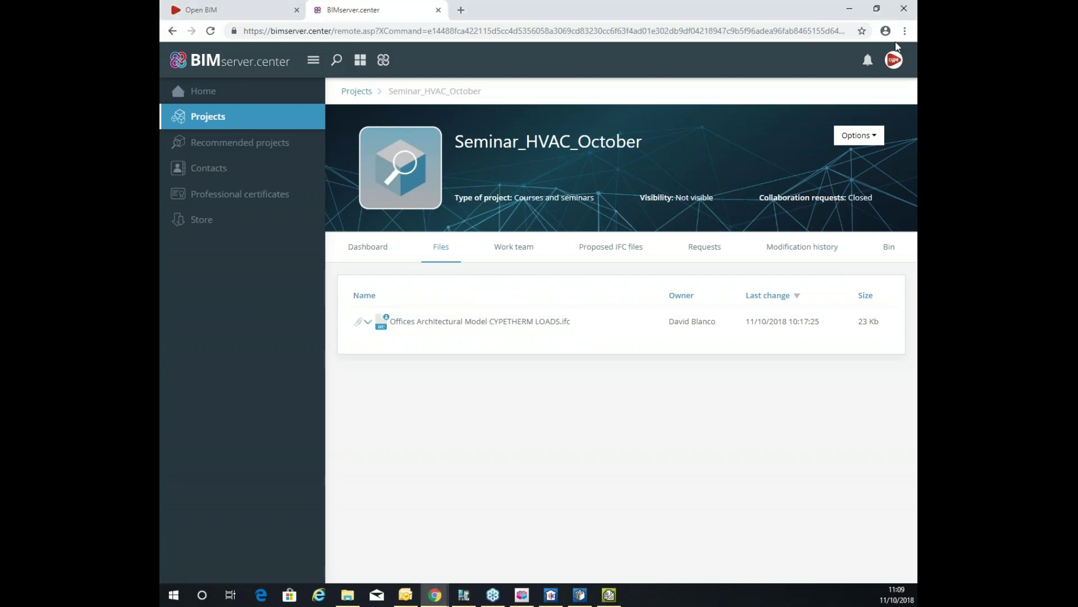
{"action": "left_click", "coordinate": [849, 8]}
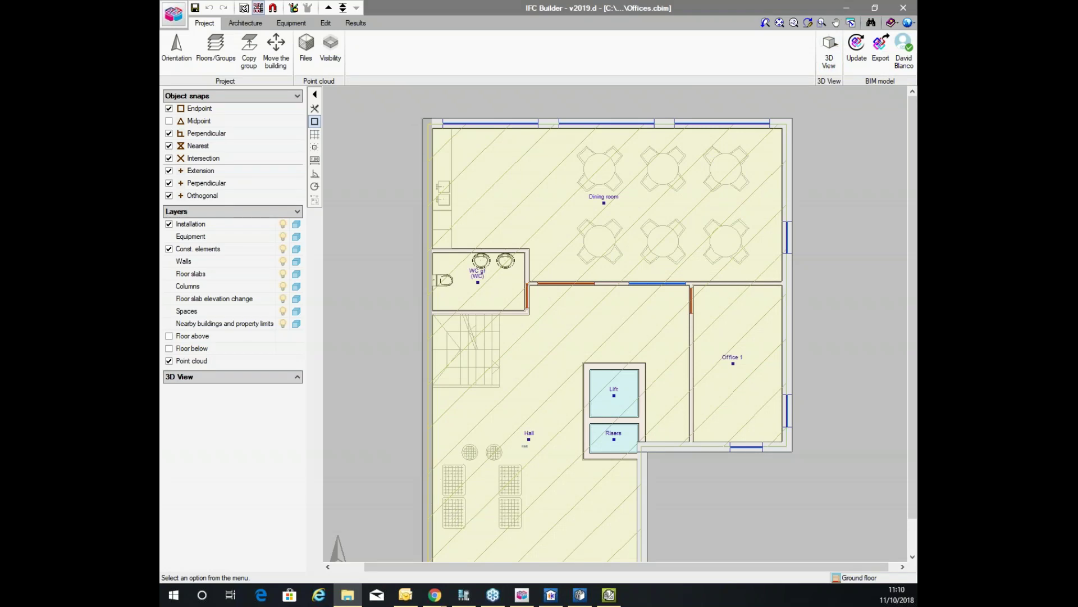
Switch to File Explorer, open C:\bim_projects\user_39\proy_35469_Seminar_HVAC_October and widen the name column to show full file names
{"action": "left_click", "coordinate": [348, 594]}
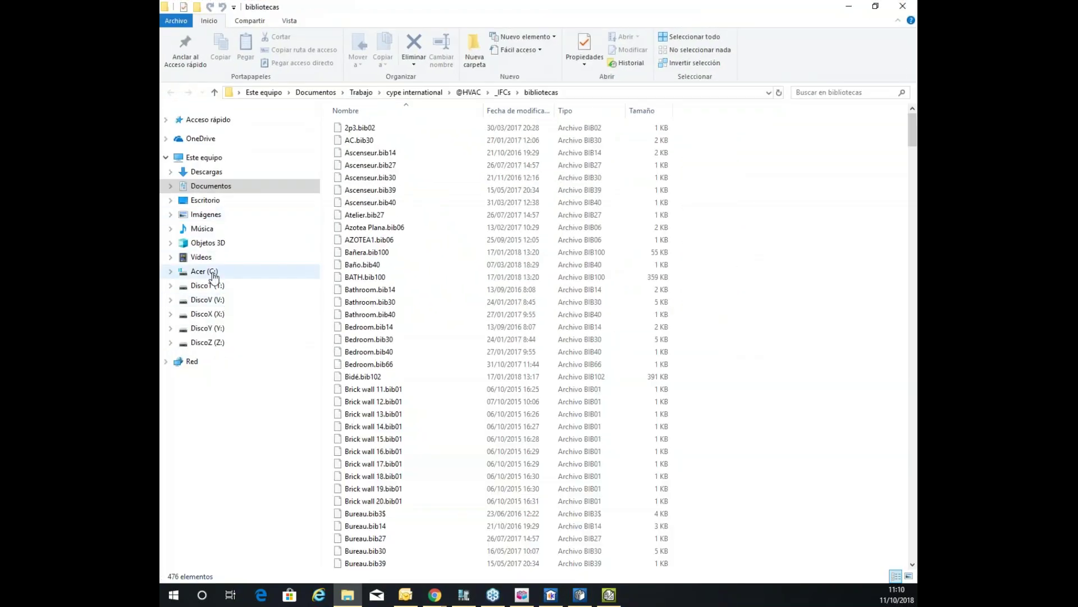
{"action": "left_click", "coordinate": [213, 272]}
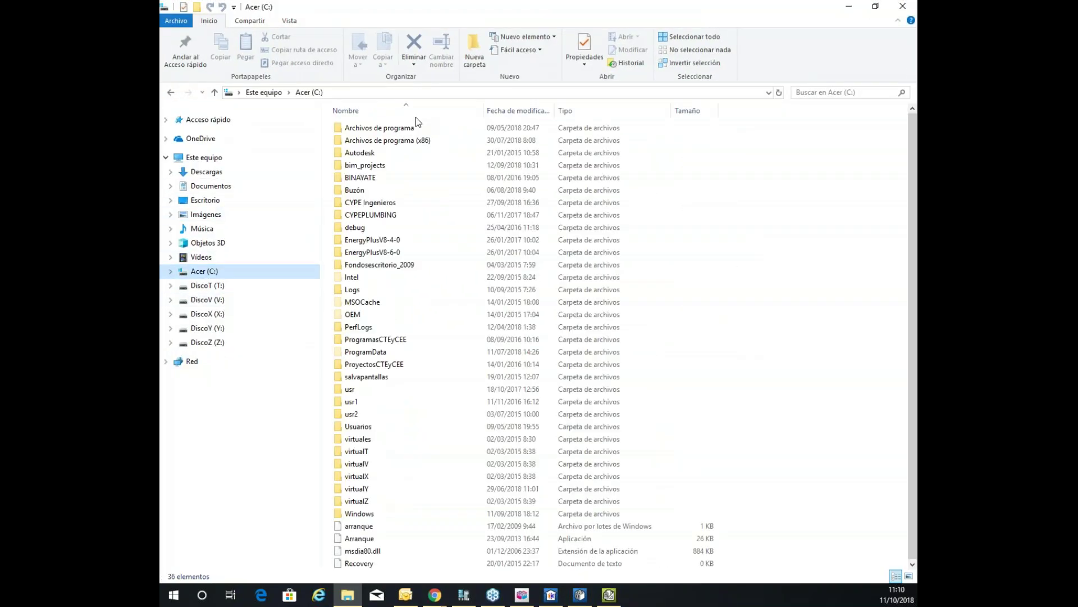
{"action": "double_click", "coordinate": [371, 168]}
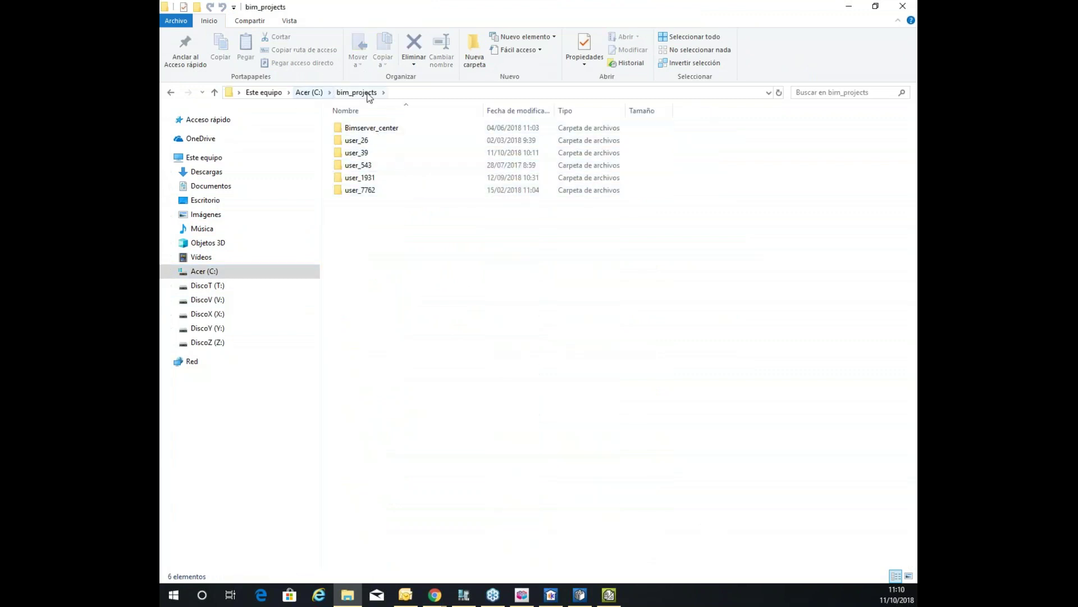
{"action": "double_click", "coordinate": [391, 159]}
{"action": "double_click", "coordinate": [387, 128]}
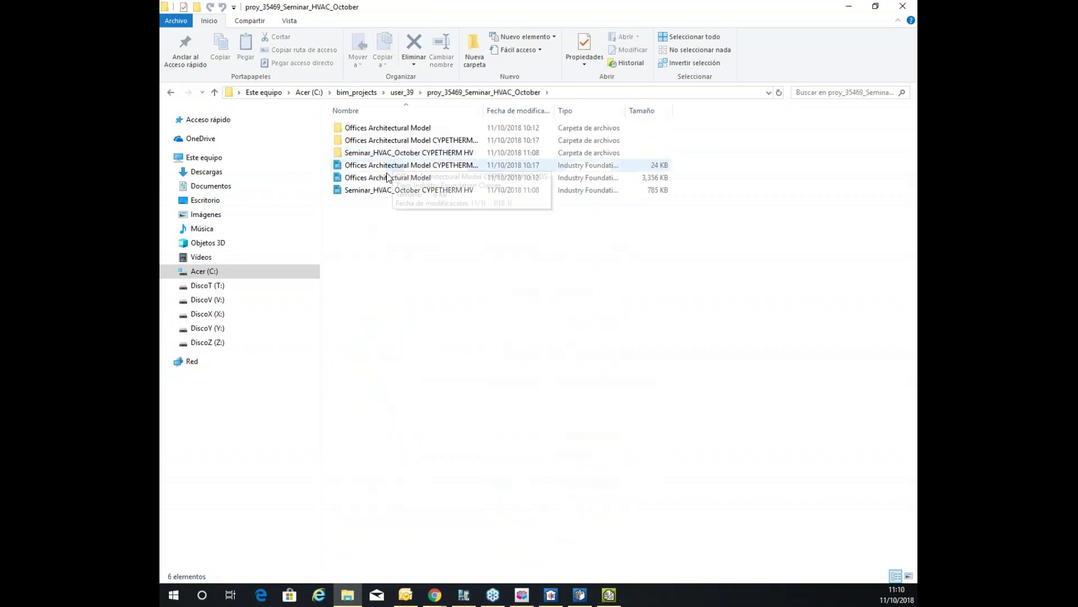
{"action": "left_click_drag", "start_coordinate": [483, 110], "coordinate": [638, 114]}
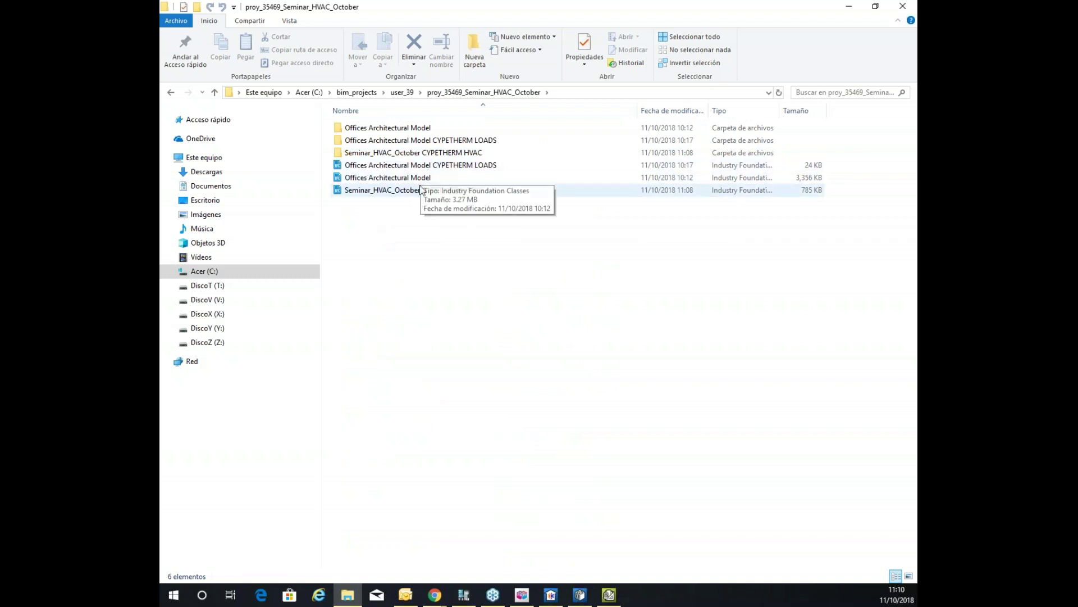
Review the DWG drawings, PDF reports and 3D object in the Seminar_HVAC_October CYPETHERM HVAC folder, and return to the project folder
{"action": "left_click", "coordinate": [456, 190]}
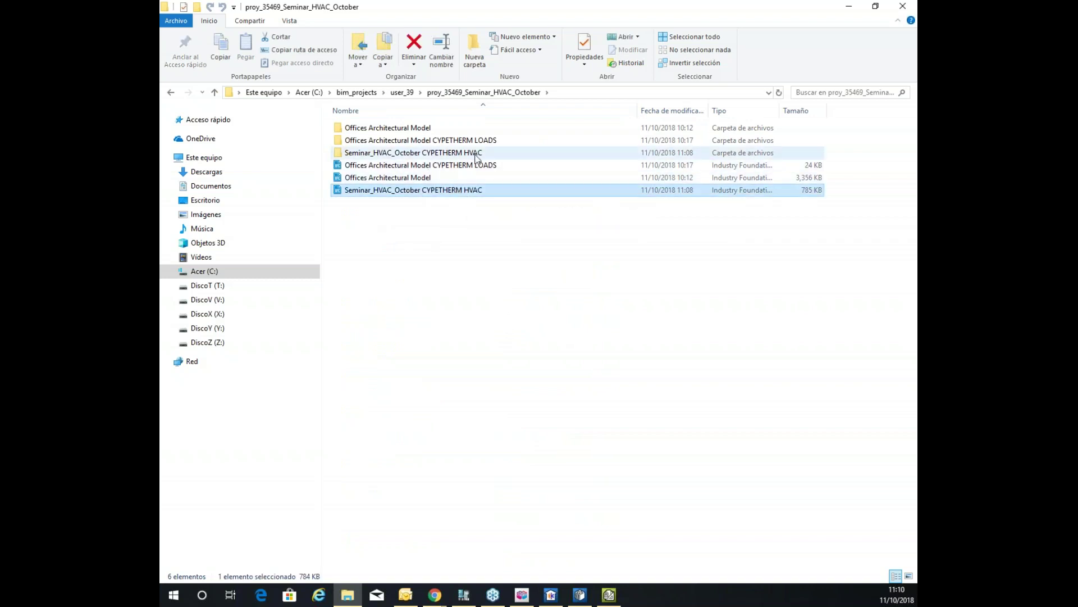
{"action": "left_click", "coordinate": [476, 165]}
{"action": "left_click", "coordinate": [433, 159]}
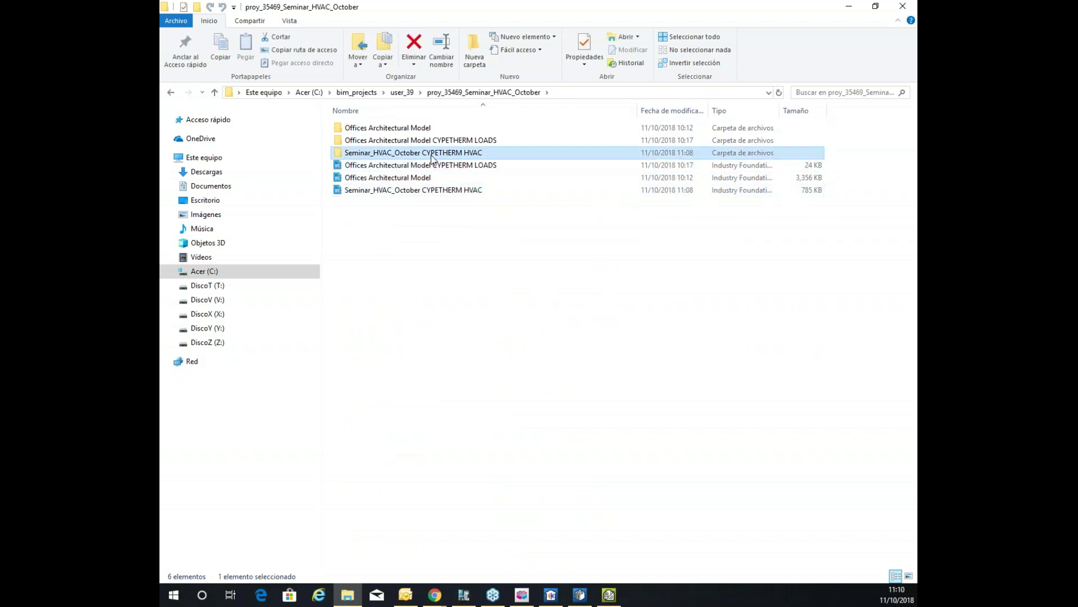
{"action": "double_click", "coordinate": [432, 159]}
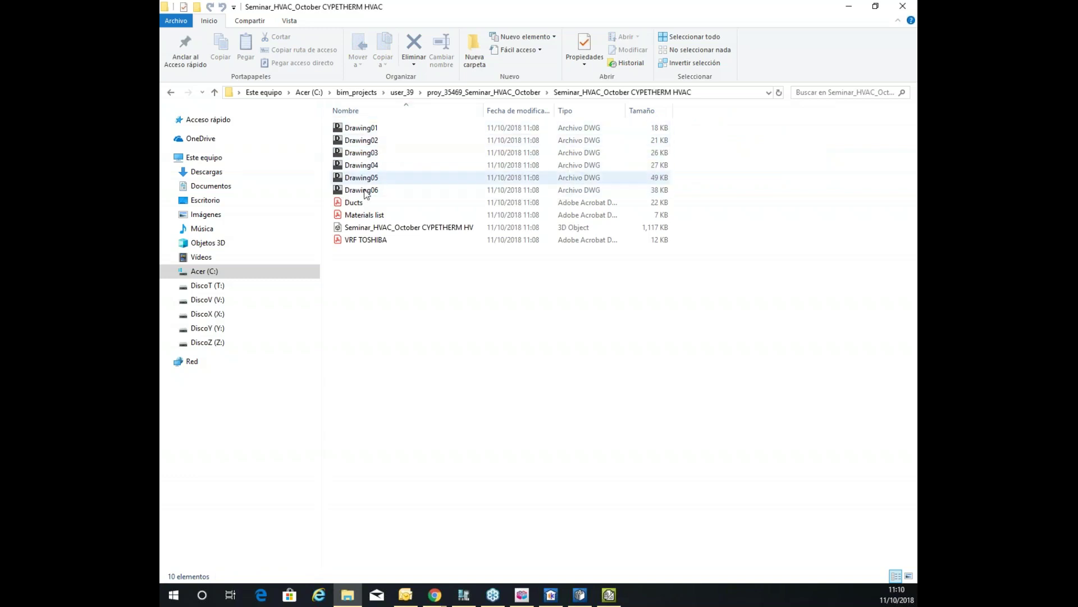
{"action": "left_click", "coordinate": [365, 215]}
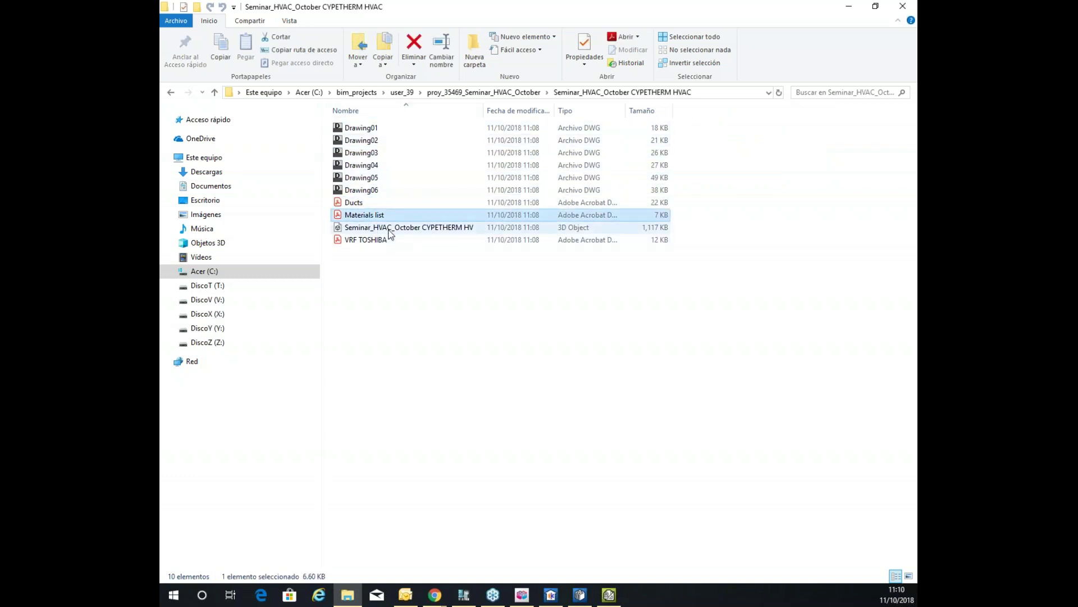
{"action": "left_click", "coordinate": [374, 240]}
{"action": "left_click_drag", "start_coordinate": [488, 112], "coordinate": [573, 111]}
{"action": "left_click", "coordinate": [384, 287]}
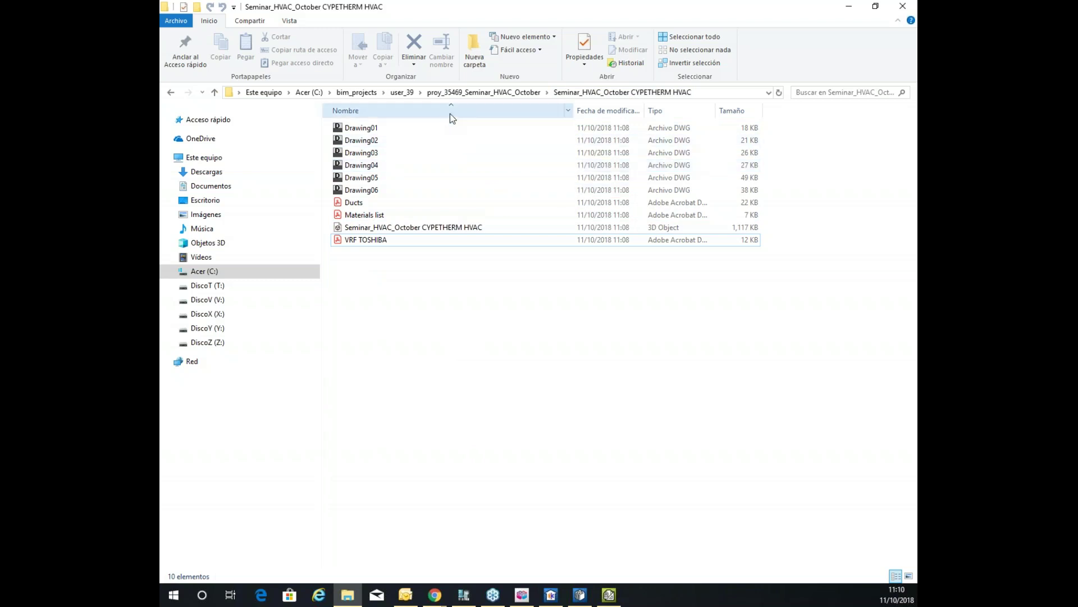
{"action": "left_click", "coordinate": [483, 93]}
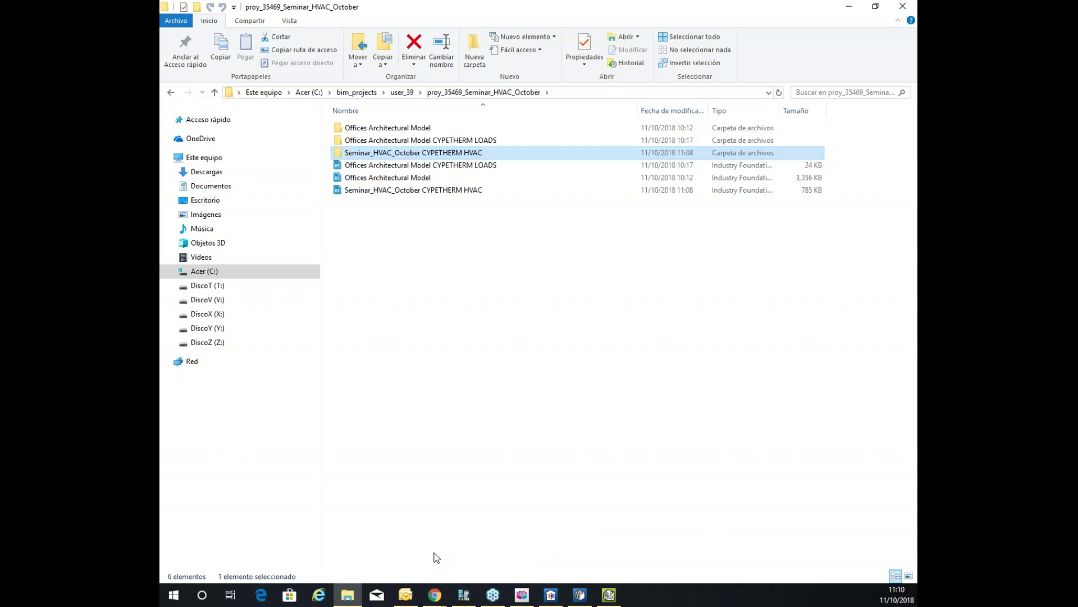
Switch to CYPETHERM HVAC with the seminar-hvac_analysis project
{"action": "left_click", "coordinate": [580, 594]}
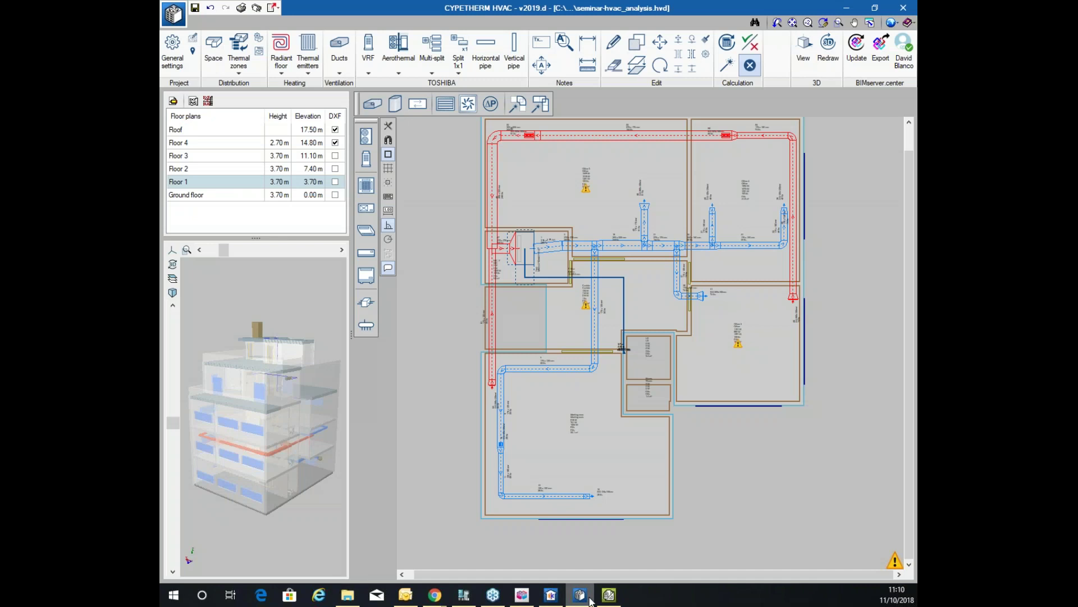
{"action": "left_click", "coordinate": [178, 23]}
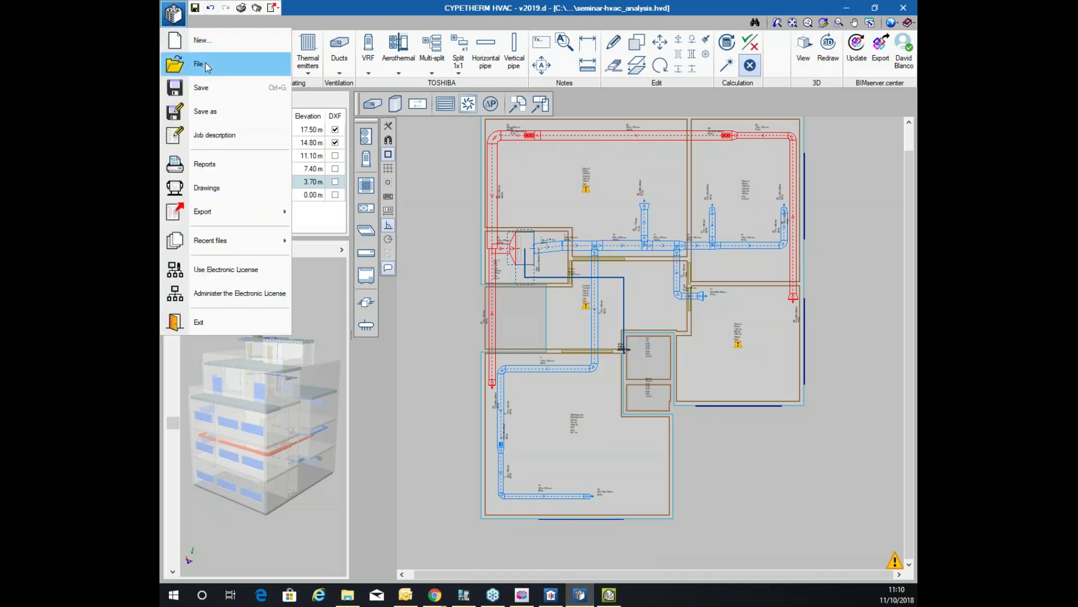
{"action": "left_click", "coordinate": [199, 65]}
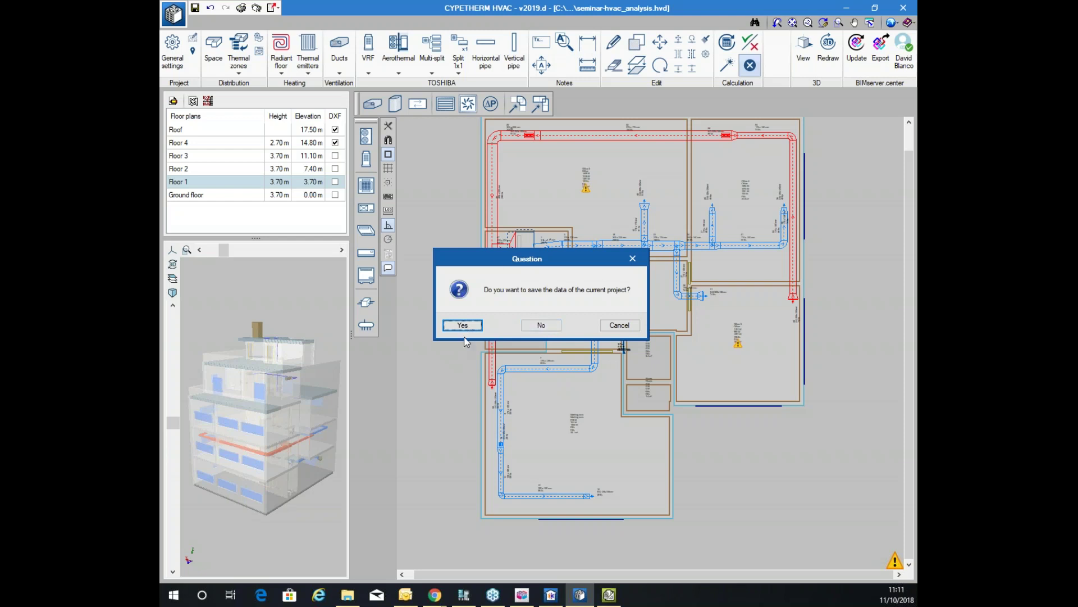
{"action": "left_click", "coordinate": [623, 328]}
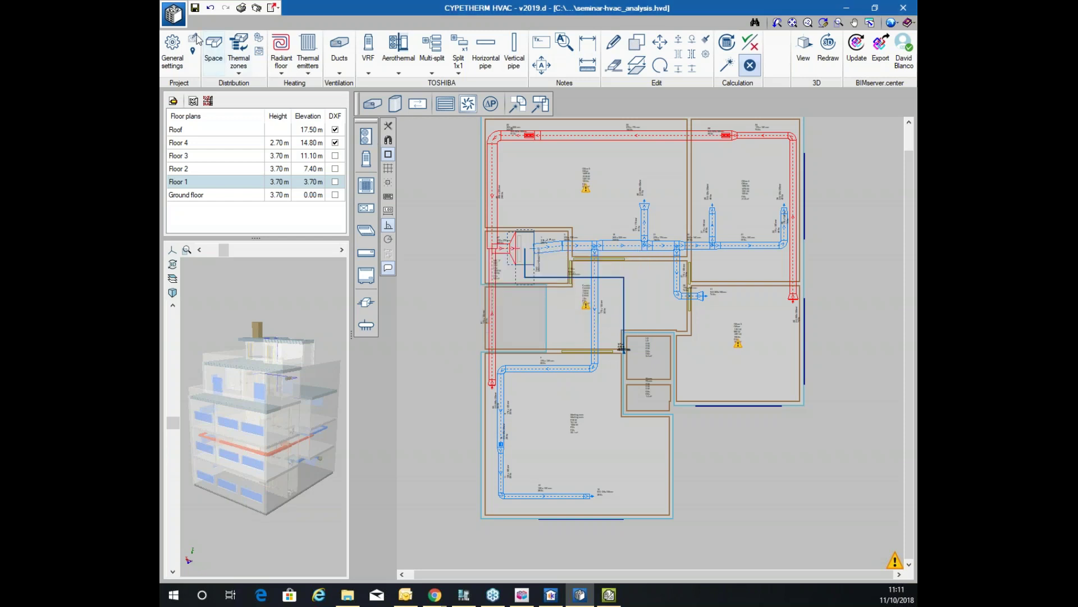
Open the recent project prev_hvac.hvd, saving the data of the current project
{"action": "left_click", "coordinate": [174, 14]}
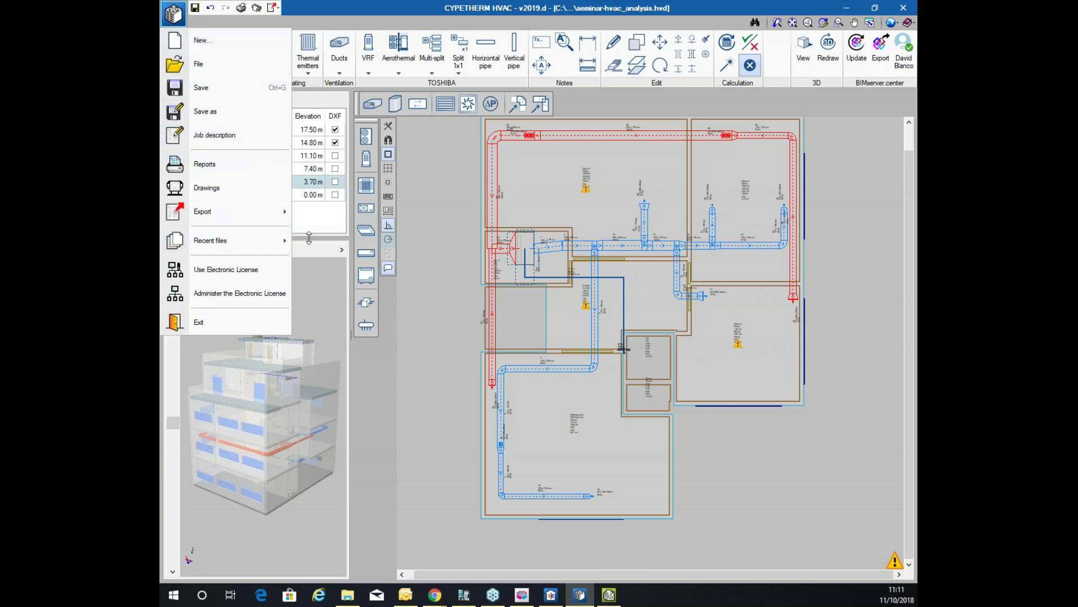
{"action": "mouse_move", "coordinate": [258, 240]}
{"action": "left_click", "coordinate": [384, 252]}
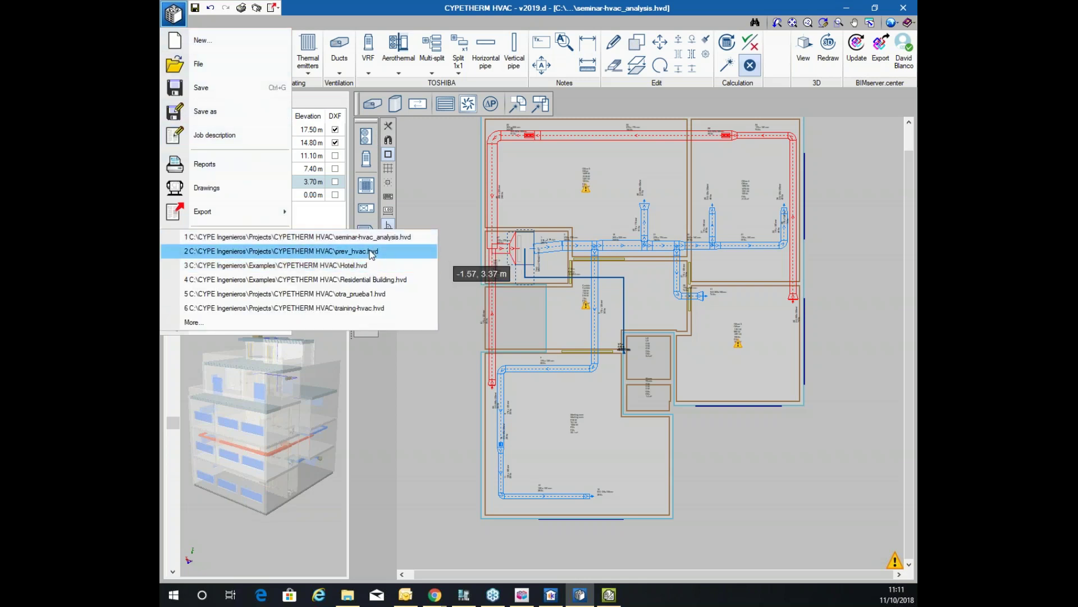
{"action": "left_click", "coordinate": [381, 252]}
{"action": "left_click", "coordinate": [451, 328]}
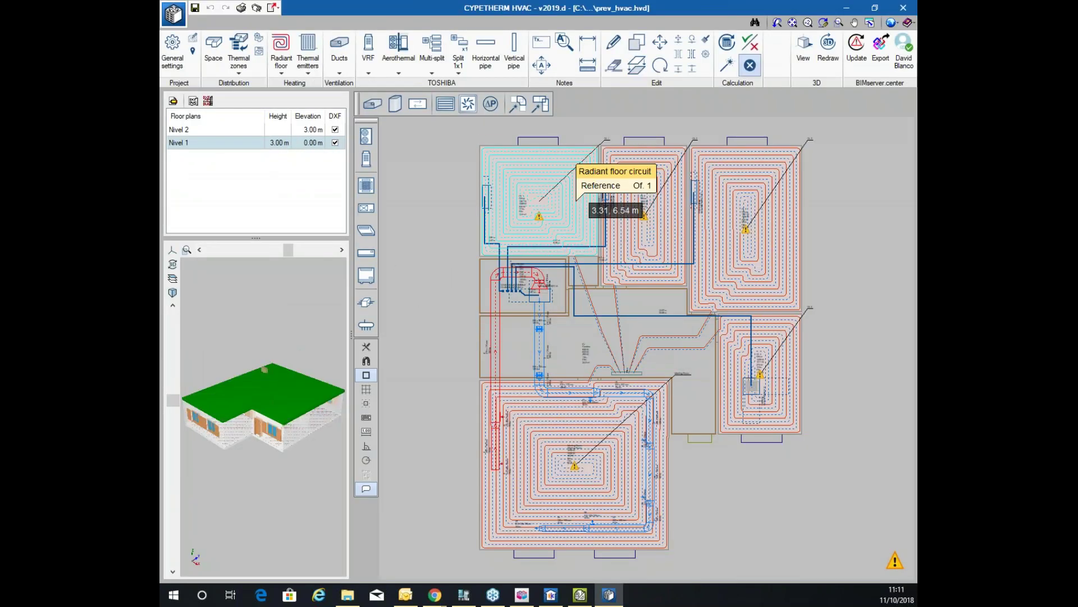
Display the radiant floor and thermal emitter tools and examine the radiant floor circuits, manifold, pipes and ducts on Nivel 1
{"action": "left_click", "coordinate": [281, 49]}
{"action": "left_click_drag", "start_coordinate": [290, 124], "coordinate": [393, 159]}
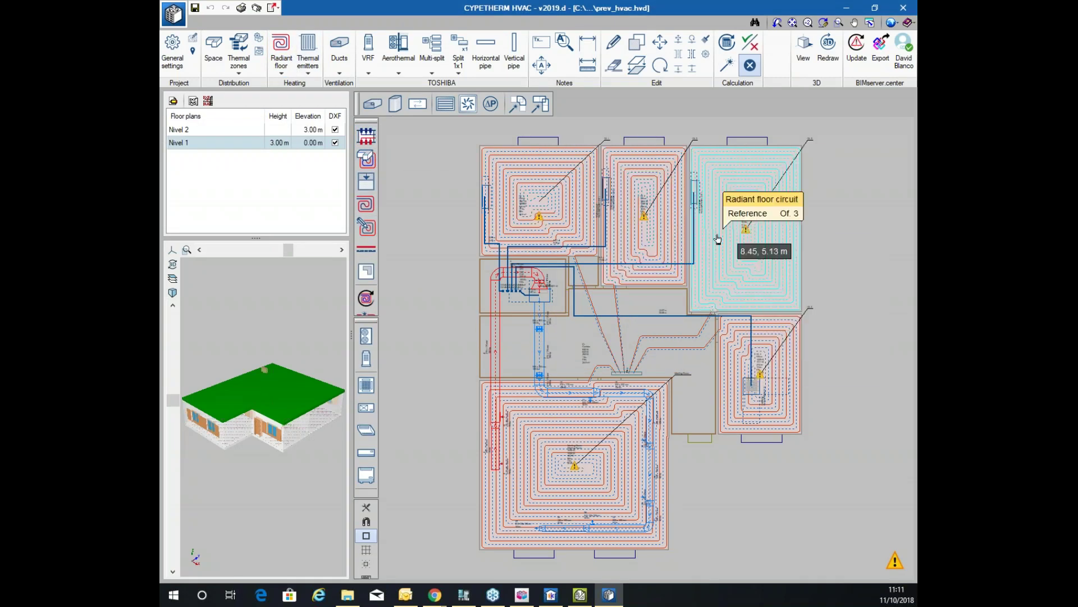
{"action": "scroll", "coordinate": [628, 242], "scroll_direction": "up", "scroll_amount": 3}
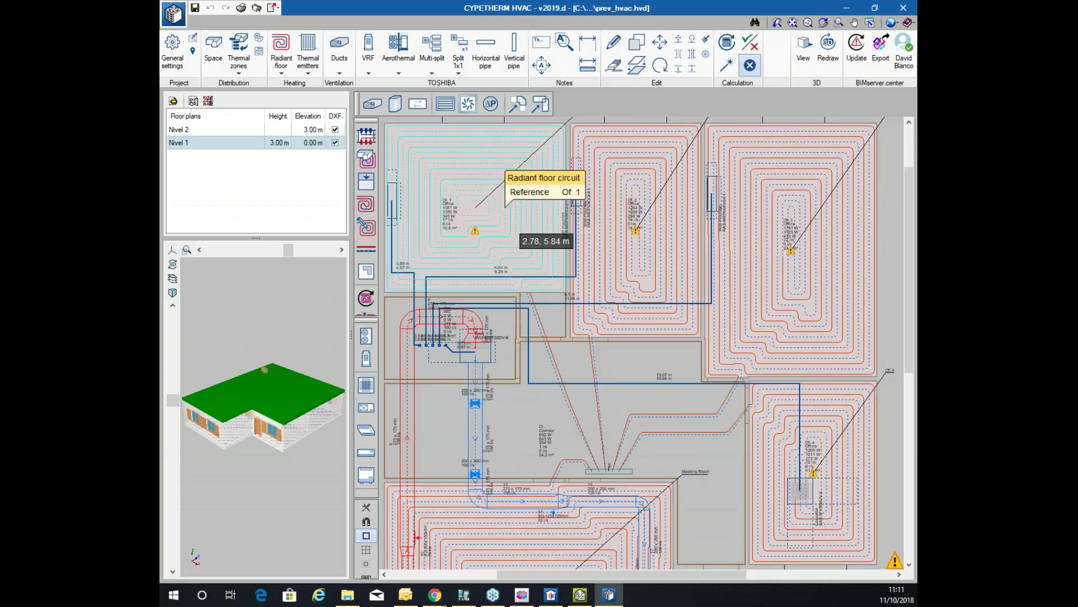
{"action": "scroll", "coordinate": [623, 181], "scroll_direction": "down", "scroll_amount": 2}
{"action": "scroll", "coordinate": [556, 393], "scroll_direction": "up", "scroll_amount": 3}
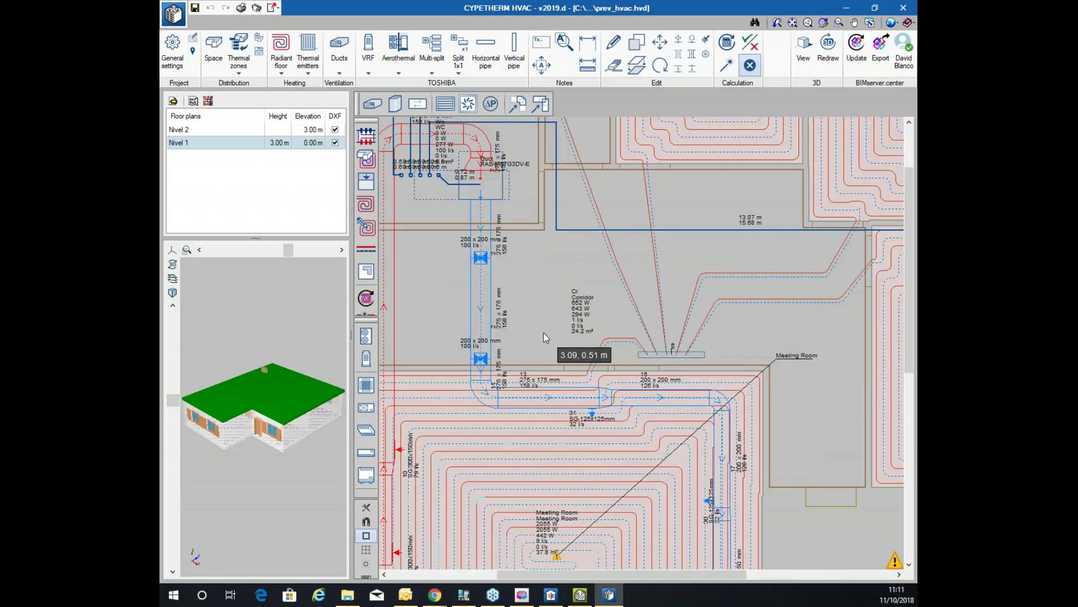
{"action": "scroll", "coordinate": [578, 376], "scroll_direction": "down", "scroll_amount": 1}
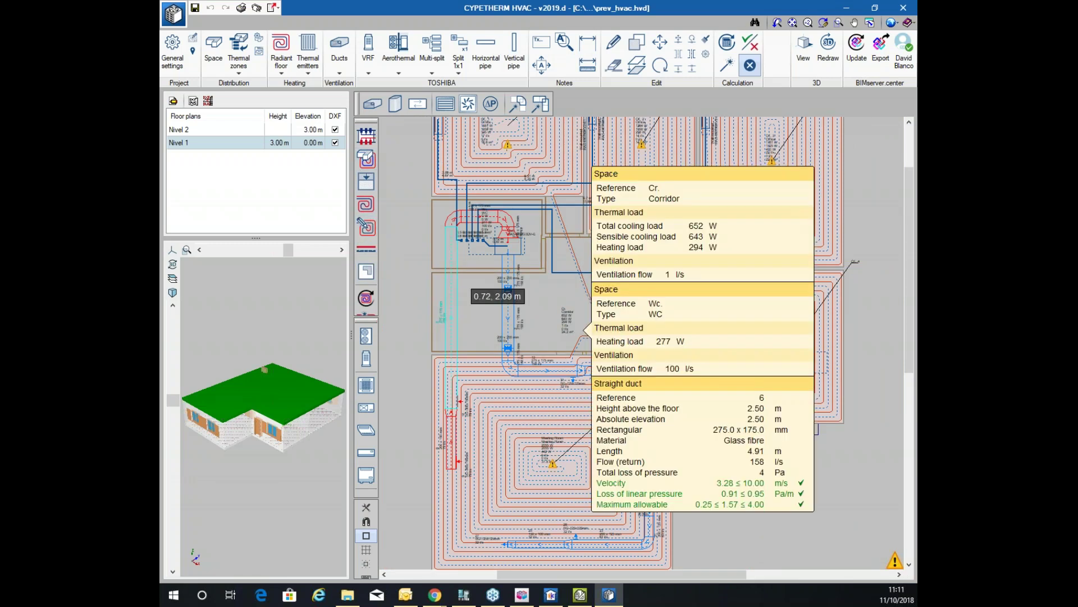
{"action": "scroll", "coordinate": [506, 261], "scroll_direction": "up", "scroll_amount": 2}
{"action": "scroll", "coordinate": [622, 305], "scroll_direction": "up", "scroll_amount": 1}
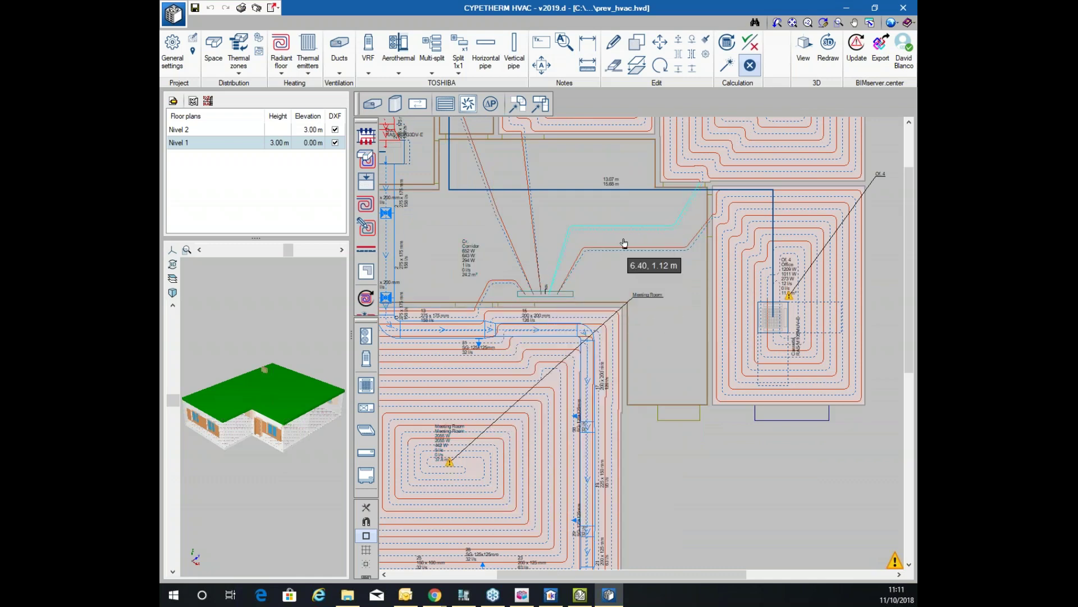
{"action": "scroll", "coordinate": [691, 267], "scroll_direction": "down", "scroll_amount": 2}
{"action": "scroll", "coordinate": [752, 180], "scroll_direction": "down", "scroll_amount": 2}
{"action": "scroll", "coordinate": [806, 168], "scroll_direction": "up", "scroll_amount": 2}
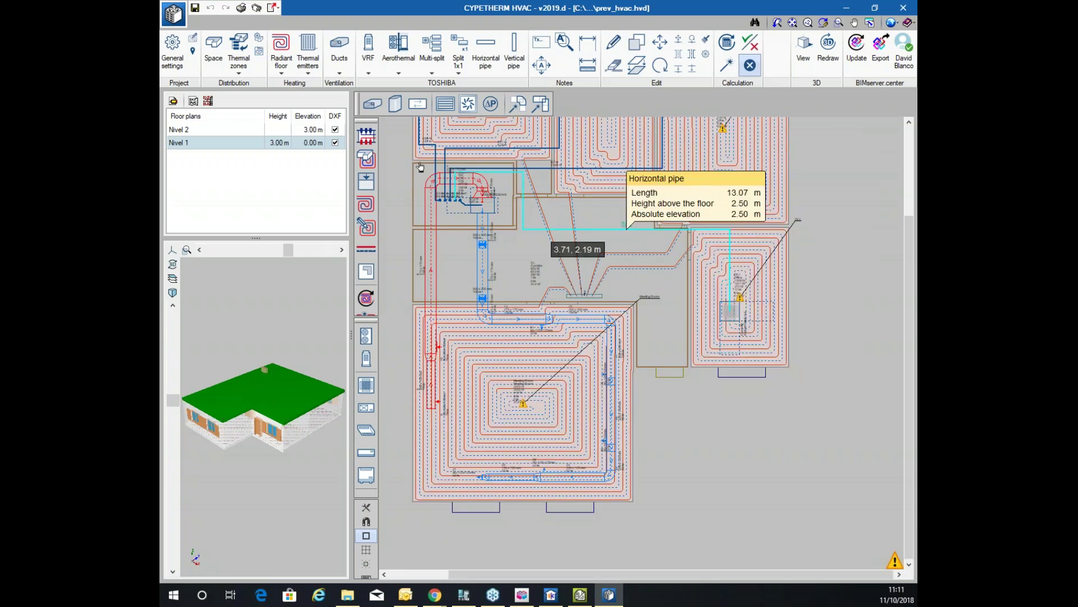
{"action": "scroll", "coordinate": [461, 190], "scroll_direction": "up", "scroll_amount": 1}
{"action": "left_click", "coordinate": [308, 54]}
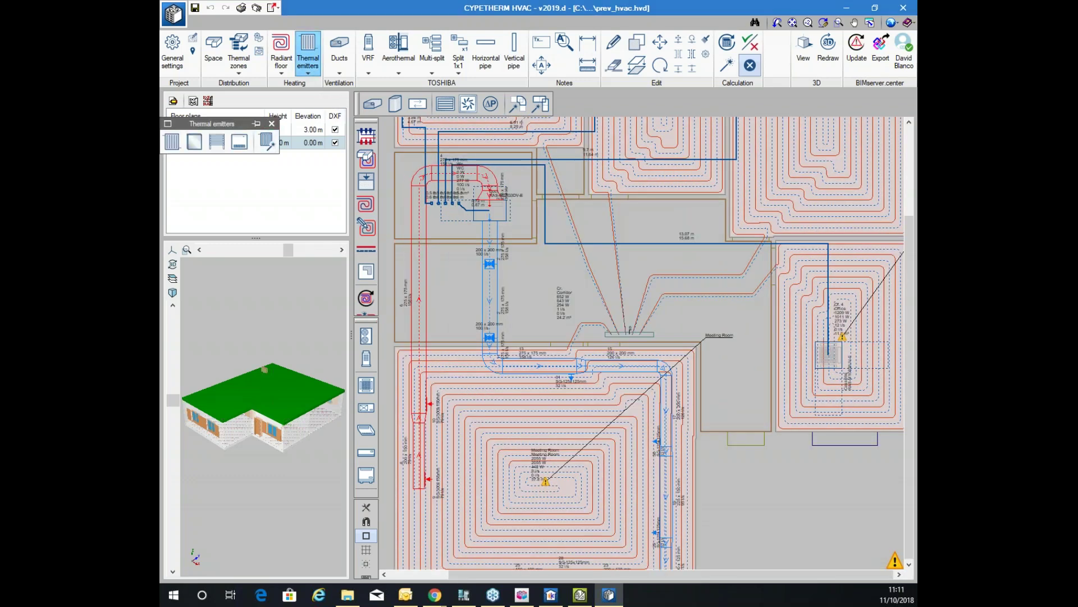
{"action": "scroll", "coordinate": [577, 269], "scroll_direction": "down", "scroll_amount": 2}
Show the project in the 3D view, hide the BIM model and the ground, and examine the radiant floor, pipes and ducts
{"action": "left_click", "coordinate": [803, 49]}
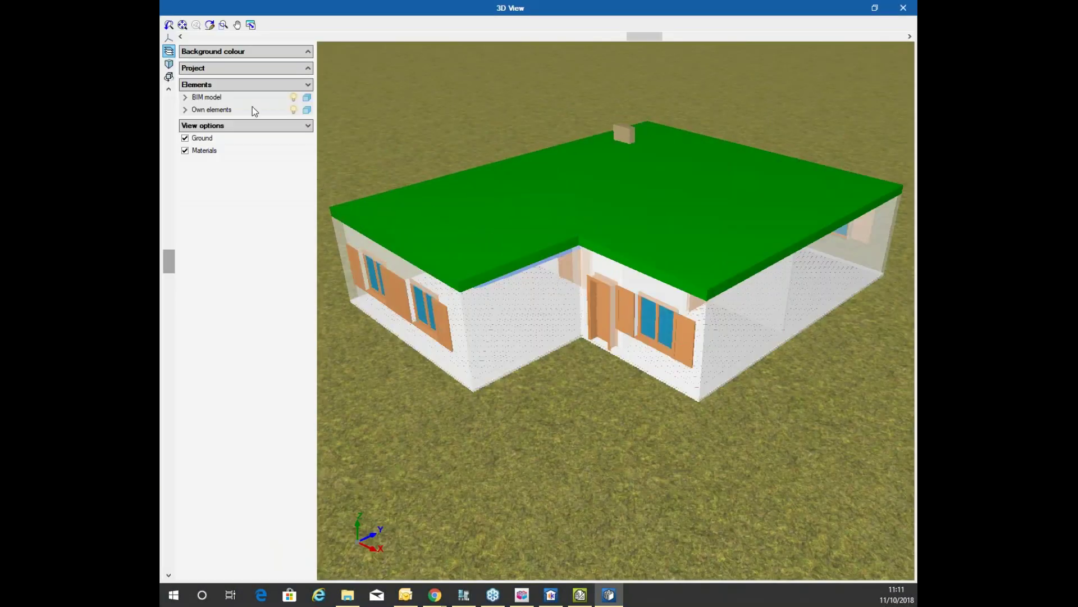
{"action": "left_click", "coordinate": [294, 98]}
{"action": "middle_click_drag", "start_coordinate": [549, 176], "coordinate": [558, 205]}
{"action": "middle_click_drag", "start_coordinate": [596, 276], "coordinate": [277, 291]}
{"action": "left_click", "coordinate": [185, 139]}
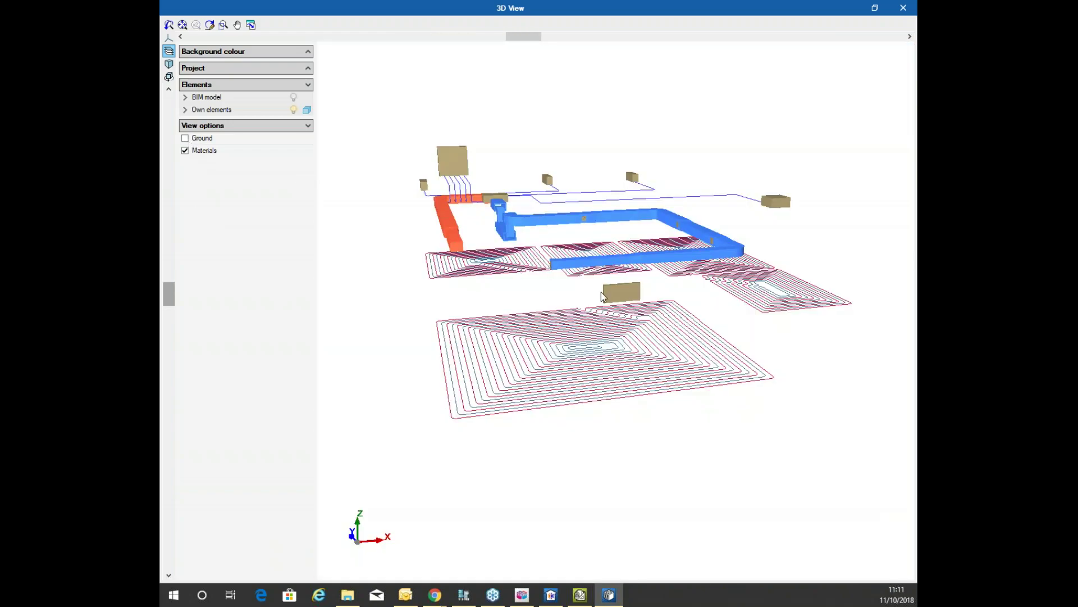